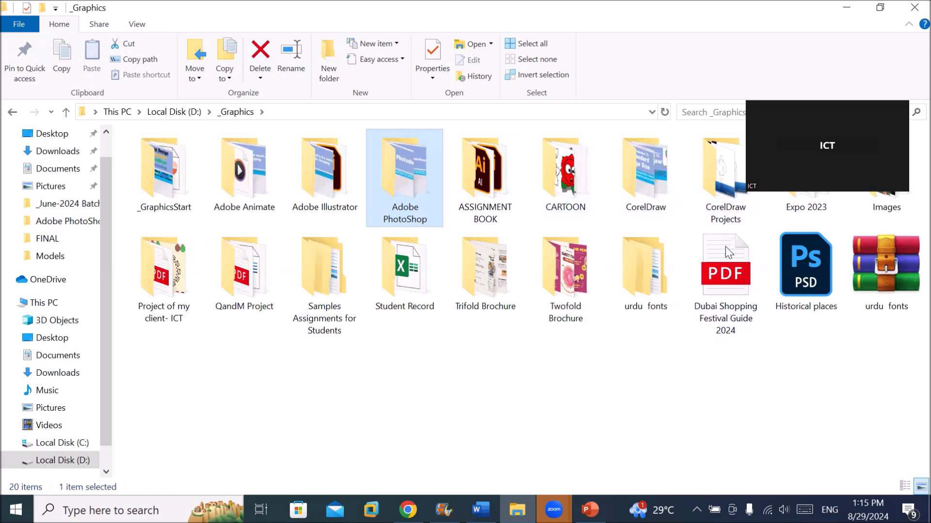
Step: Open the photo of the woman on the lake dock from the Images\BlueSKY folder in Photoshop
double_click(870, 205)
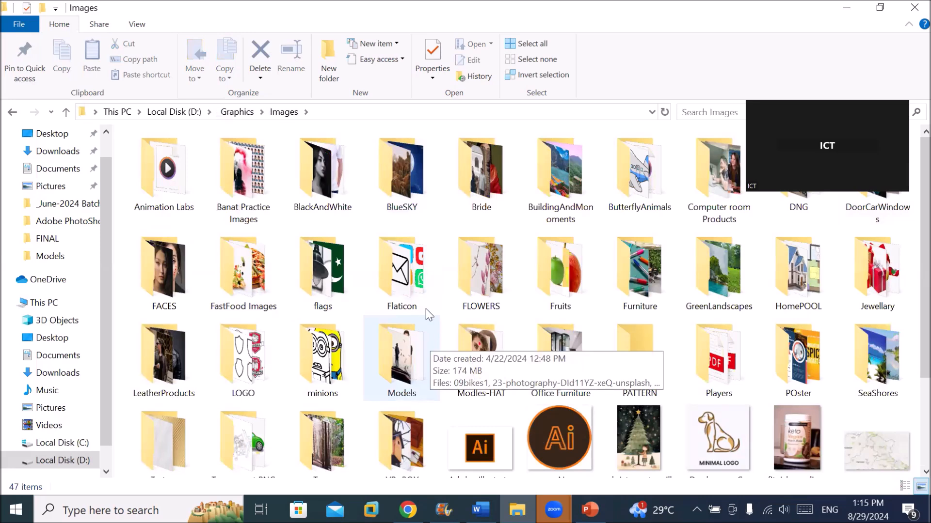
double_click(400, 183)
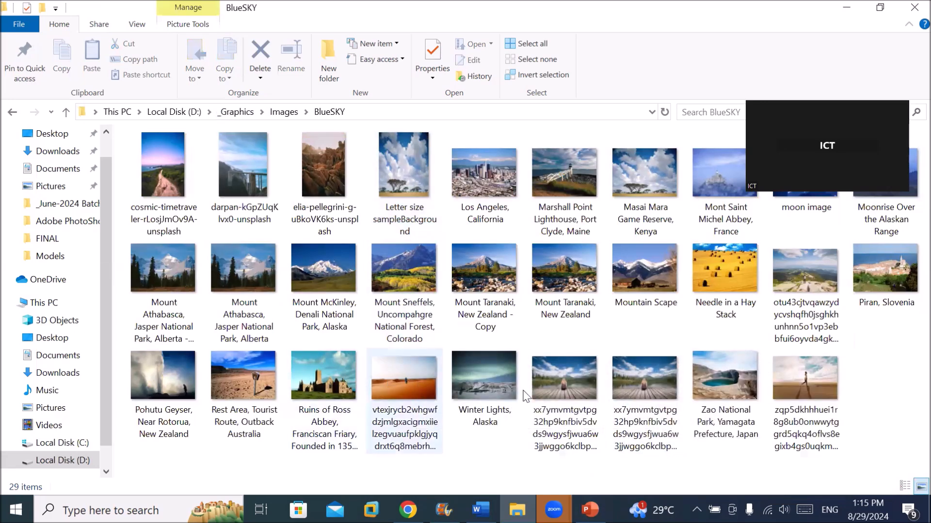
left_click(562, 385)
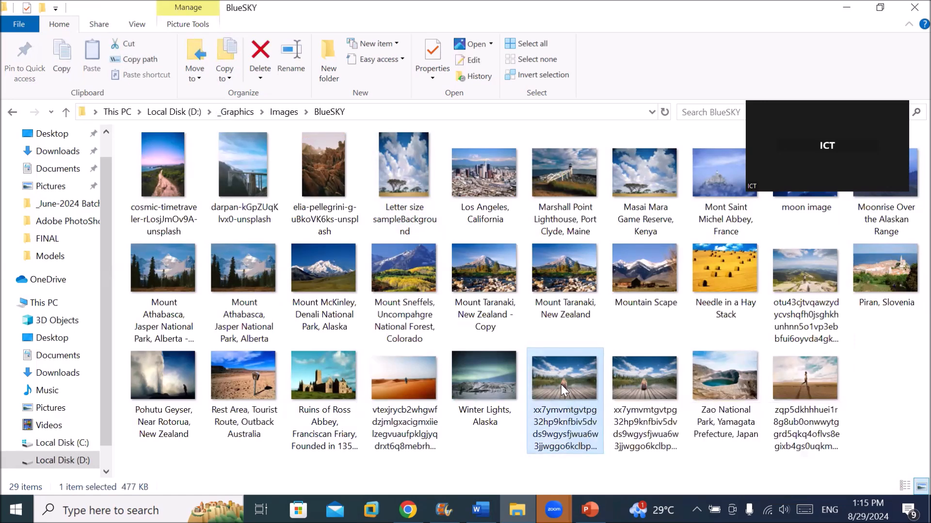
right_click(561, 385)
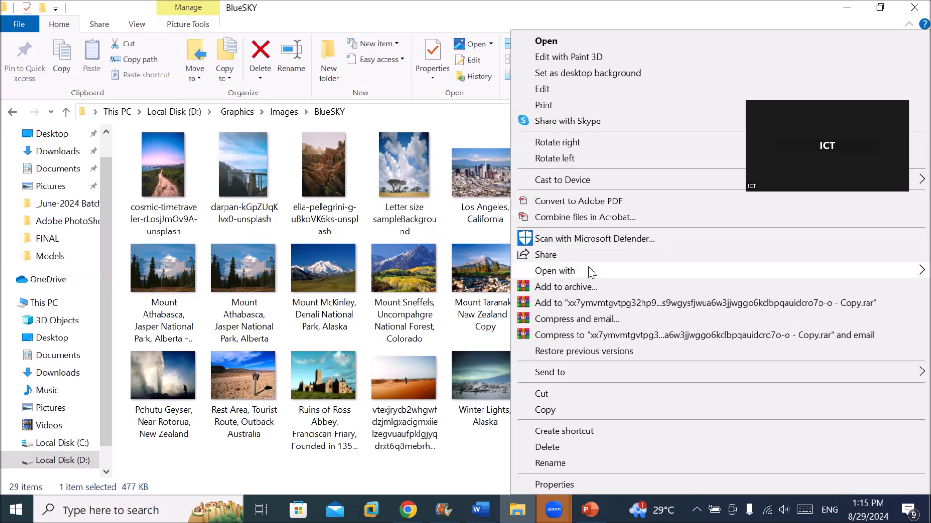
mouse_move(590, 272)
left_click(358, 287)
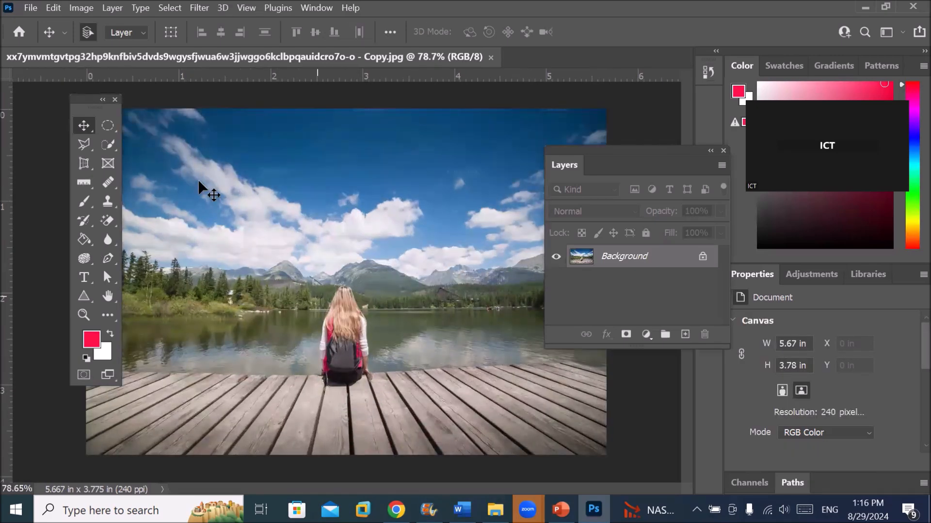
Step: Create a new document from the Letter preset, 8.5 x 11 in at 300 ppi
left_click(31, 8)
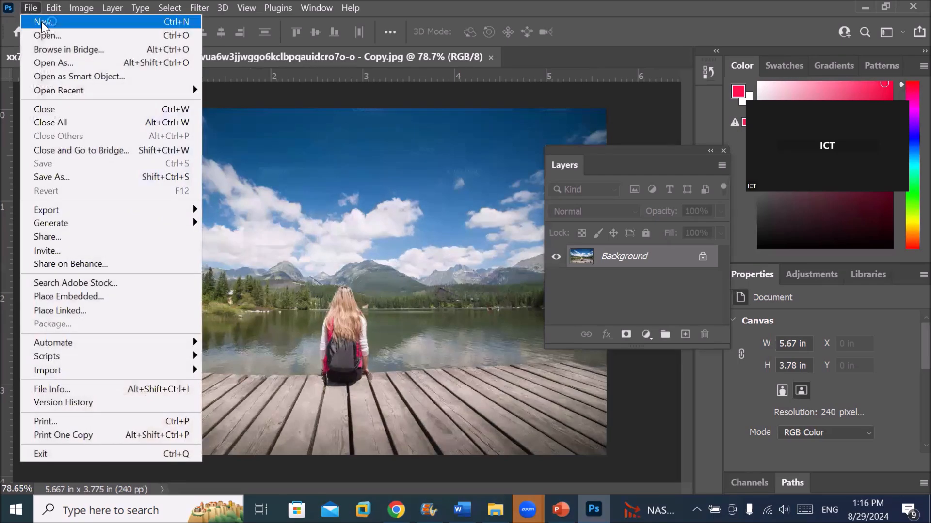
left_click(39, 22)
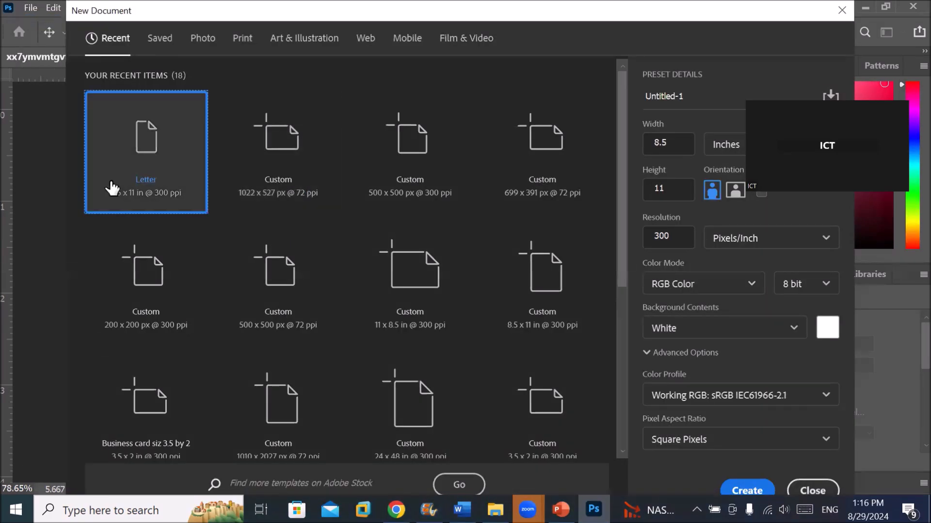
double_click(121, 174)
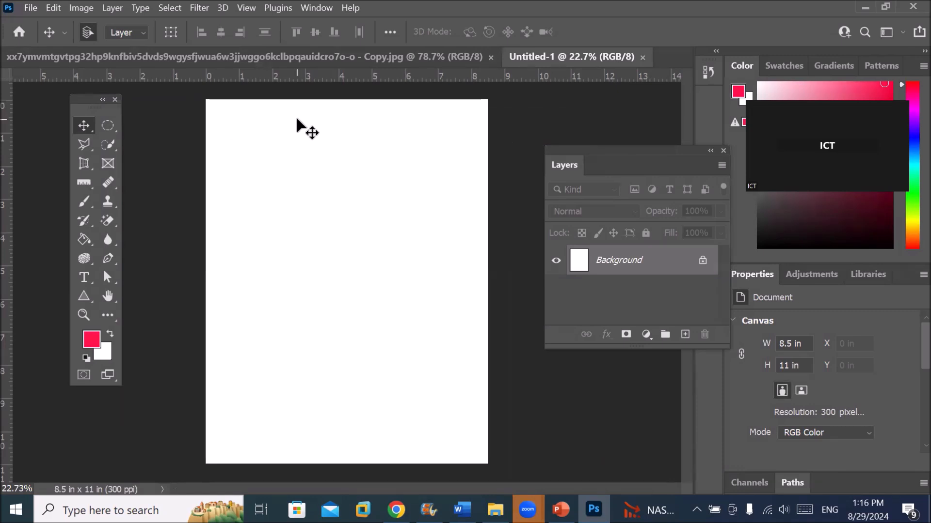
Step: Start a line of text near the upper left of the blank page with the Horizontal Type tool
left_click(83, 281)
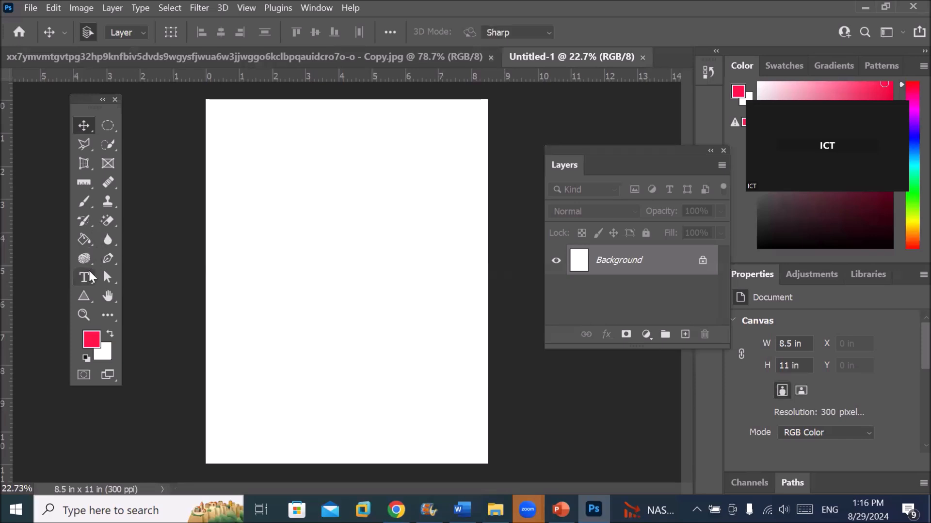
right_click(89, 277)
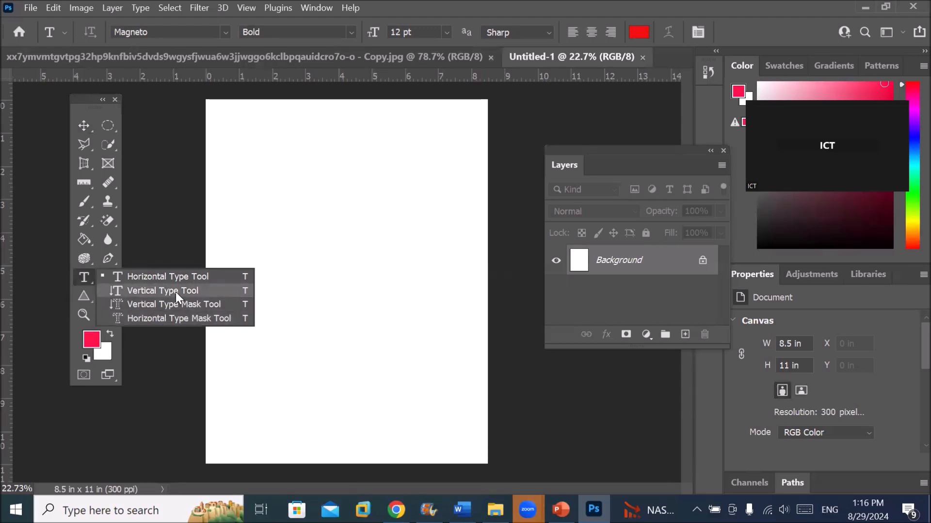
left_click(613, 361)
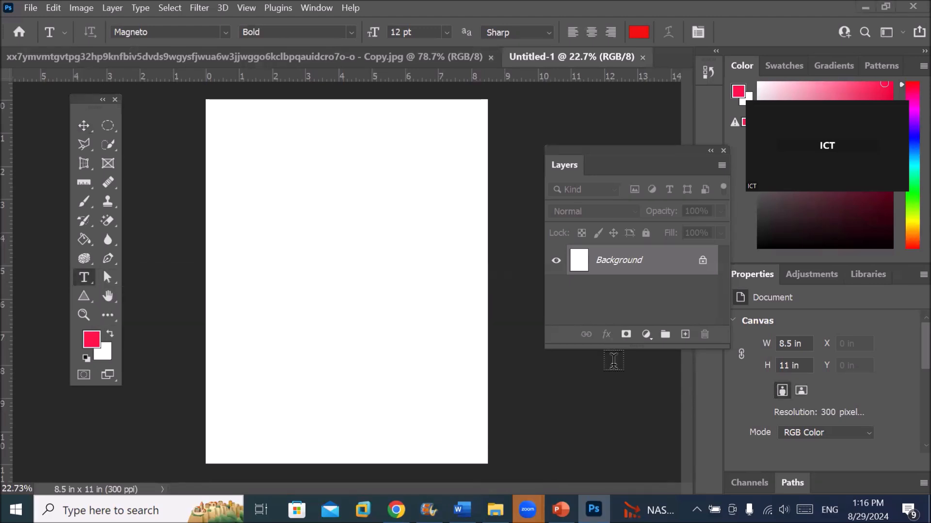
right_click(77, 274)
left_click(146, 279)
left_click(254, 146)
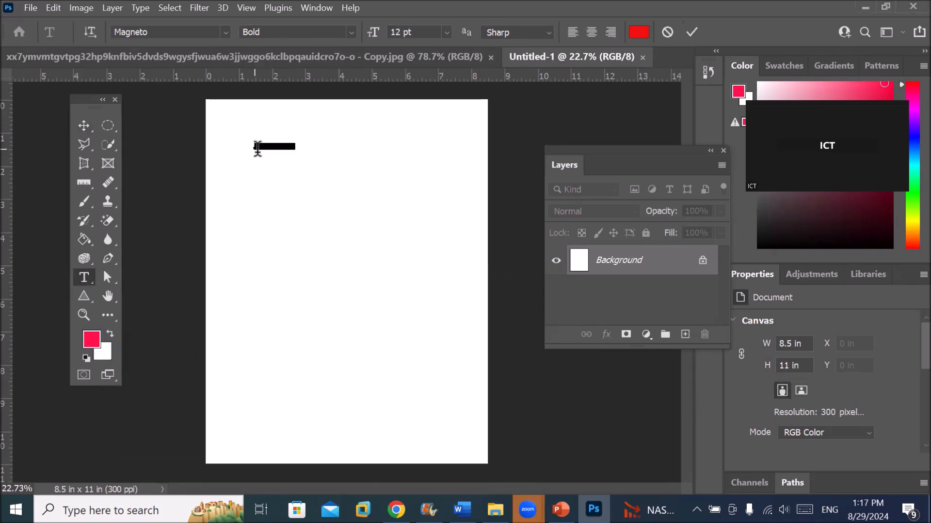
Step: Set the placeholder text's size to 48 pt and its font to A GALEGA
left_click(432, 31)
scroll(432, 31, "up", 2)
scroll(431, 31, "up", 20)
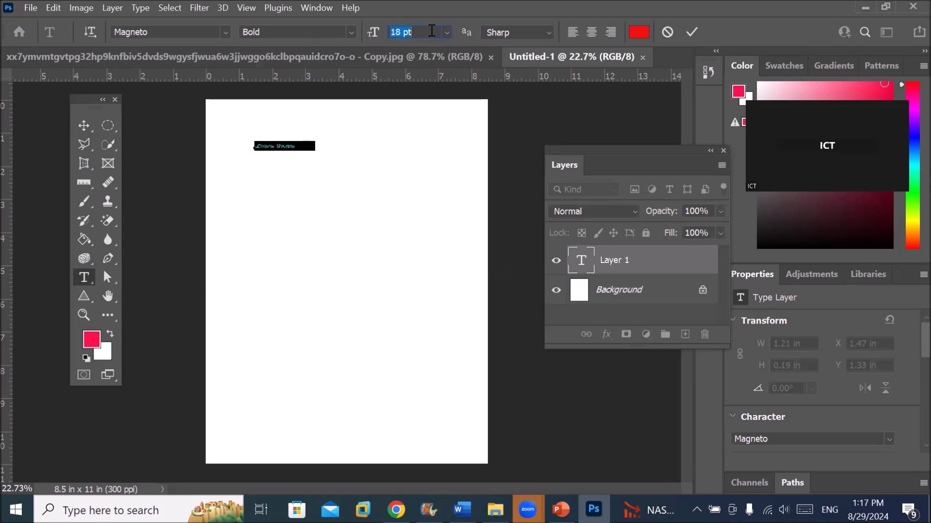
scroll(432, 31, "up", 14)
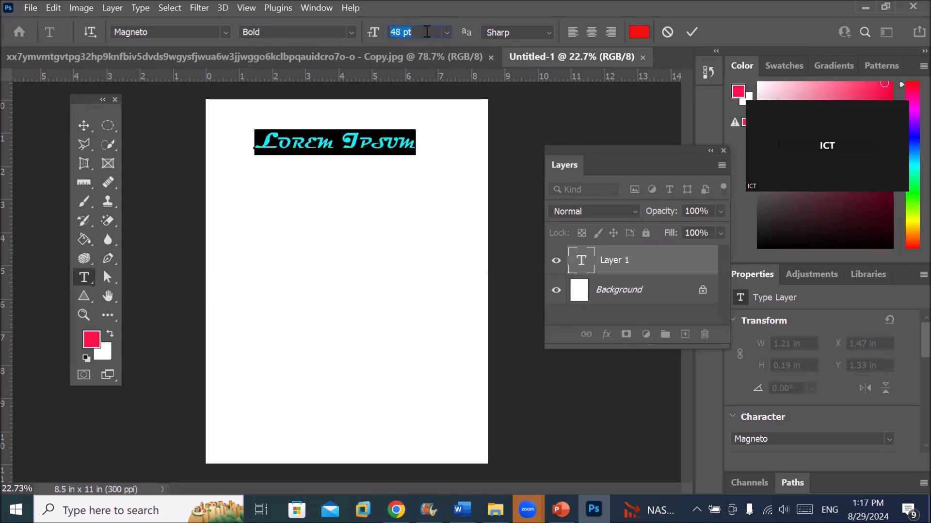
left_click(226, 33)
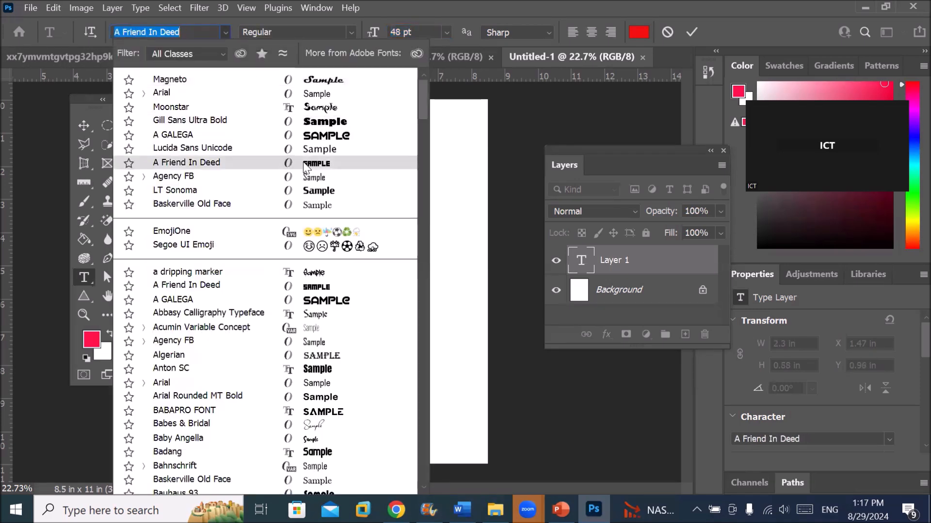
left_click(323, 300)
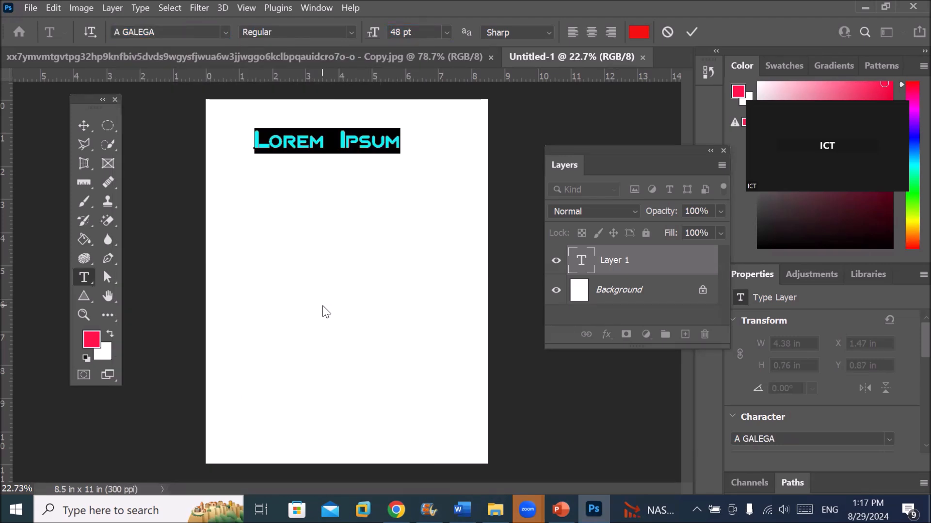
Step: Enter "Historical", "Places", "in" and "PAkistan" on four lines and move the text block up to the page's top edge
type("His")
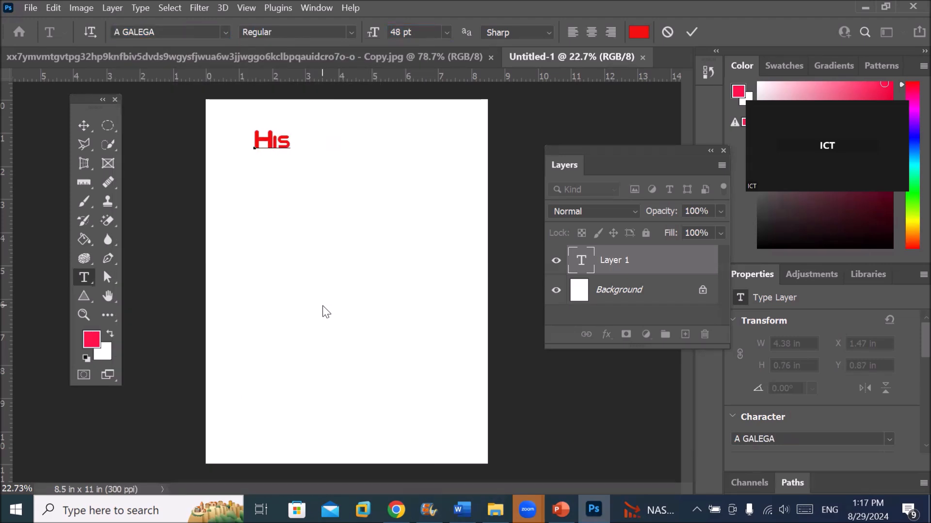
type("torical")
key("Return")
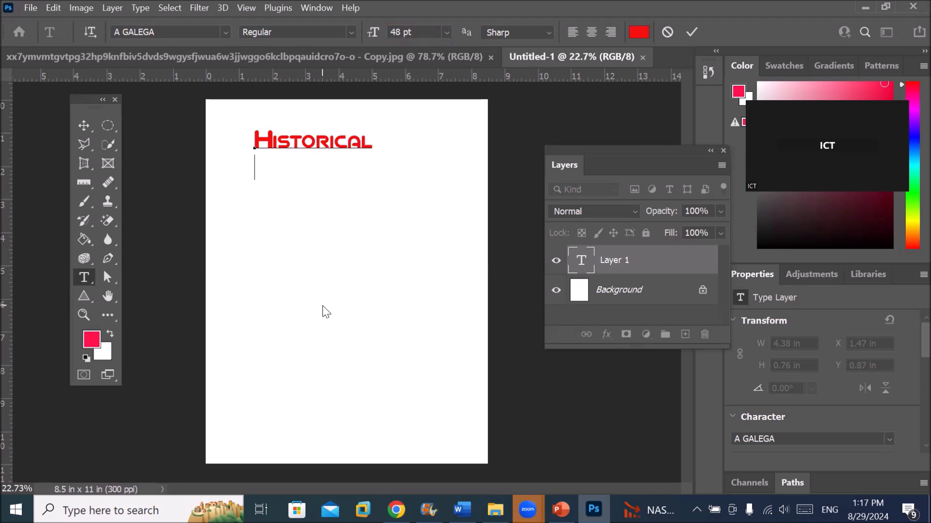
type("Pla")
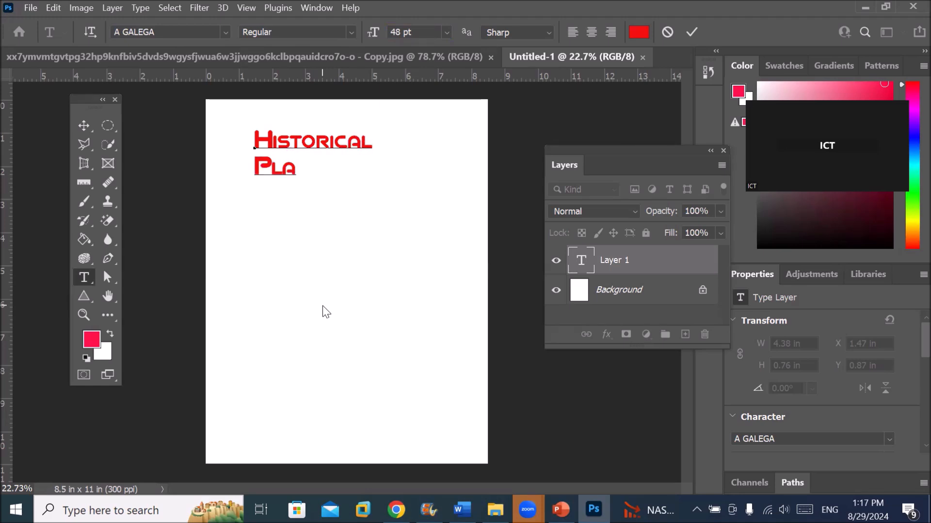
type("ces")
key("Return")
type("in")
key("Return")
type("PAkistan")
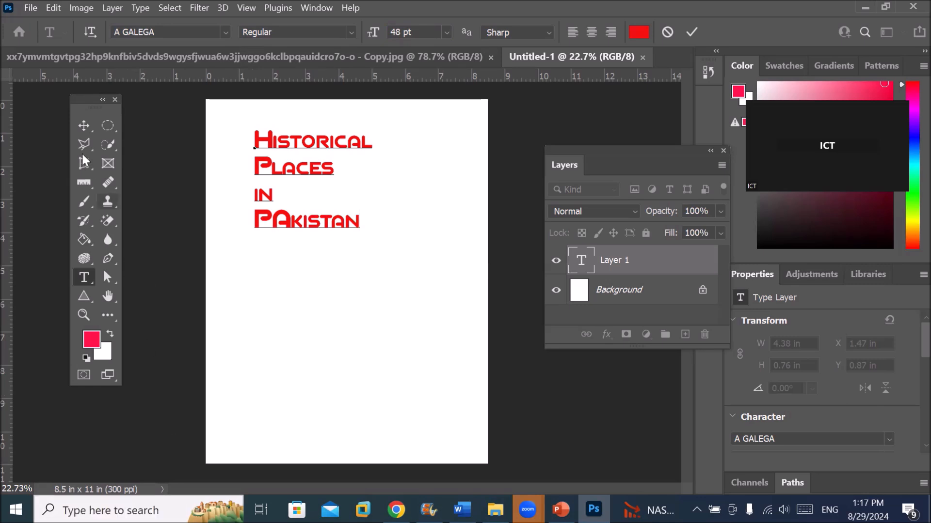
left_click(80, 125)
left_click_drag(285, 154, 308, 120)
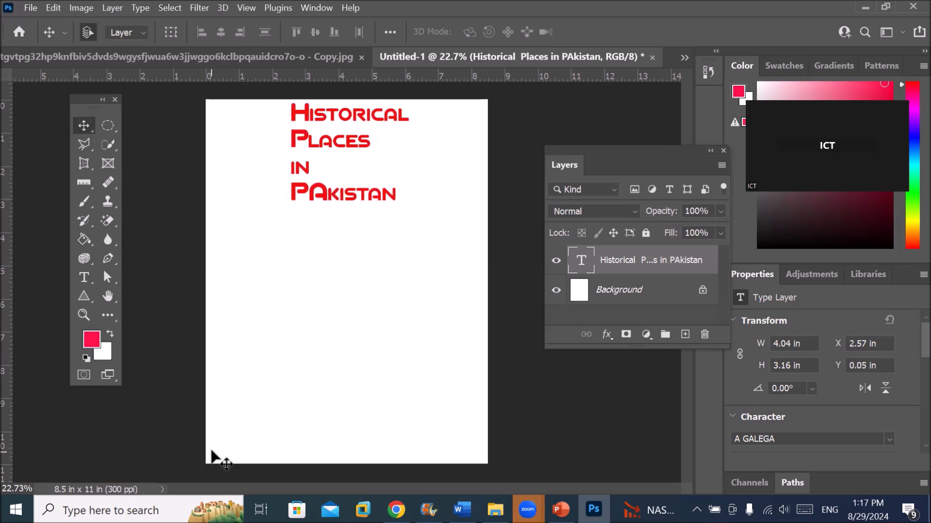
Step: Switch to the lake photo document and choose the Rectangular Marquee tool
left_click(209, 57)
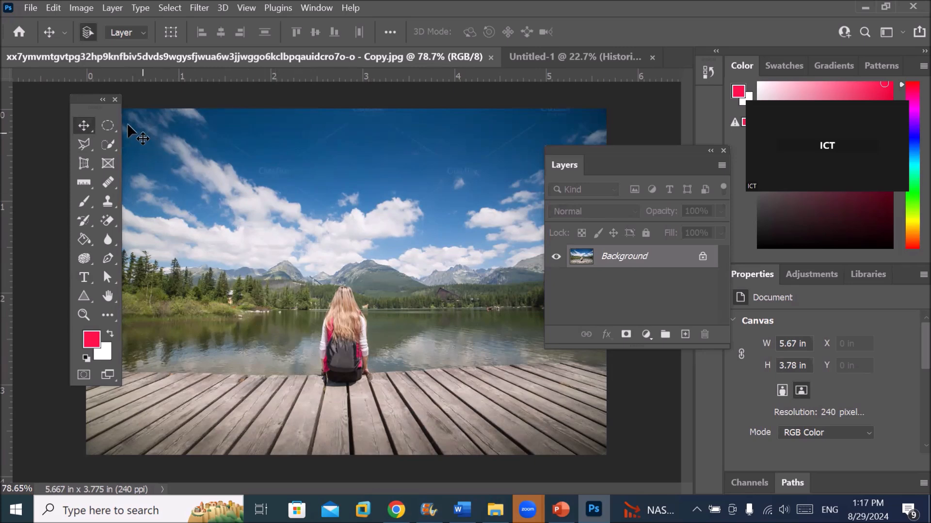
left_click(110, 127)
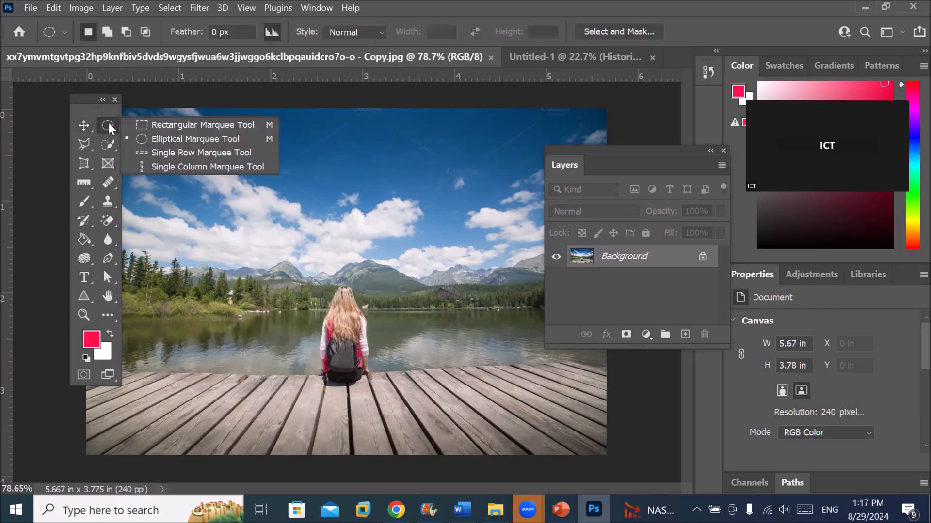
left_click(148, 128)
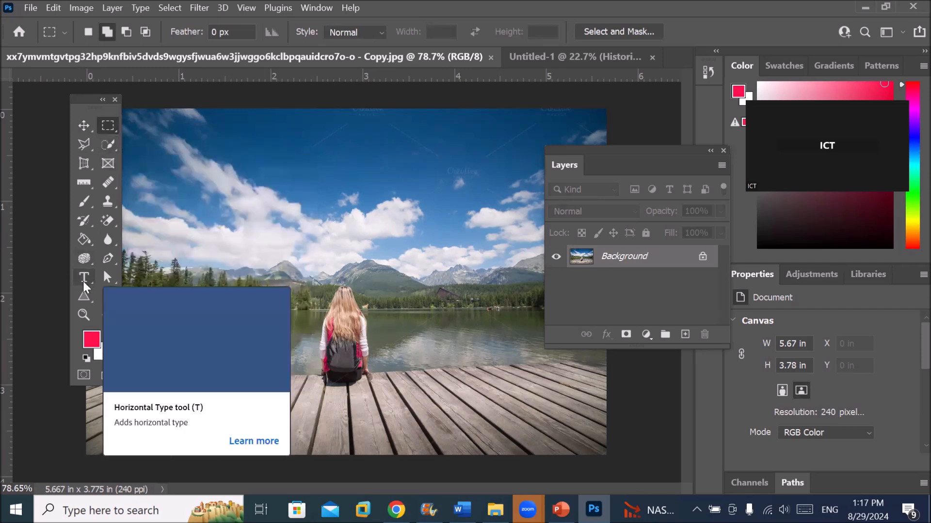
left_click(85, 281)
right_click(84, 283)
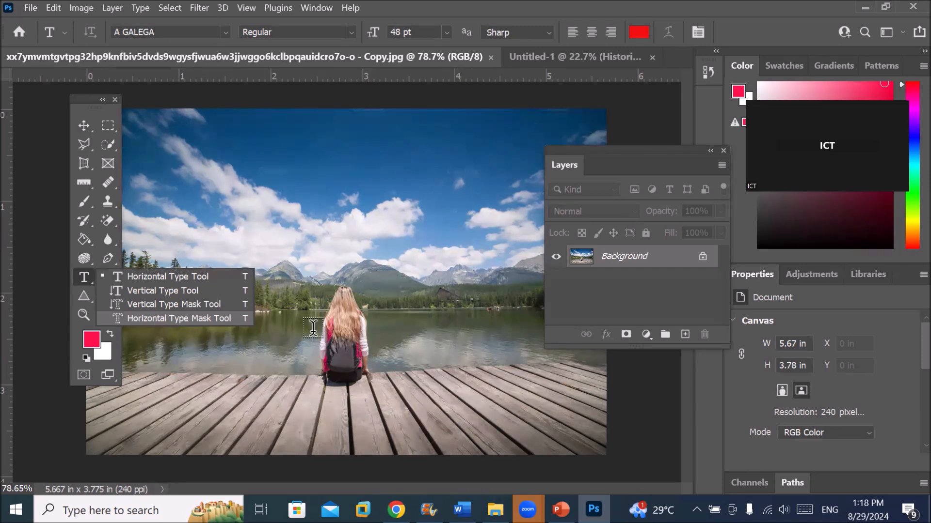
left_click(598, 321)
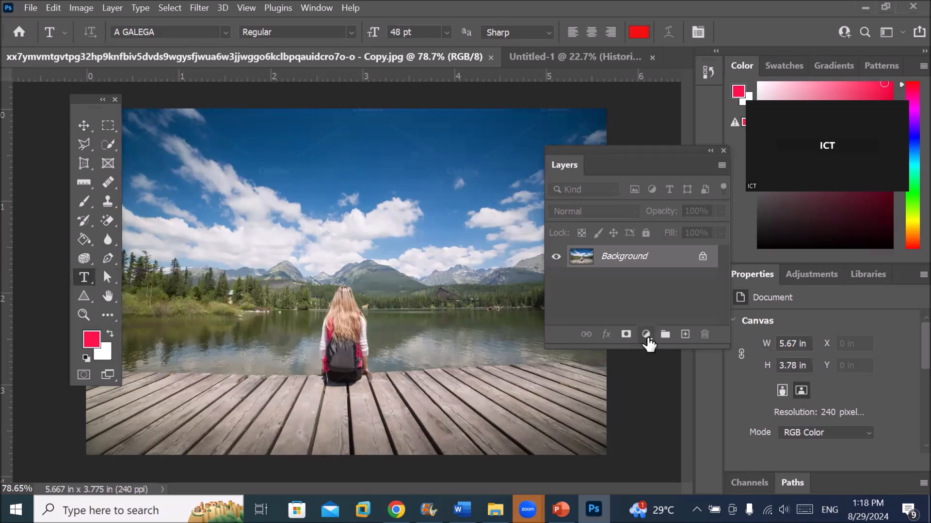
left_click(648, 338)
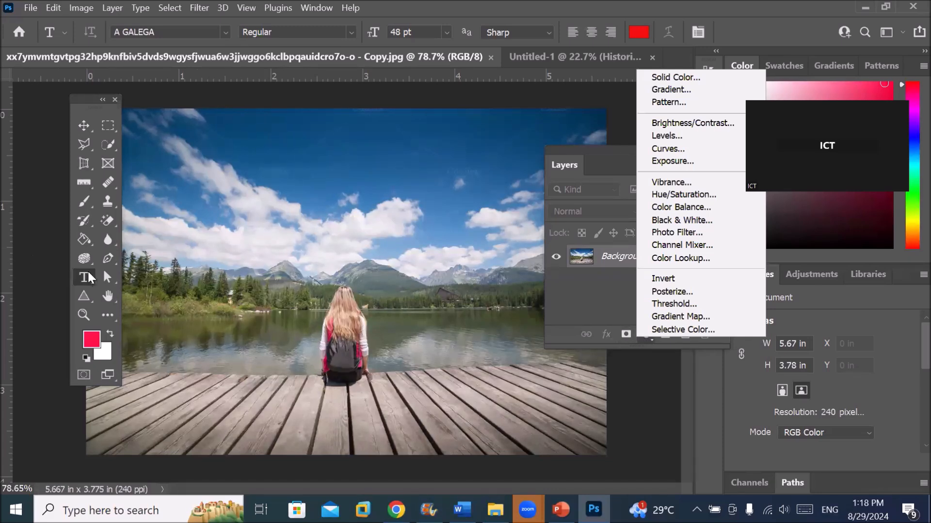
left_click(84, 280)
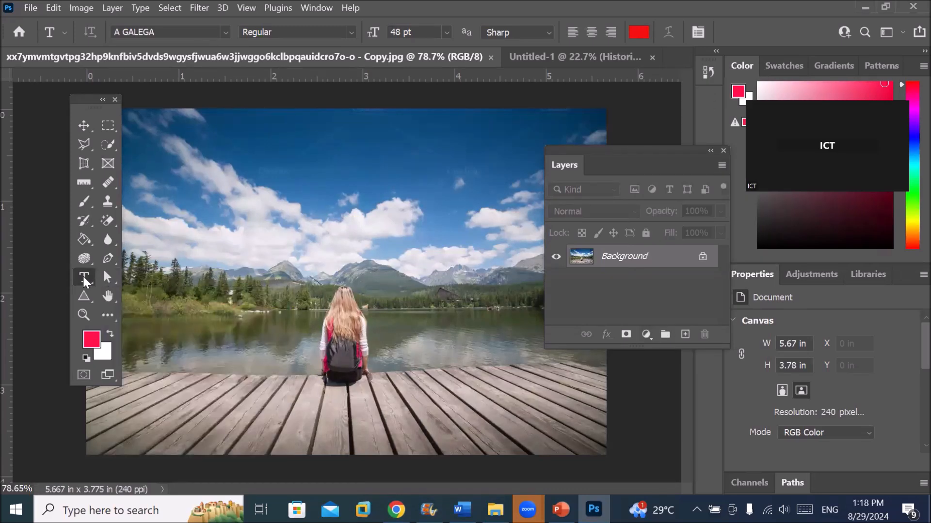
Step: Start an 80 pt type mask over the photo's shoreline with the Horizontal Type Mask tool
right_click(83, 279)
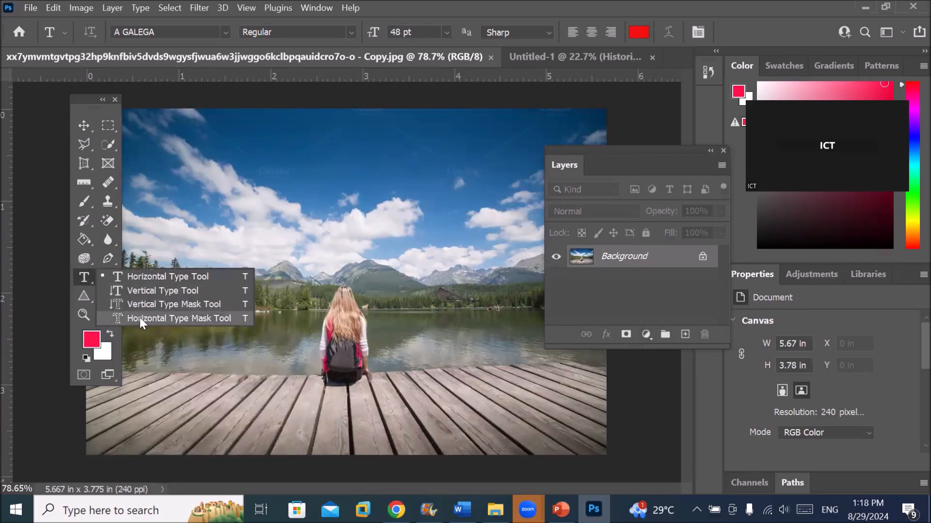
left_click(179, 318)
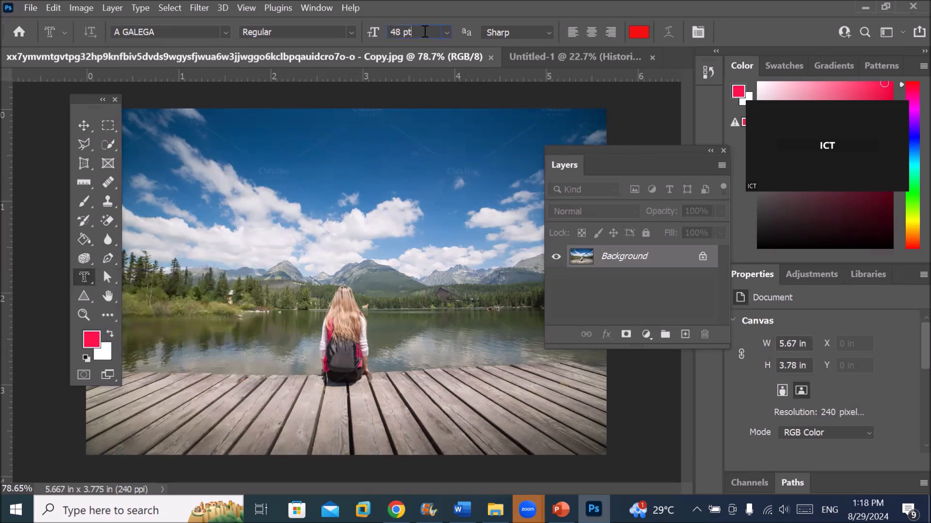
scroll(422, 33, "up", 4)
scroll(422, 33, "up", 5)
scroll(422, 33, "up", 3)
scroll(420, 34, "up", 3)
left_click(158, 309)
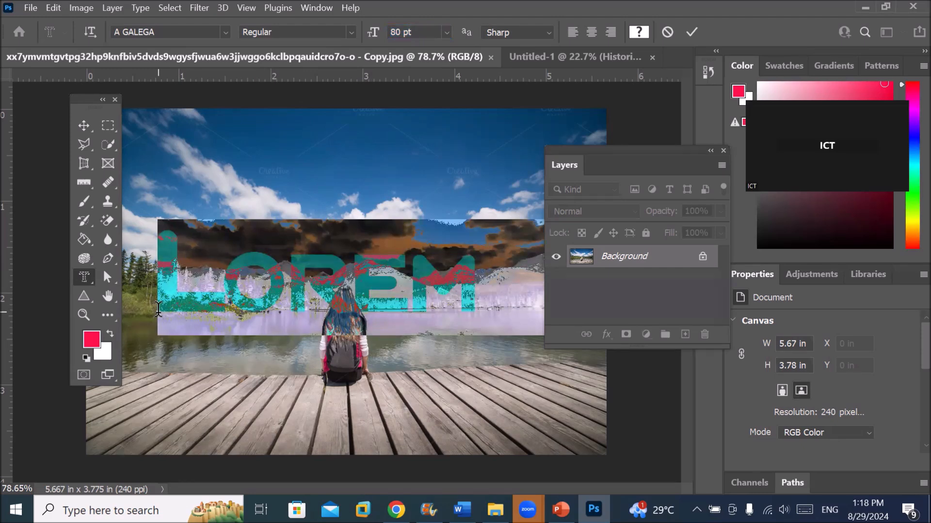
Step: Enter "Historical" as the type mask text and convert it into a selection by choosing the Move tool
type("Hia")
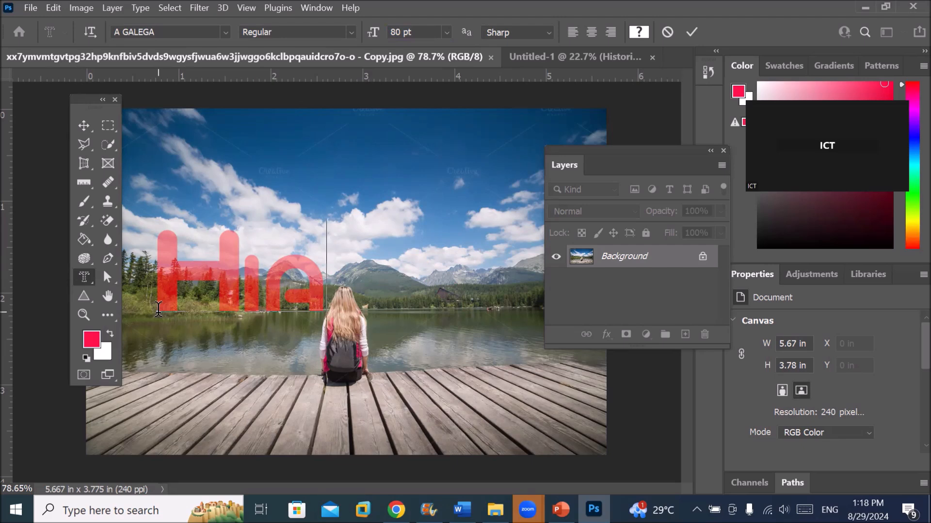
key("BackSpace")
type("s")
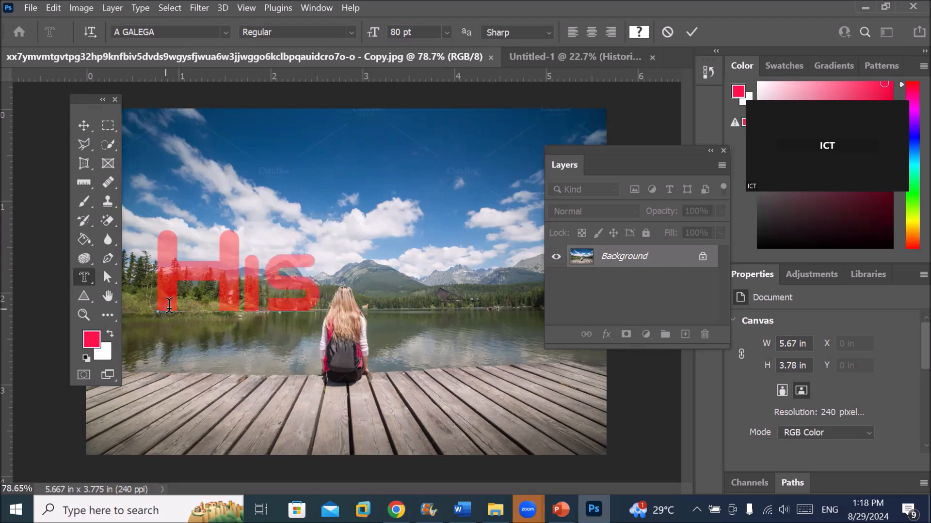
type("toric")
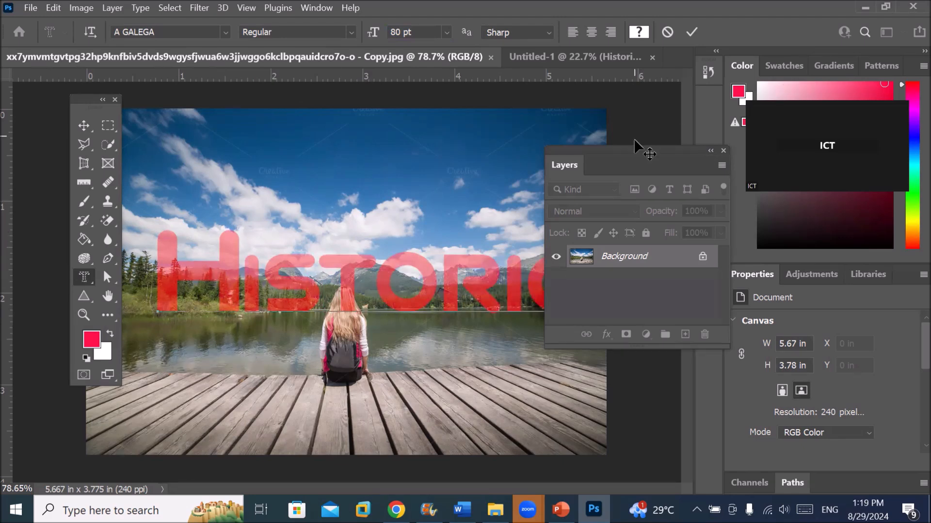
left_click_drag(640, 154, 651, 102)
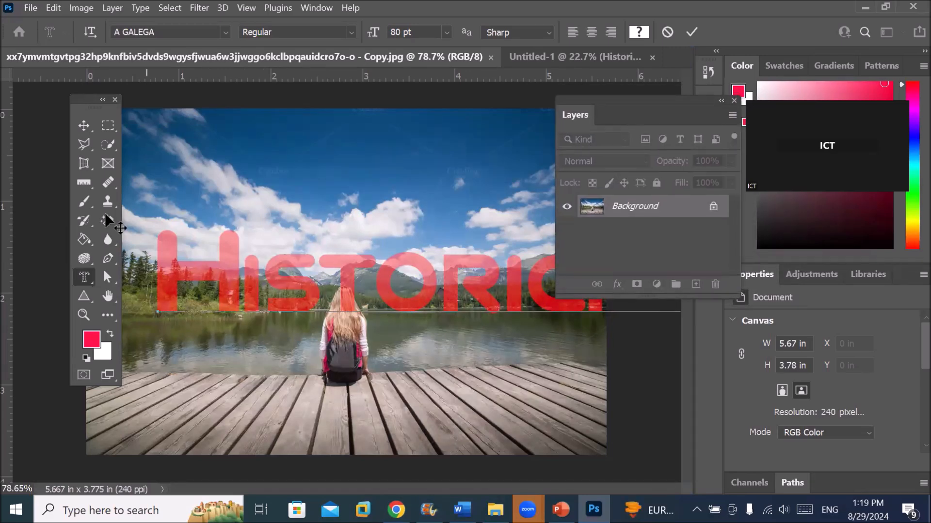
left_click(85, 125)
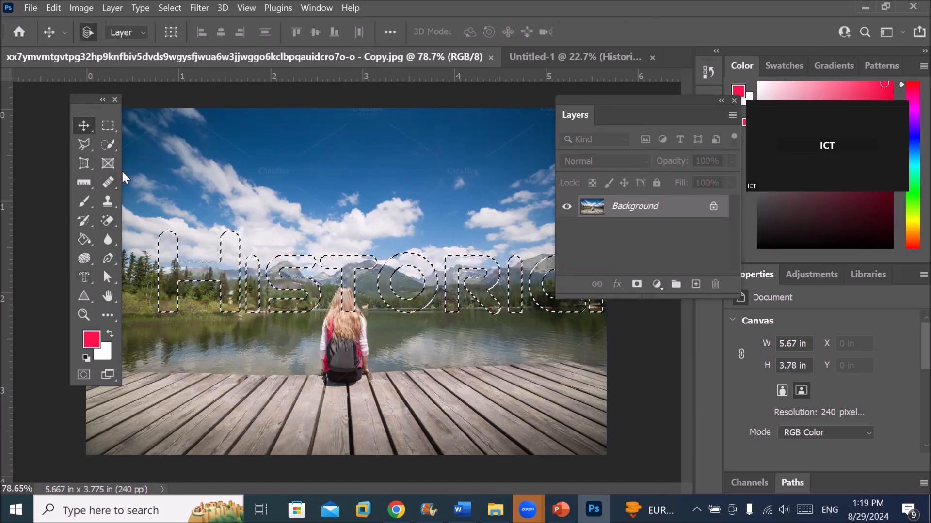
Step: Move a copy of the photo-filled "Historical" lettering into the Untitled-1 document, below the red heading, and inspect the cutout closely
left_click_drag(208, 273, 185, 172)
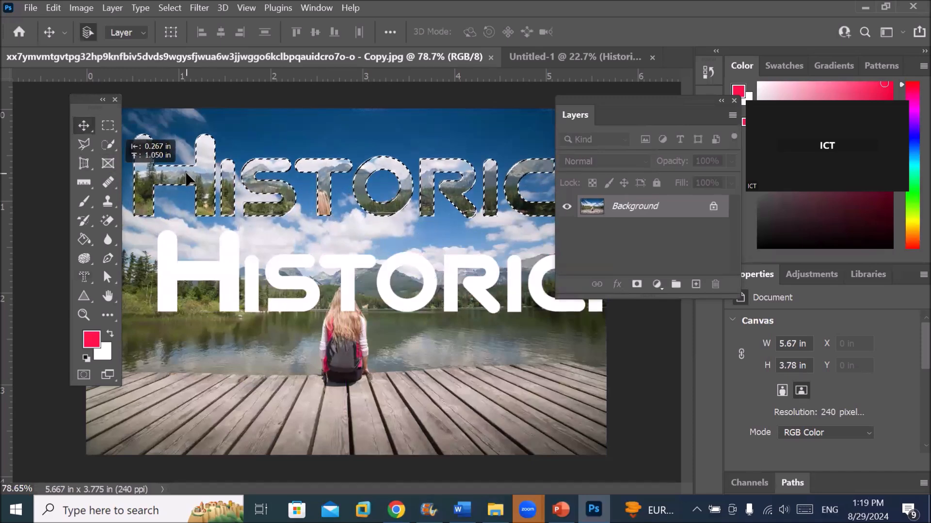
left_click_drag(186, 173, 505, 102)
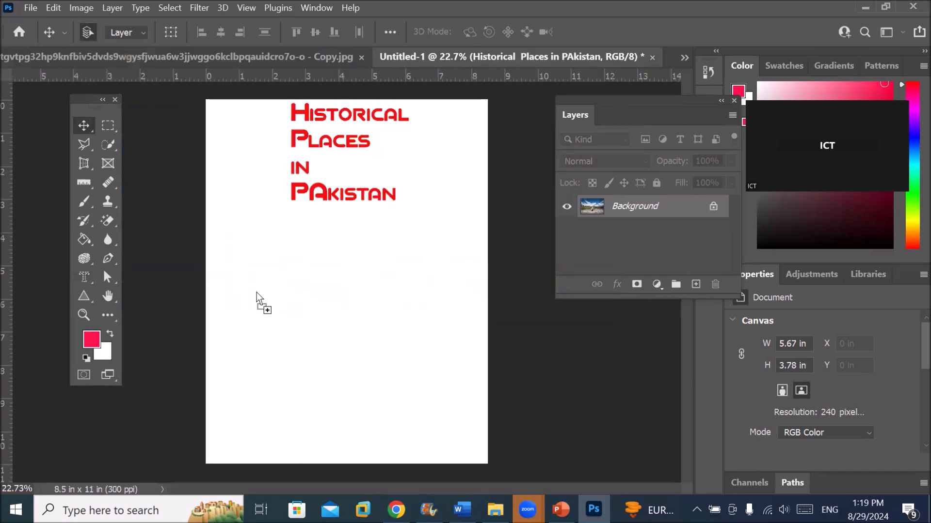
left_click_drag(257, 292, 256, 297)
scroll(272, 272, "up", 2)
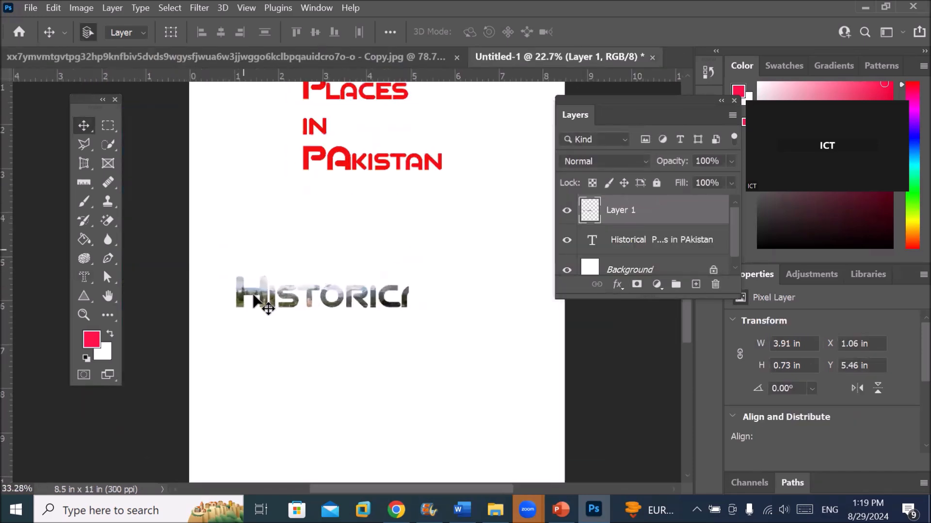
scroll(257, 300, "up", 8)
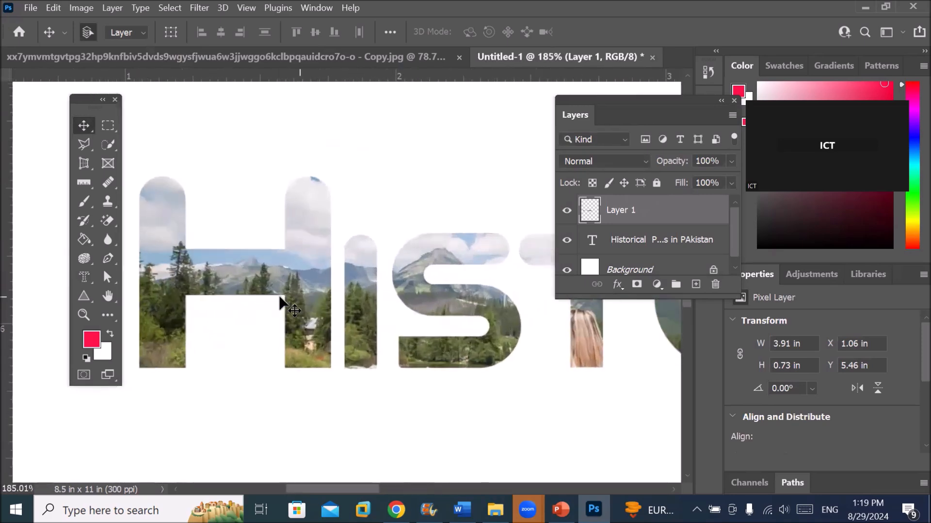
scroll(280, 303, "up", 4)
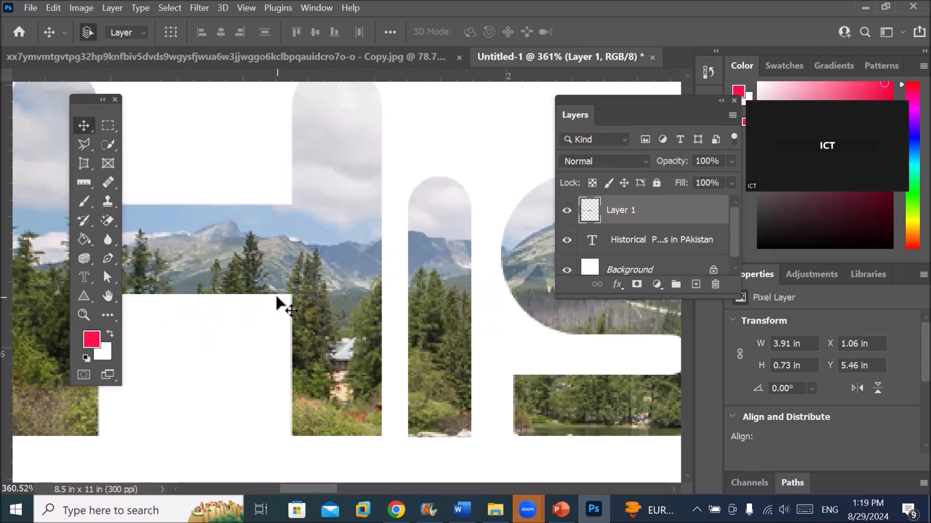
scroll(277, 297, "down", 2)
scroll(276, 297, "down", 5)
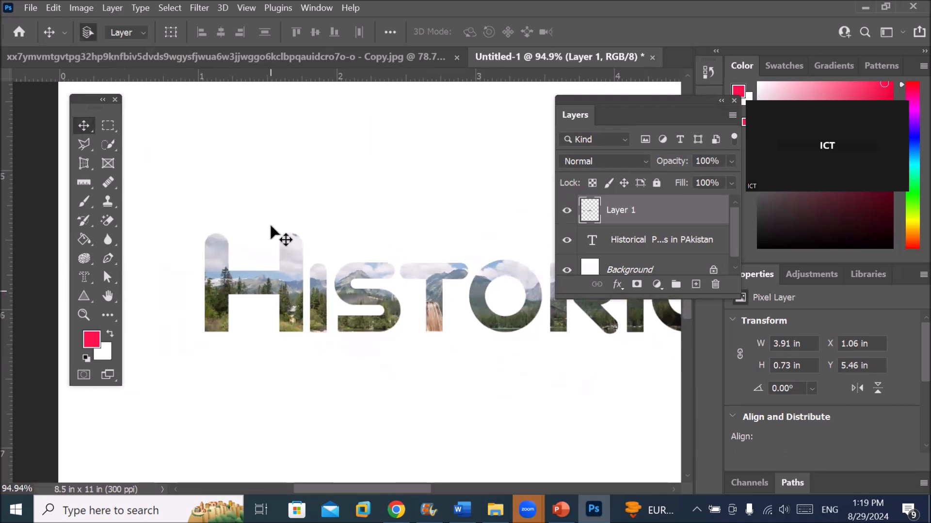
Step: Return to the lake photo, clear the lettering selection and start a new horizontal type mask on the water beside the girl
left_click(247, 56)
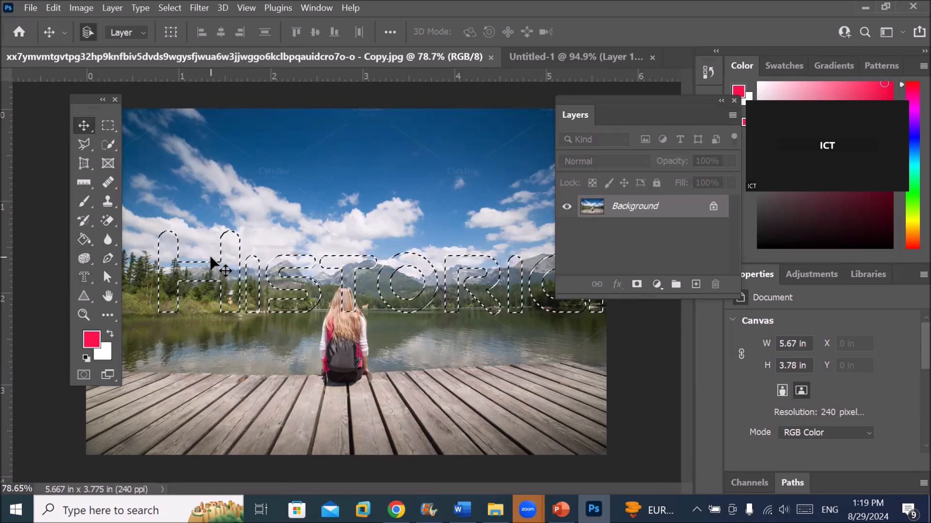
key("ctrl+d")
key("t")
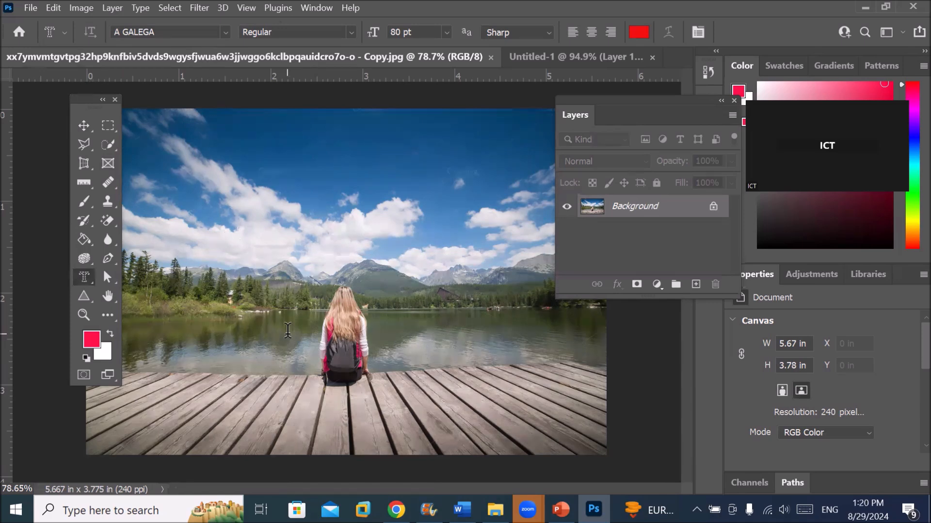
left_click(295, 332)
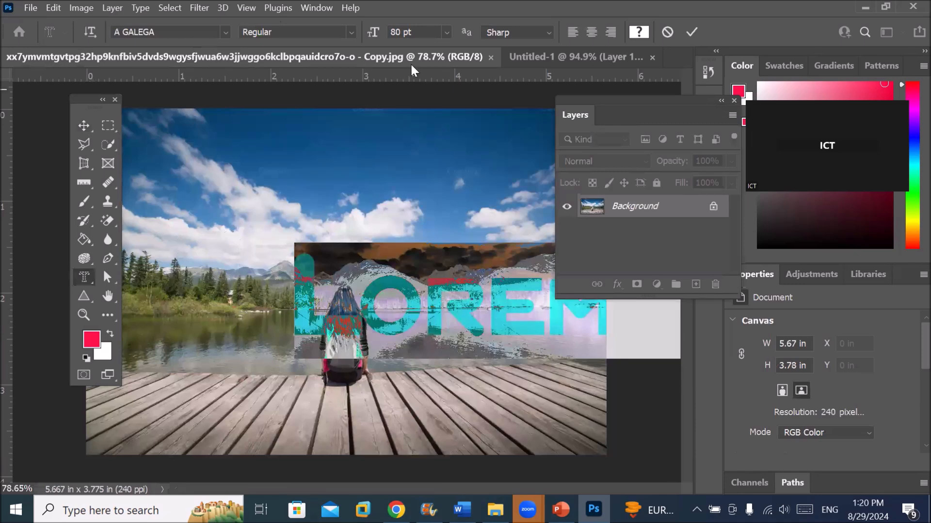
Step: Try enlarging the placeholder mask text to more than 173 pt
left_click(413, 34)
scroll(415, 34, "up", 15)
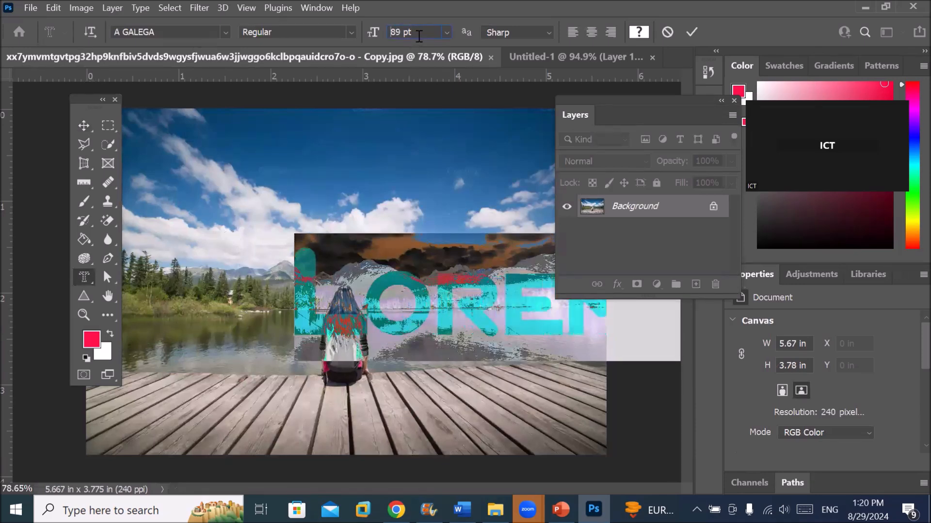
scroll(418, 34, "up", 20)
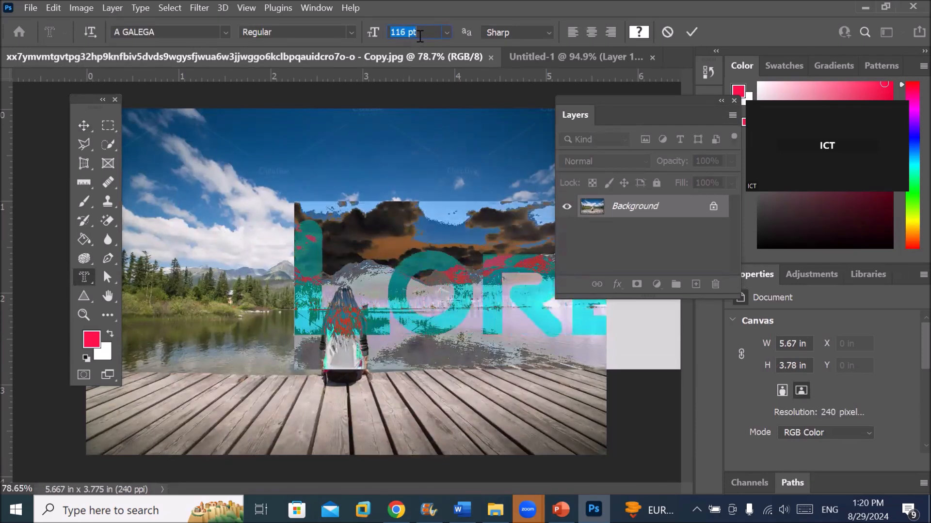
scroll(420, 34, "up", 20)
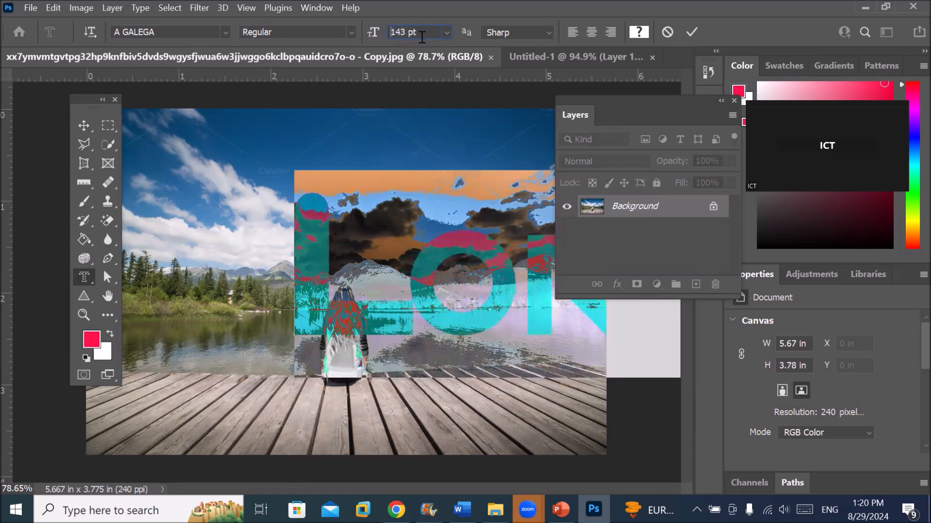
scroll(421, 34, "up", 20)
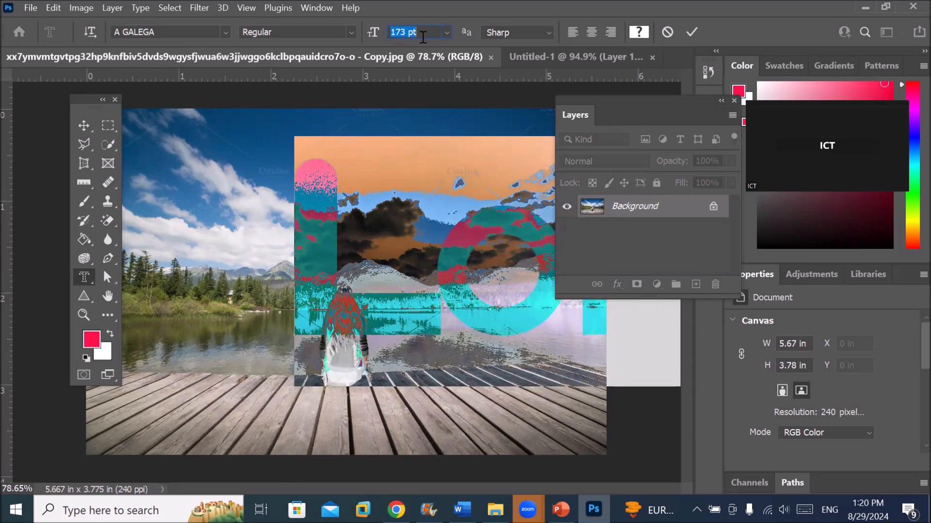
scroll(423, 41, "up", 3)
scroll(423, 42, "up", 4)
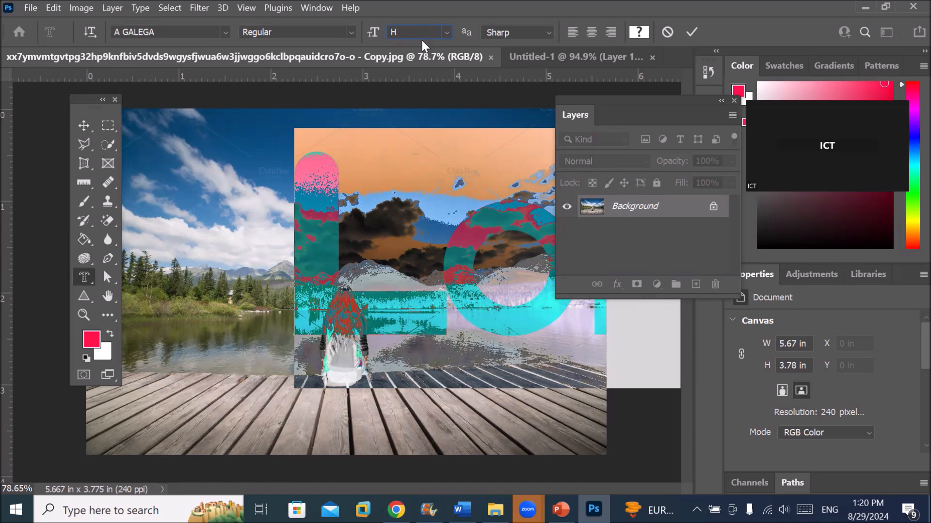
Step: Reduce the placeholder mask text to 81 pt and fine-tune its size to 92 pt
key("BackSpace")
type("81")
key("Return")
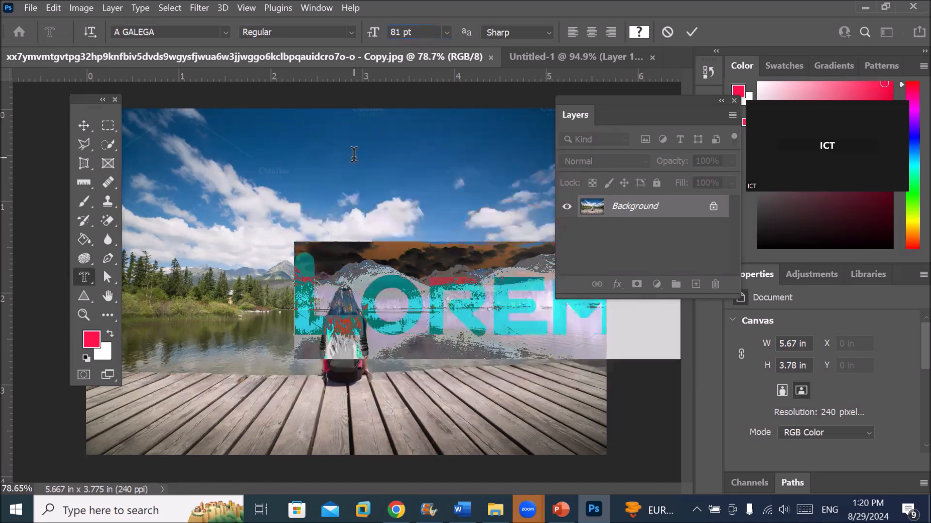
scroll(429, 33, "up", 18)
scroll(437, 33, "down", 7)
Step: Replace the placeholder mask text with a single letter "H"
left_click(312, 291)
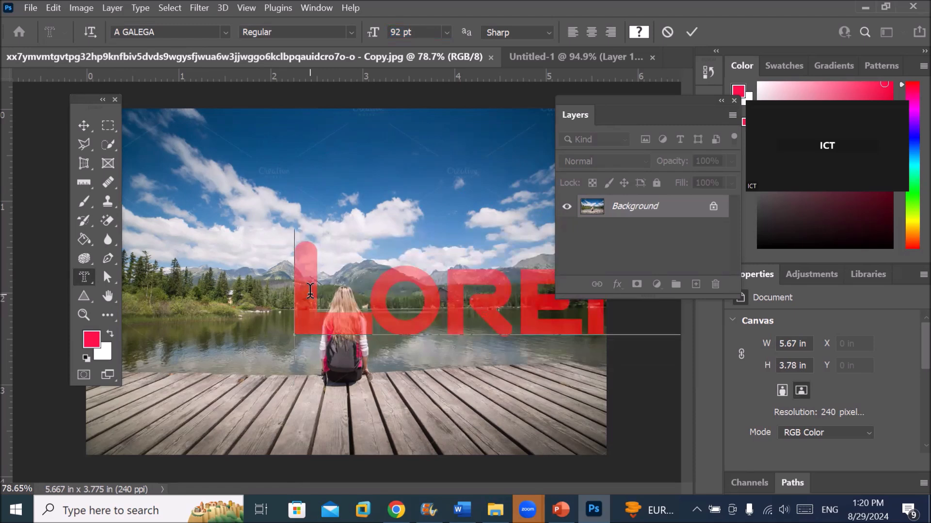
type("H")
key("Delete")
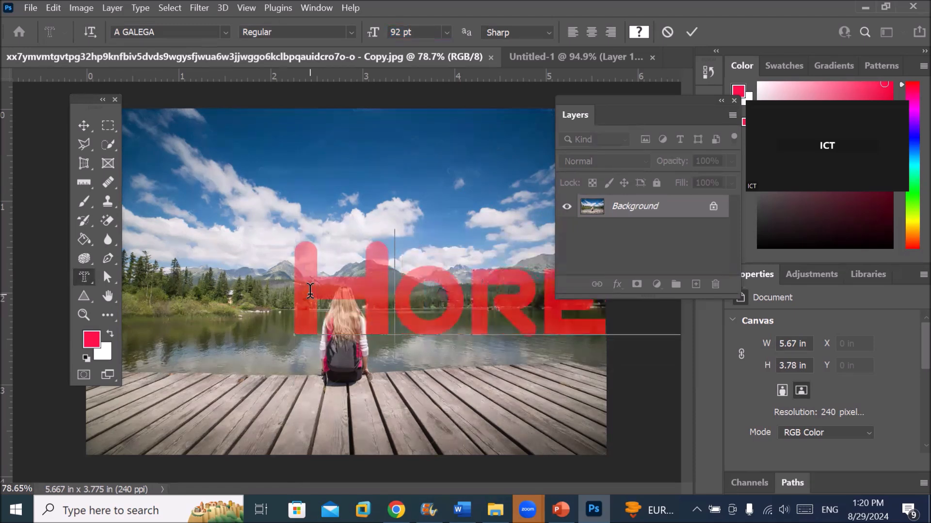
key("Delete")
key("Delete")
key("Delete")
key("Delete")
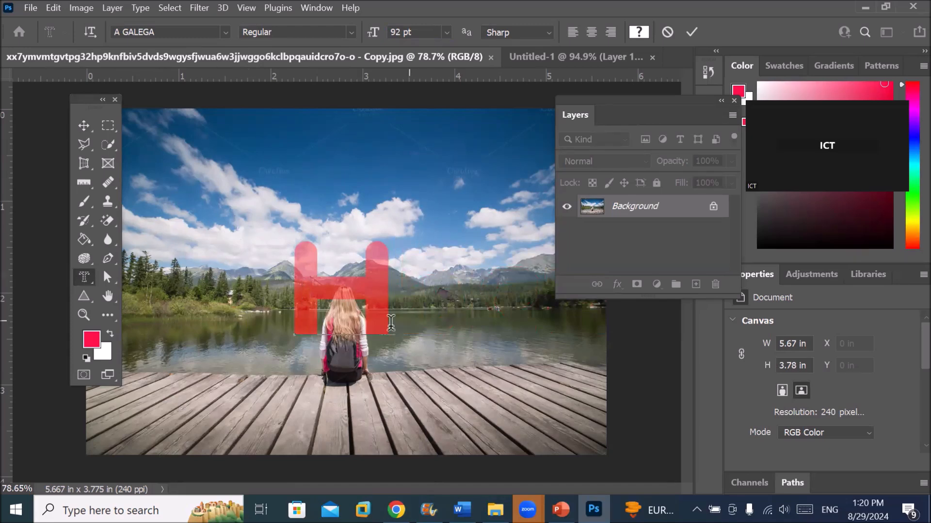
Step: Check the character settings of the "H" mask and commit the mask as a selection
key("ctrl+t")
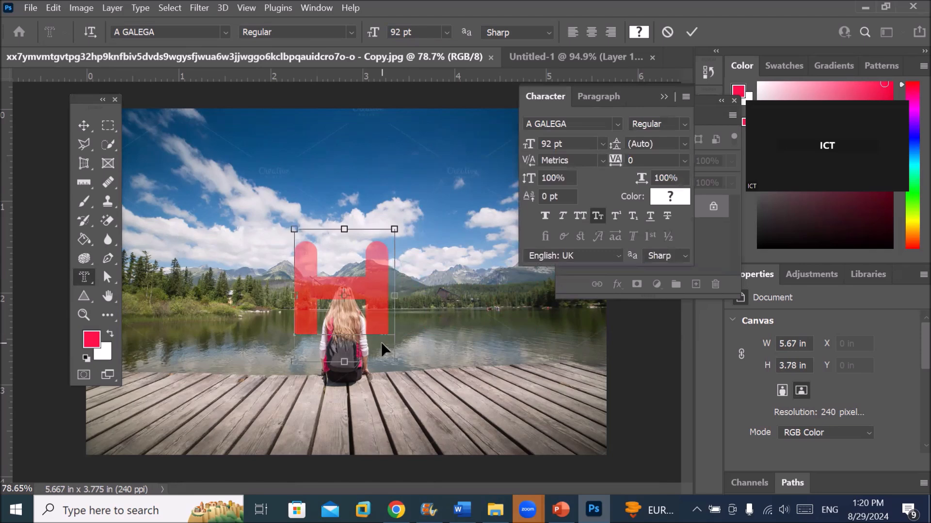
key("ctrl+t")
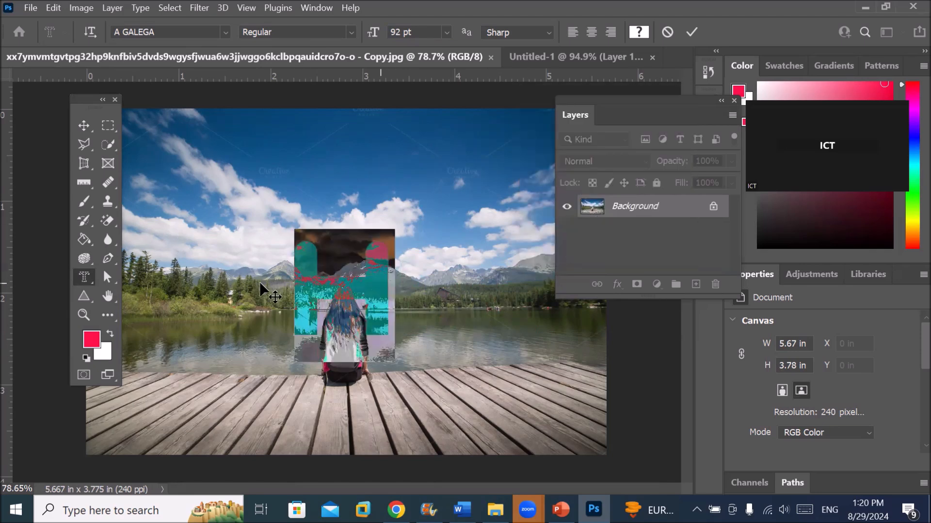
key("ctrl+t")
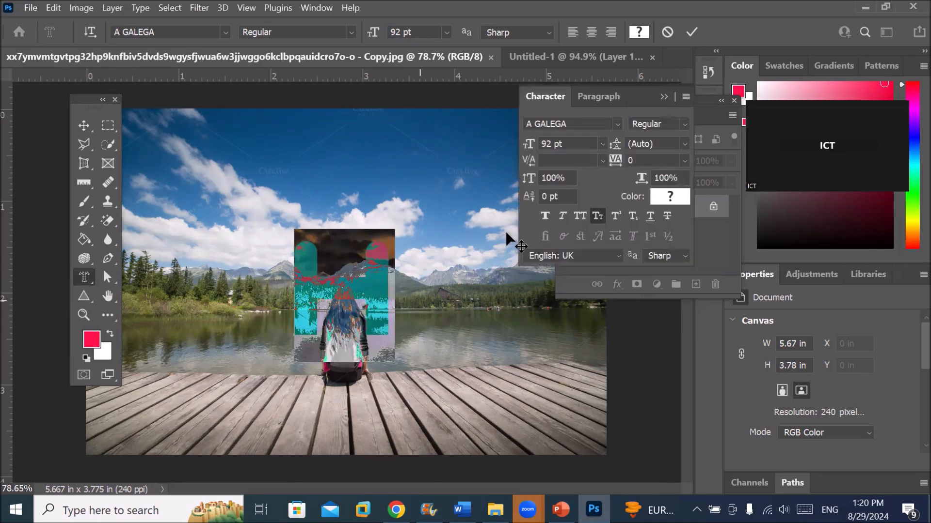
left_click(574, 276)
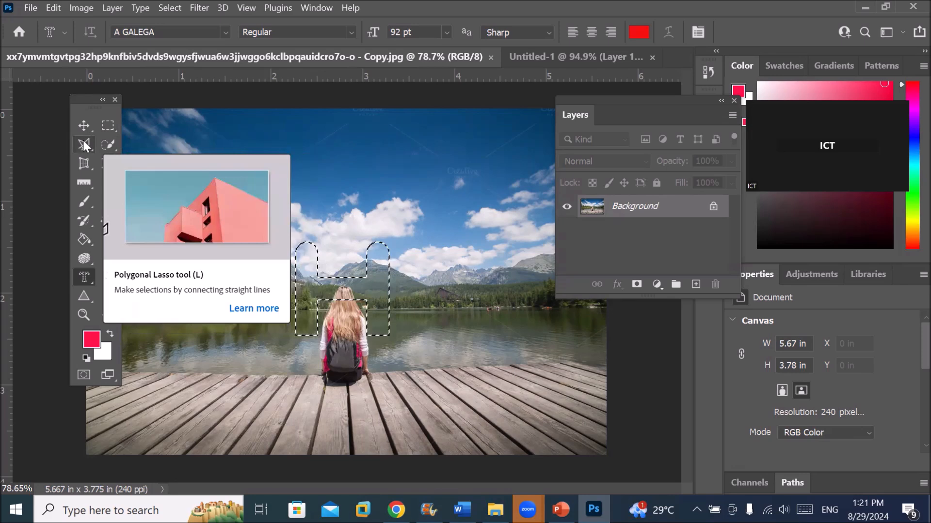
Step: Choose the Elliptical Marquee tool, try a circular selection over the clouds and undo it
right_click(107, 127)
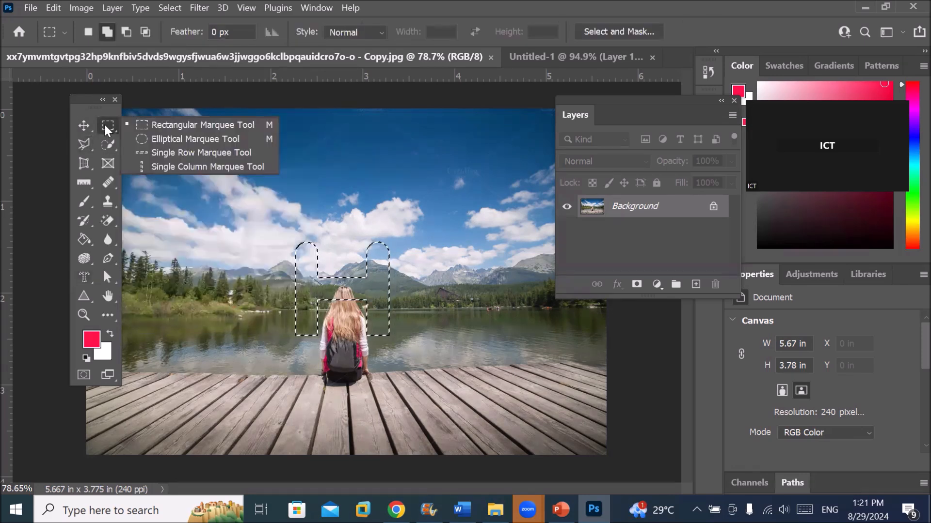
left_click(166, 139)
left_click_drag(265, 201, 339, 275)
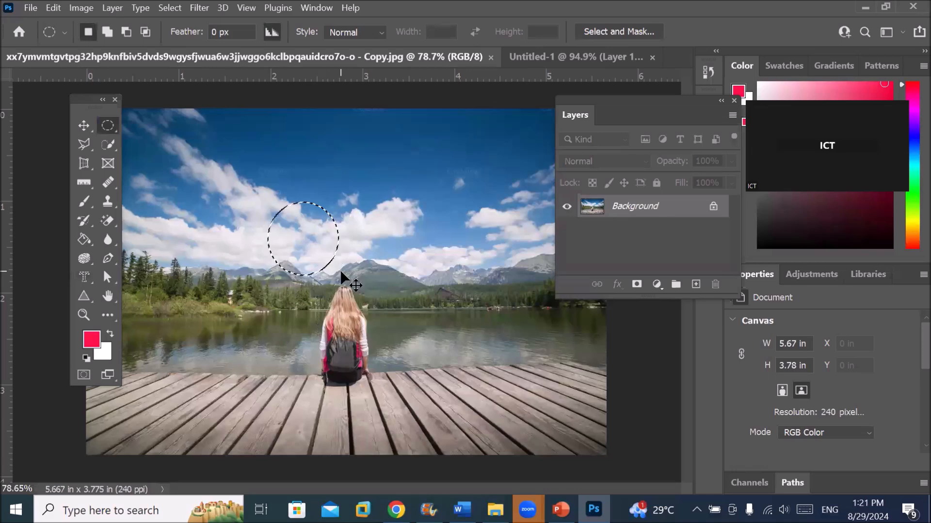
key("ctrl+z")
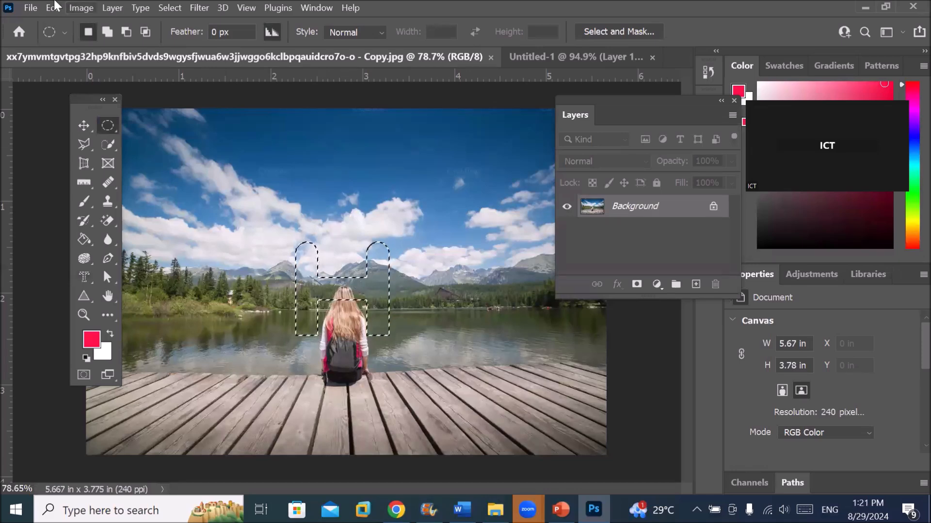
Step: Add two overlapping ellipses, the first about 0.65 by 0.53 in, to the selection under the legs of the "H"
left_click(108, 33)
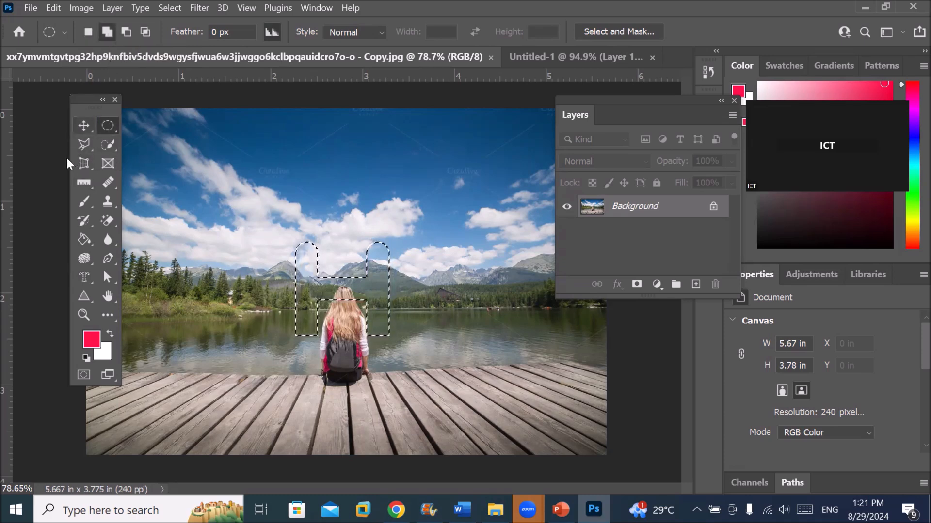
left_click_drag(270, 220, 345, 386)
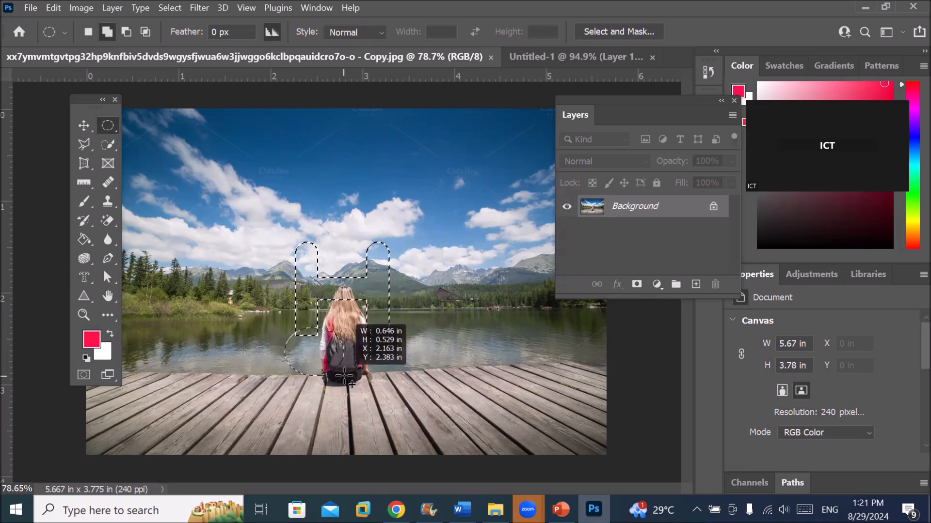
left_click_drag(344, 375, 344, 376)
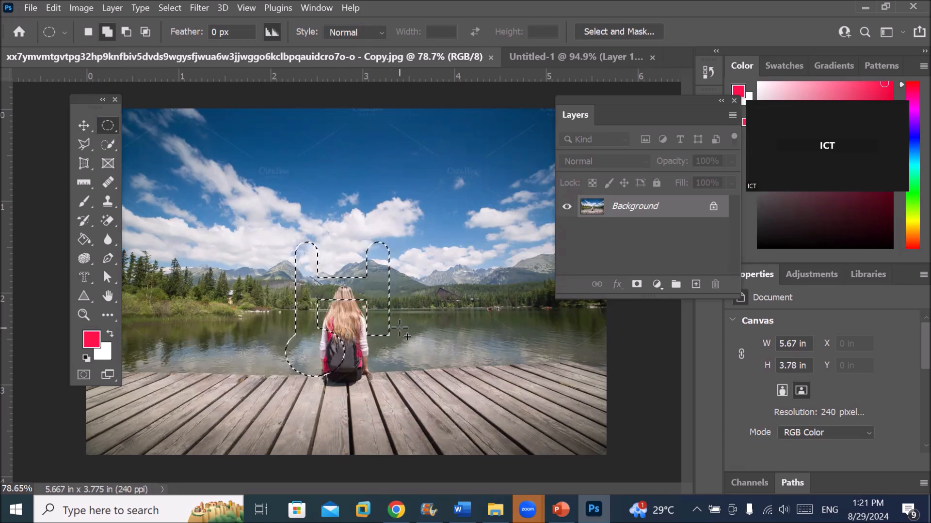
left_click_drag(377, 377, 350, 379)
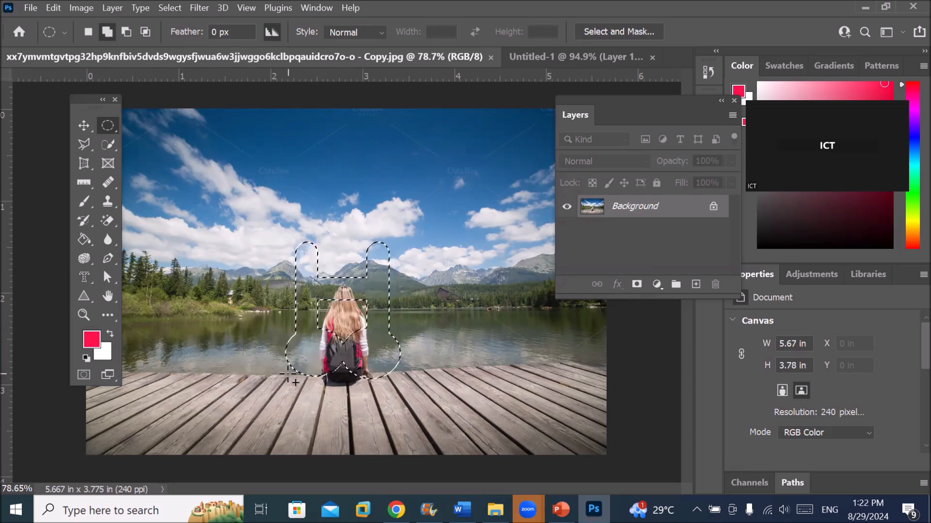
Step: Add a rectangle about 1.6 by 0.4 in to the selection across the top of the "H" with the Rectangular Marquee tool
left_click(104, 127)
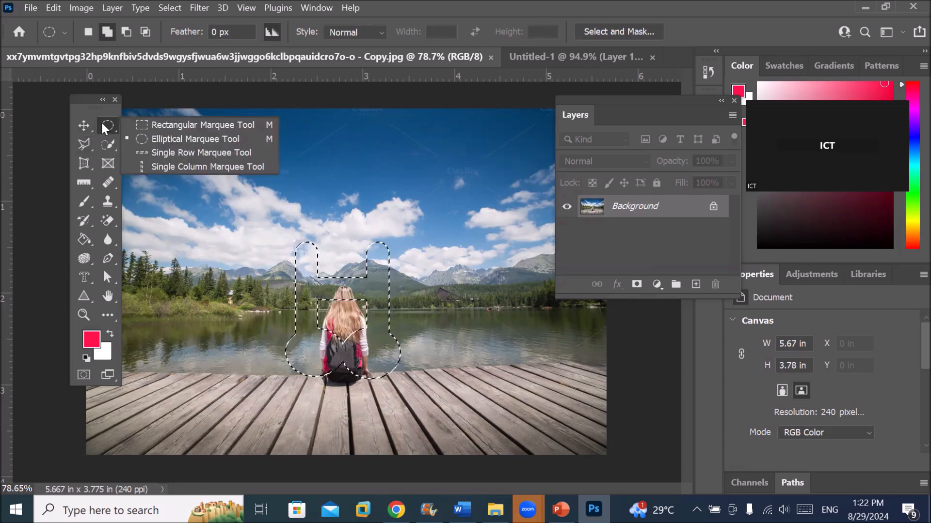
left_click(172, 126)
mouse_move(334, 263)
left_mouse_down()
mouse_move(408, 264)
mouse_move(407, 247)
left_mouse_up()
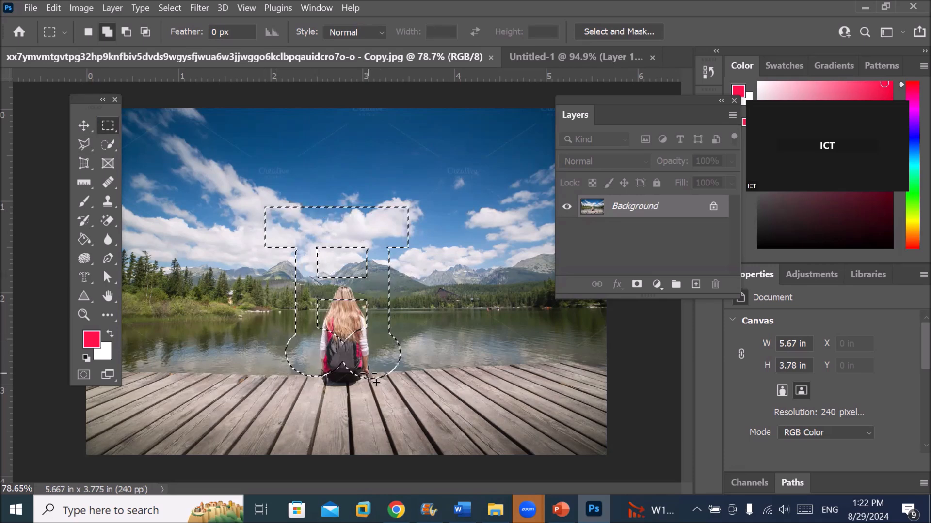
Step: Try expanding the combined selection by 90 pixels and undo the expansion
left_click(180, 6)
mouse_move(259, 218)
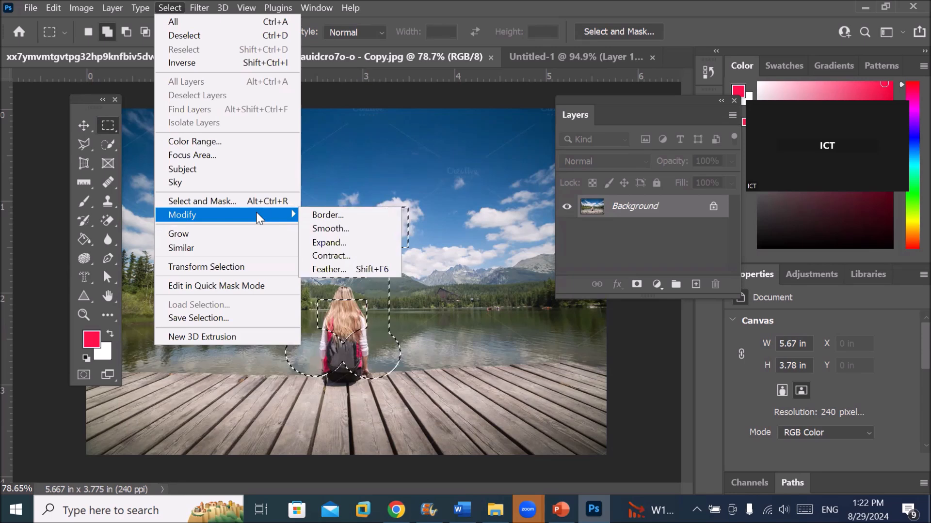
left_click(349, 251)
type("15")
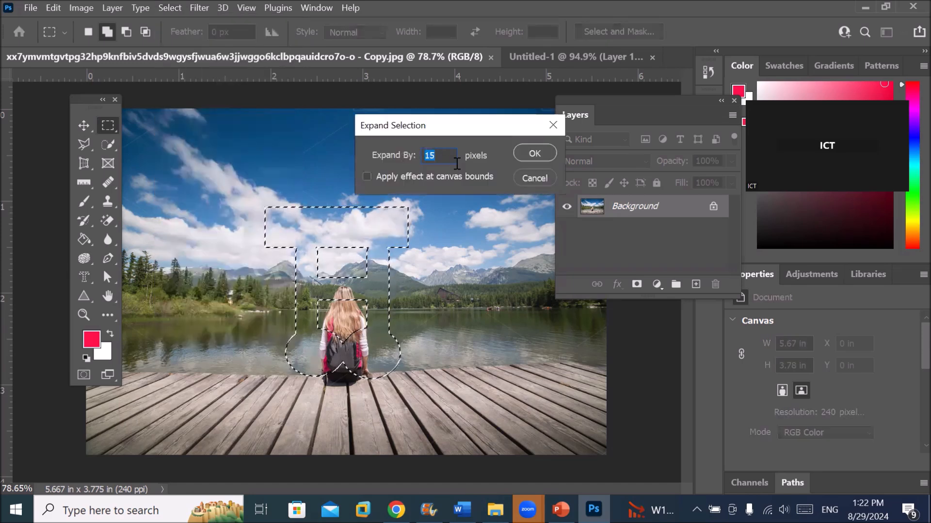
scroll(455, 157, "up", 20)
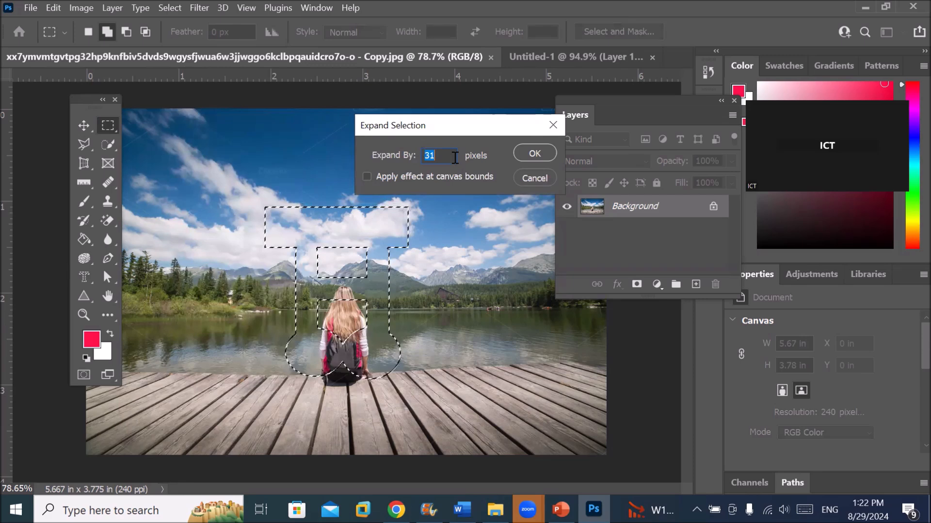
scroll(454, 157, "up", 20)
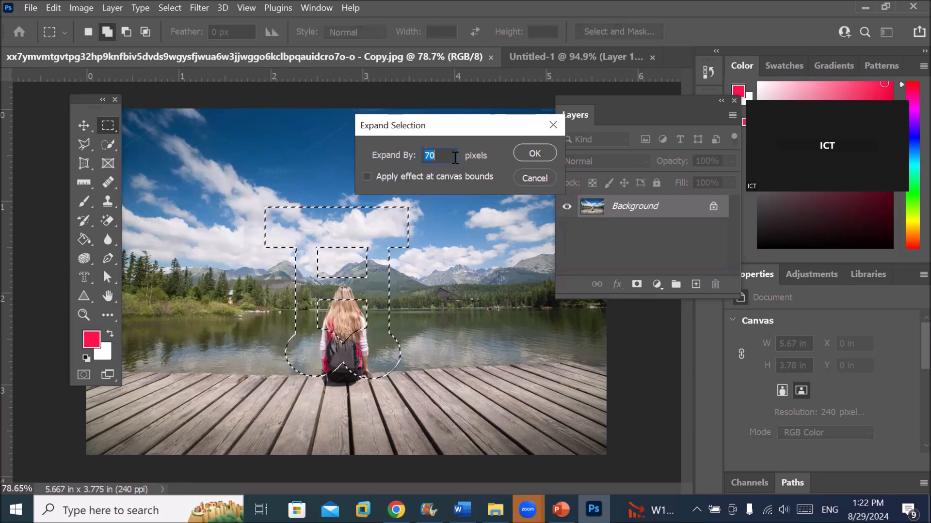
scroll(454, 158, "up", 9)
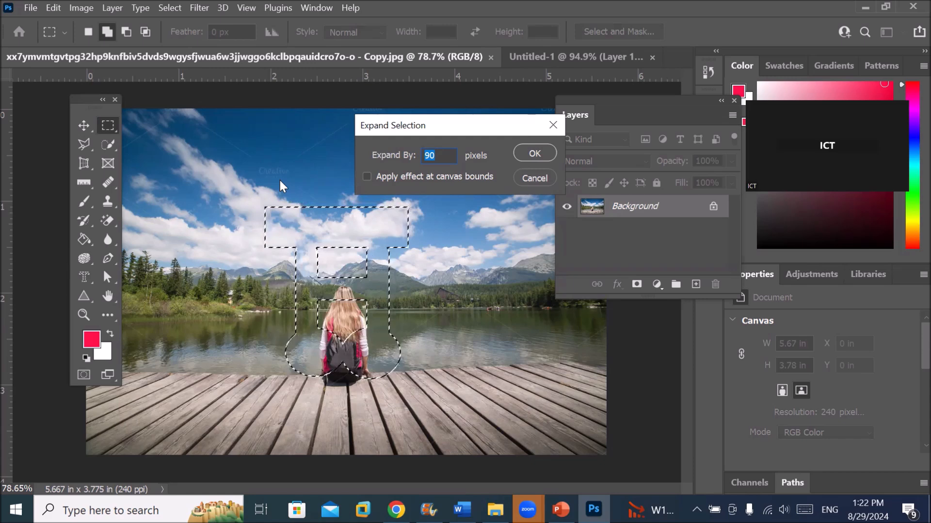
left_click(538, 153)
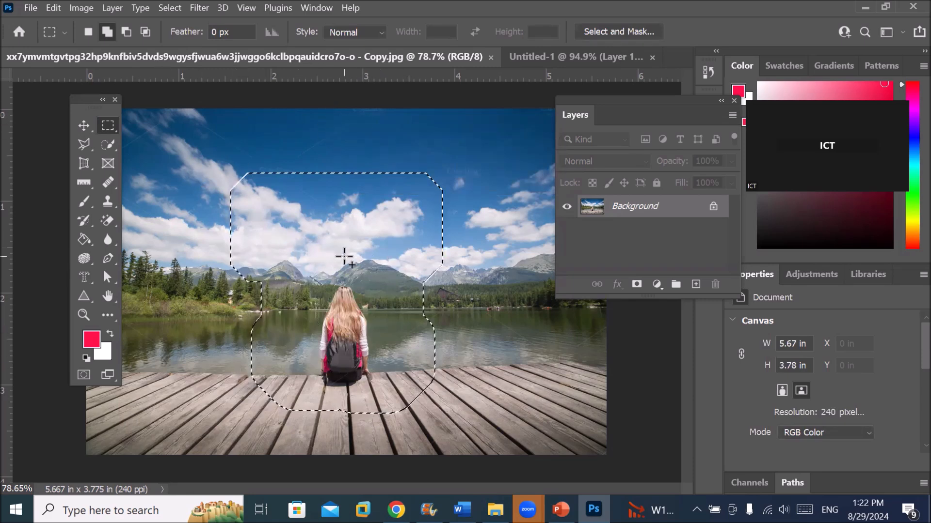
key("ctrl+z")
key("ctrl+z")
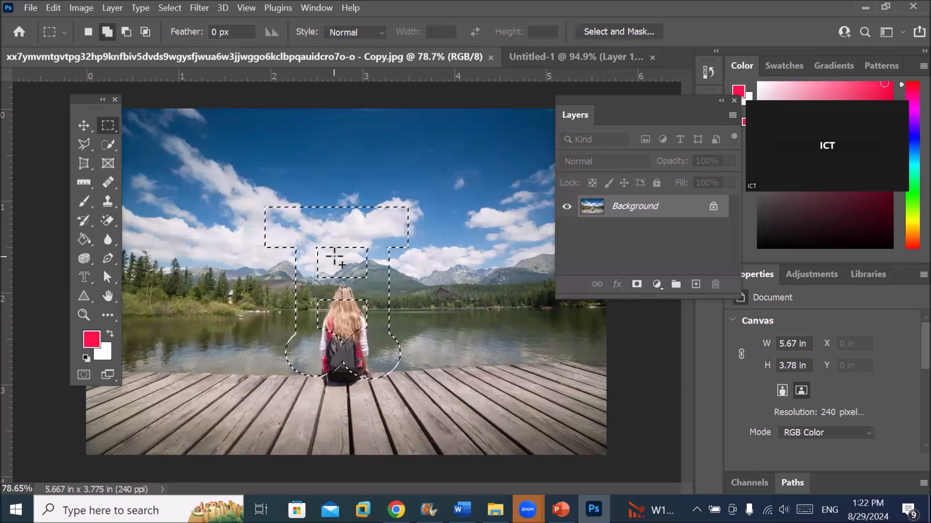
Step: Expand the combined selection by 31 pixels
left_click(164, 7)
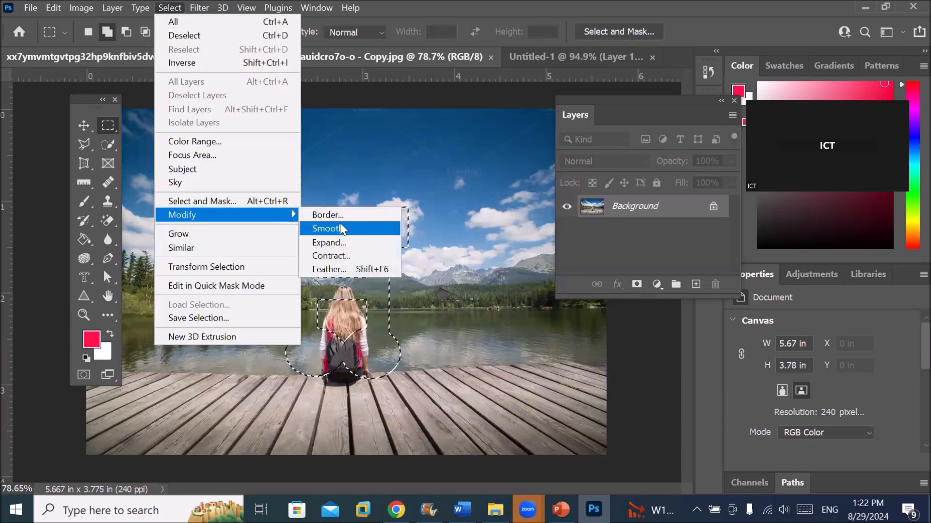
left_click(341, 241)
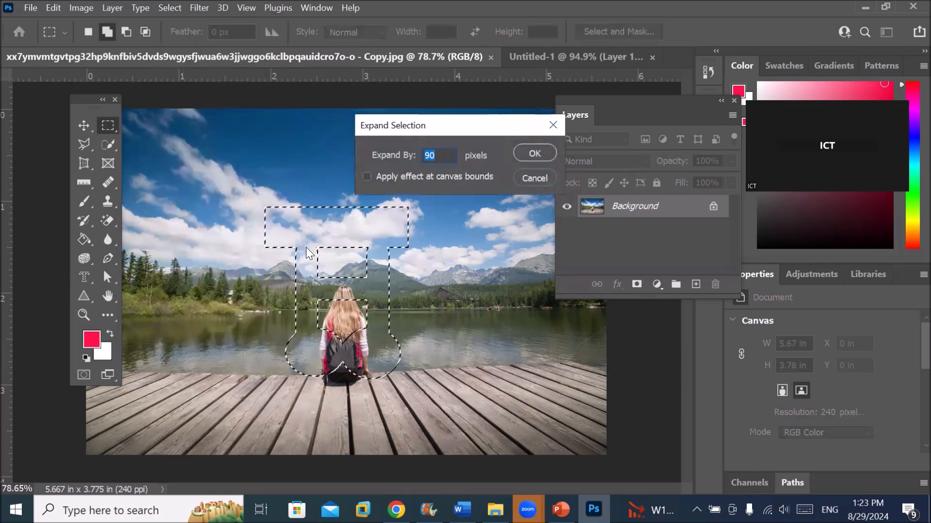
scroll(451, 156, "down", 20)
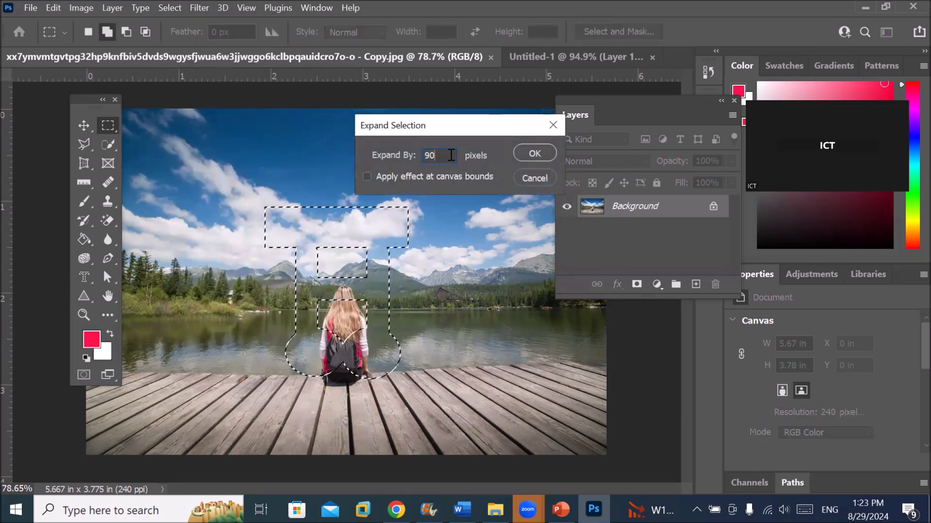
scroll(450, 155, "down", 20)
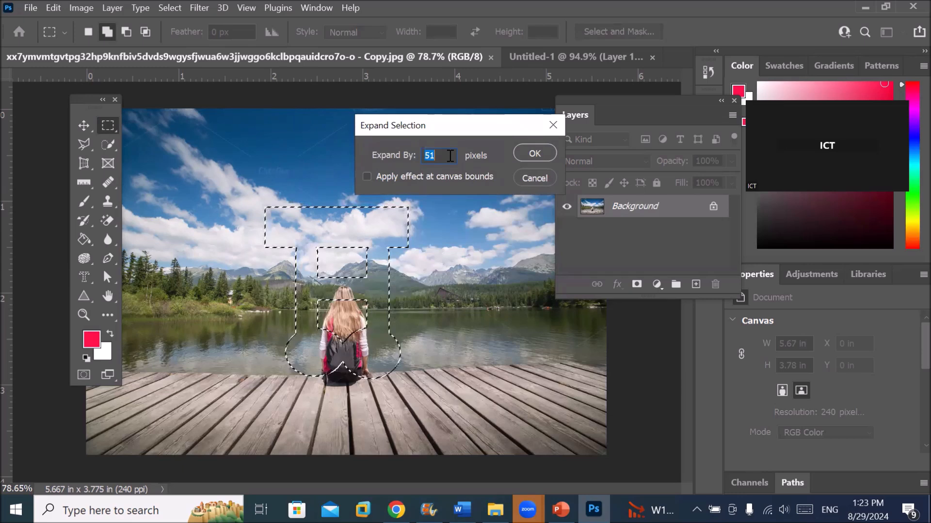
scroll(450, 156, "down", 4)
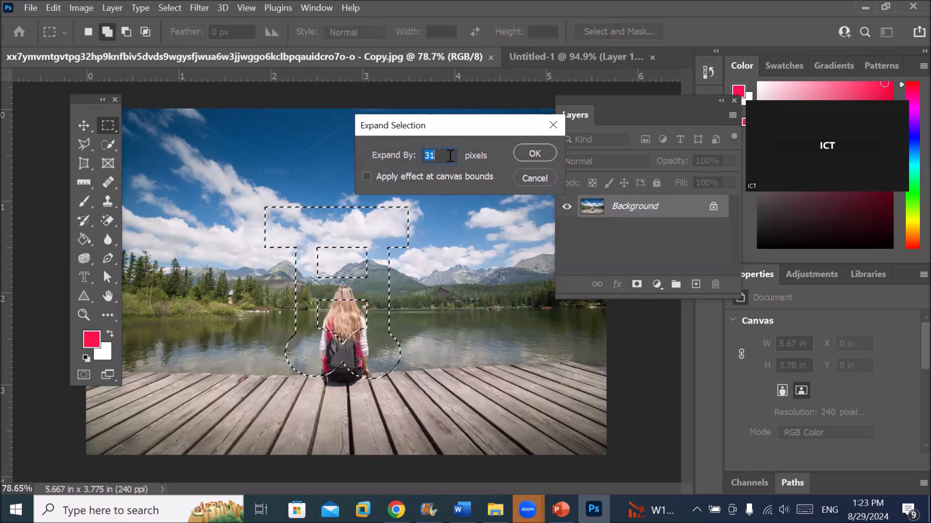
left_click(534, 154)
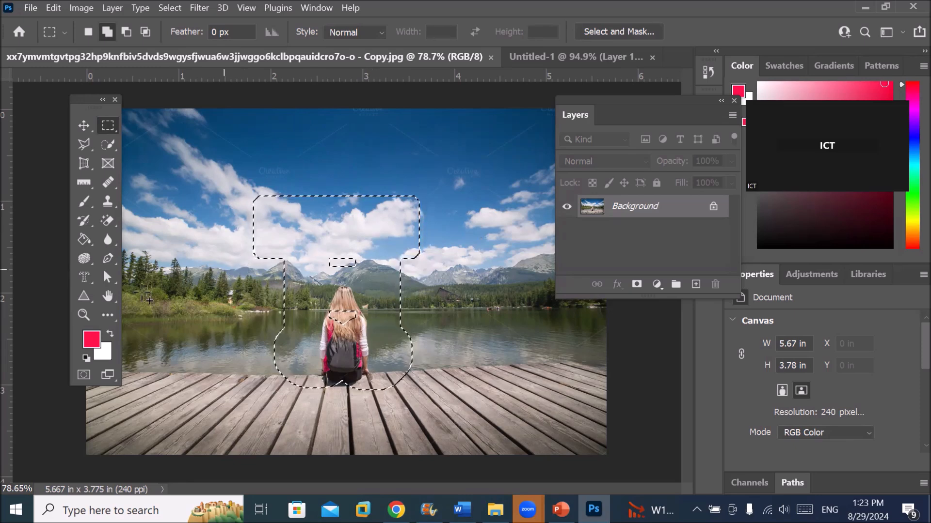
Step: Paint pink strokes with a 90 px brush inside the selection's four outer corners and over the small gap in its middle
left_click(85, 205)
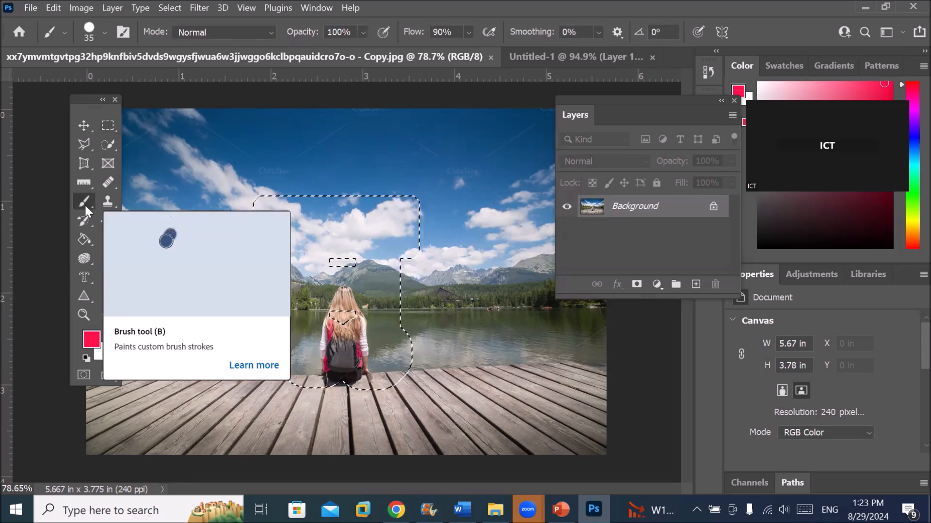
left_click(84, 204)
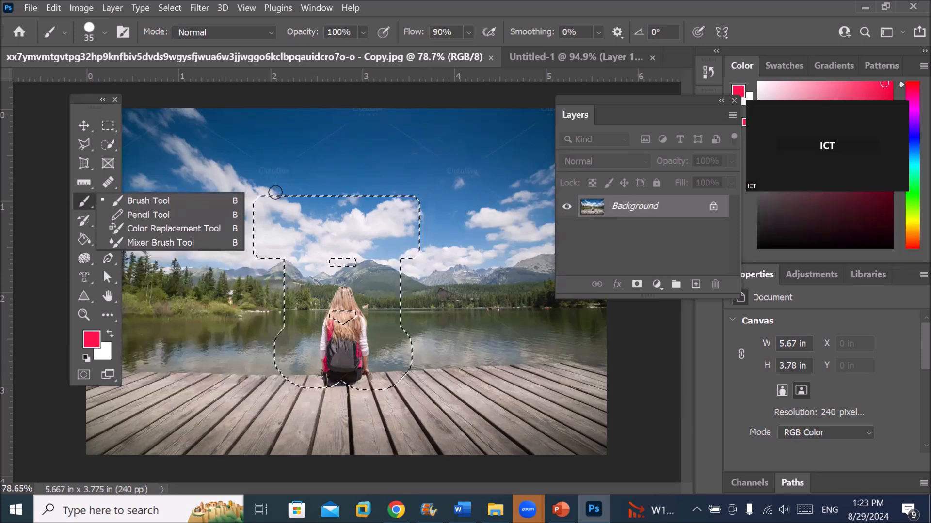
key("bracketright")
key("bracketright")
key("bracketright")
key("bracketright")
key("bracketright")
key("bracketright")
key("bracketright")
left_click_drag(272, 193, 235, 216)
left_click_drag(405, 199, 413, 212)
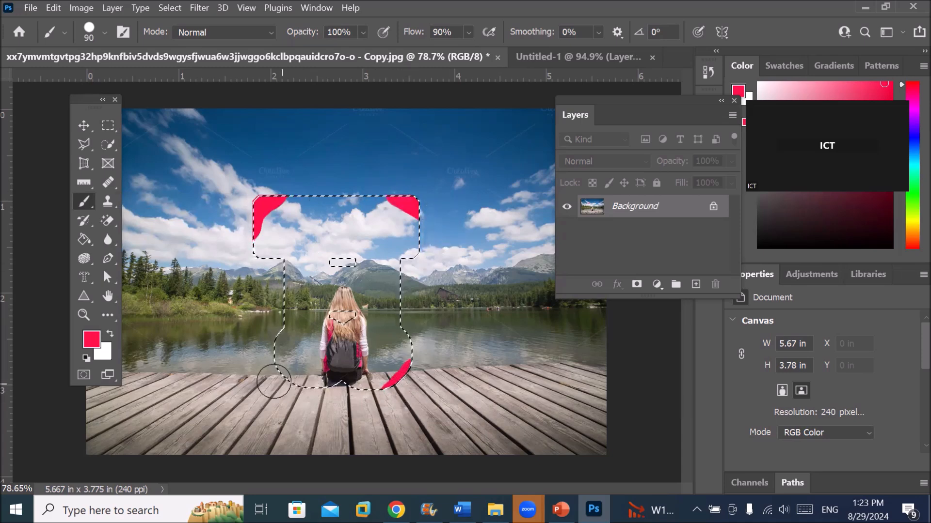
left_click_drag(279, 385, 303, 388)
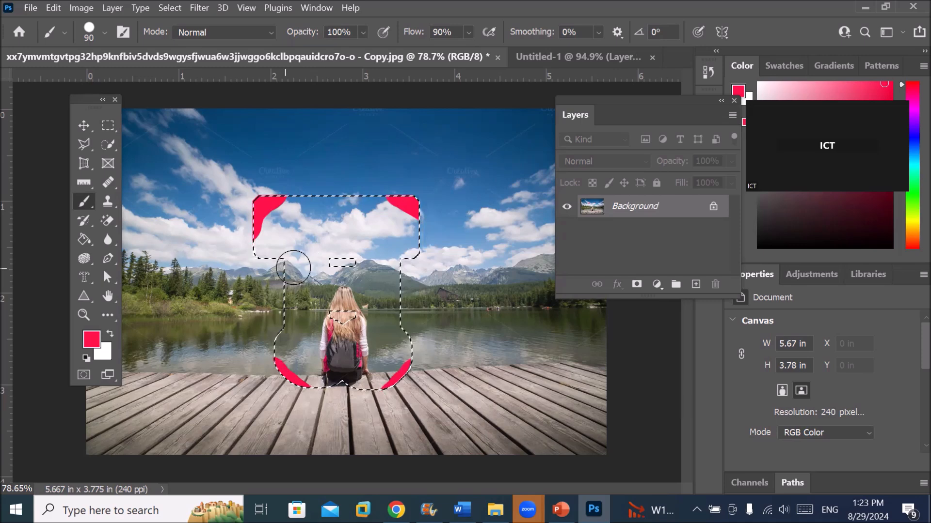
mouse_move(340, 269)
left_mouse_down()
mouse_move(333, 267)
mouse_move(364, 267)
left_mouse_up()
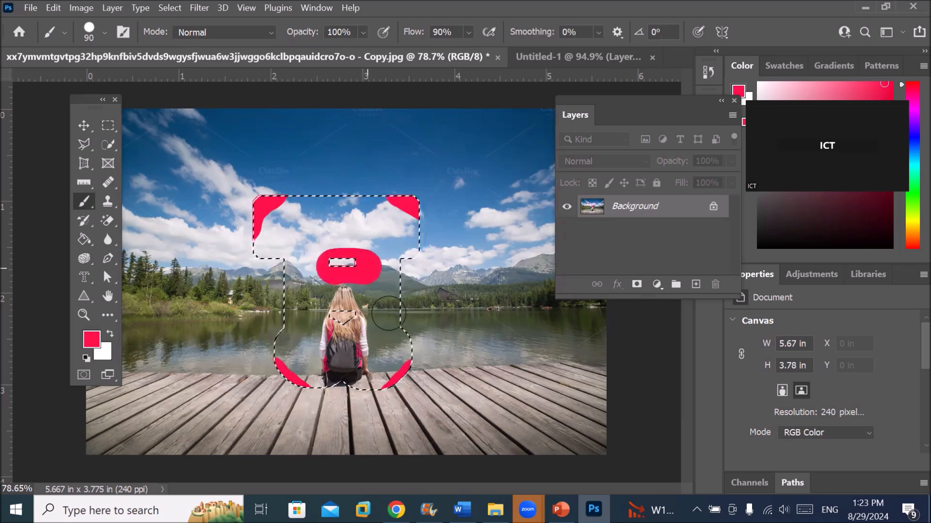
Step: Move the painted selection from the photo into the Untitled-1 document, place it below the photo-filled lettering and deselect its layer
left_click(84, 127)
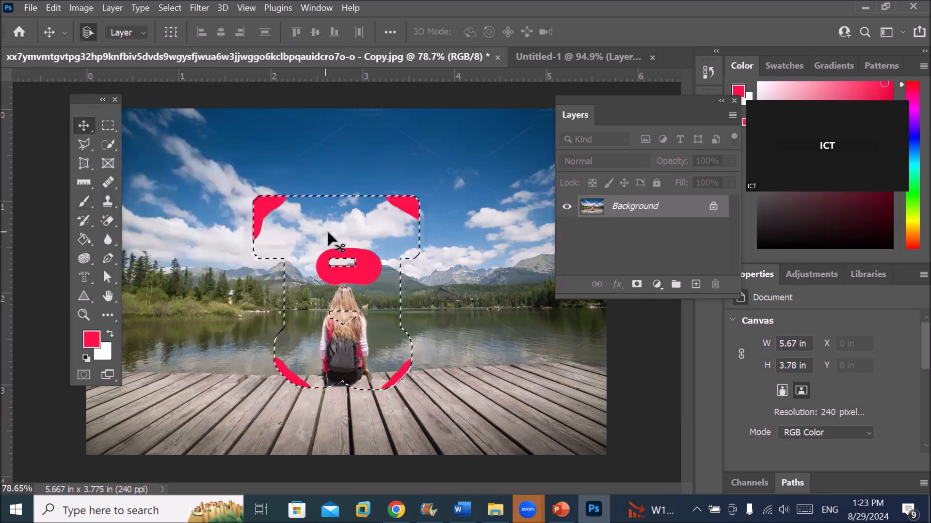
left_click_drag(321, 230, 383, 345)
scroll(329, 190, "down", 2)
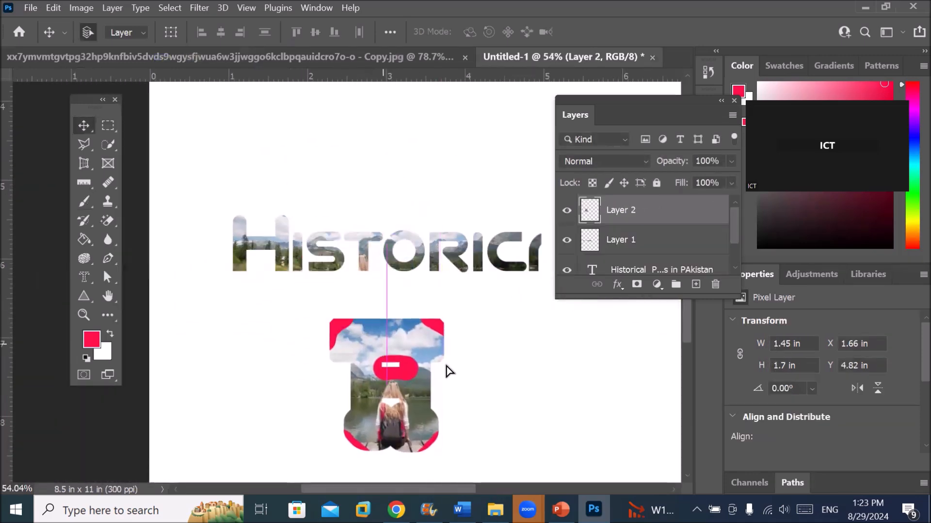
left_click(468, 381)
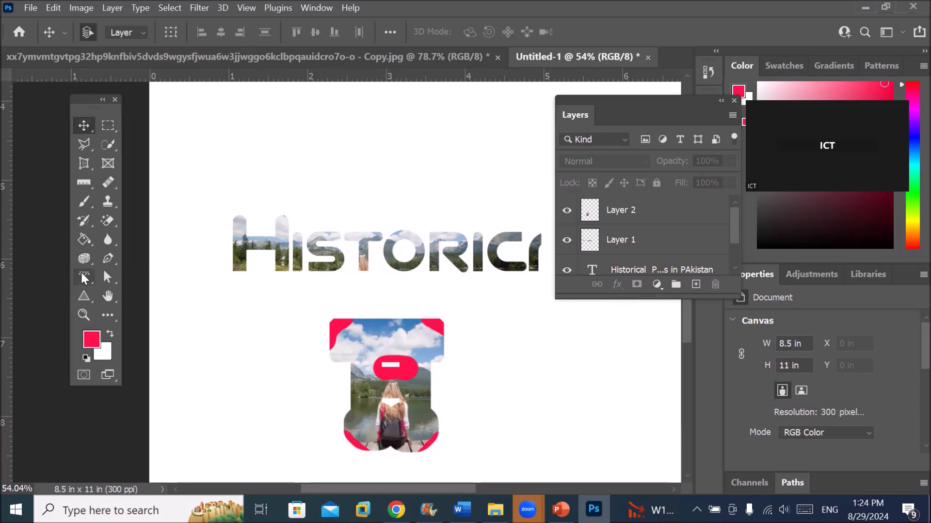
Step: Review the type tool variants and choose the Horizontal Type tool for the Untitled-1 page
left_click(83, 277)
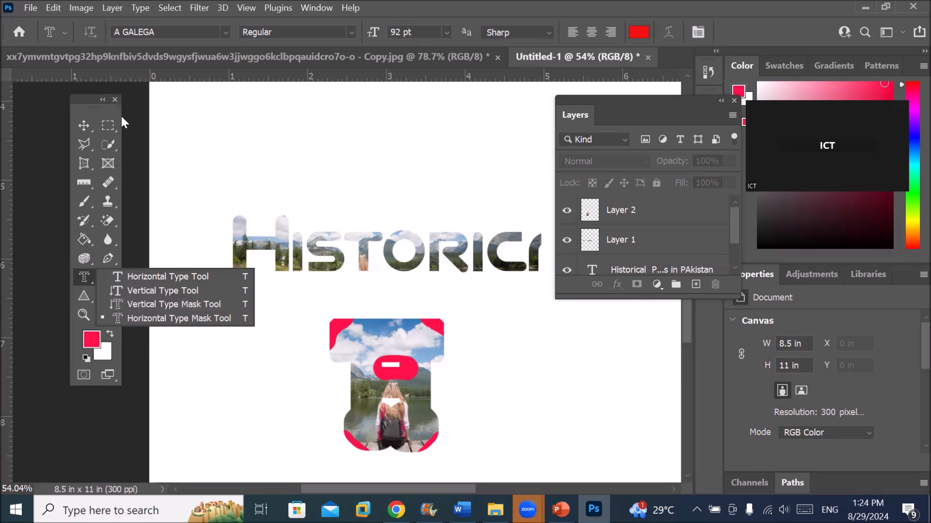
left_click(85, 282)
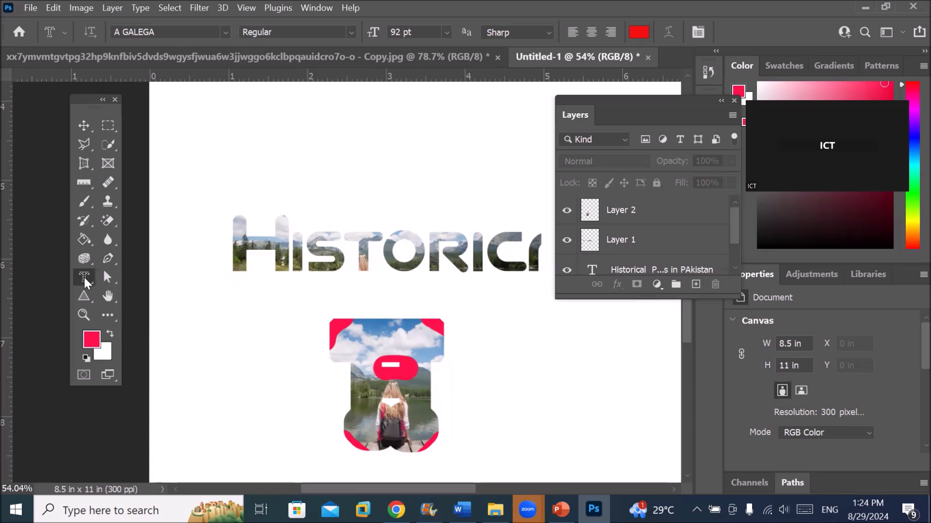
right_click(84, 278)
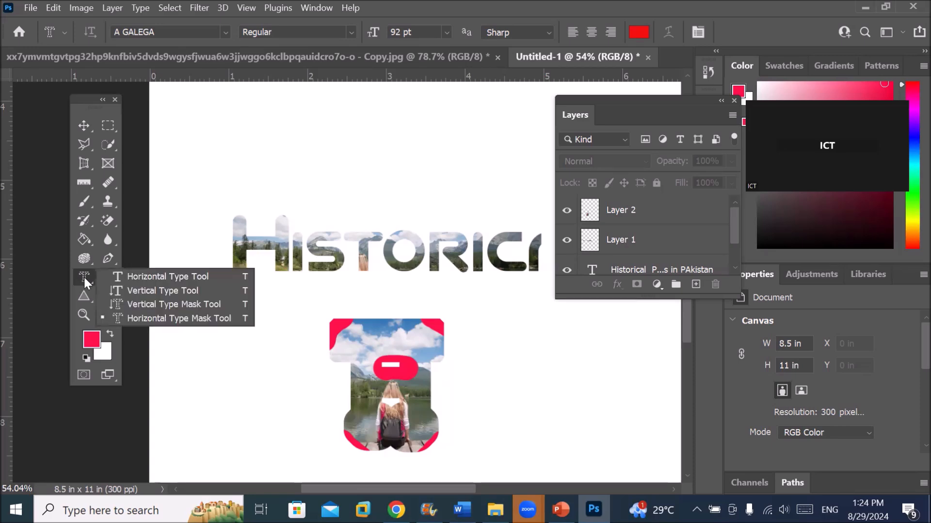
left_click(142, 276)
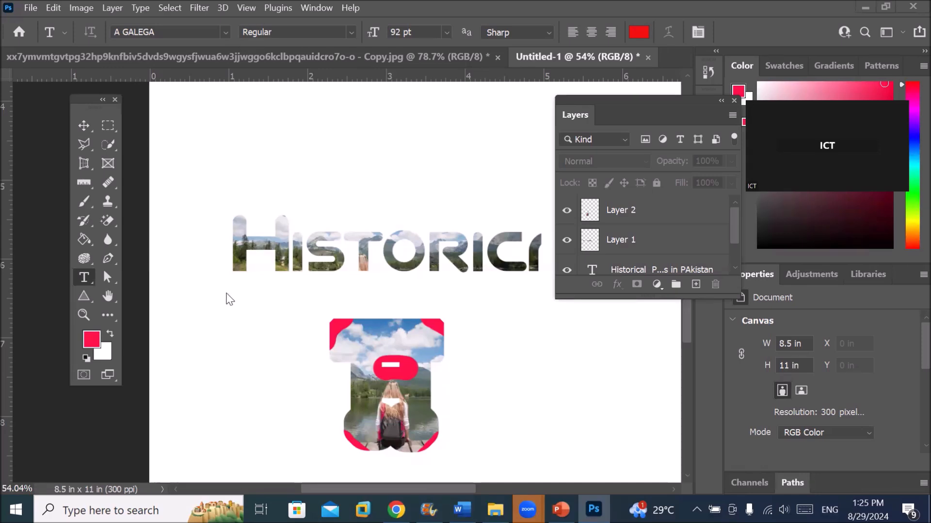
scroll(229, 299, "down", 5)
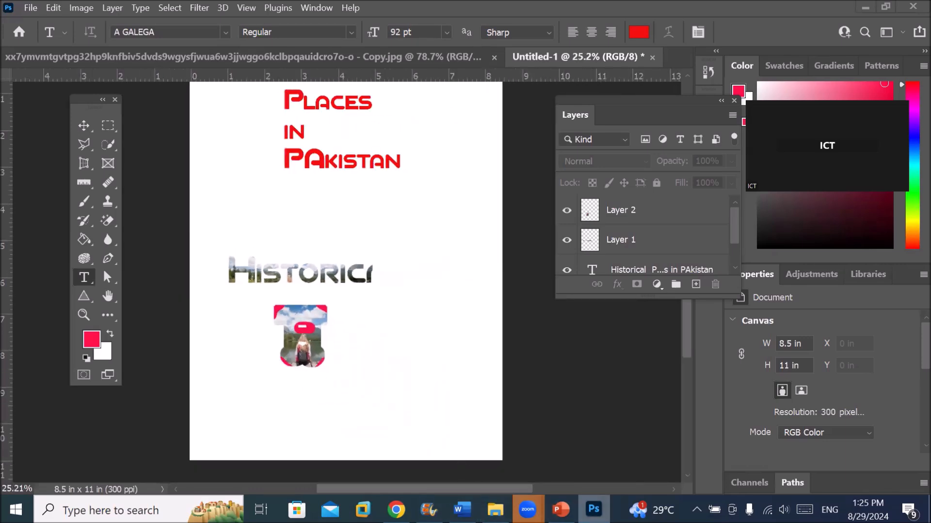
Step: Switch to PowerPoint and browse the PS Toolbox slides from slide 56 through slide 80
left_click(561, 509)
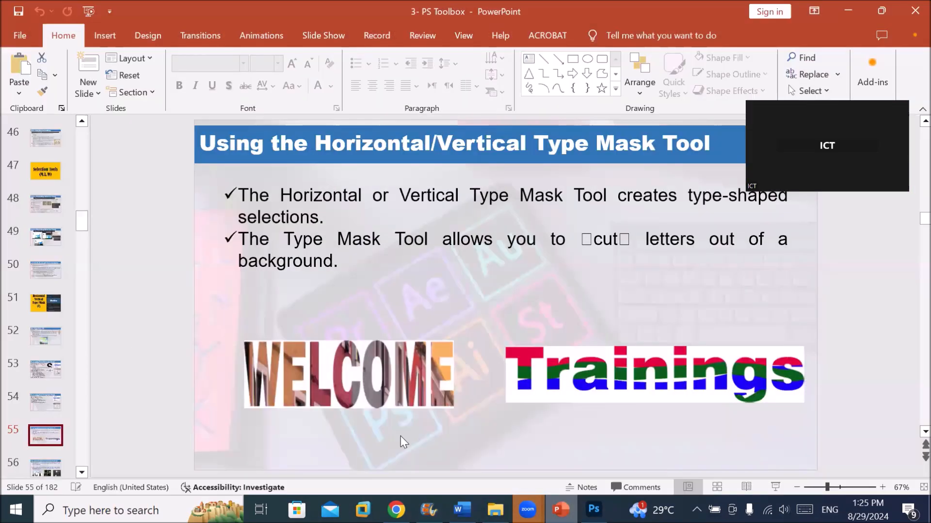
left_click(46, 464)
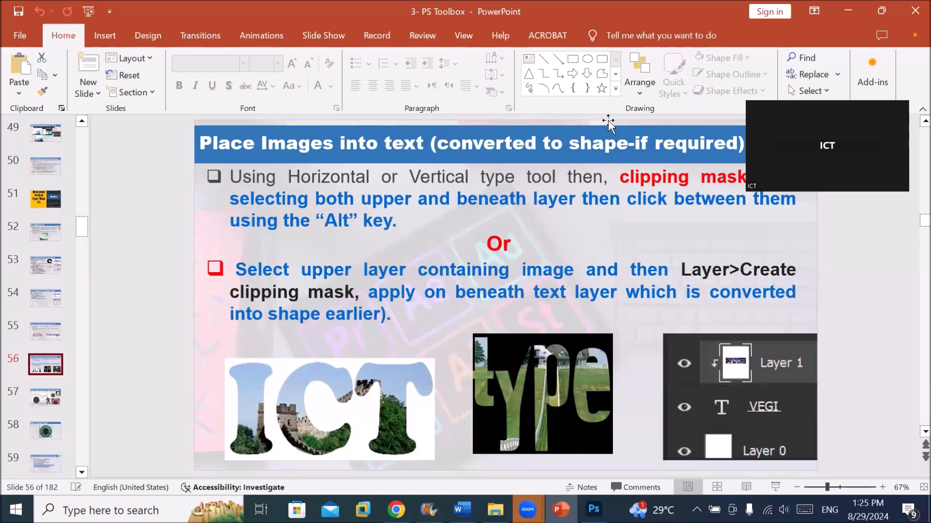
key("Down")
key("Down")
key("Down")
key("Down")
key("Down")
key("Down")
key("Down")
key("Down")
key("Down")
key("Down")
key("Down")
key("Down")
key("Down")
key("Down")
key("Down")
key("Down")
key("Down")
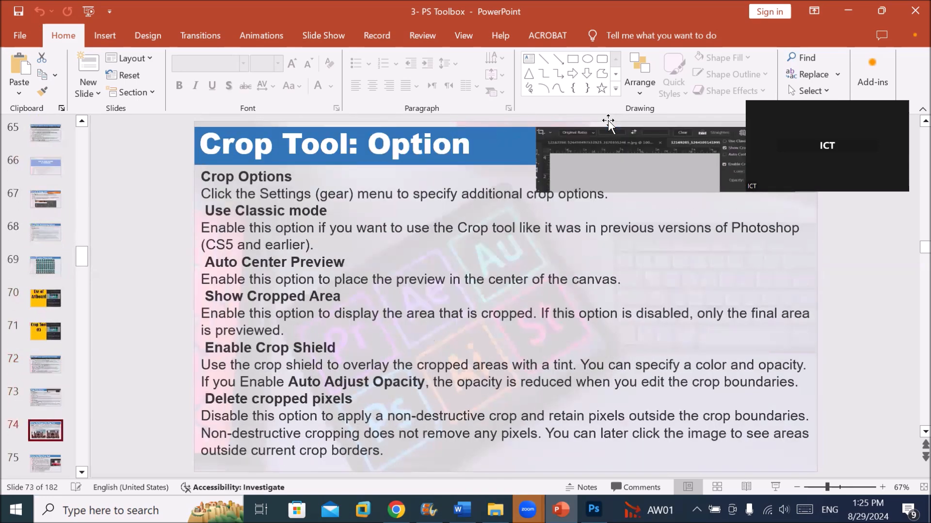
key("Down")
key("Down")
key("Down")
key("Down")
key("Down")
key("Down")
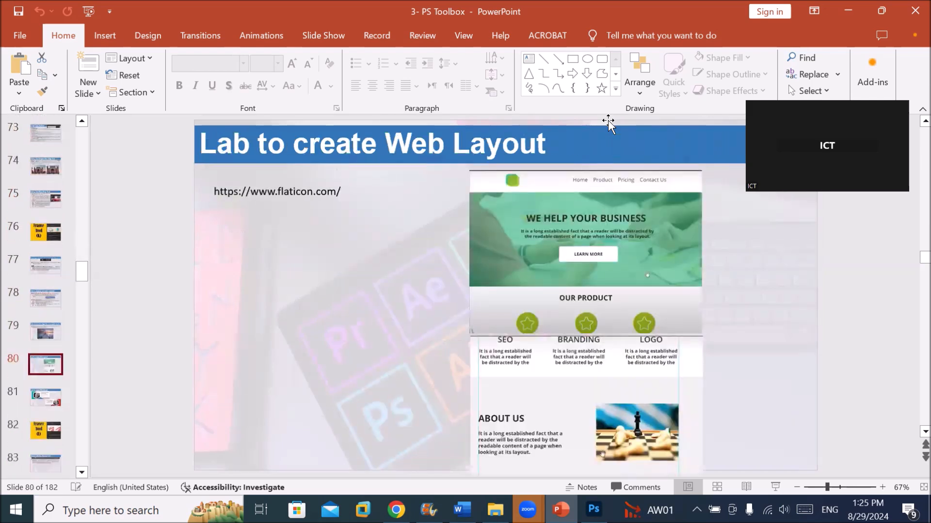
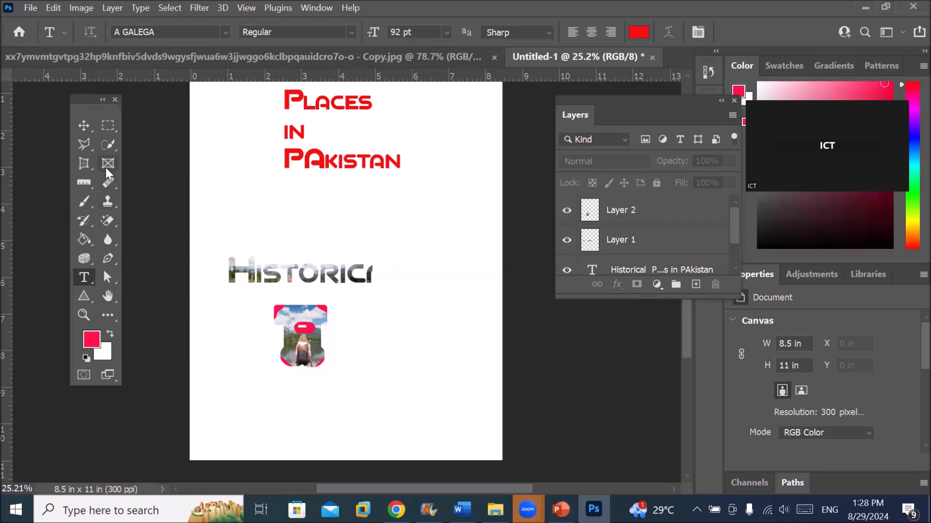
Step: Choose the Crop tool for the Untitled-1 page and review the variants grouped with it
left_click(108, 165)
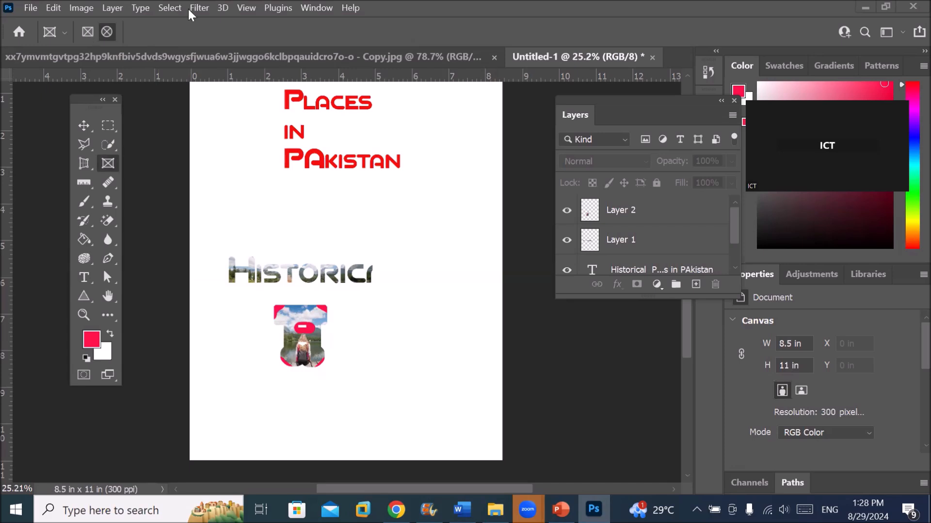
left_click(80, 162)
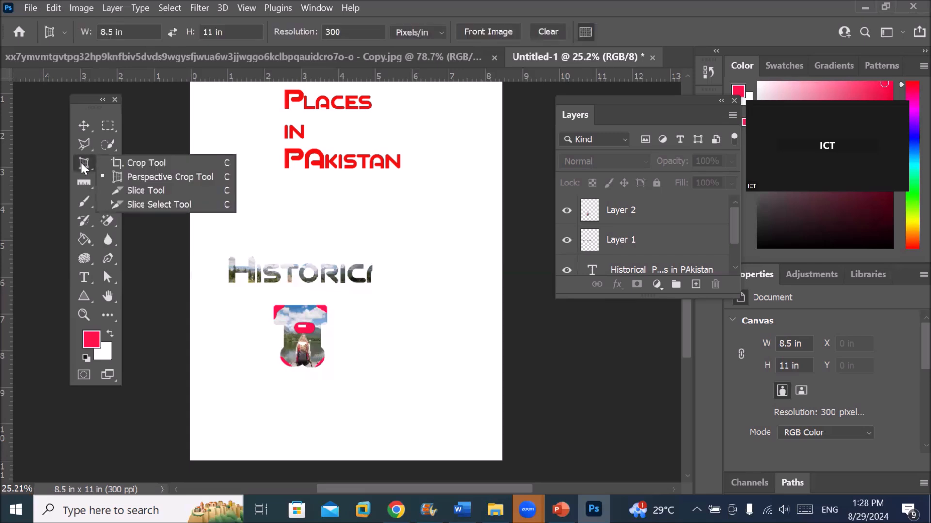
left_click(146, 165)
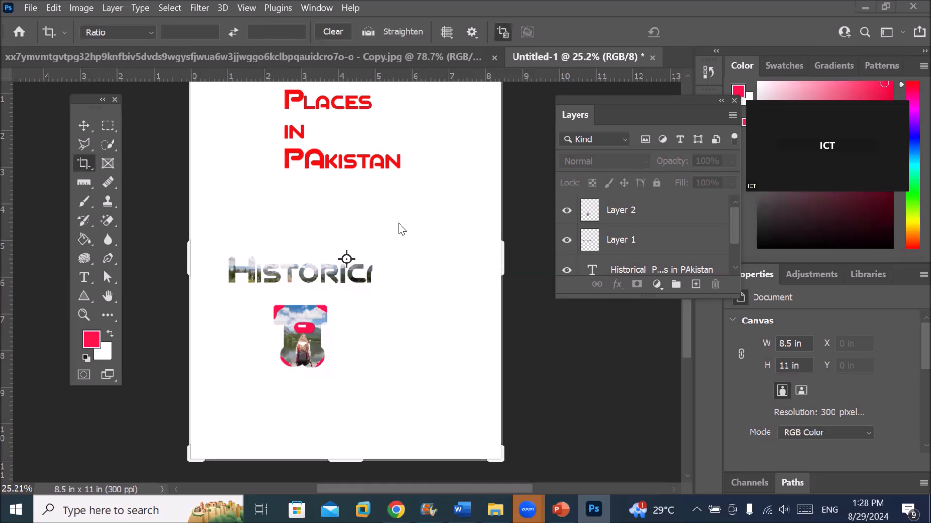
right_click(89, 164)
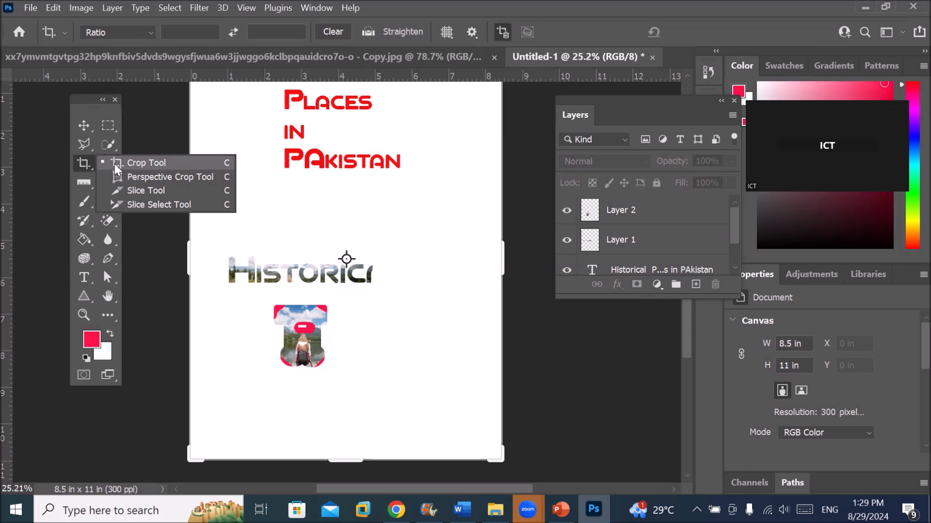
Step: Switch to PowerPoint and browse the PS Toolbox slides from the Eraser Tool on slide 82 through Painting tools on slide 93
left_click(560, 509)
left_click(54, 431)
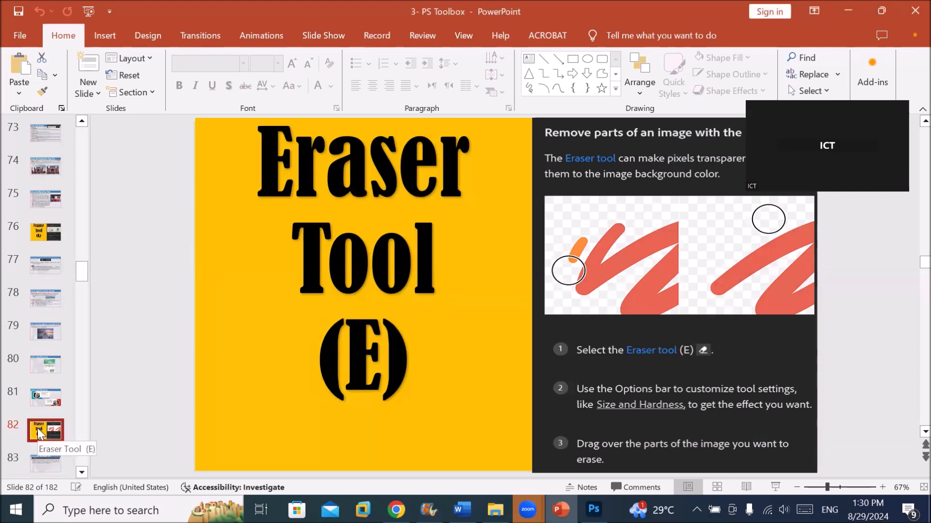
key("Down")
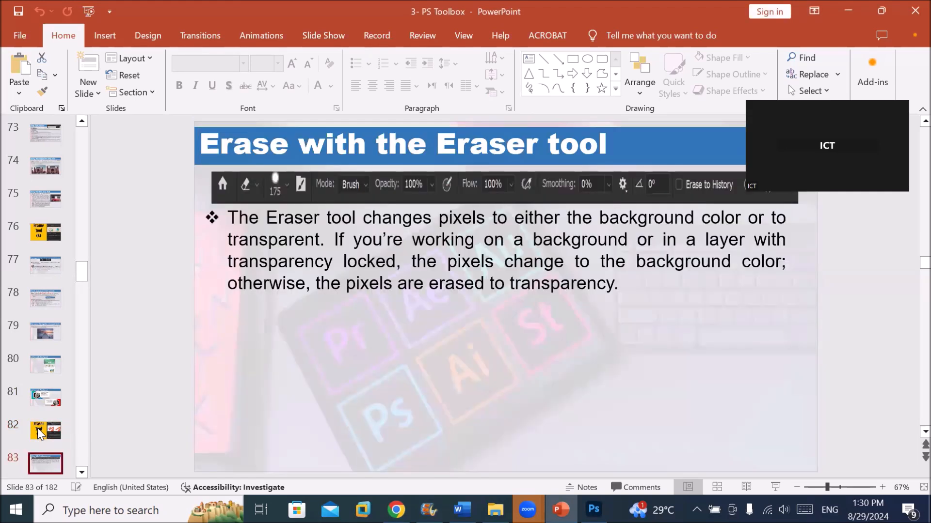
key("Down")
key("Down")
key("Down")
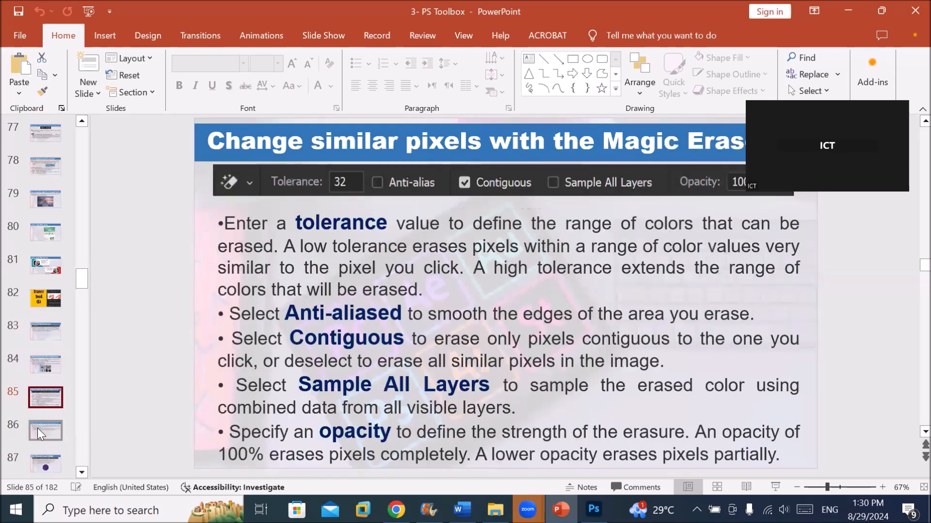
key("Down")
key("Down")
key("Down")
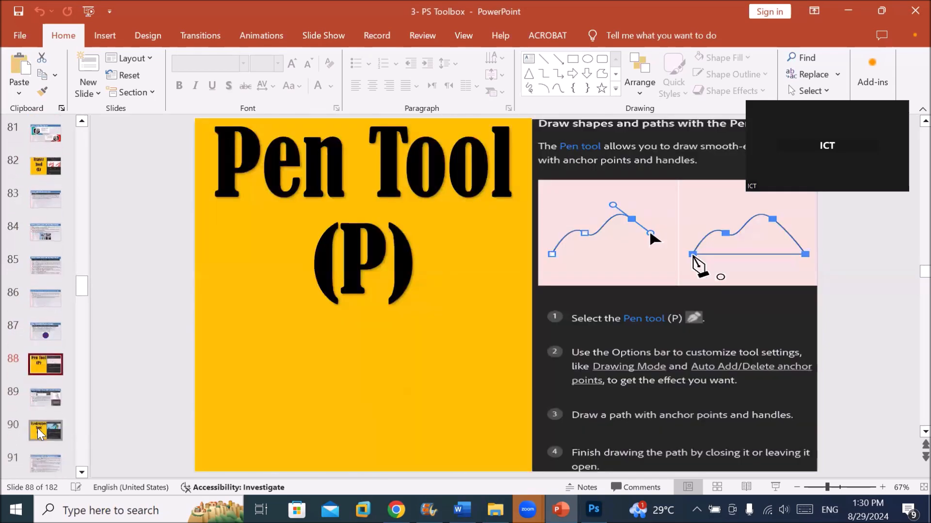
key("Down")
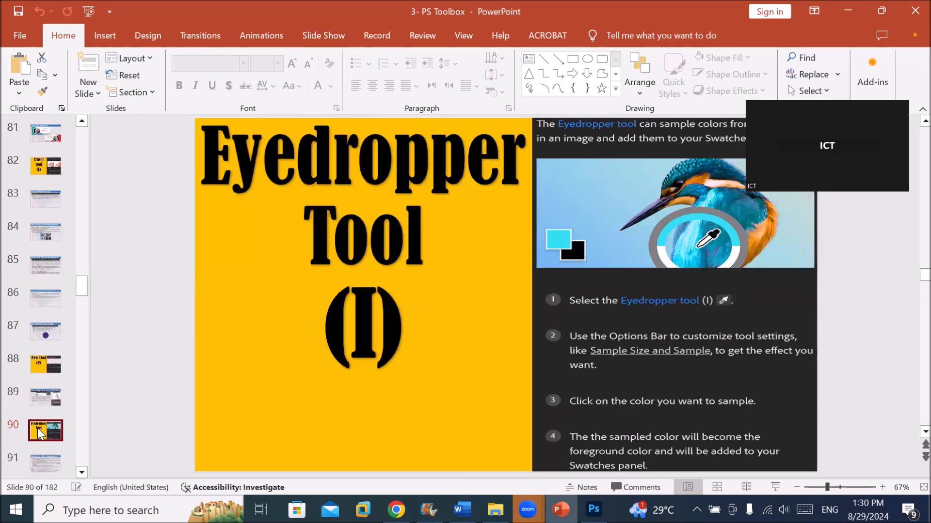
key("Down")
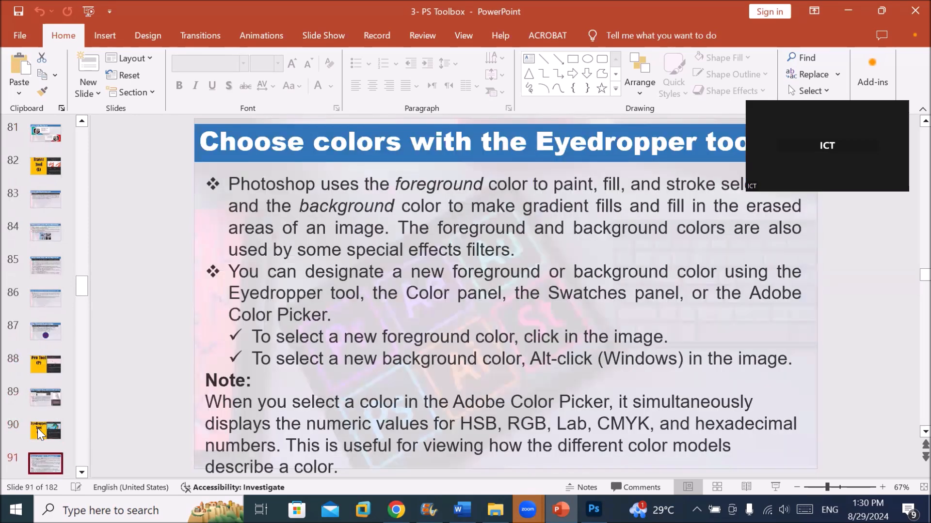
key("Down")
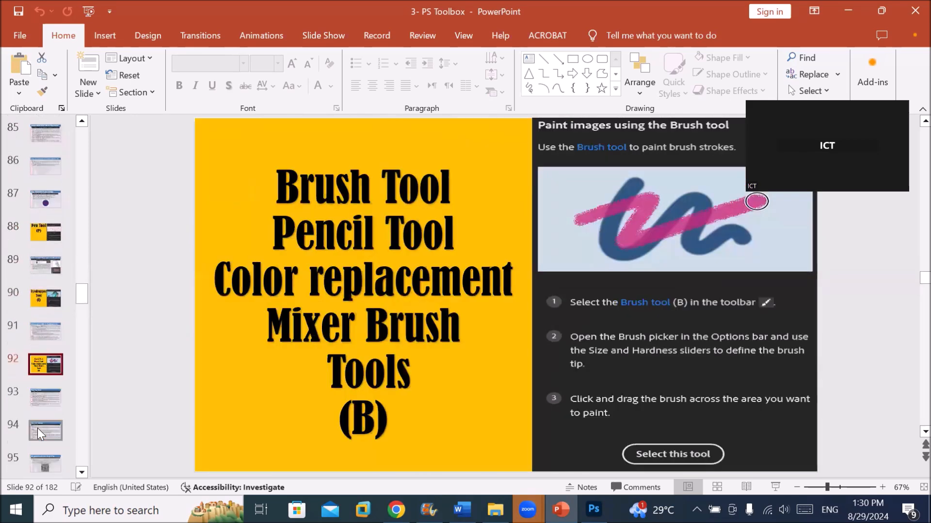
key("Down")
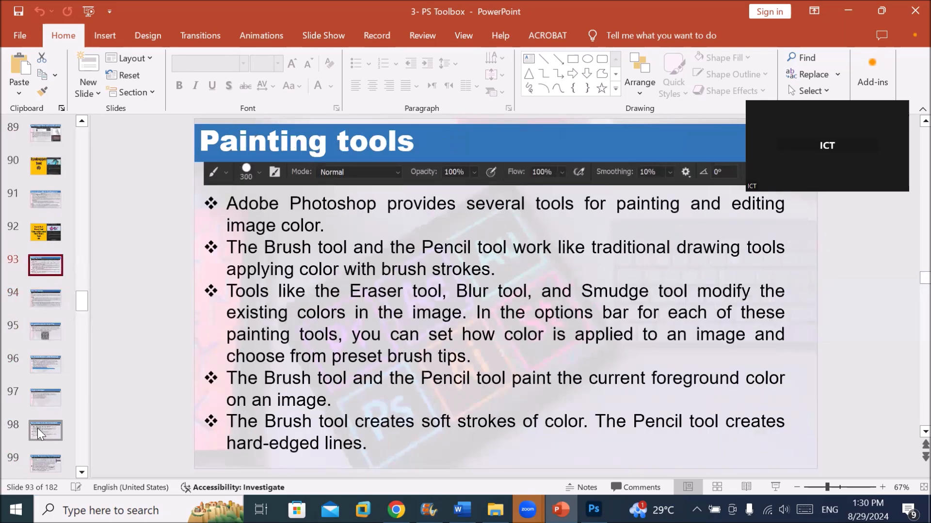
Step: Go back through the PS Toolbox slides to the Crop Tool title on slide 71
key("Up")
key("Up")
key("Up")
key("Up")
key("Up")
key("Up")
key("Up")
key("Up")
key("Up")
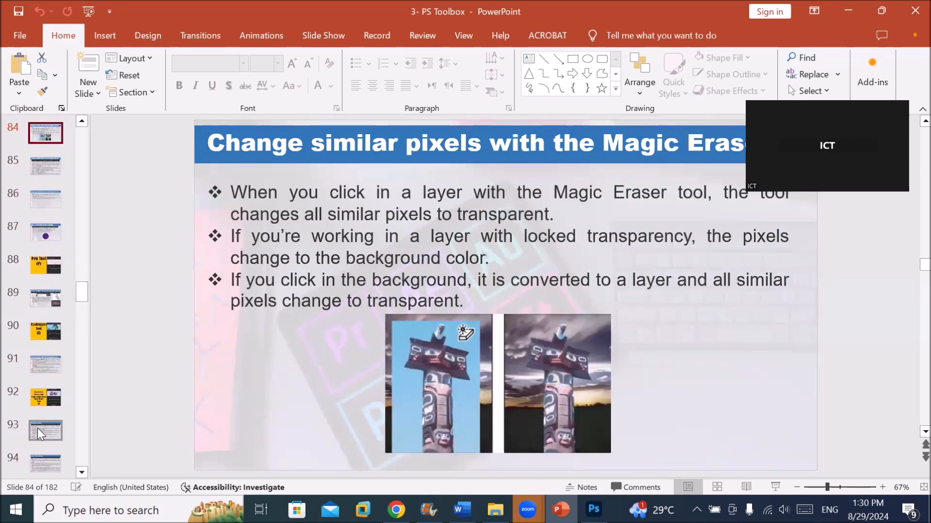
key("Up")
key("Up")
key("Up")
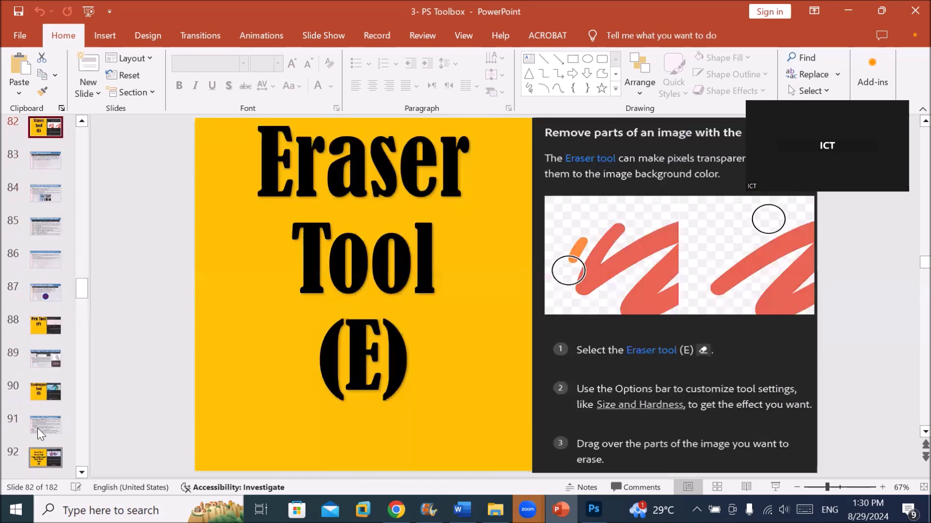
key("Up")
key("Up")
key("Up")
key("Up")
key("Up")
key("Up")
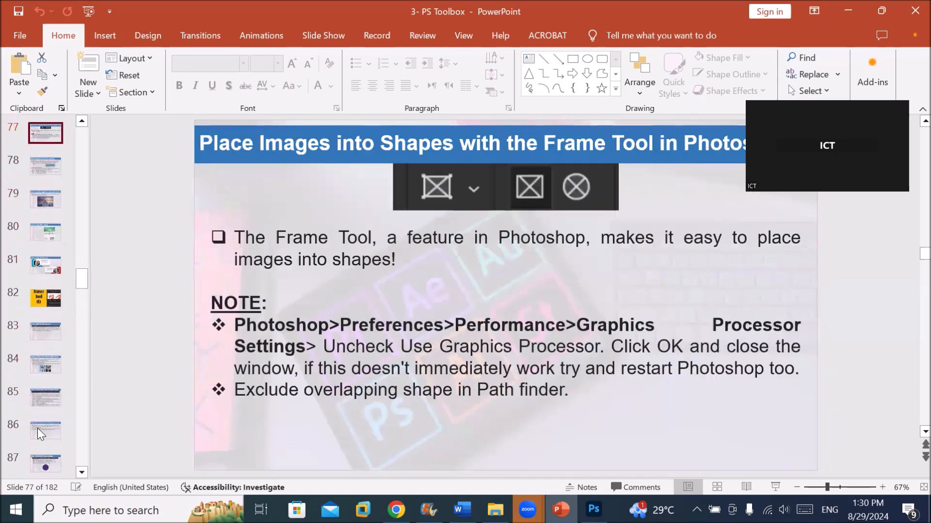
key("Up")
key("Up")
key("Up")
key("Up")
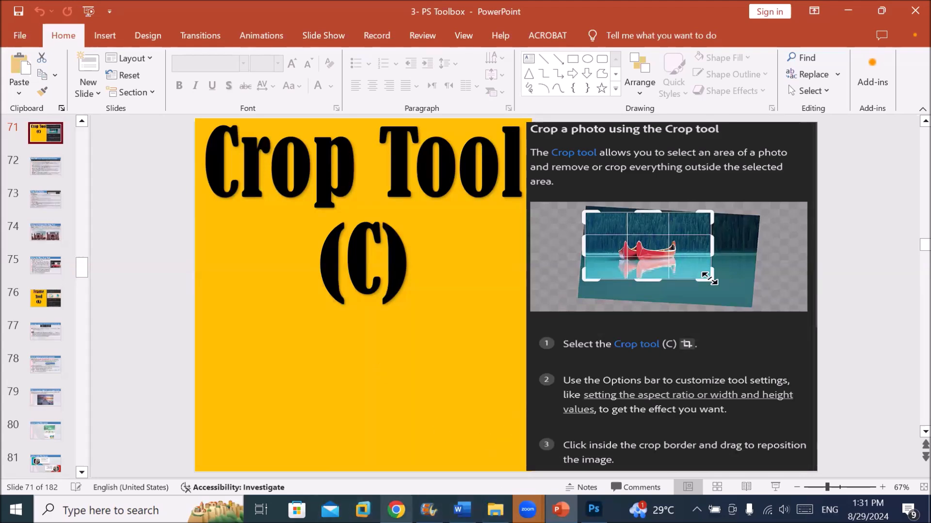
Step: Try to open the Ruins of Ross Abbey image from the BlueSKY folder in Photoshop as a separate document
mouse_move(495, 510)
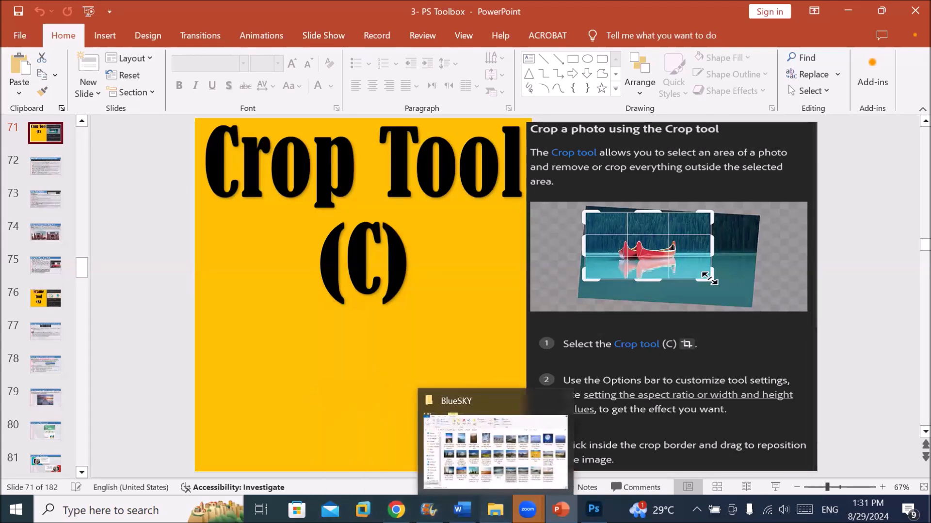
left_click(495, 510)
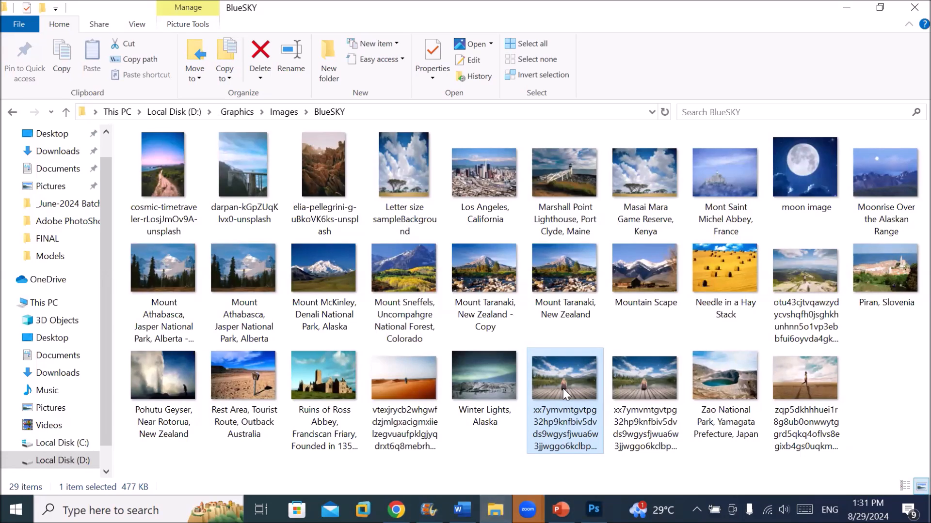
mouse_move(563, 388)
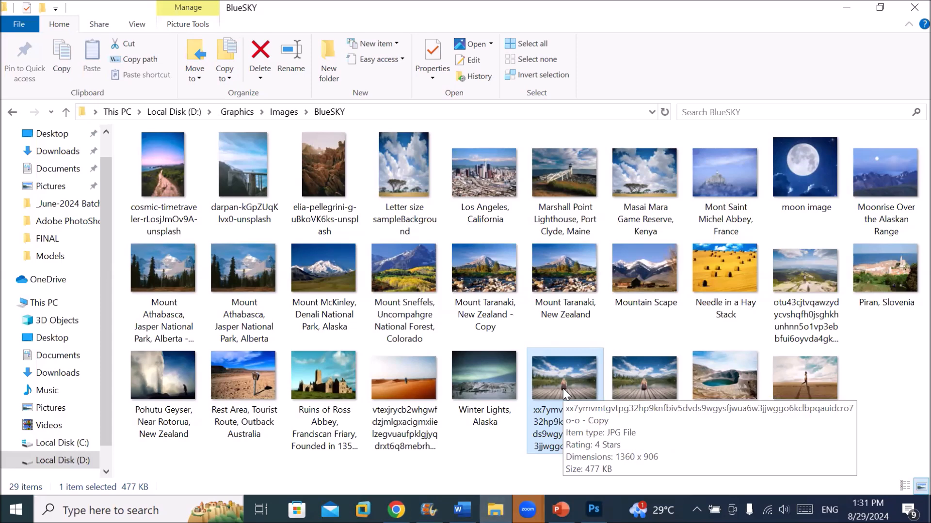
left_click_drag(340, 388, 514, 93)
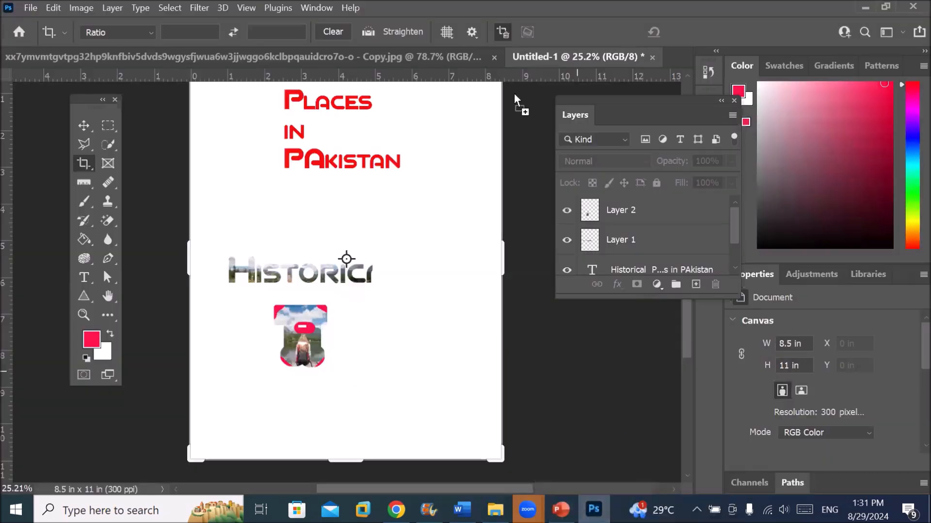
left_click_drag(509, 38, 509, 48)
Step: Close all open Photoshop documents without saving their changes
left_click(31, 8)
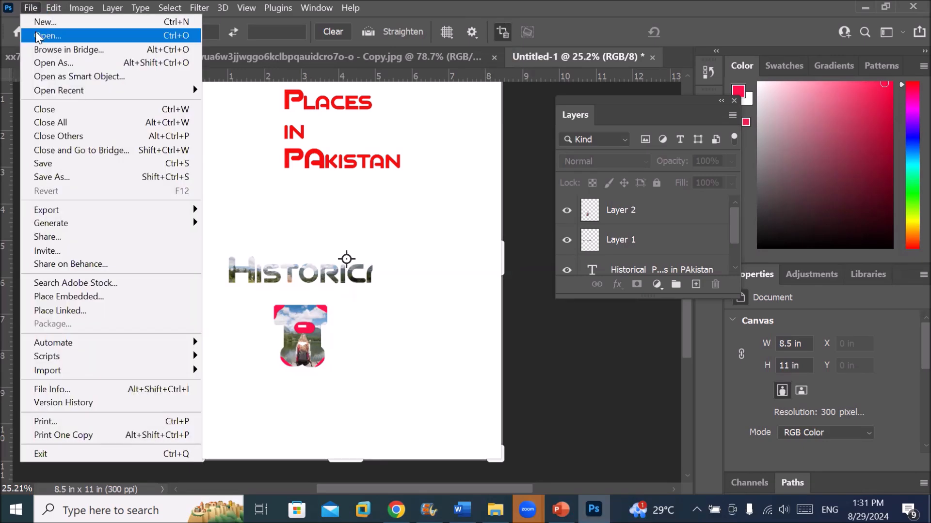
left_click(74, 124)
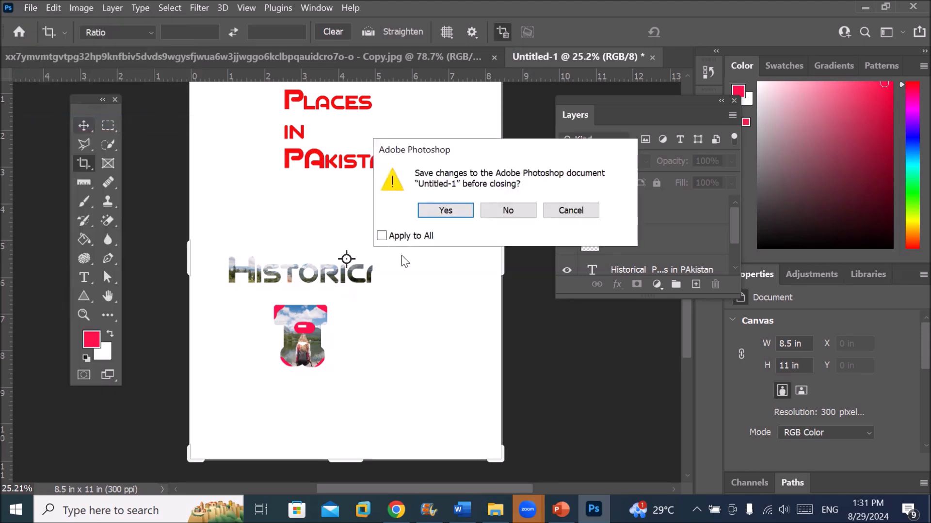
left_click(515, 213)
left_click(519, 222)
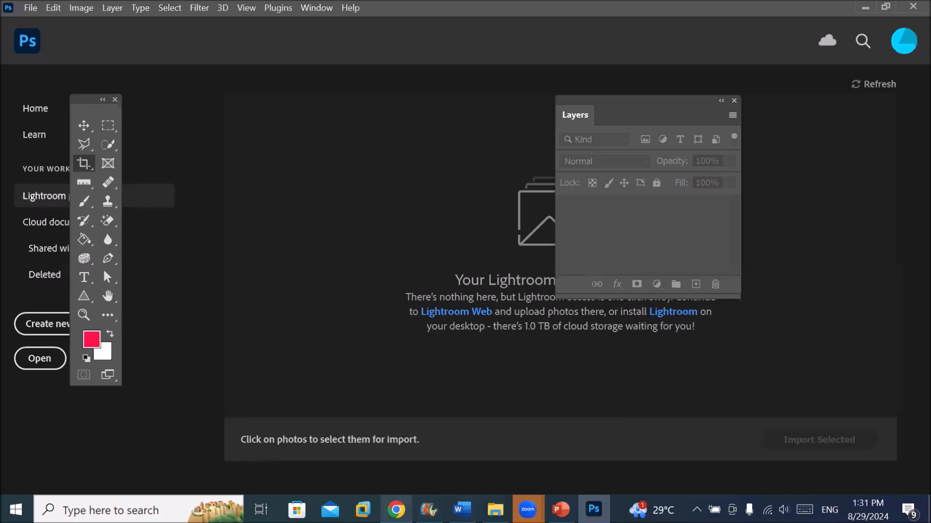
Step: Open the Ruins of Ross Abbey image from the BlueSKY folder in Photoshop and activate the Crop tool
left_click(495, 510)
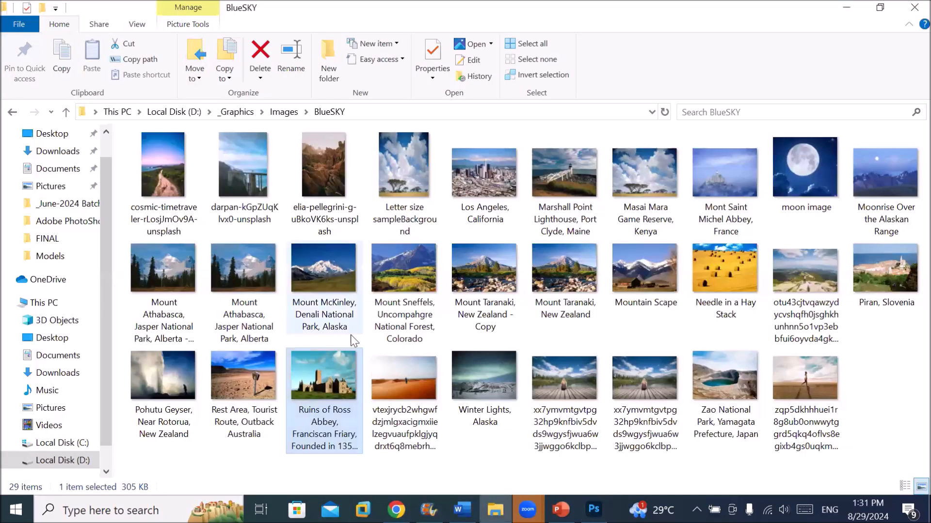
left_click_drag(336, 389, 354, 60)
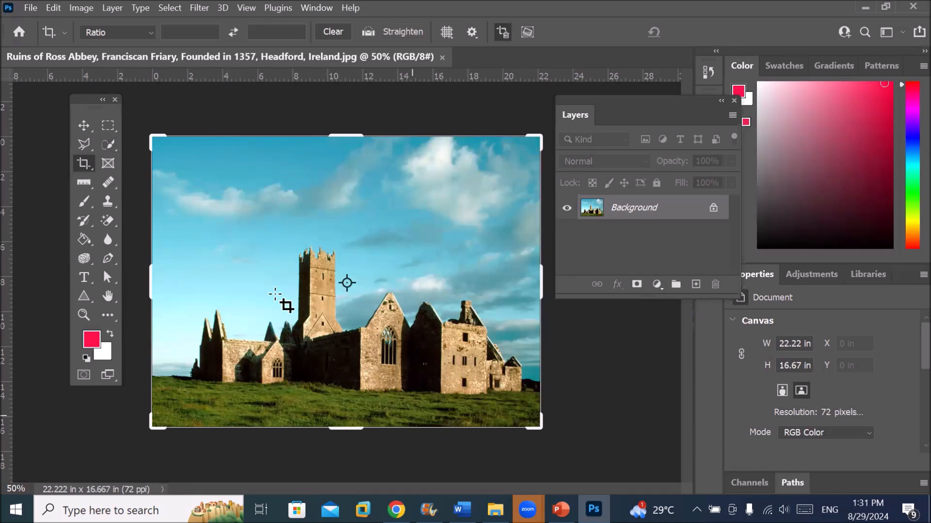
left_click(83, 126)
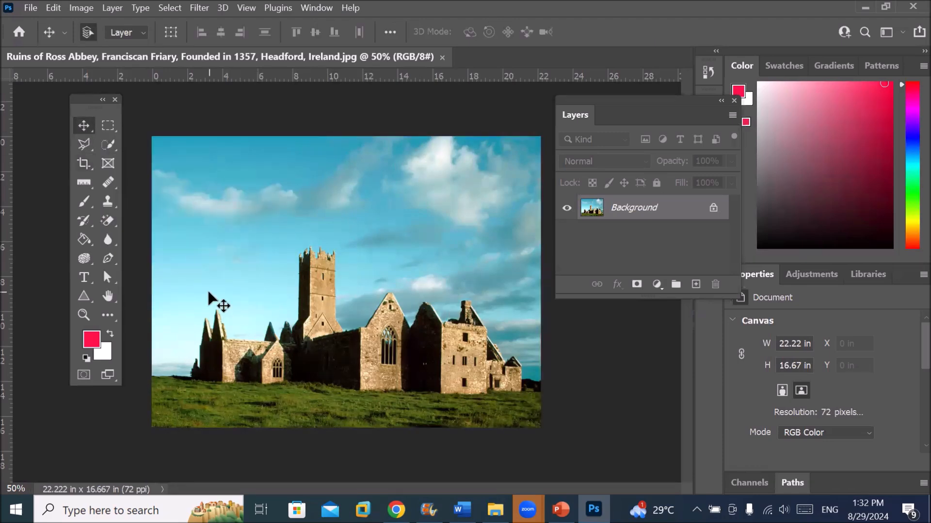
left_click(87, 165)
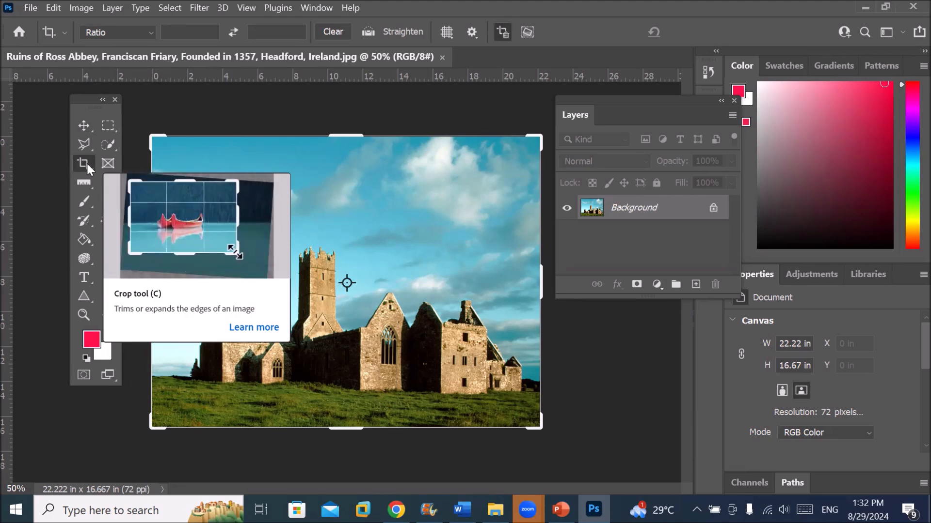
Step: Review the crop presets, keep Ratio, and set the crop ratio to 2 wide by 4 high
left_click(151, 37)
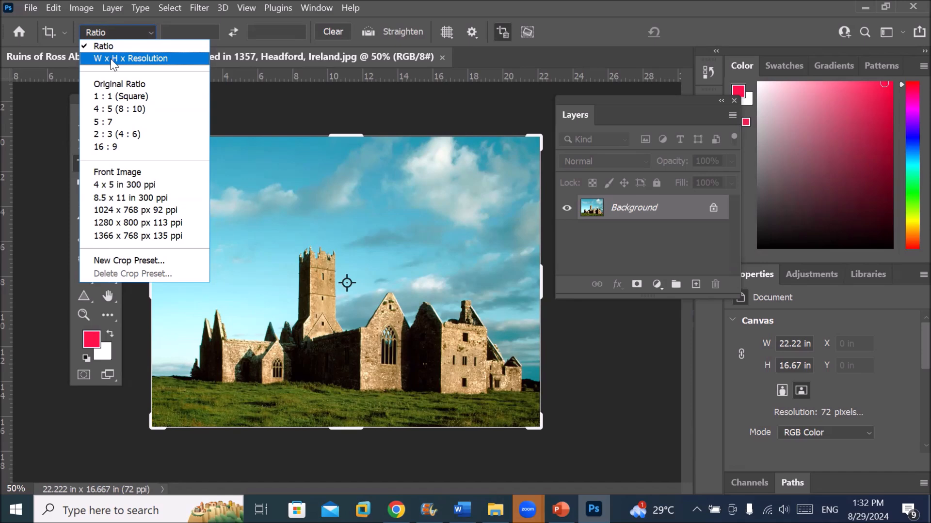
left_click(106, 33)
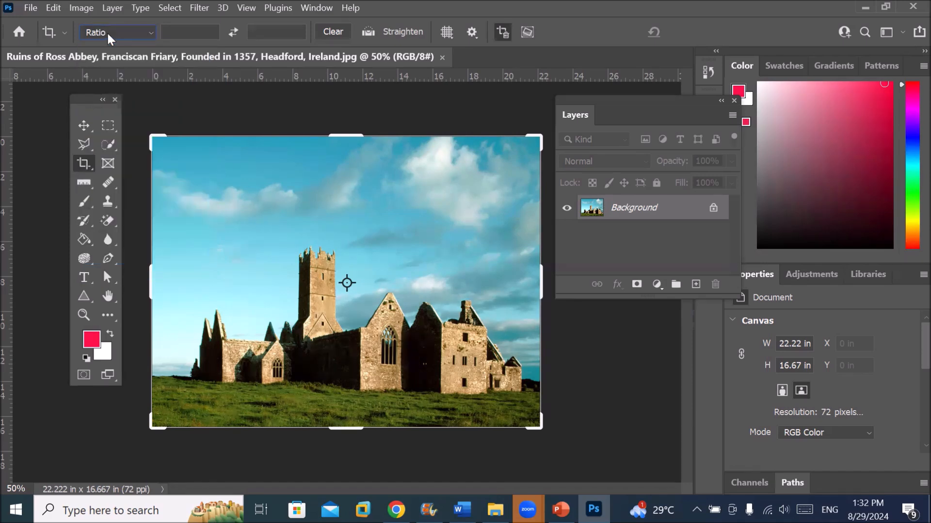
left_click(184, 32)
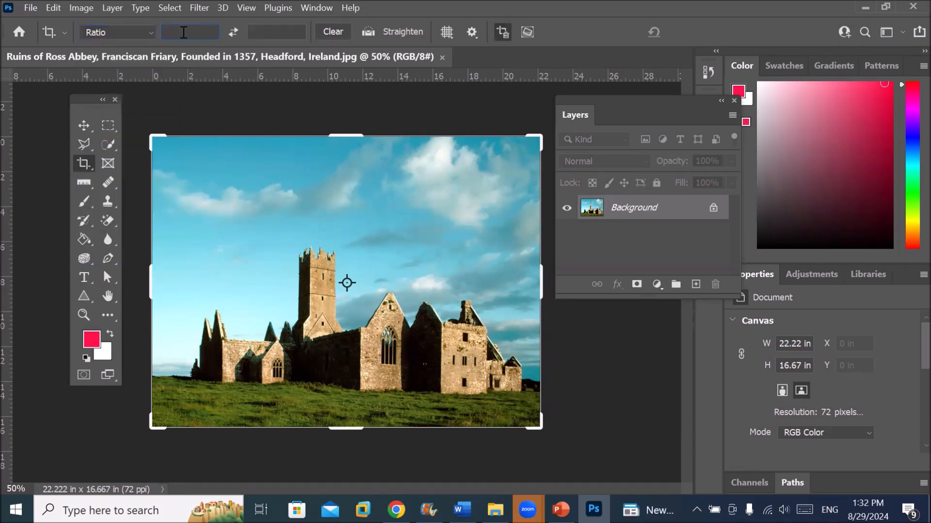
type("2")
left_click(273, 32)
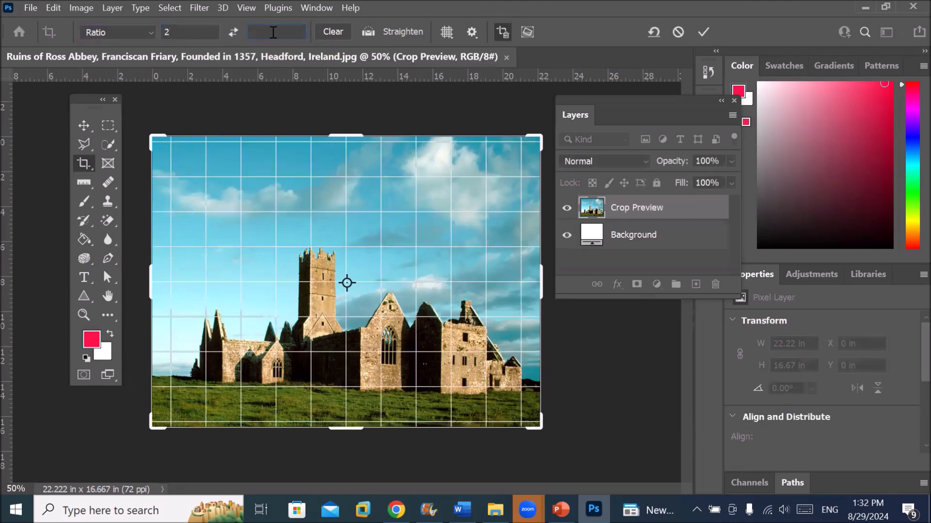
type("4")
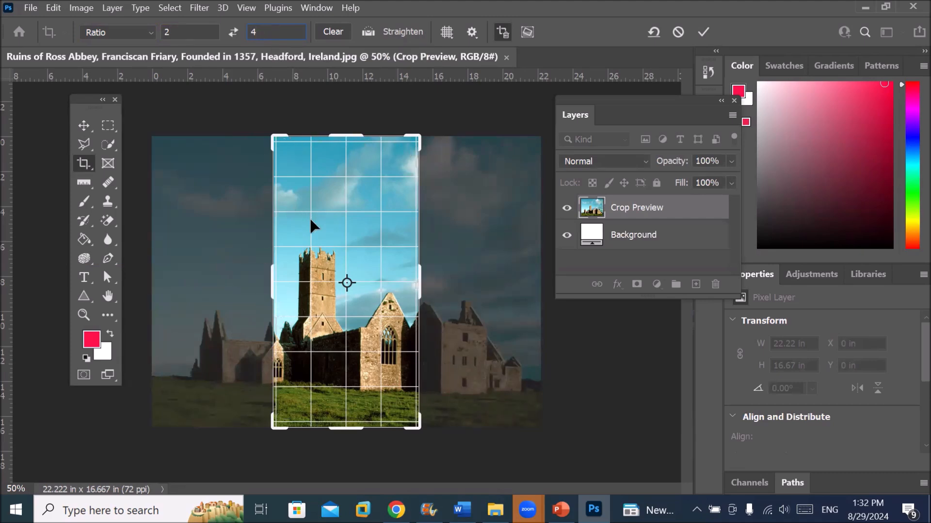
mouse_move(318, 228)
left_mouse_down()
mouse_move(292, 224)
mouse_move(326, 224)
mouse_move(272, 228)
mouse_move(339, 232)
mouse_move(316, 229)
left_mouse_up()
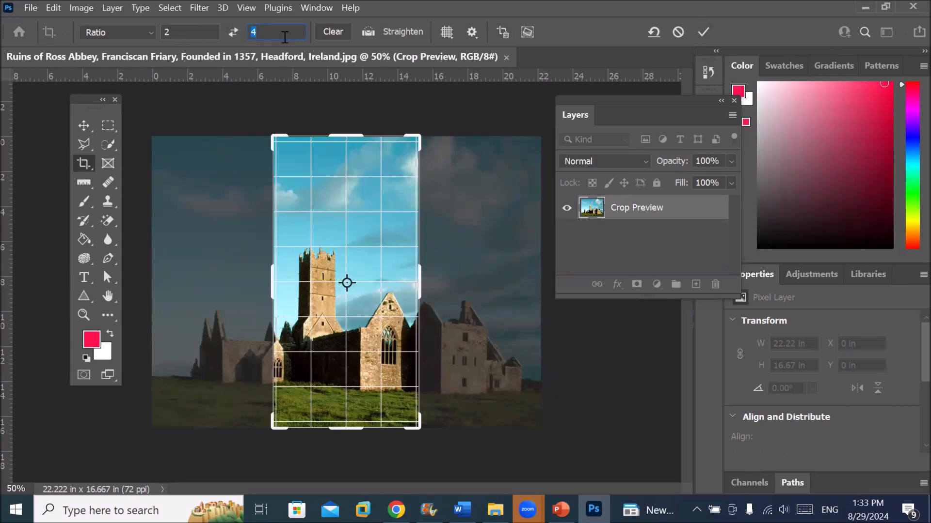
Step: Swap the crop ratio to 4 by 2 and shrink the crop frame to a small area around the middle gable's arched window
left_click(233, 32)
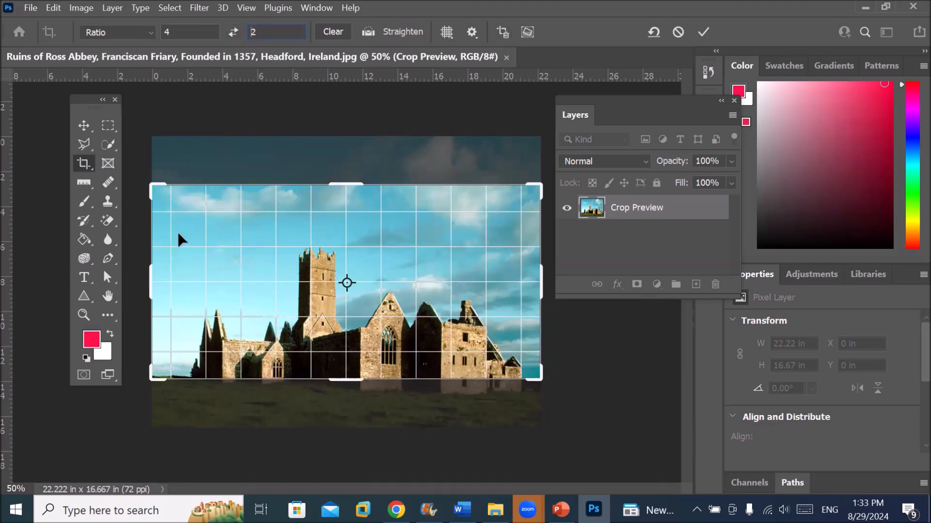
mouse_move(151, 273)
left_mouse_down()
mouse_move(214, 274)
mouse_move(170, 274)
left_mouse_up()
left_click_drag(343, 194, 345, 291)
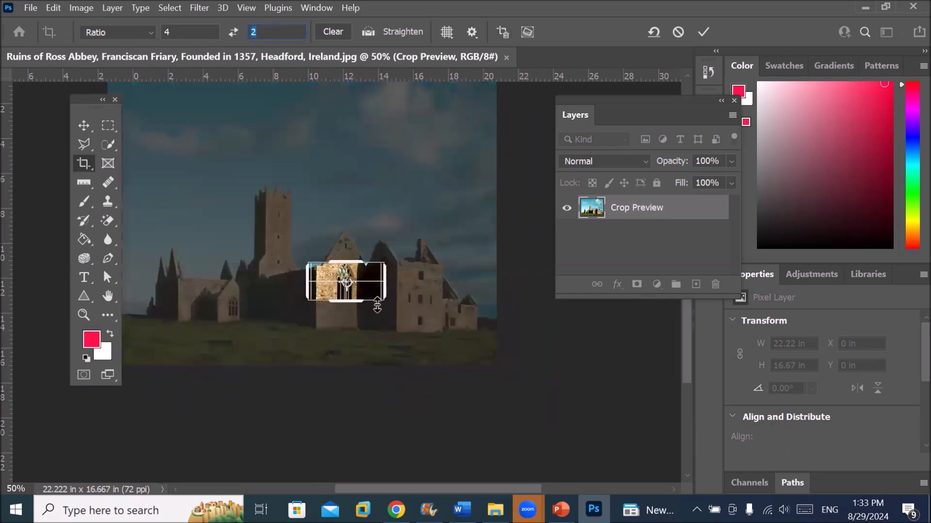
Step: Apply the 4 by 2 crop around the middle gable's arched window
left_click(702, 32)
scroll(371, 307, "up", 3)
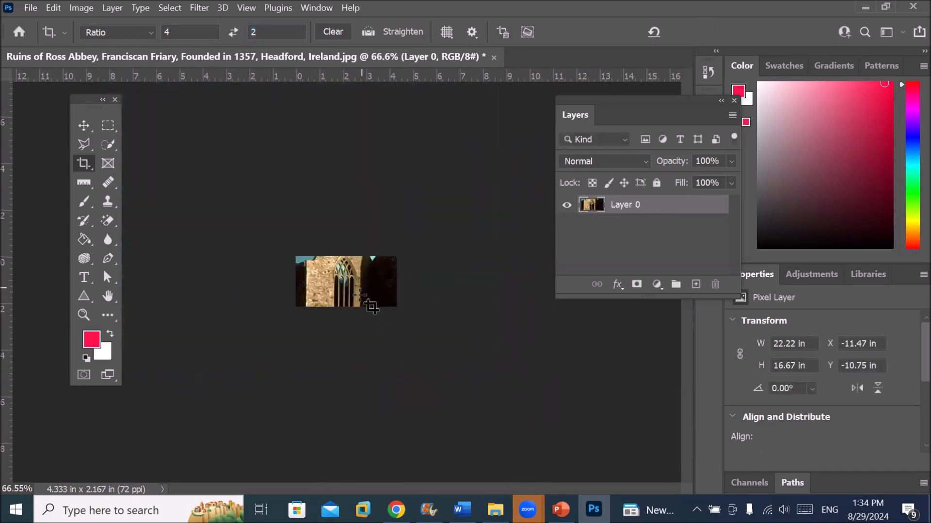
scroll(355, 293, "up", 3)
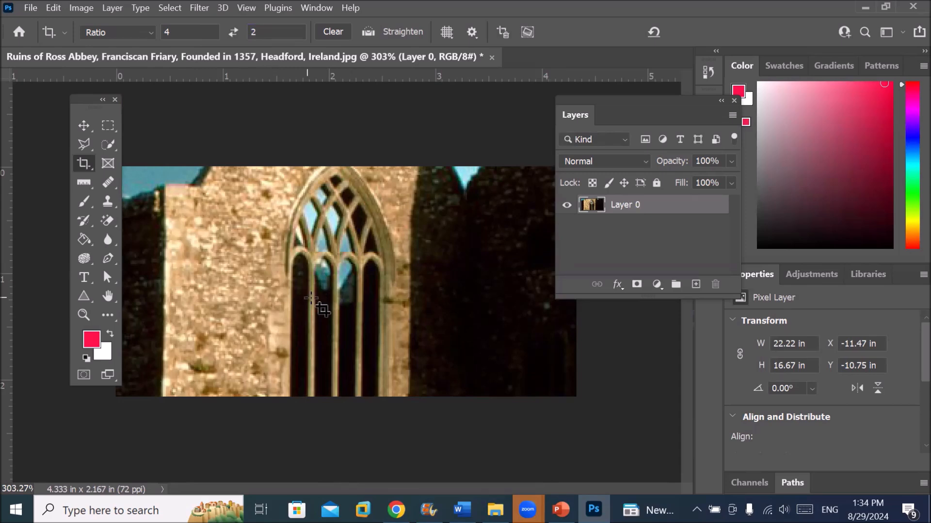
Step: Clear the crop ratio values and undo the window crop to bring back the whole photo
left_click(653, 32)
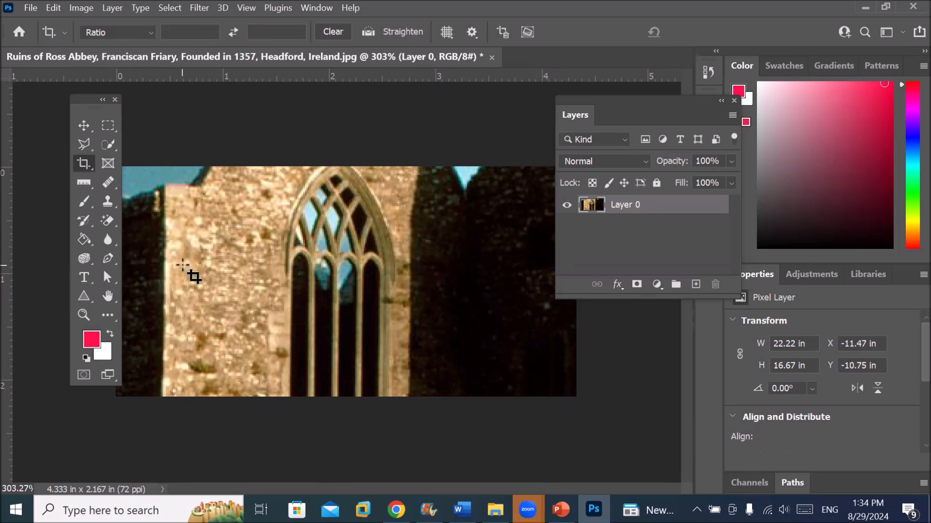
scroll(217, 266, "down", 2)
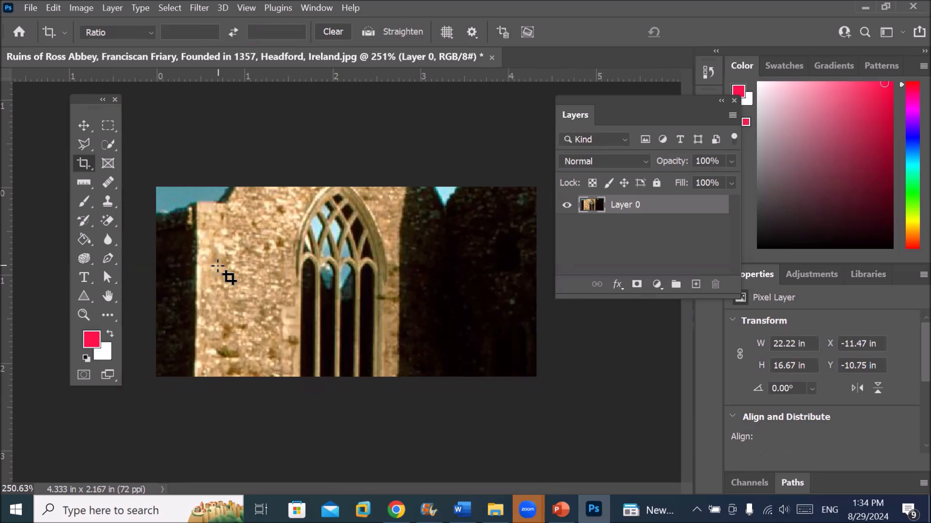
key("ctrl+z")
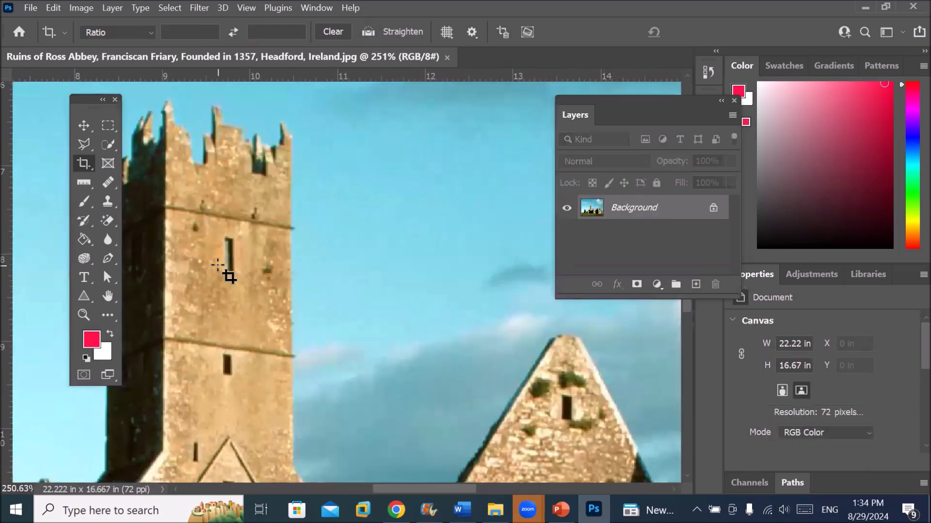
scroll(327, 315, "down", 5)
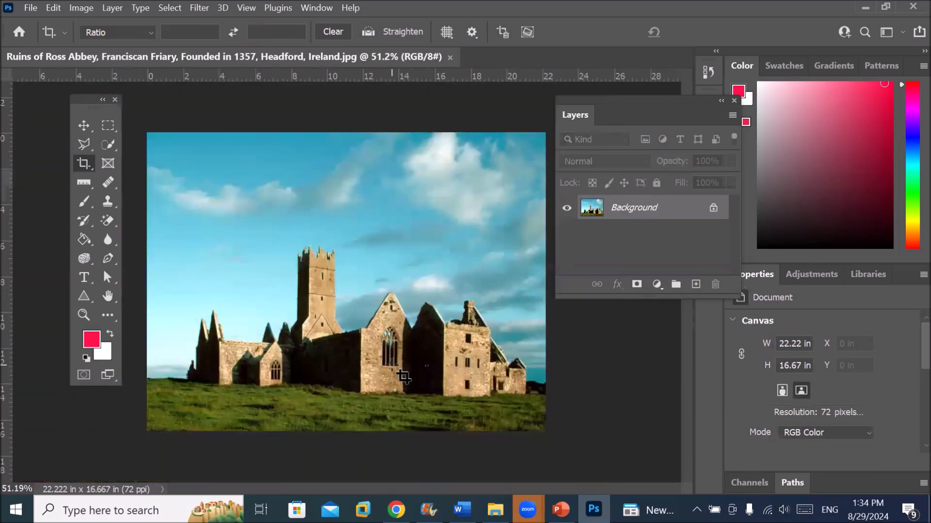
Step: Crop the photo freehand to the tower and middle gable, about 7.26 by 8.75 inches
left_click(82, 165)
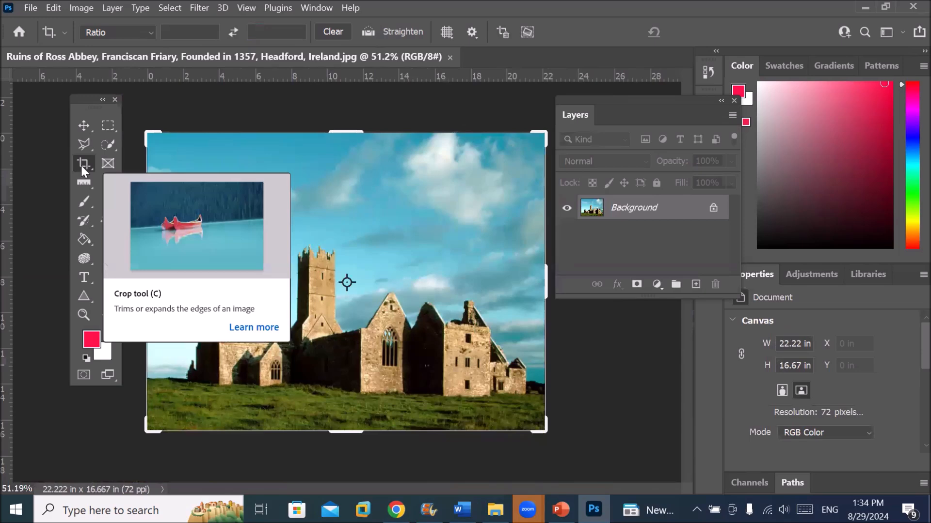
left_click(77, 126)
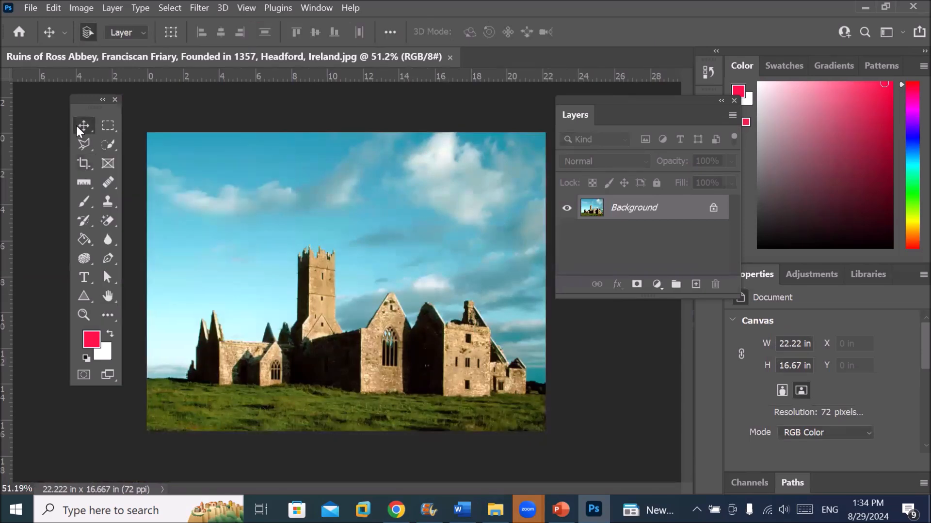
left_click(83, 164)
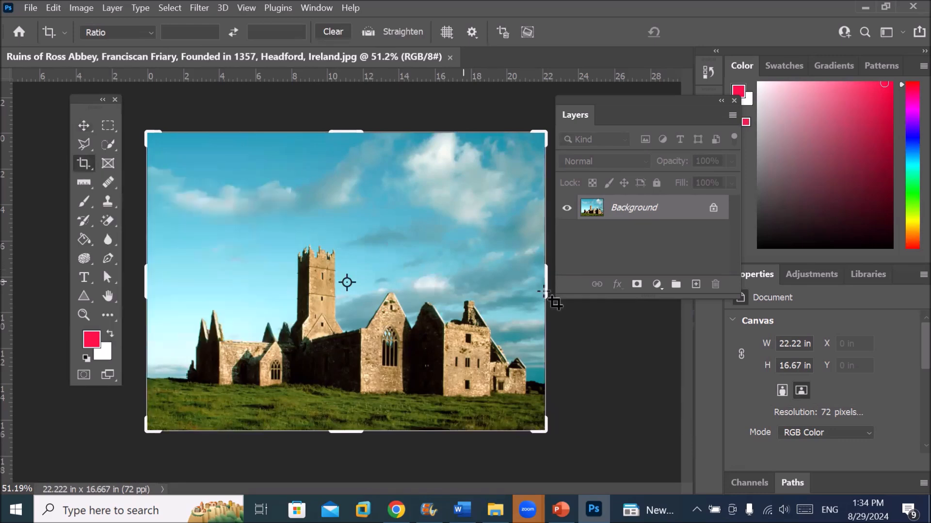
left_click_drag(543, 285, 478, 284)
left_click_drag(205, 278, 274, 291)
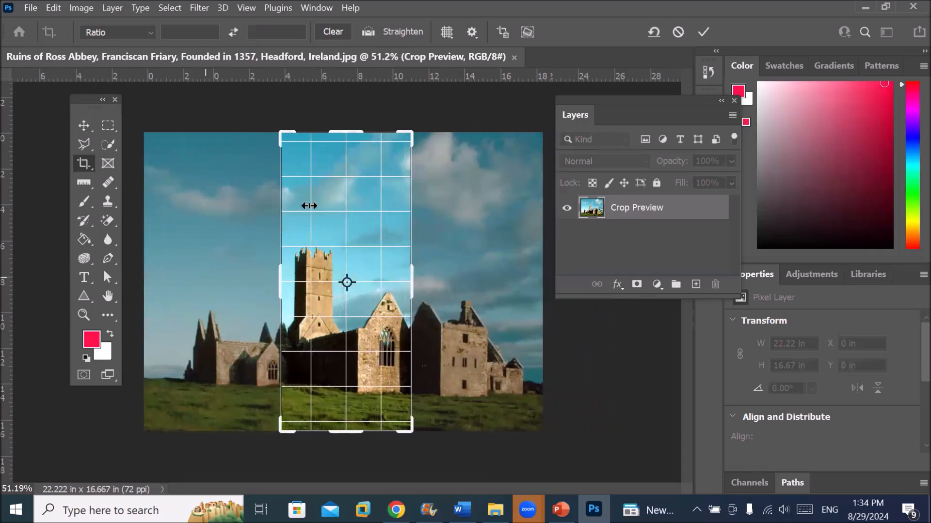
left_click_drag(345, 133, 350, 181)
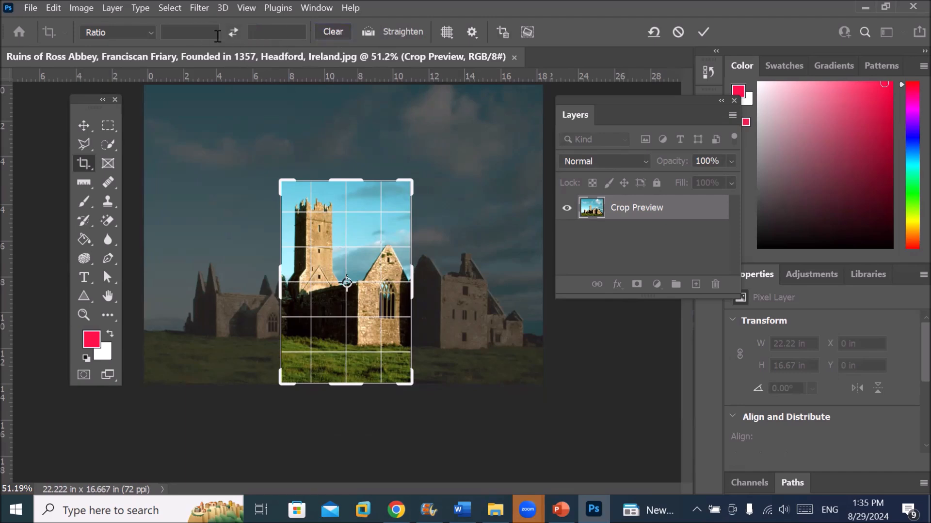
left_click_drag(347, 380, 347, 349)
mouse_move(346, 196)
left_mouse_down()
mouse_move(349, 215)
mouse_move(350, 205)
left_mouse_up()
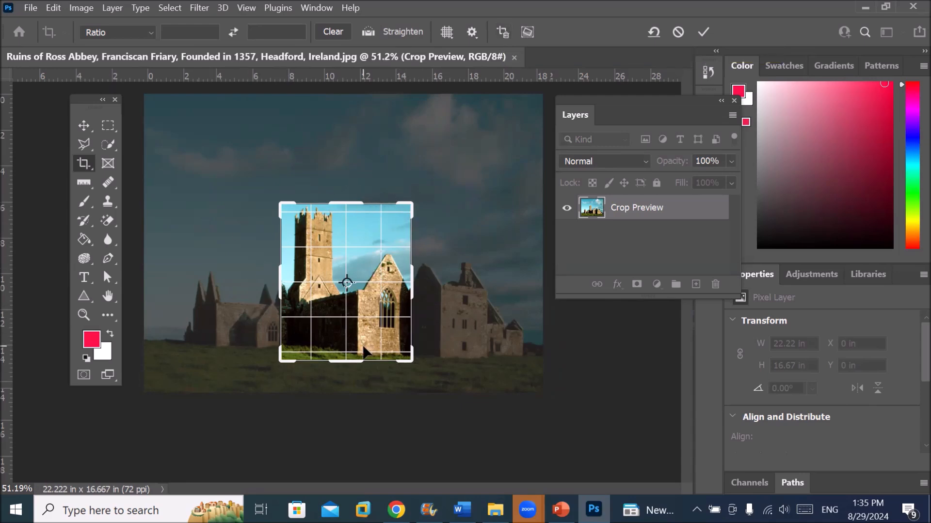
left_click(703, 32)
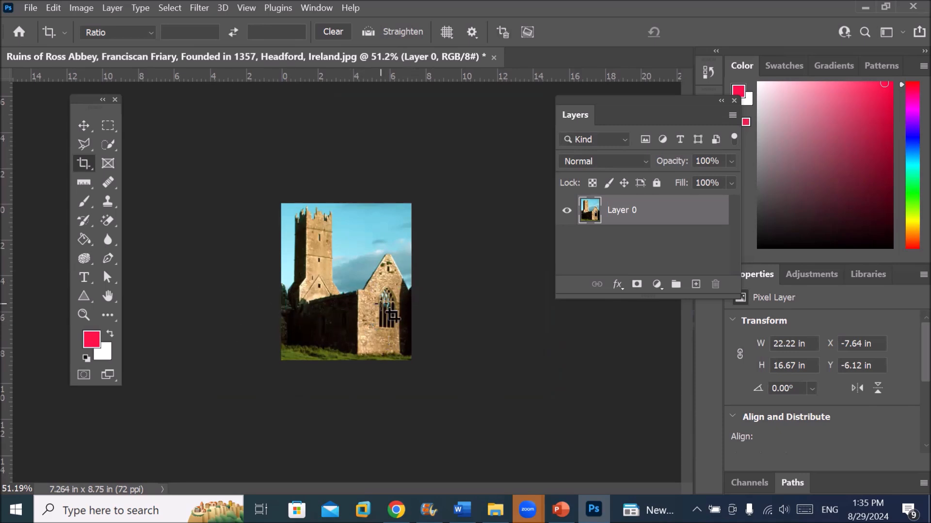
Step: Reopen the crop frame, widen it on both sides to include all the ruins, and apply it at about 19.67 by 8.75 inches
left_click(87, 163)
left_click(342, 264)
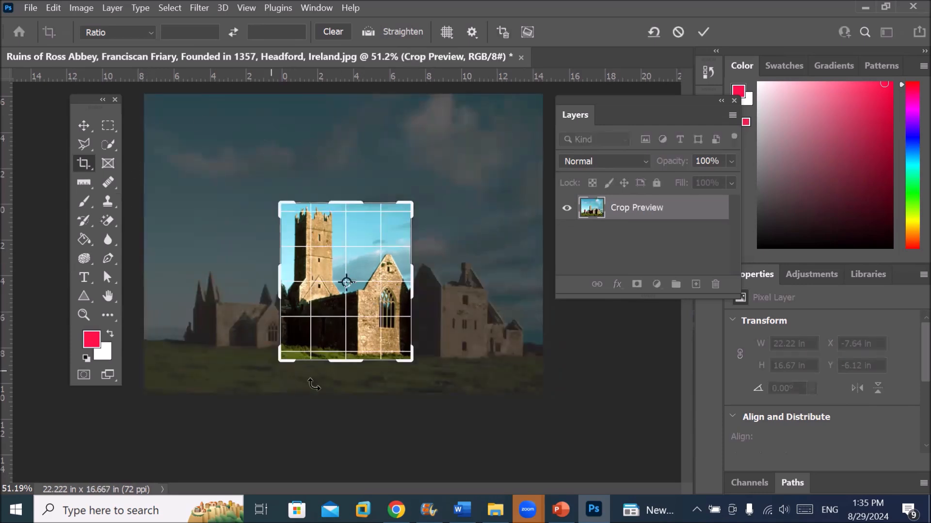
left_click_drag(411, 280, 474, 299)
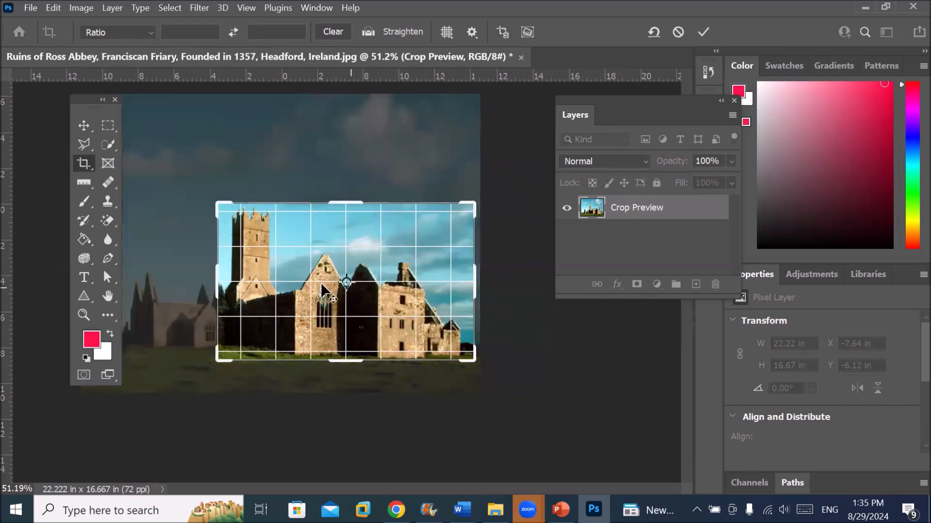
left_click_drag(217, 286, 172, 287)
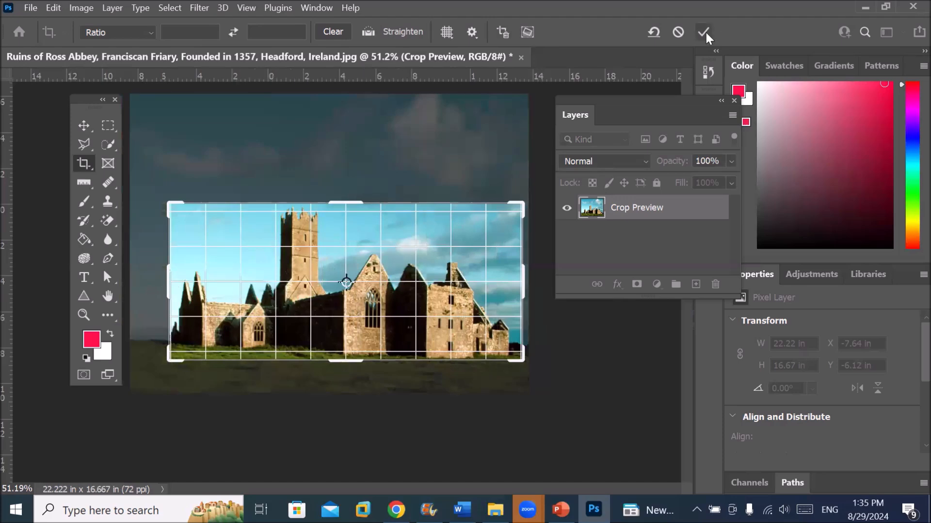
left_click(502, 30)
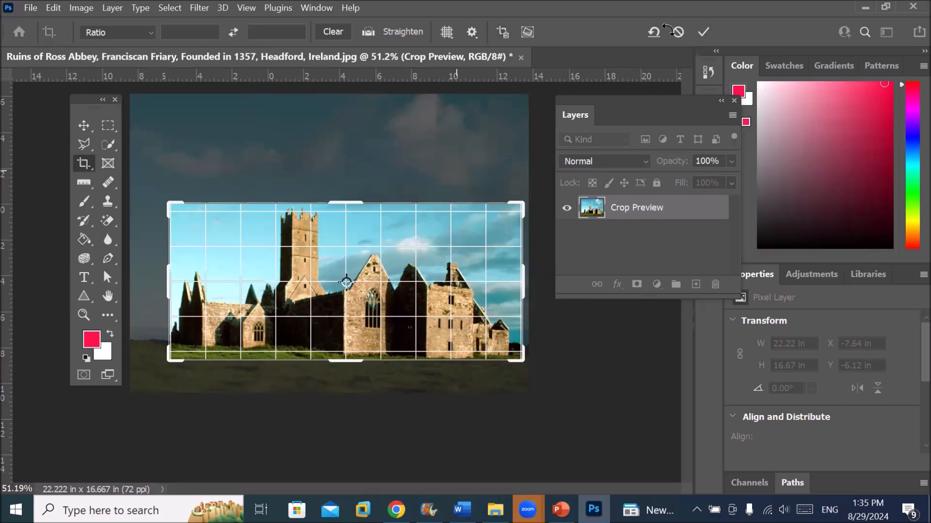
left_click(700, 31)
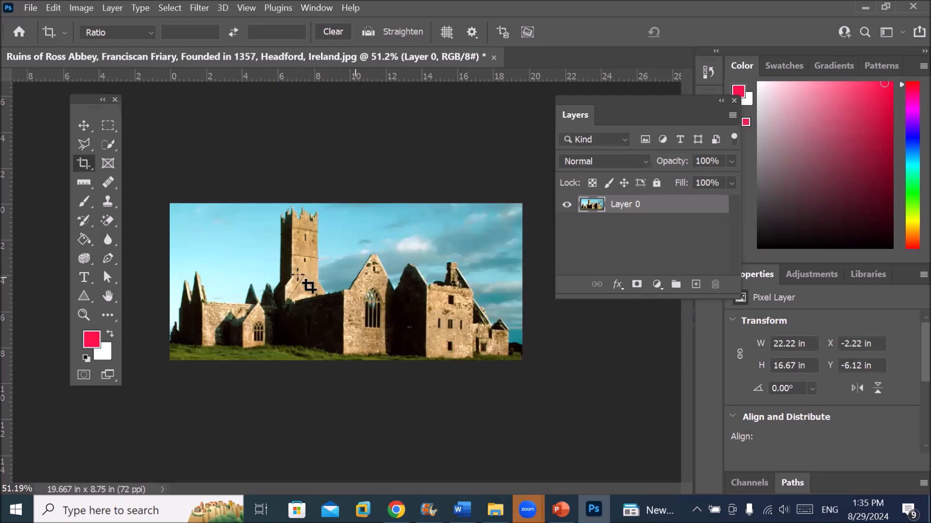
Step: Reshape the crop to about 12.75 by 12.11 inches with more sky and narrower sides, and apply it with Delete Cropped Pixels enabled
left_click(270, 253)
left_click_drag(344, 203, 347, 173)
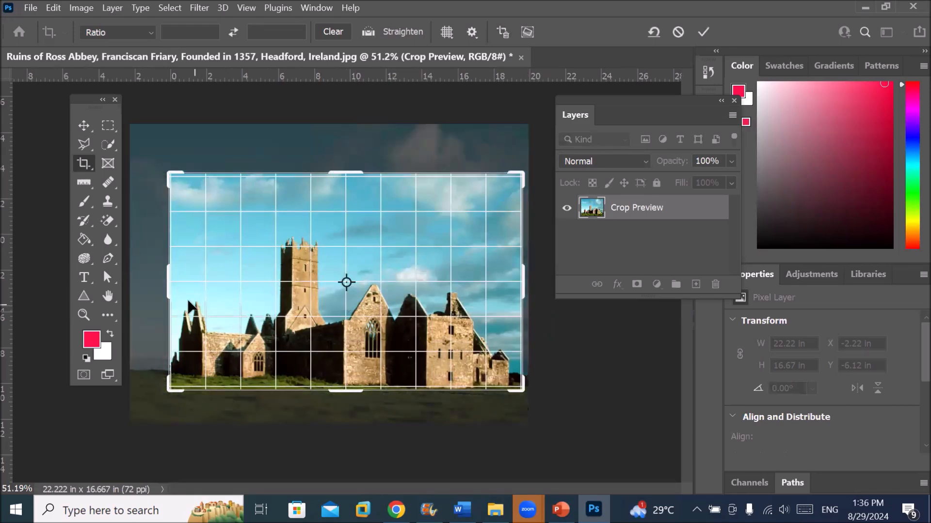
left_click_drag(173, 287, 216, 293)
left_click_drag(479, 293, 460, 292)
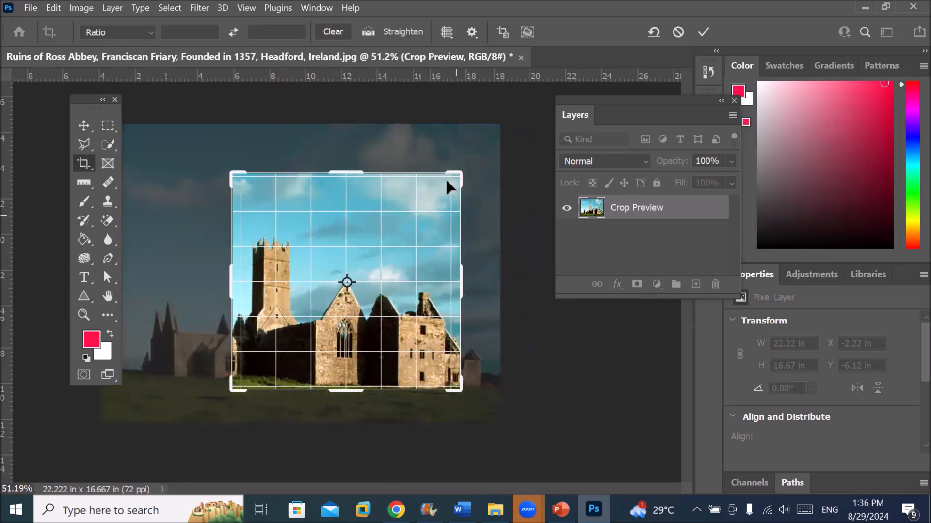
left_click(502, 31)
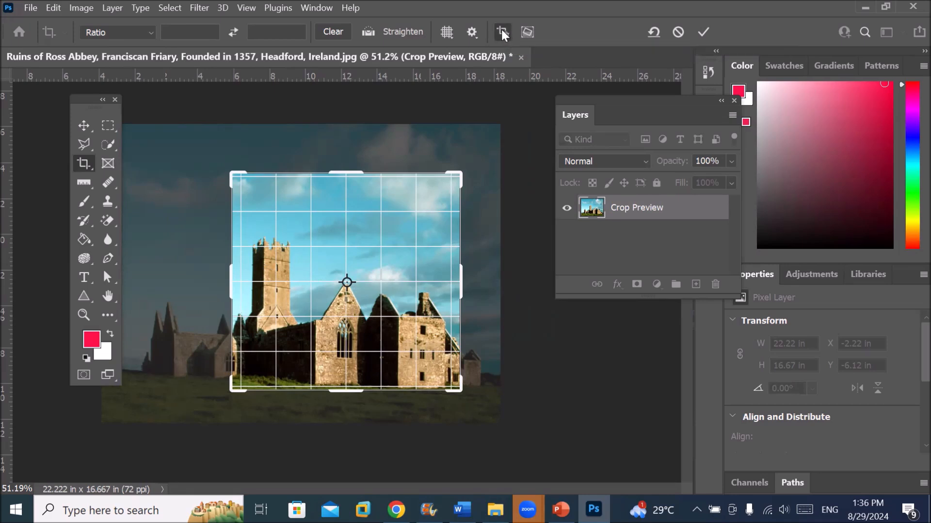
left_click(705, 31)
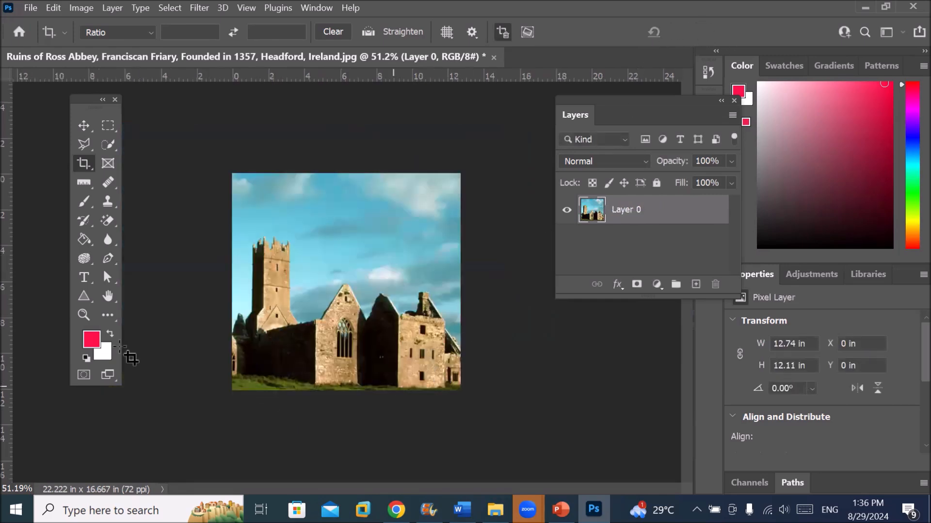
Step: Reopen the crop frame to check whether any image remains outside it, and cancel the crop
left_click(316, 253)
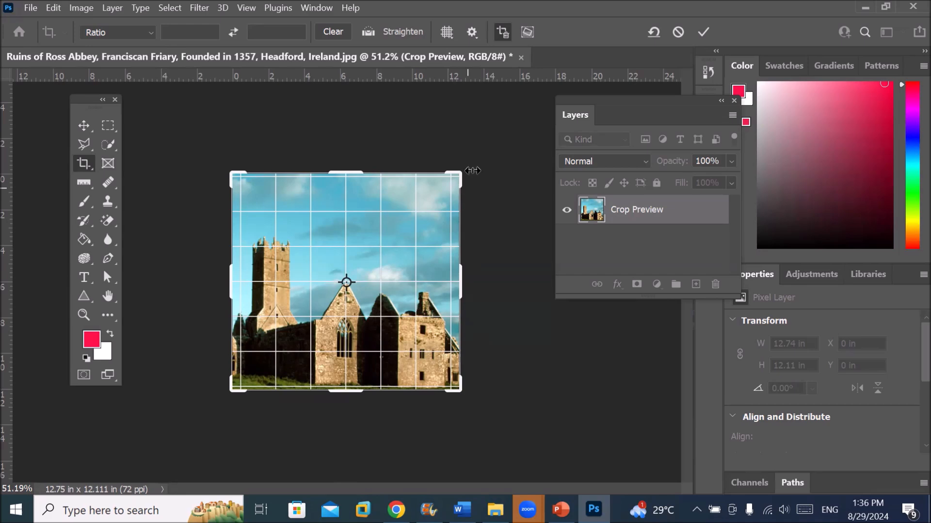
left_click(507, 30)
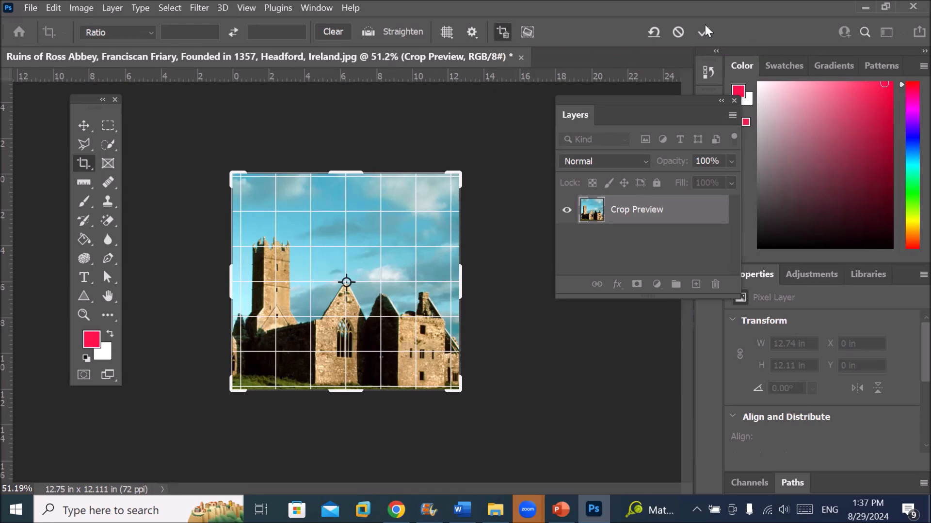
left_click(678, 32)
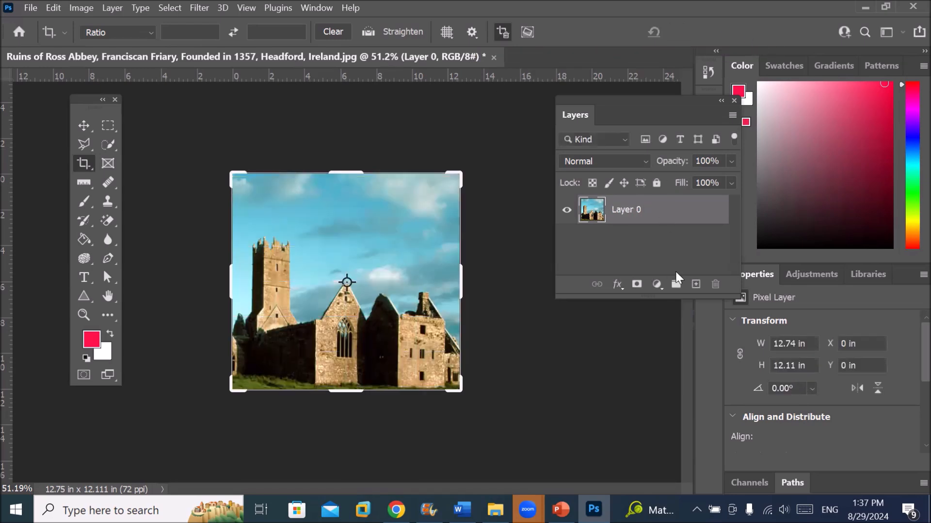
Step: Undo all the applied crops back to the original Background photo
key("ctrl+z")
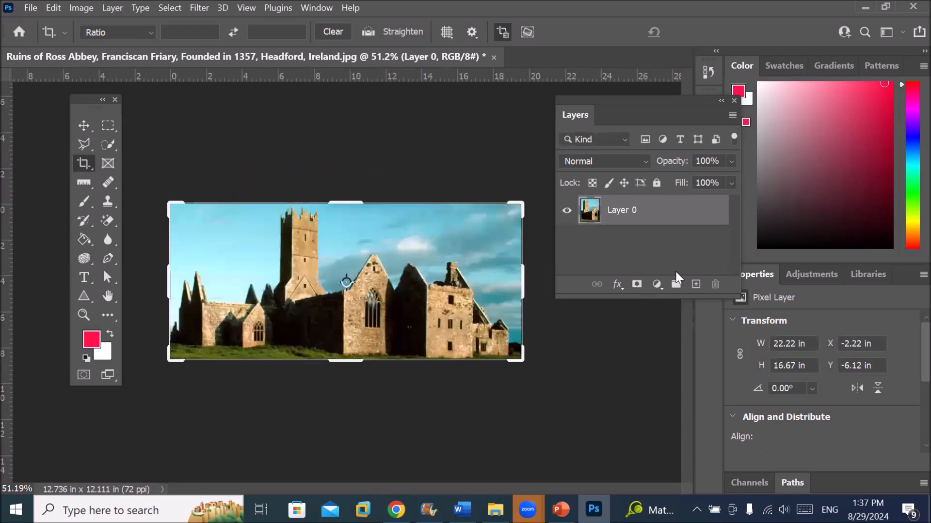
key("ctrl+z")
key("ctrl+z")
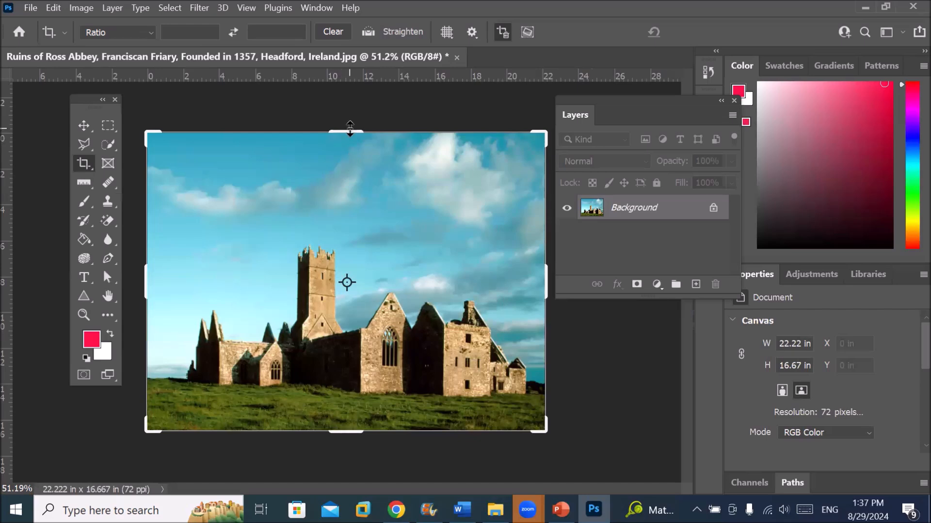
Step: Pull the crop frame slightly inward on all four sides of the photo
mouse_move(350, 128)
left_mouse_down()
mouse_move(350, 150)
mouse_move(358, 140)
left_mouse_up()
left_click_drag(275, 420, 276, 407)
mouse_move(150, 287)
left_mouse_down()
mouse_move(103, 266)
mouse_move(165, 287)
left_mouse_up()
left_click_drag(528, 289, 522, 290)
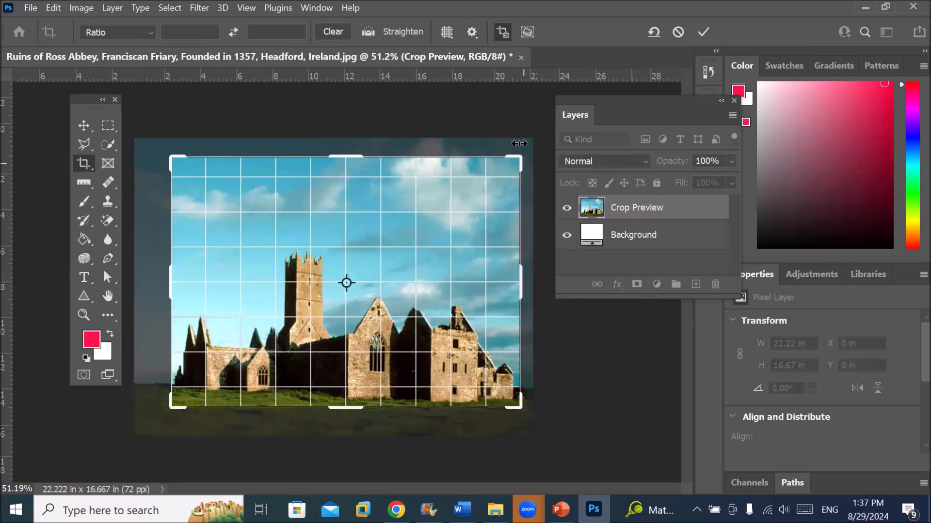
Step: Rotate the image clockwise inside the crop frame and apply the crop with Delete Cropped Pixels turned off
left_click_drag(523, 137, 535, 180)
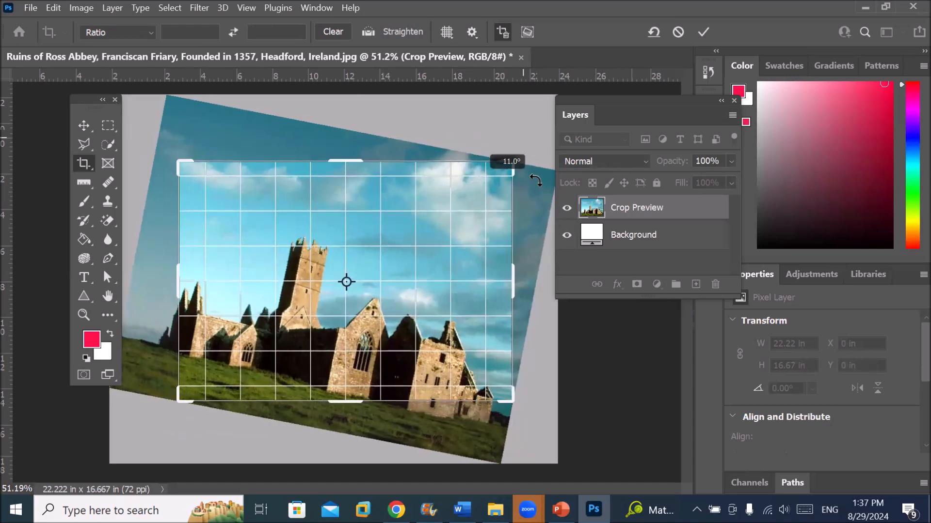
left_click_drag(535, 180, 548, 204)
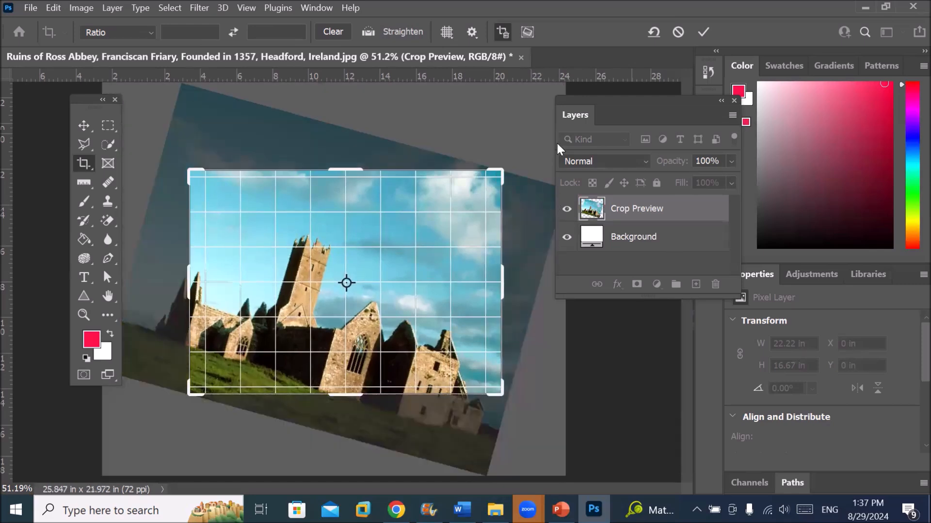
left_click(502, 32)
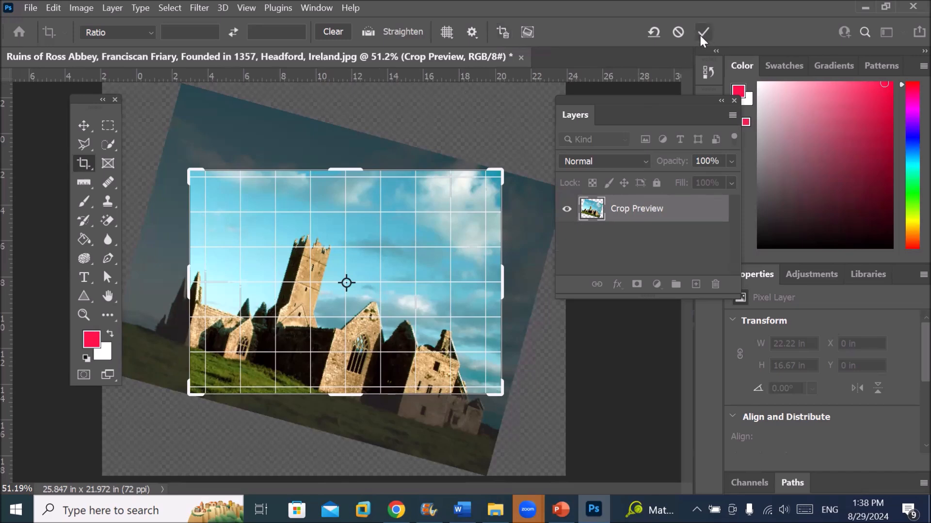
left_click(700, 36)
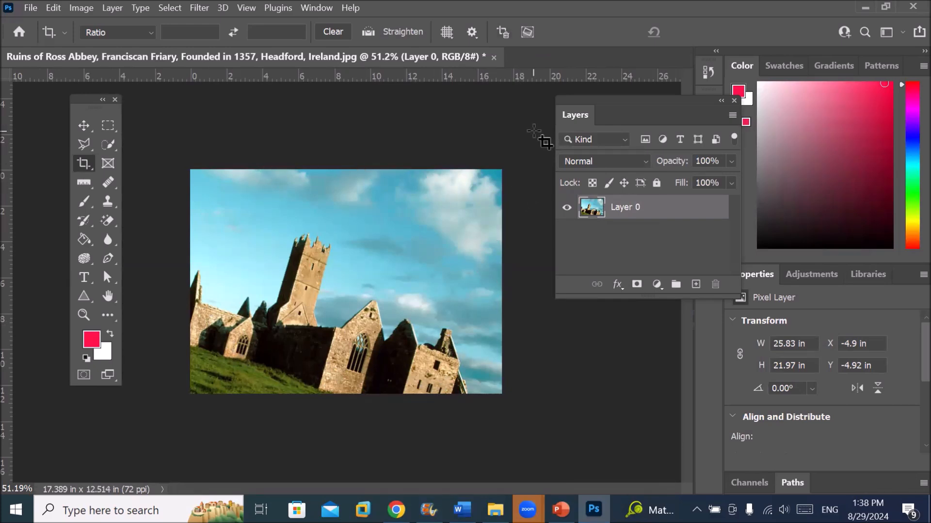
Step: Undo the rotated crop, unlock the Background layer, and show the crop frame around the whole photo
key("Return")
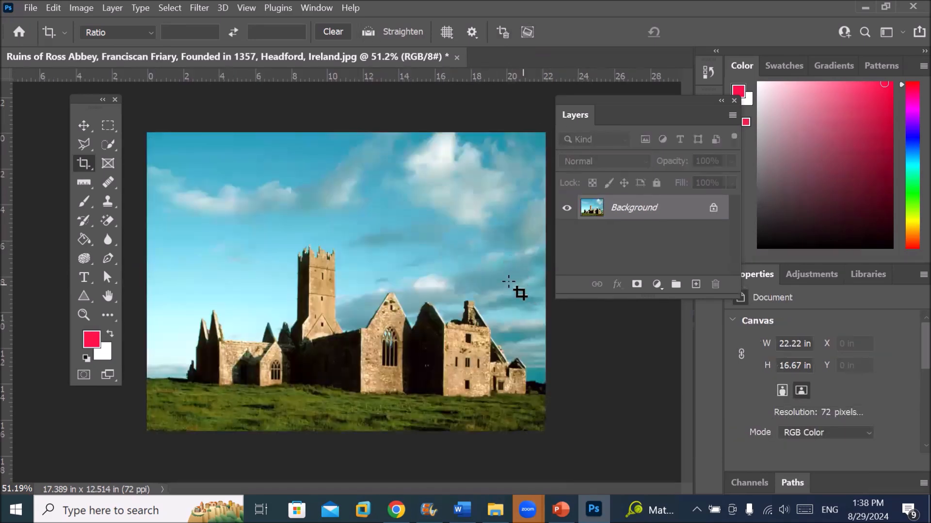
left_click(713, 208)
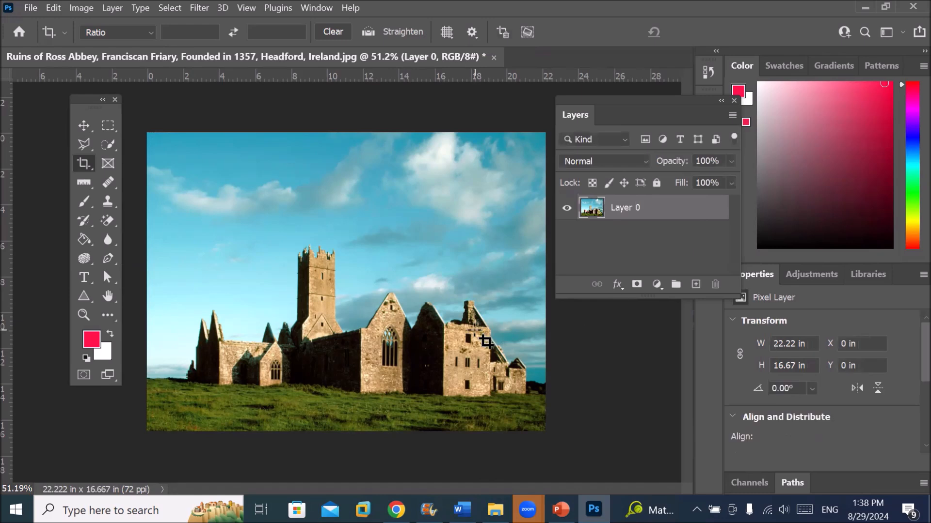
left_click(82, 166)
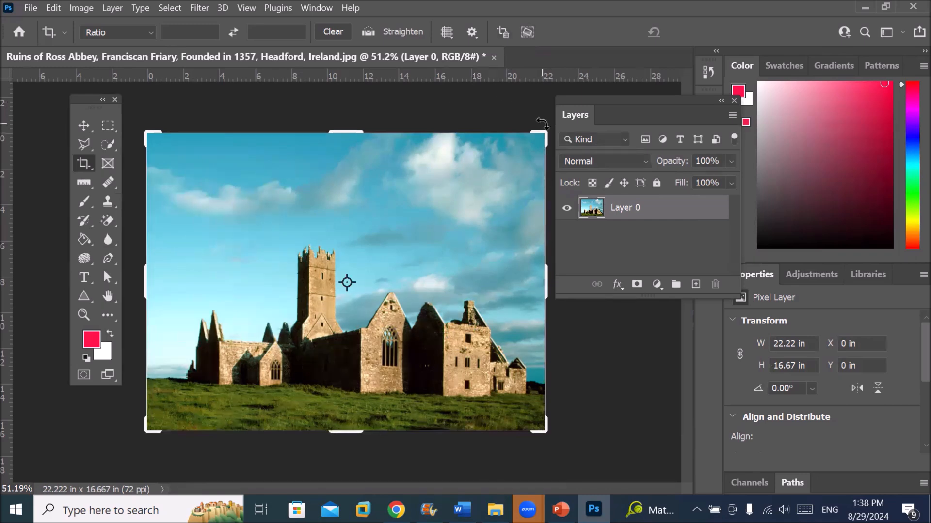
Step: Rotate the photo slightly clockwise inside the crop frame, apply the crop, and undo it
left_click_drag(542, 123, 553, 152)
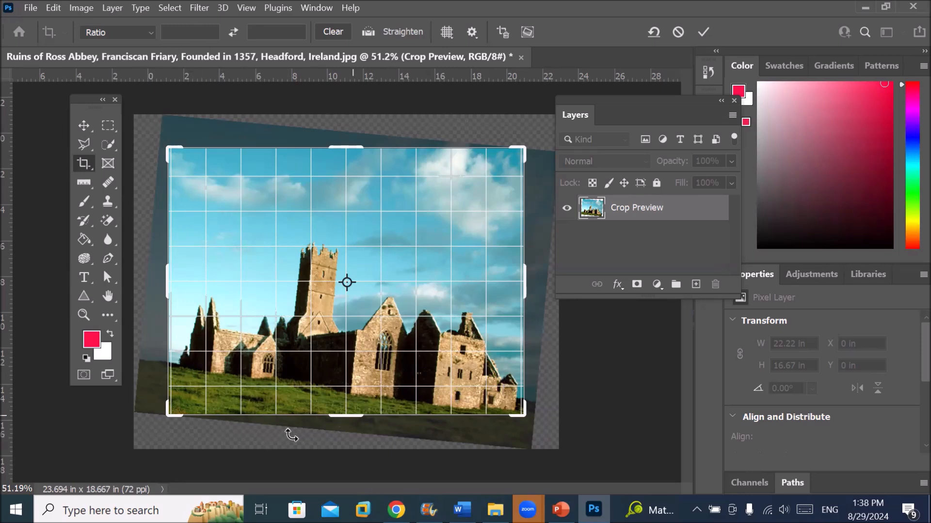
left_click(702, 34)
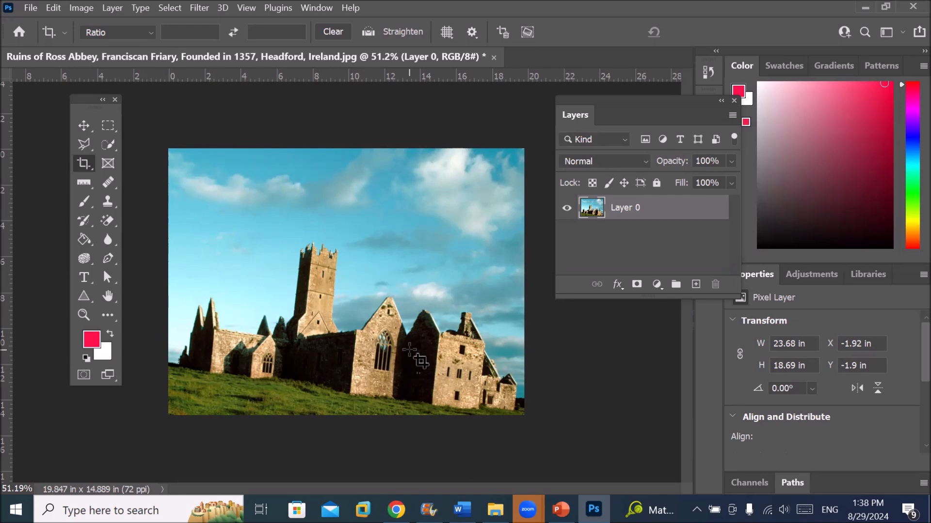
key("ctrl+z")
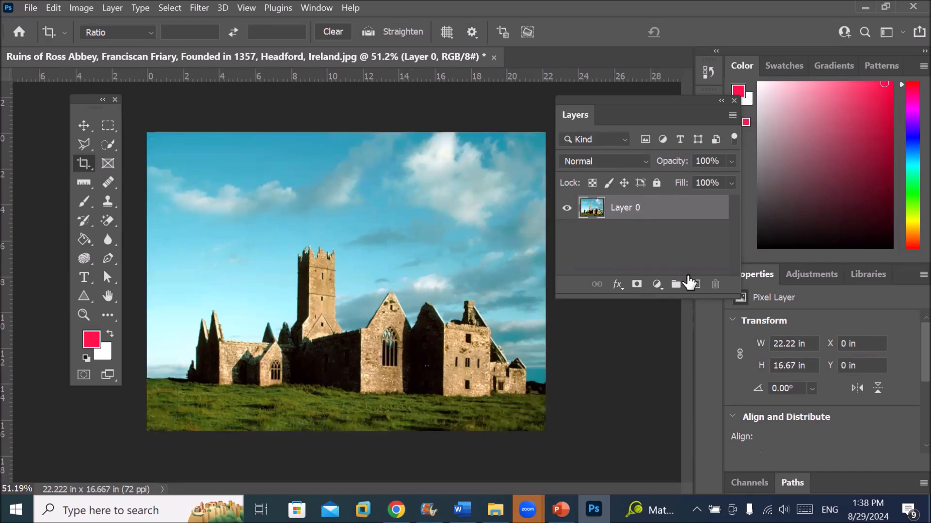
Step: Create a new empty layer, move it beneath Layer 0, and make Layer 0 active again
left_click(696, 285)
left_click_drag(640, 216, 634, 252)
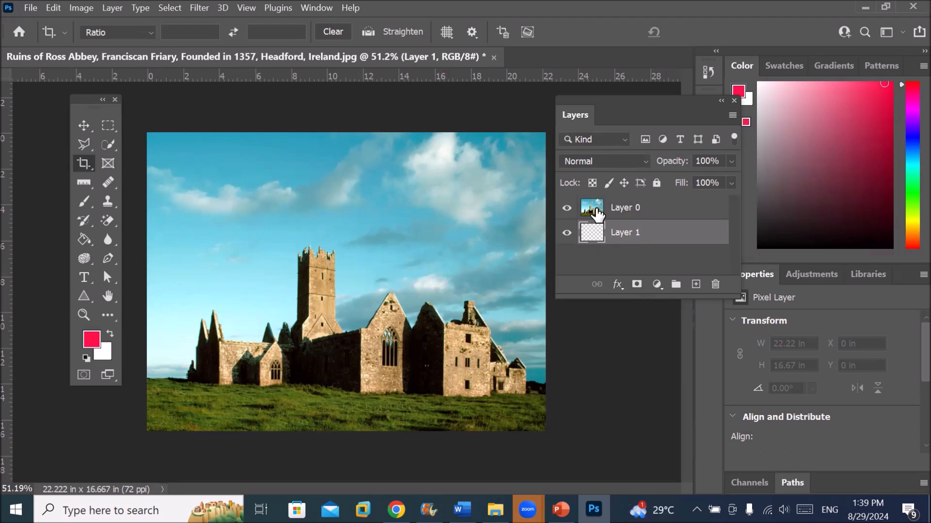
left_click(596, 211)
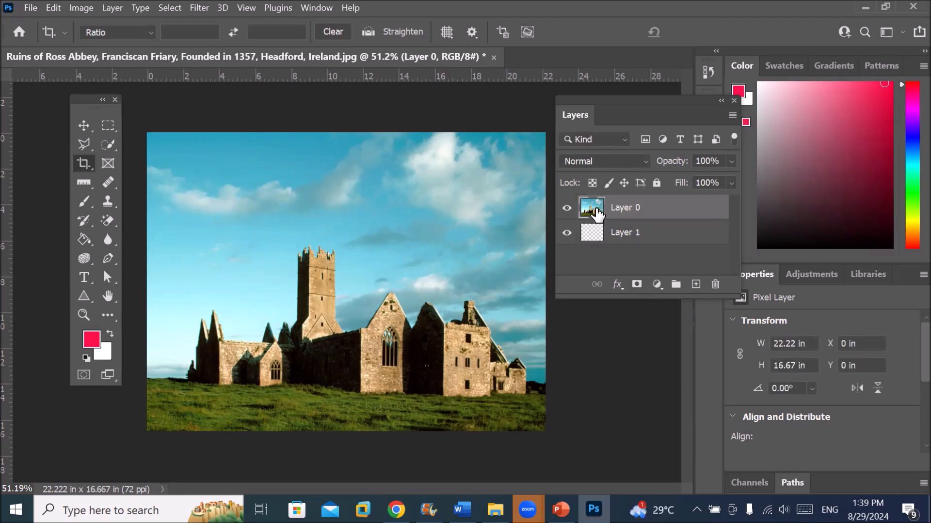
Step: Rotate the photo clockwise inside the crop frame, apply the crop at about 18.86 × 14.15 in, and select Layer 0
left_click(82, 165)
left_click_drag(545, 125, 556, 165)
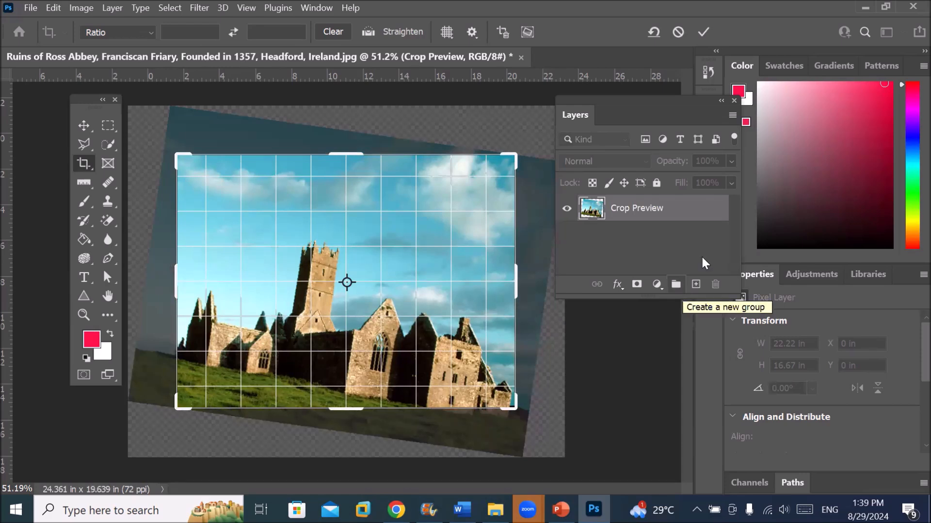
left_click(706, 33)
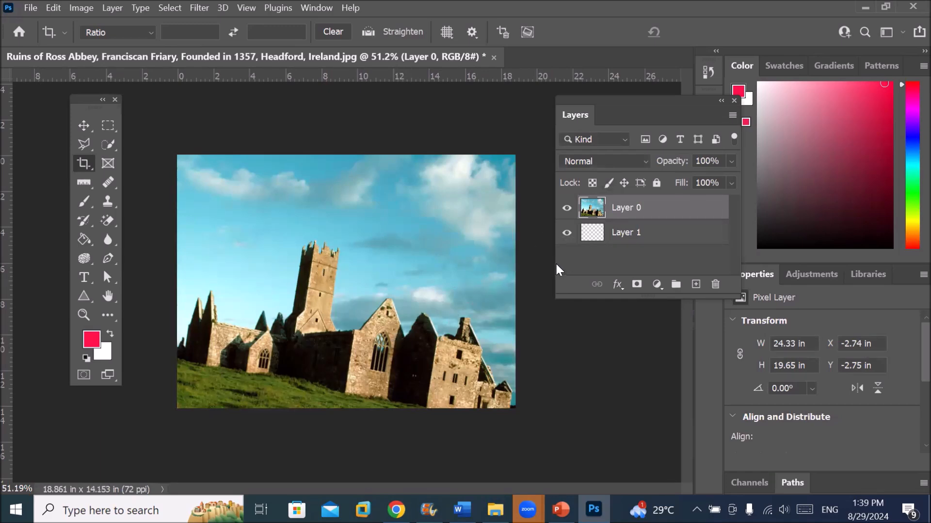
left_click(630, 204)
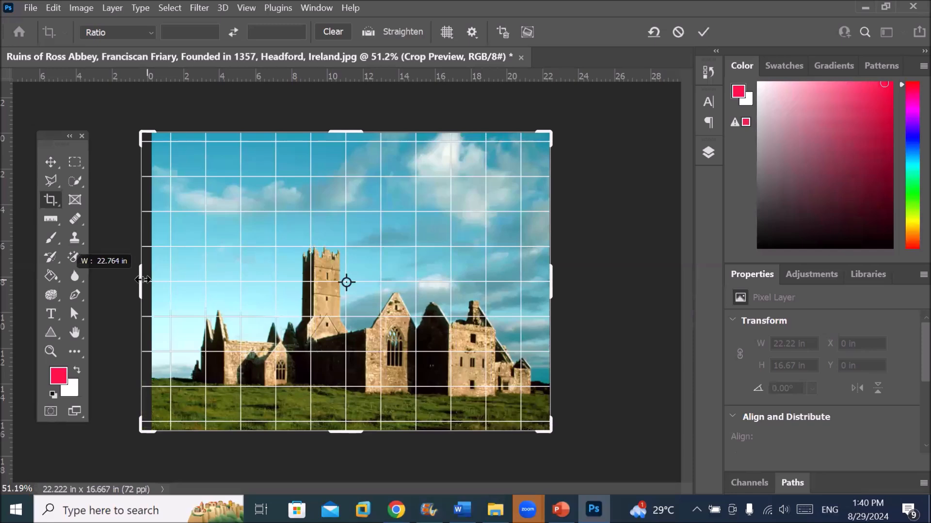
Step: Try stretching the crop frame past the photo's left and bottom edges, restoring it to the photo's bounds each time
left_click_drag(142, 280, 141, 279)
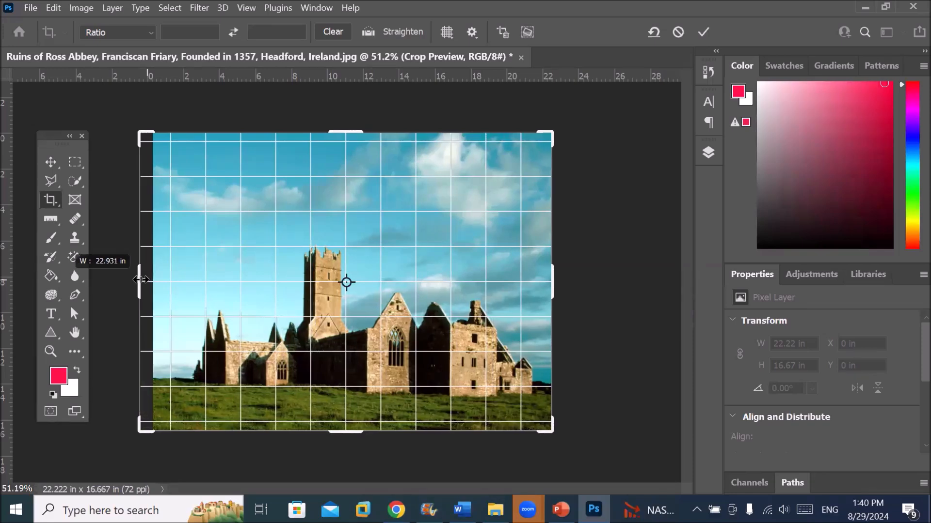
mouse_move(140, 280)
left_mouse_down()
mouse_move(129, 277)
mouse_move(146, 276)
left_mouse_up()
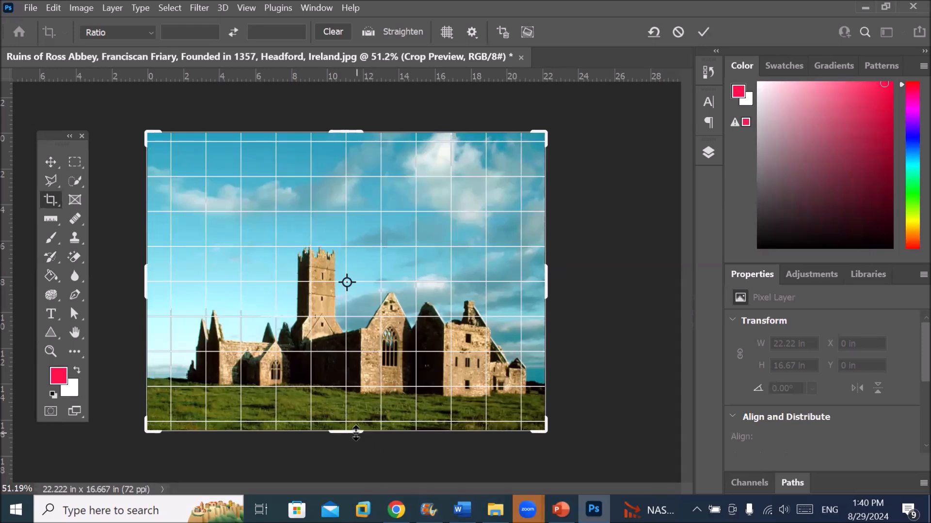
left_click_drag(357, 432, 354, 441)
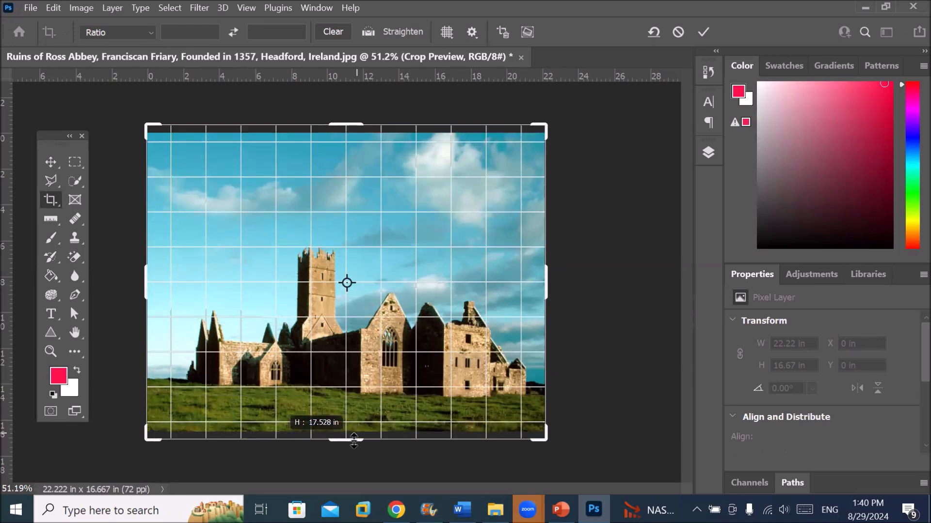
left_click_drag(354, 441, 354, 433)
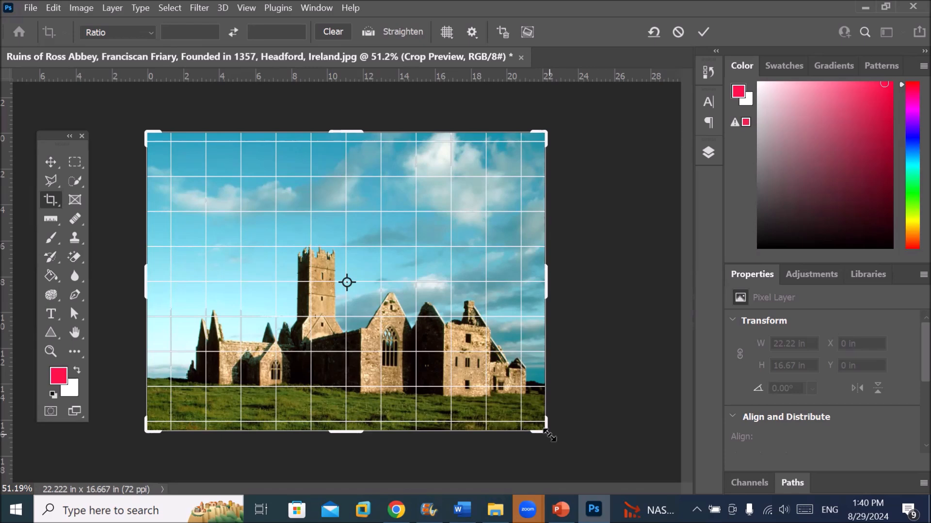
Step: Expand the crop frame beyond all four edges of the photo to about 25.86 × 19.39 in and apply it
left_click_drag(550, 437, 558, 441)
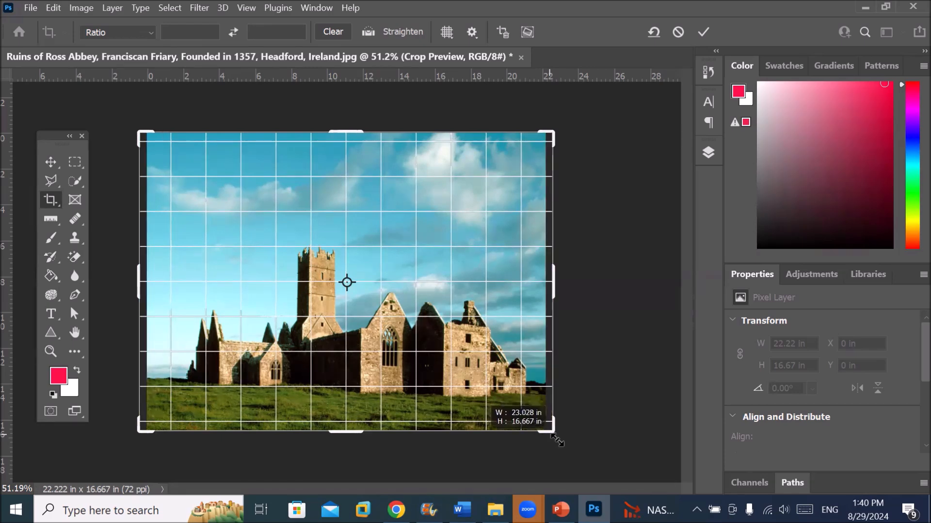
left_click_drag(558, 441, 578, 465)
left_click(708, 156)
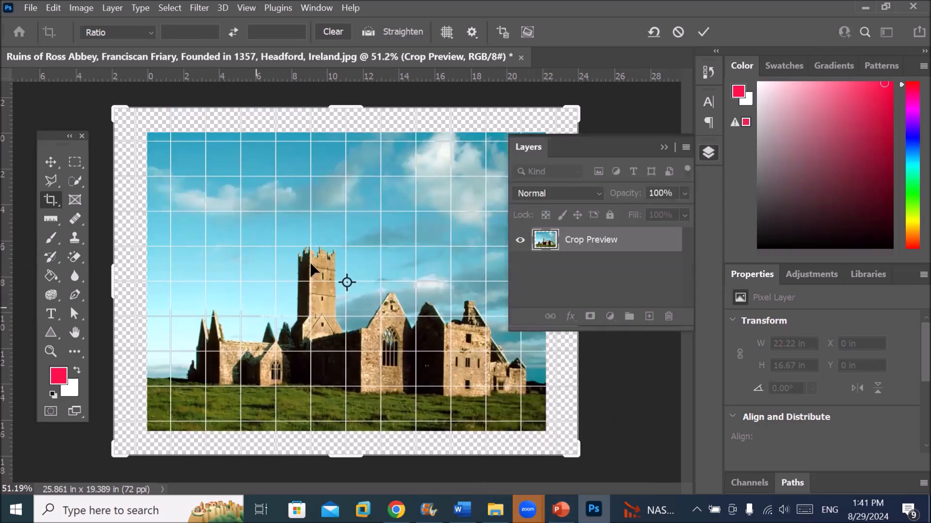
left_click(702, 33)
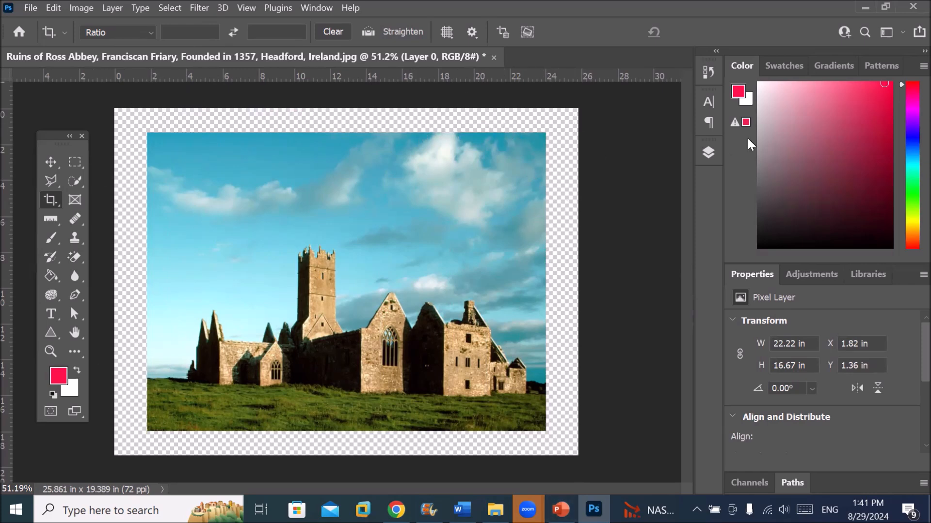
Step: Fill Layer 1 beneath the photo with the pink foreground color to make a solid border
left_click(708, 155)
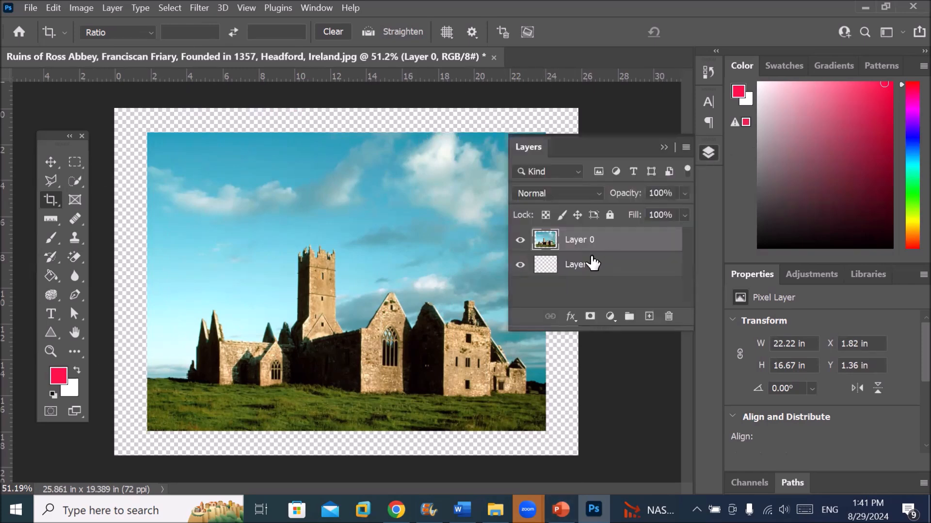
left_click(567, 265)
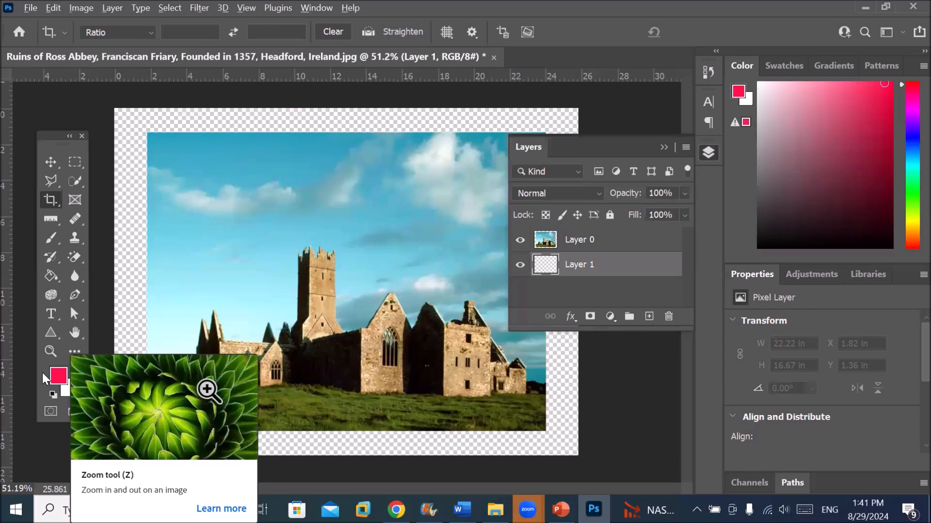
key("alt+BackSpace")
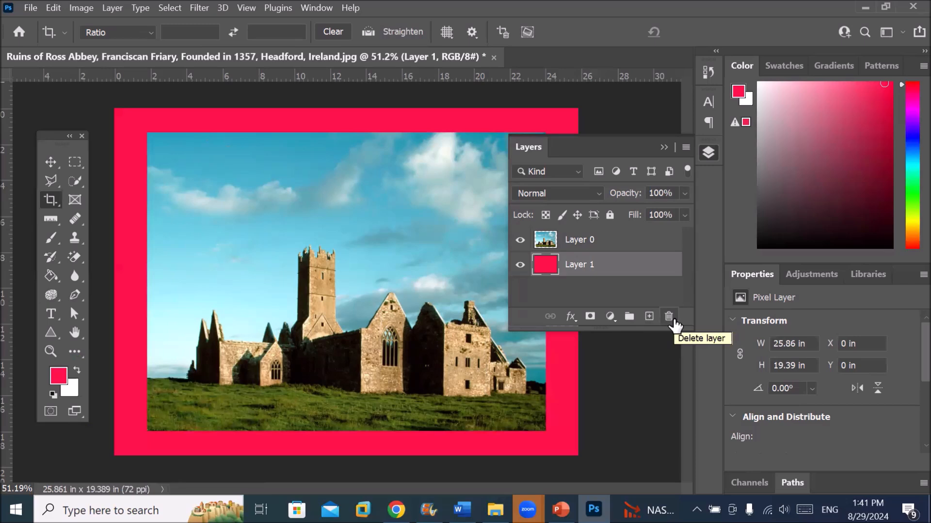
Step: Delete the pink Layer 1 and trim the canvas on all four sides based on the top left pixel color
left_click(669, 318)
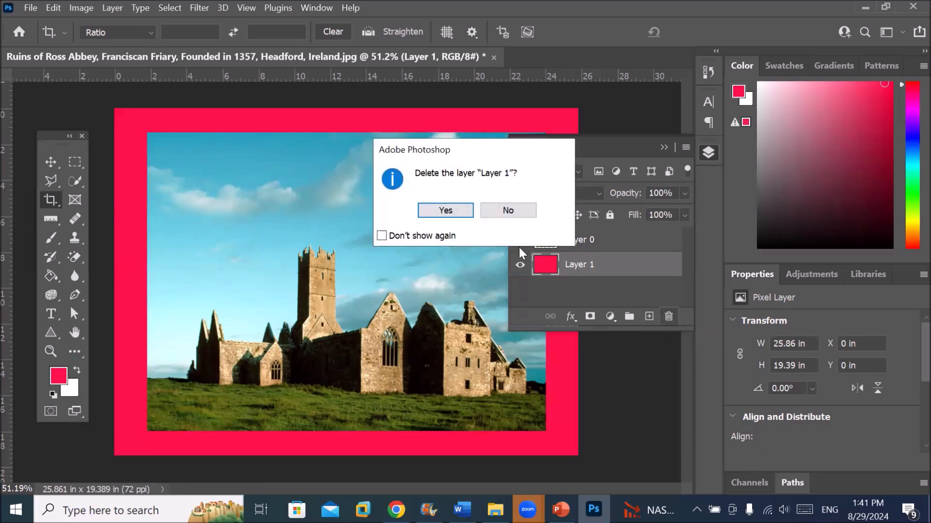
left_click(456, 213)
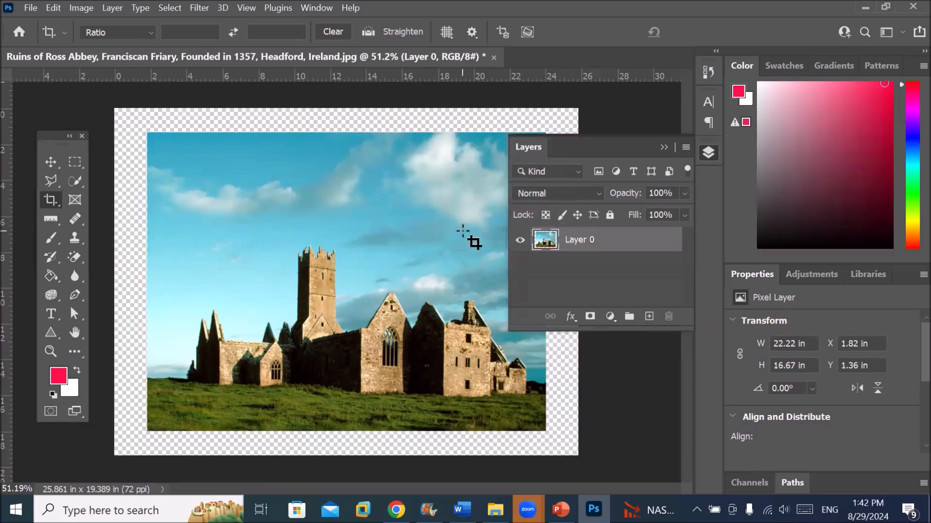
left_click_drag(578, 151, 620, 190)
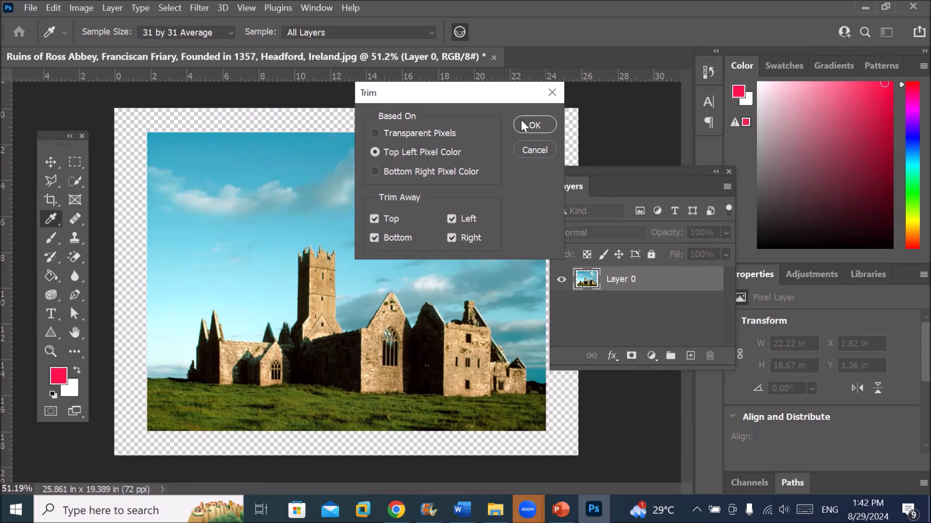
left_click(534, 125)
Step: Expand the canvas around the photo with the Crop tool to about 23.31 × 17.47 in and apply it
key("c")
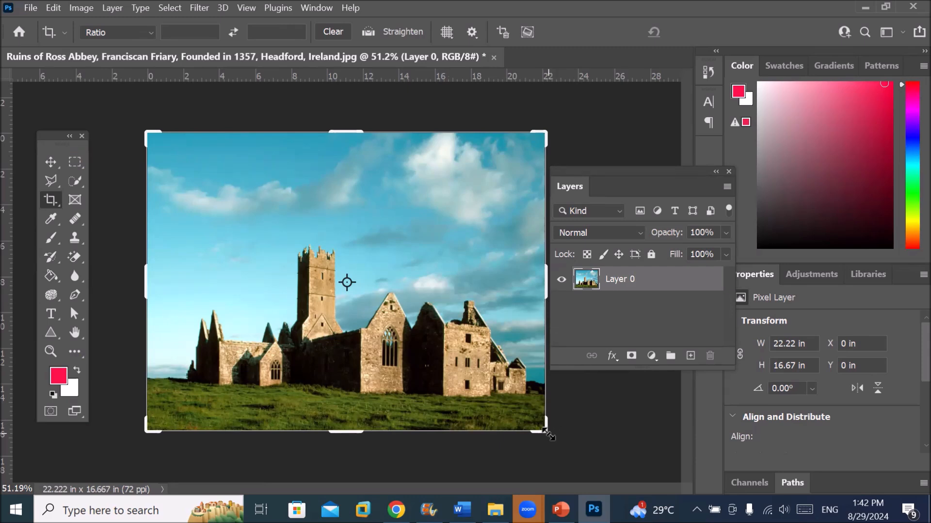
left_click_drag(546, 433, 559, 437)
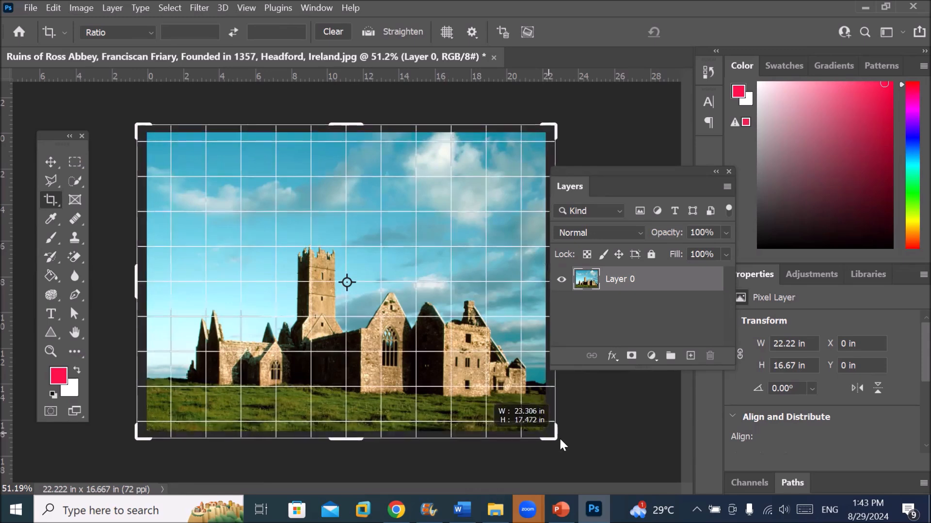
left_click_drag(560, 437, 560, 437)
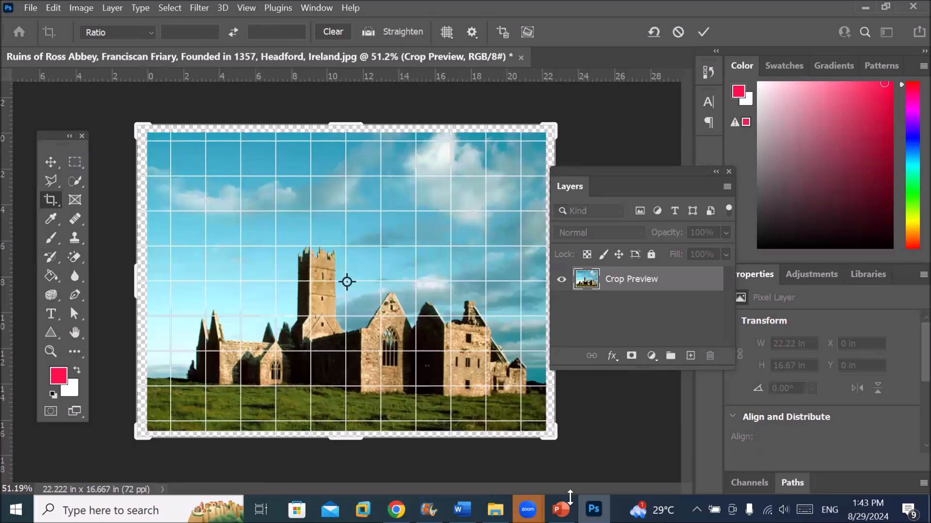
left_click_drag(628, 170, 664, 173)
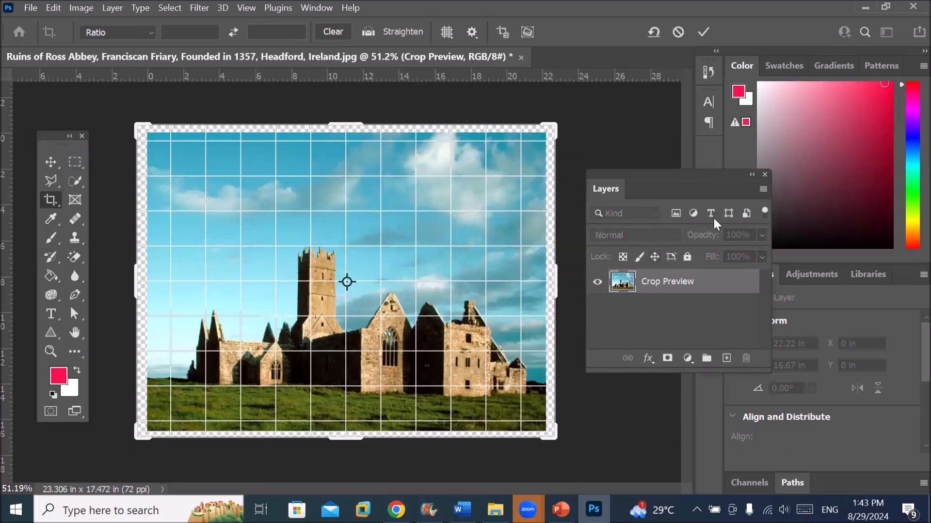
left_click(704, 32)
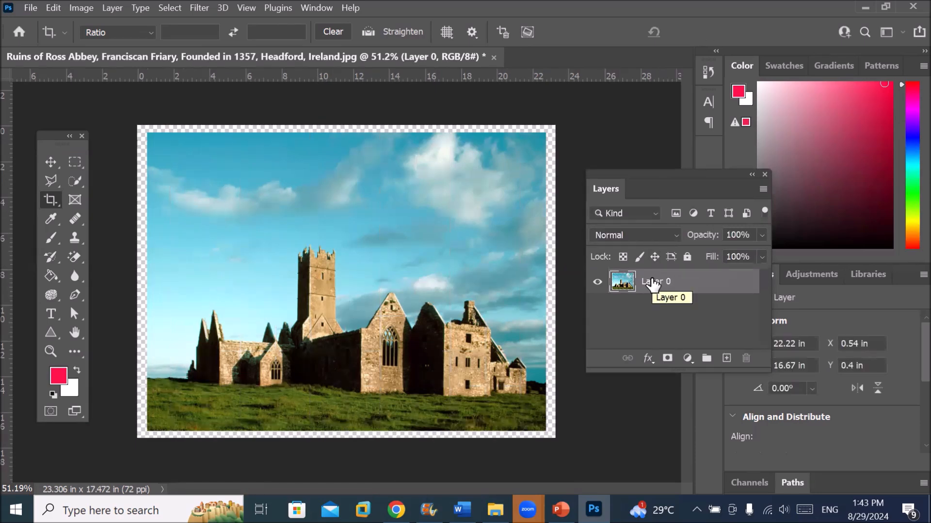
Step: Apply a blue Stroke layer style to Layer 0 with Outside position and a size of about 46 px
double_click(652, 284)
left_click_drag(606, 195, 623, 199)
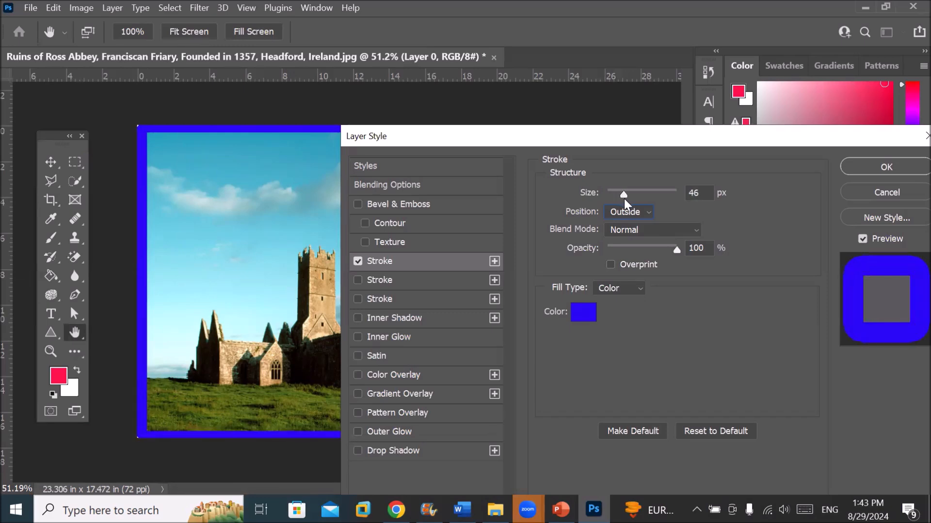
left_click(873, 167)
key("c")
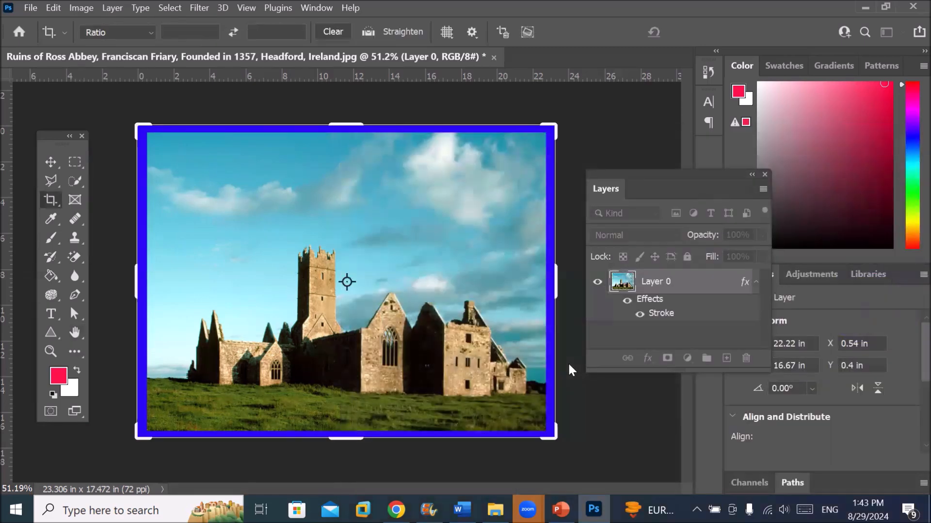
Step: Switch to the Move tool and undo the blue stroke and the canvas expansion
left_click(51, 161)
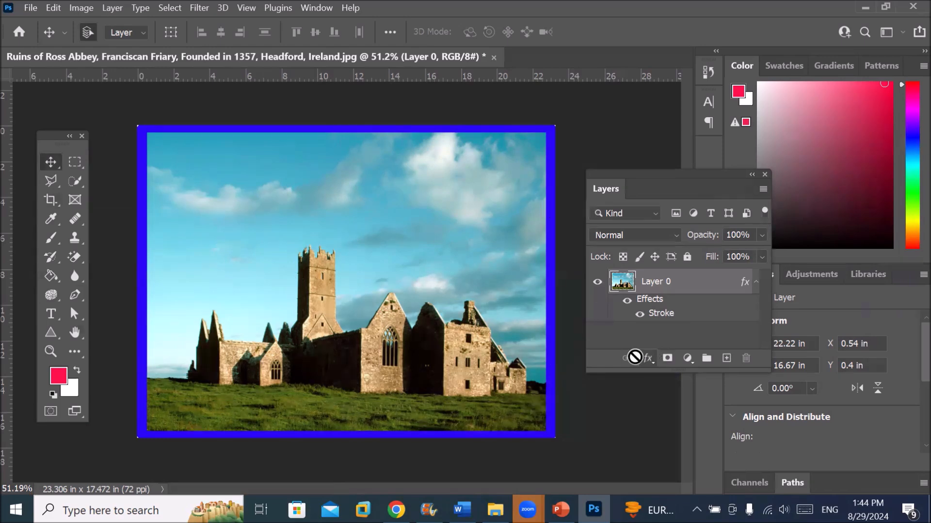
key("ctrl+z")
key("ctrl+z")
key("ctrl+z")
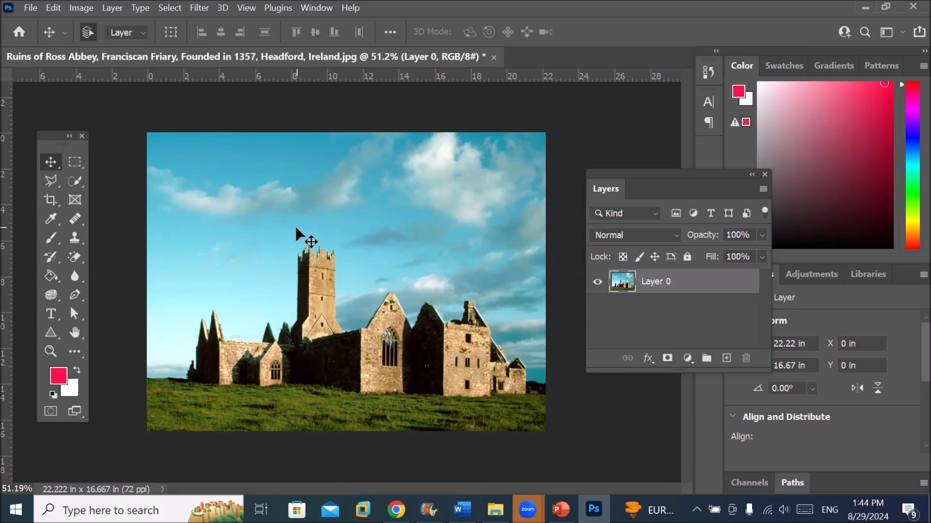
Step: Resize the image proportionally to about 15.02 × 11.27 inches at 72 pixels/inch with Automatic resampling
left_click(81, 8)
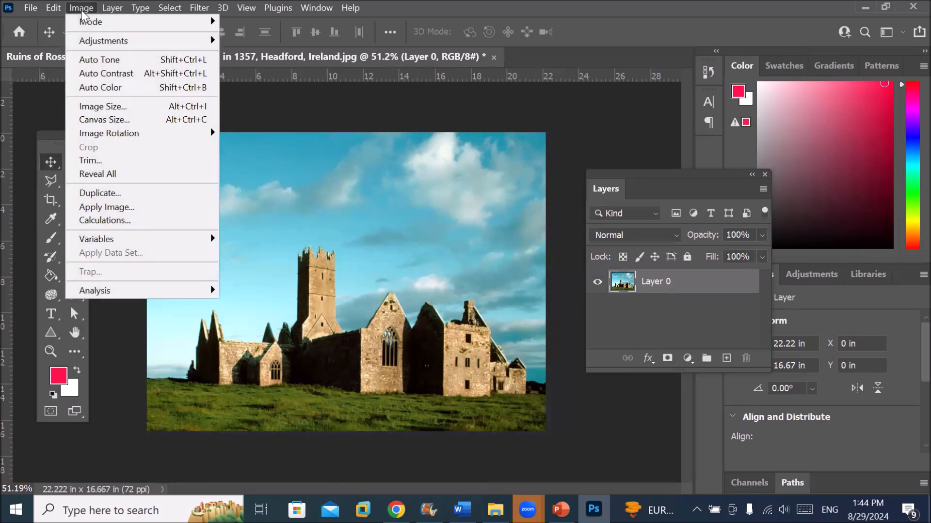
left_click(129, 105)
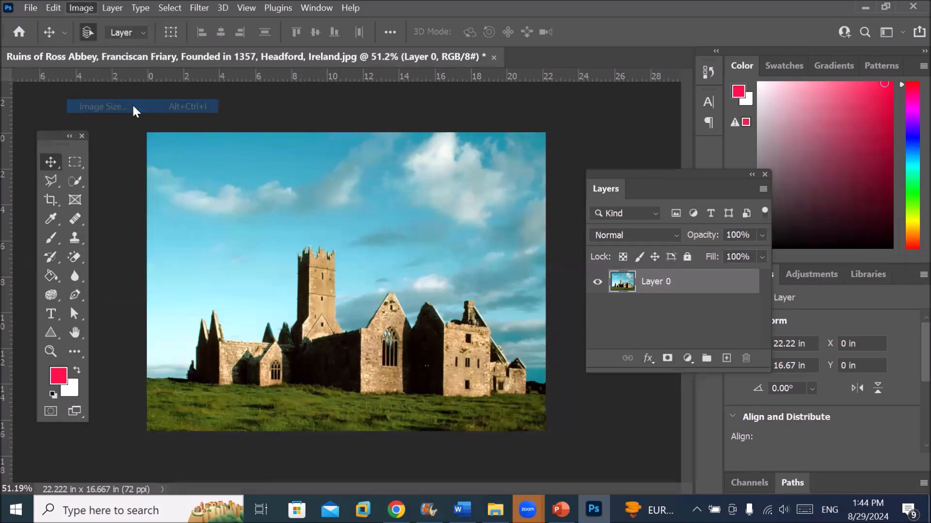
scroll(343, 229, "down", 20)
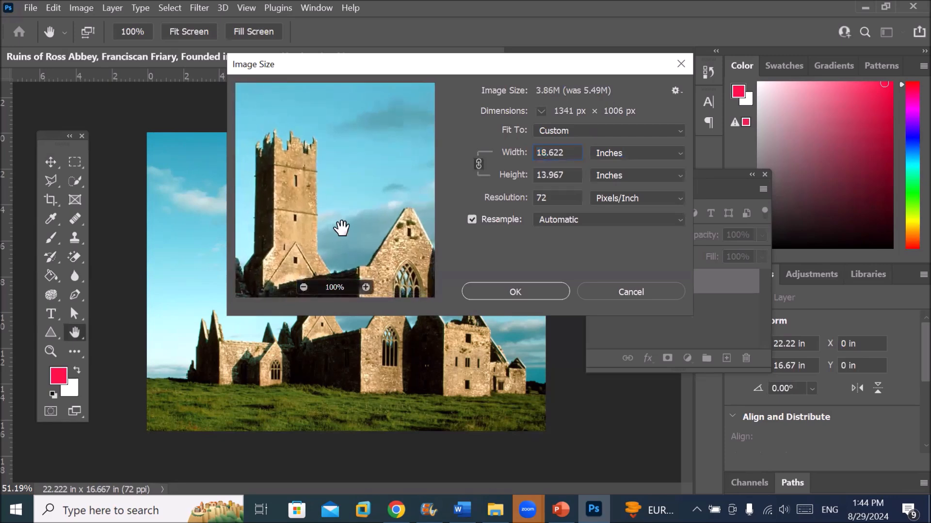
scroll(341, 229, "down", 2)
scroll(342, 229, "down", 10)
scroll(341, 230, "down", 11)
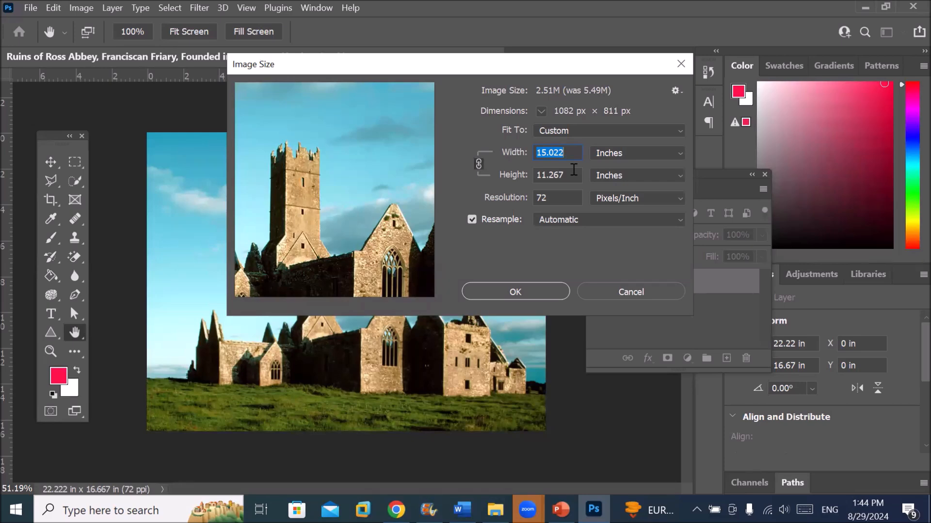
left_click(543, 293)
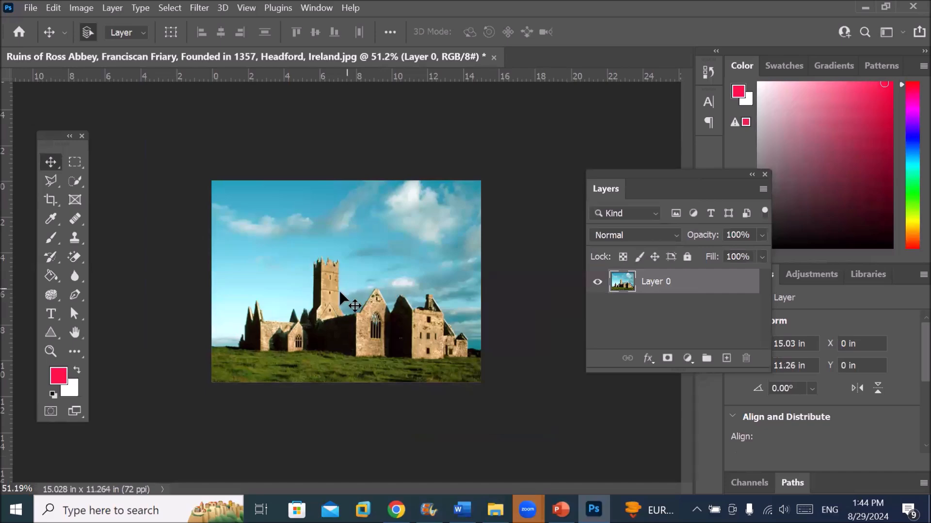
Step: Activate the Crop tool, review its overlay options and show the Grid overlay on the photo's crop preview
left_click(64, 201)
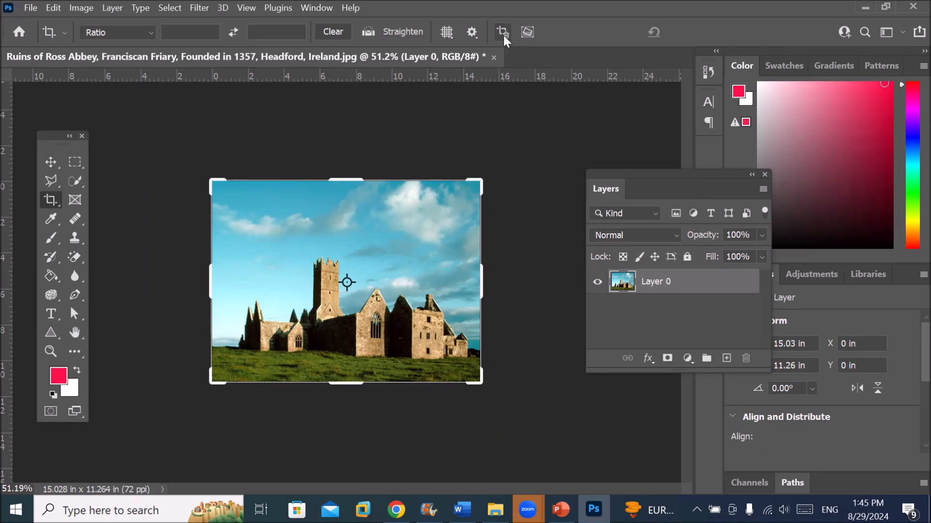
left_click(446, 32)
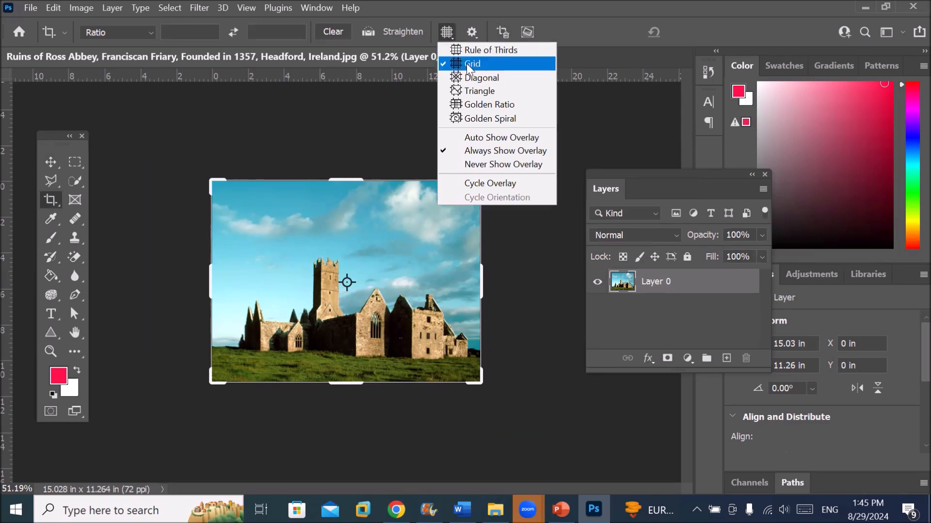
left_click(57, 199)
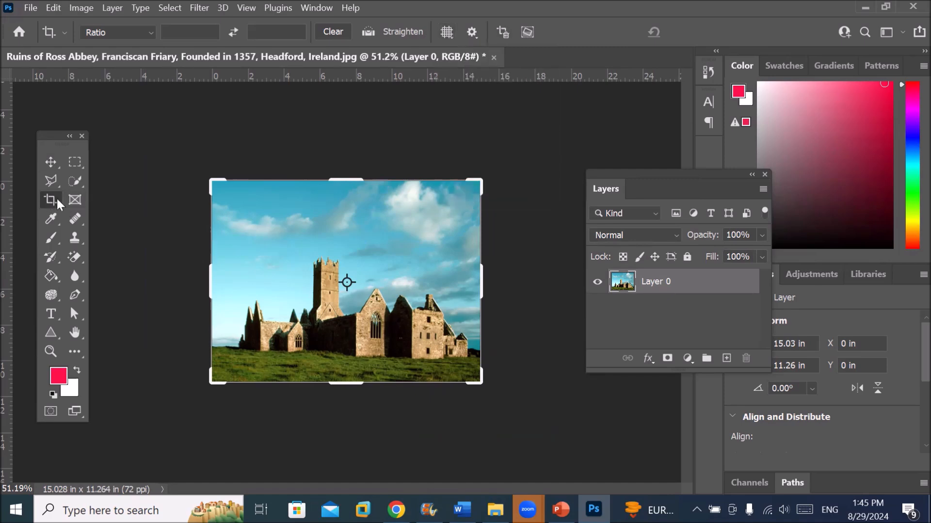
left_click(335, 266)
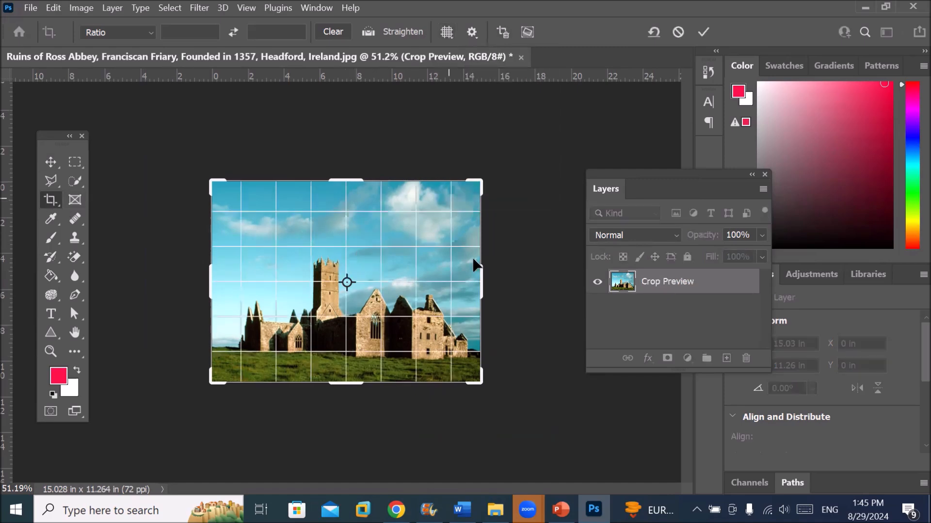
Step: Restart the Crop tool and show the Rule of Thirds overlay on the photo's crop preview
left_click(47, 161)
left_click(51, 197)
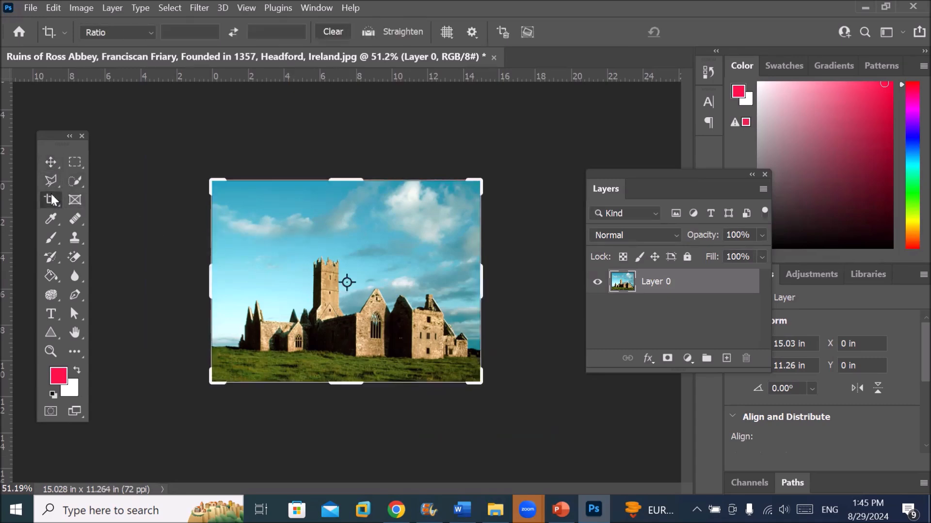
left_click(448, 32)
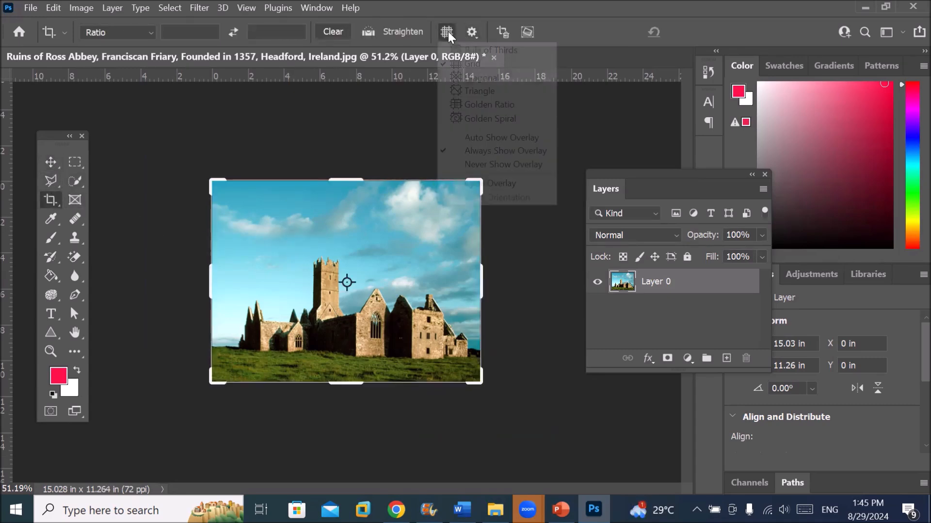
left_click(481, 50)
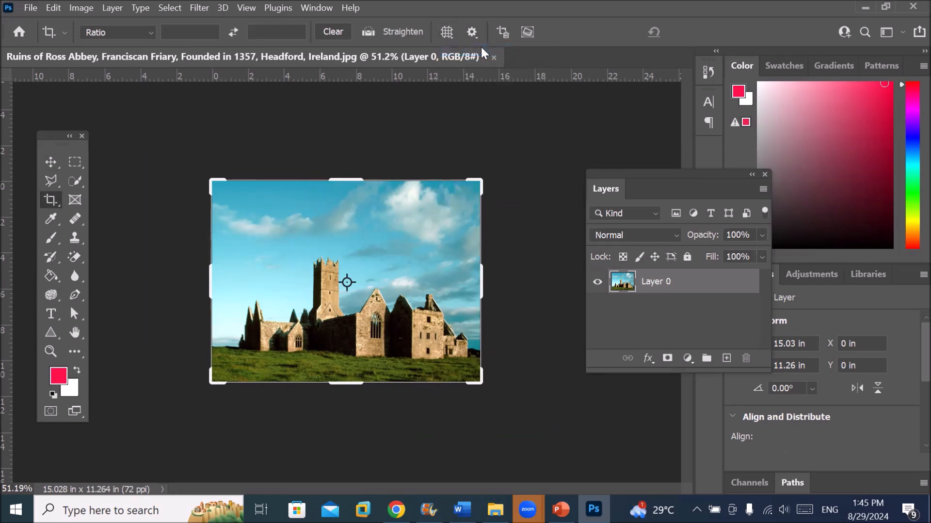
left_click(383, 267)
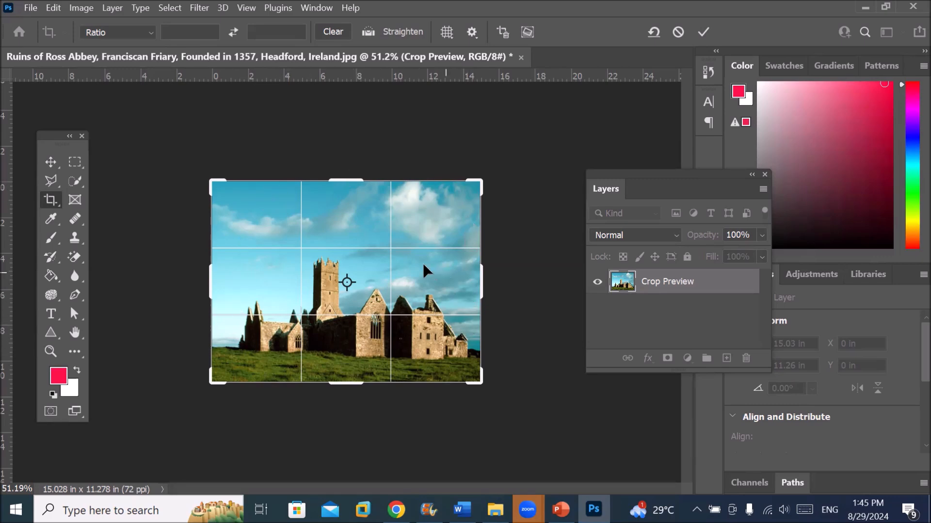
Step: Extend the crop's left edge slightly beyond the photo and bring it back to the photo's edge
mouse_move(352, 180)
left_mouse_down()
mouse_move(354, 212)
mouse_move(357, 183)
mouse_move(363, 212)
mouse_move(363, 183)
left_mouse_up()
mouse_move(210, 281)
left_mouse_down()
mouse_move(252, 286)
mouse_move(205, 281)
left_mouse_up()
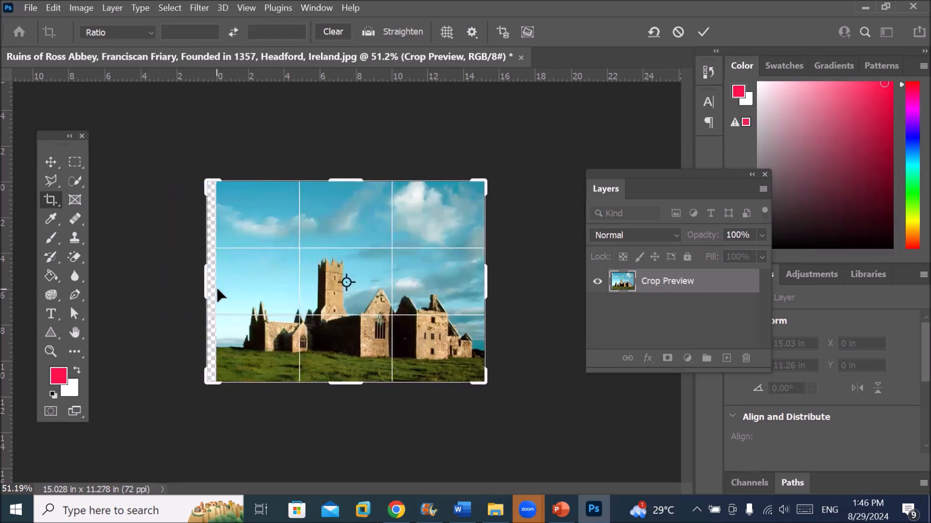
left_click_drag(201, 287, 211, 287)
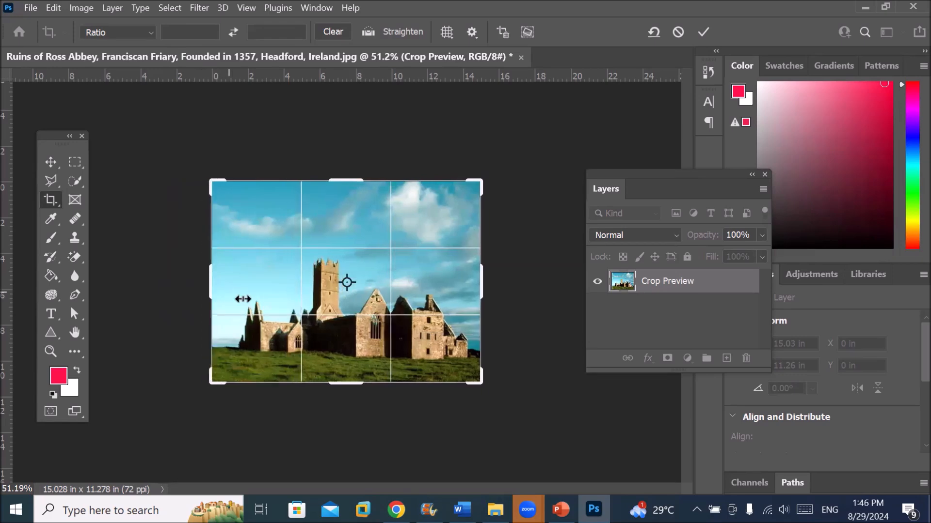
Step: Switch the crop overlay to Diagonal and test it at the crop's upper-right corner
left_click(448, 37)
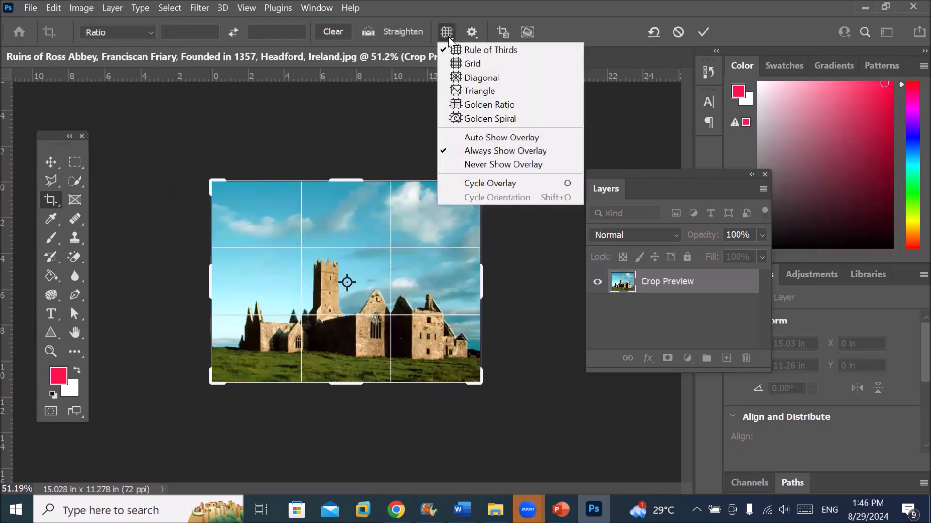
left_click(488, 77)
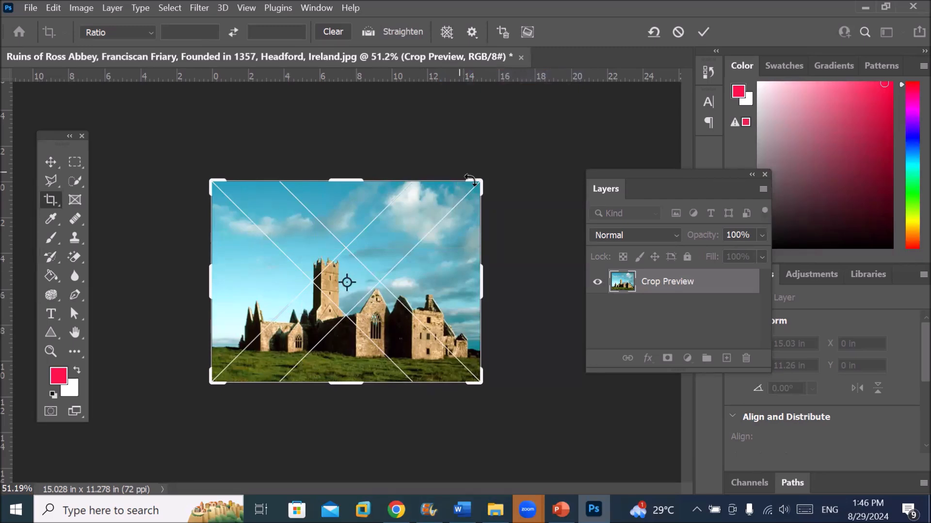
left_click_drag(474, 186, 489, 208)
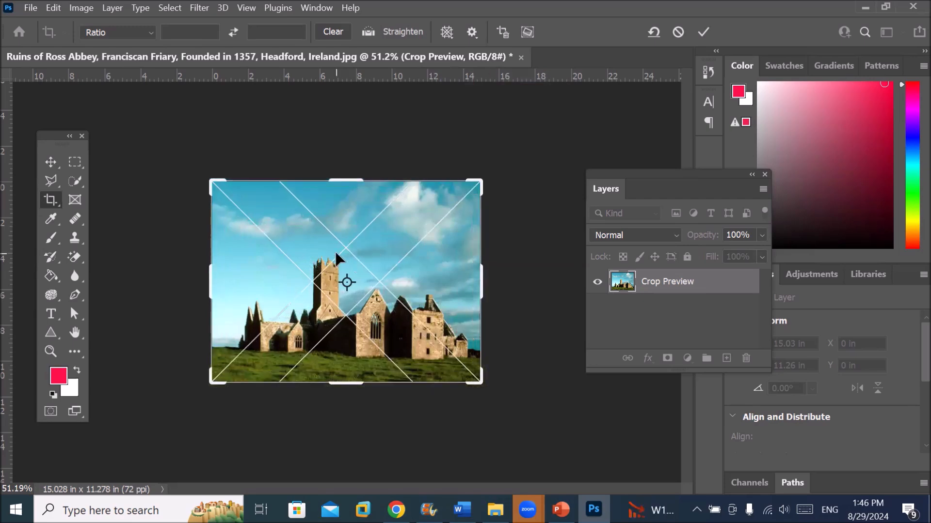
Step: Preview the Triangle crop overlay and change the overlay to Golden Ratio
left_click(448, 39)
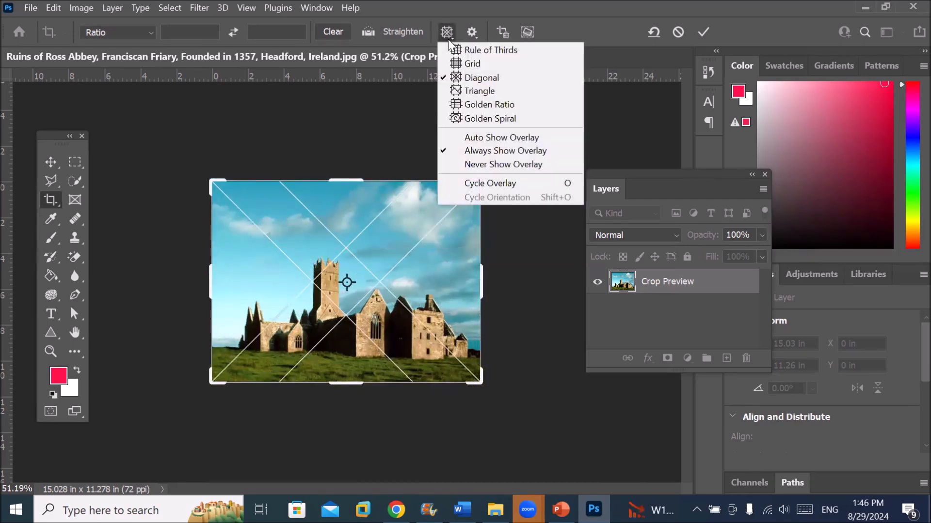
left_click(479, 91)
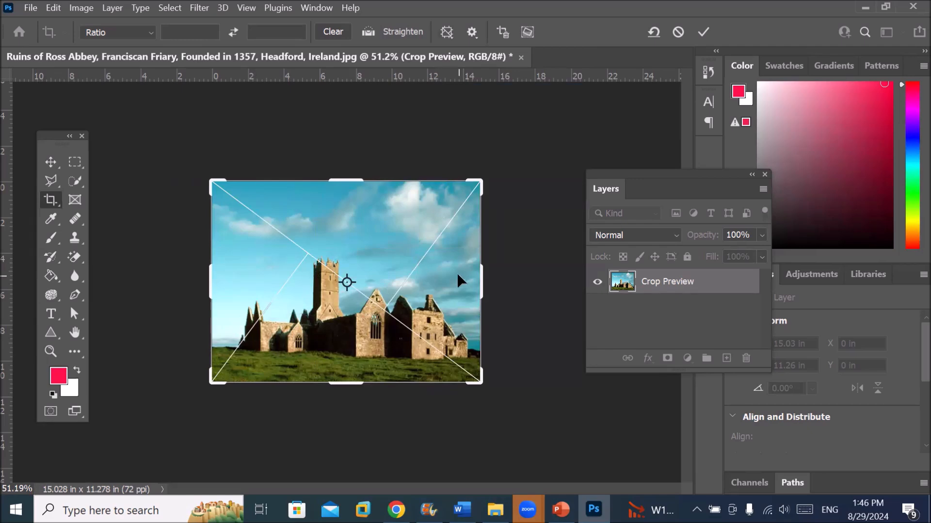
left_click(446, 31)
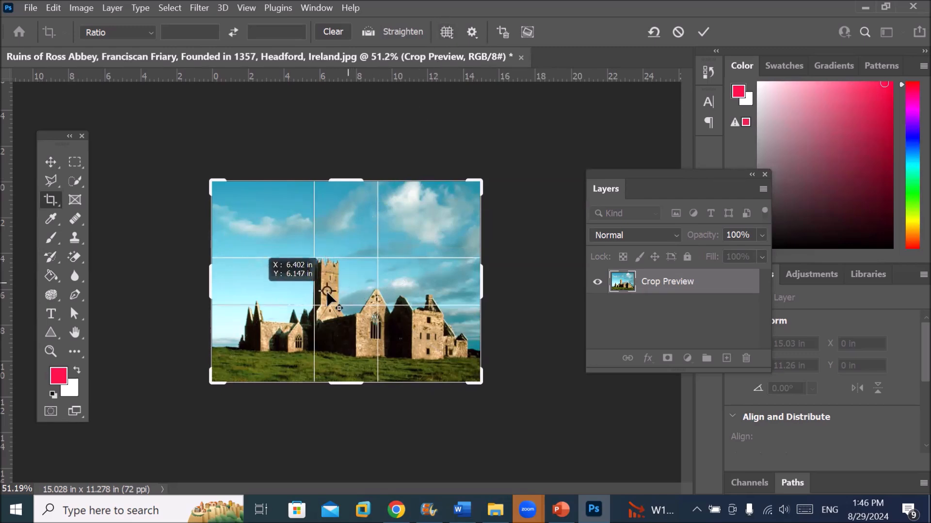
Step: Rotate the photo counterclockwise within an enlarged crop box and apply the crop with Content-Aware filling the empty edges
left_click_drag(317, 302, 212, 383)
left_click_drag(481, 180, 517, 196)
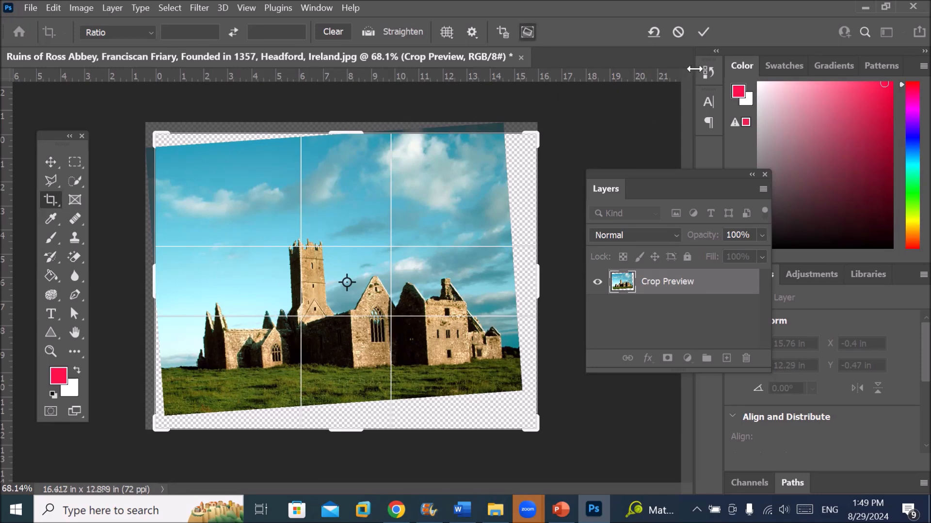
left_click(704, 32)
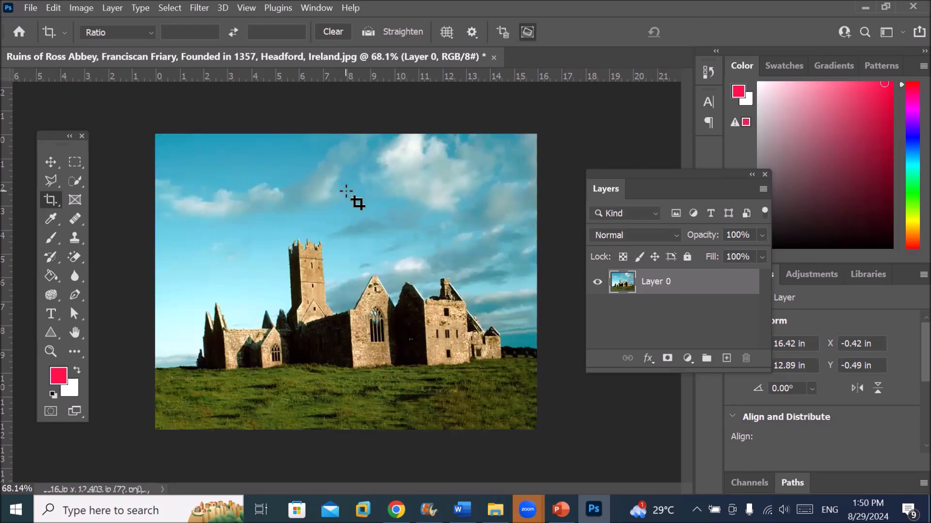
Step: Examine the filled edges of the photo up close and undo the rotated crop
key("ctrl+0")
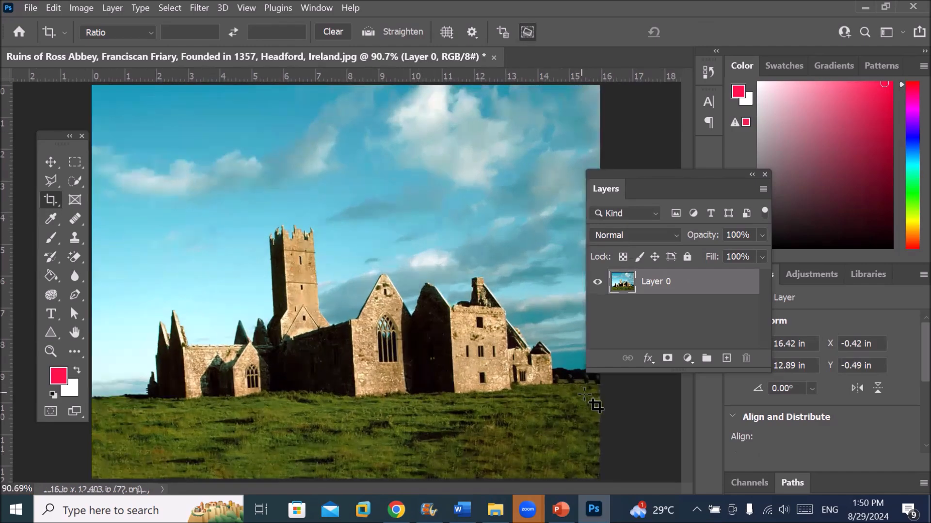
scroll(660, 131, "up", 3)
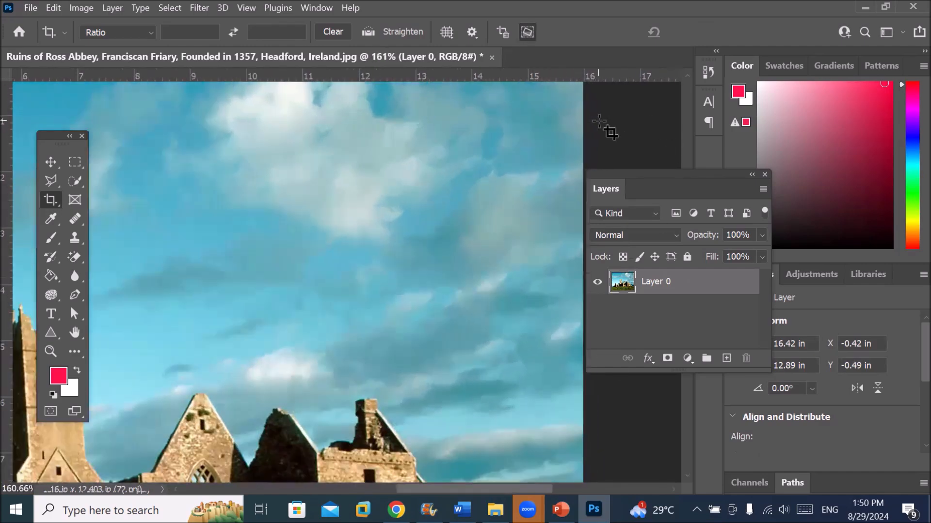
scroll(564, 175, "down", 3)
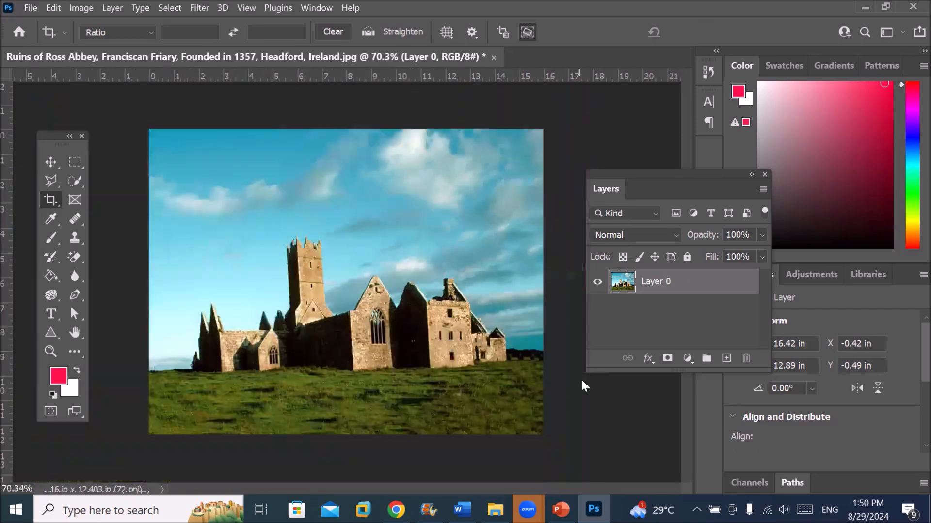
scroll(539, 442, "up", 2)
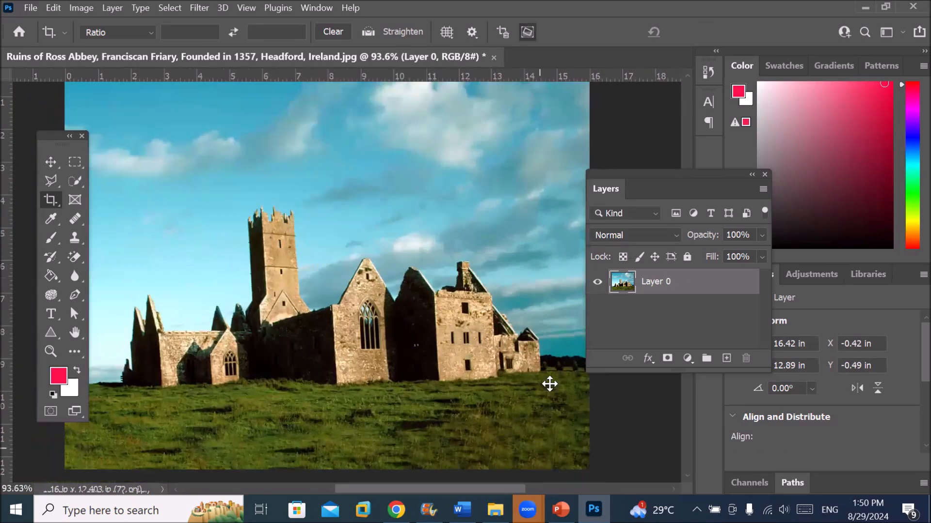
scroll(359, 226, "down", 2)
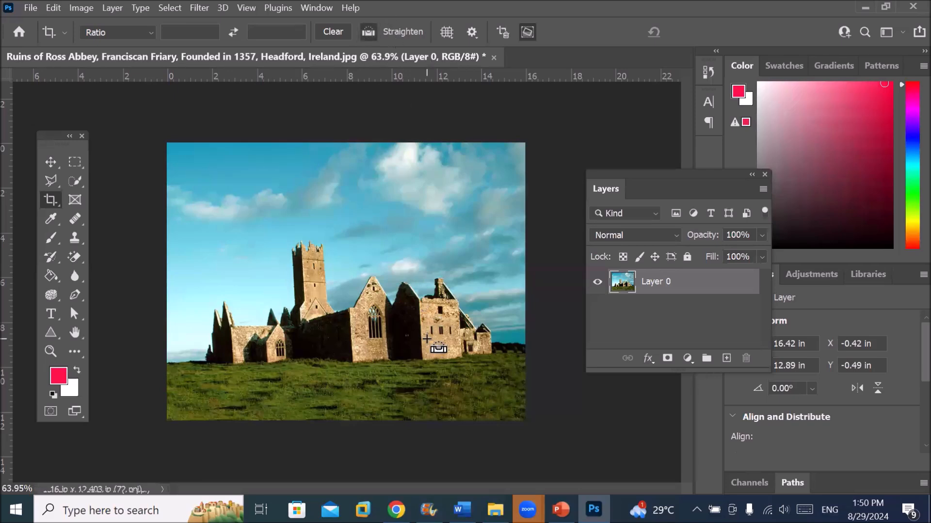
key("ctrl+z")
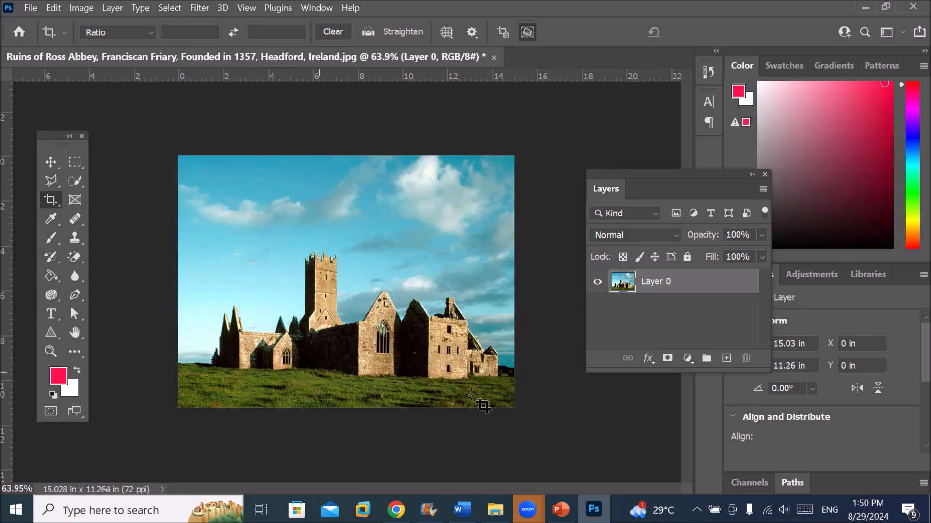
Step: Straighten the photo with the Crop tool by drawing a line across the grass below the abbey
left_click(57, 202)
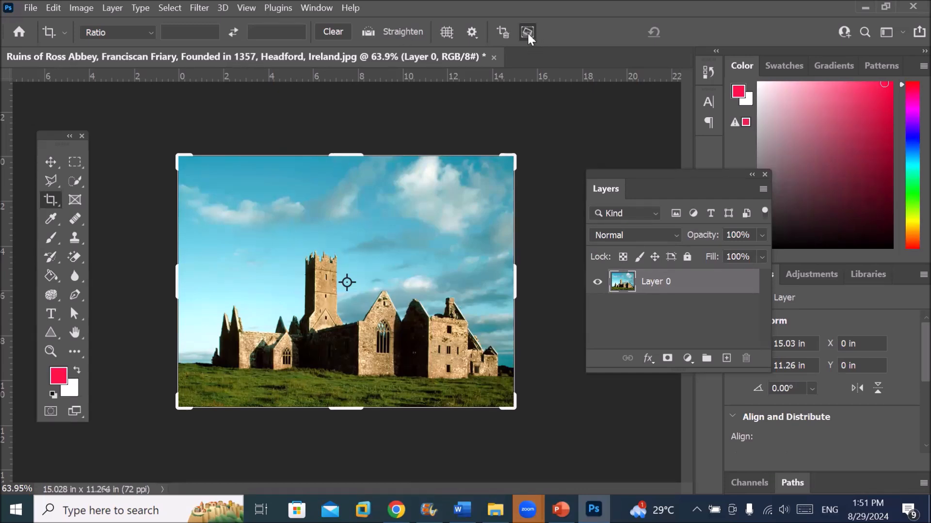
left_click(403, 32)
left_click_drag(504, 390, 218, 371)
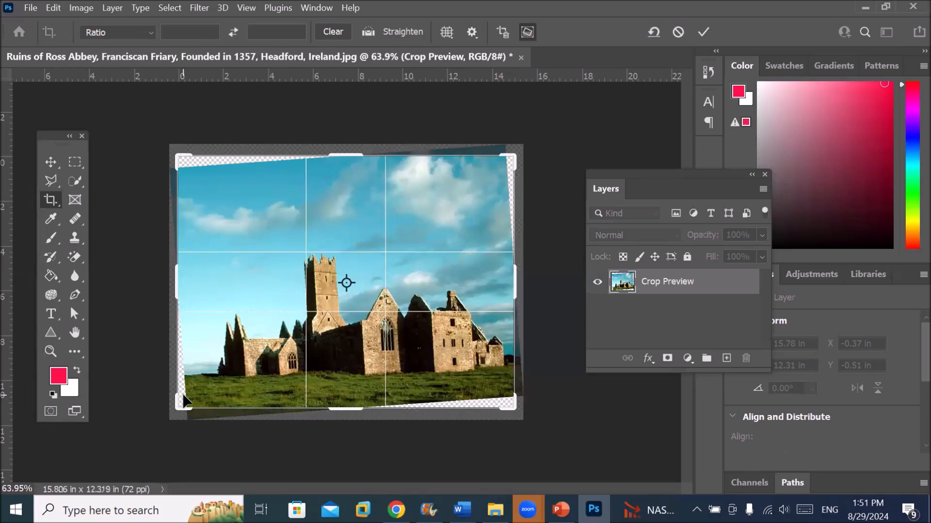
Step: Compare the straightened crop with Content-Aware off and on, and apply it with Content-Aware enabled
left_click(528, 30)
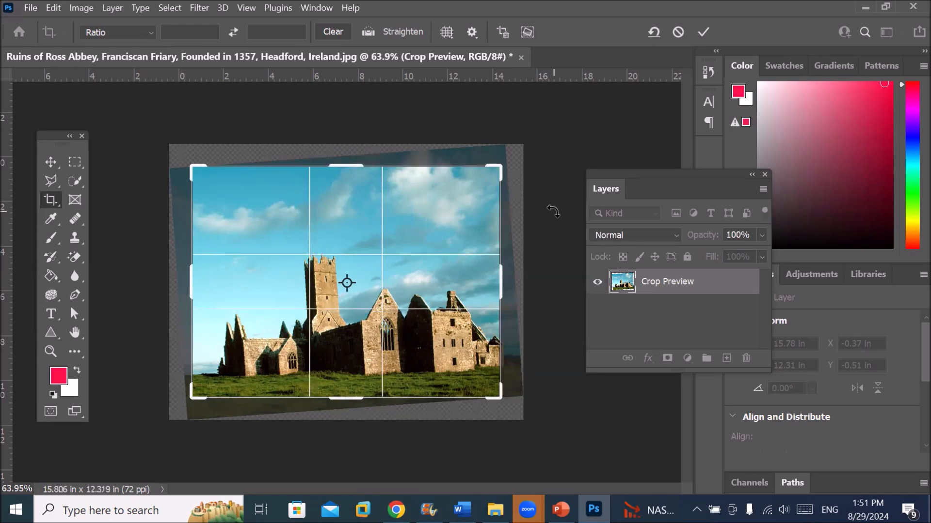
left_click(528, 29)
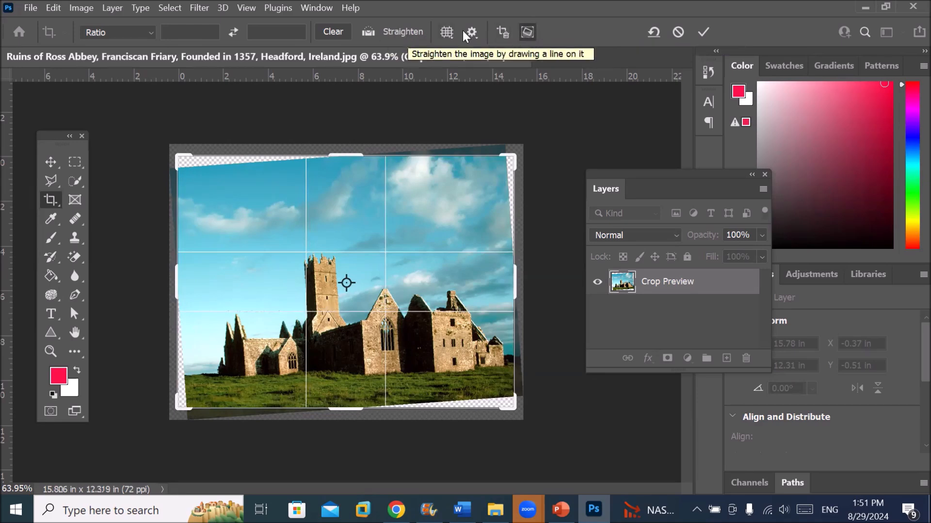
left_click(703, 32)
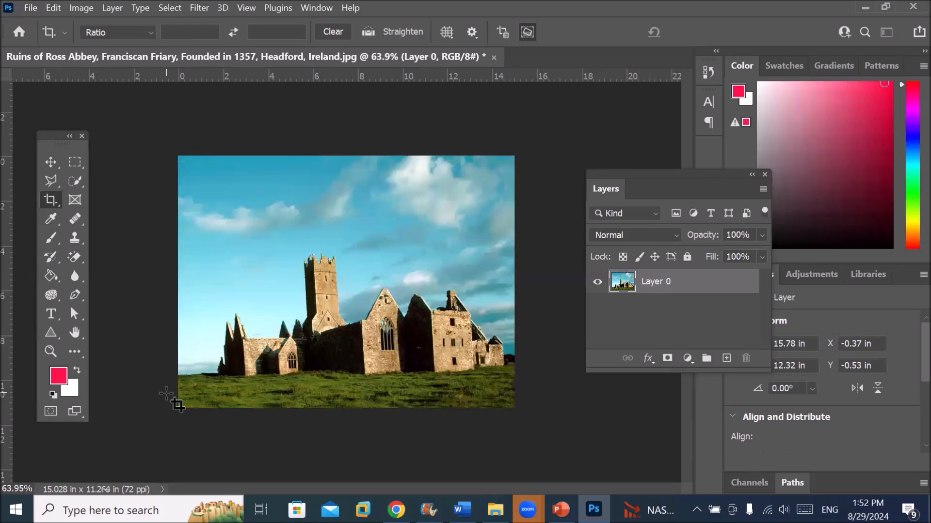
Step: View the Crop tool's variants, keep the Crop tool, and close the Ruins of Ross Abbey photo without saving
right_click(51, 199)
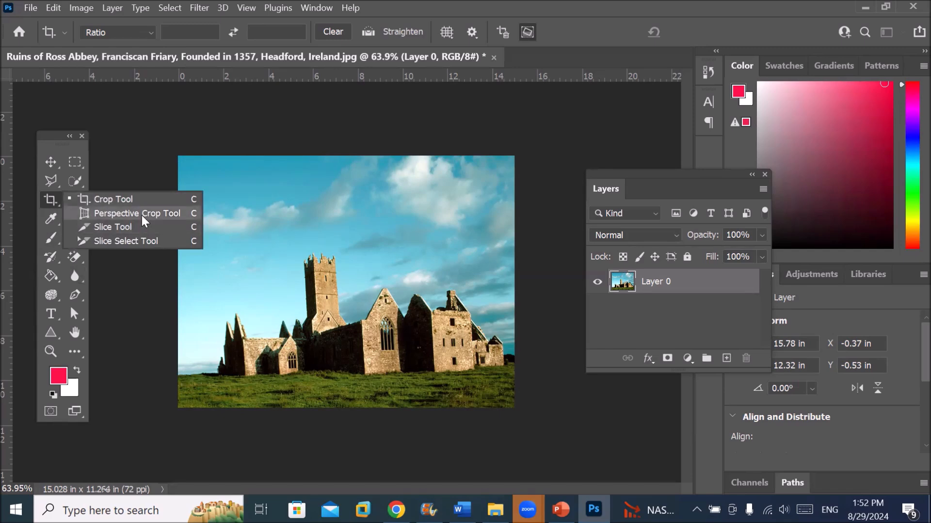
left_click(47, 199)
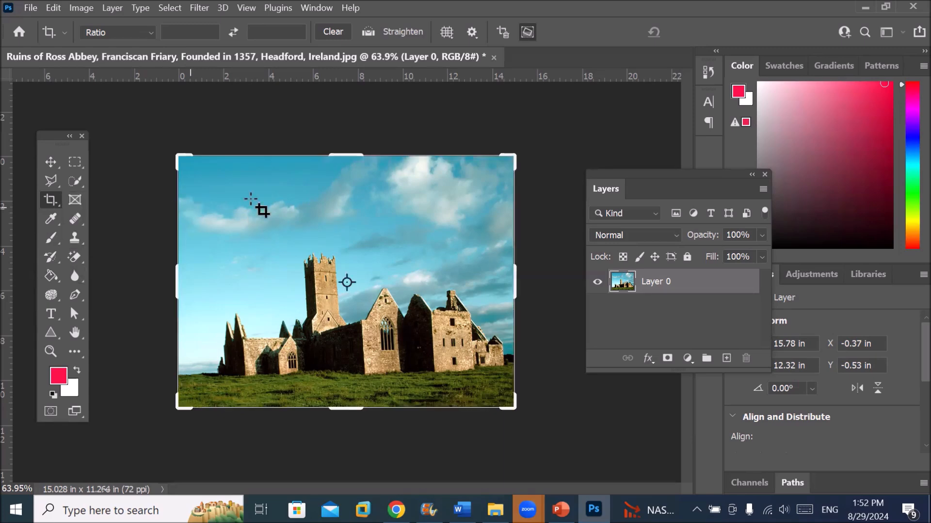
left_click(494, 57)
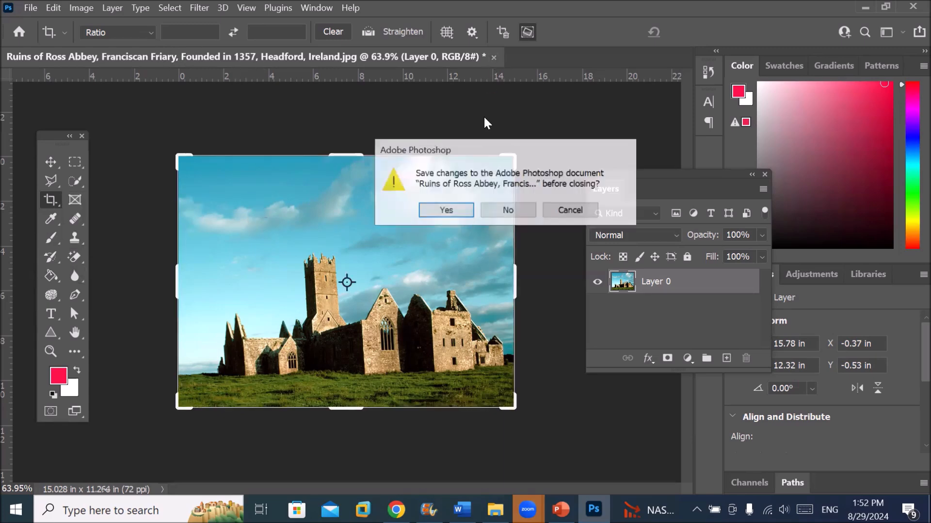
left_click(506, 211)
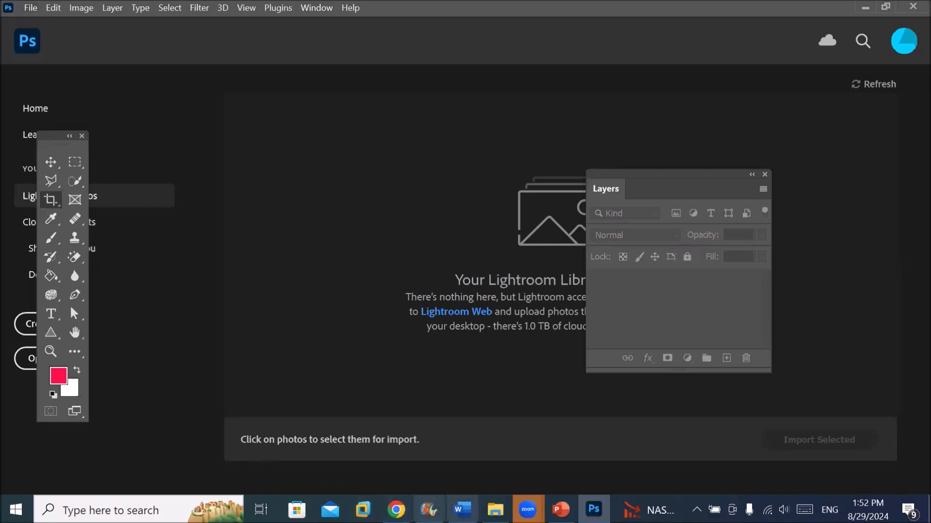
Step: Switch to File Explorer and go from the BlueSKY folder up to the Images folder
left_click(495, 510)
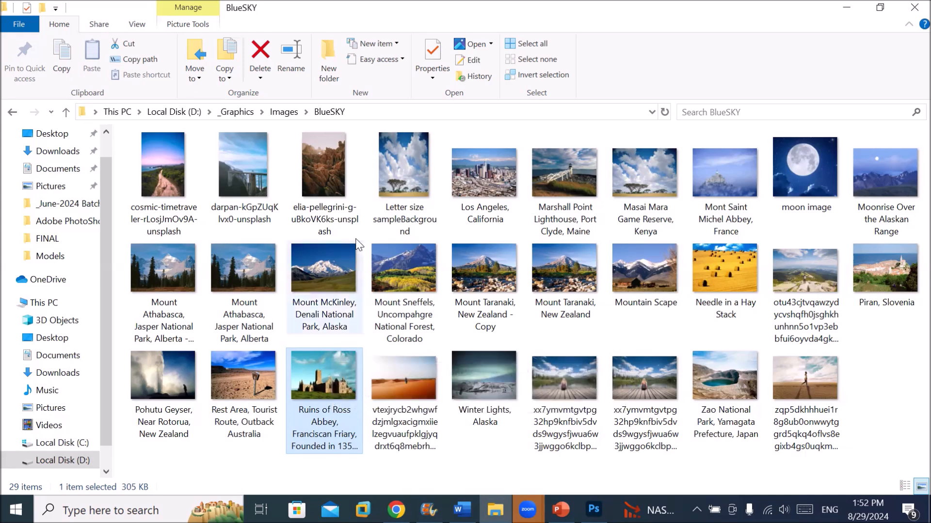
left_click(284, 112)
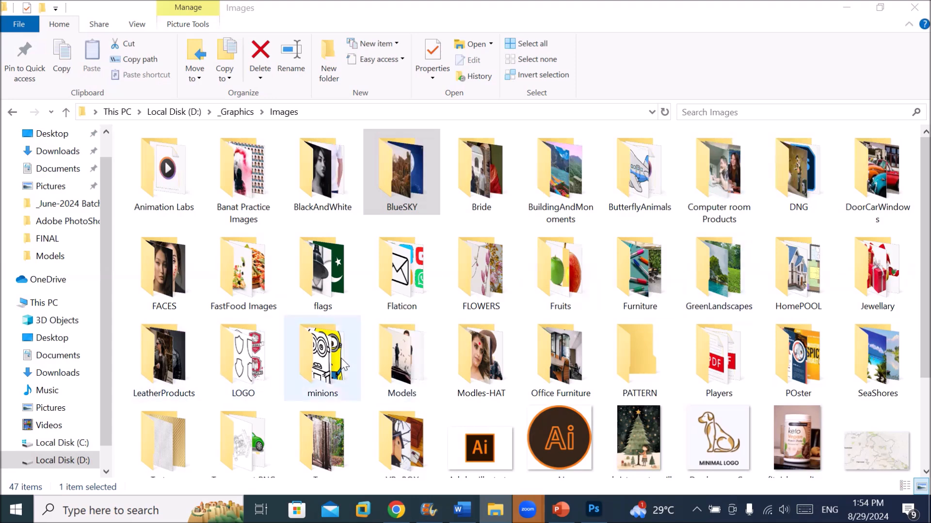
Step: Open Notice, Book (1), Book (2) and Book (3) from the Adobe PhotoShop\LABS\PerspectiveLab folder in Photoshop
left_click(228, 112)
double_click(403, 193)
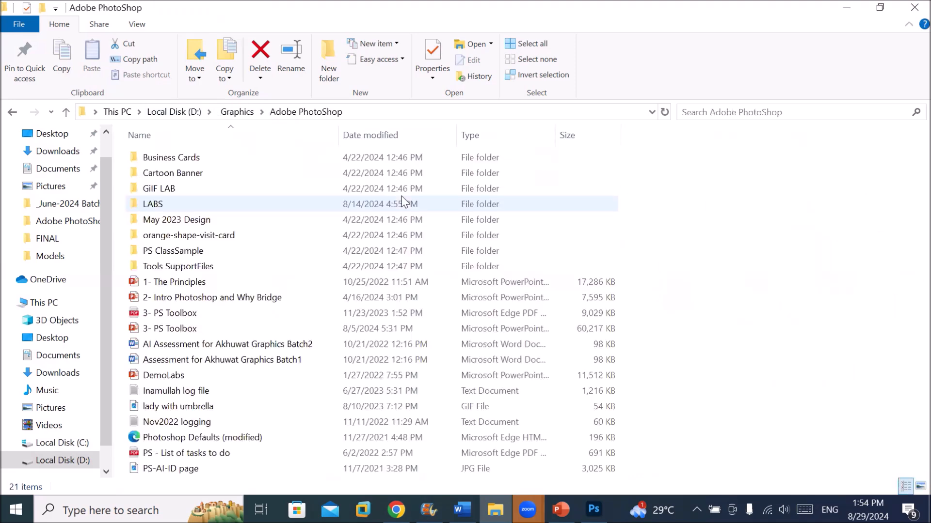
left_click(189, 203)
double_click(189, 204)
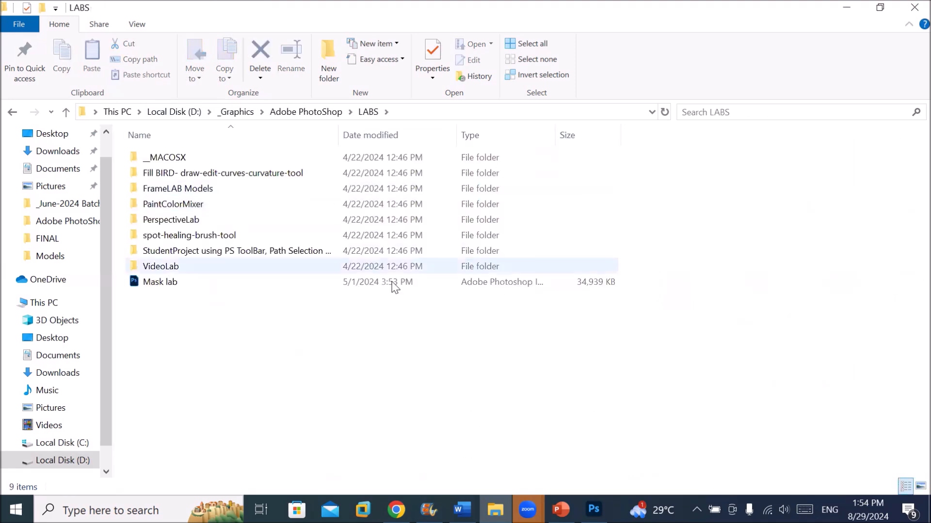
double_click(222, 222)
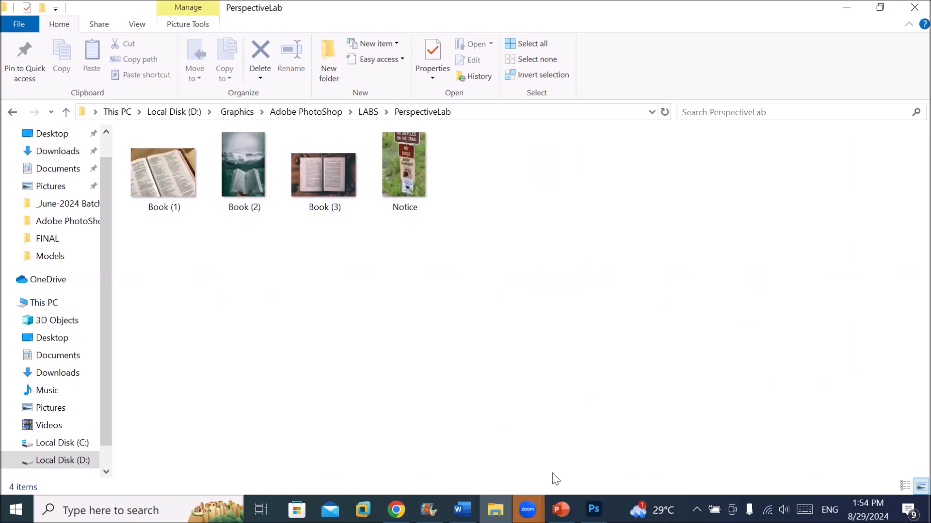
left_click(594, 510)
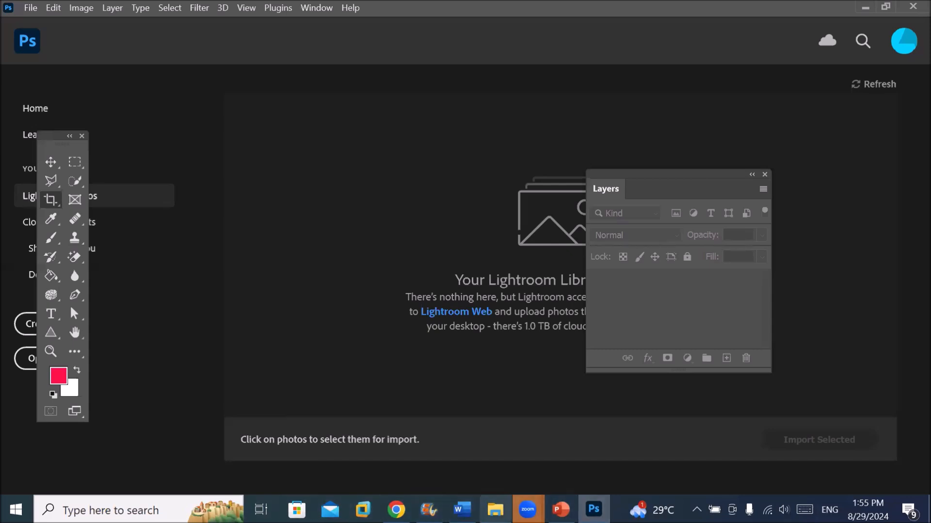
left_click_drag(148, 236, 367, 50)
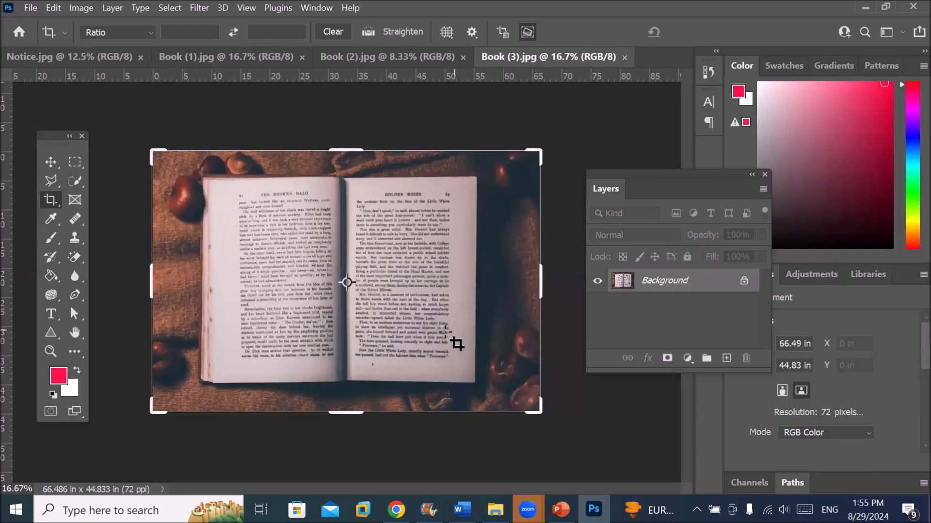
Step: Outline the left page's text block in Book (3) with four corners of the Perspective Crop Tool
scroll(375, 331, "up", 1)
scroll(375, 331, "up", 3)
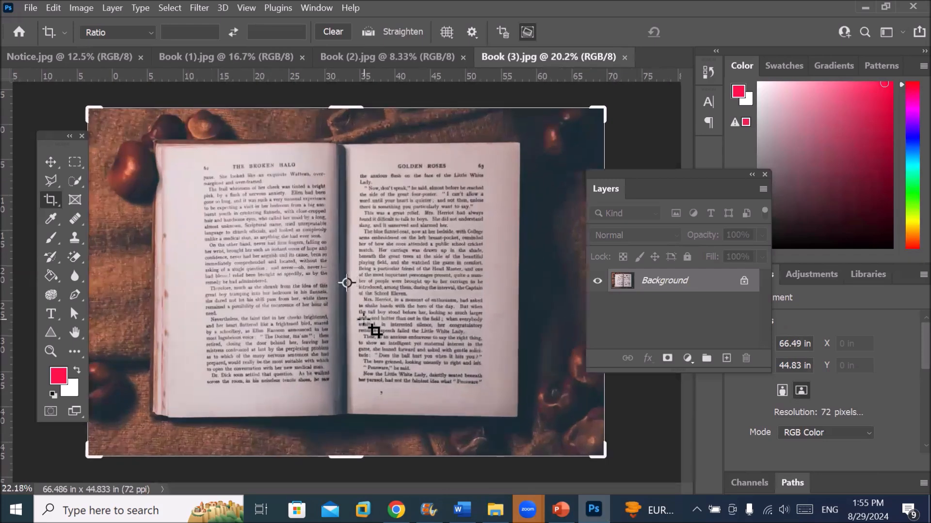
scroll(423, 359, "up", 1)
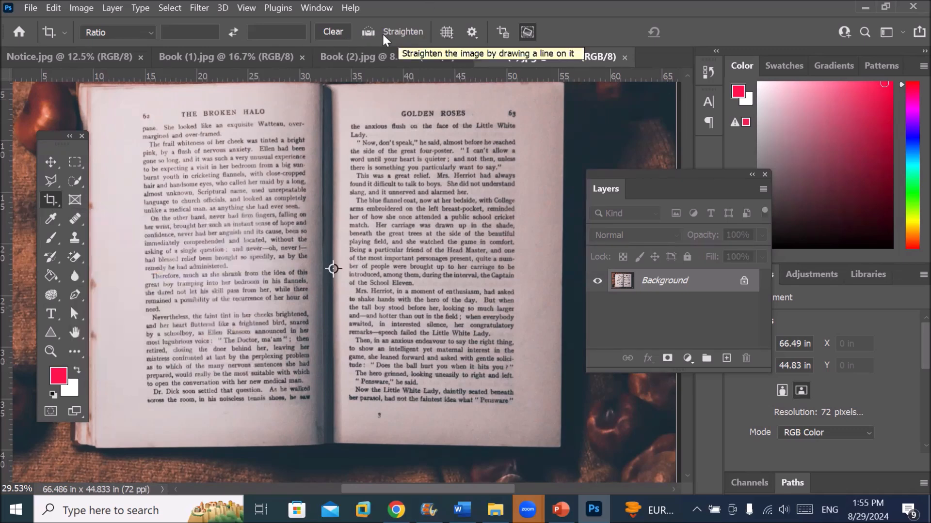
right_click(51, 200)
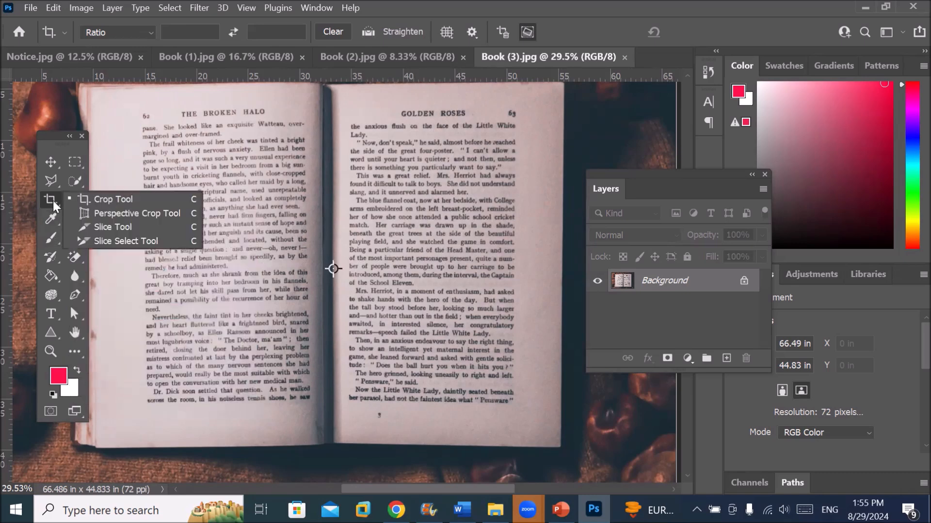
left_click(130, 216)
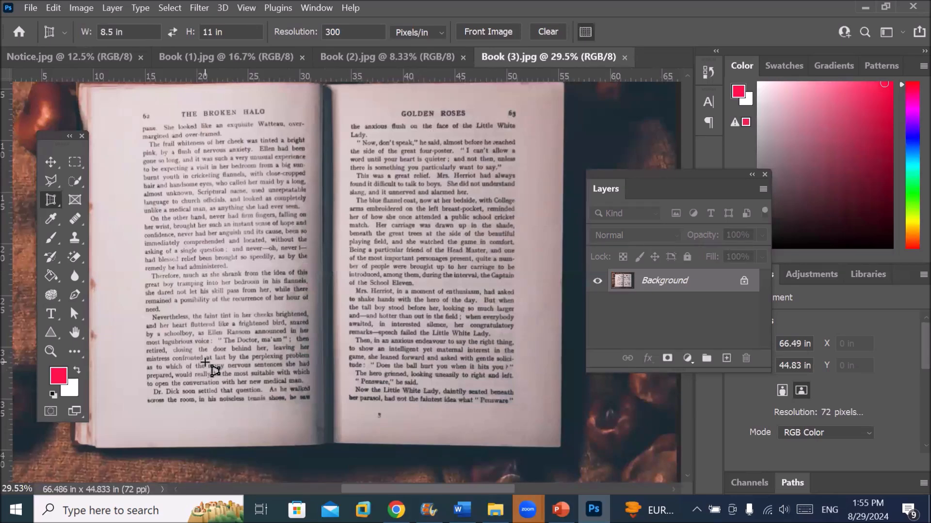
left_click(65, 31)
left_click(65, 31)
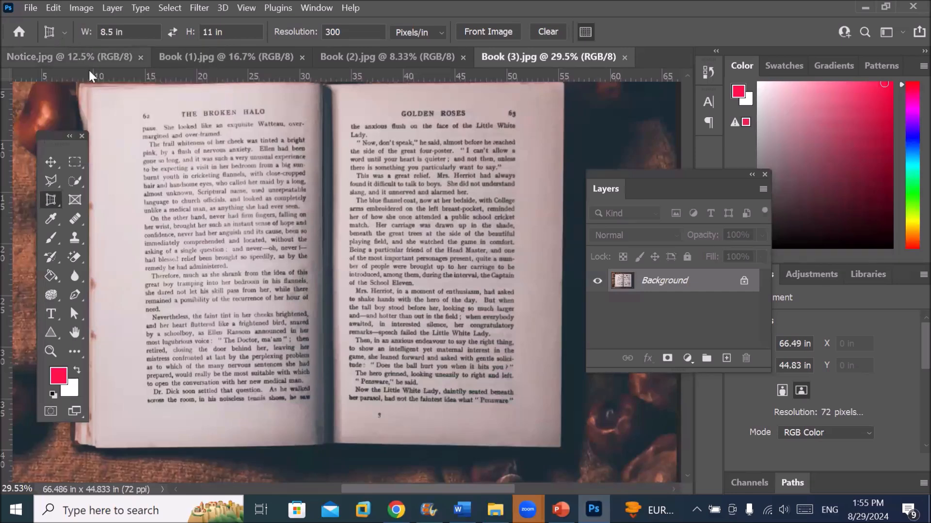
left_click(137, 125)
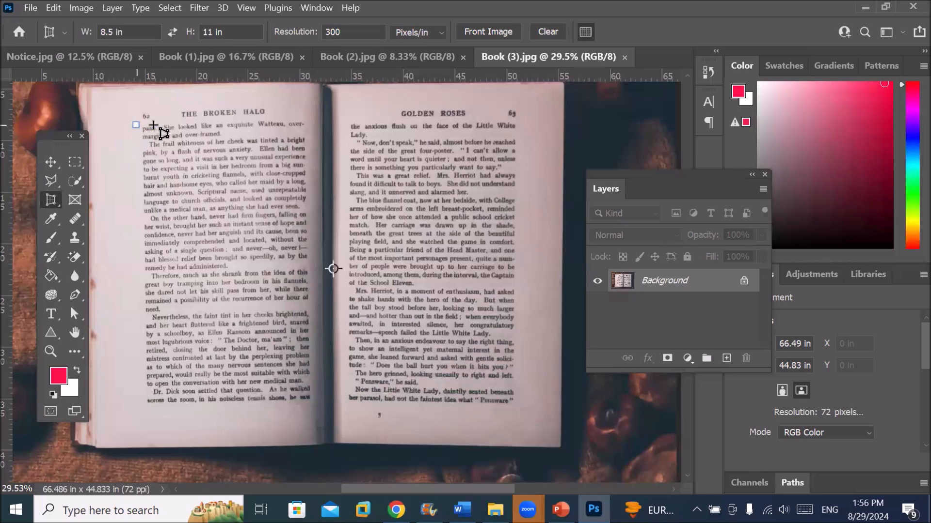
left_click(308, 117)
left_click(312, 407)
left_click(136, 402)
left_click_drag(136, 402, 144, 408)
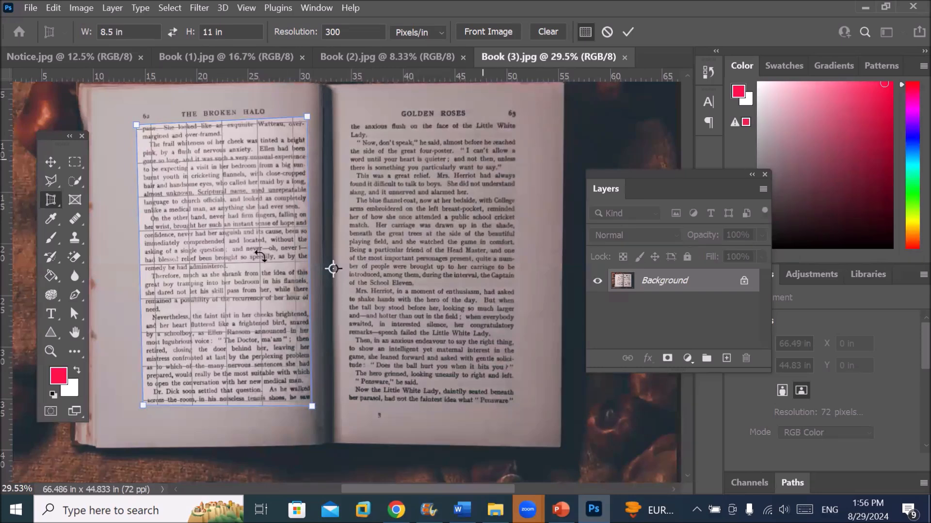
Step: Compare the perspective crop with its grid hidden and shown, and apply the crop to Book (3) with the grid on
left_click(586, 36)
left_click(586, 36)
left_click(586, 36)
left_click(586, 36)
left_click(586, 36)
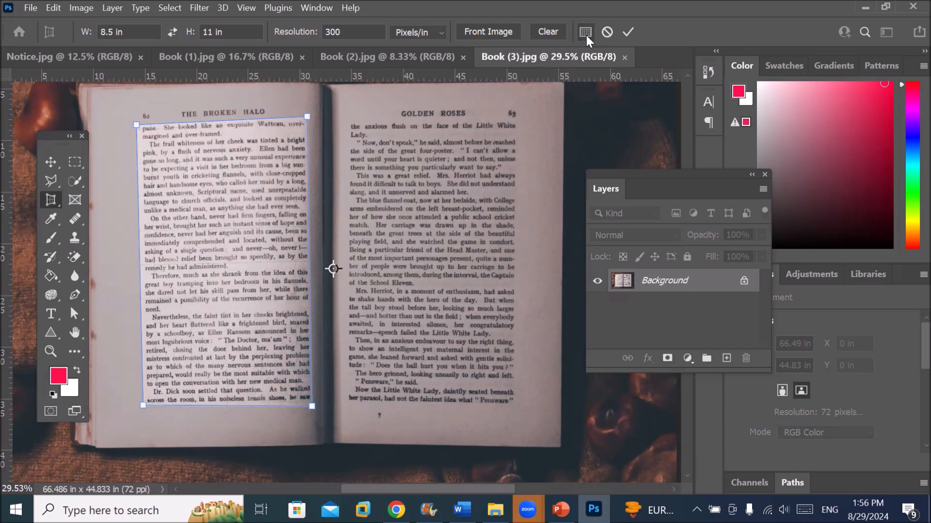
left_click(586, 36)
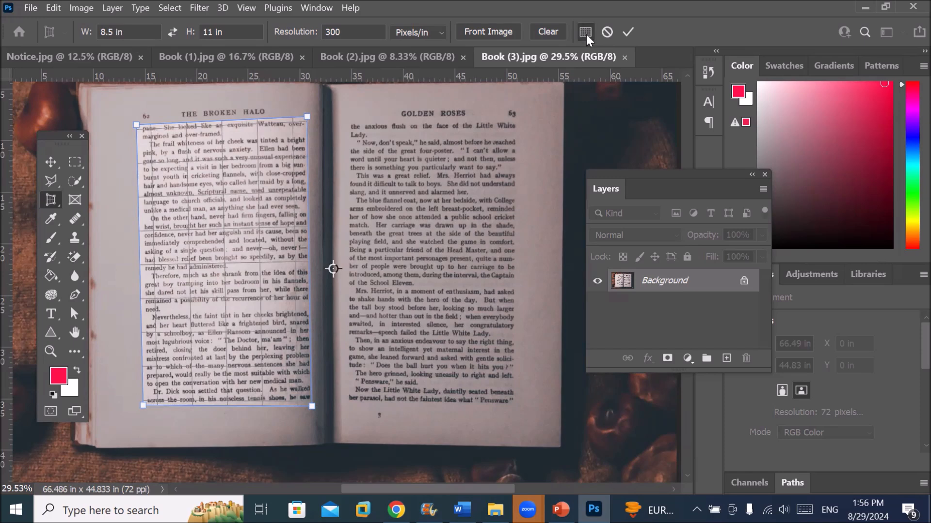
left_click(586, 33)
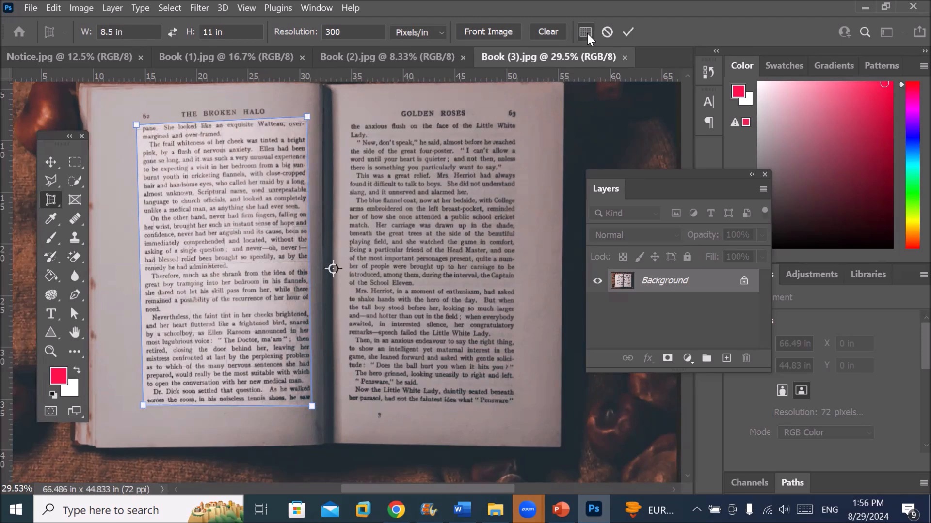
left_click(586, 33)
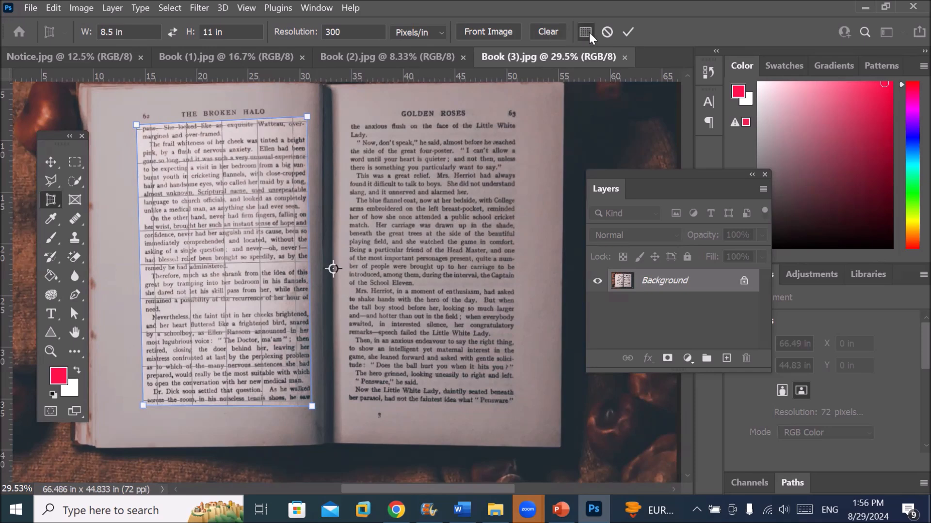
left_click(628, 32)
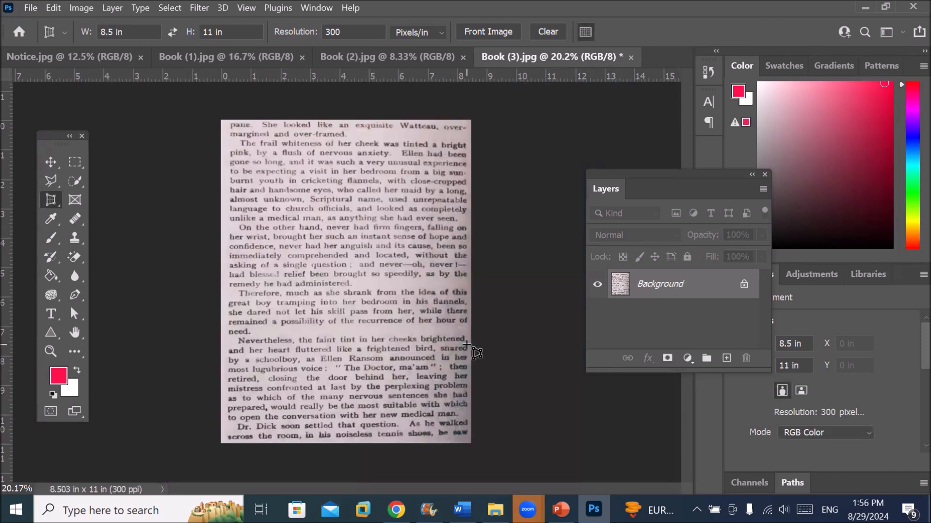
Step: Perspective-crop Book (2) to the slanted passage at mid-height on the right page, starting with "His fingers had been so stiff"
left_click(352, 56)
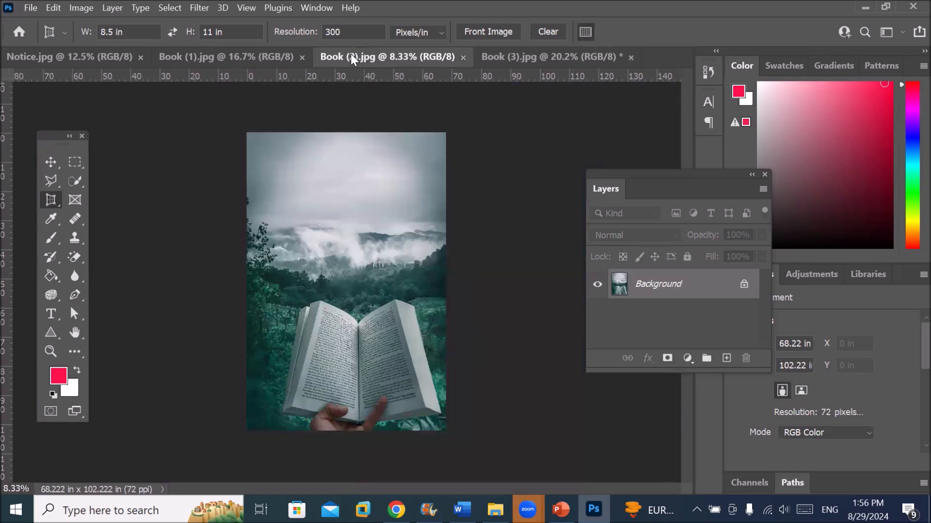
scroll(391, 459, "up", 3)
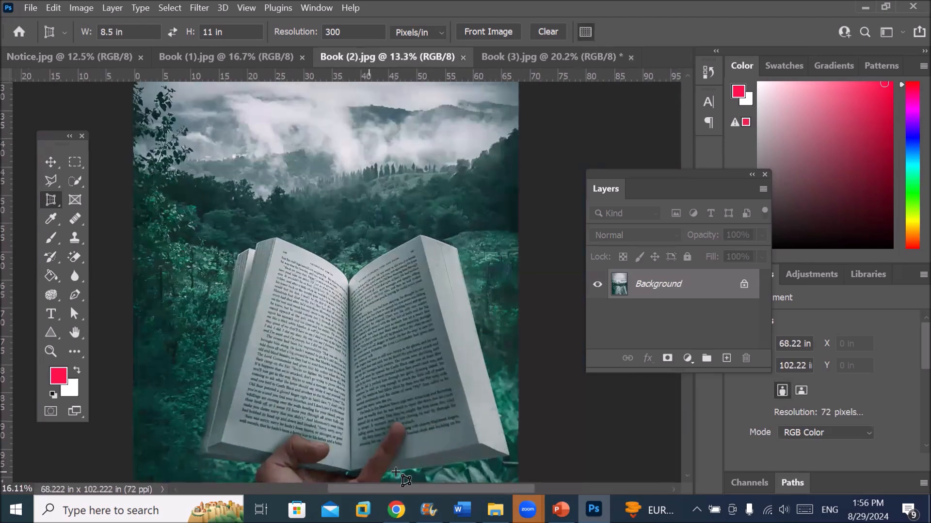
scroll(395, 472, "up", 2)
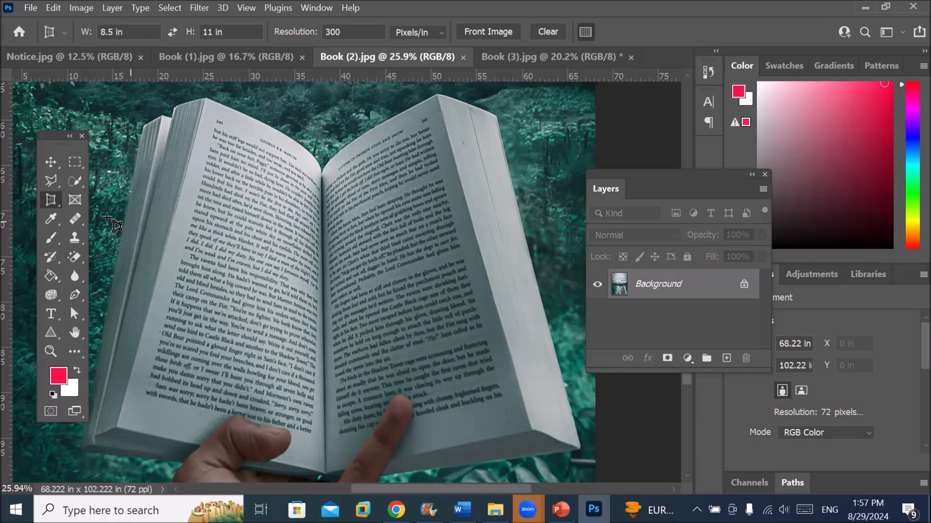
right_click(51, 199)
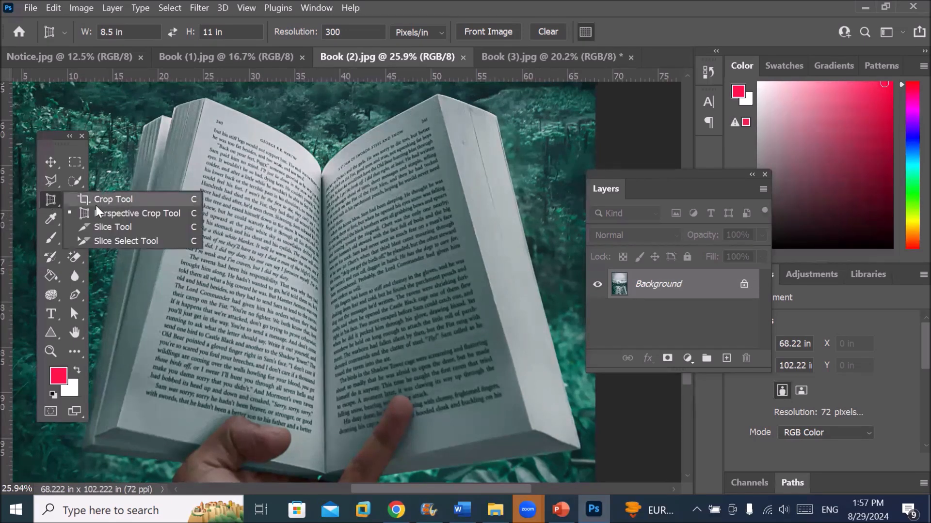
left_click(136, 215)
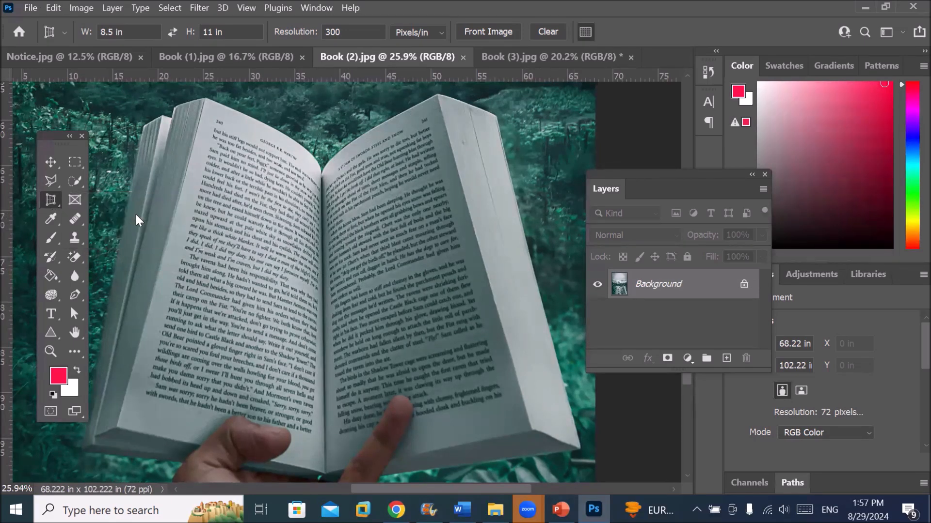
left_click(325, 306)
left_click(467, 253)
left_click(491, 339)
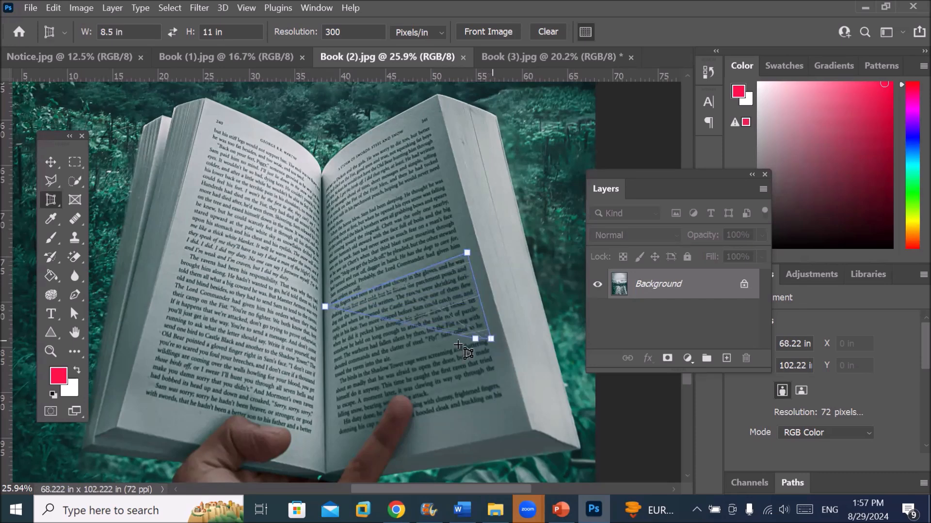
left_click(332, 380)
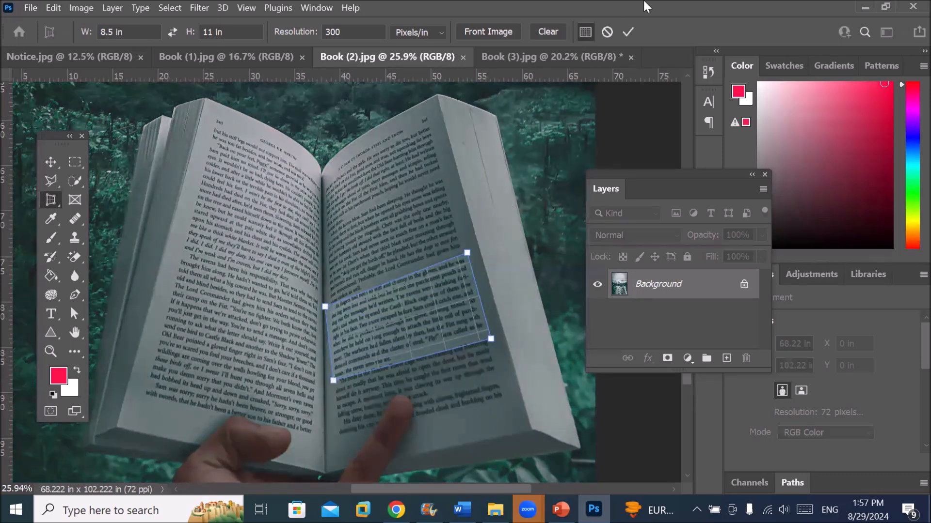
left_click(628, 32)
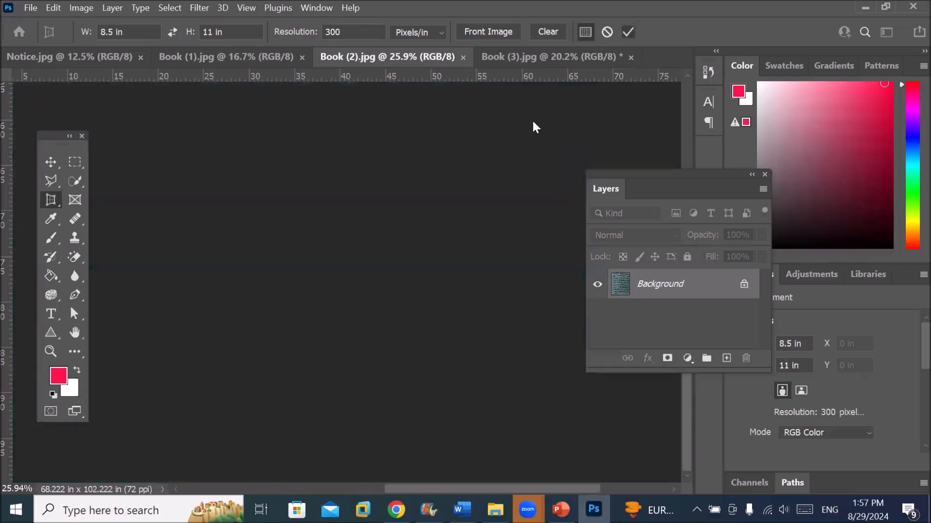
scroll(120, 104, "down", 4)
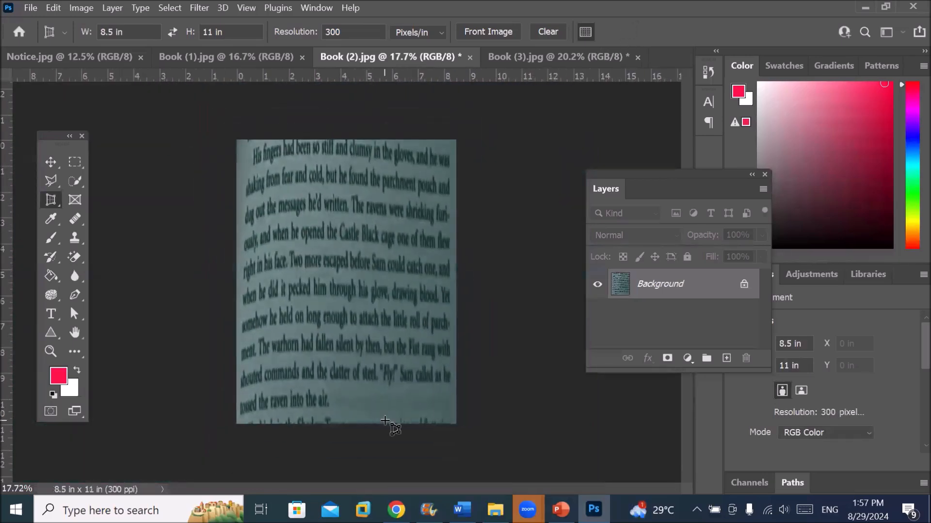
scroll(324, 306, "up", 3)
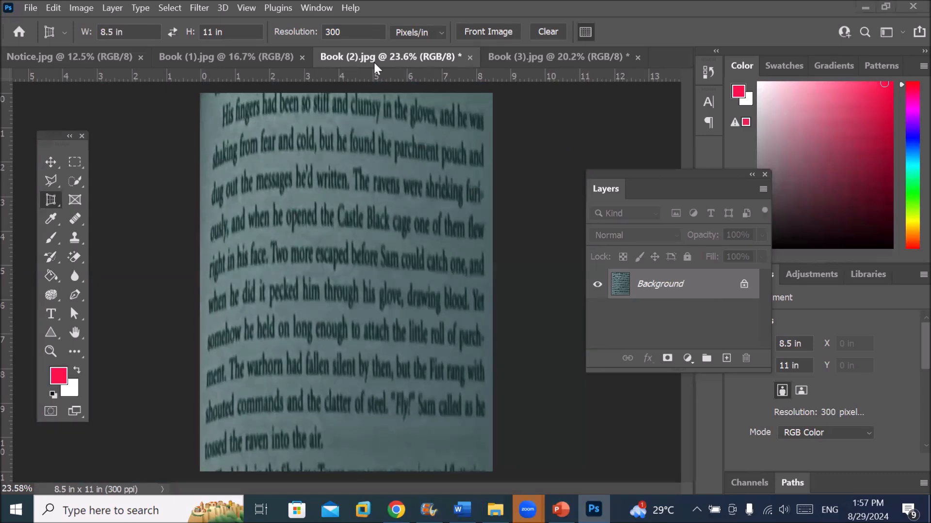
Step: Perspective-crop Book (1) to the slanted two-column text area starting at the Psalm 25 heading on the right page
left_click(242, 57)
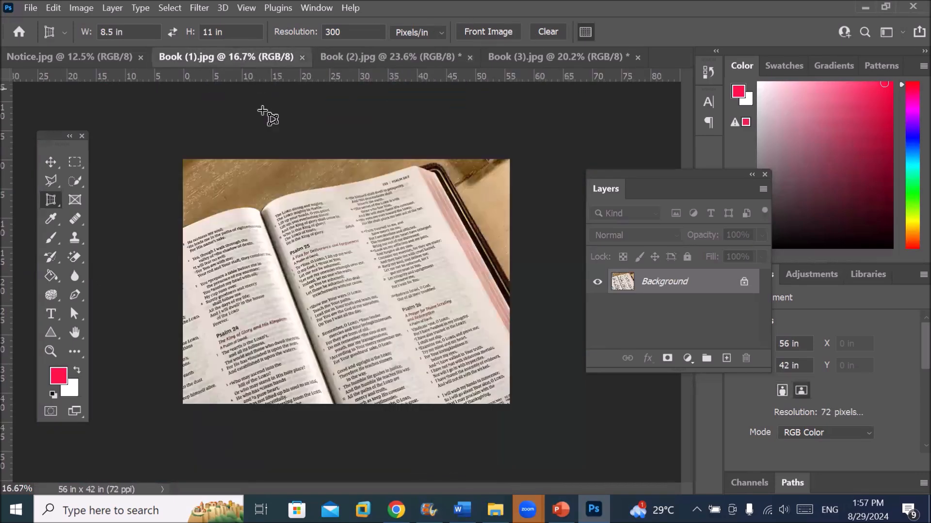
scroll(368, 364, "up", 3)
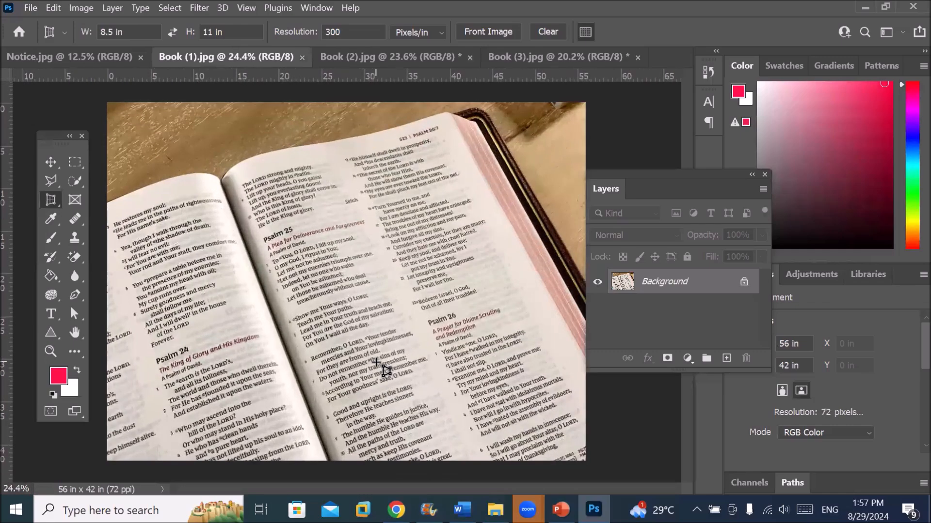
scroll(377, 364, "up", 1)
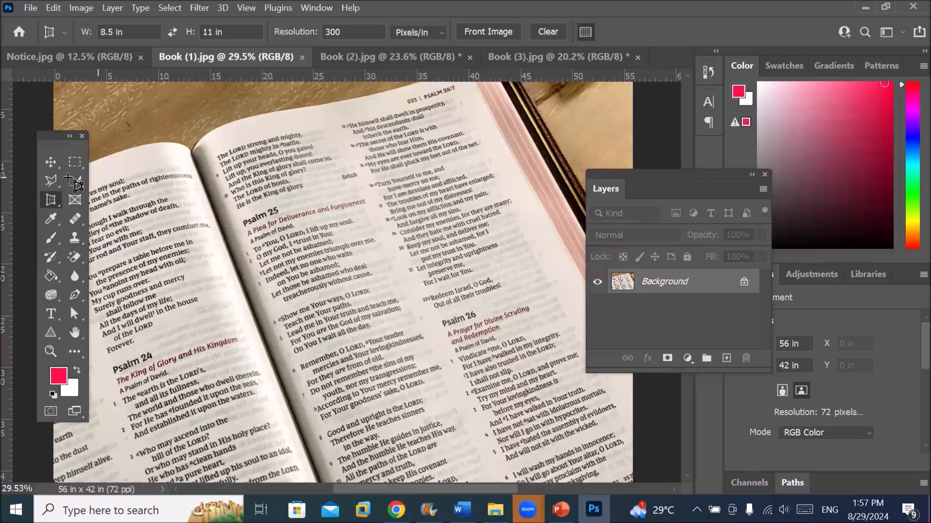
left_click(231, 221)
left_click(297, 192)
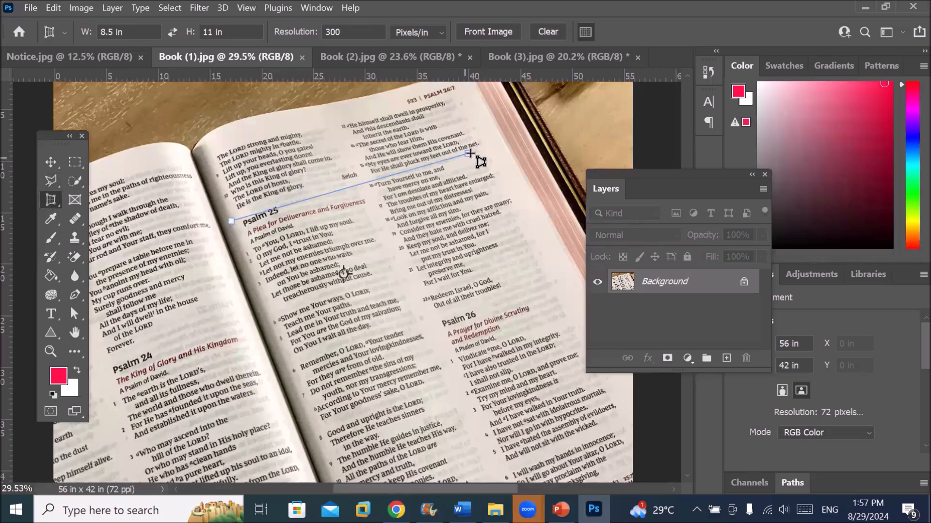
left_click(490, 144)
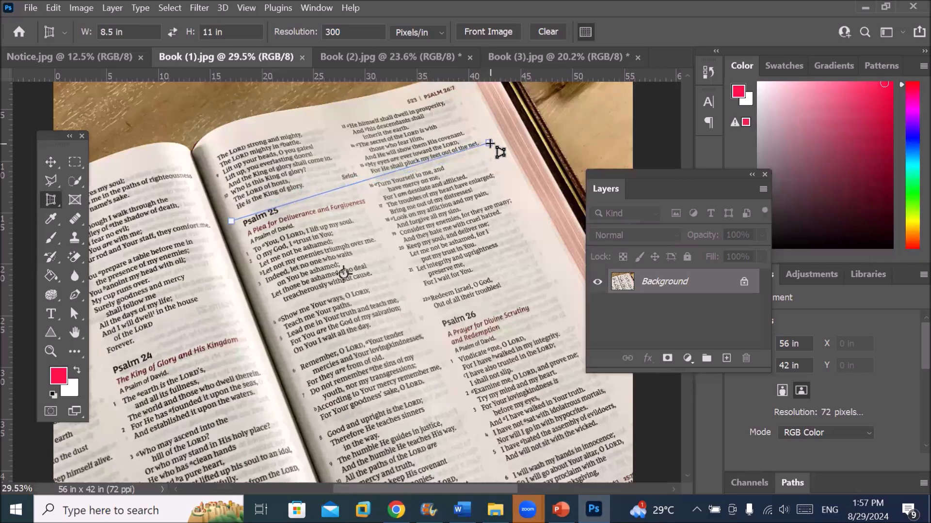
left_click(523, 253)
left_click(543, 256)
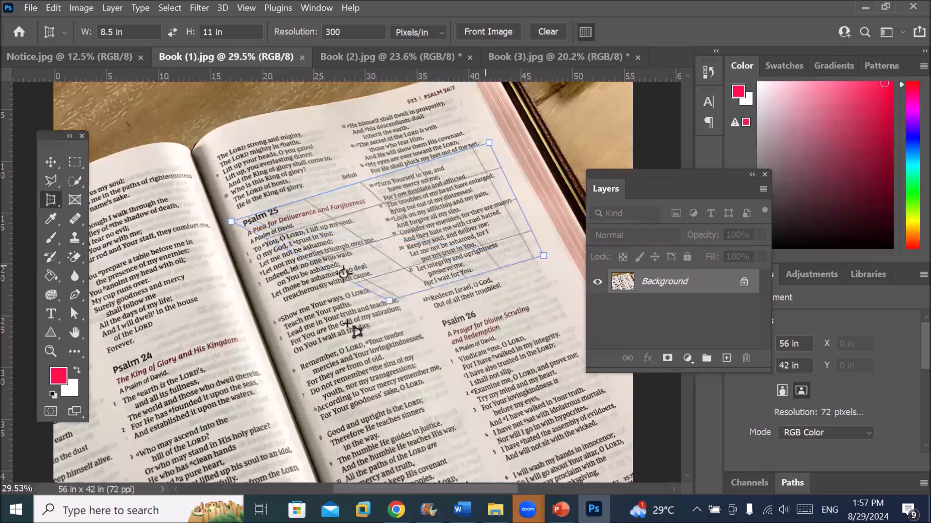
left_click(287, 360)
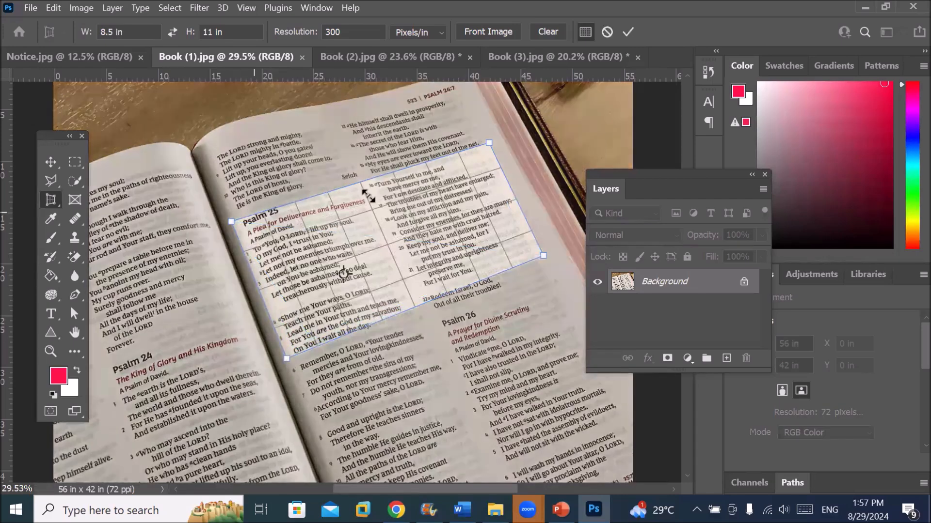
left_click(628, 32)
scroll(333, 241, "down", 3)
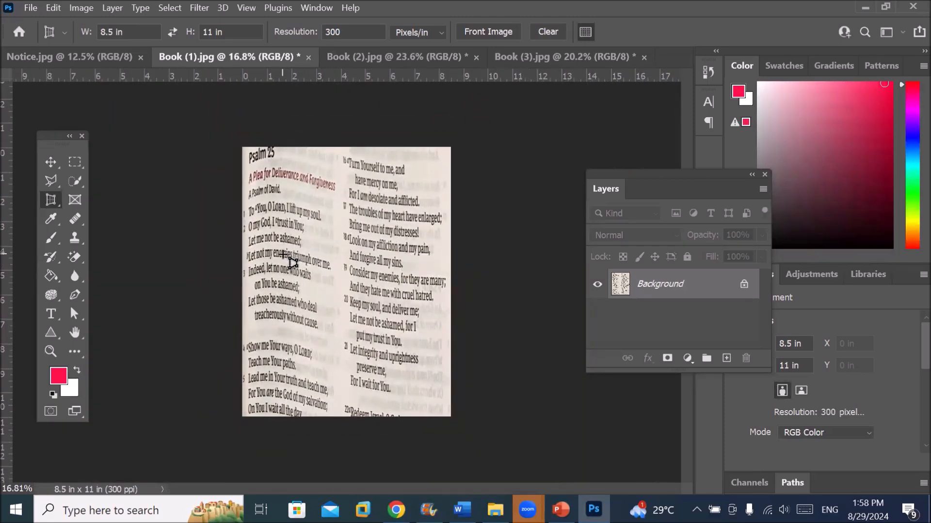
Step: In Notice.jpg, start a perspective crop outline around the white "Aggressive bear" notice, placing the first corner at the sheet's top-left corner
left_click(59, 55)
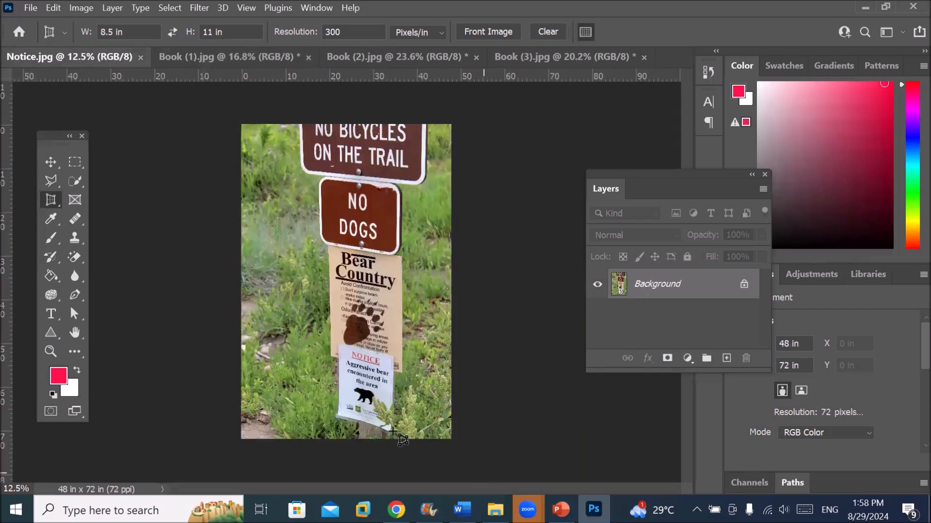
scroll(371, 425, "up", 5)
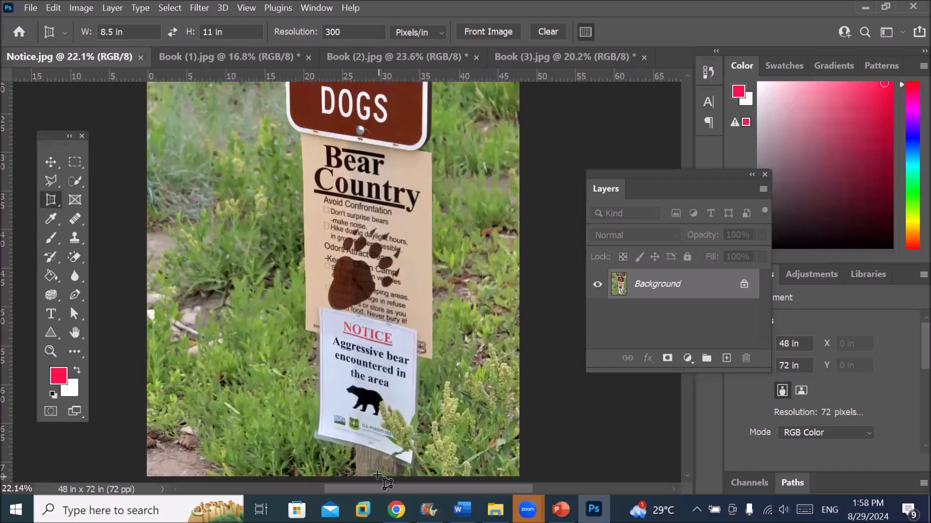
scroll(380, 473, "up", 2)
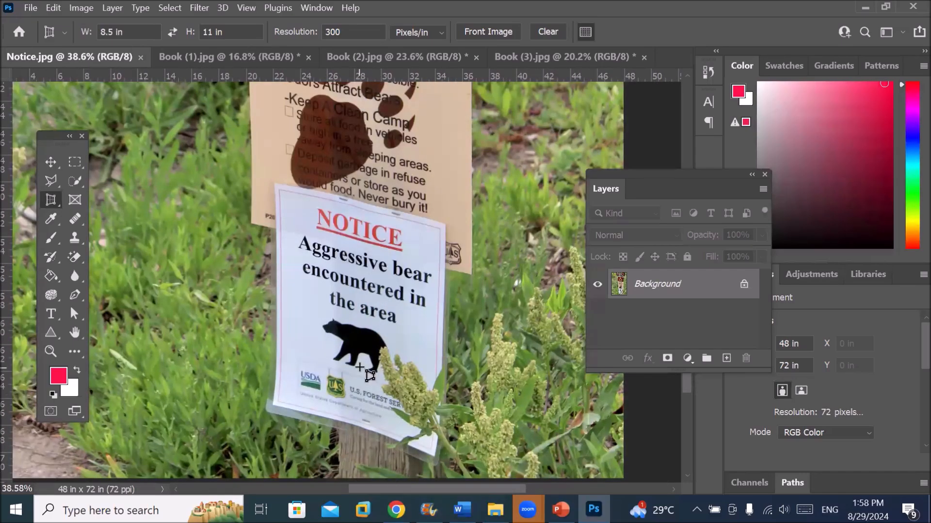
scroll(358, 367, "down", 4)
scroll(373, 407, "down", 1)
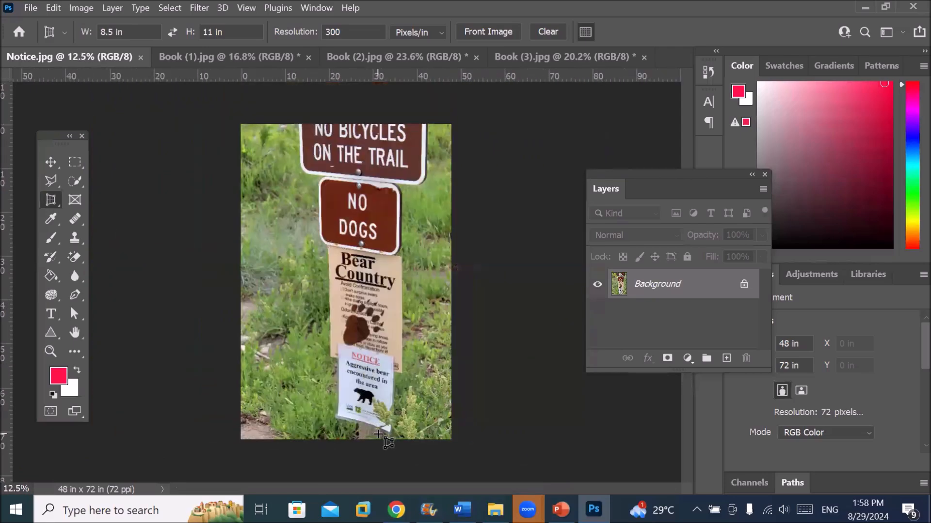
scroll(380, 446, "up", 3)
scroll(371, 452, "up", 2)
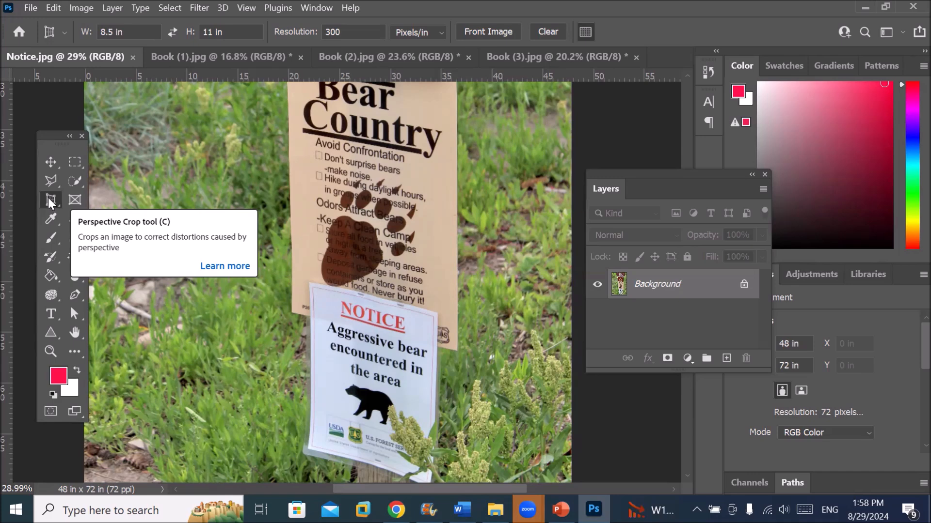
left_click(308, 282)
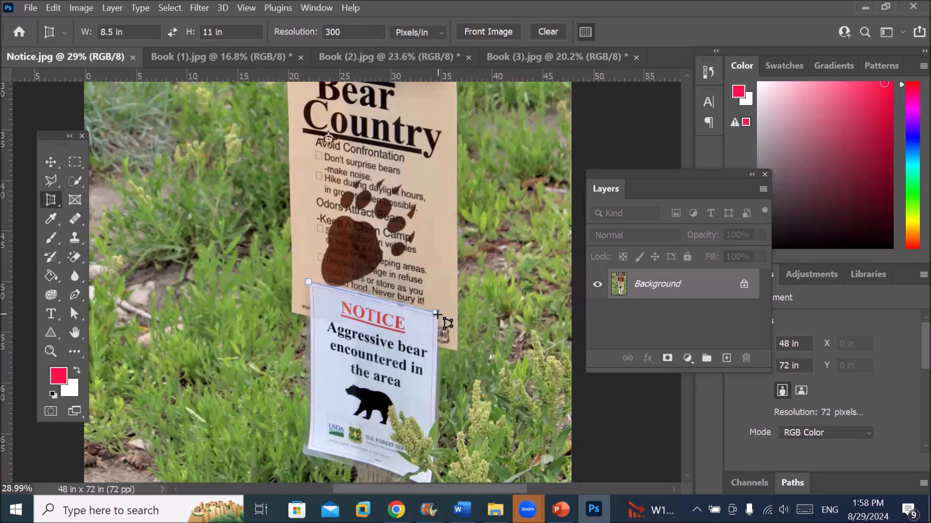
Step: Perspective-crop the photo to the white bear notice sheet's four corners at 8.5 × 11 in and 300 pixels/in
left_click(437, 314)
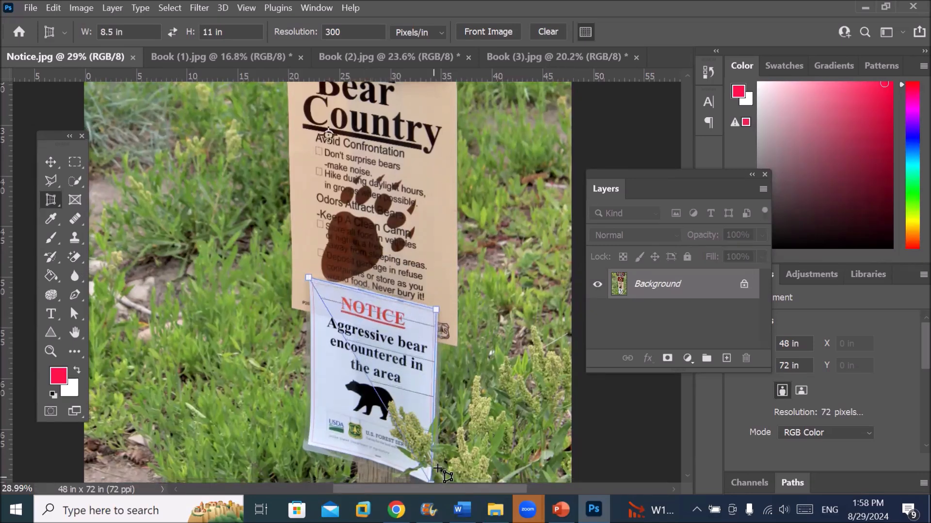
left_click(314, 441)
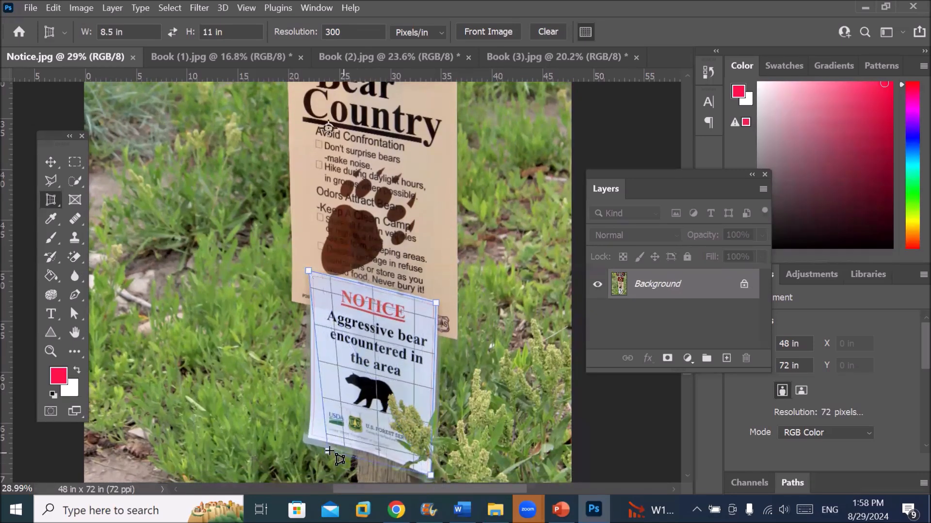
left_click_drag(317, 442, 312, 441)
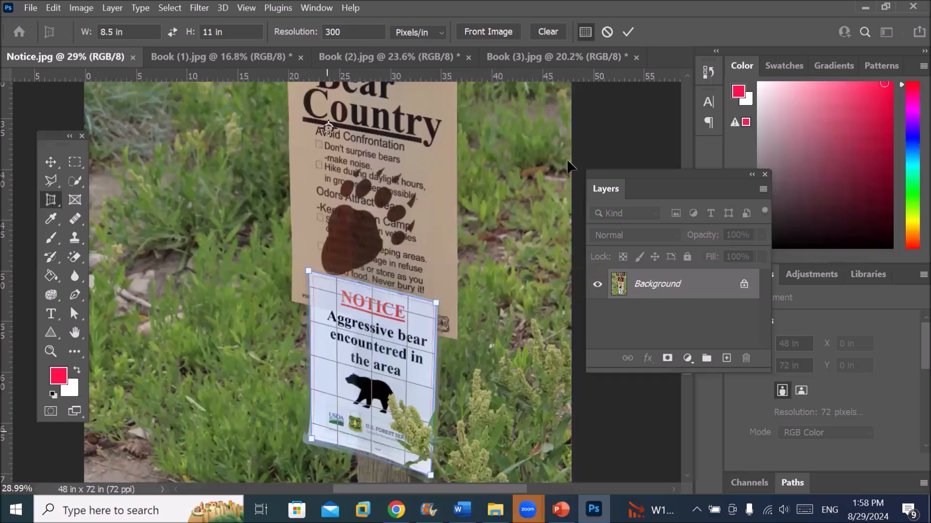
left_click(627, 33)
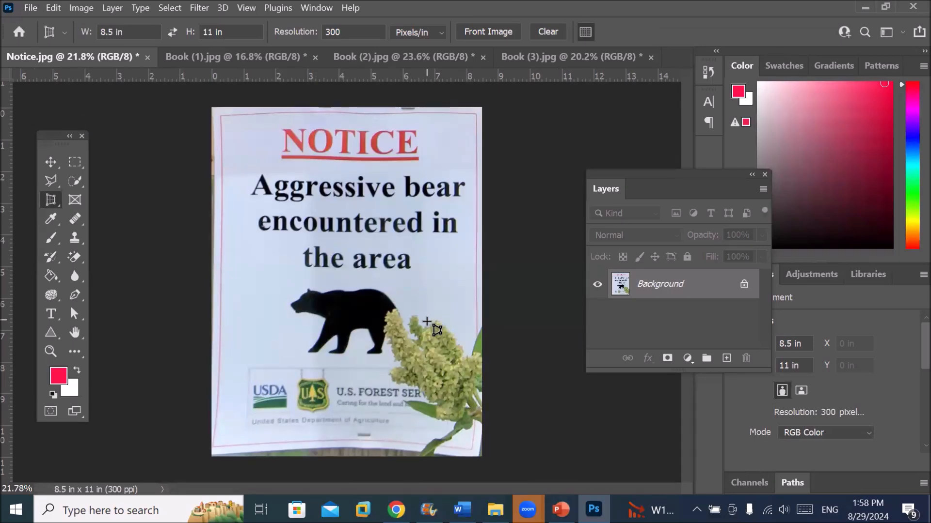
Step: Switch to the Slice Tool and close Notice.jpg, Book (1).jpg, Book (3).jpg and Book (2).jpg without saving their changes
right_click(50, 200)
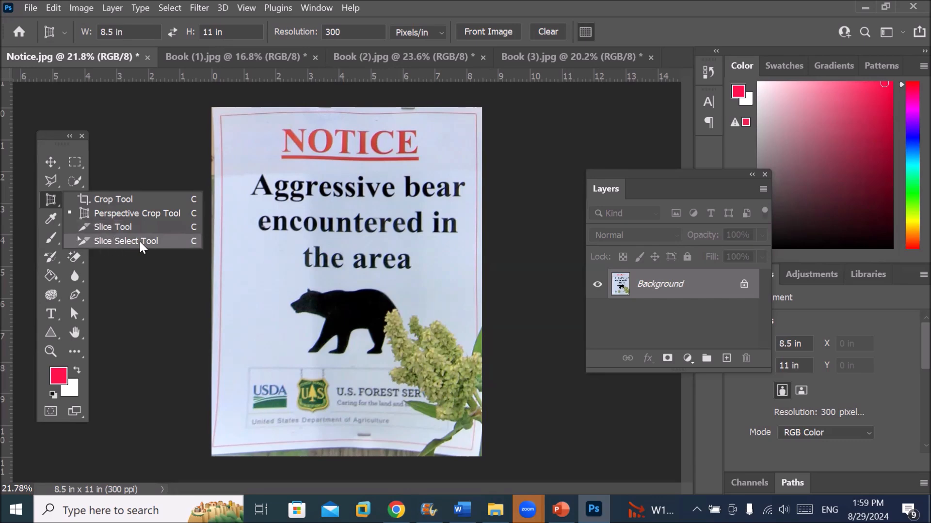
left_click(116, 227)
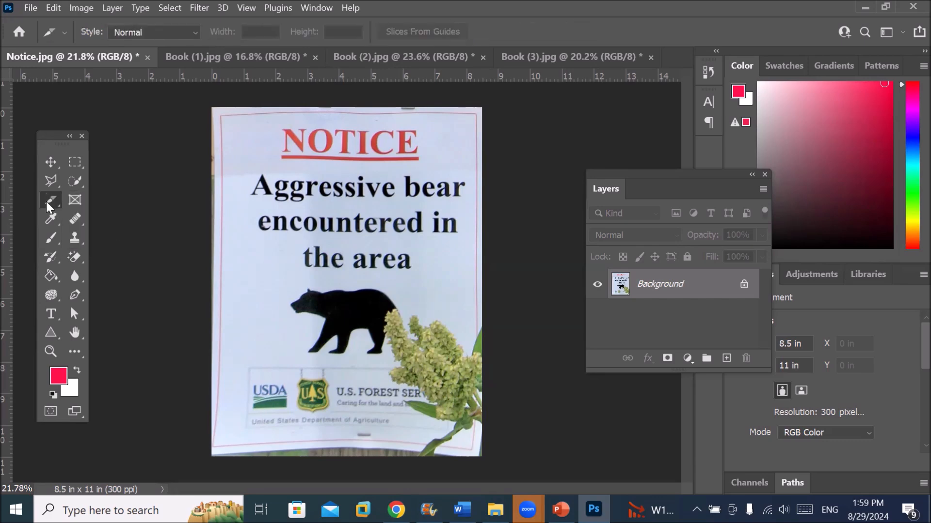
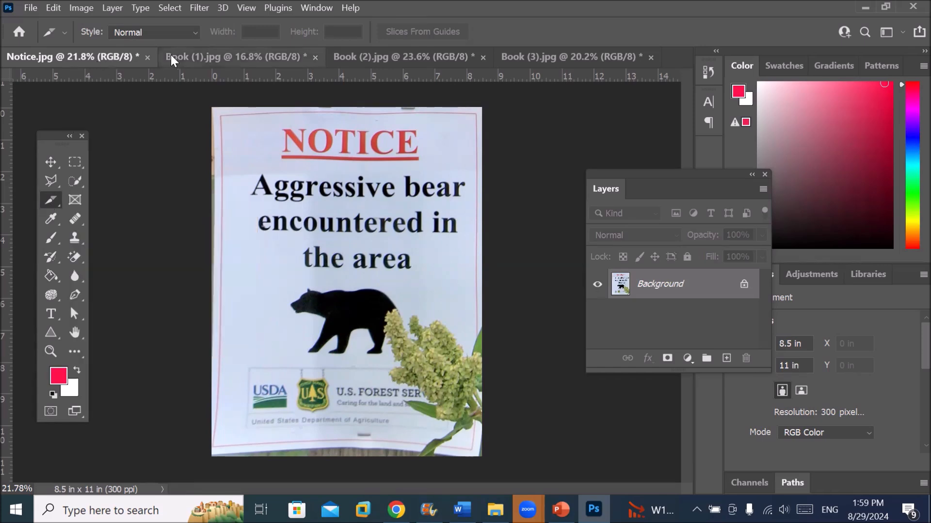
left_click(147, 58)
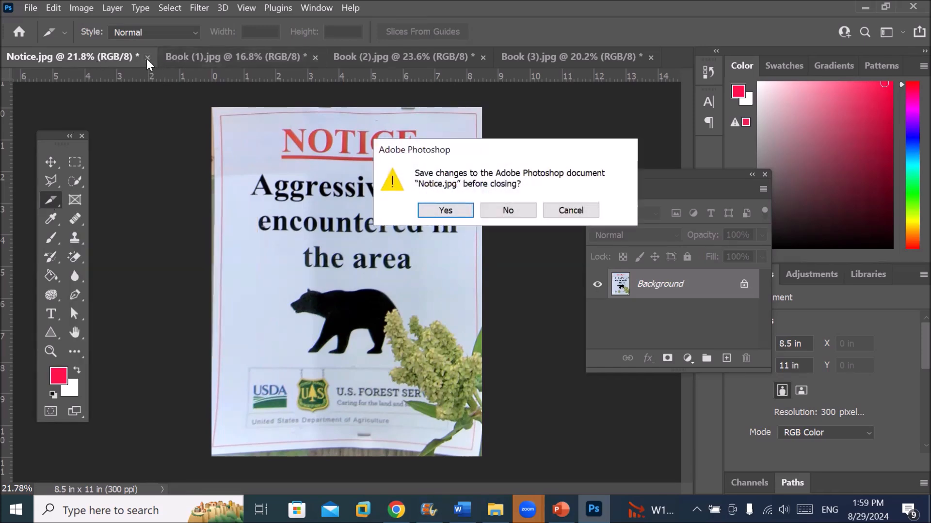
left_click(508, 211)
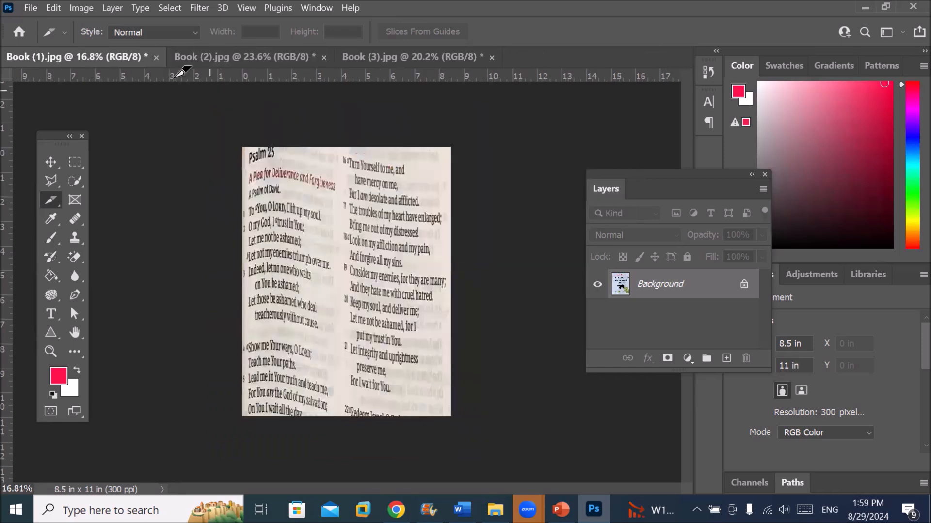
left_click(156, 57)
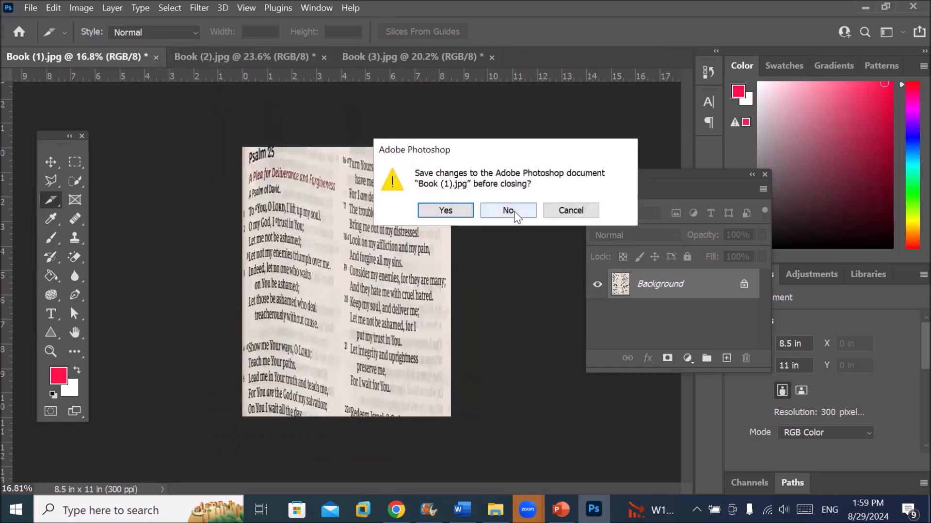
left_click(509, 211)
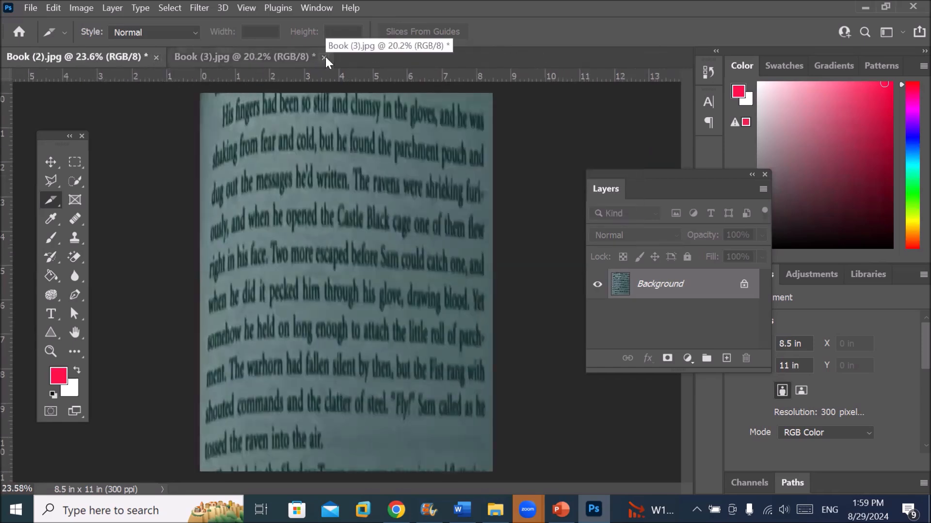
left_click(319, 59)
left_click(324, 57)
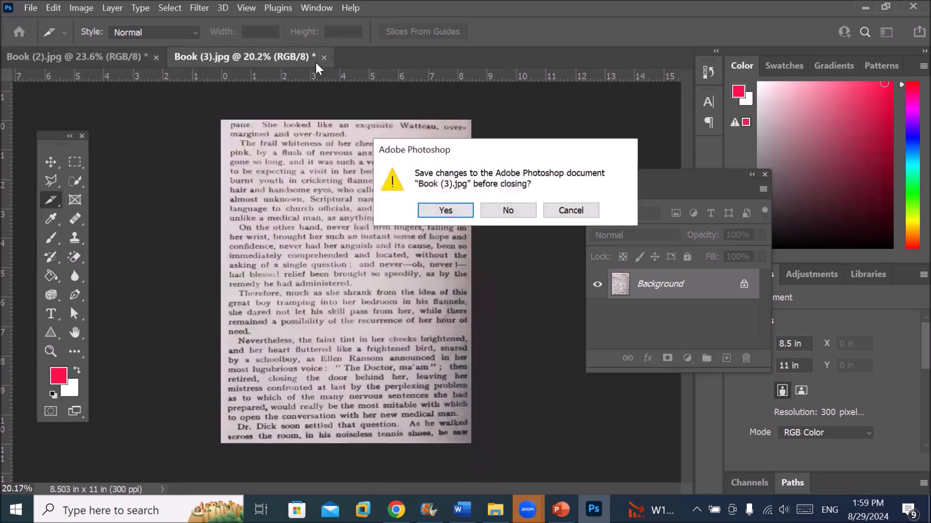
left_click(509, 210)
left_click(156, 58)
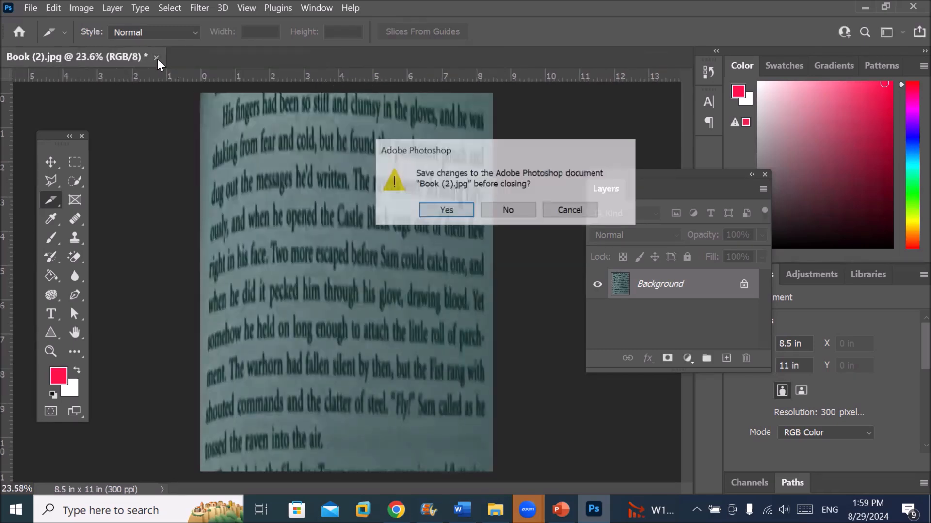
left_click(508, 211)
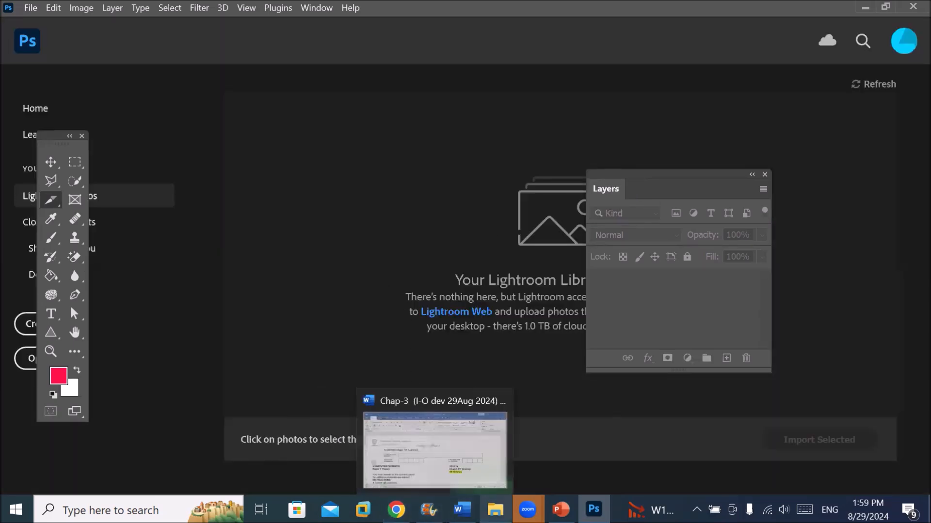
Step: In File Explorer, find linkedin-sales-solutions-Jk3u514GJes-unsplash in D:\_Graphics\Images\Computer room Products and open it in Photoshop
left_click(495, 509)
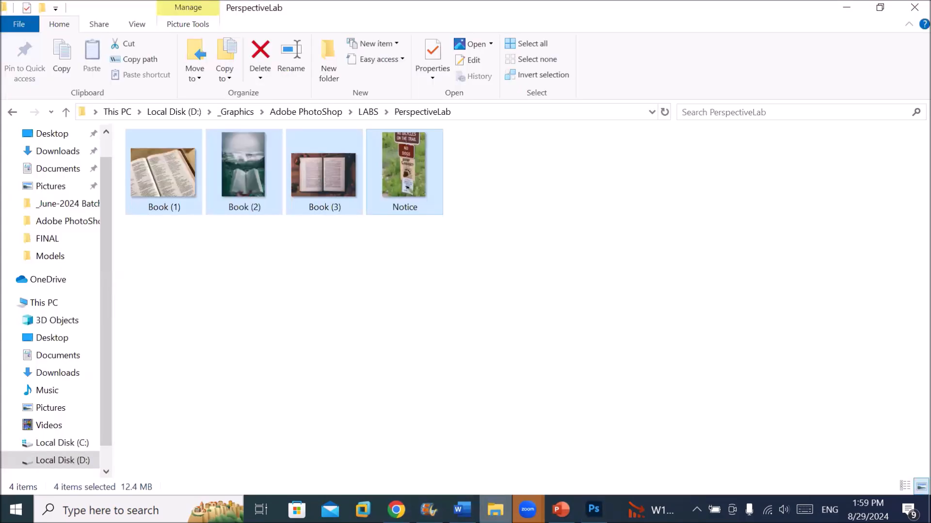
left_click(287, 110)
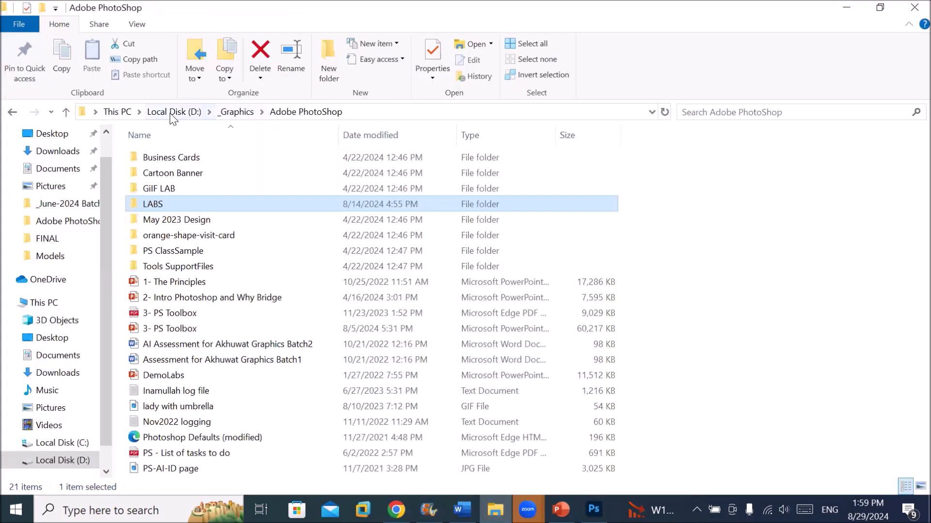
left_click(172, 112)
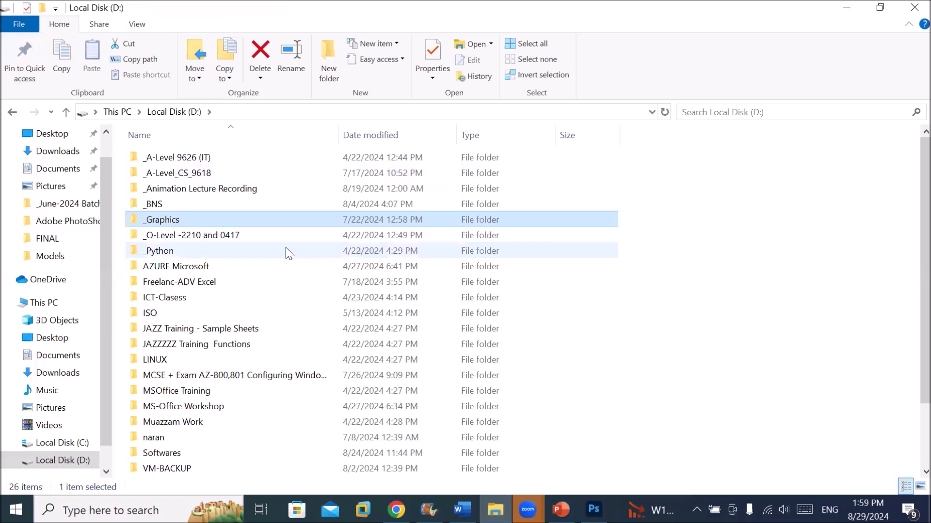
mouse_move(247, 209)
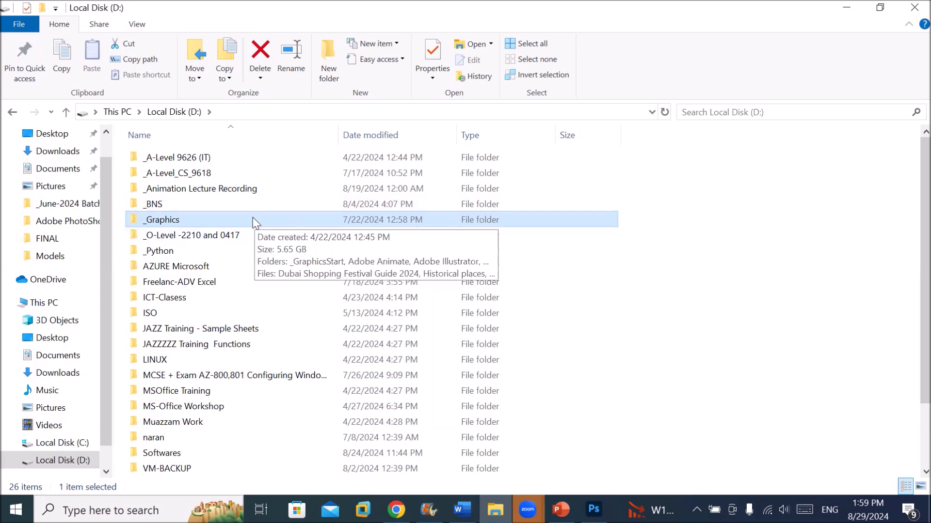
double_click(250, 221)
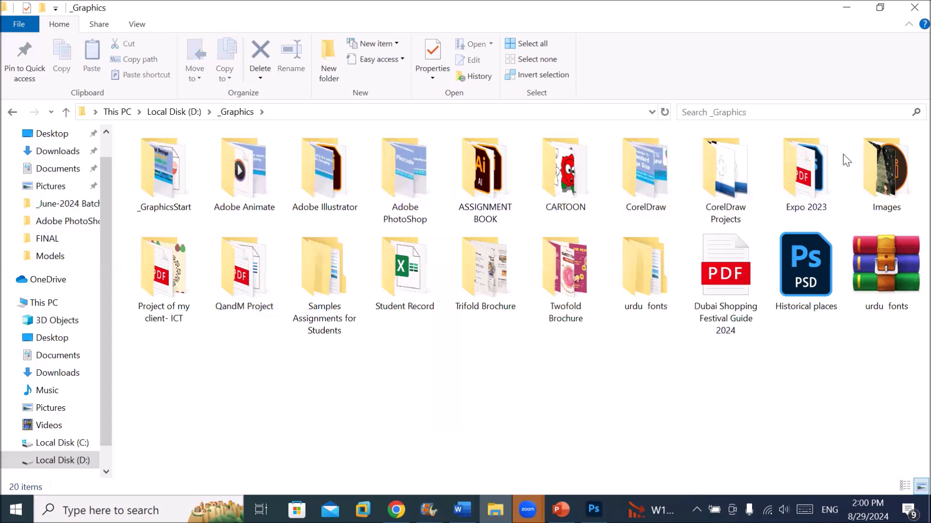
double_click(880, 168)
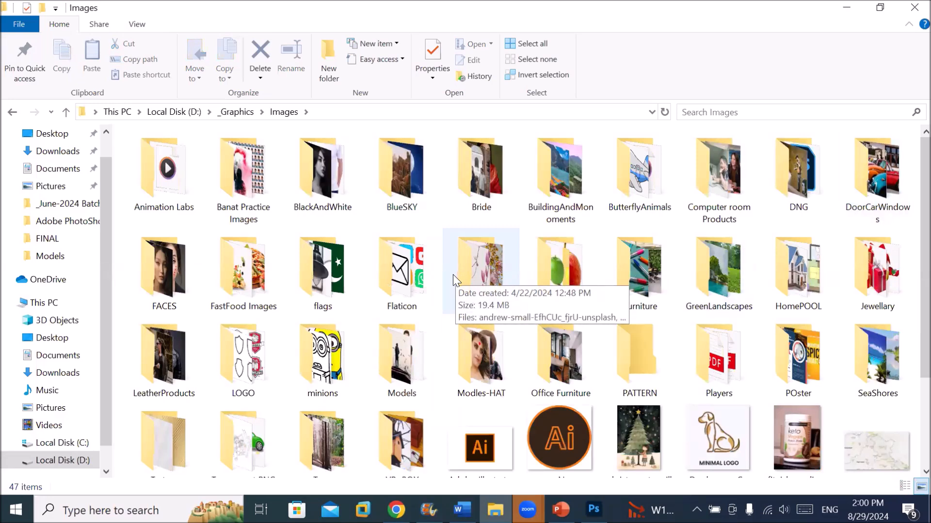
double_click(716, 166)
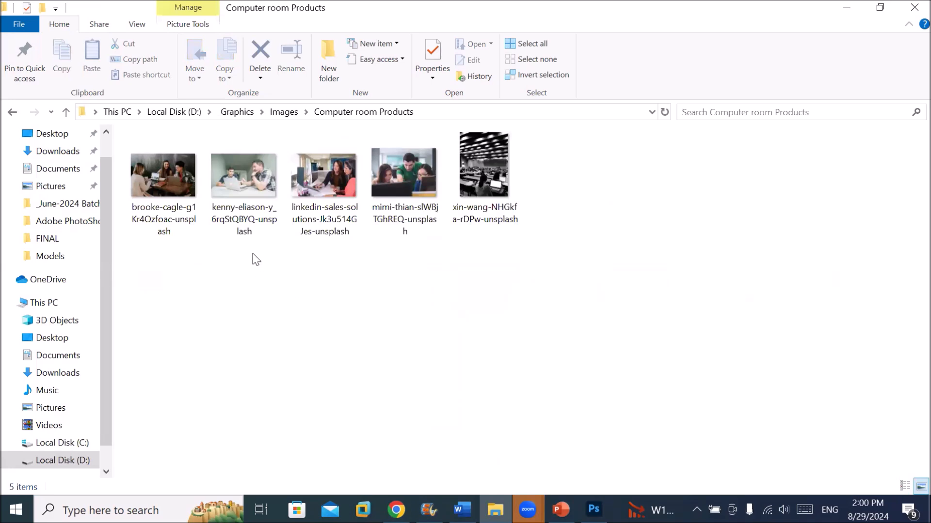
left_click(326, 187)
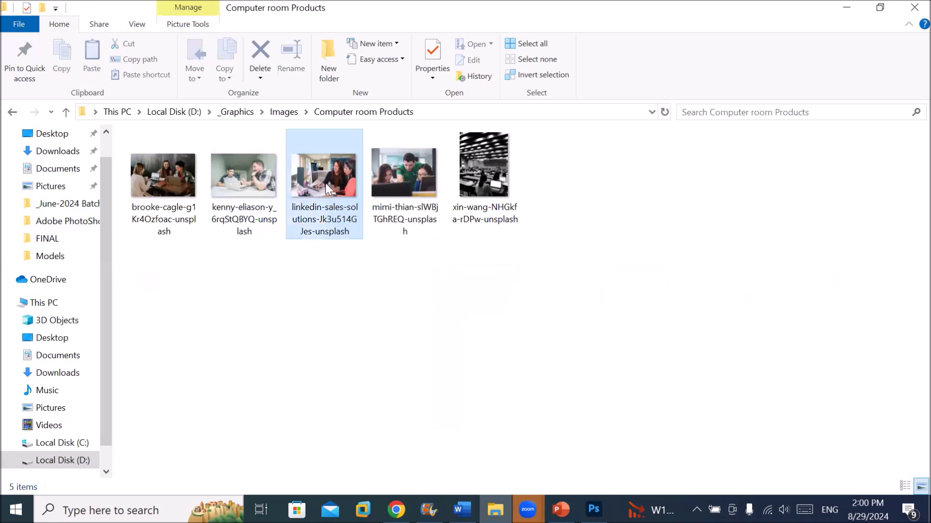
left_click_drag(325, 184, 291, 54)
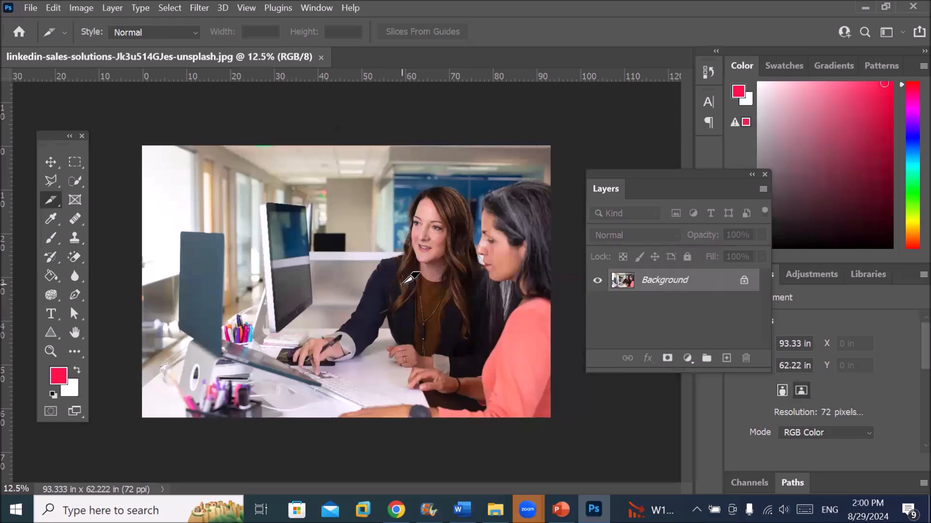
Step: With the Slice Tool in Normal style, draw a slice about 46.67 × 31.11 in over the image's upper-left quarter
scroll(402, 285, "down", 2)
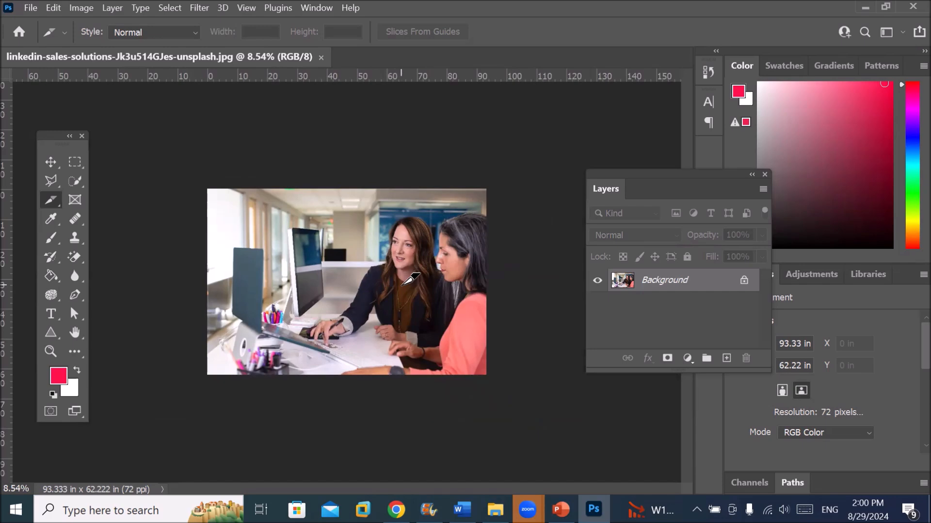
right_click(48, 203)
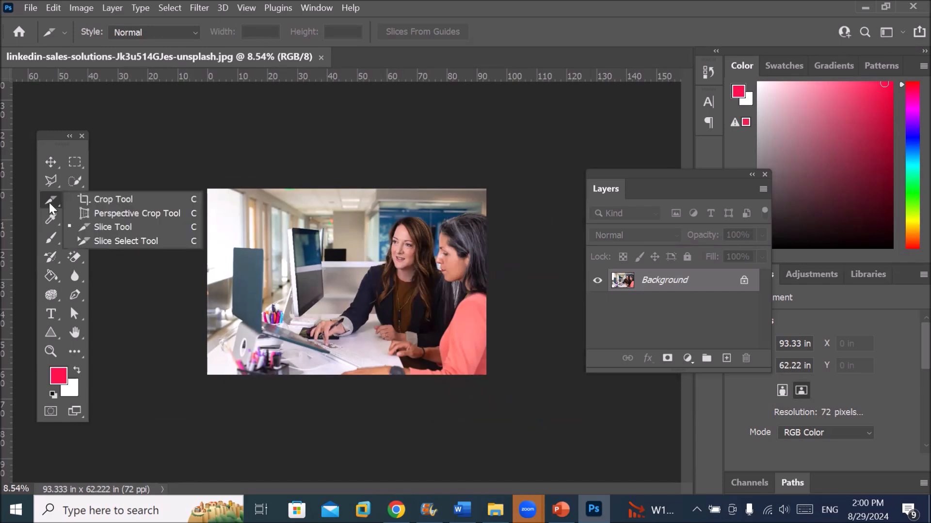
left_click(133, 227)
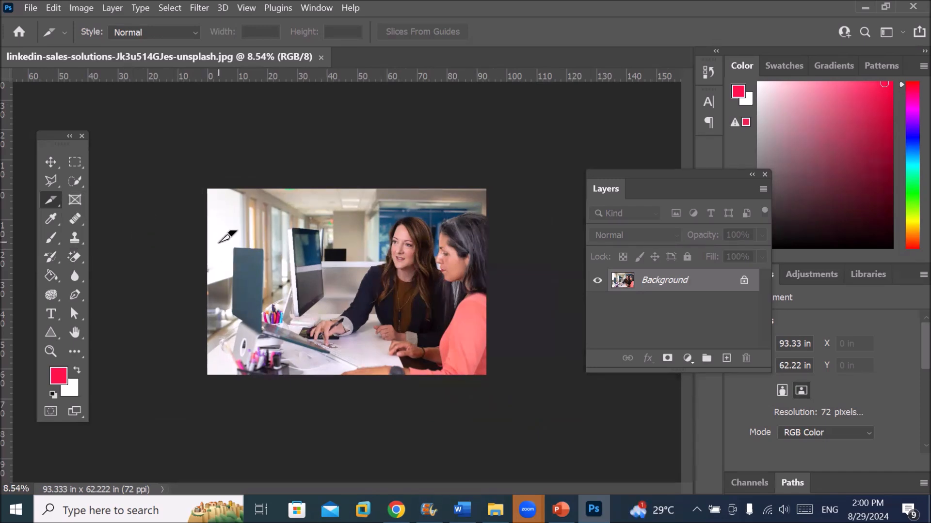
left_click(197, 33)
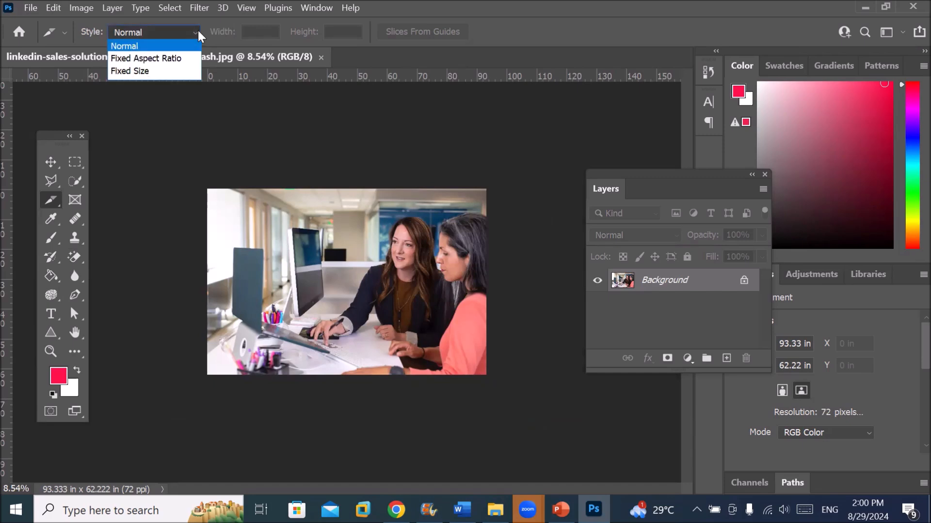
left_click(168, 45)
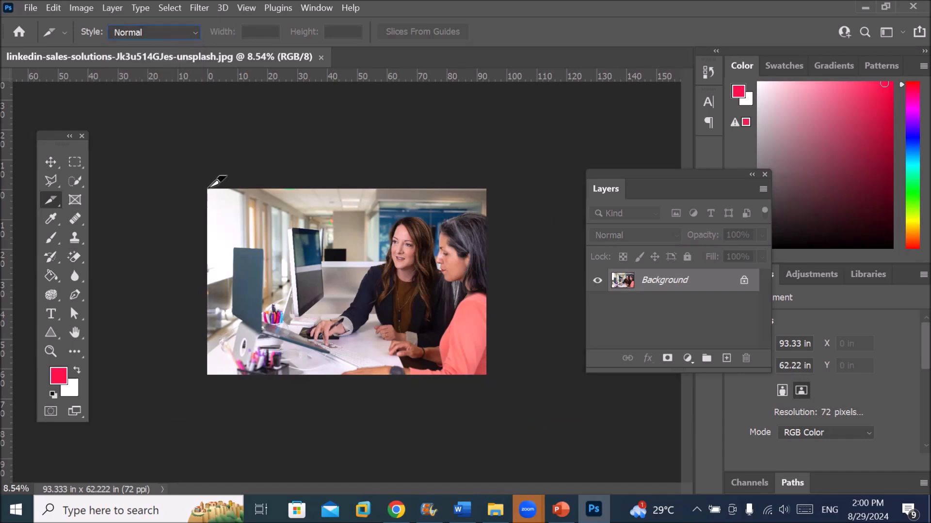
left_click_drag(210, 188, 354, 285)
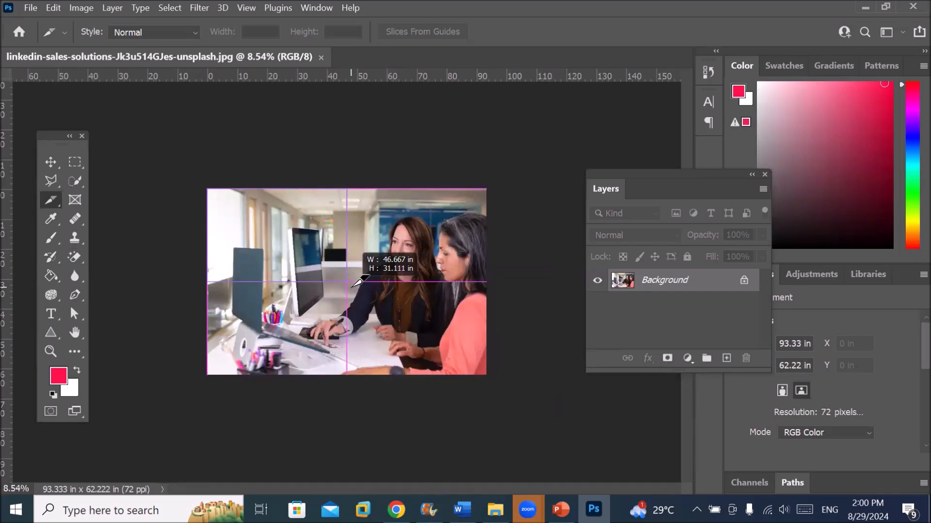
left_click_drag(352, 285, 353, 286)
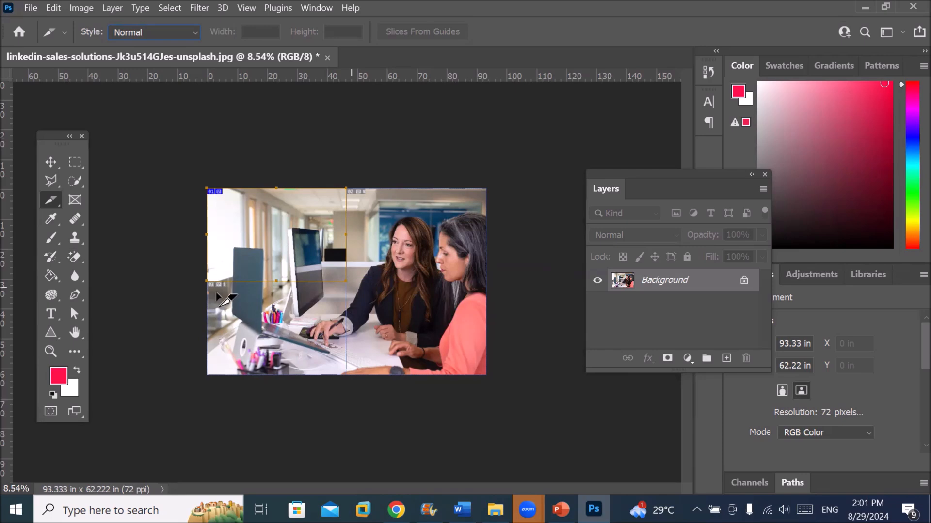
Step: Enlarge the screen to 200% with Windows Magnifier to examine the slice borders and number badges, then close Magnifier
key("ctrl+plus")
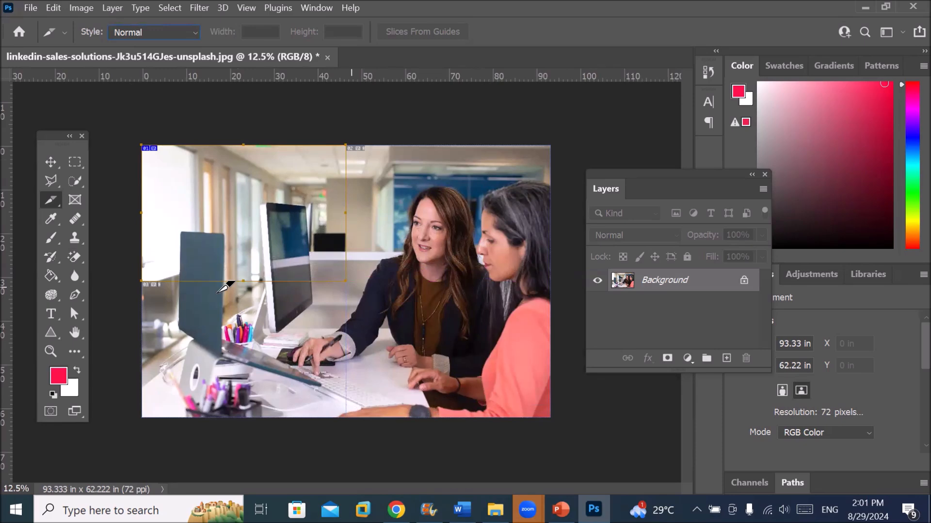
key("super+plus")
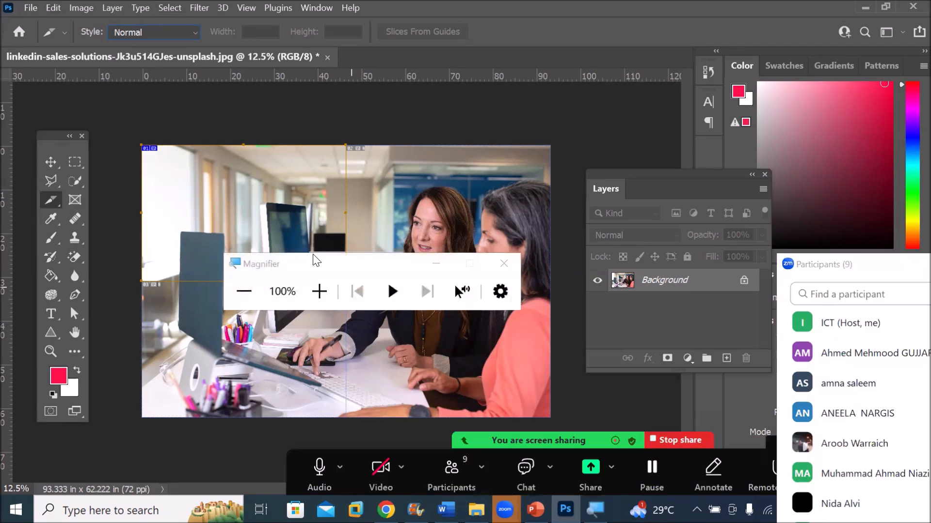
left_click(319, 291)
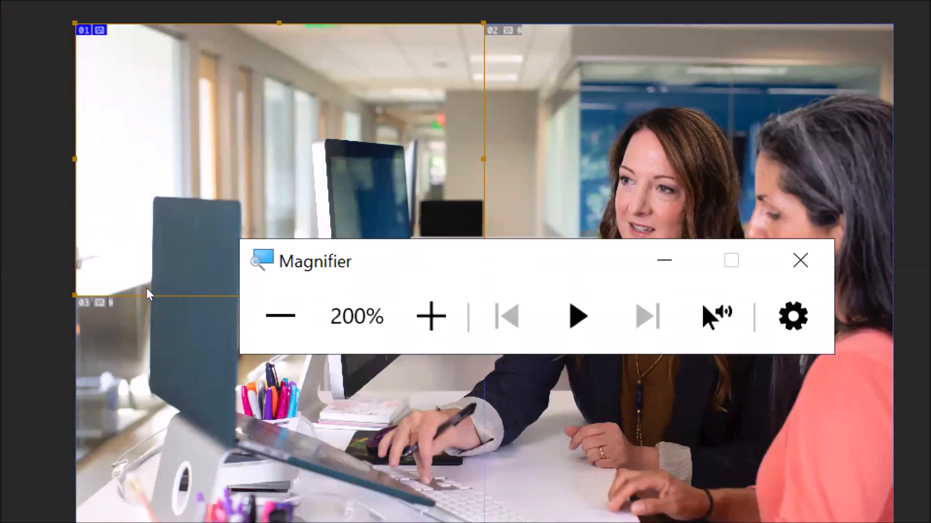
left_click(800, 260)
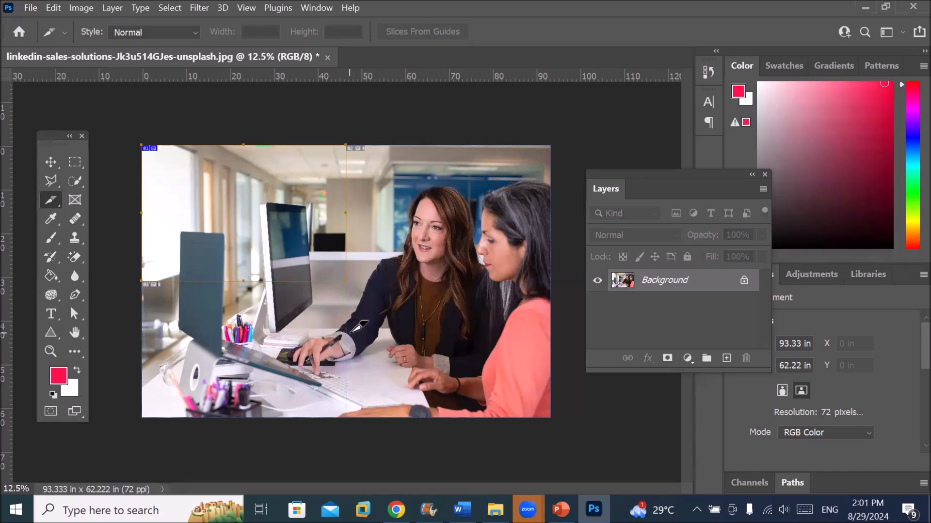
Step: With the Slice Select Tool, resize slice 01 to about 33 in wide and 34 in high, then return to the Slice Tool
right_click(51, 202)
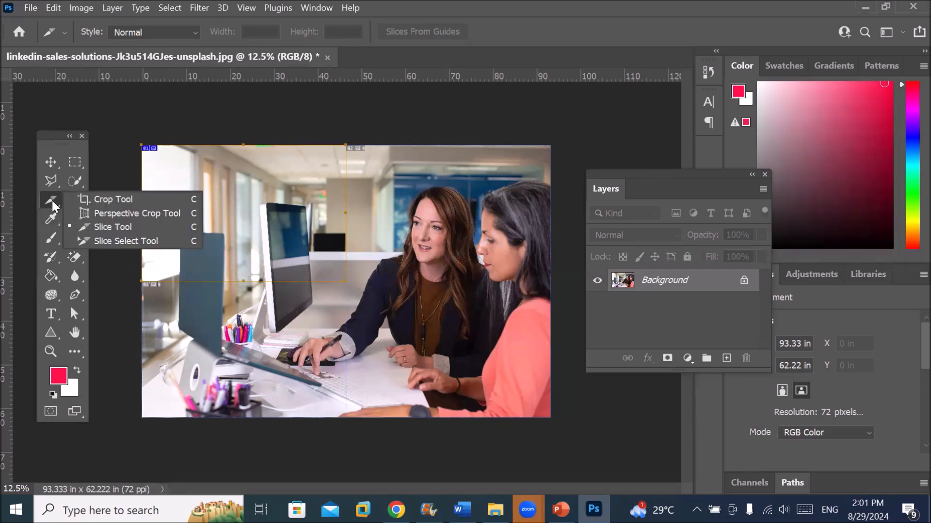
left_click(110, 240)
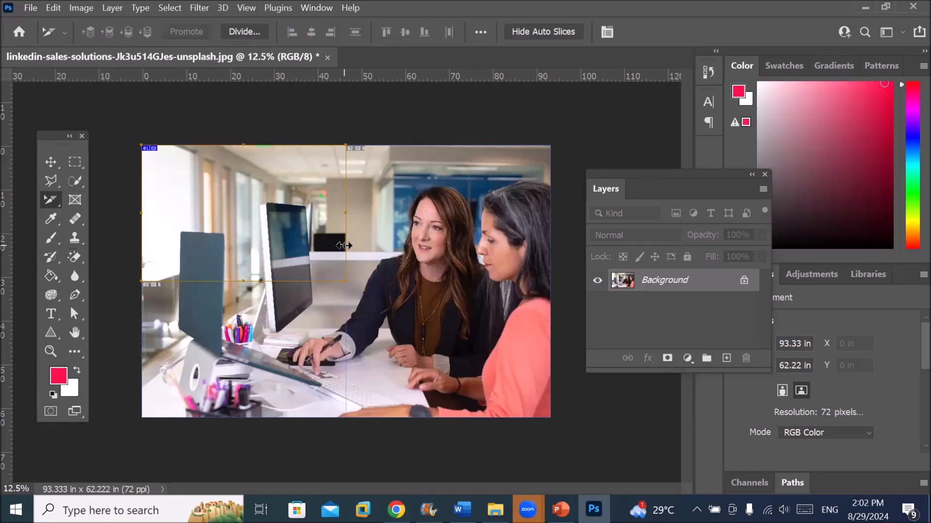
left_click_drag(343, 246, 287, 252)
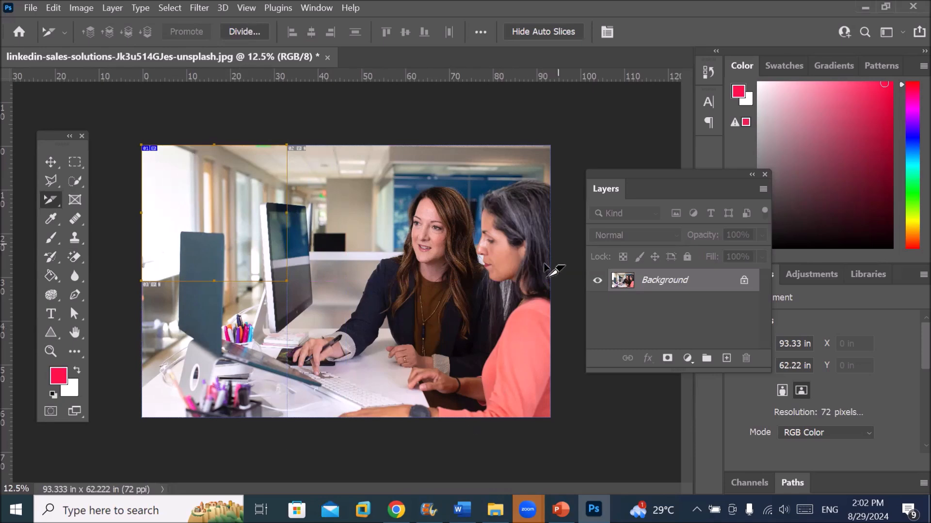
mouse_move(202, 285)
left_mouse_down()
mouse_move(204, 266)
mouse_move(204, 292)
left_mouse_up()
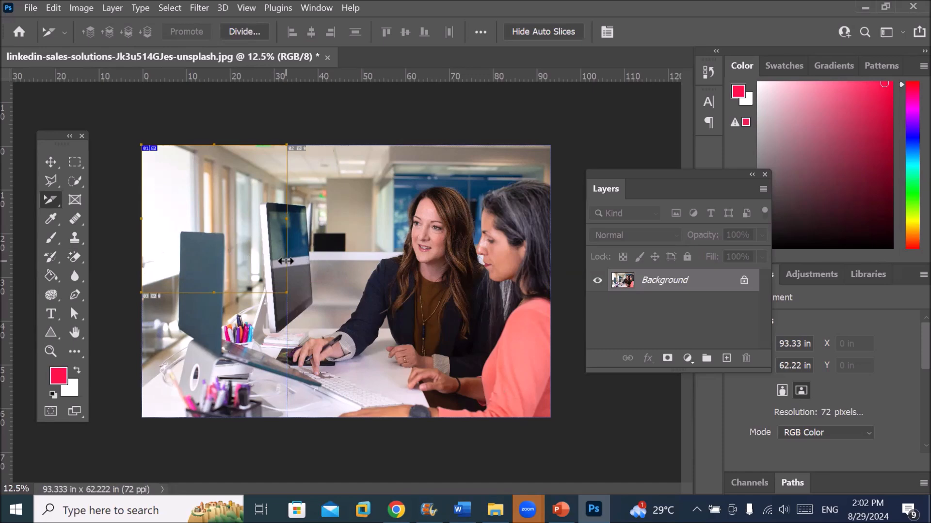
right_click(47, 196)
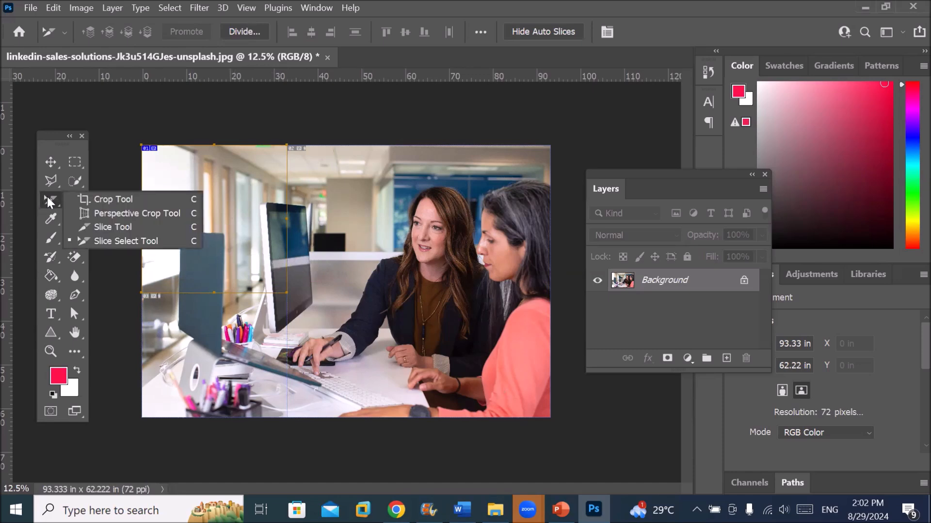
left_click(130, 232)
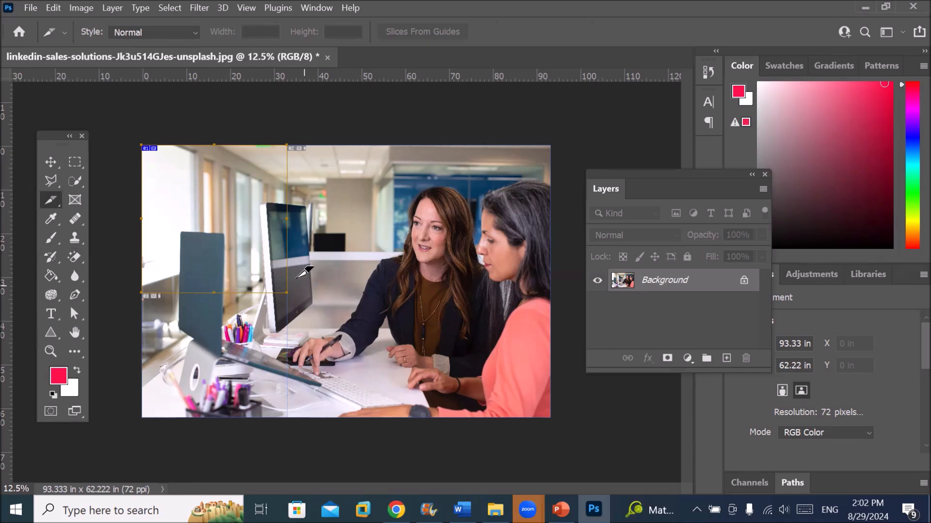
Step: Open Save for Web (Legacy) for the sliced photo and compare its 2-Up and 4-Up previews
left_click(32, 9)
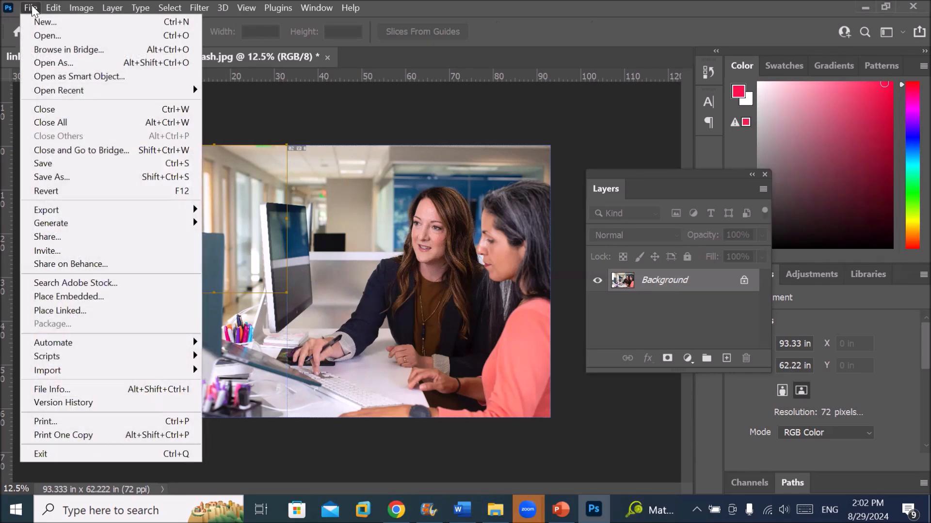
mouse_move(88, 212)
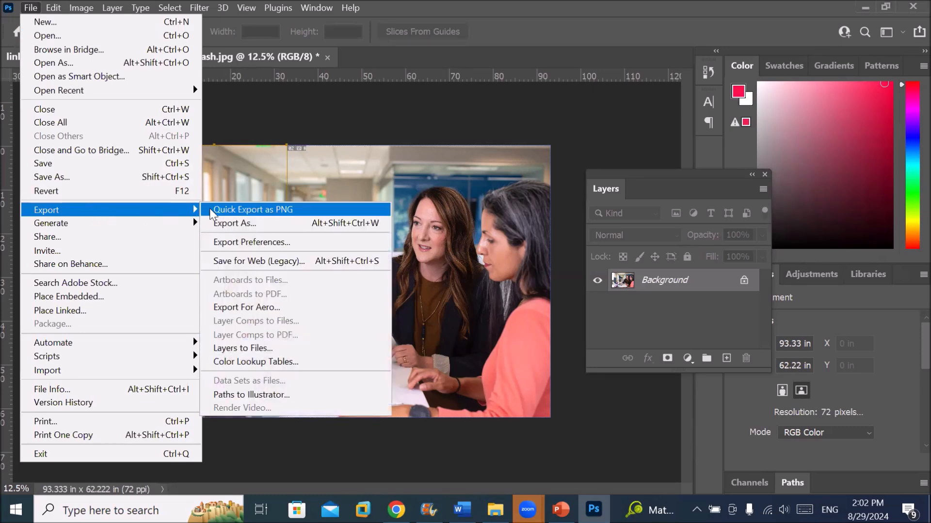
left_click(332, 260)
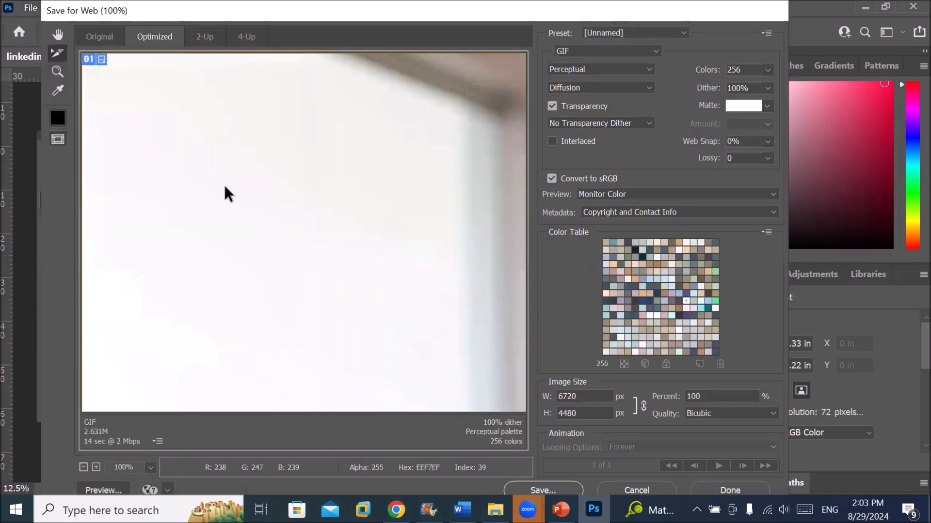
left_click(202, 38)
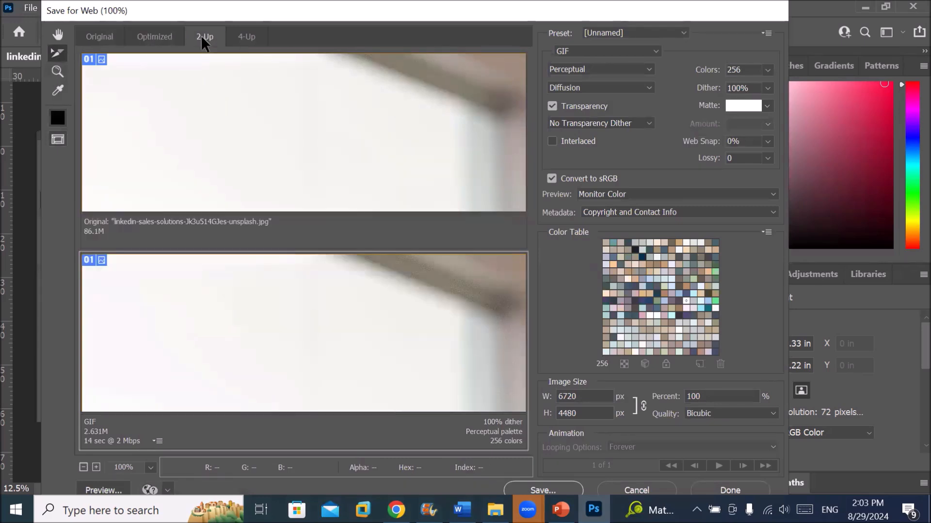
left_click(246, 36)
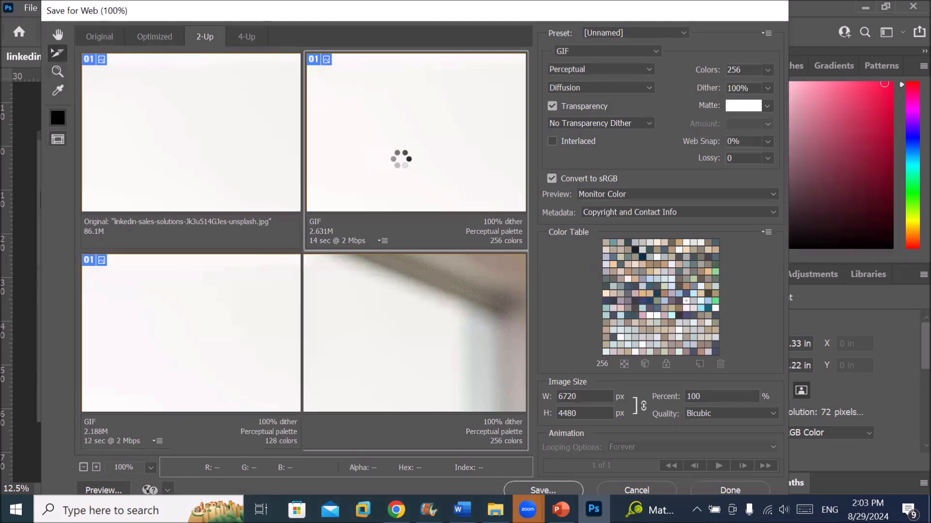
left_click(58, 34)
left_click_drag(422, 131, 412, 170)
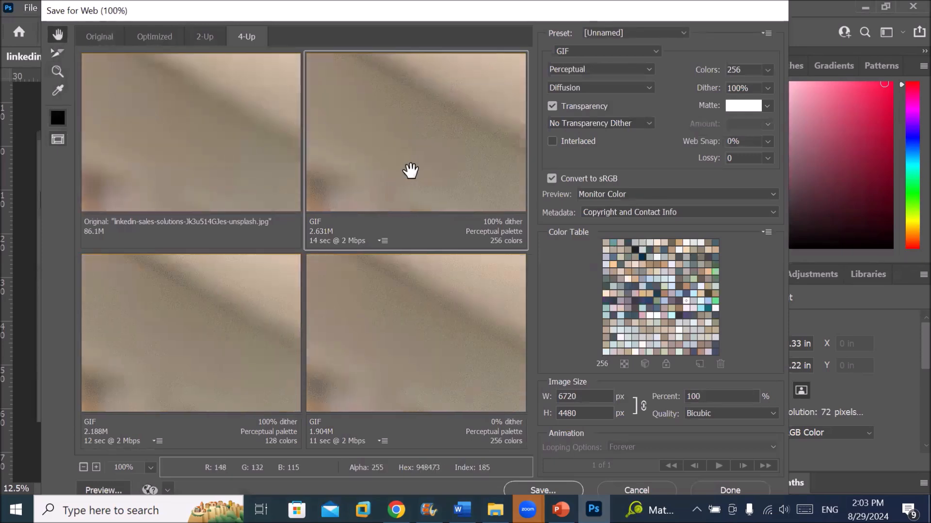
Step: Show the original image at 12.5% in the Save for Web preview so that all its slices fit
left_click(95, 41)
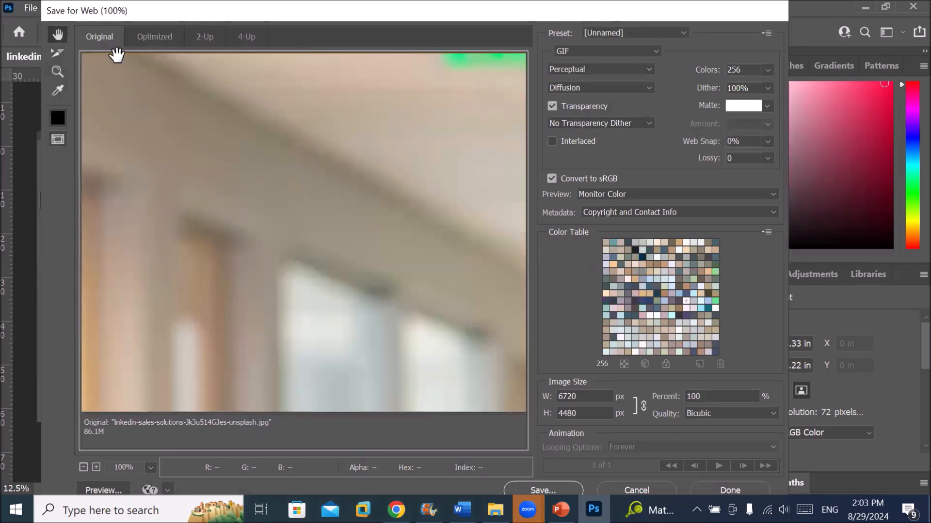
left_click(242, 204, "alt")
left_click(248, 206, "alt")
left_click(248, 208, "alt")
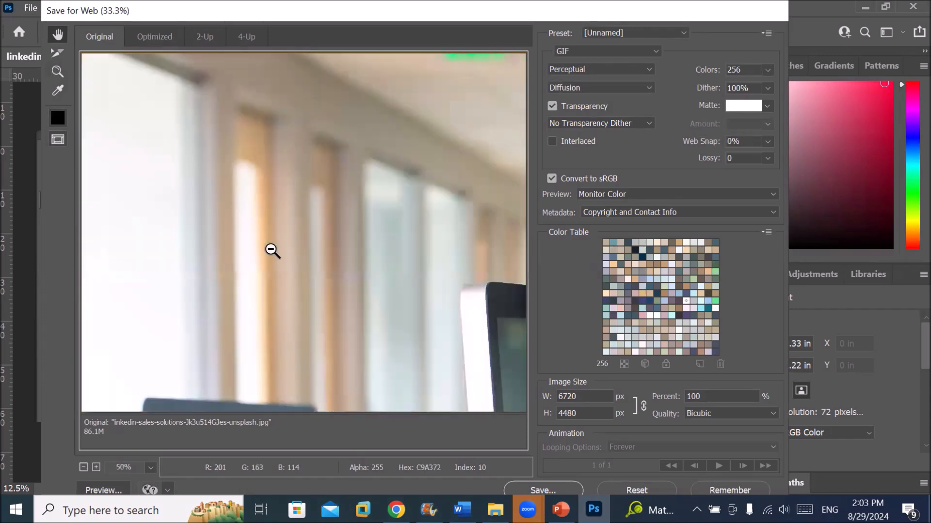
left_click(277, 252, "alt")
left_click(287, 260, "alt")
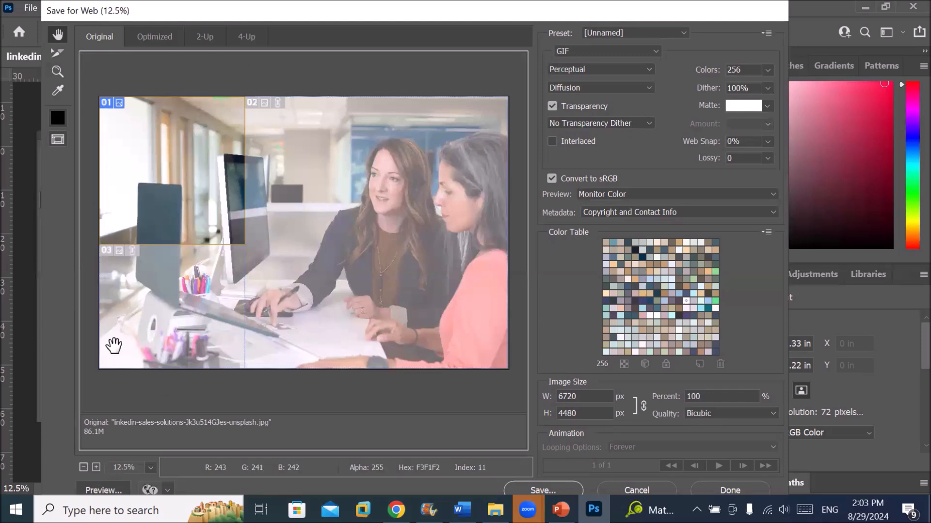
Step: With the Slice Select Tool, select slices 02, 03 and 01 one after another to examine their export settings
left_click(55, 54)
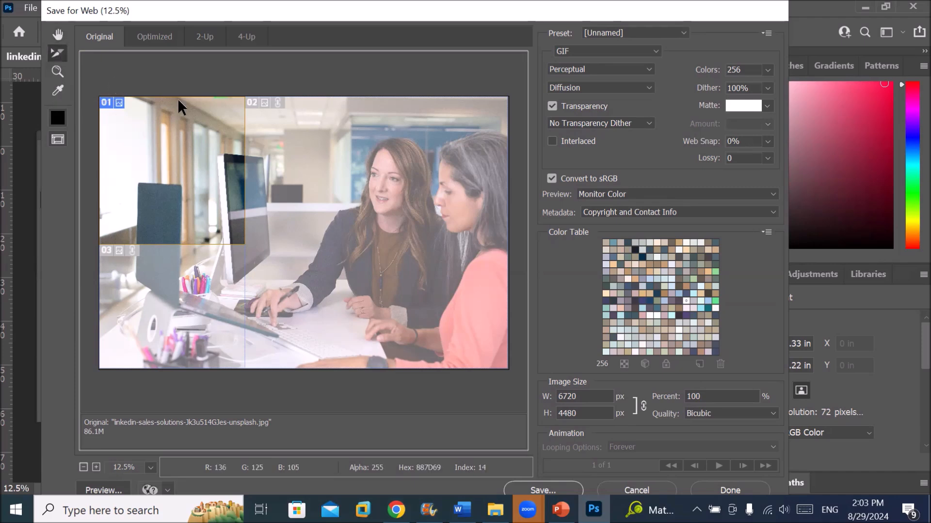
left_click(301, 124)
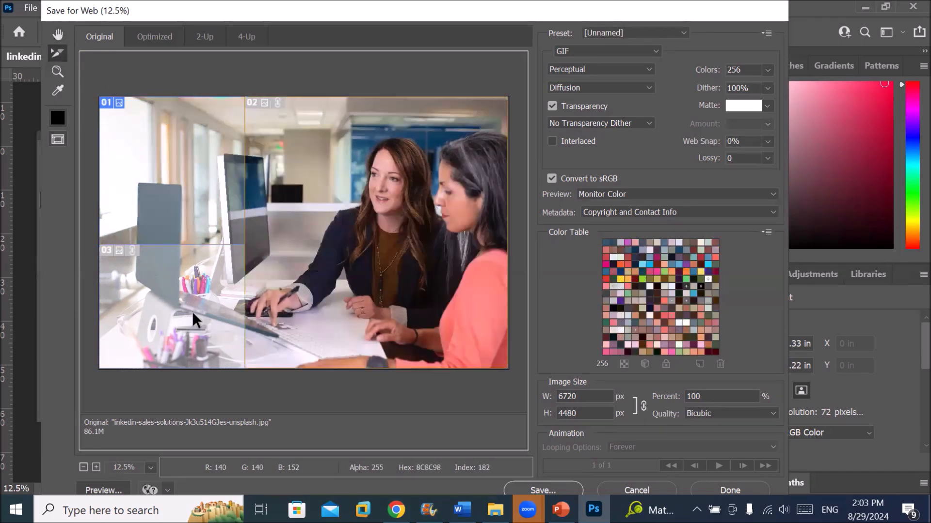
left_click(192, 311)
left_click(162, 153)
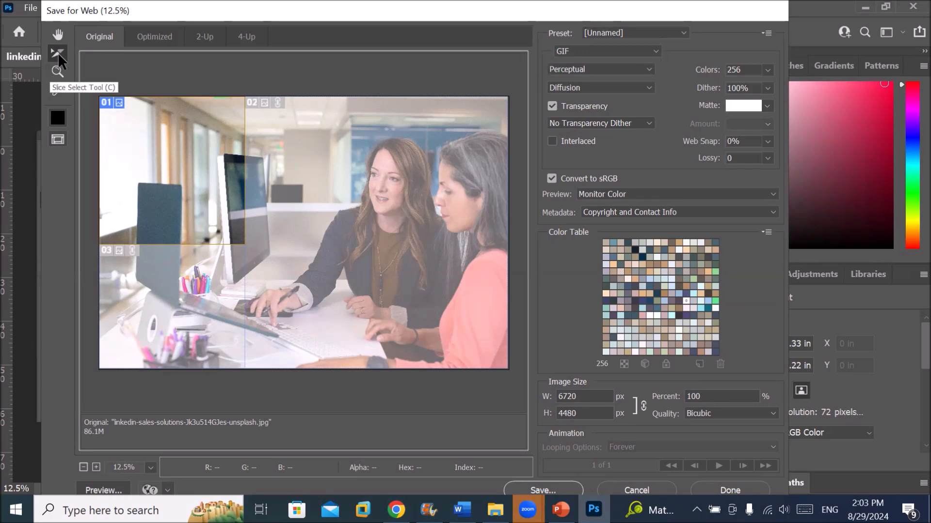
Step: Select slice 02 and set its export format to JPEG
left_click(298, 129)
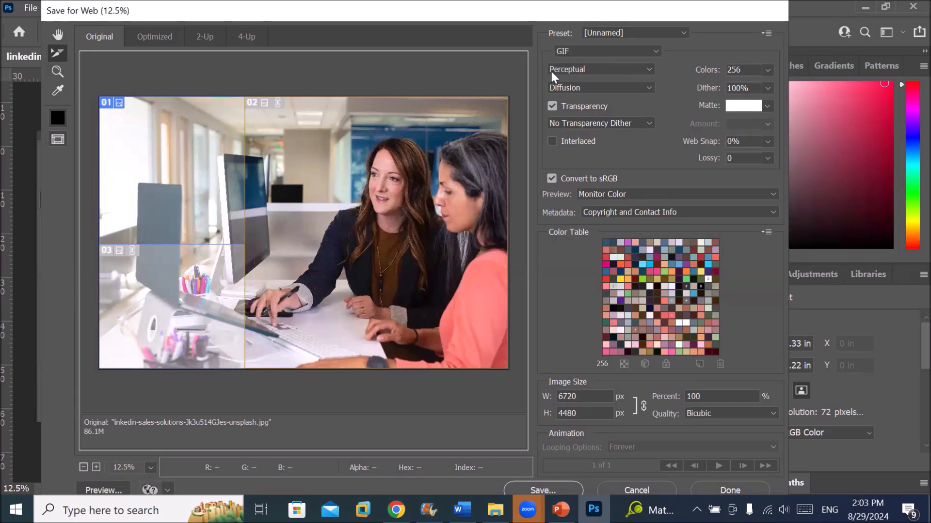
left_click(615, 51)
left_click(648, 50)
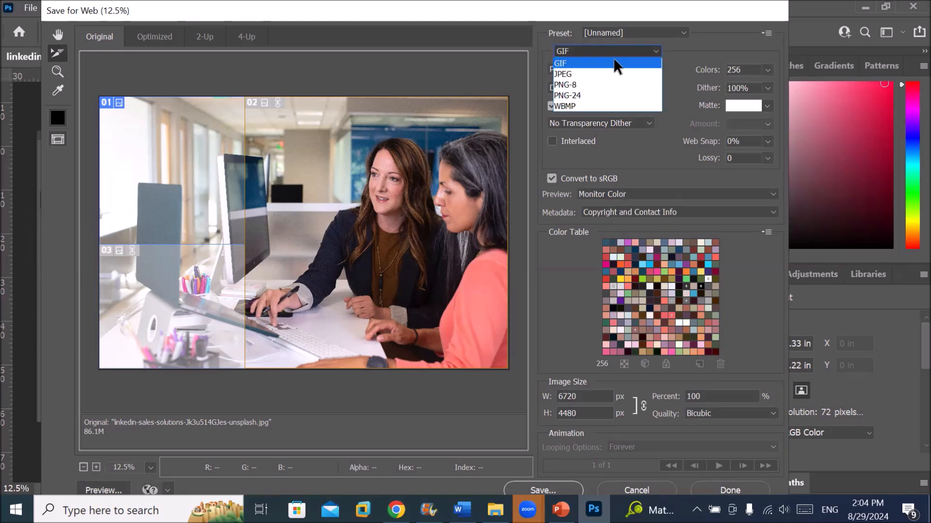
left_click(560, 74)
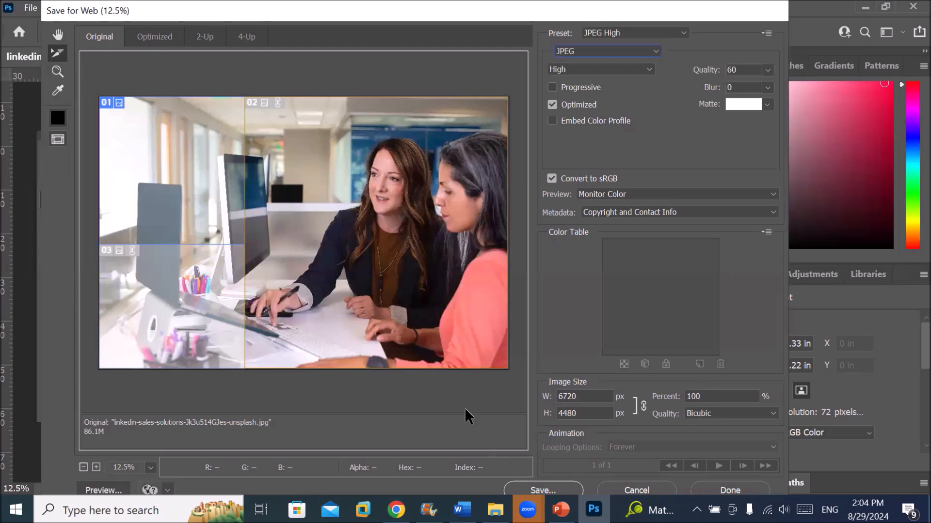
Step: Preview the sliced image in the web browser and examine the page at full size
left_click(105, 485)
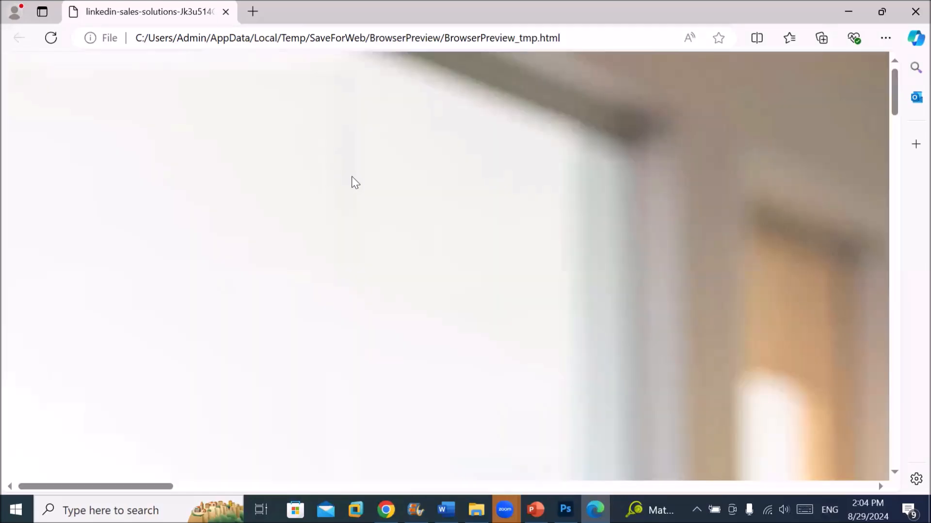
scroll(355, 183, "down", 20)
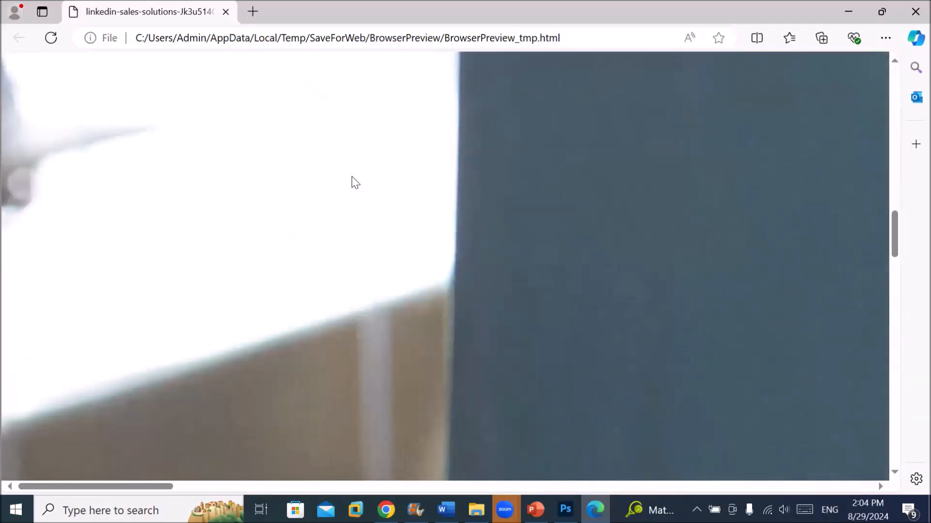
scroll(356, 182, "down", 5)
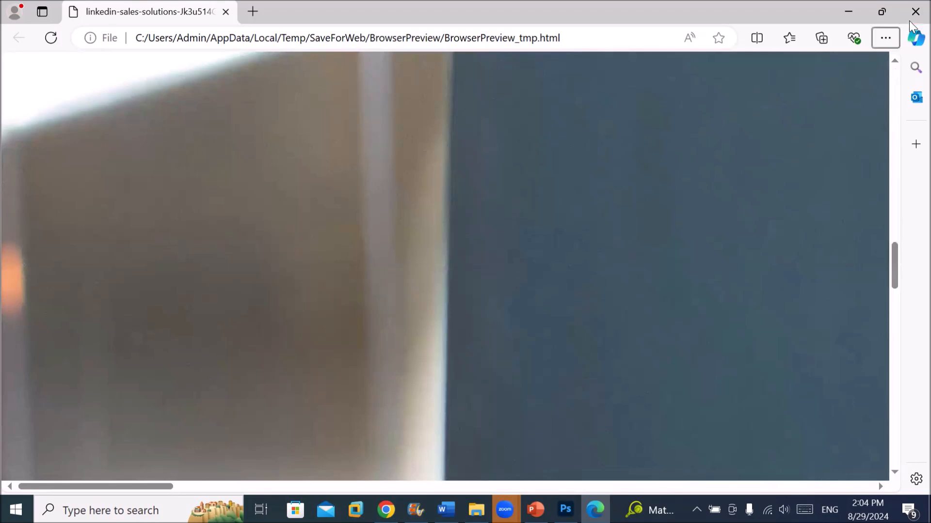
left_click(915, 67)
left_click(883, 69)
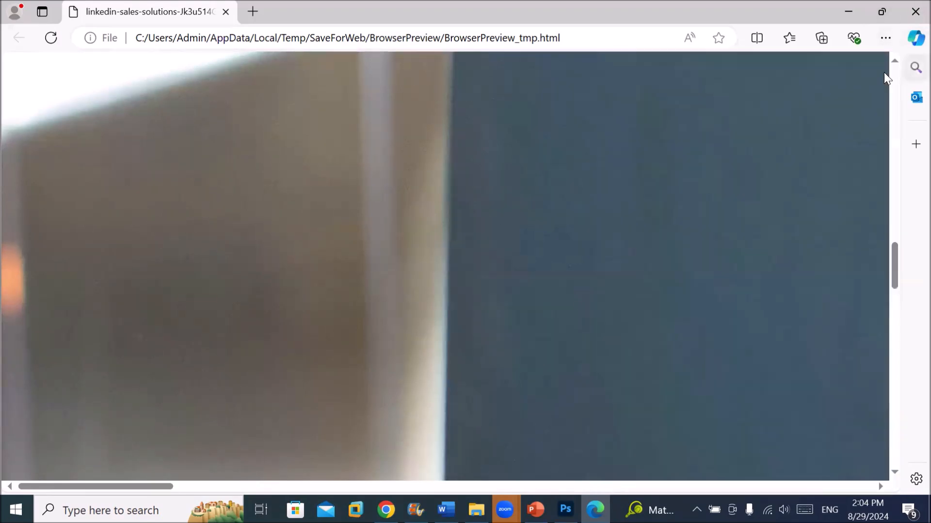
Step: Set the browser page zoom to 25% to see more of the previewed photo
left_click(886, 38)
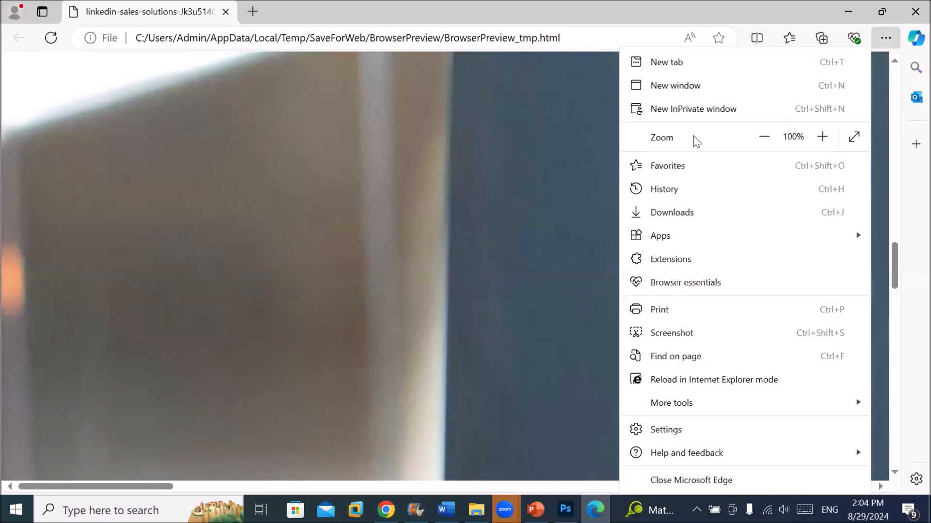
left_click(764, 138)
double_click(764, 137)
double_click(765, 137)
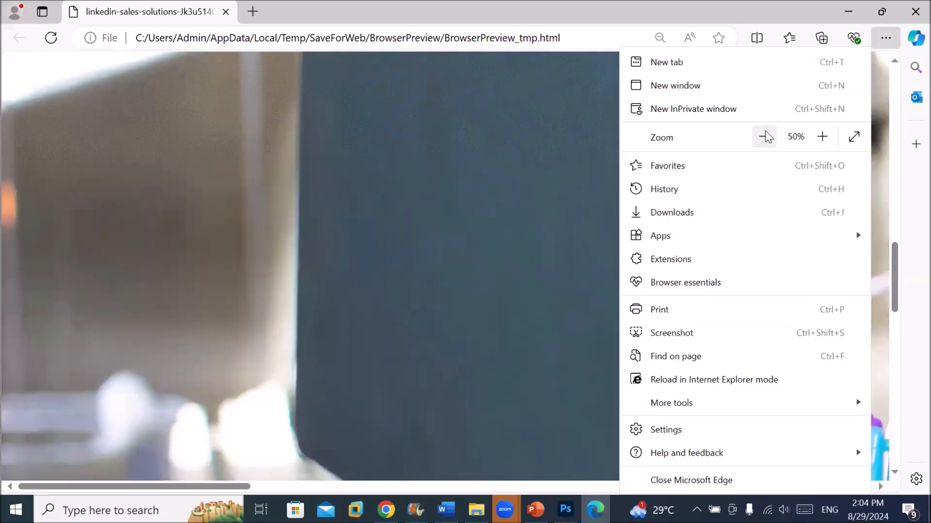
left_click(765, 138)
left_click(765, 137)
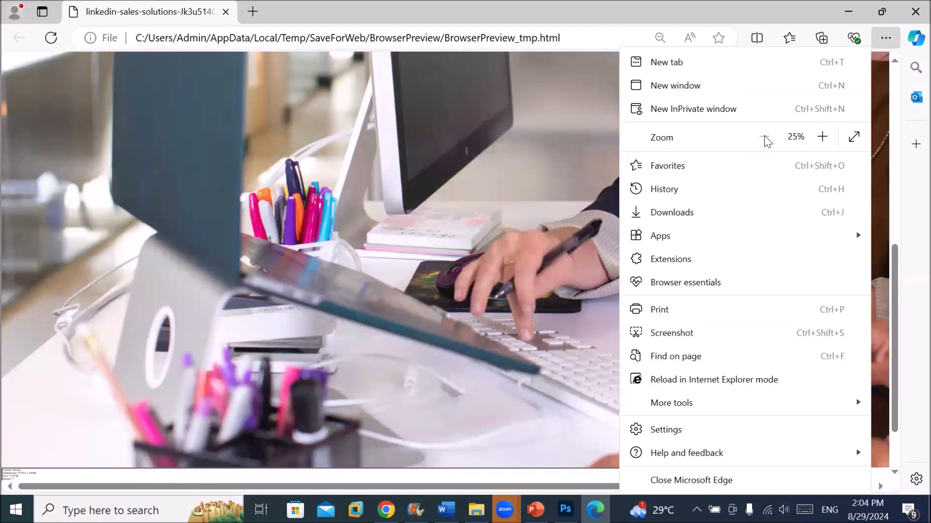
left_click(511, 183)
Step: Examine the previewed photo and the generated code below it, then close the browser and return to Save for Web
scroll(510, 182, "down", 2)
scroll(510, 182, "up", 4)
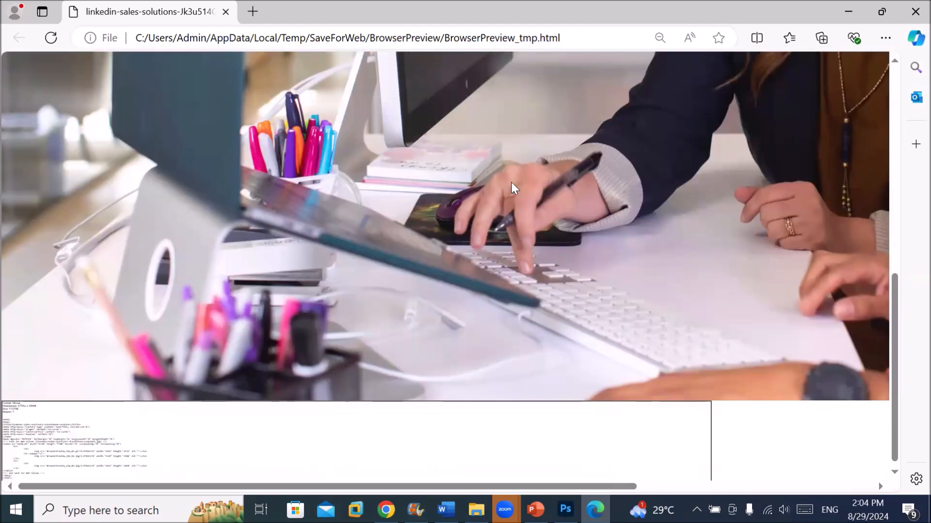
scroll(512, 178, "up", 3)
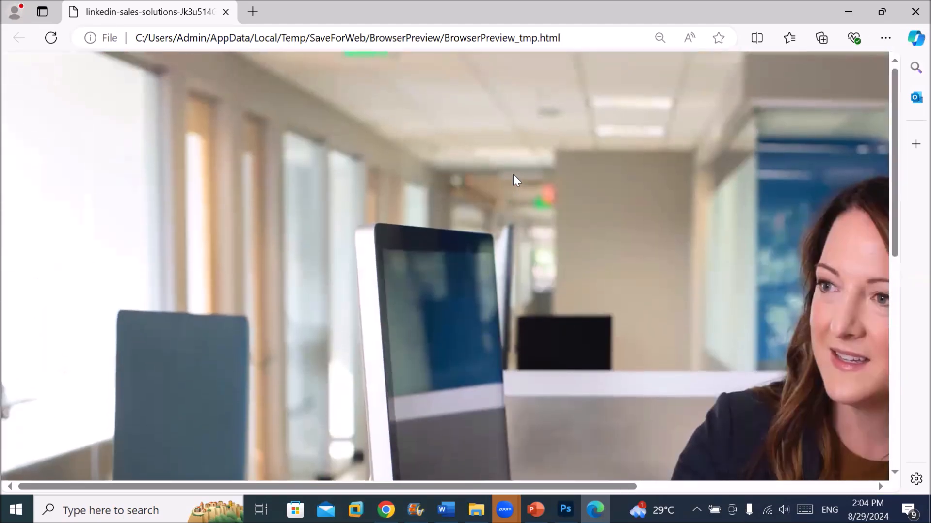
scroll(512, 173, "down", 5)
scroll(514, 174, "down", 3)
scroll(514, 173, "up", 6)
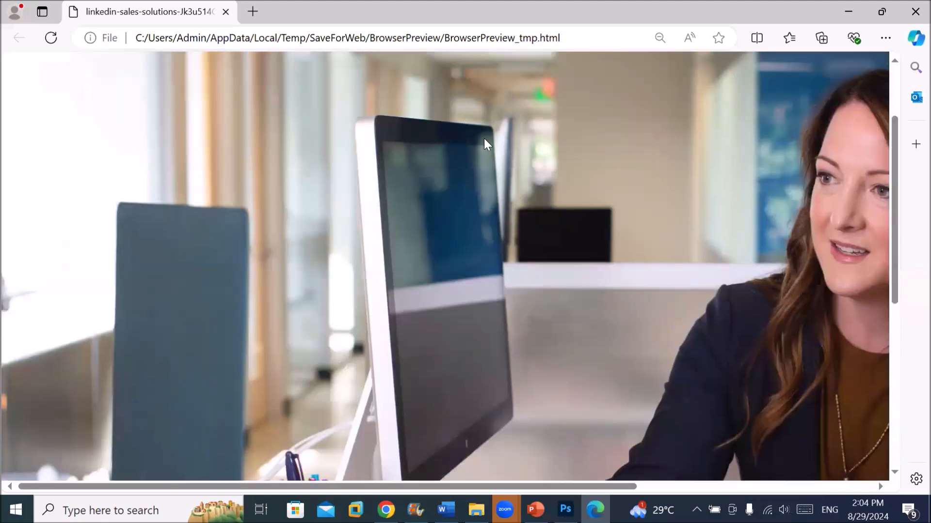
left_click(911, 12)
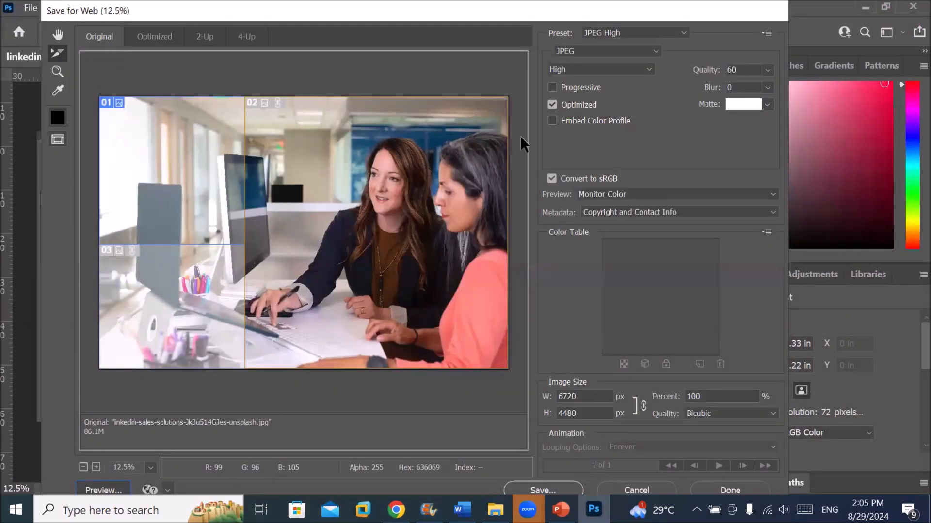
Step: Select slice 01, start saving the optimized slices, and create and open a Desktop folder named "For my website" as the destination
left_click(204, 189)
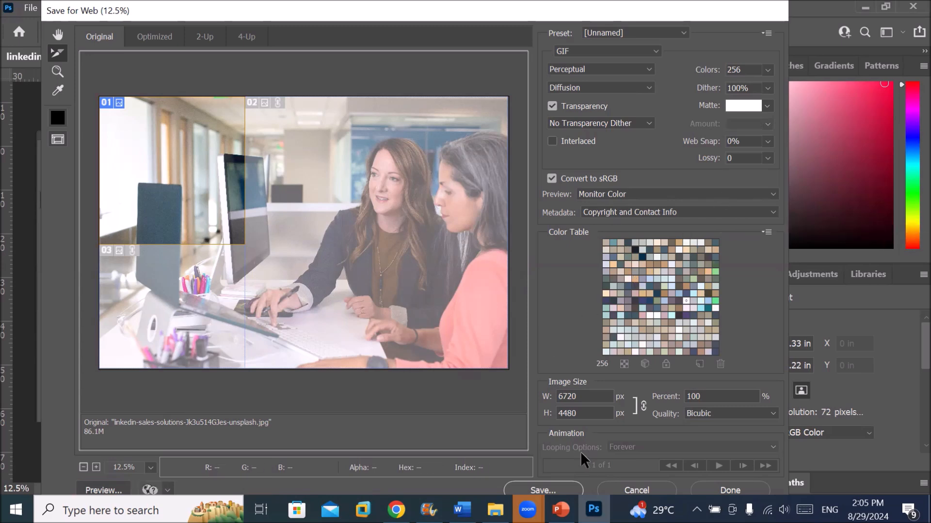
left_click(560, 488)
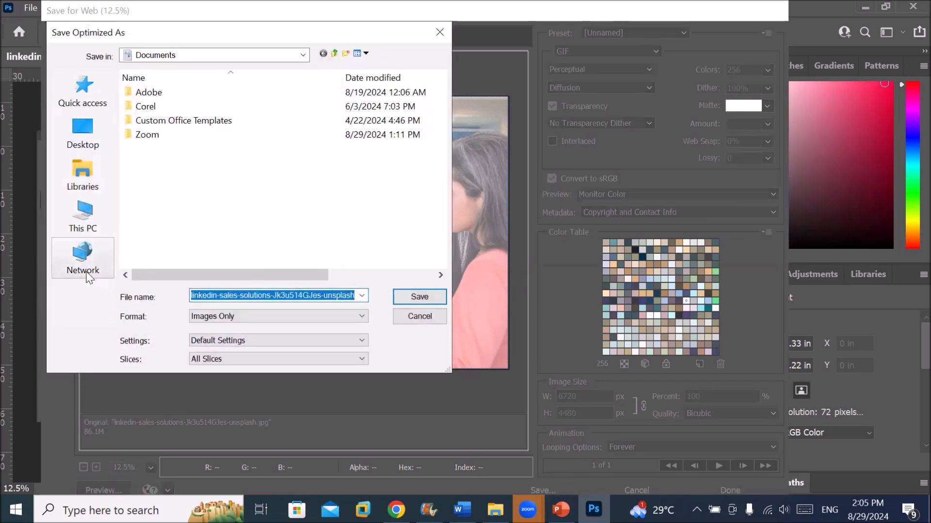
left_click(84, 219)
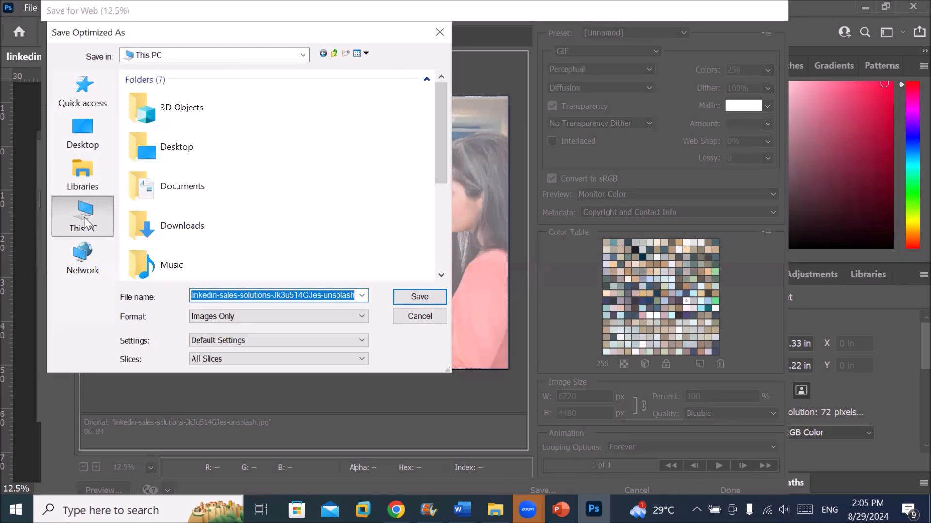
left_click(80, 137)
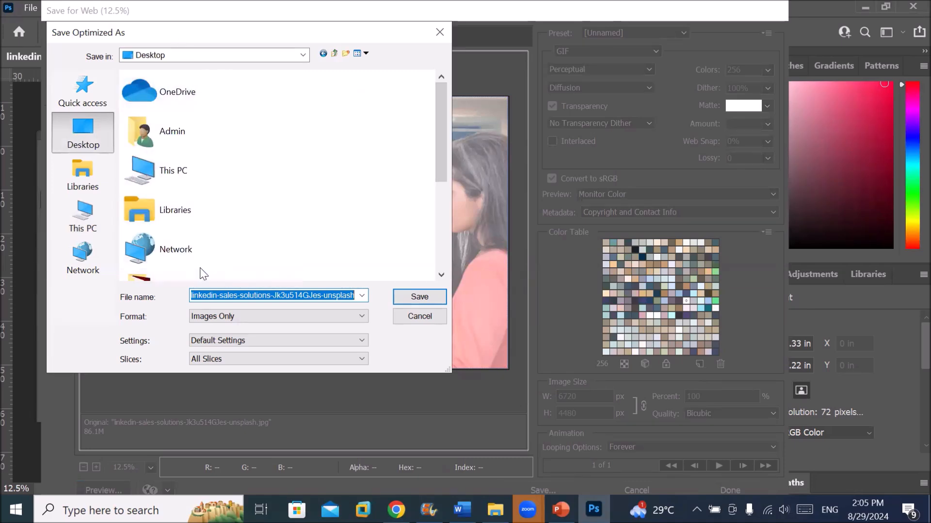
left_click(345, 52)
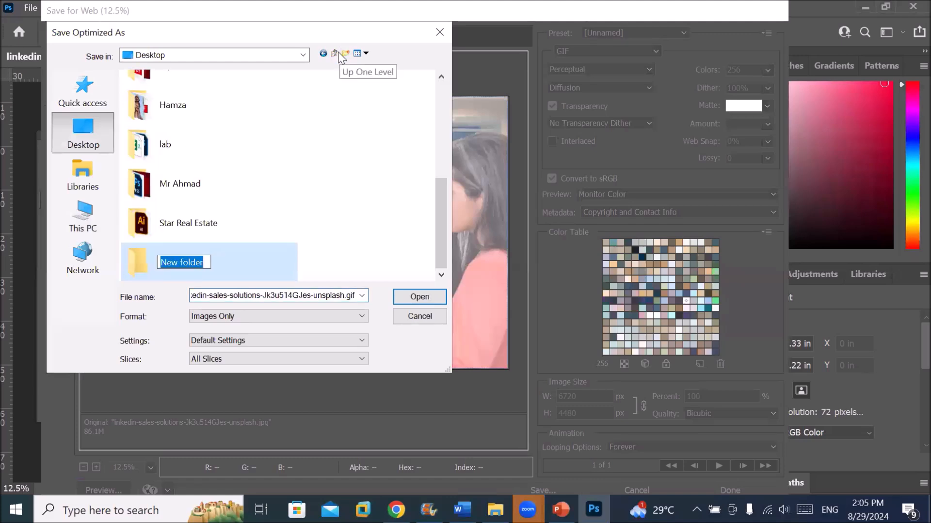
type("For my website")
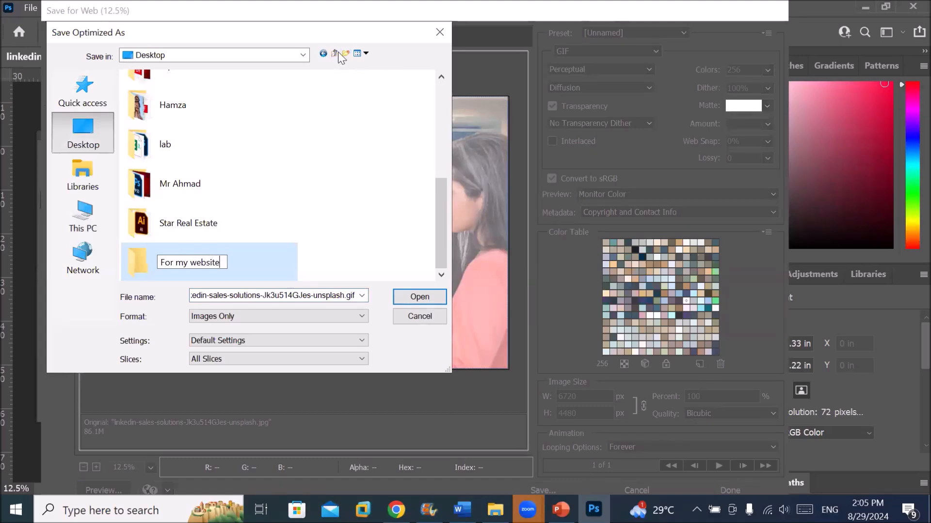
key("Return")
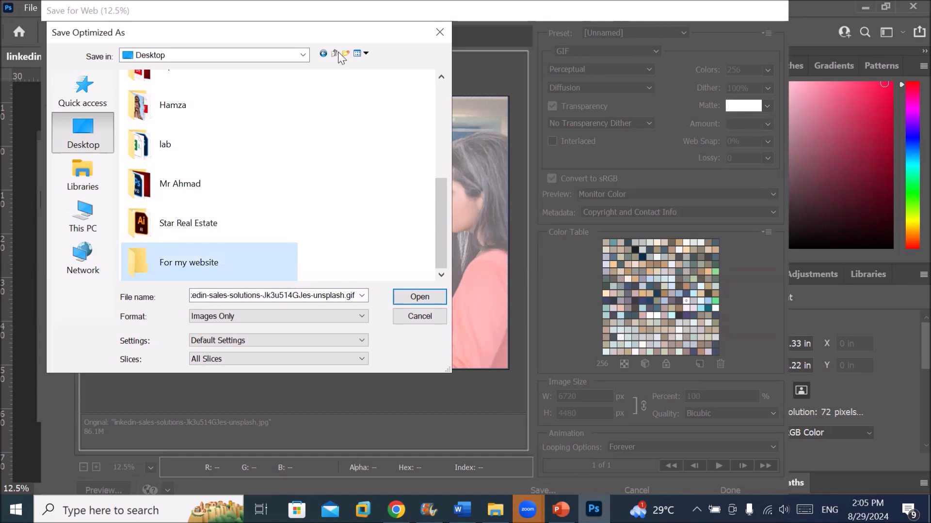
left_click(438, 299)
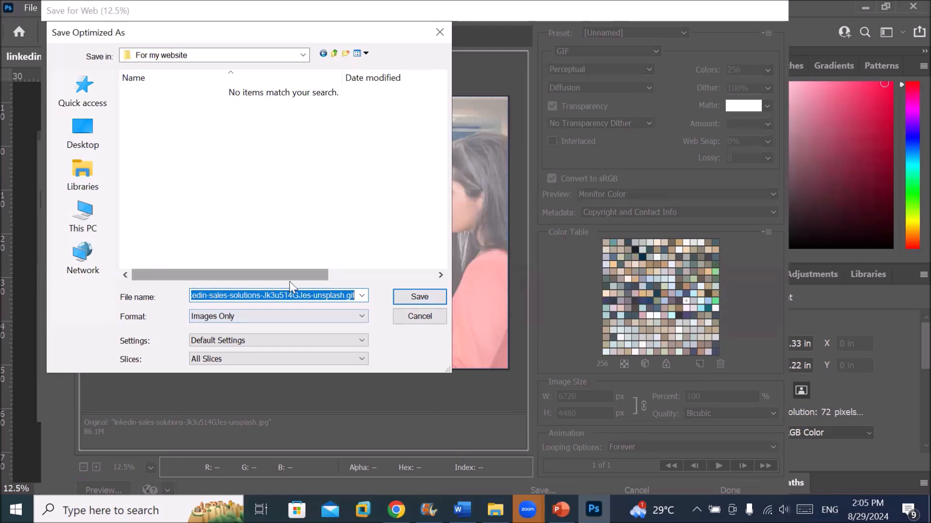
Step: Save all slices as Images Only with Default Settings into the For my website folder
left_click(367, 298)
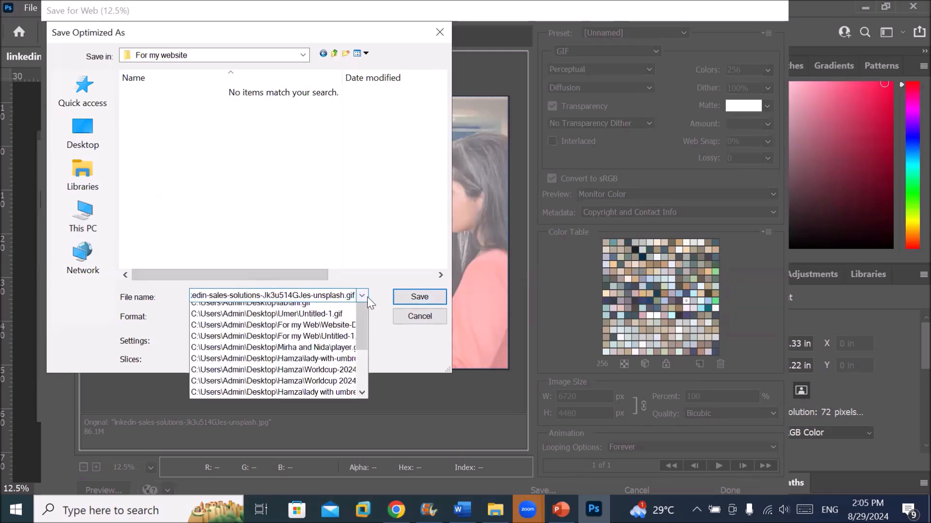
left_click(367, 299)
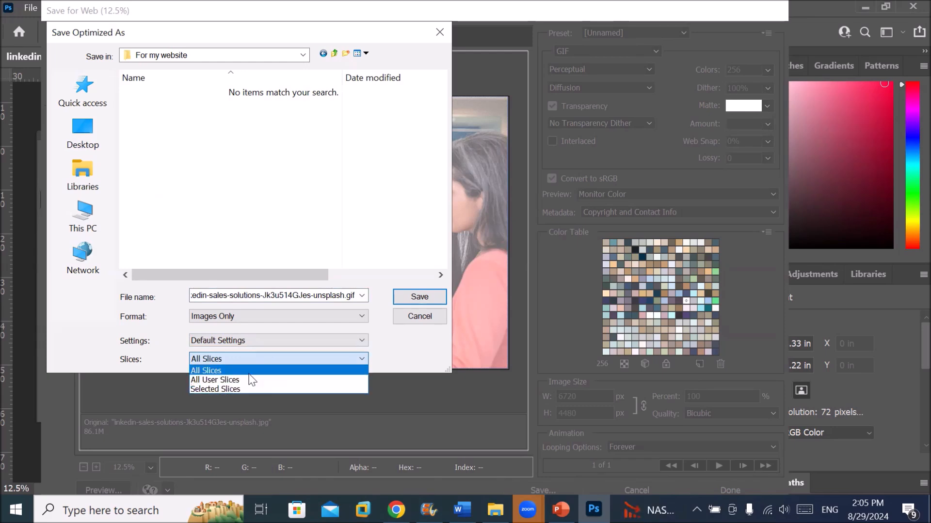
left_click(249, 372)
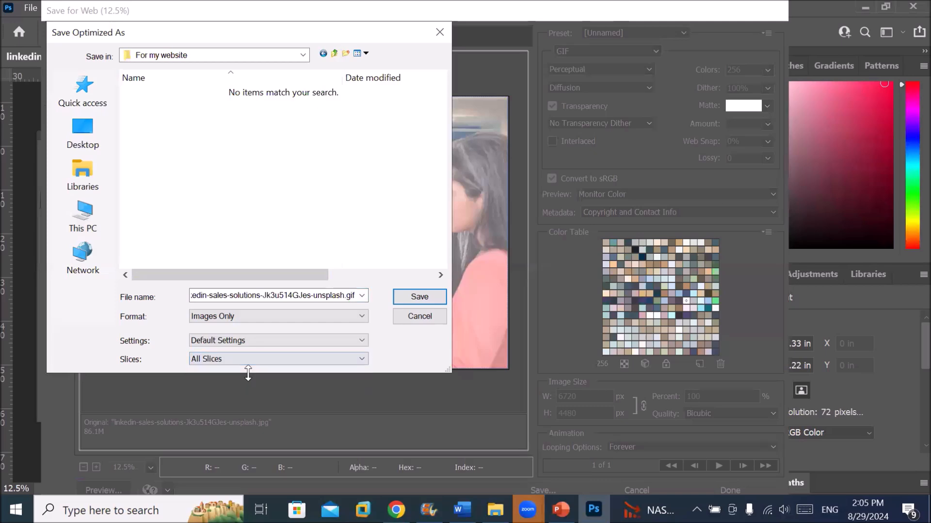
left_click(420, 297)
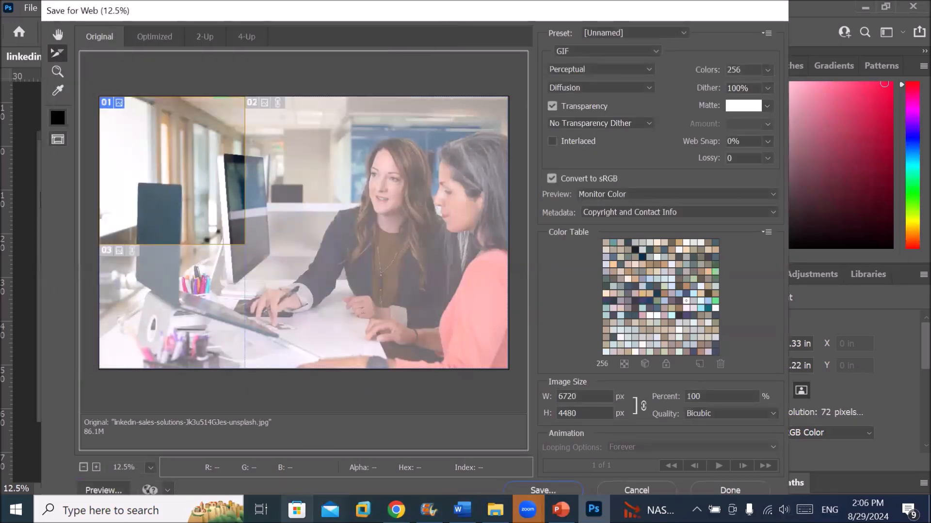
Step: Switch to File Explorer and inspect the exported slice files in the images subfolder of the Desktop folder For my website
left_click(495, 510)
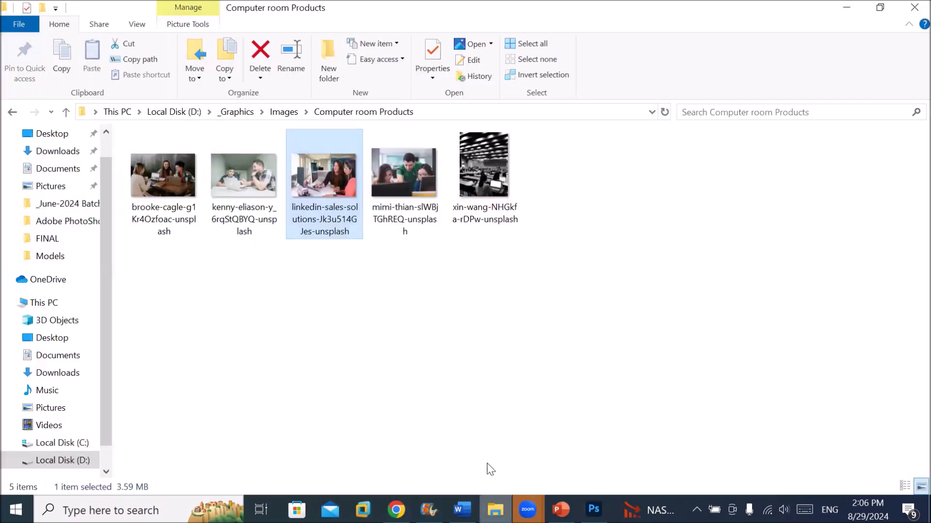
left_click(54, 133)
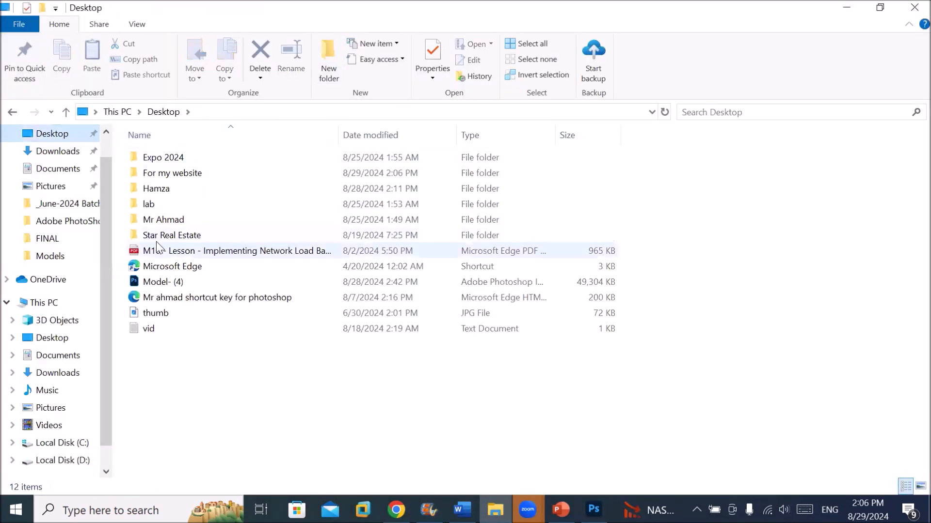
double_click(169, 177)
double_click(167, 159)
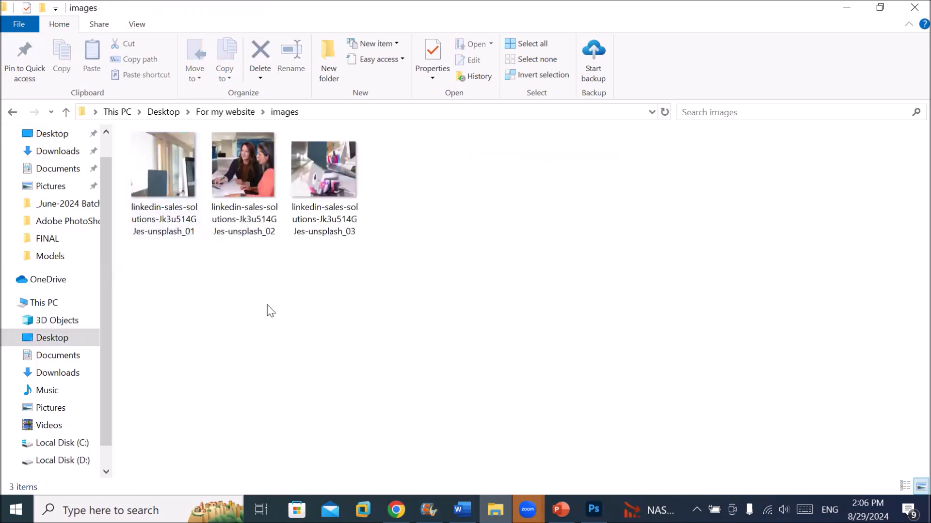
left_click(178, 186)
left_click(246, 177)
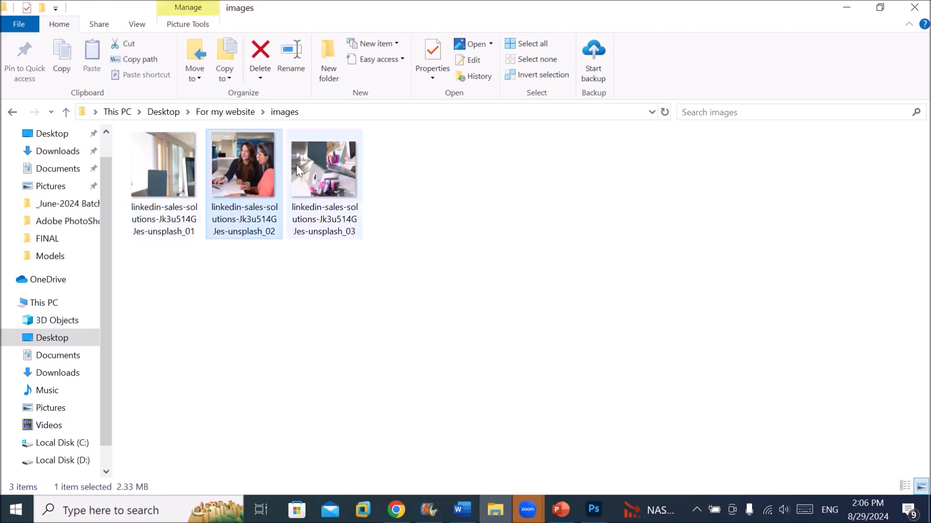
left_click(310, 175)
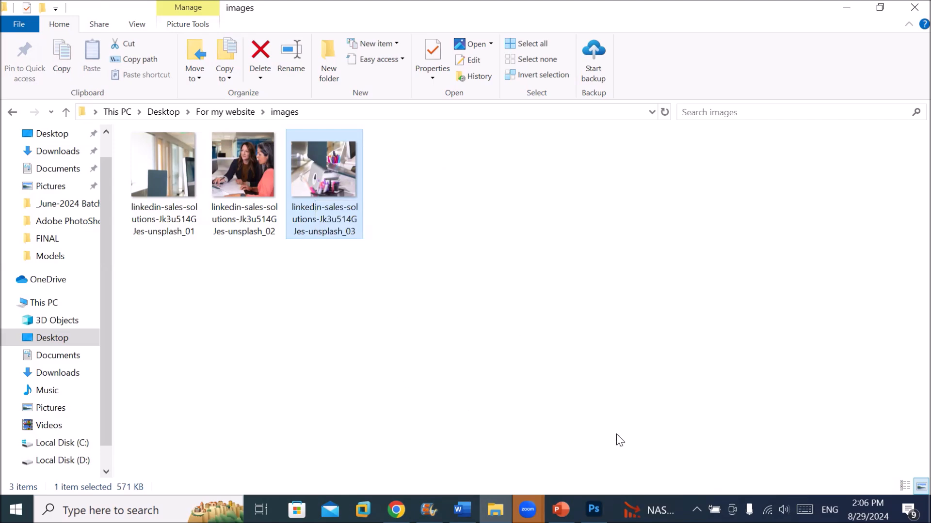
Step: Return to Photoshop and close the sliced office photo without saving its changes
left_click(594, 509)
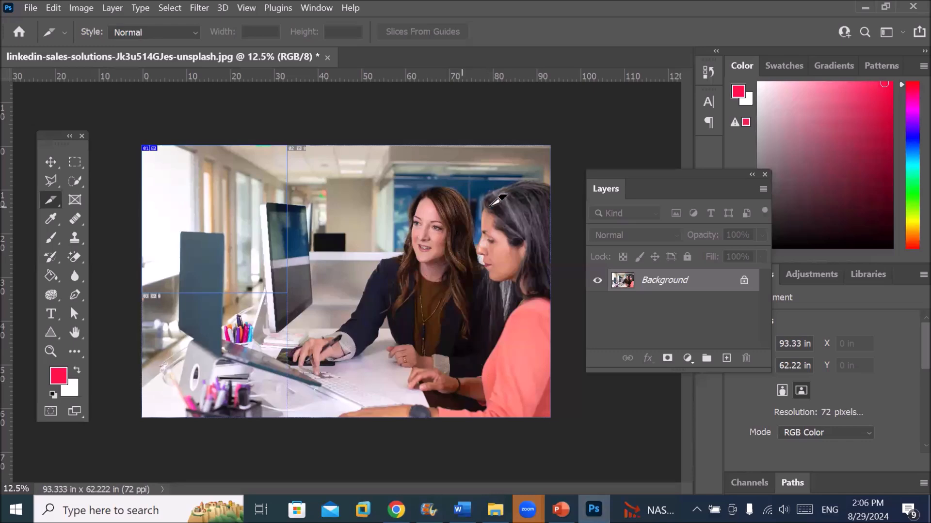
scroll(388, 318, "down", 1)
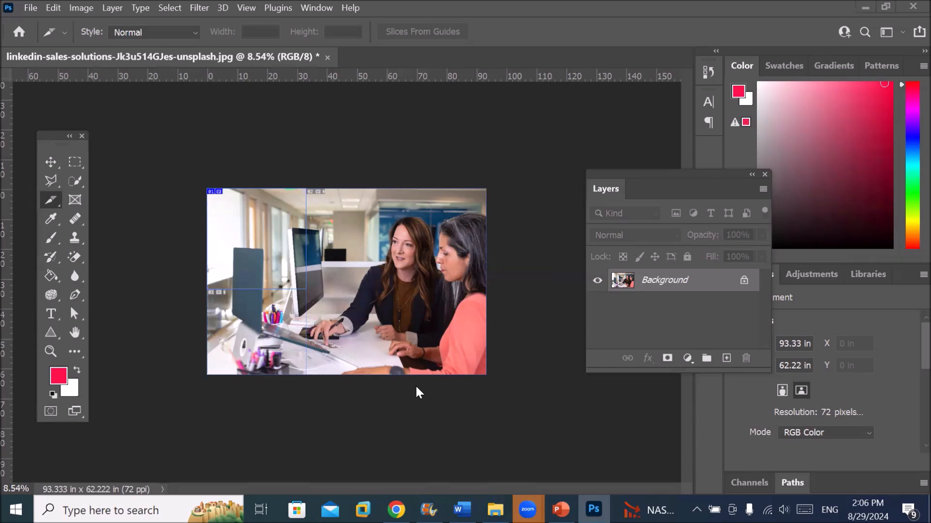
left_click(74, 222)
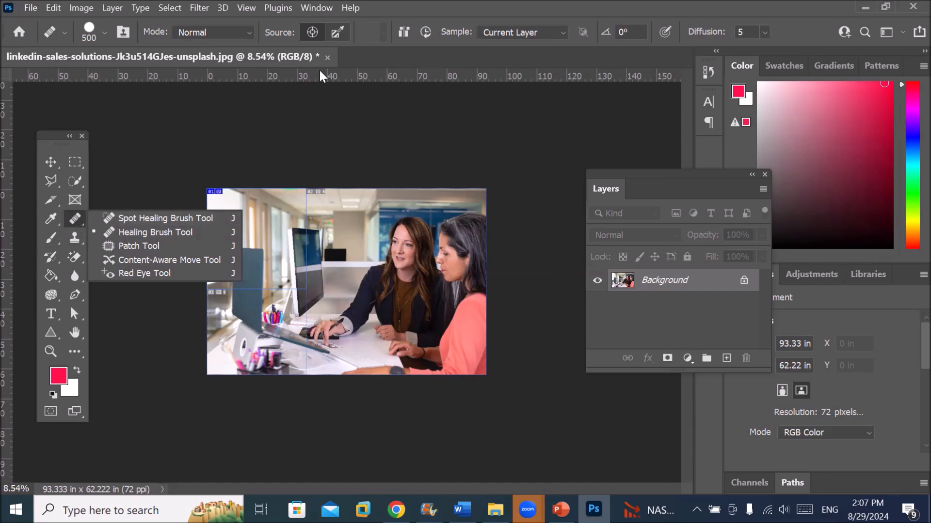
key("ctrl+w")
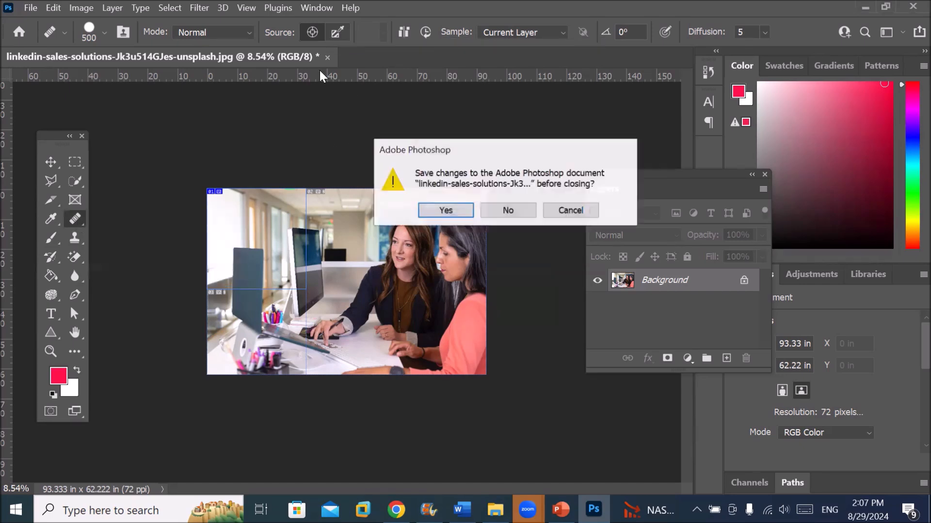
left_click(510, 212)
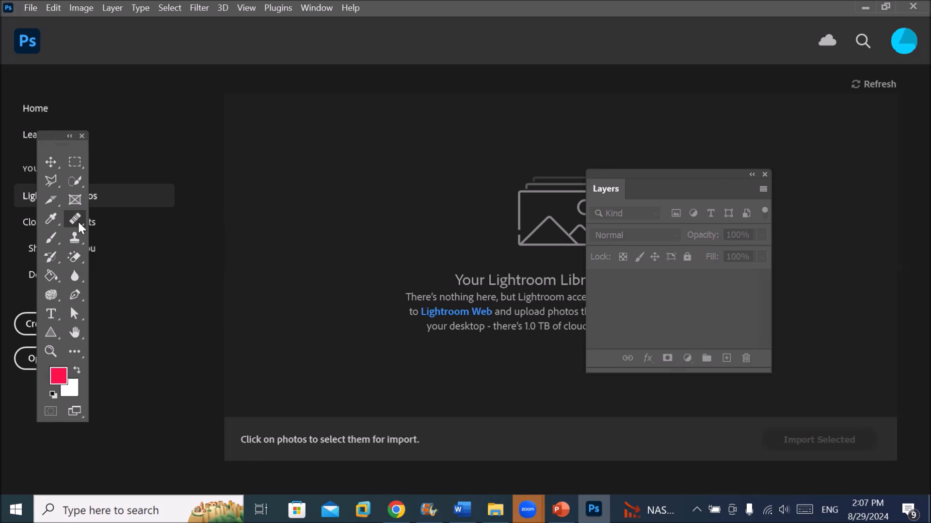
Step: Show the healing tool group and choose the Spot Healing Brush Tool
right_click(75, 226)
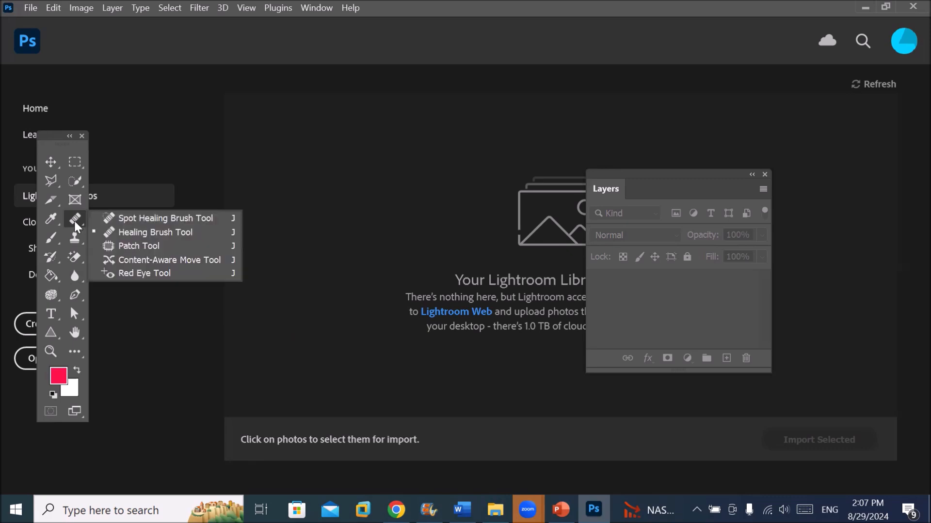
left_click(132, 219)
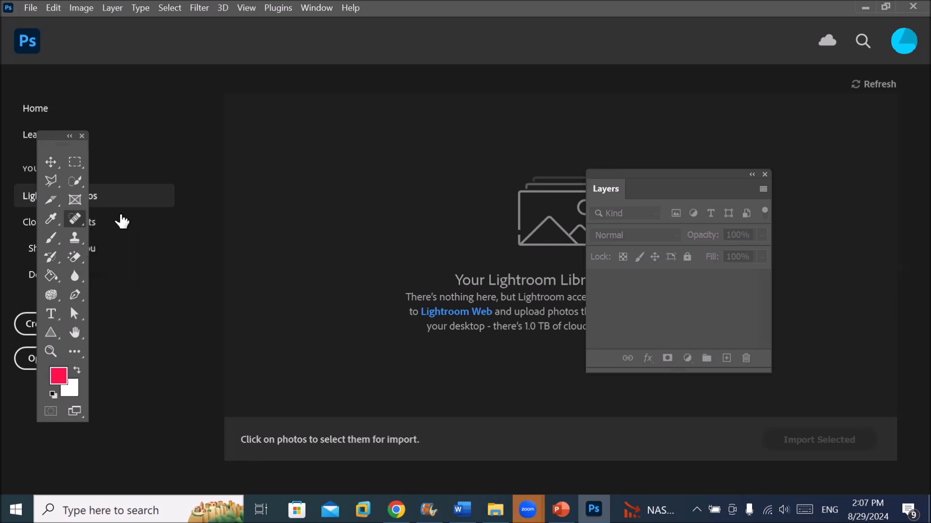
right_click(75, 221)
left_click(76, 222)
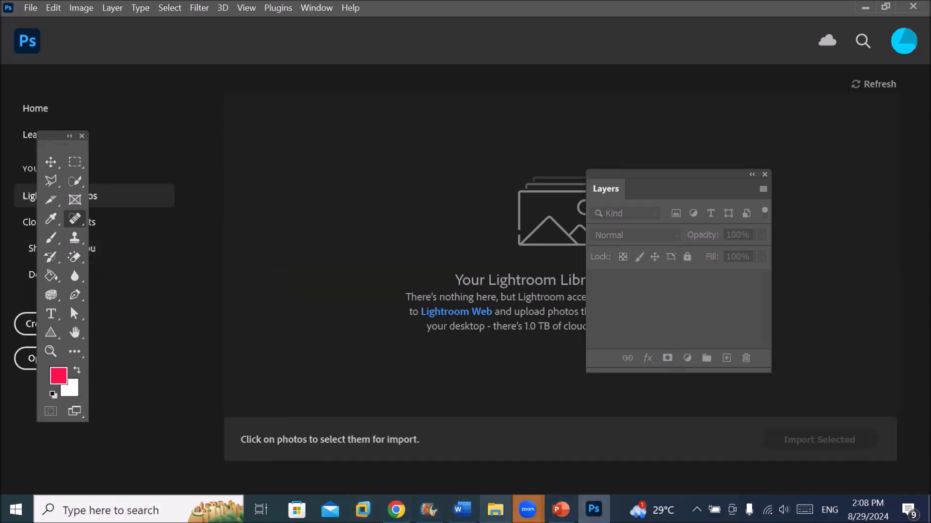
Step: Switch to File Explorer, look through the Images folder in _Graphics on Local Disk (D:), and go back to _Graphics
left_click(495, 510)
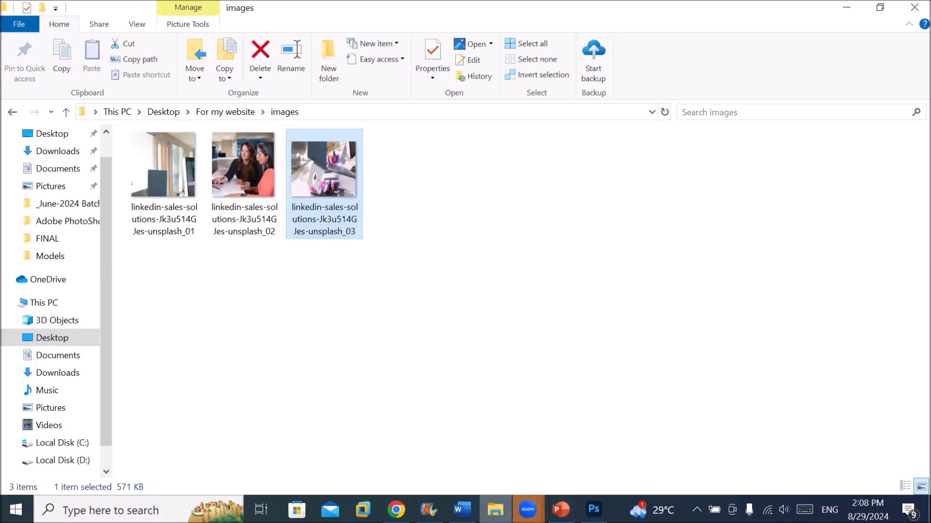
left_click(50, 305)
double_click(383, 283)
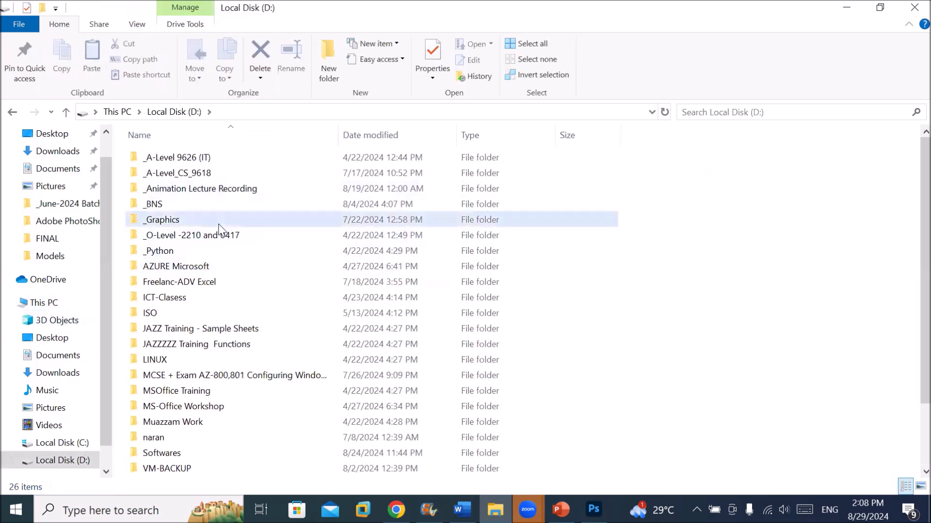
double_click(220, 228)
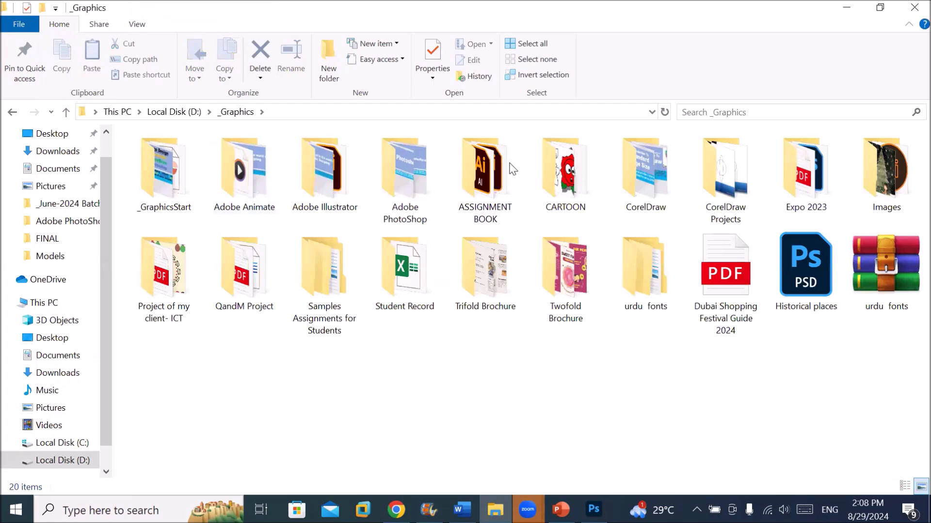
double_click(863, 172)
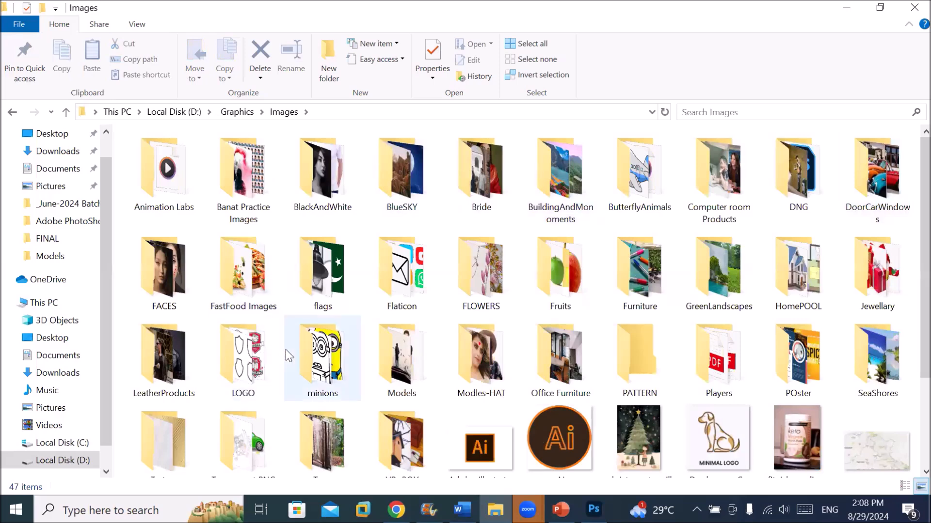
left_click(242, 114)
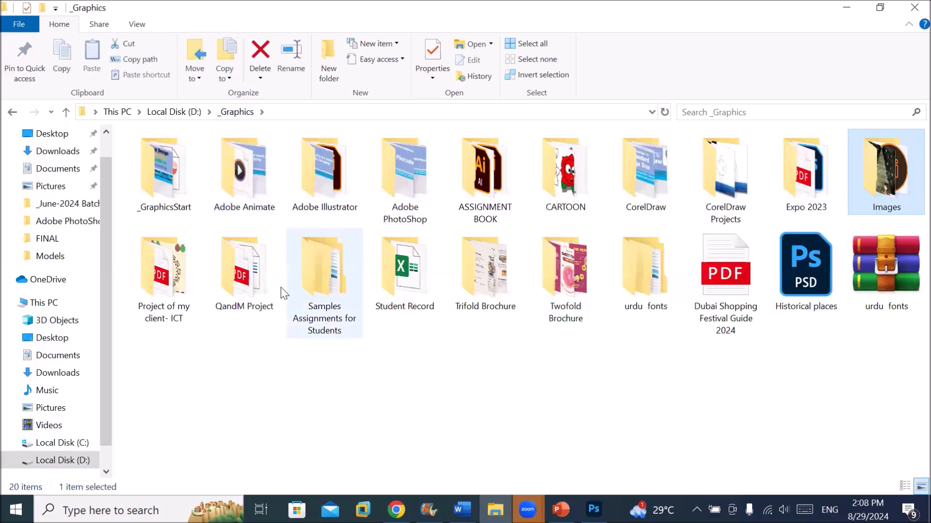
Step: Open the spot-healing-brush-tool folder under Adobe PhotoShop > LABS and select the close-up portrait of the woman's face
left_click(410, 170)
double_click(410, 169)
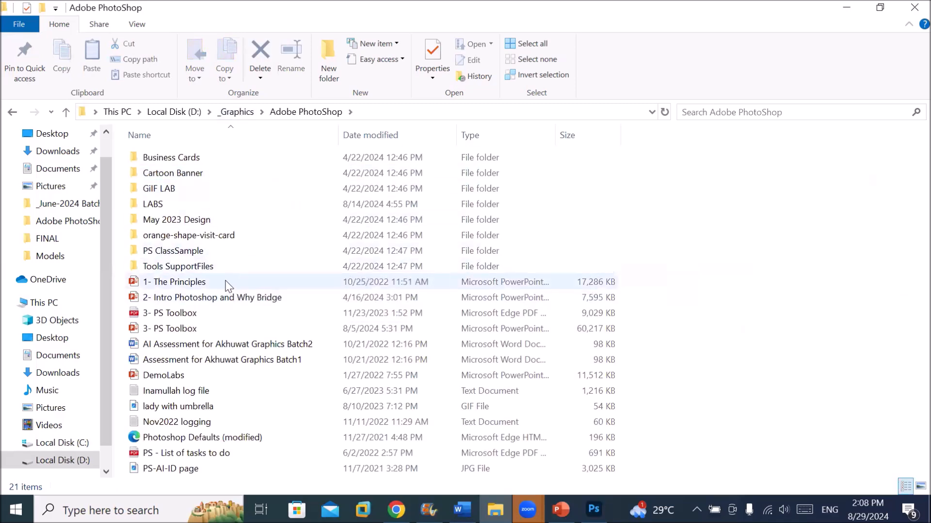
double_click(188, 201)
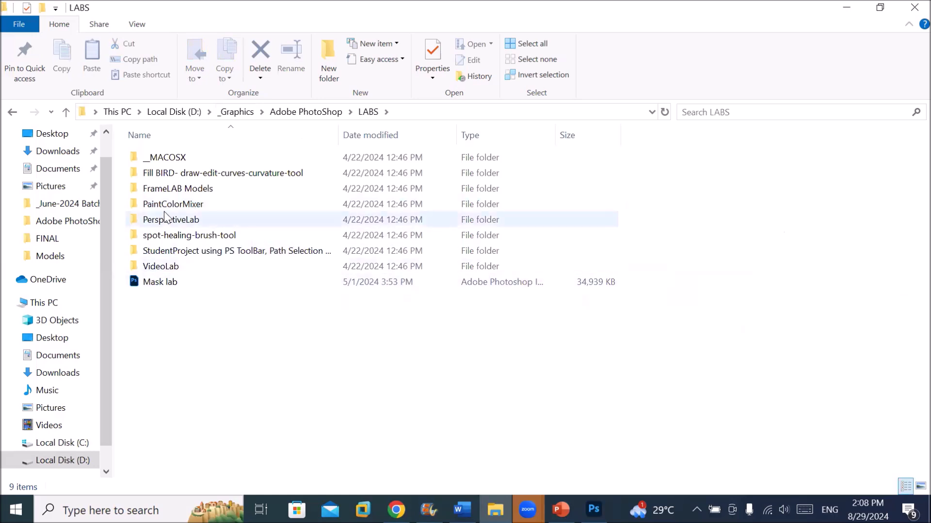
left_click(225, 192)
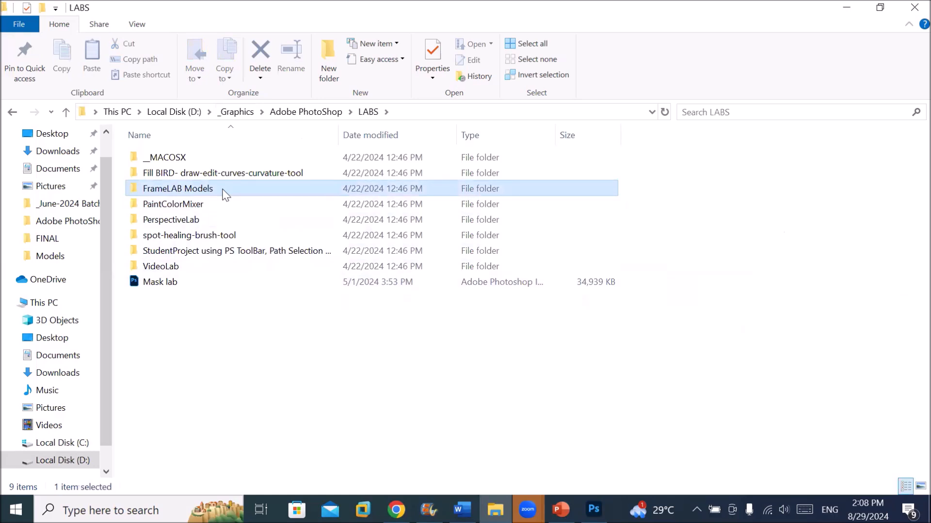
double_click(212, 238)
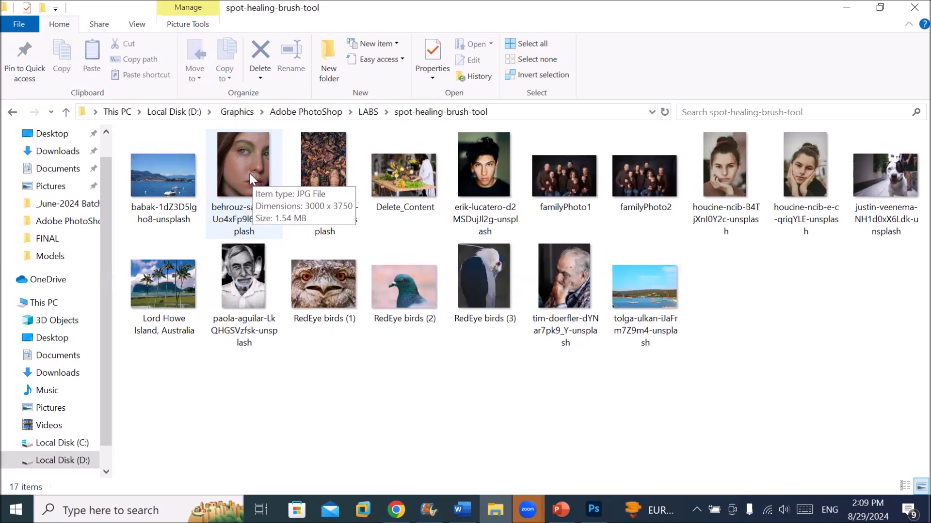
left_click(249, 174)
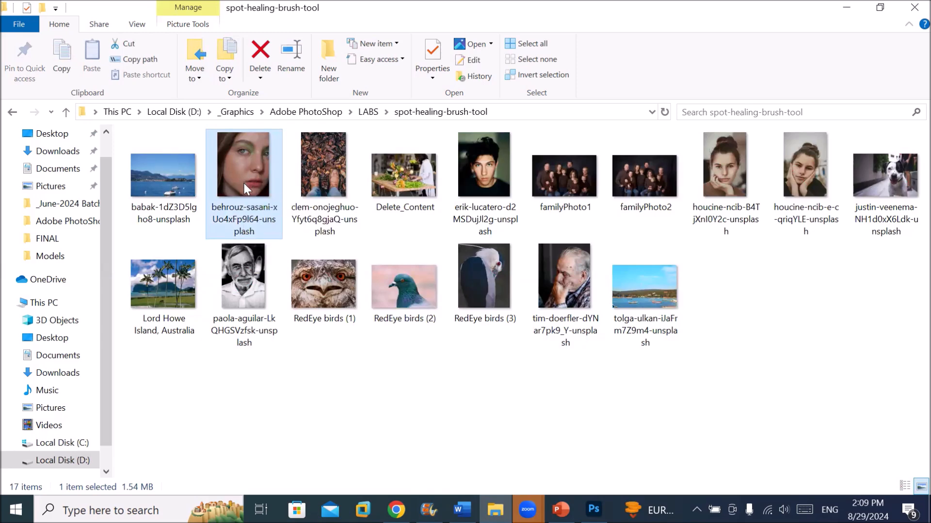
Step: Open the selected close-up portrait in Photoshop and duplicate its Background layer
left_click_drag(244, 185, 599, 517)
left_click_drag(589, 484, 285, 198)
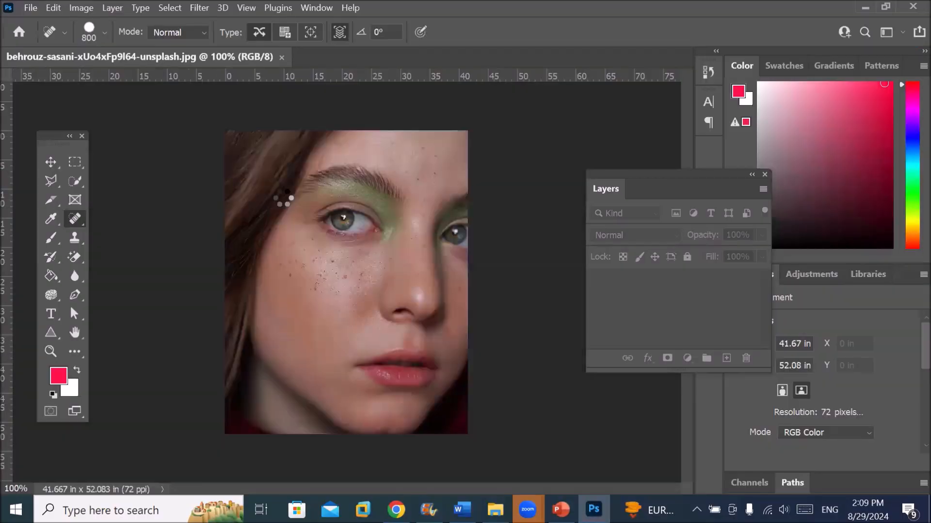
scroll(573, 303, "up", 3)
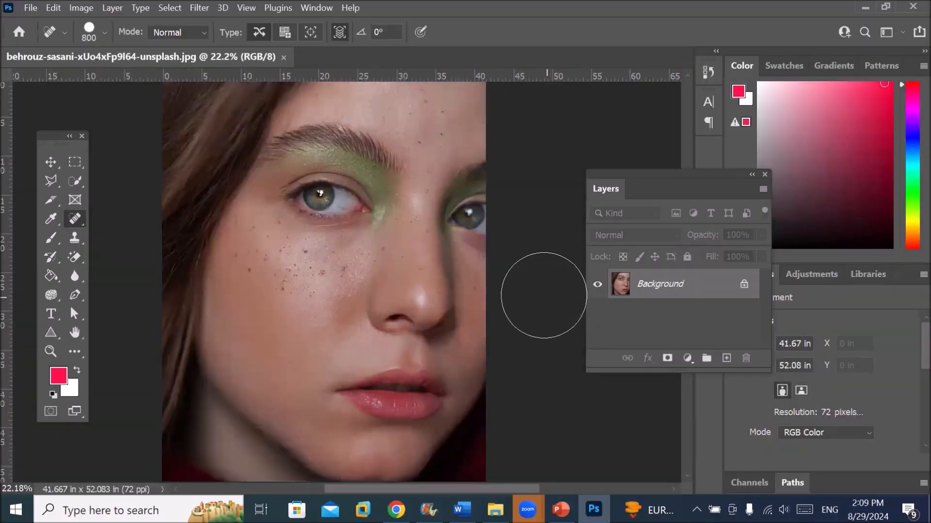
scroll(253, 208, "up", 5)
scroll(247, 220, "up", 3)
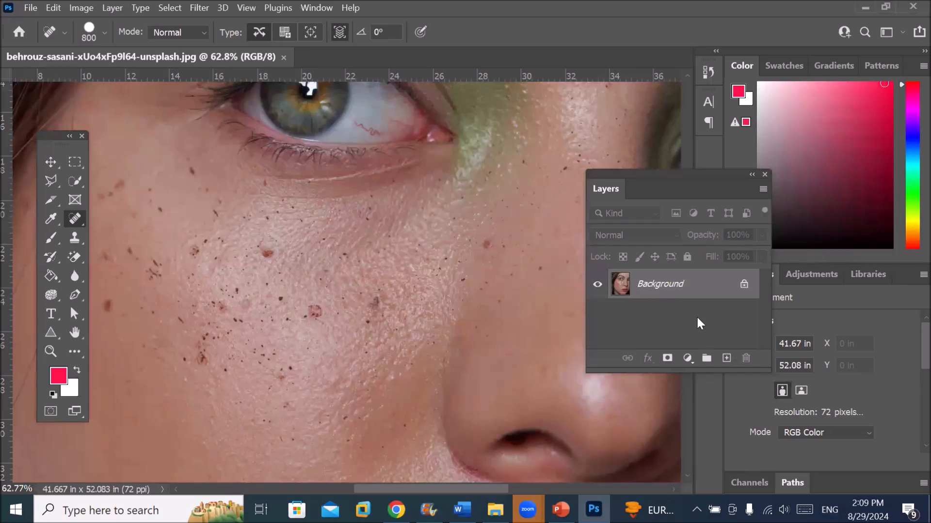
left_click_drag(661, 291, 726, 358)
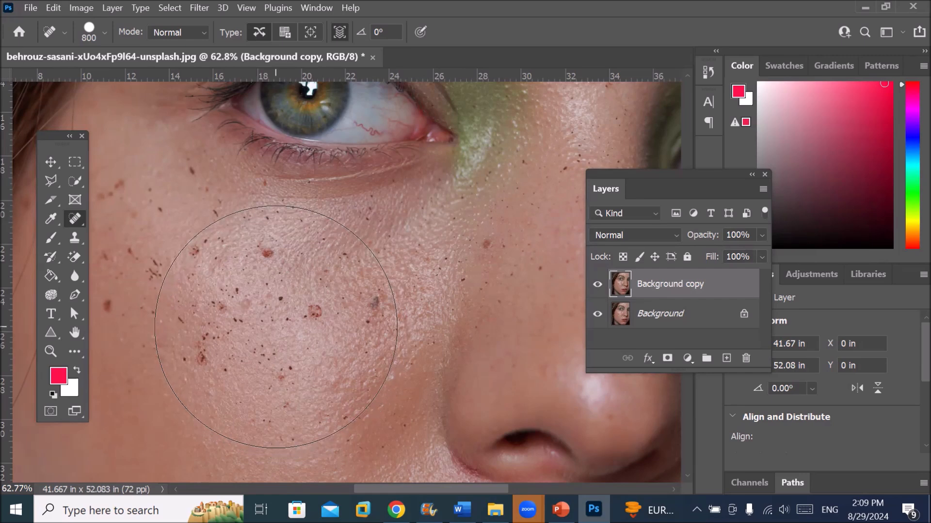
Step: Reduce the Spot Healing Brush to 80 px and heal the grey mark on the cheek under the eye
key("bracketleft")
key("bracketleft")
key("bracketleft")
key("bracketleft")
key("bracketleft")
key("bracketleft")
key("bracketleft")
key("bracketleft")
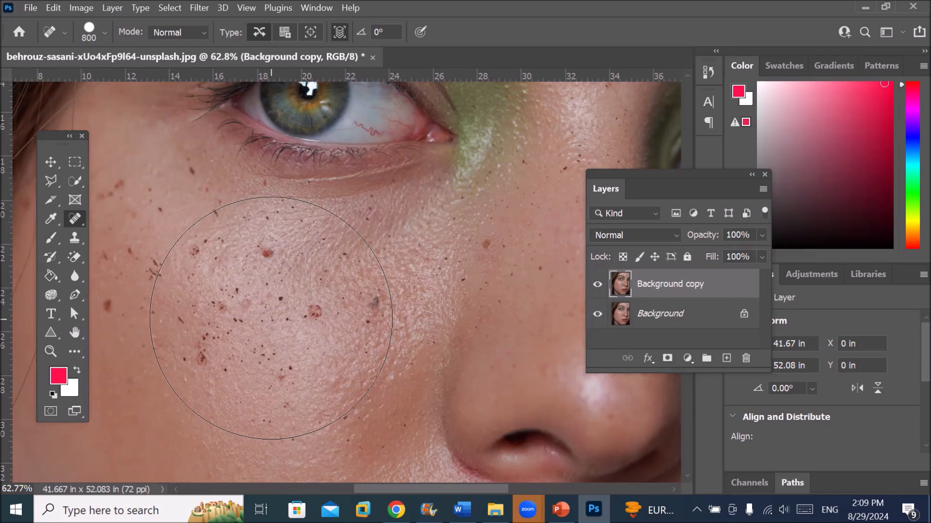
key("bracketleft")
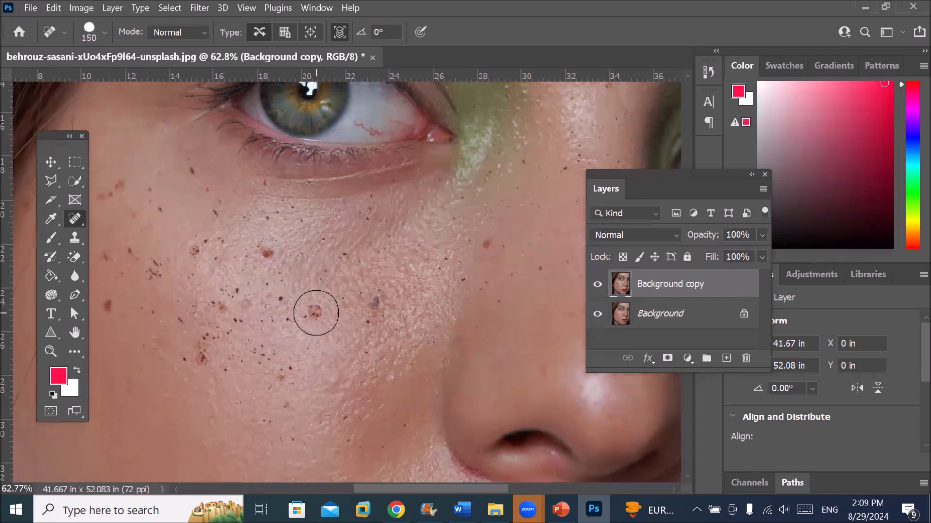
key("bracketleft")
key("bracketleft")
key("bracketleft")
scroll(375, 305, "up", 8)
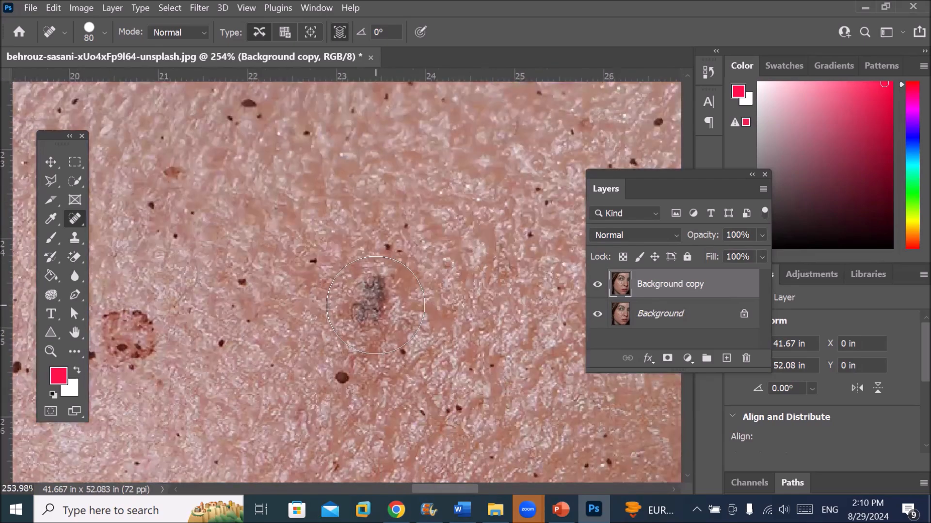
left_click(375, 304)
Step: Set the brush size to 25 px and heal the small dark moles surrounding the repaired patch of cheek
key("bracketleft")
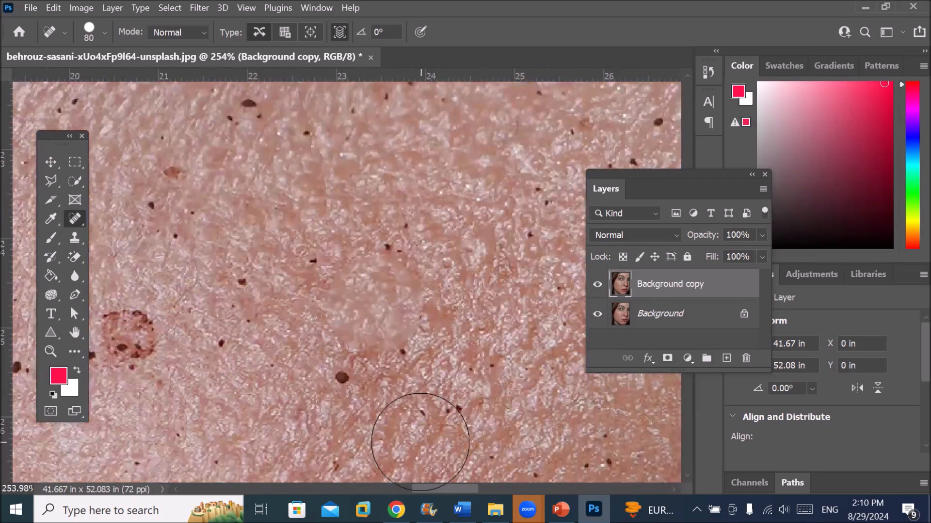
key("bracketleft")
key("bracketleft")
key("bracketleft")
key("bracketleft")
key("bracketleft")
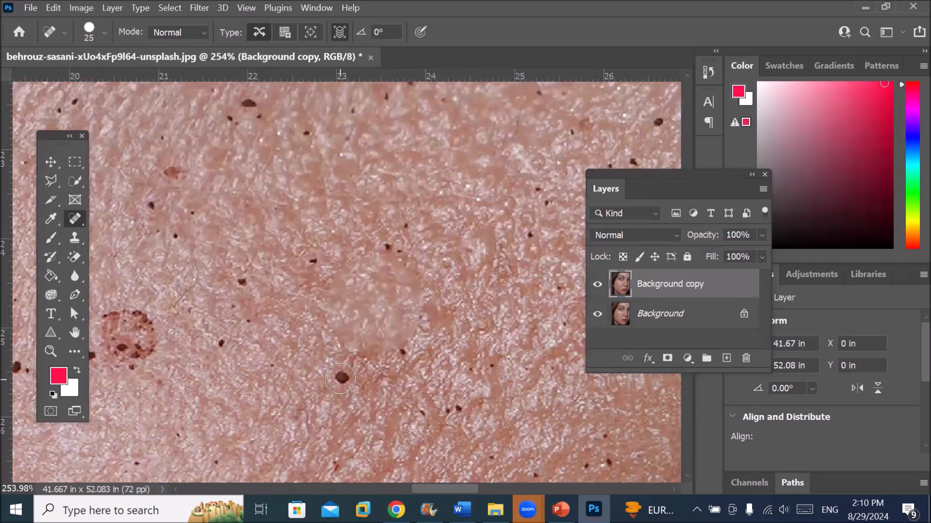
left_click(340, 378)
left_click(399, 352)
left_click(316, 257)
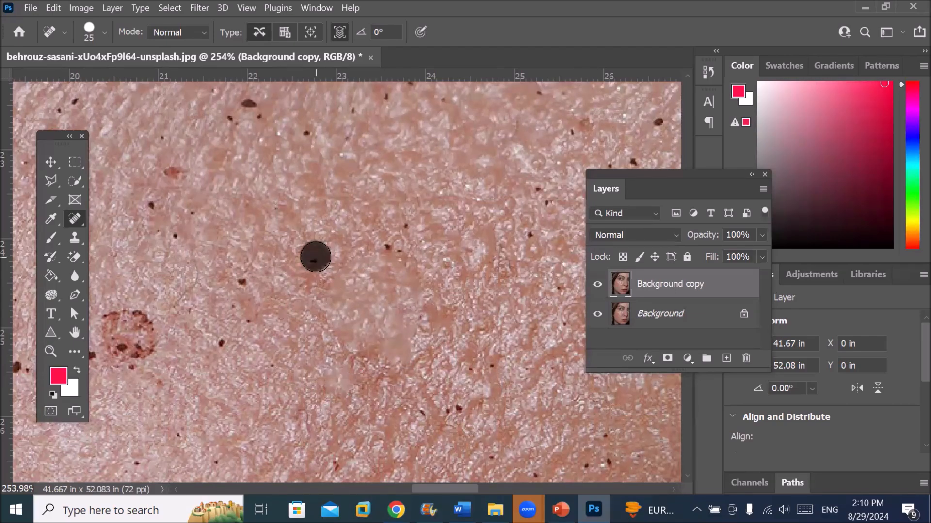
left_click(388, 249)
left_click(396, 229)
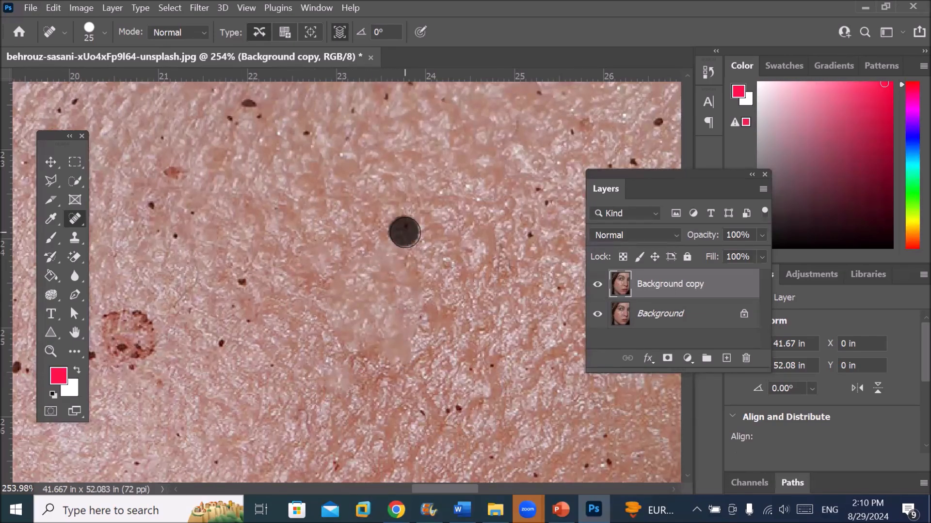
left_click(250, 104)
Step: Enlarge the brush to 35 px and paint short healing strokes over the freckles between the cheek and the nose
scroll(275, 228, "down", 2)
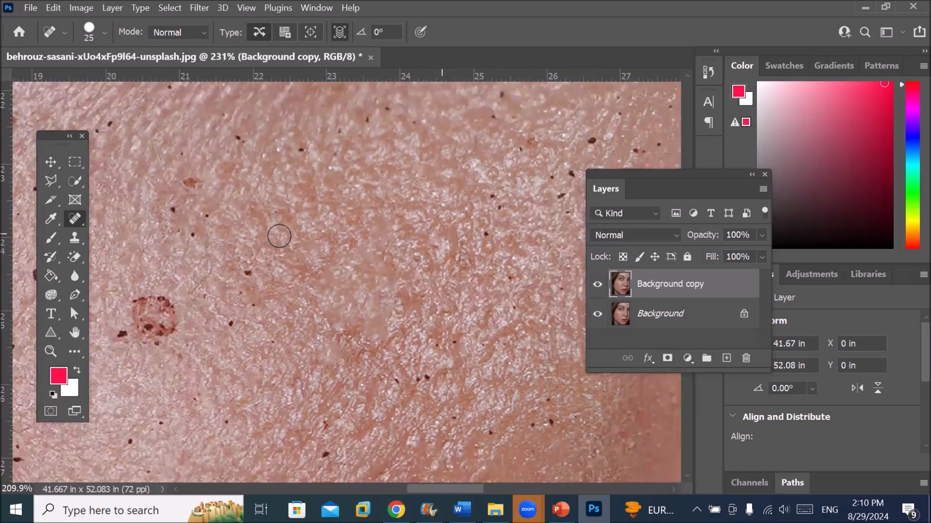
scroll(279, 236, "down", 2)
scroll(279, 236, "down", 2)
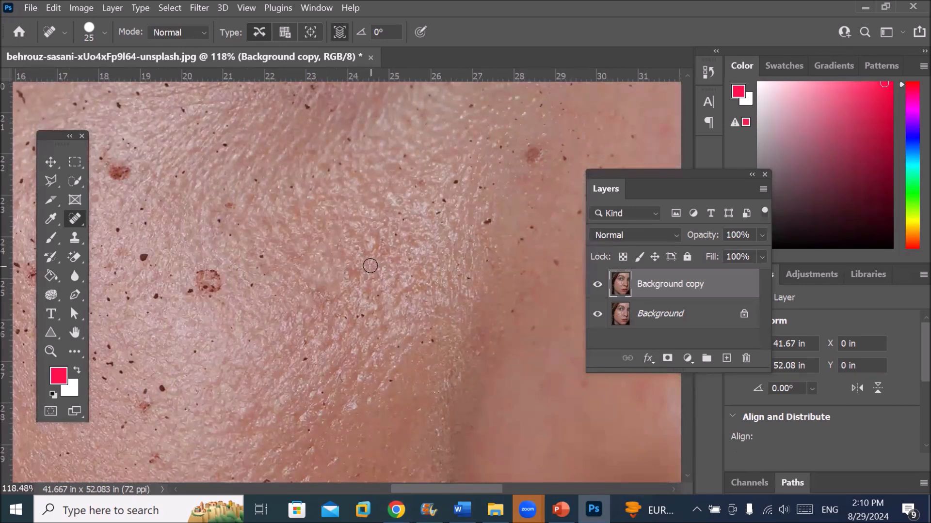
key("bracketright")
mouse_move(382, 276)
left_mouse_down()
mouse_move(359, 320)
mouse_move(336, 329)
left_mouse_up()
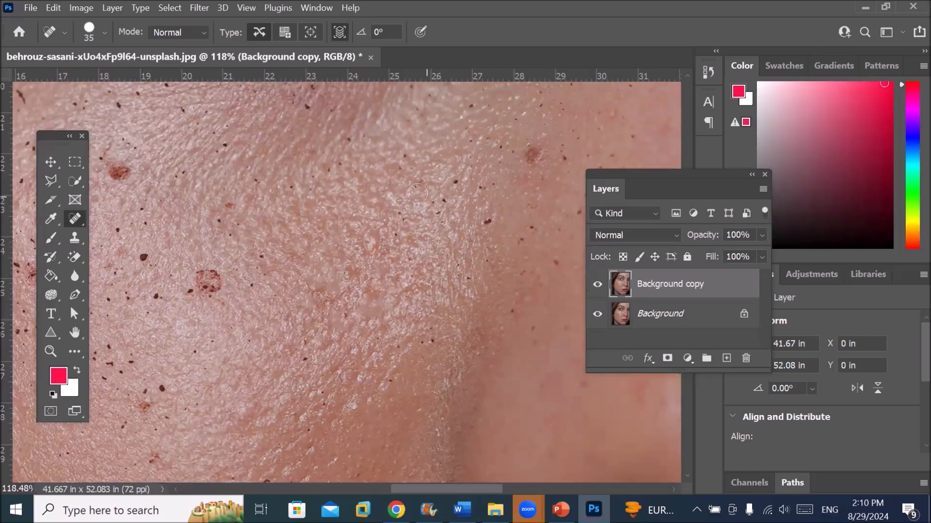
mouse_move(399, 190)
left_mouse_down()
mouse_move(488, 189)
mouse_move(507, 210)
left_mouse_up()
left_click_drag(459, 243, 501, 221)
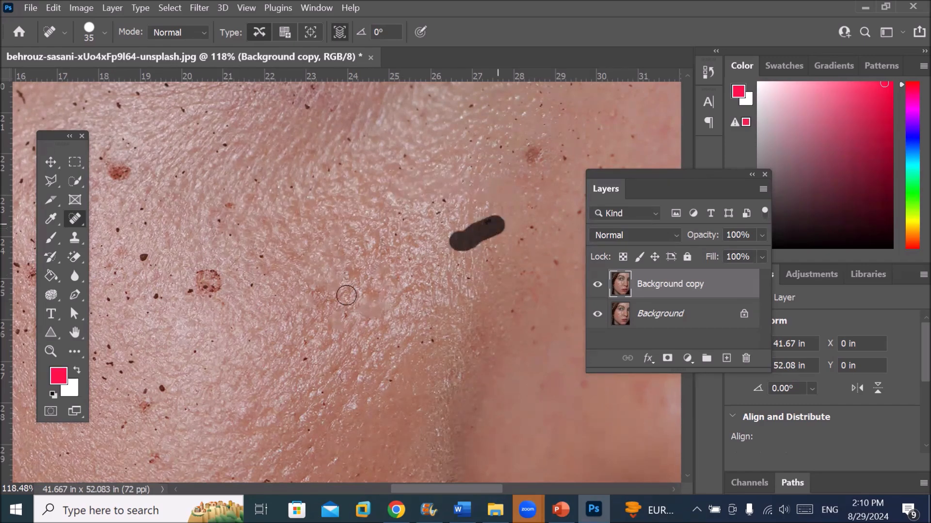
mouse_move(282, 246)
left_mouse_down()
mouse_move(261, 274)
mouse_move(260, 295)
mouse_move(231, 304)
left_mouse_up()
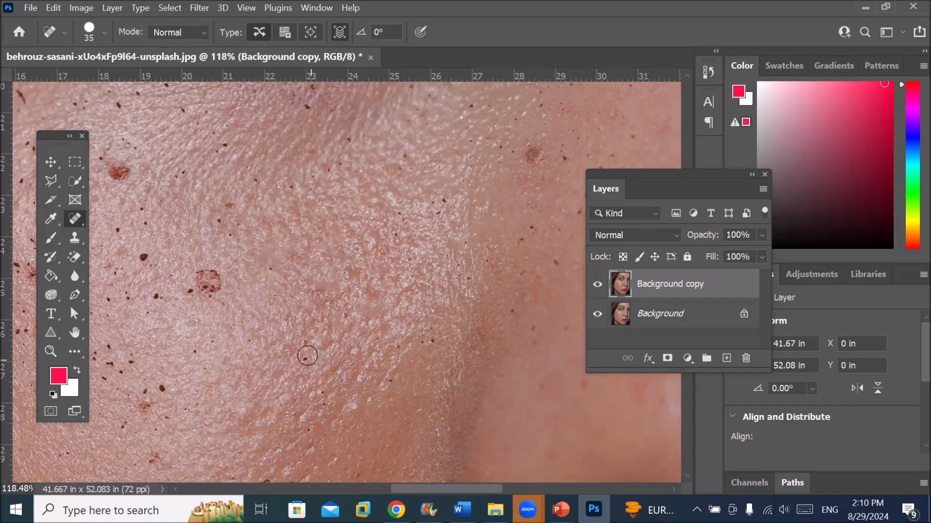
left_click_drag(298, 334, 326, 350)
left_click_drag(353, 293, 351, 331)
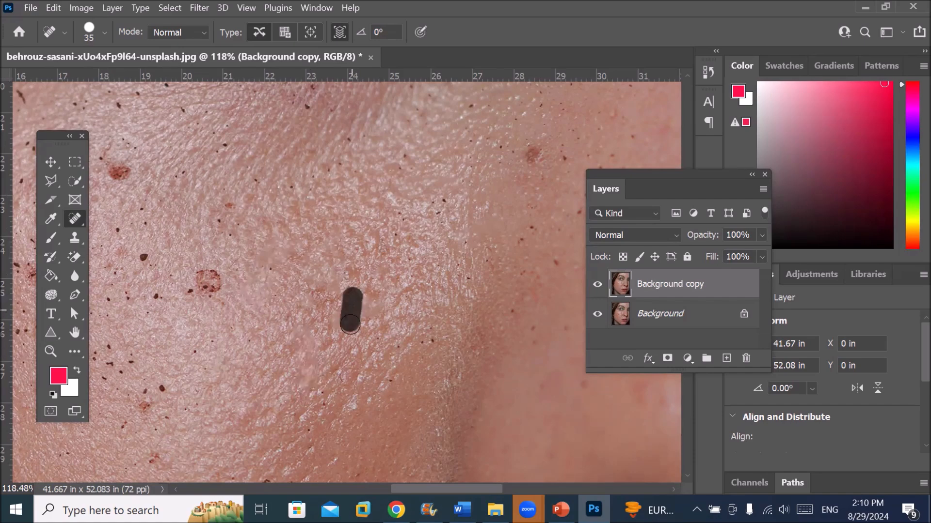
left_click_drag(449, 334, 419, 344)
left_click_drag(401, 377, 367, 389)
left_click_drag(397, 336, 398, 355)
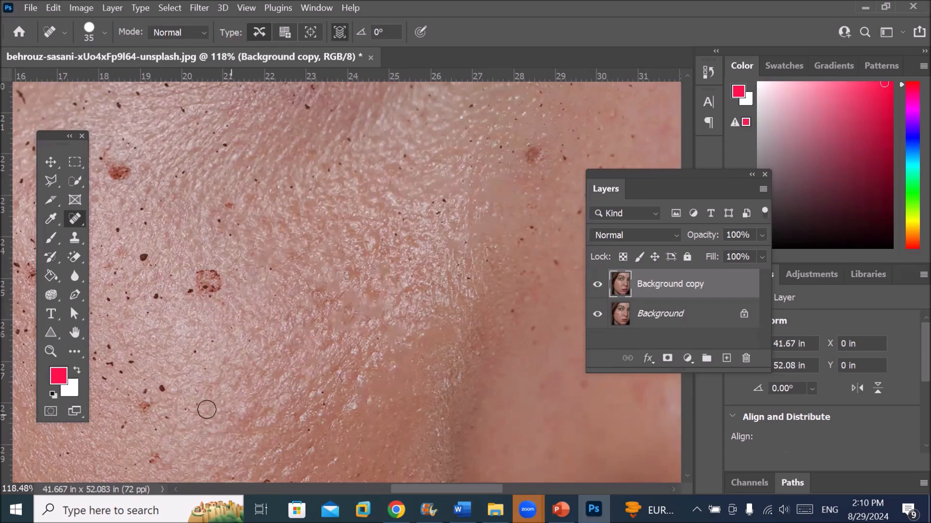
Step: Enlarge the brush to 60 px and heal the larger spots on the cheek, nose and nose bridge
scroll(207, 410, "down", 3)
scroll(193, 325, "down", 5)
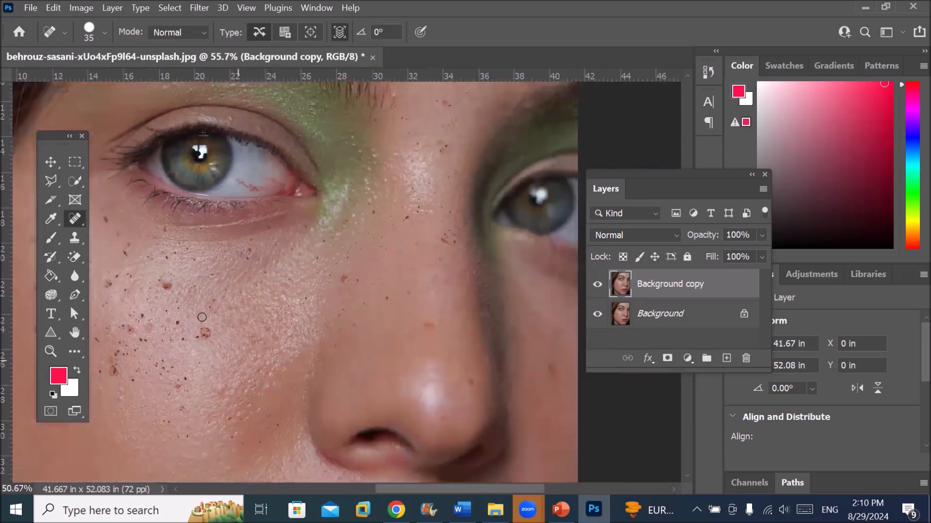
scroll(99, 365, "up", 3)
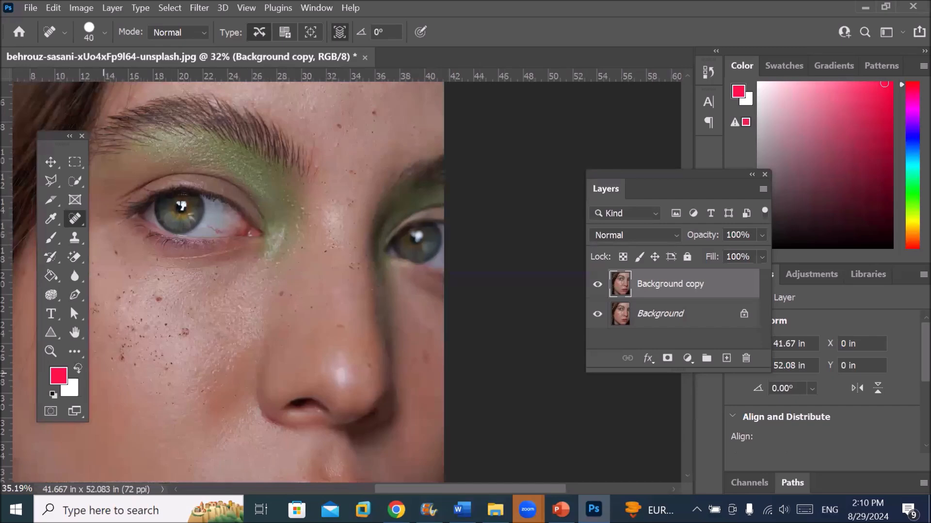
scroll(181, 333, "up", 1)
left_click(184, 333)
left_click(177, 338)
left_click(141, 278)
left_click(437, 327)
left_click(447, 228)
left_click(341, 270)
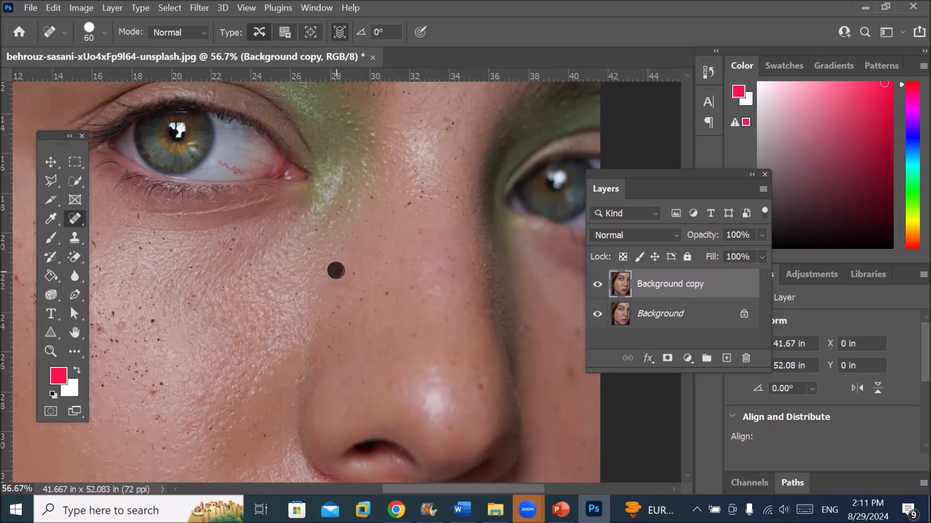
left_click_drag(131, 409, 189, 371)
Step: Heal the spots on the outer cheek and paint out the stray hair strand along the face's edge
scroll(204, 389, "down", 5)
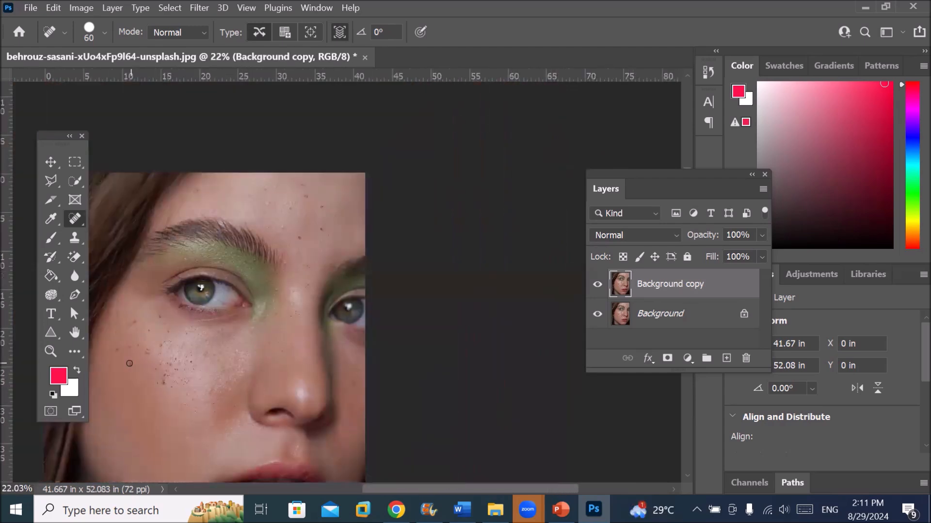
left_click_drag(127, 371, 148, 320)
scroll(131, 334, "up", 2)
mouse_move(123, 361)
left_mouse_down()
mouse_move(136, 383)
mouse_move(152, 359)
left_mouse_up()
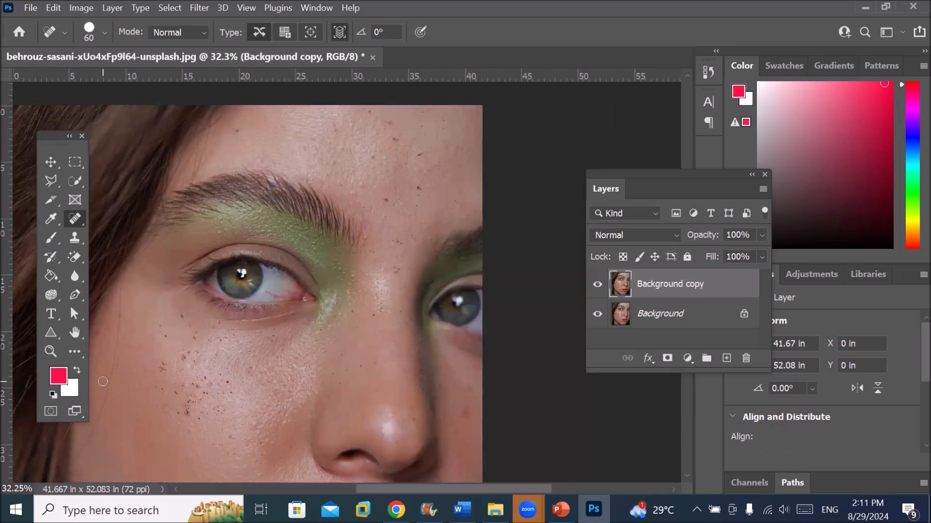
mouse_move(120, 300)
left_mouse_down()
mouse_move(128, 339)
mouse_move(119, 319)
mouse_move(113, 371)
left_mouse_up()
left_click_drag(113, 371, 102, 396)
left_click_drag(108, 402, 85, 444)
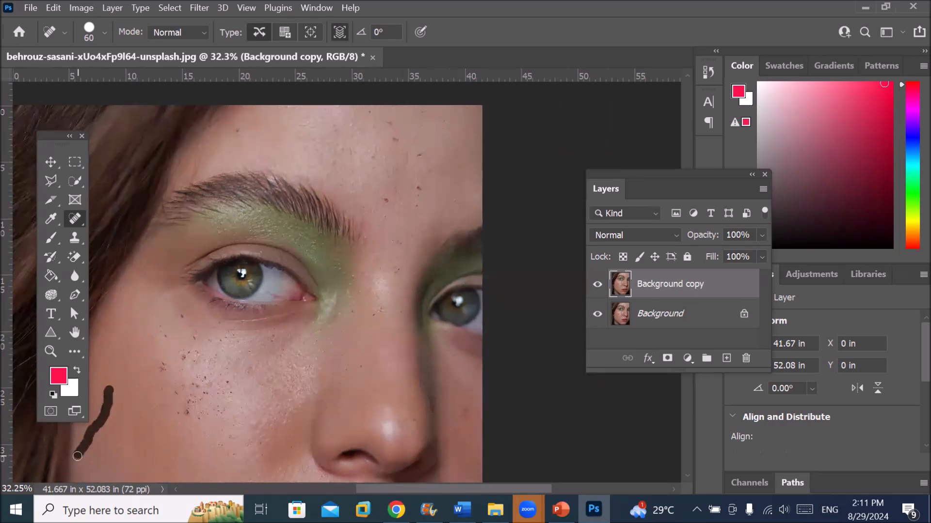
Step: Set the brush size to 100 px and heal the isolated spots on the upper cheek below the eye's outer corner
key("bracketright")
key("bracketright")
left_click(161, 367)
left_click(196, 336)
left_click(180, 317)
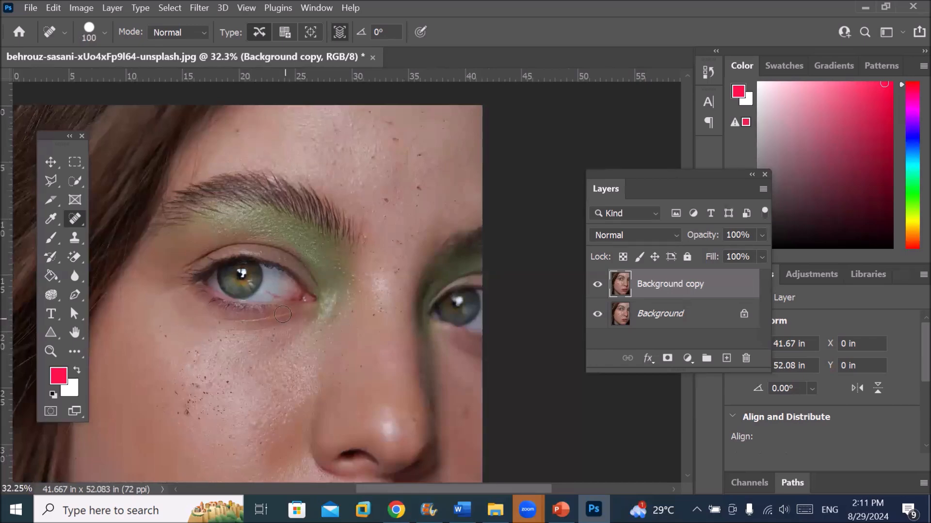
Step: Heal the remaining cluster of dark freckles in the middle of the cheek with the 100 px brush
scroll(284, 317, "up", 4)
scroll(226, 353, "up", 1)
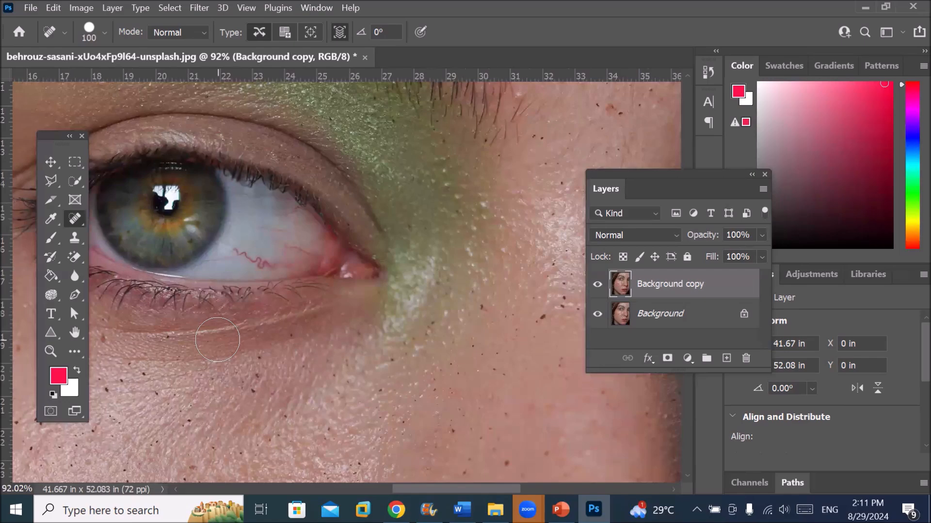
scroll(217, 339, "down", 4)
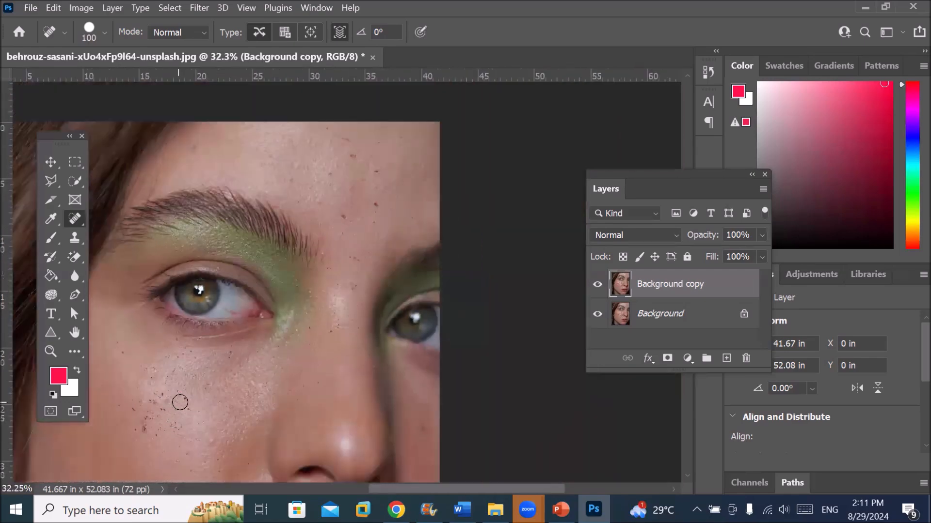
left_click(182, 399)
left_click(187, 408)
left_click(177, 427)
left_click(145, 430)
left_click(144, 429)
left_click(161, 395)
left_click(164, 407)
left_click(147, 417)
left_click(133, 407)
left_click(137, 431)
Step: Compare the retouched cheek with the original by hiding and showing the Background copy layer, leaving the layer visible
scroll(246, 416, "down", 4)
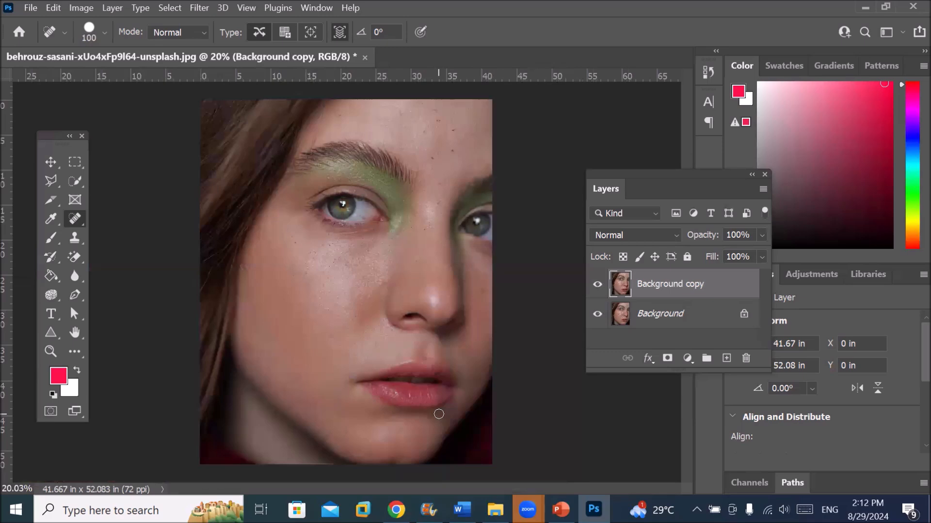
left_click(598, 287)
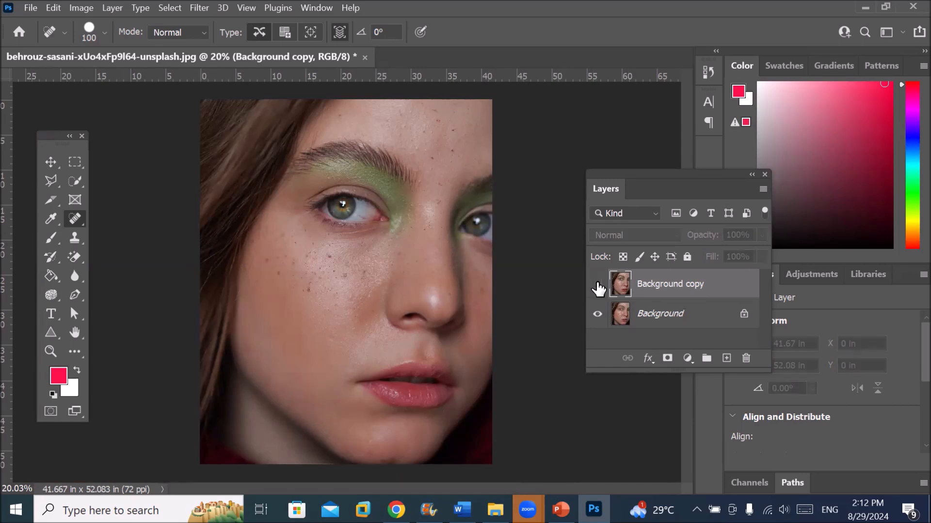
scroll(378, 213, "up", 9)
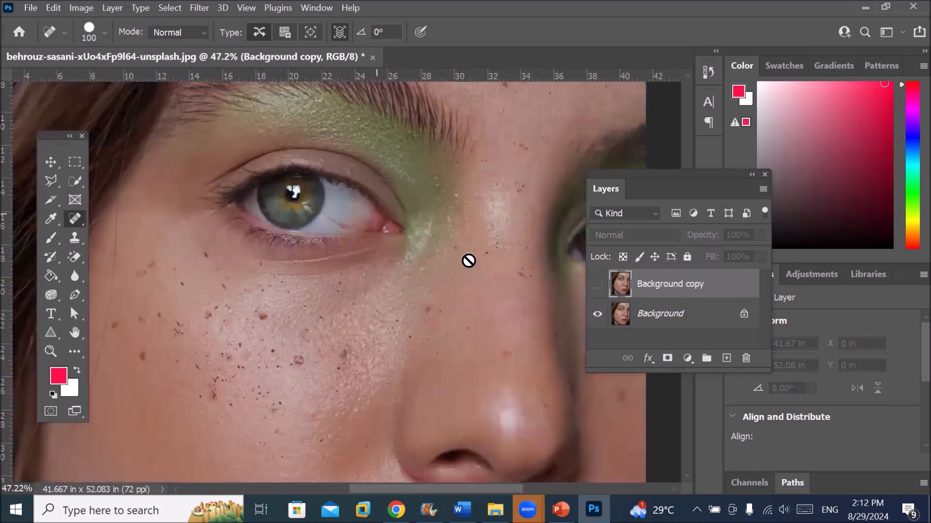
left_click(597, 287)
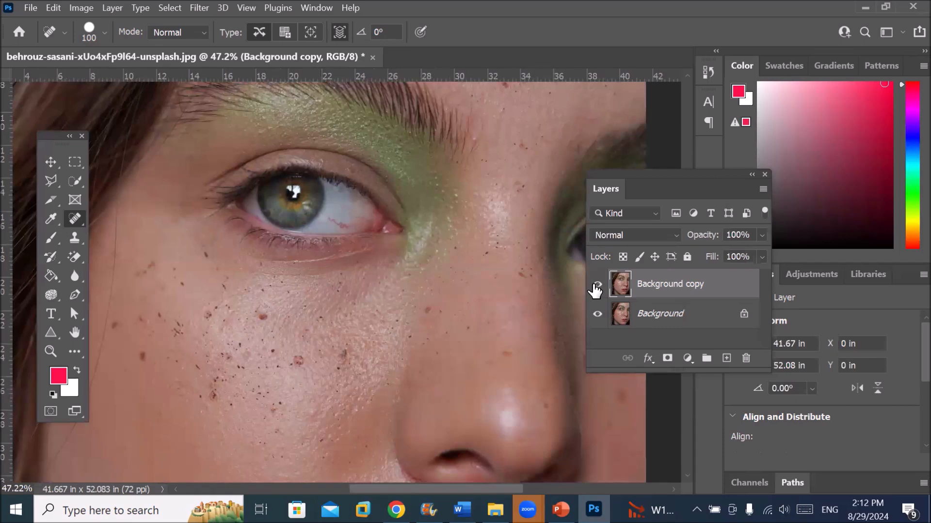
left_click(596, 288)
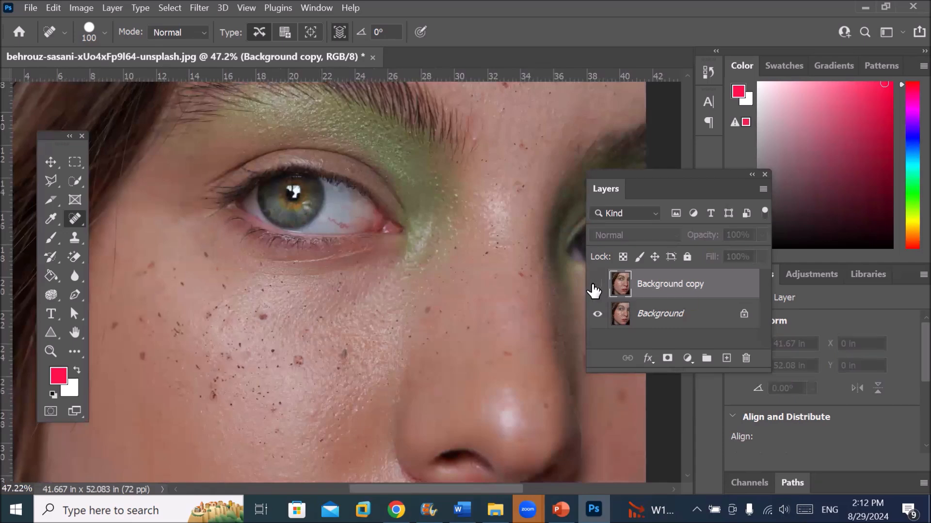
left_click(595, 287)
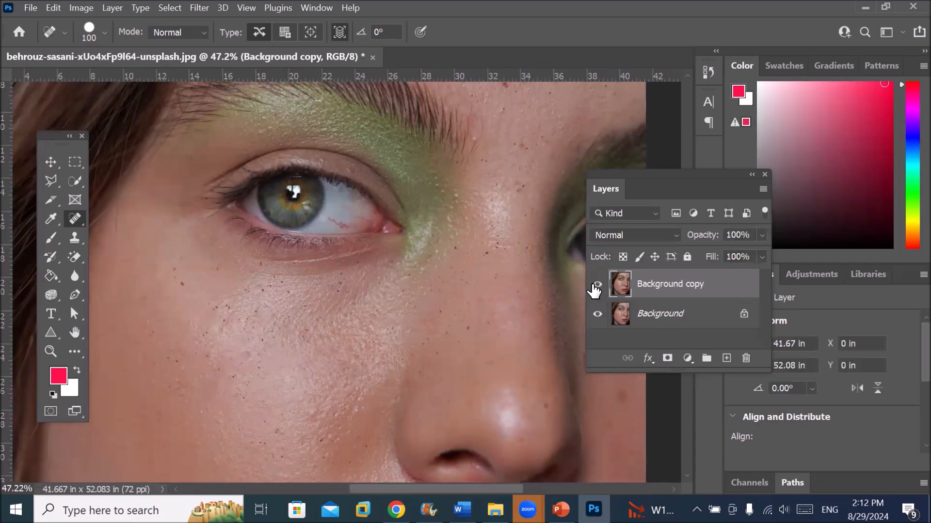
left_click(593, 287)
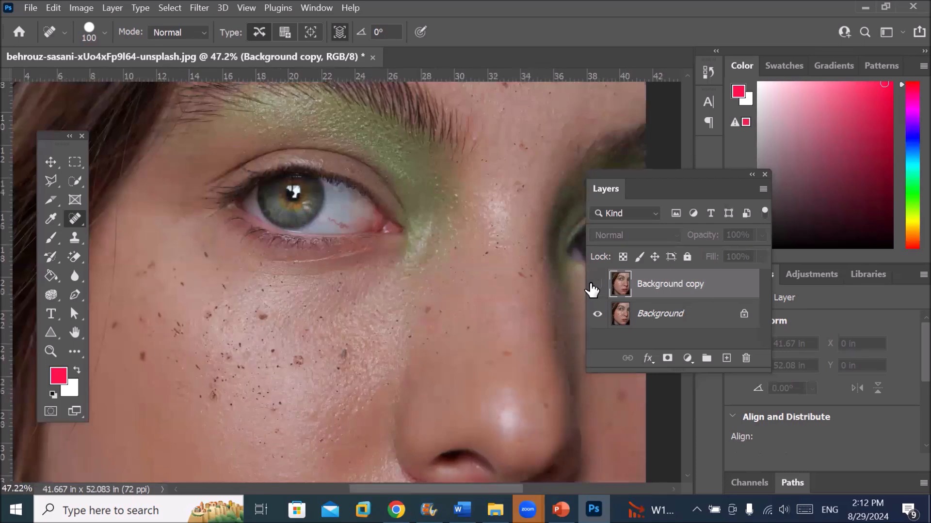
left_click(592, 287)
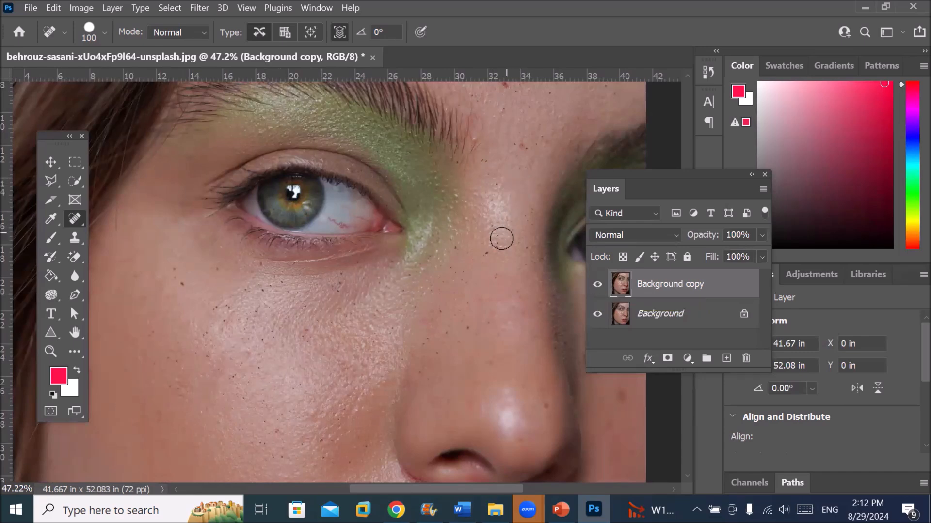
Step: Heal the small dark spots on the nose bridge, side and tip with the 100 px brush on the Background copy layer
left_click(487, 252)
left_click(493, 242)
left_click(525, 249)
left_click(467, 330)
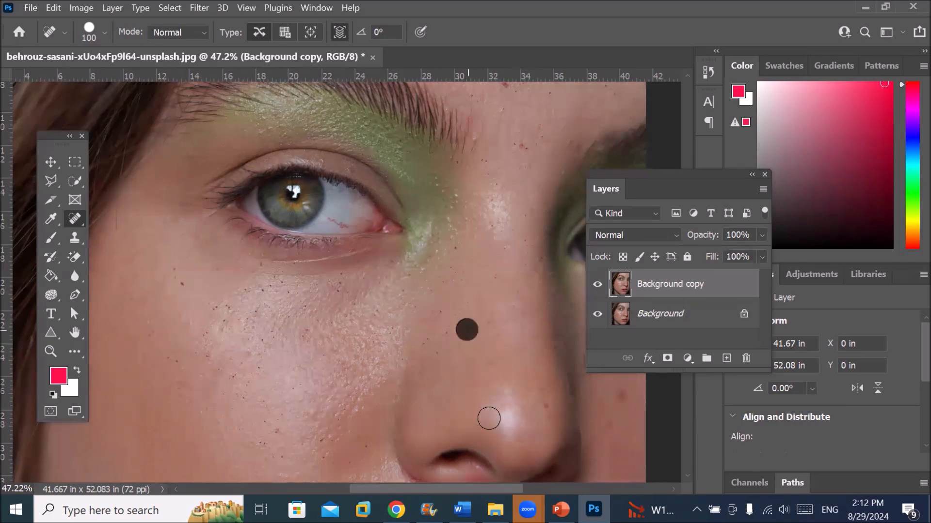
left_click(549, 408)
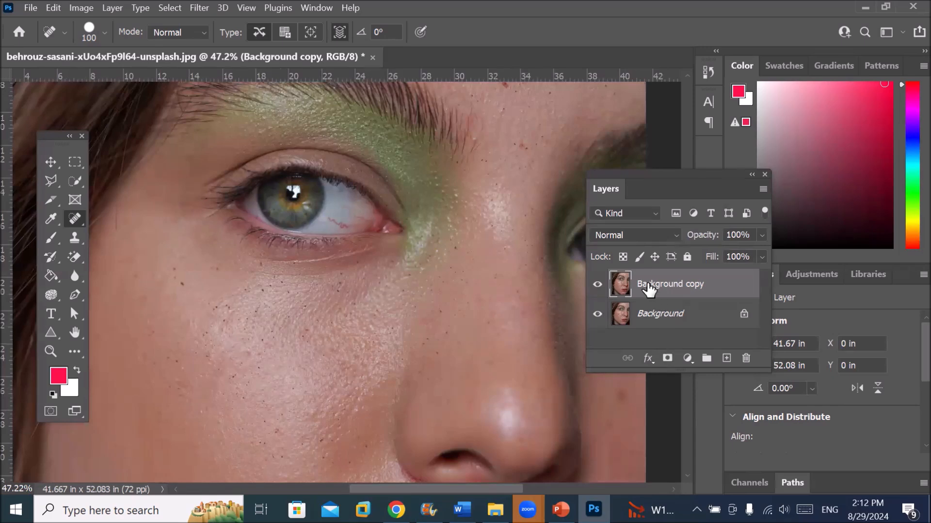
Step: Delete the Background copy layer and add a new empty layer above the Background
left_click_drag(648, 289, 749, 361)
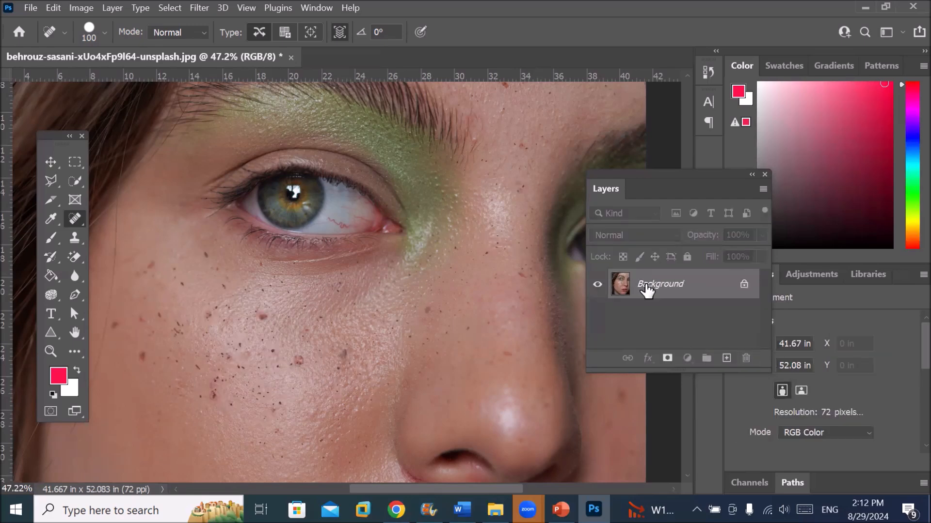
left_click(726, 359)
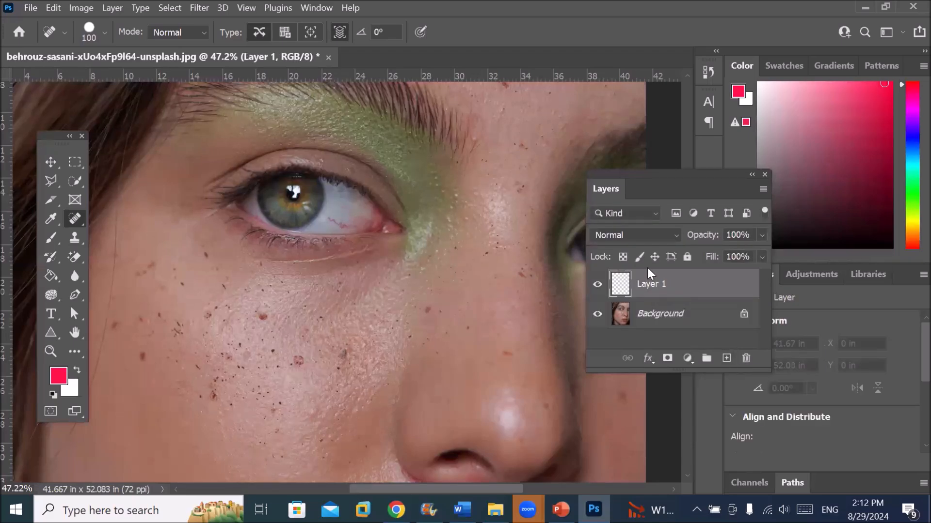
left_click(338, 31)
Step: Heal the larger spots on the inner cheek and on the nose with the 100 px brush on the empty Layer 1
left_click(343, 356)
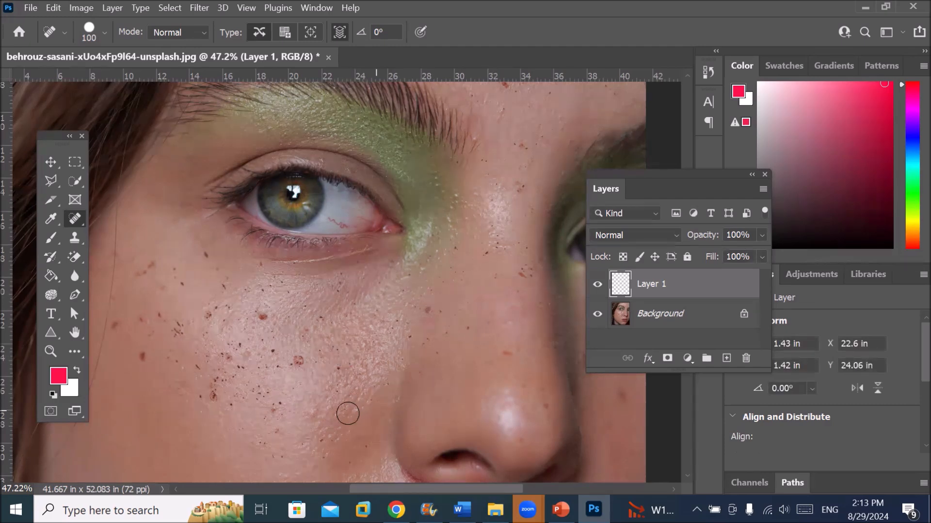
left_click(340, 367)
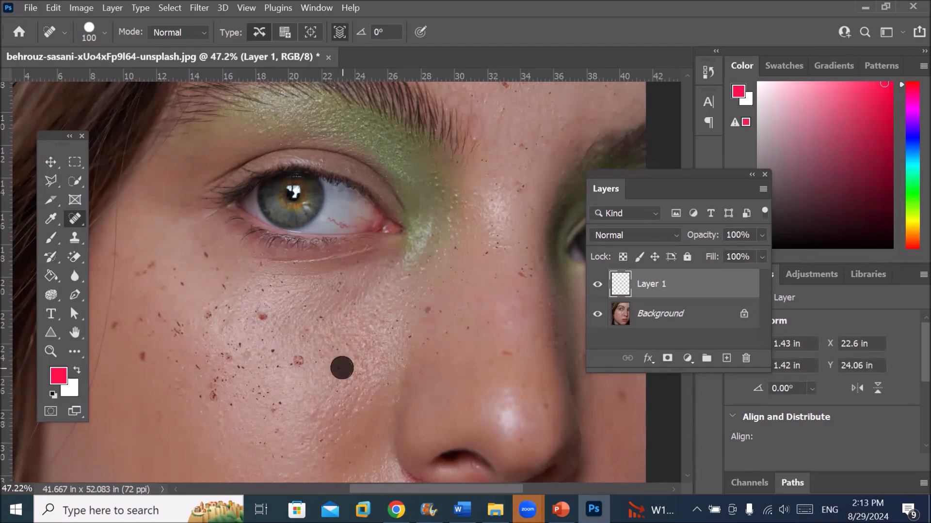
left_click(297, 360)
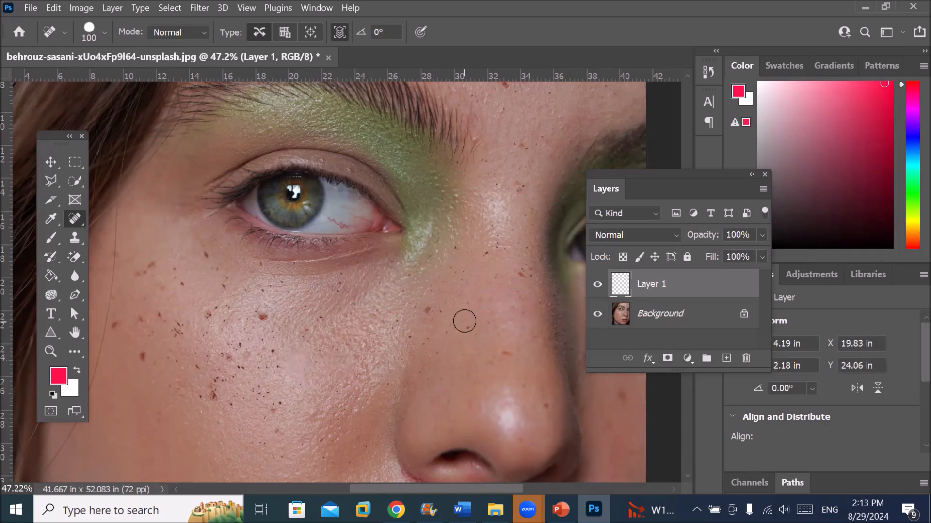
left_click(422, 309)
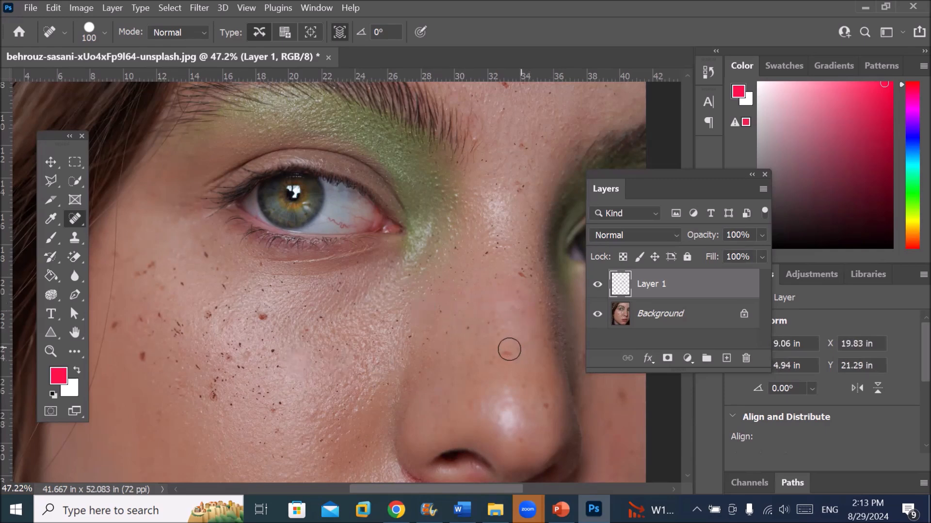
left_click(507, 352)
left_click(522, 273)
left_click(339, 32)
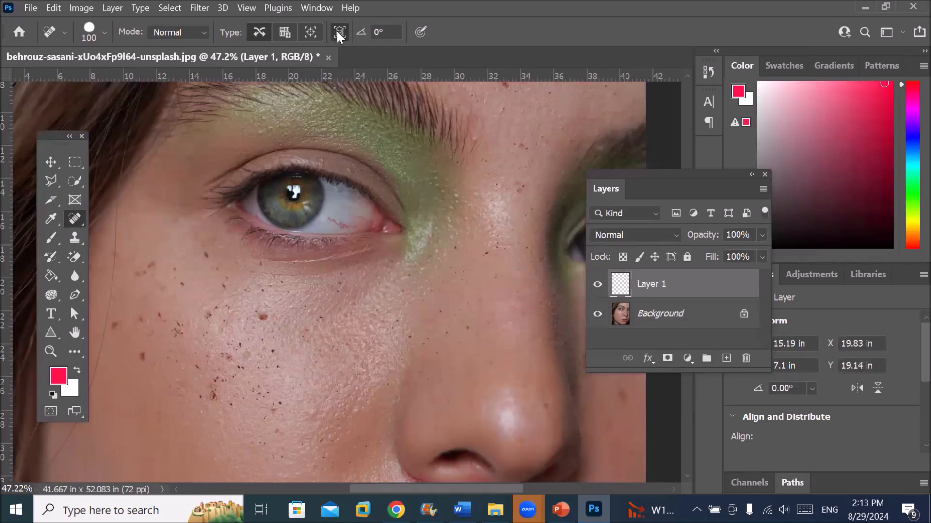
Step: Heal the remaining spot on the nose, the mole below the eye and the freckles down the middle of the cheek
left_click(466, 327)
left_click(260, 317)
left_click(267, 351)
left_click(274, 368)
left_click(276, 411)
left_click(279, 432)
left_click(258, 392)
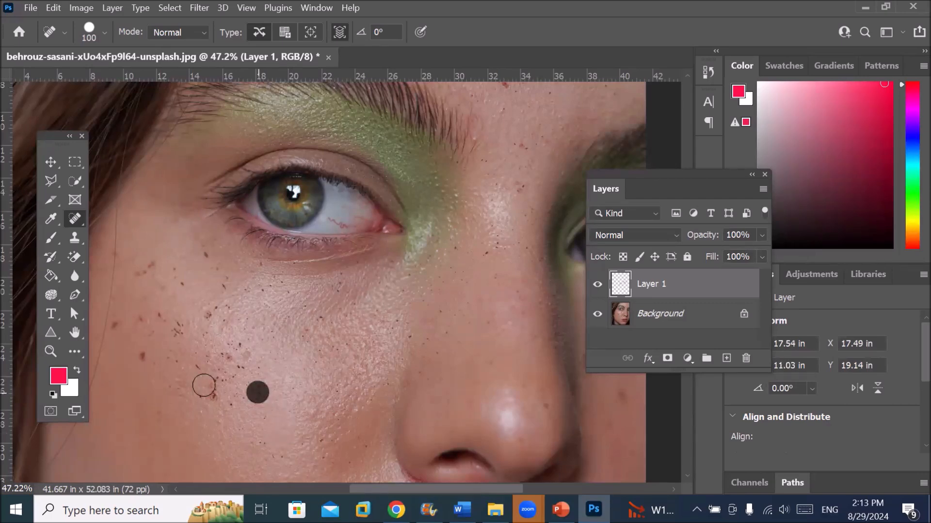
Step: Paint healing strokes over the freckle clusters across the outer cheek and below the eye's outer corner, including the leftover spots
mouse_move(151, 416)
left_mouse_down()
mouse_move(185, 409)
mouse_move(251, 341)
left_mouse_up()
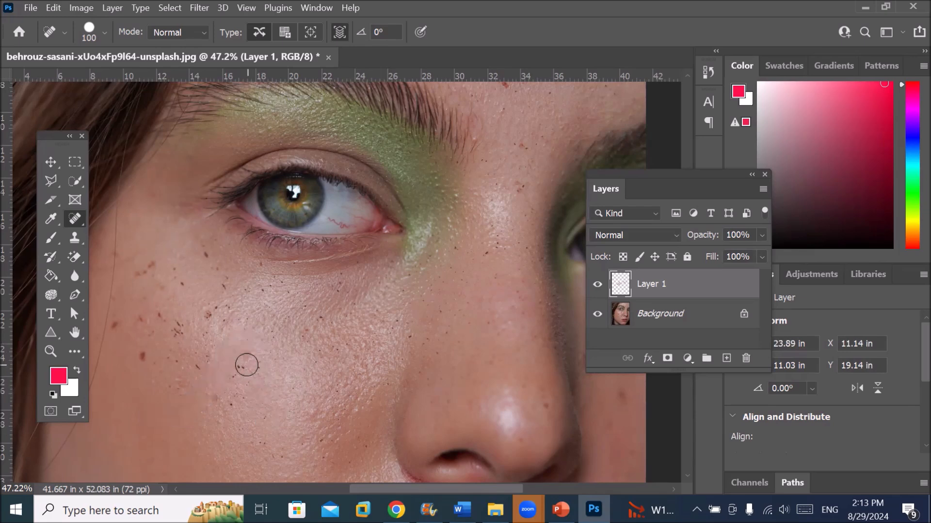
left_click_drag(246, 365, 206, 410)
mouse_move(147, 368)
left_mouse_down()
mouse_move(150, 320)
mouse_move(167, 316)
mouse_move(179, 336)
mouse_move(195, 336)
mouse_move(236, 304)
mouse_move(205, 252)
mouse_move(179, 281)
mouse_move(162, 263)
mouse_move(144, 264)
mouse_move(125, 289)
mouse_move(109, 352)
left_mouse_up()
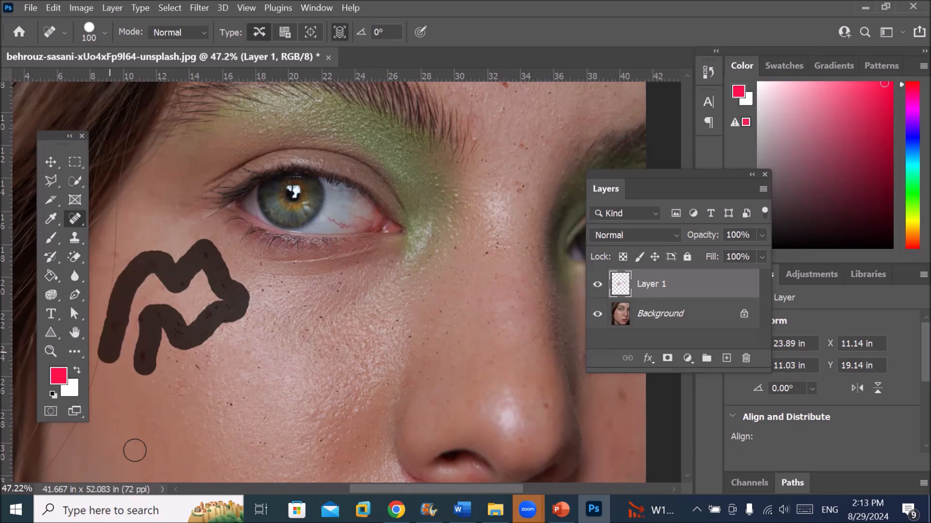
left_click(224, 404)
left_click(193, 365)
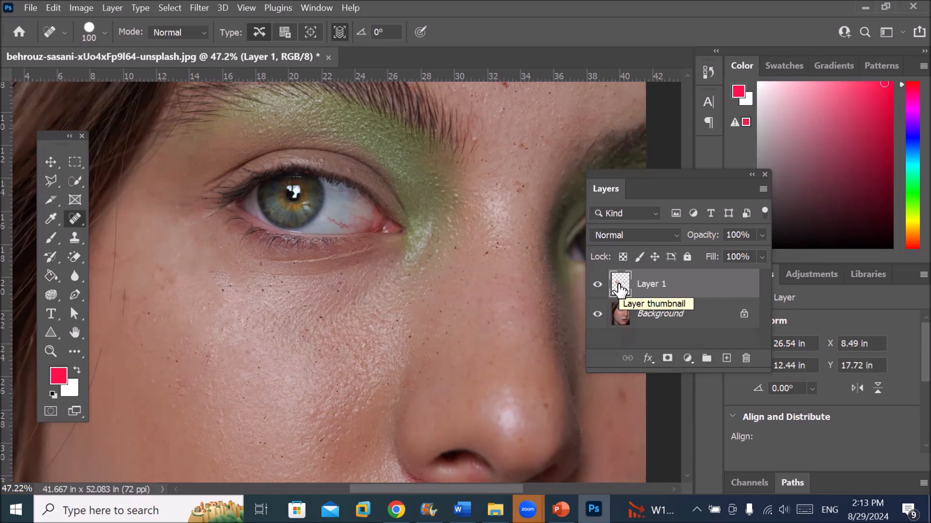
Step: Compare the healed skin with the original by hiding and showing Layer 1, leaving the layer visible
left_click(596, 286)
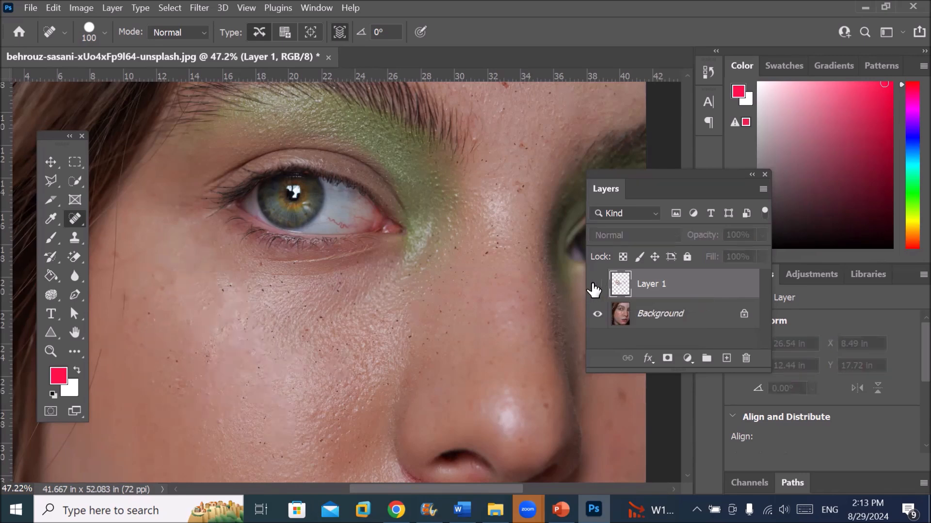
left_click(596, 286)
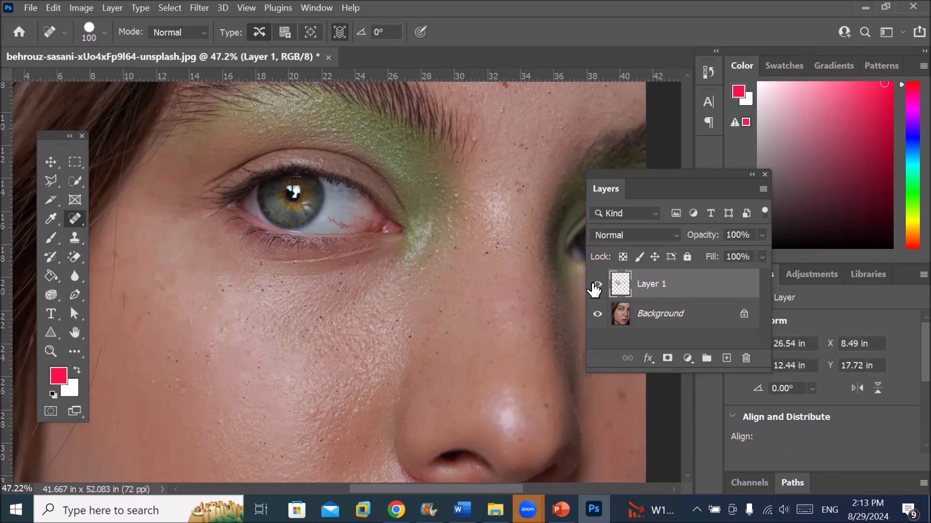
left_click(595, 287)
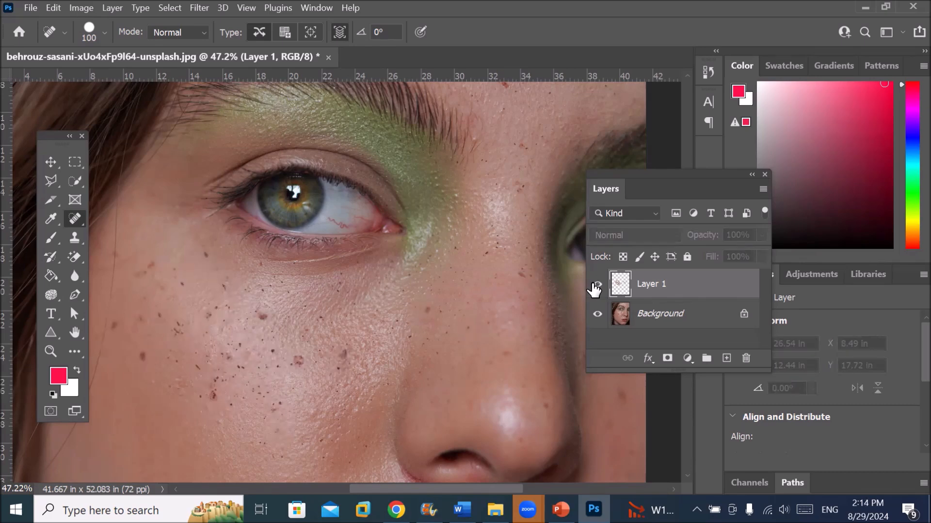
left_click(595, 287)
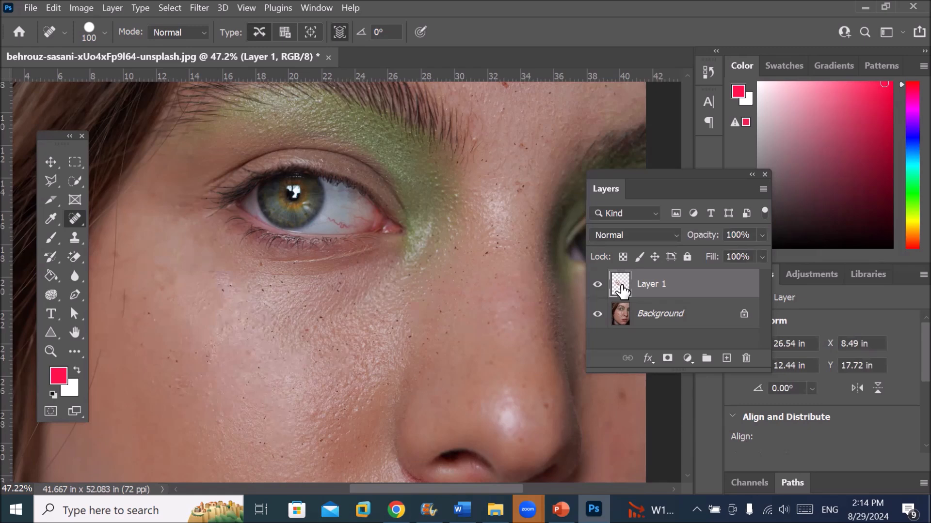
Step: Delete Layer 1 from the portrait and open the lake photo babak-1dZ3D5lgho8-unsplash from the spot-healing-brush-tool folder as a new document
left_click_drag(616, 294, 746, 358)
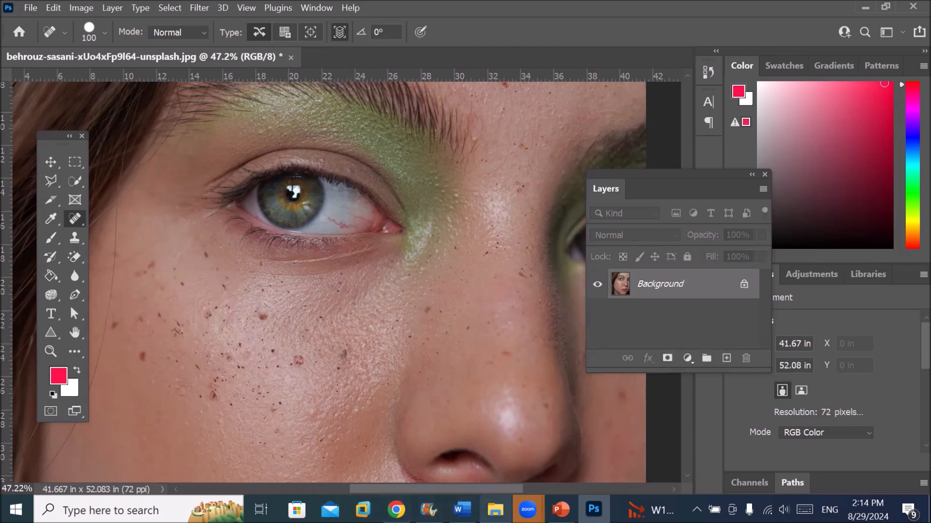
left_click(495, 509)
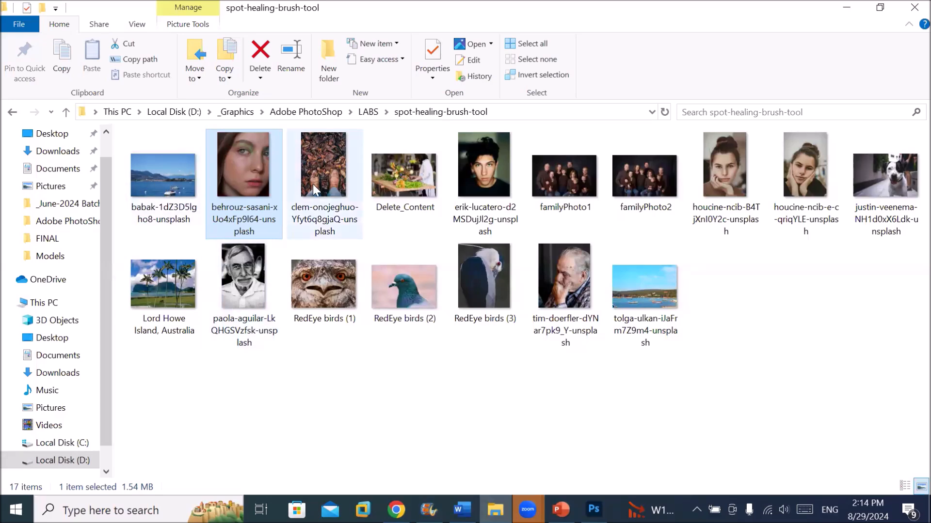
left_click_drag(158, 181, 411, 51)
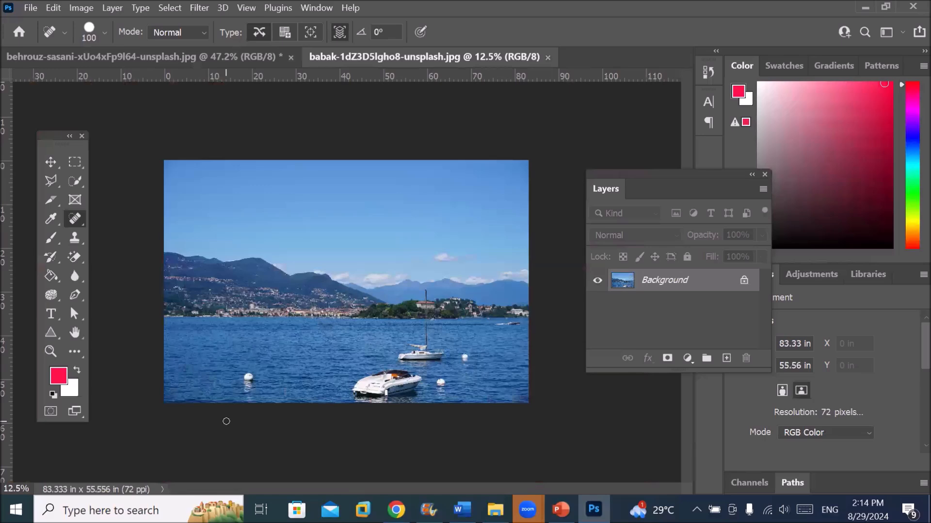
Step: Enlarge the Spot Healing Brush to 500 px so that it covers the lettered buoy and its reflection
scroll(220, 426, "up", 4)
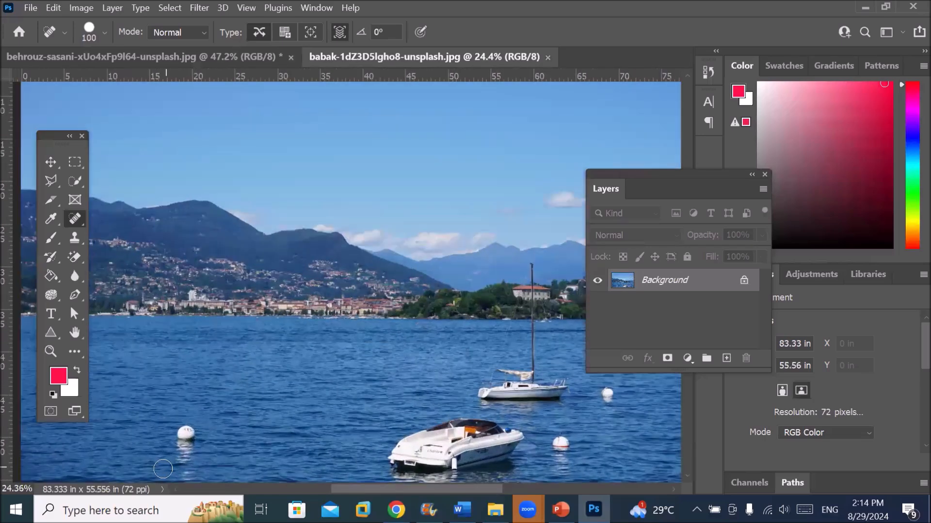
scroll(163, 468, "up", 3)
scroll(162, 469, "up", 2)
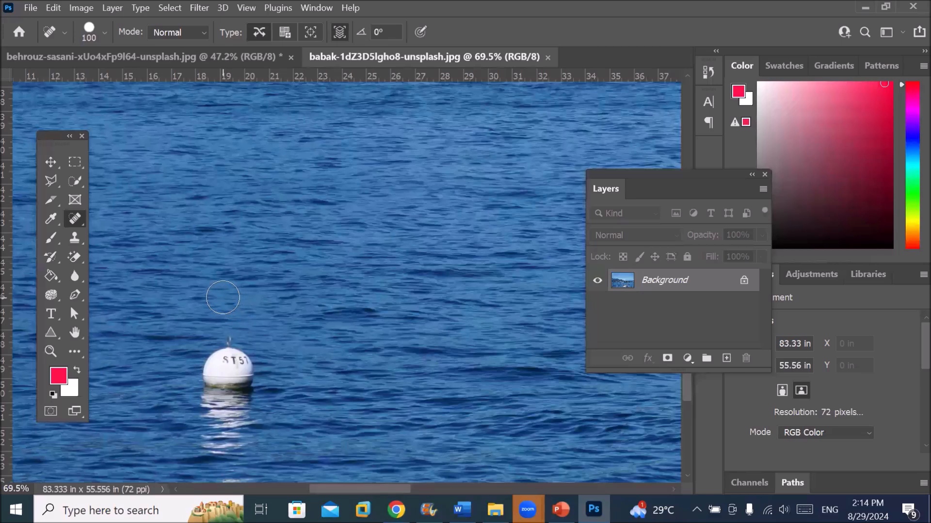
key("bracketright")
key("bracketright")
key("bracketright")
key("bracketright")
key("bracketright")
key("bracketright")
key("bracketright")
key("bracketright")
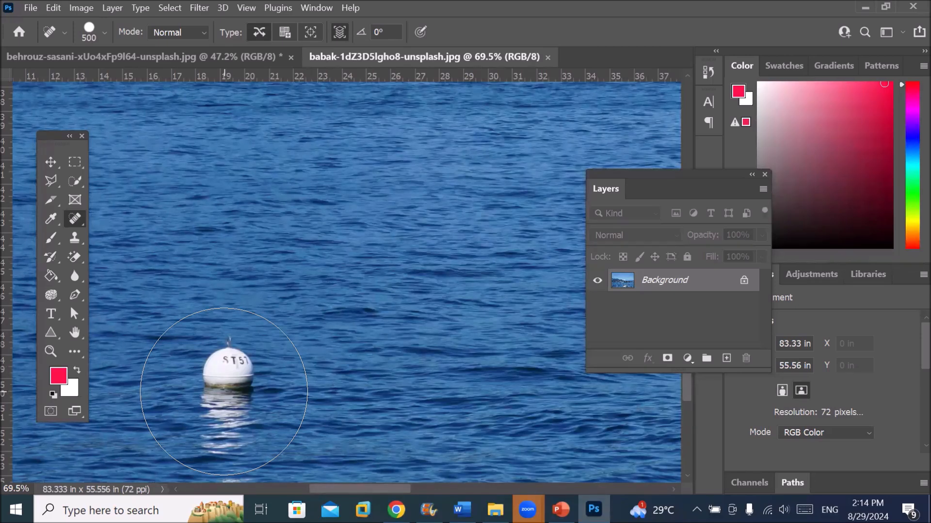
right_click(80, 220)
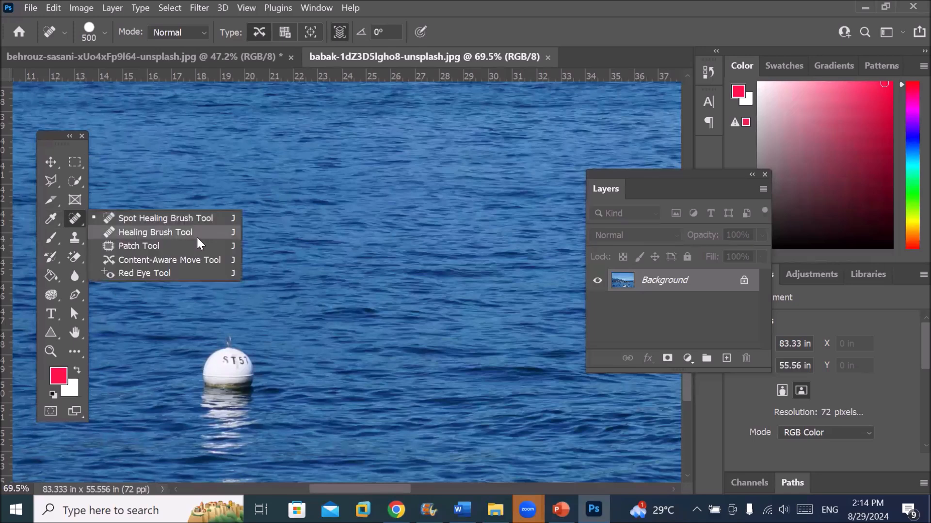
left_click(178, 219)
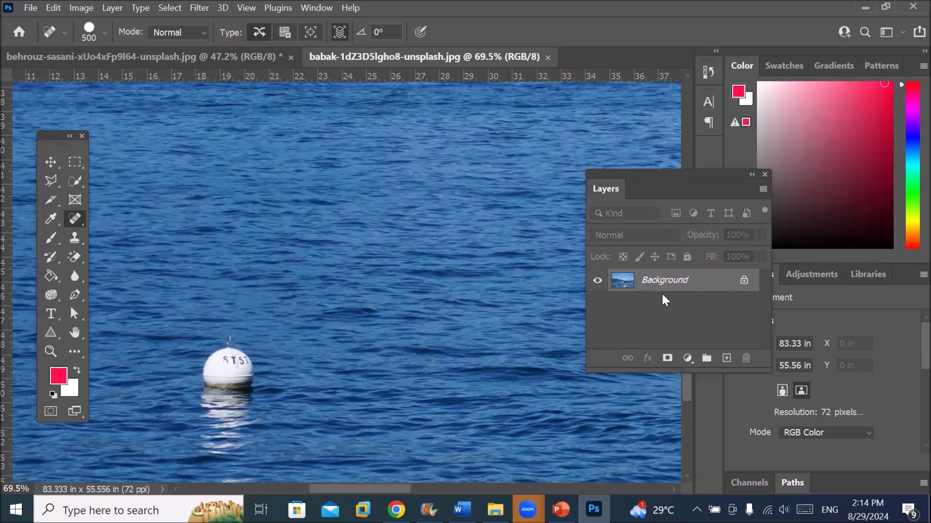
Step: Unlock the lake photo's Background layer and duplicate it as a working copy
left_click_drag(643, 289, 747, 359)
left_click(743, 281)
left_click_drag(640, 287, 726, 358)
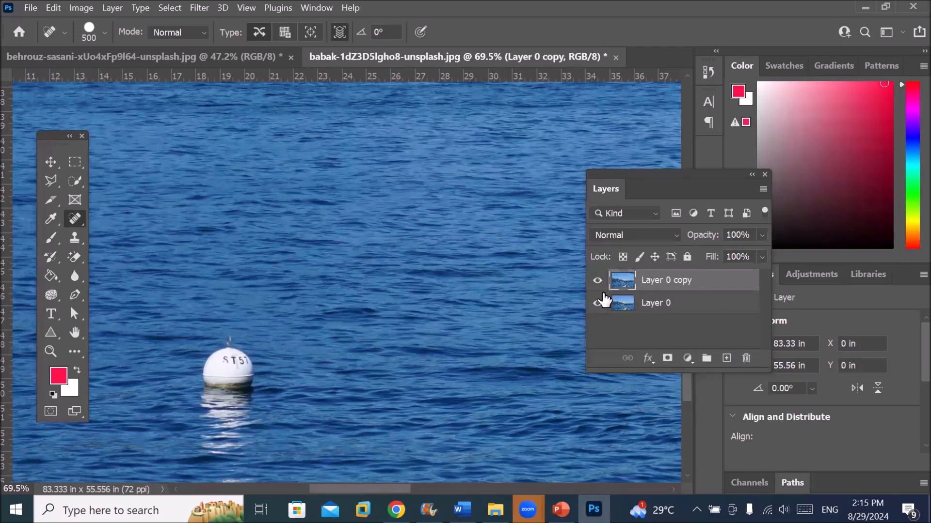
Step: Remove the lettered buoy and the buoy beside the sailboat with the 500 px Spot Healing Brush on Layer 0 copy
left_click(224, 396)
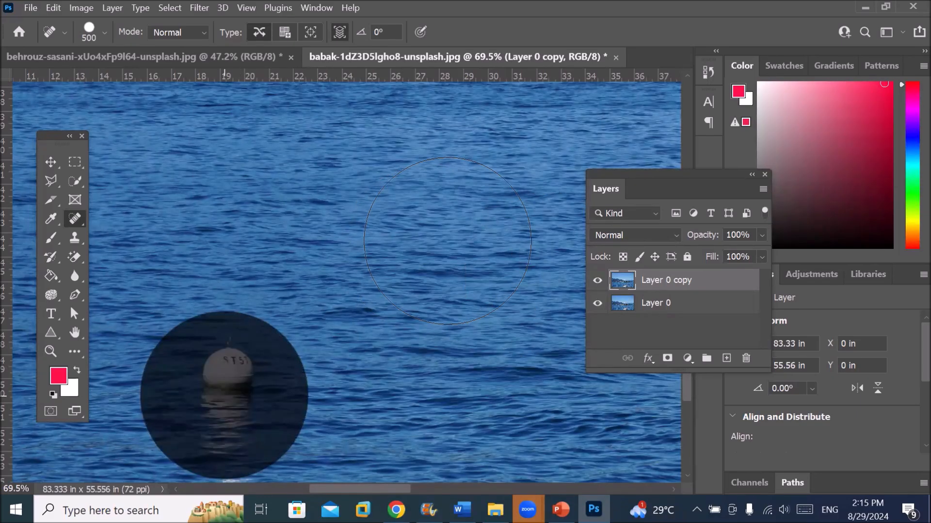
scroll(428, 291, "down", 4)
scroll(430, 307, "down", 5)
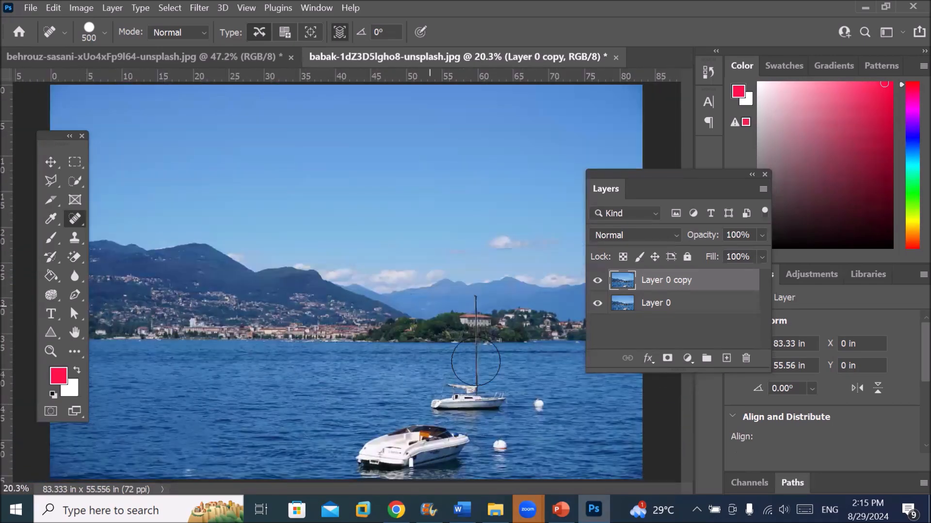
scroll(569, 405, "up", 4)
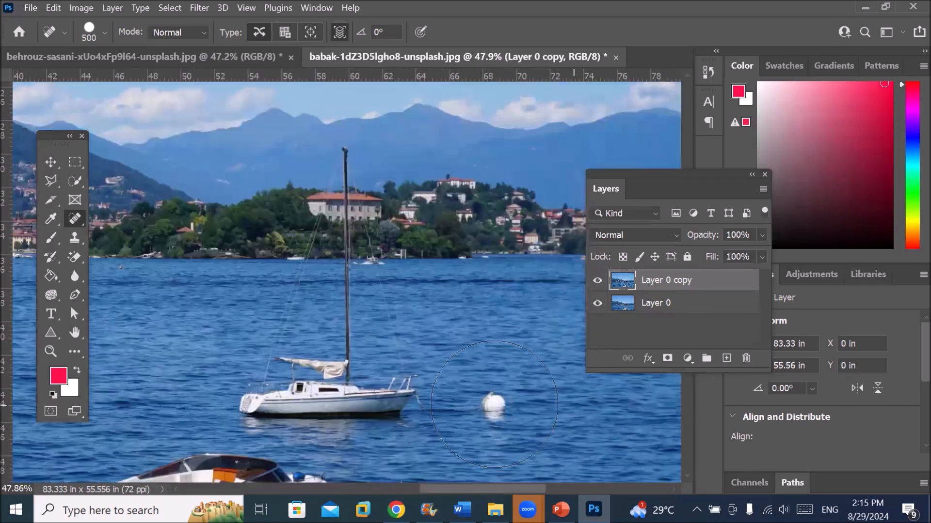
scroll(495, 402, "up", 1)
left_click(495, 402)
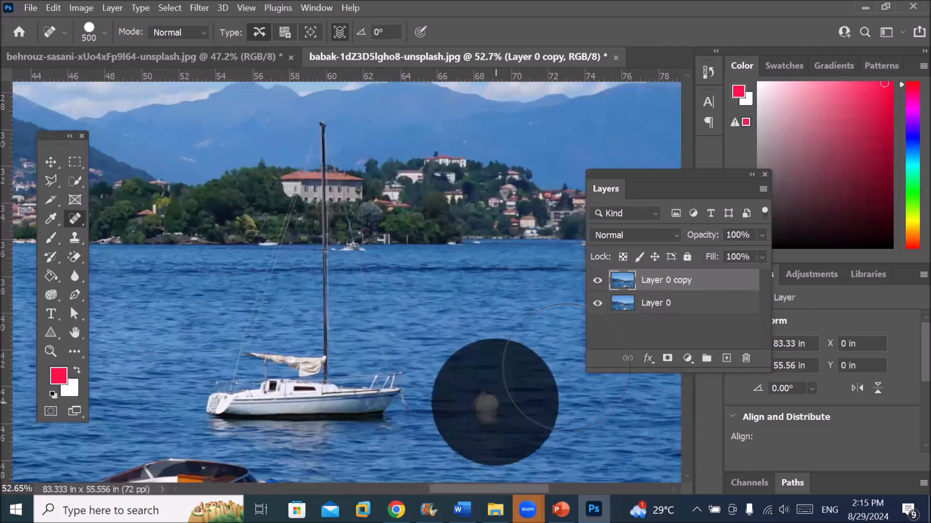
Step: Remove the remaining white buoy beside the motorboat with the Spot Healing Brush and inspect the healed water
scroll(581, 382, "down", 3)
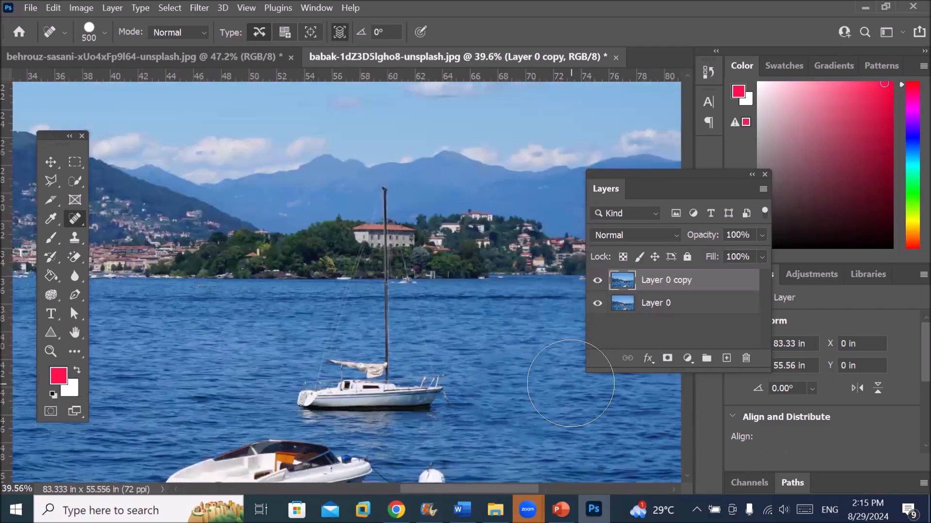
scroll(563, 389, "down", 2)
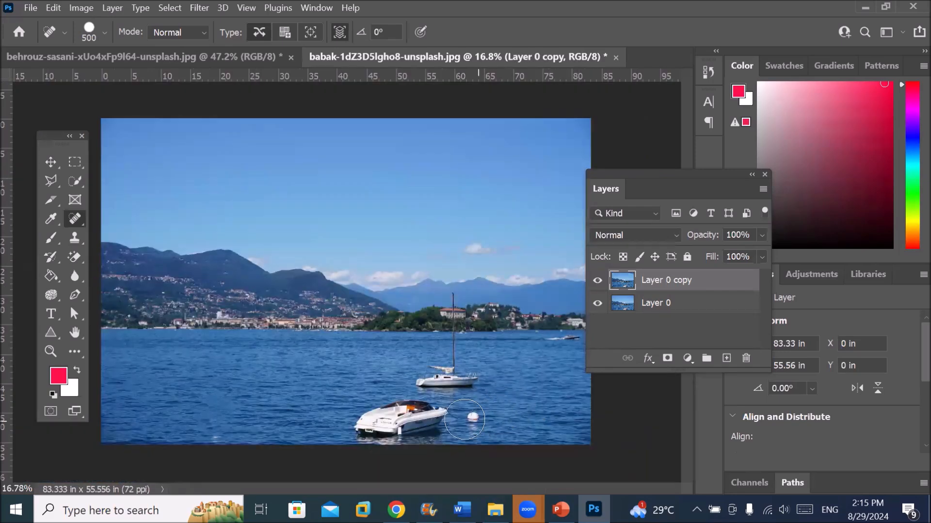
left_click(471, 419)
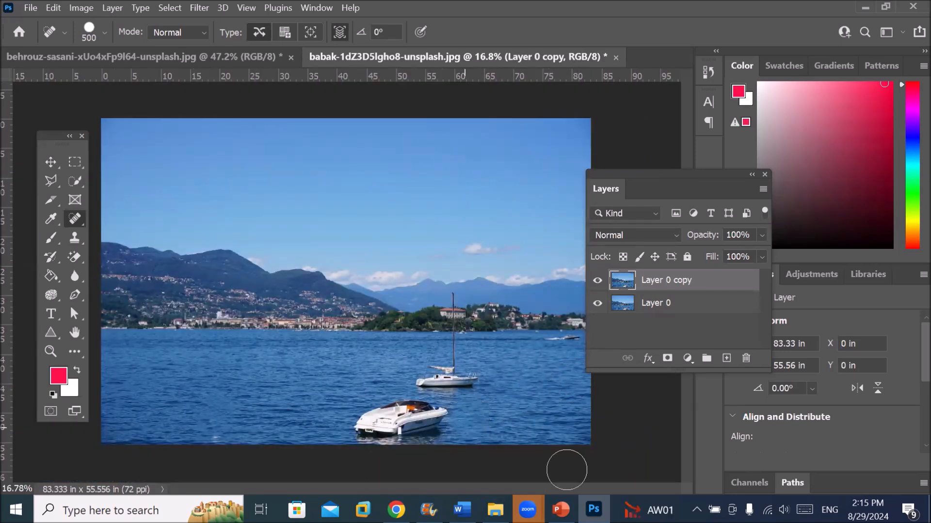
scroll(487, 443, "up", 1)
scroll(489, 442, "up", 3)
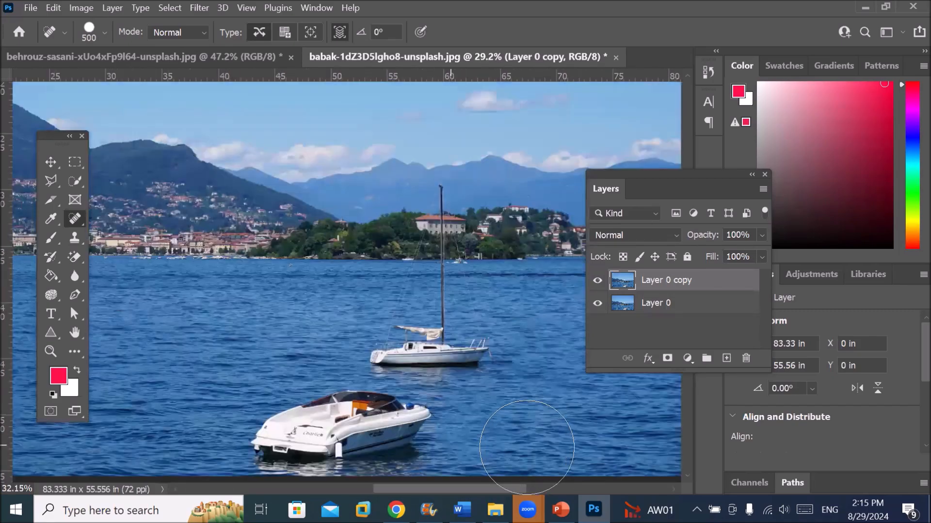
scroll(495, 436, "down", 3)
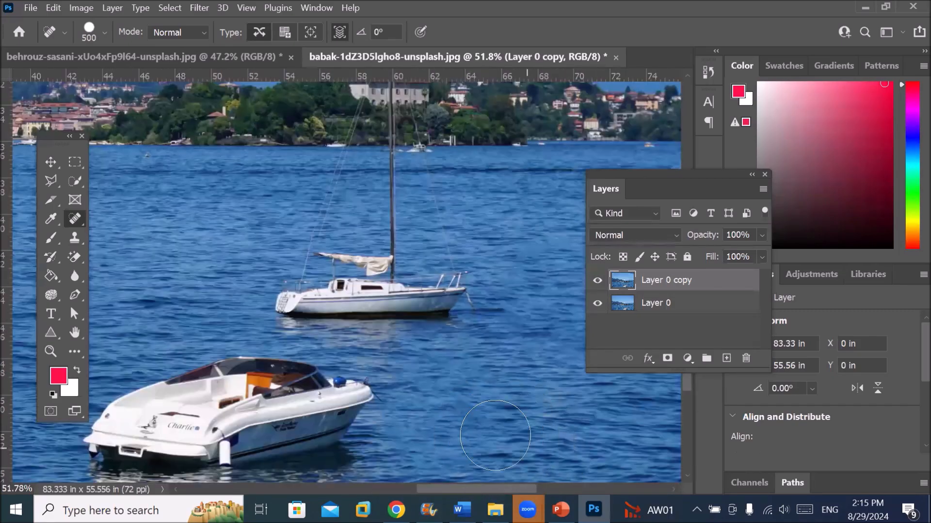
Step: Remove the motorboat and the sailboat's hull together on Layer 0 copy with one dab of a Spot Healing Brush enlarged to cover both
key("bracketright")
key("bracketright")
key("bracketright")
key("bracketright")
key("bracketright")
key("bracketright")
key("bracketright")
key("bracketright")
key("bracketright")
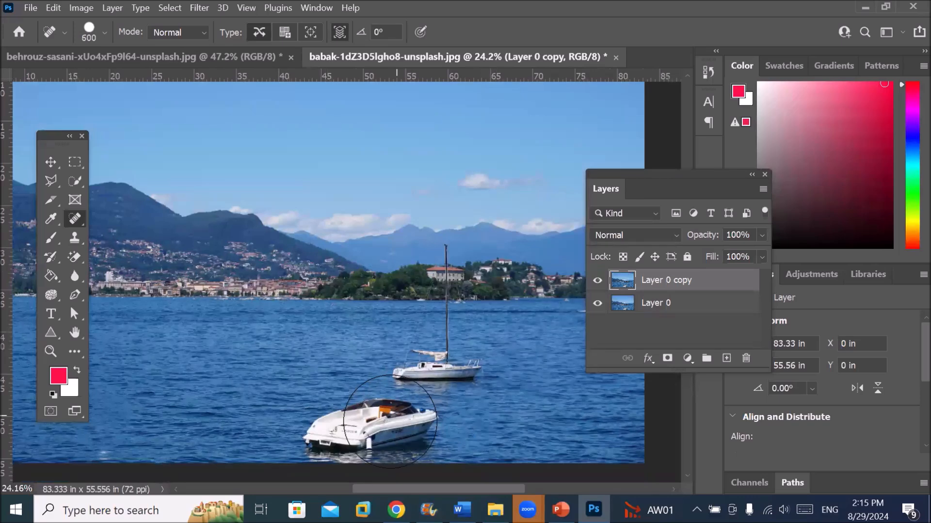
key("bracketright")
key("bracketright")
key("bracketright")
key("bracketright")
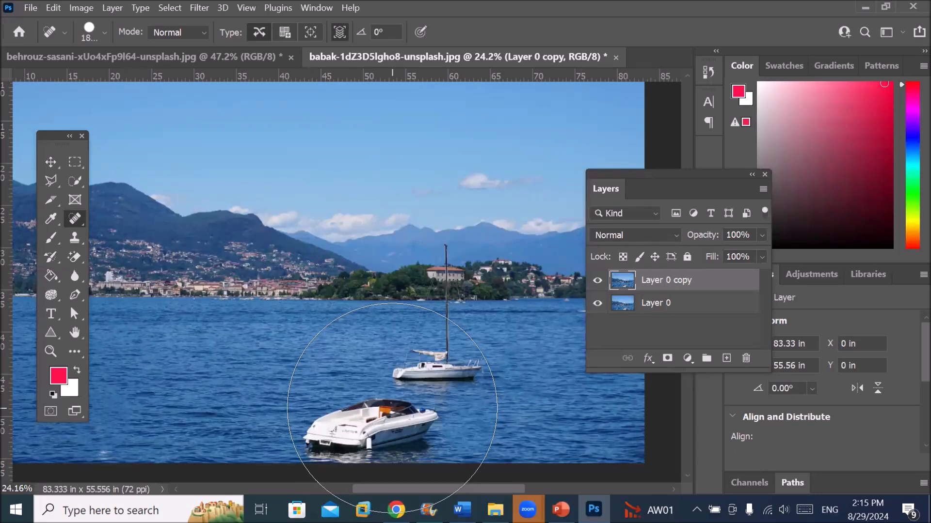
left_click(394, 407)
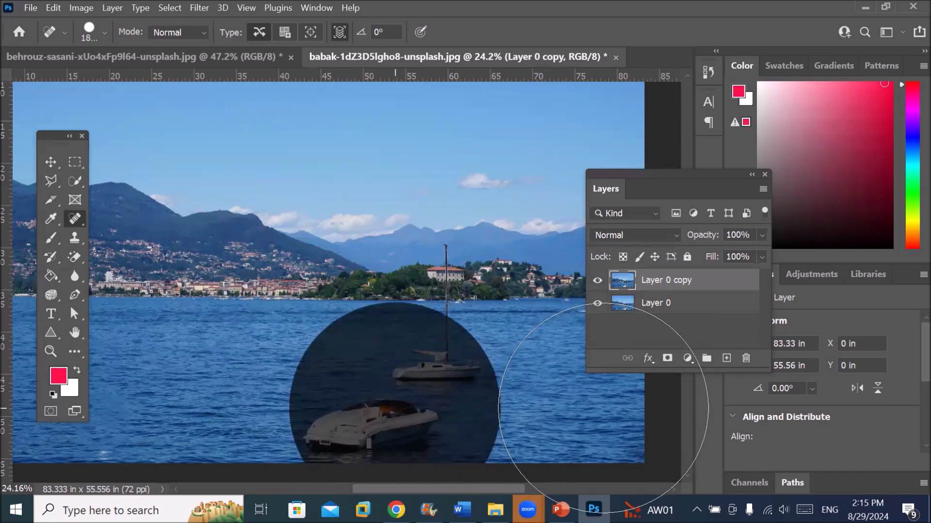
scroll(480, 383, "up", 2)
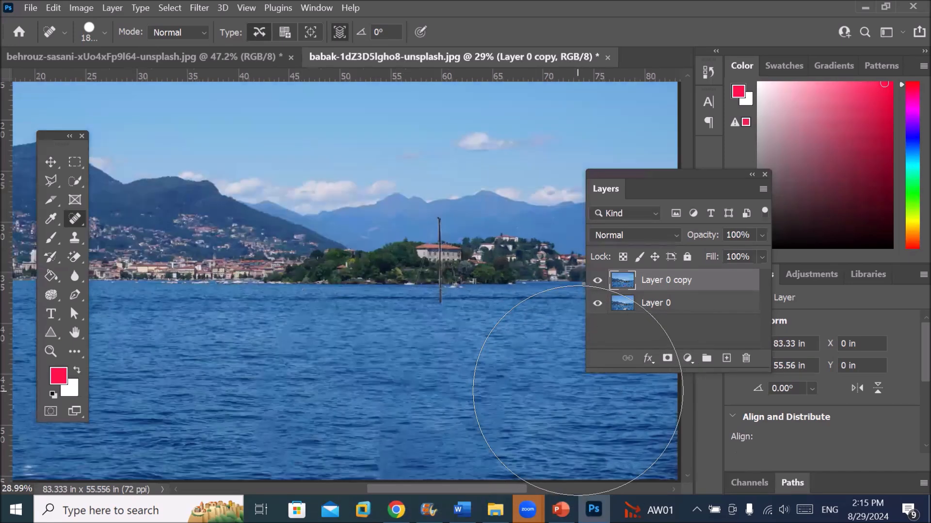
scroll(575, 391, "down", 3)
scroll(574, 392, "down", 1)
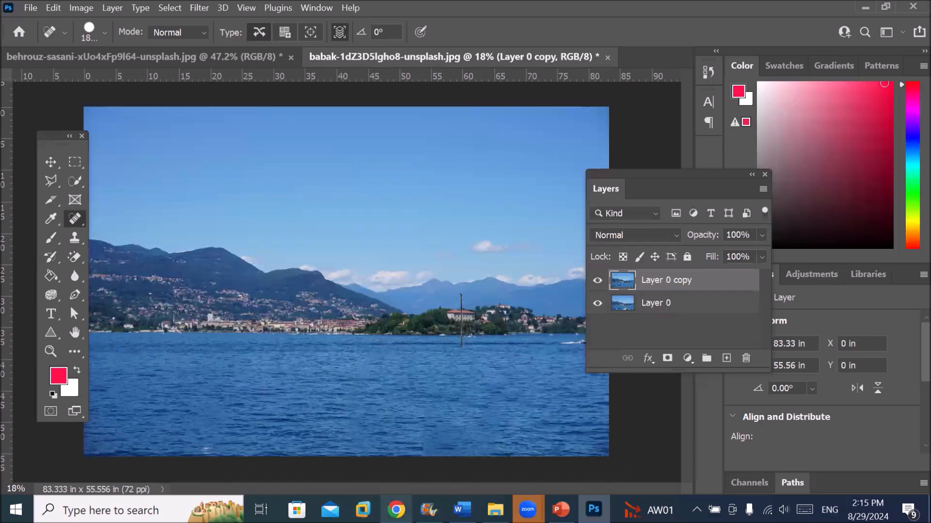
mouse_move(495, 510)
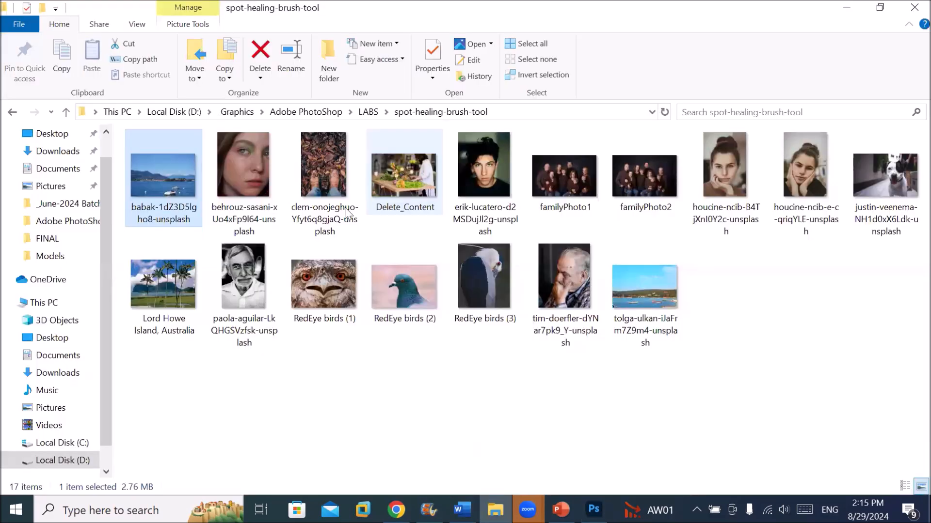
left_click_drag(344, 208, 593, 510)
mouse_move(454, 83)
left_mouse_down()
mouse_move(487, 54)
mouse_move(463, 104)
left_mouse_up()
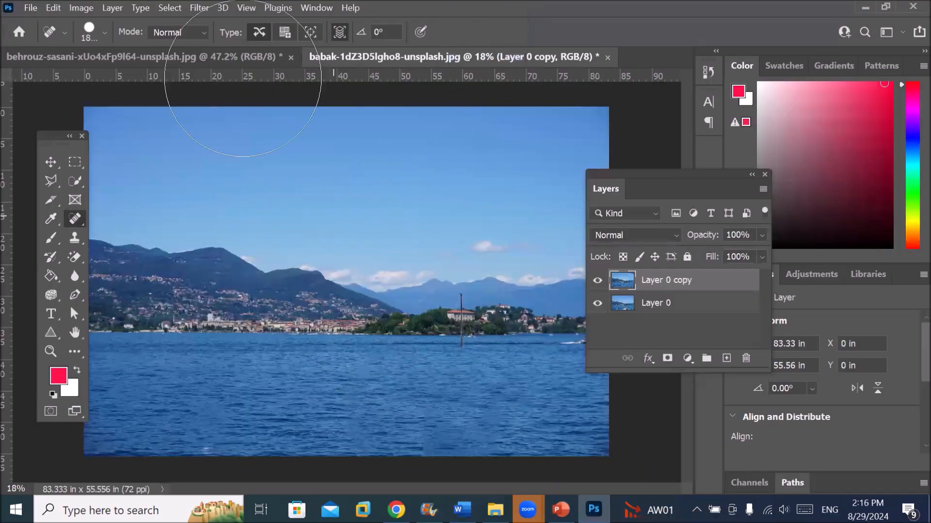
Step: Close the portrait and lake photos without saving and open the photo of boots on autumn leaves from the spot-healing-brush-tool folder
left_click(291, 57)
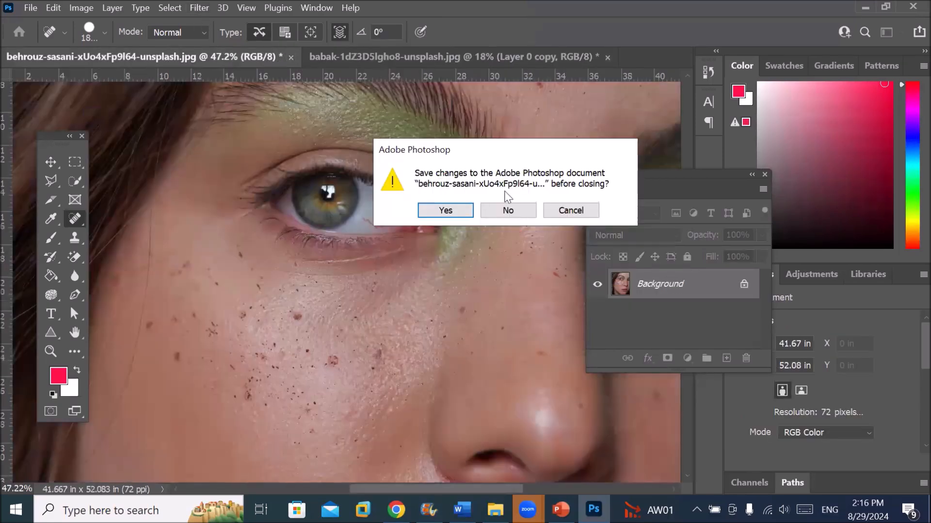
key("n")
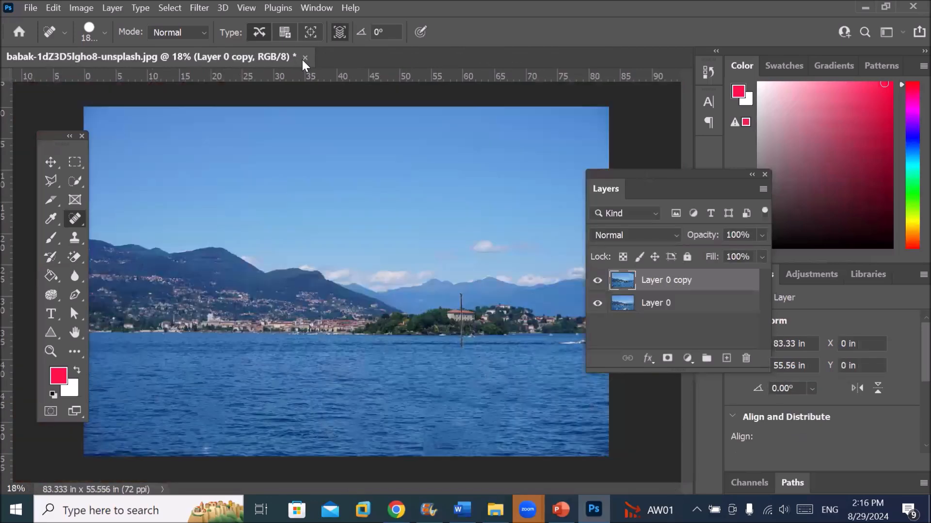
left_click(304, 58)
left_click(492, 207)
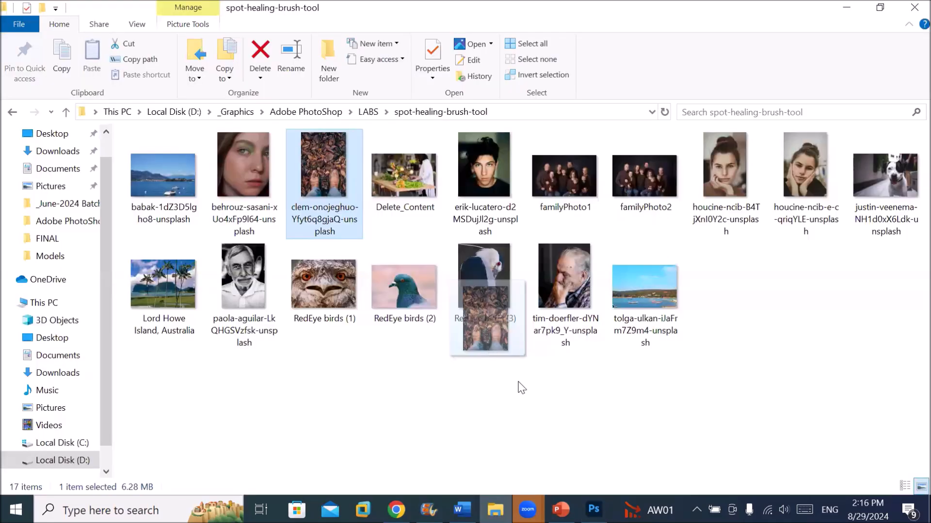
left_click_drag(519, 385, 279, 219)
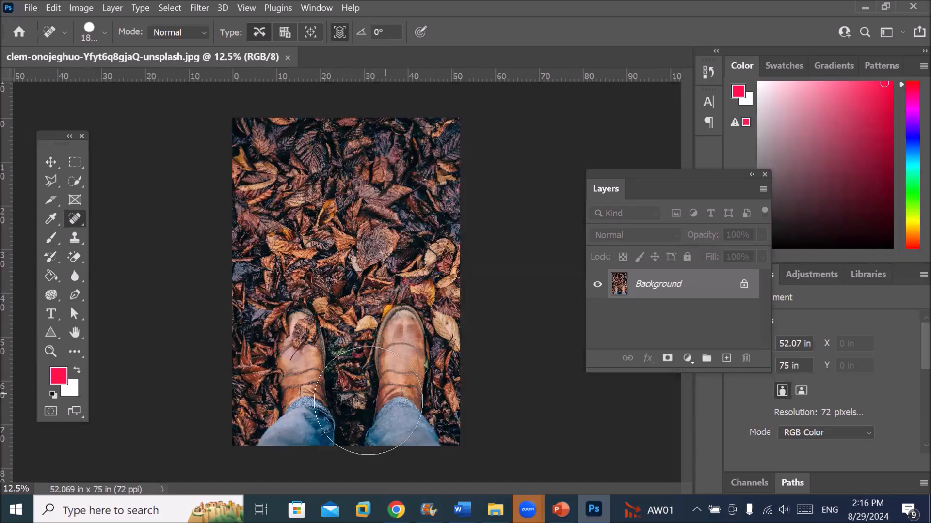
Step: Enlarge the Spot Healing Brush until it spans both boots, and unlock and duplicate the Background layer as a working copy
key("]")
key("]")
key("]")
key("]")
key("]")
key("]")
key("]")
key("]")
key("]")
key("]")
key("]")
key("]")
key("]")
left_click(744, 284)
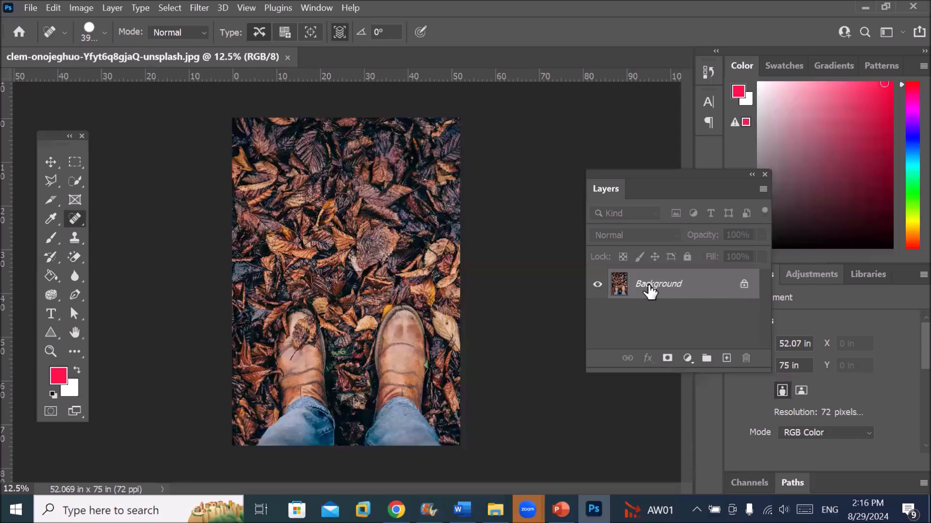
left_click_drag(639, 287, 726, 358)
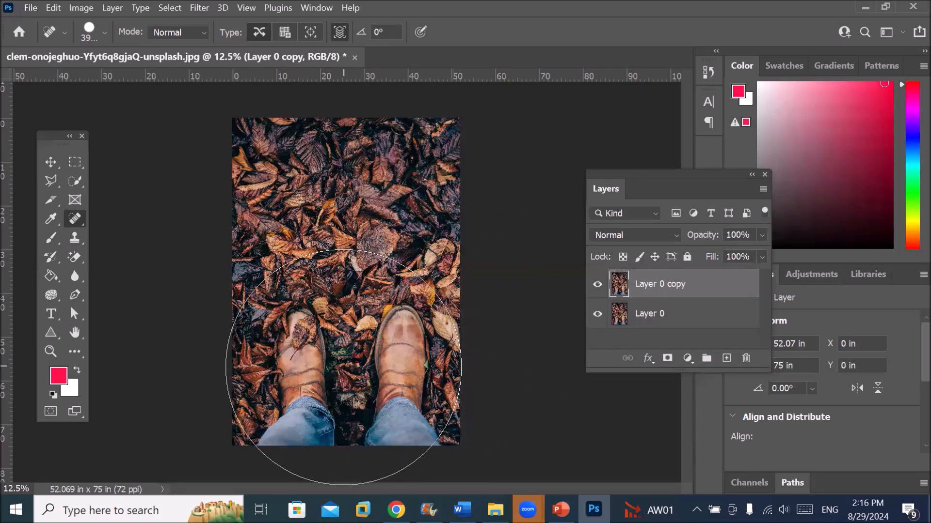
Step: Remove both boots and jeans legs on Layer 0 copy with a single Spot Healing dab, and toggle the layer's visibility to compare
left_click(350, 379)
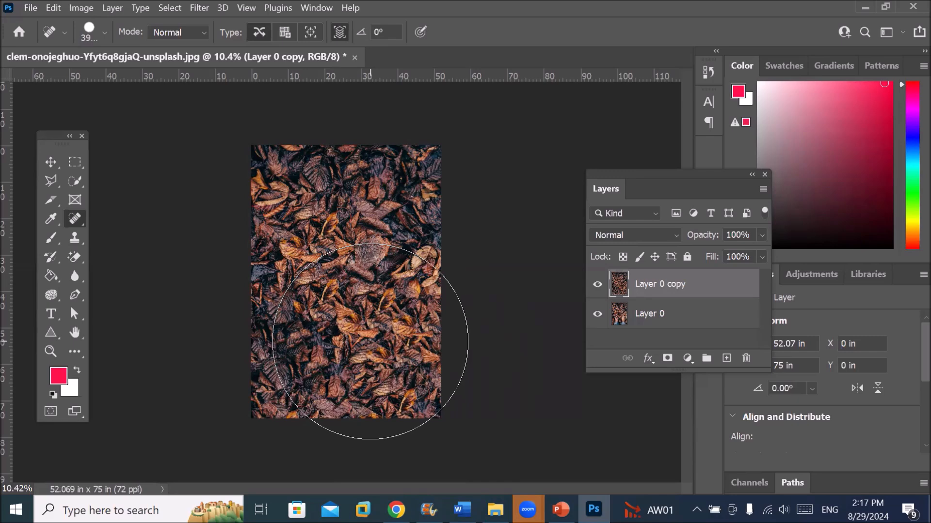
left_click(597, 285)
left_click(597, 286)
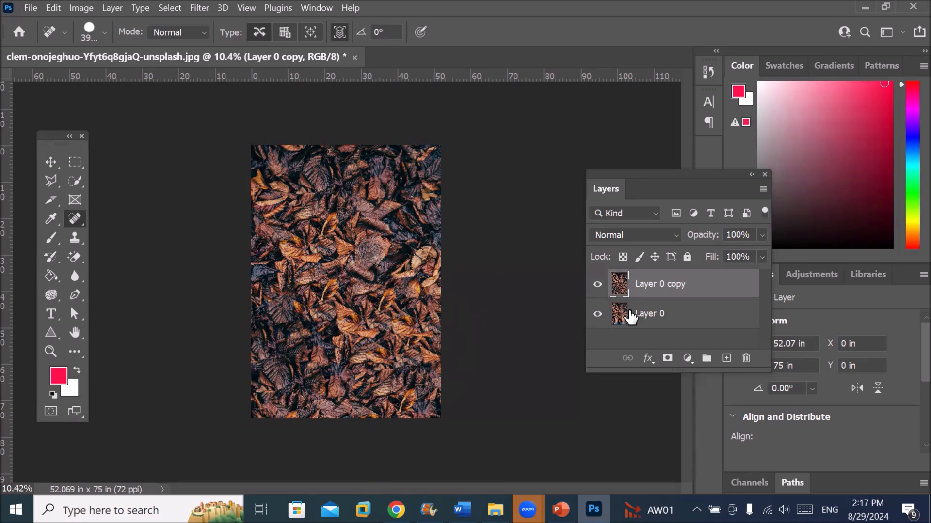
Step: Delete the healed Layer 0 copy so that only the original photo layer is left
left_click(597, 285)
left_click_drag(625, 290, 746, 359)
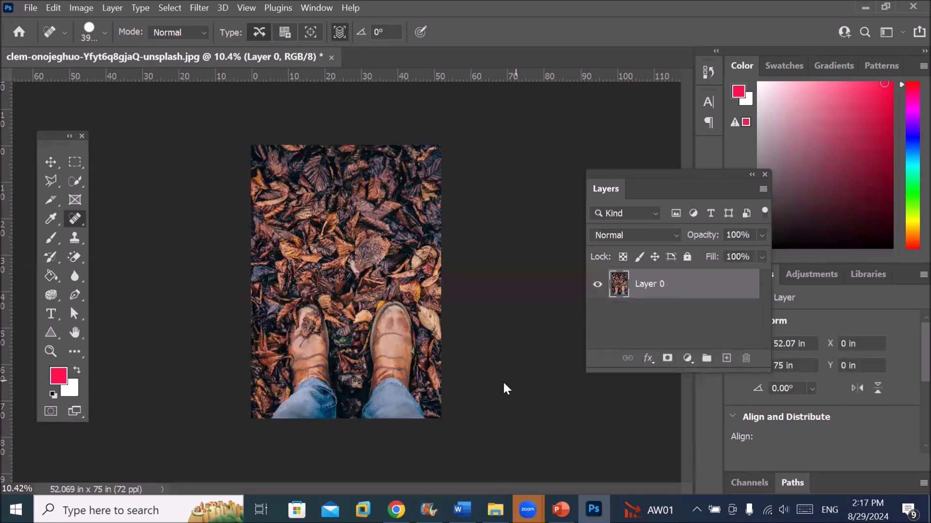
Step: Activate the Healing Brush, look at its Pattern source option and set the source back to Sampled
right_click(73, 219)
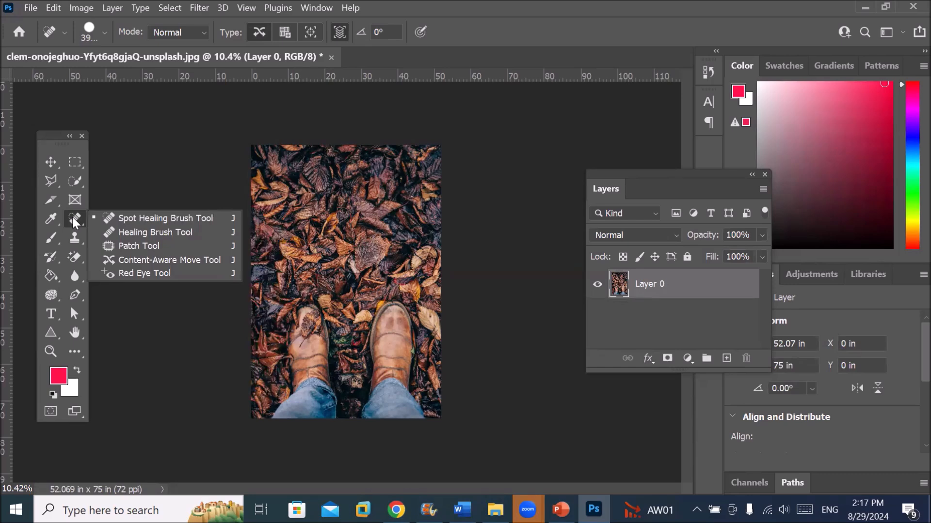
left_click(158, 233)
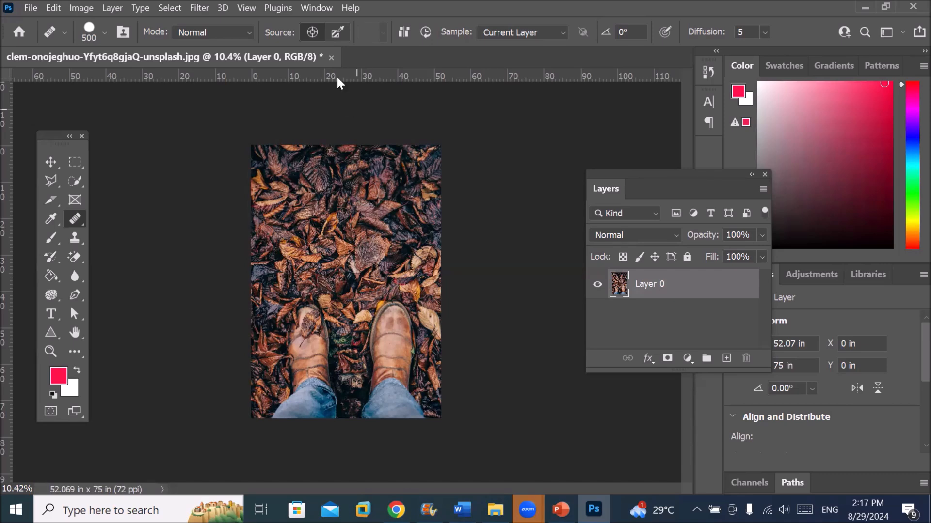
left_click(335, 33)
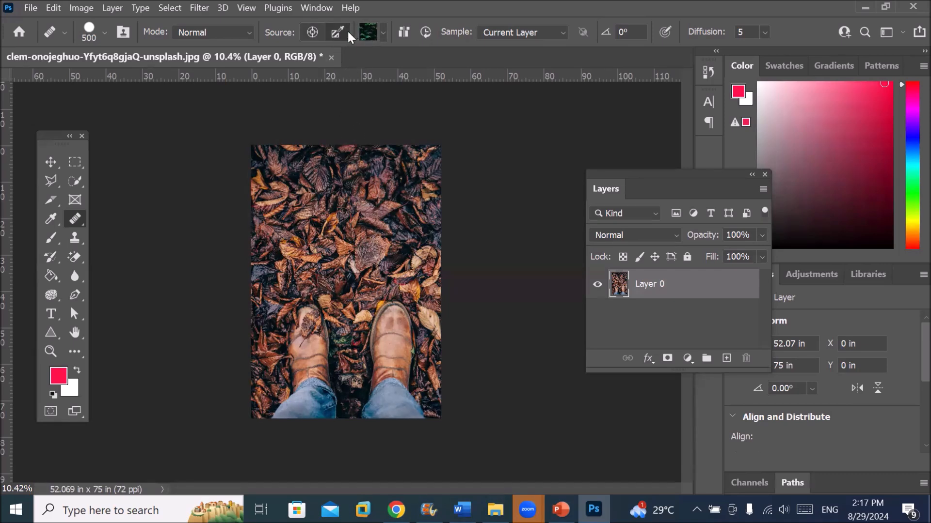
left_click(379, 34)
left_click(380, 33)
left_click(312, 32)
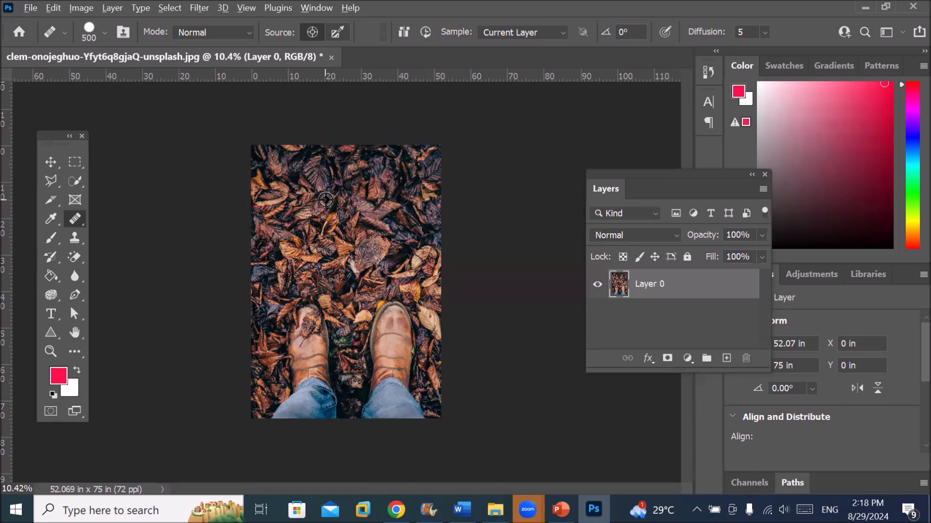
right_click(75, 218)
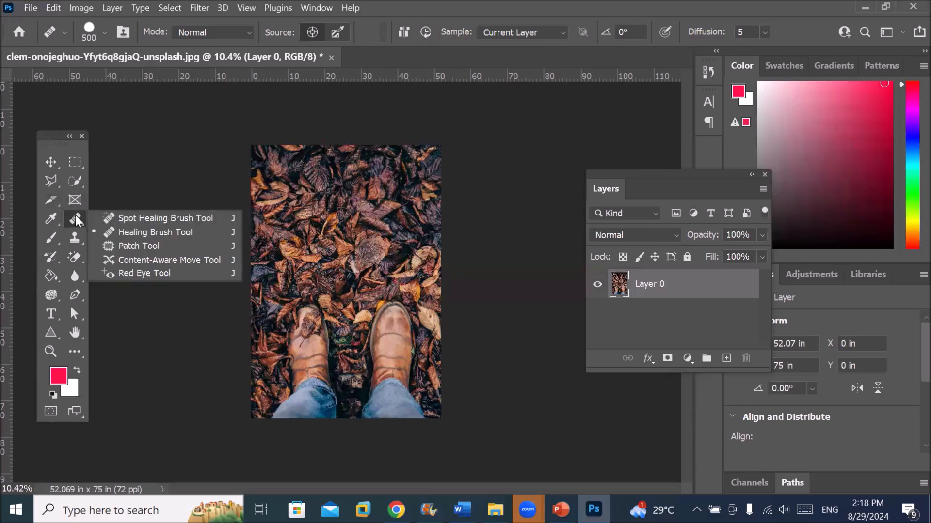
left_click(155, 232)
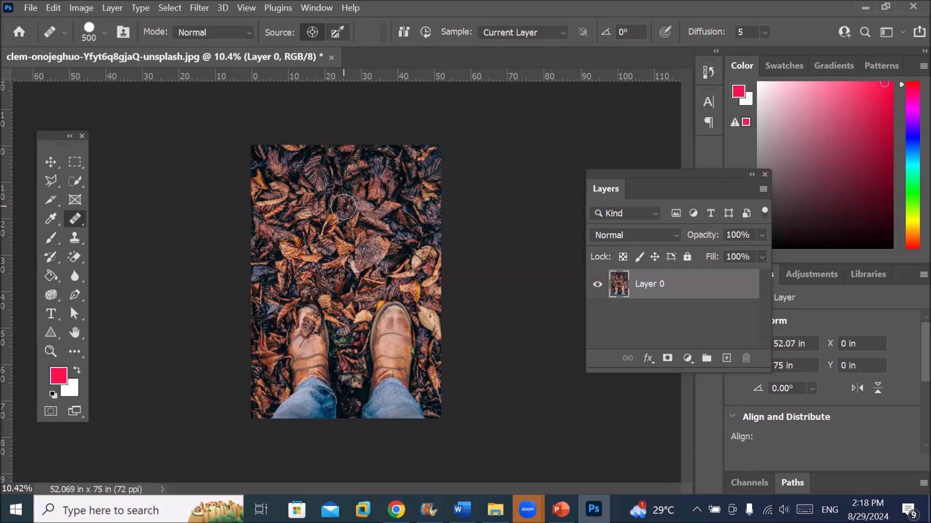
Step: Paint sampled leaves over the left boot and jeans leg on Layer 0 with an enlarged Healing Brush
key("bracketright")
key("bracketright")
key("bracketright")
key("bracketright")
key("bracketright")
key("bracketright")
key("bracketright")
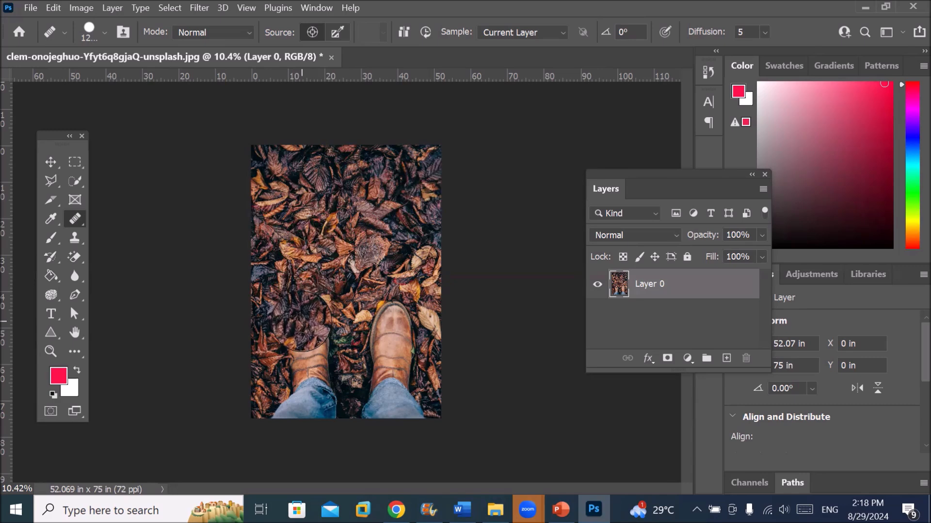
mouse_move(303, 323)
left_mouse_down()
mouse_move(311, 385)
mouse_move(286, 415)
mouse_move(306, 418)
mouse_move(319, 406)
left_mouse_up()
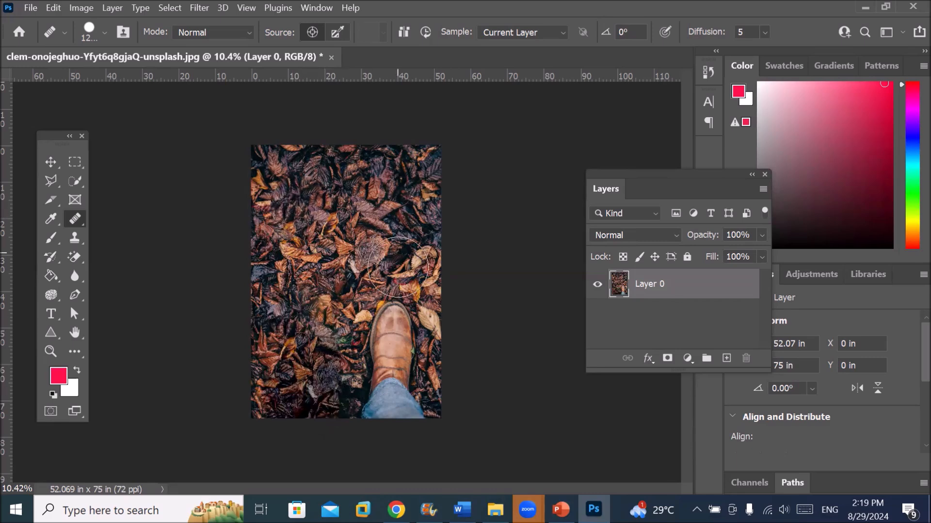
Step: Try painting over the toe of the right boot with the Healing Brush and undo the strokes
left_click(390, 321)
left_click_drag(389, 322, 389, 332)
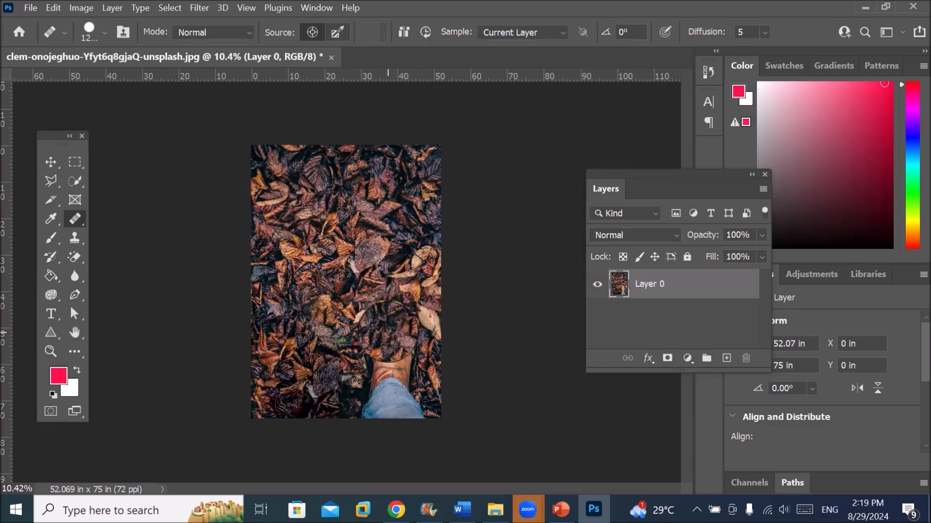
key("ctrl+z")
key("ctrl+z")
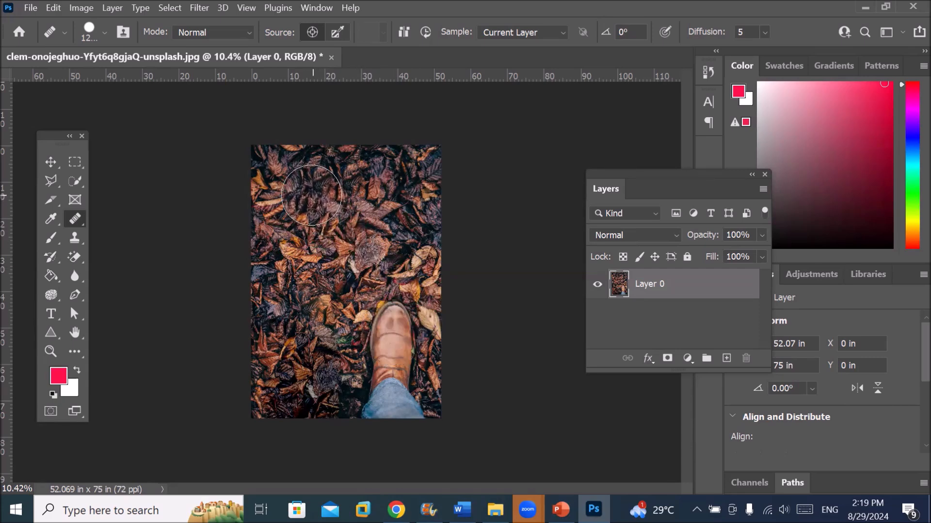
Step: Sample leaves from the upper part of the photo and paint them over the right boot and jeans leg
key("alt")
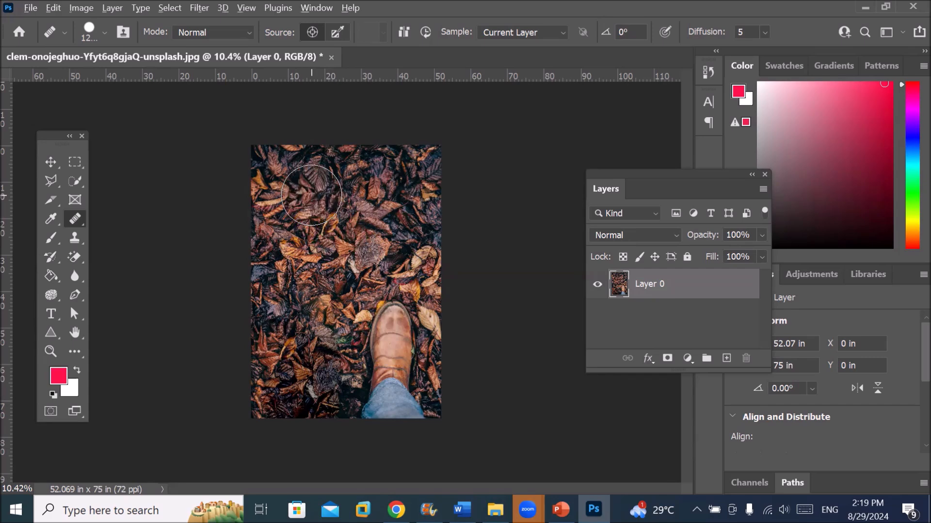
left_click(312, 195, "alt")
mouse_move(373, 301)
left_mouse_down()
mouse_move(392, 345)
mouse_move(381, 400)
mouse_move(411, 415)
left_mouse_up()
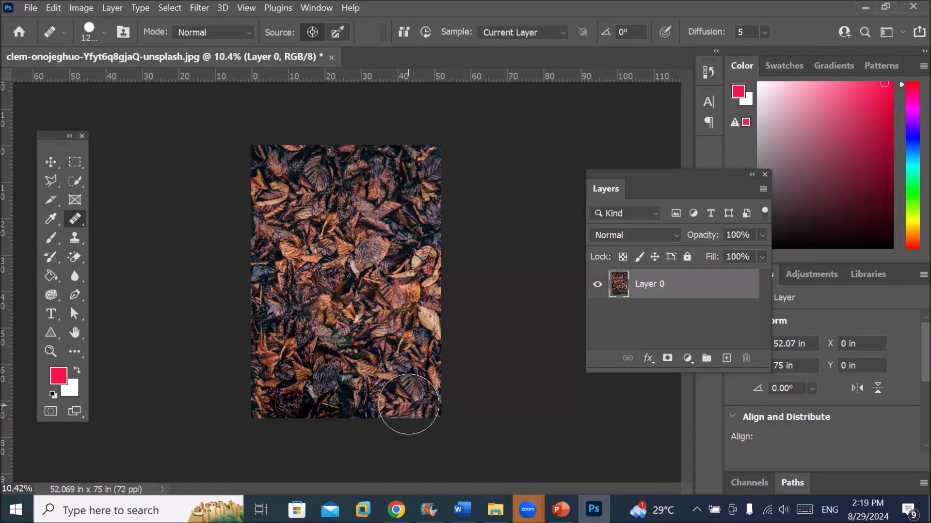
Step: Resample other leaves and paint them over the lower right and lower left areas to break up the healed texture
left_click_drag(426, 279, 414, 262)
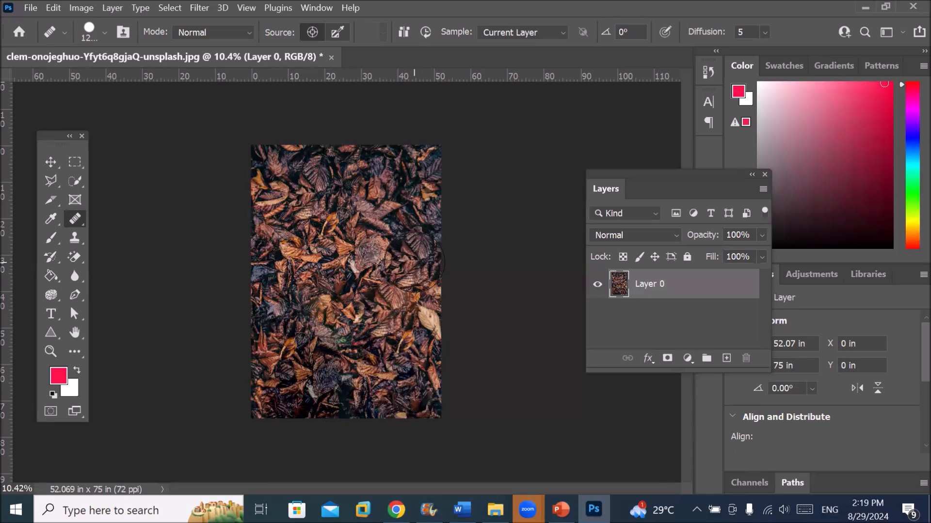
key("ctrl+z")
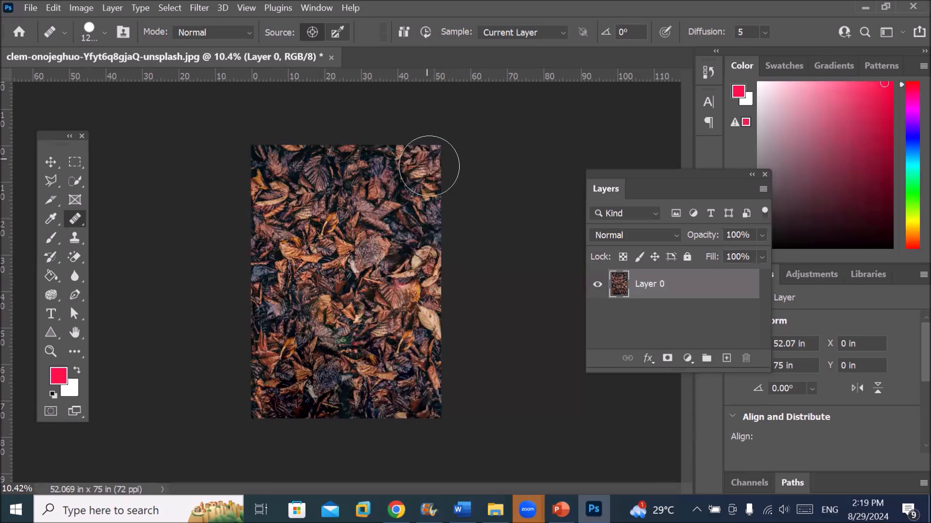
left_click(423, 261, "alt")
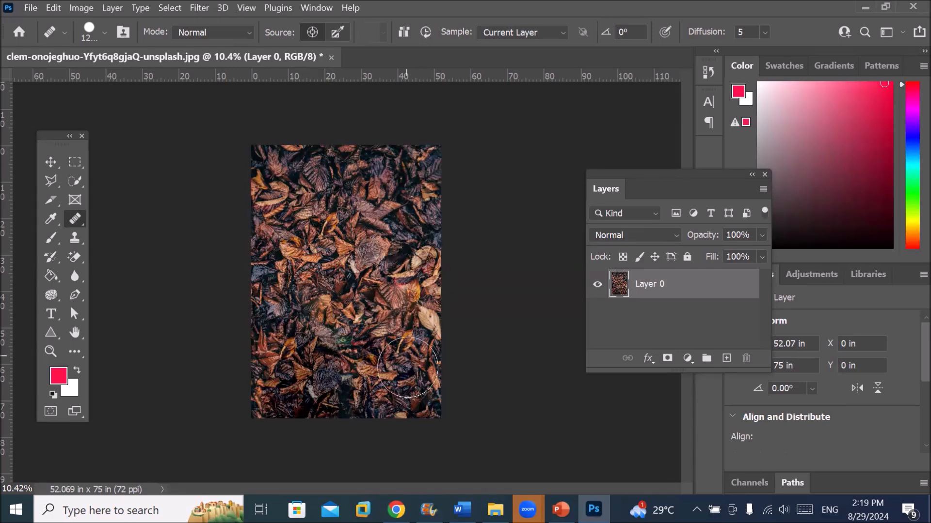
mouse_move(411, 378)
left_mouse_down()
mouse_move(399, 393)
mouse_move(422, 406)
mouse_move(408, 402)
mouse_move(420, 400)
mouse_move(369, 372)
mouse_move(319, 300)
mouse_move(358, 246)
left_mouse_up()
left_click(358, 246, "alt")
mouse_move(275, 388)
left_mouse_down()
mouse_move(298, 403)
mouse_move(276, 402)
mouse_move(266, 376)
mouse_move(298, 392)
mouse_move(302, 425)
left_mouse_up()
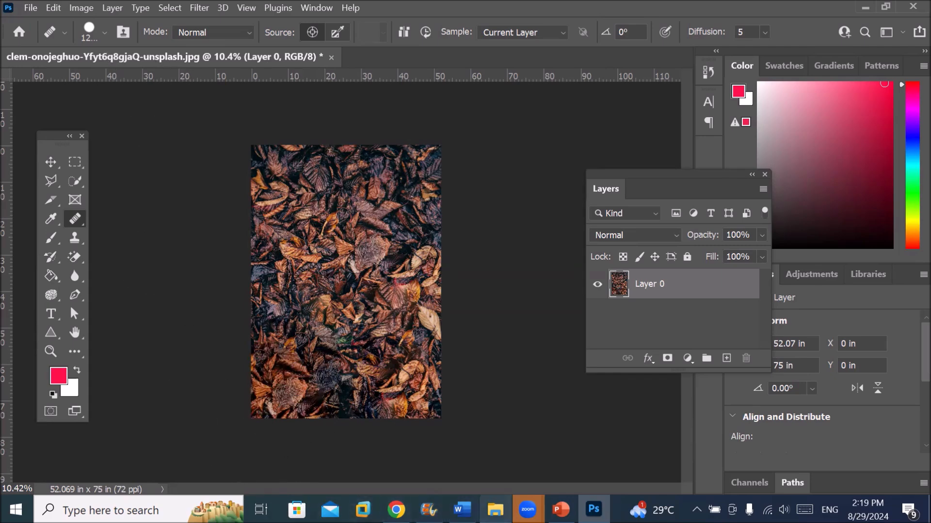
Step: Open the "Lord Howe Island, Australia" photo from the spot-healing-brush-tool folder as a separate document
left_click(495, 510)
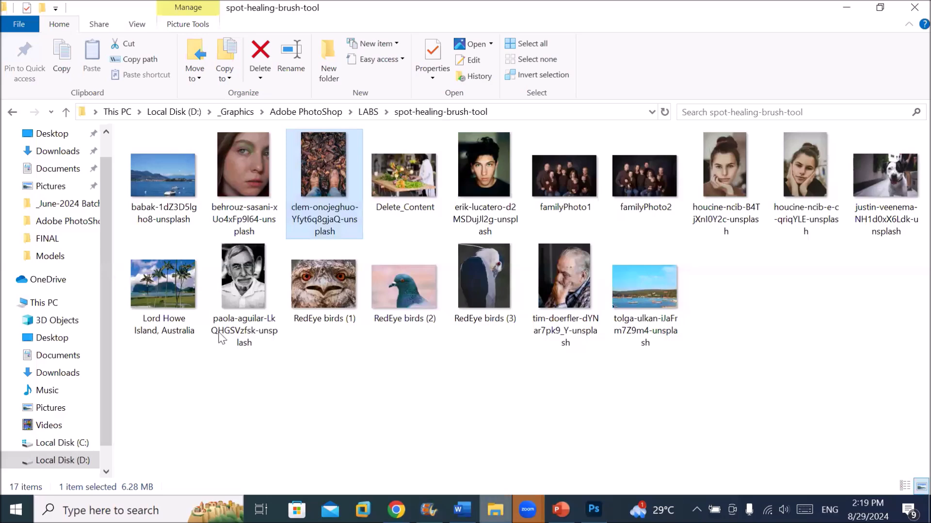
left_click(167, 286)
left_click_drag(177, 291, 441, 53)
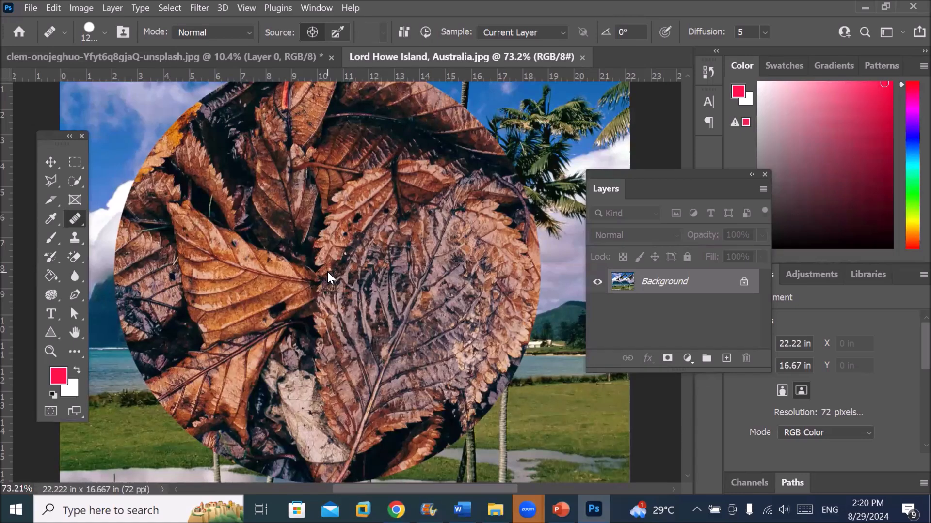
key("alt")
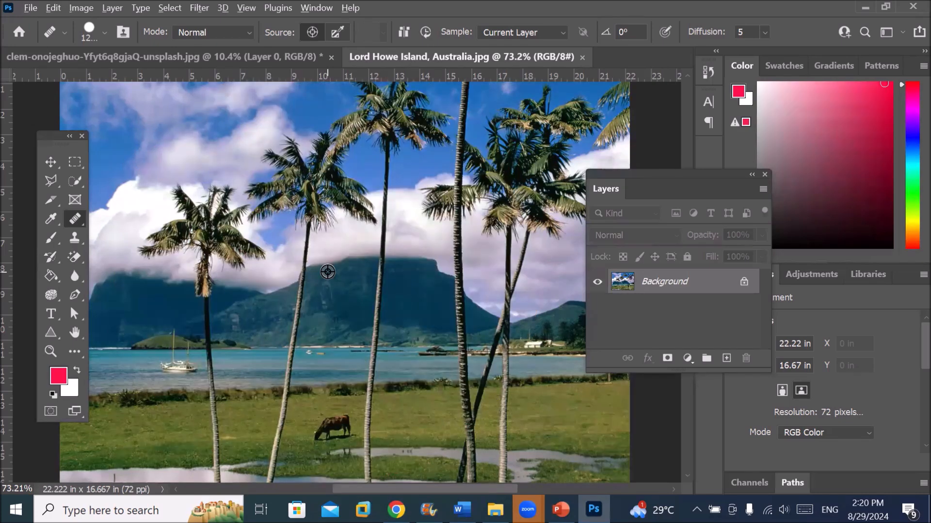
Step: Reduce the Healing Brush size to 200 pixels for working on the cow in the meadow
key("bracketleft")
key("bracketleft")
key("bracketleft")
key("bracketleft")
key("bracketleft")
key("bracketleft")
key("bracketleft")
key("bracketleft")
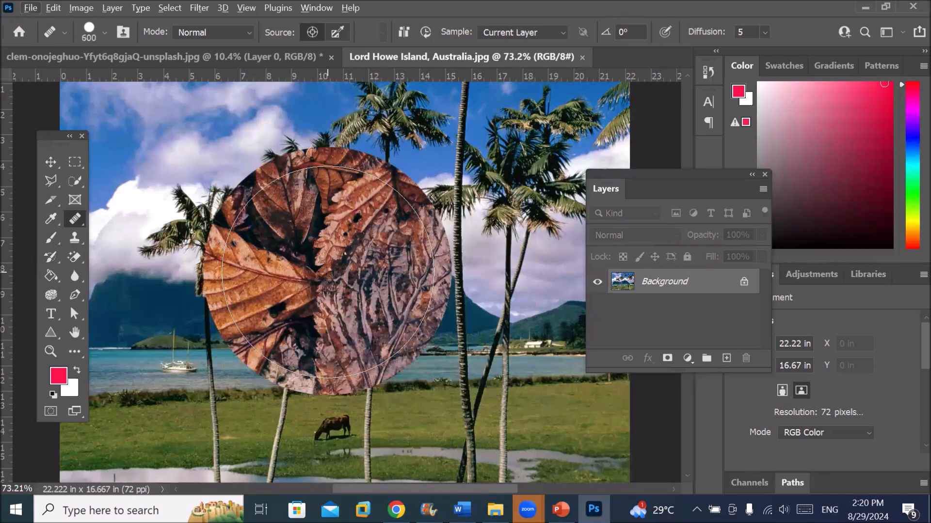
key("bracketleft")
key("bracketleft")
key("bracketleft")
key("bracketleft")
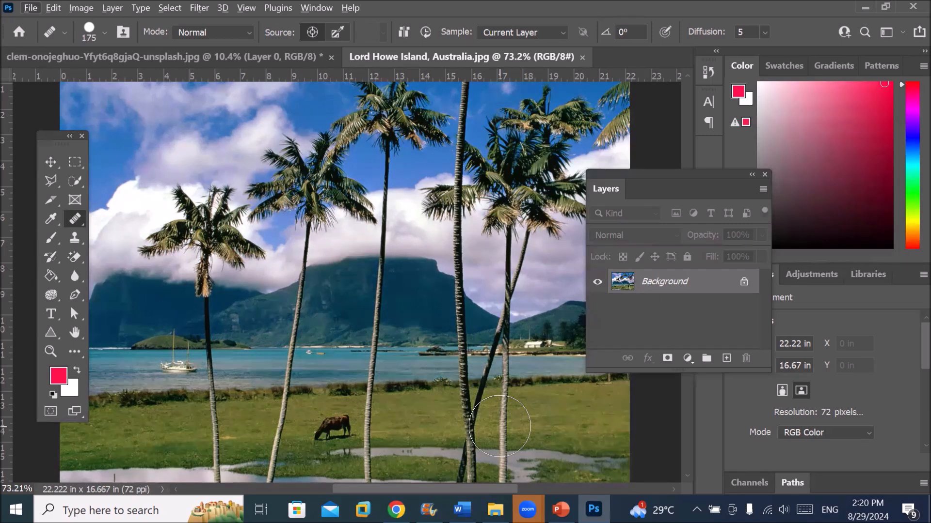
scroll(326, 473, "up", 3)
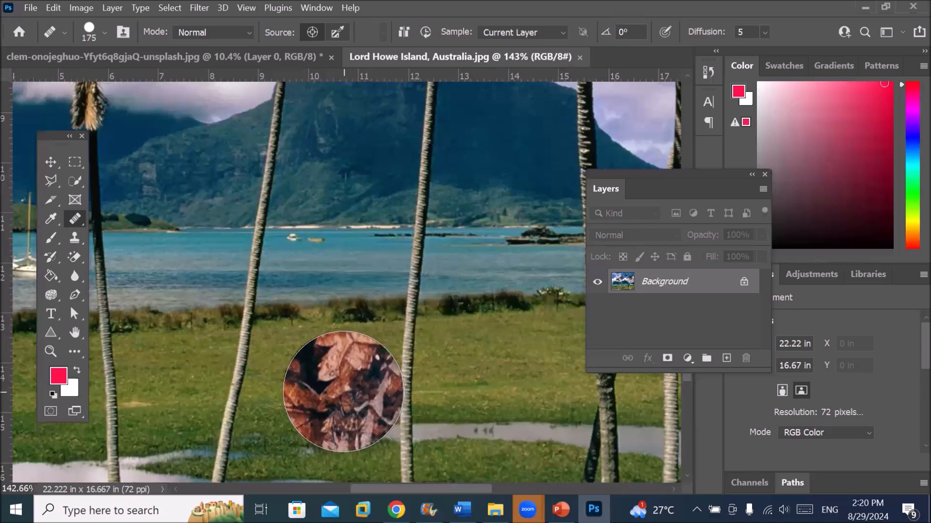
key("bracketright")
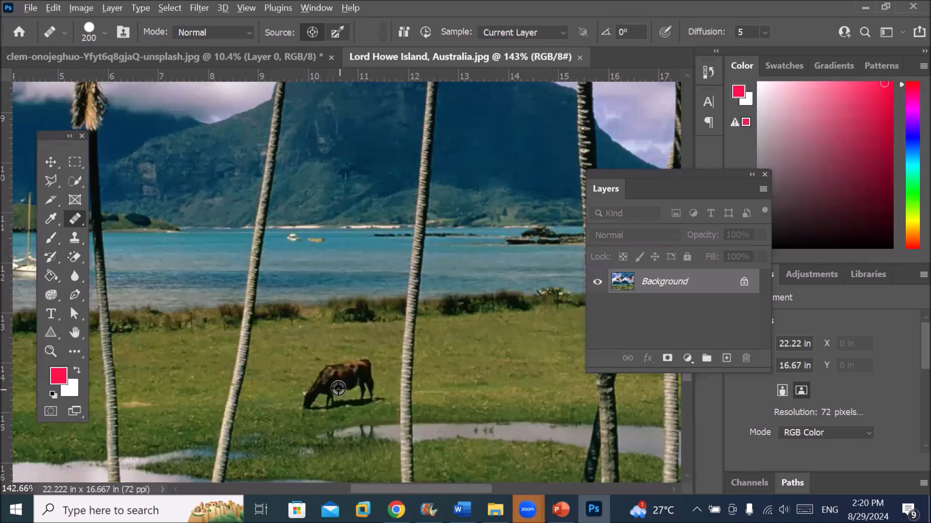
Step: Sample the grazing cow, try painting a copy on the grass beyond the palm trunk to its right, and undo it
left_click(338, 377, "alt")
left_click(489, 374)
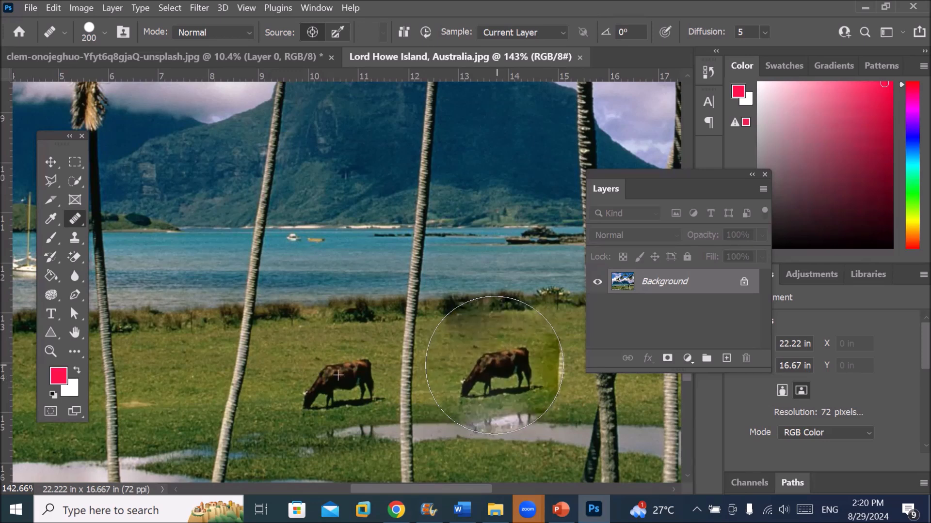
left_click_drag(498, 366, 502, 371)
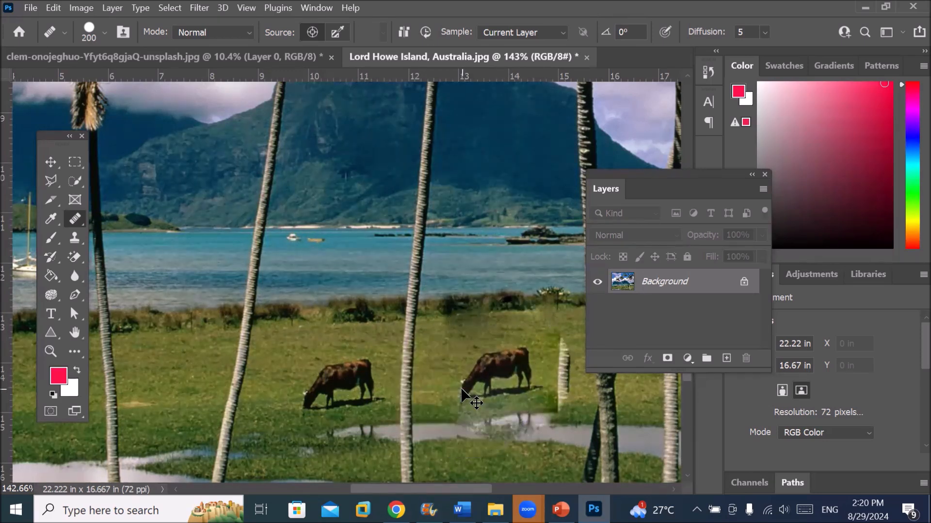
key("ctrl+z")
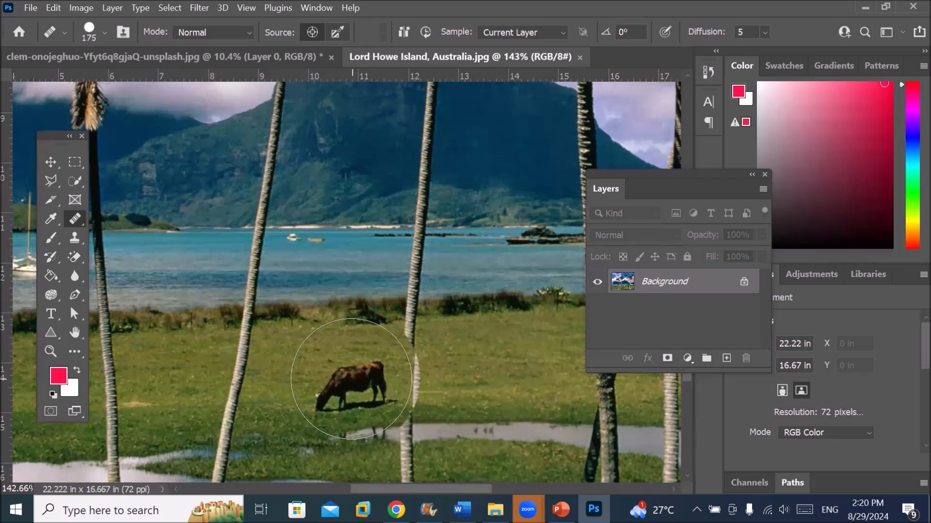
Step: Reduce the brush to 80 pixels, sample the cow's head and paint a second cow on the grass right of the original
key("bracketleft")
key("bracketleft")
key("bracketleft")
key("bracketleft")
key("bracketleft")
key("bracketleft")
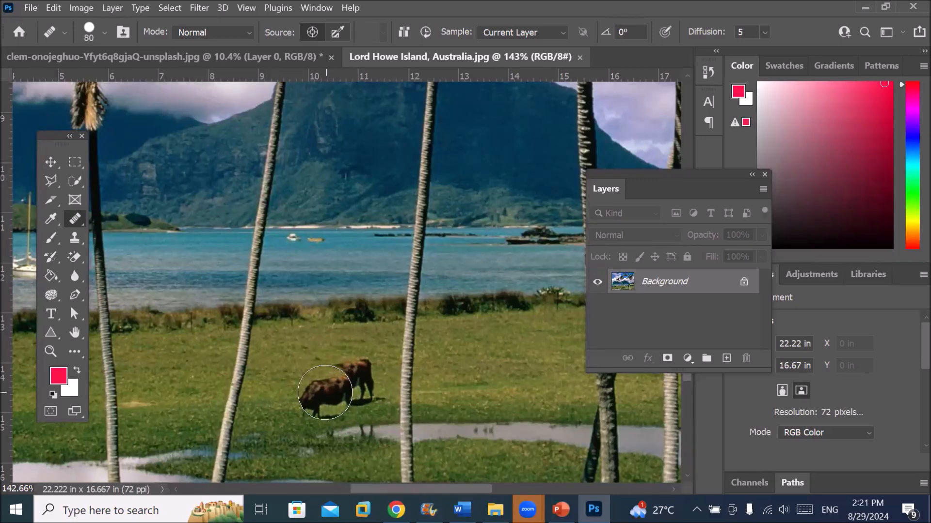
key("alt")
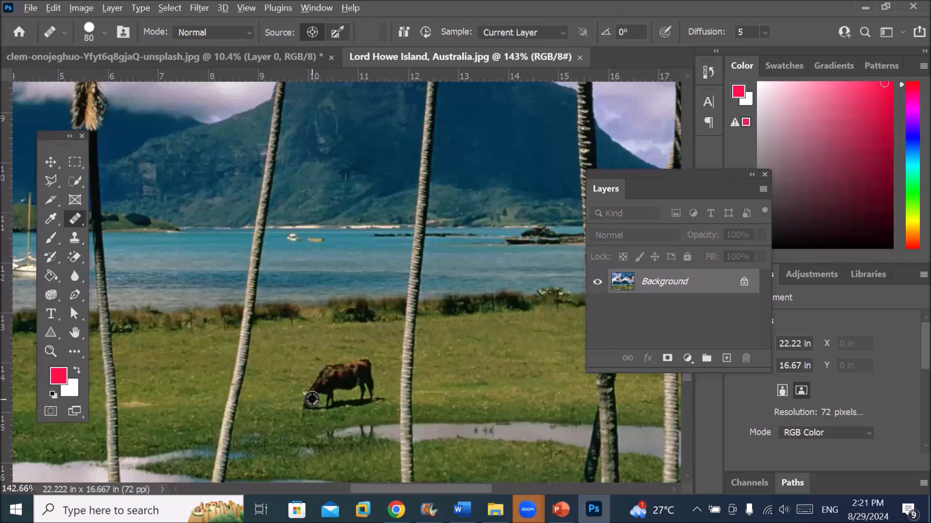
left_click(311, 399, "alt")
key("alt")
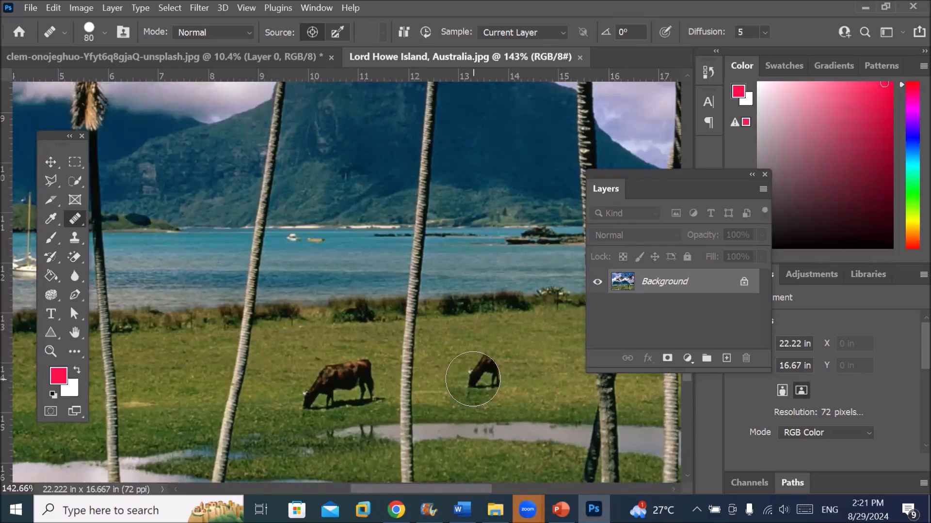
mouse_move(478, 380)
left_mouse_down()
mouse_move(522, 372)
mouse_move(489, 374)
mouse_move(518, 369)
left_mouse_up()
scroll(518, 369, "down", 1)
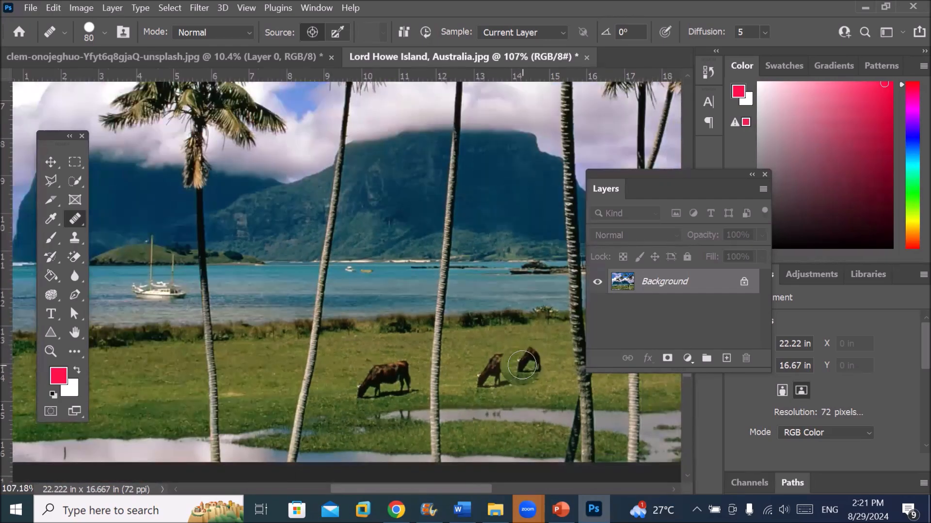
scroll(518, 370, "down", 1)
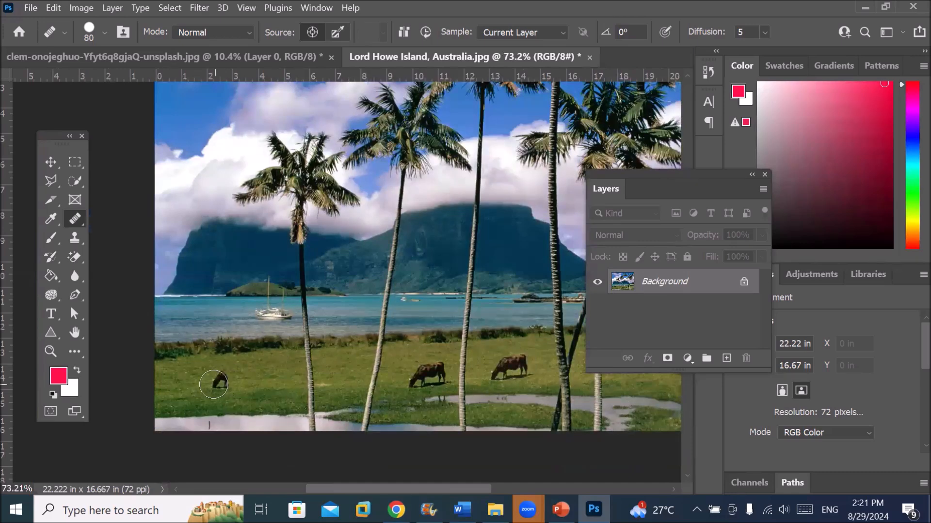
Step: Paint two more cow copies on the grass, one on each side of the leftmost palm trunk
left_click_drag(214, 384, 240, 376)
left_click_drag(324, 376, 351, 371)
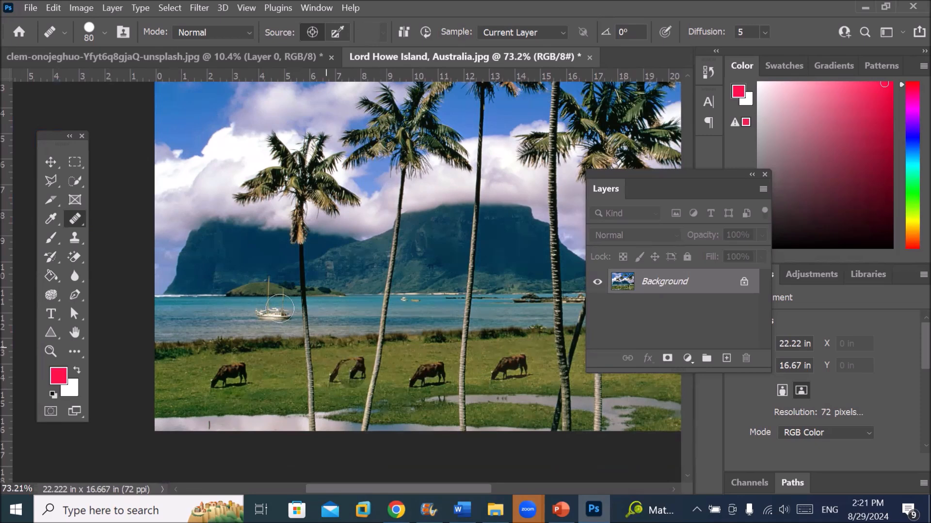
key("ctrl+z")
Step: Sample the sailboat and paint copies on the water between the middle palm trunks and near the photo's left edge
left_click(275, 311, "alt")
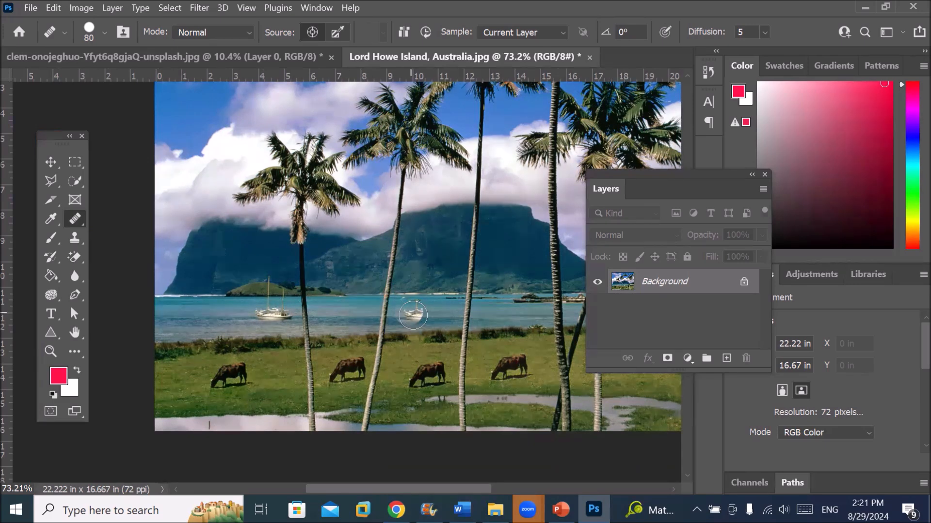
mouse_move(411, 312)
left_mouse_down()
mouse_move(435, 315)
mouse_move(417, 308)
mouse_move(416, 321)
left_mouse_up()
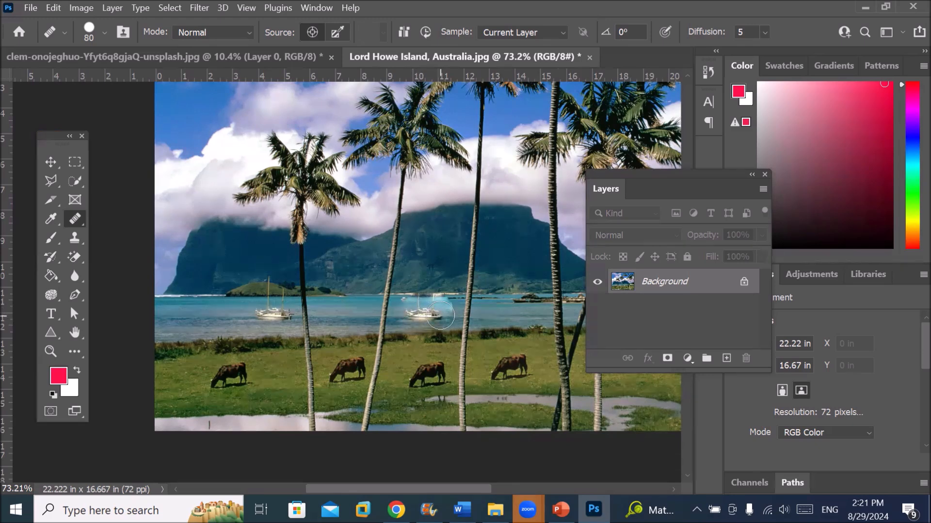
mouse_move(176, 320)
left_mouse_down()
mouse_move(204, 320)
mouse_move(196, 314)
left_mouse_up()
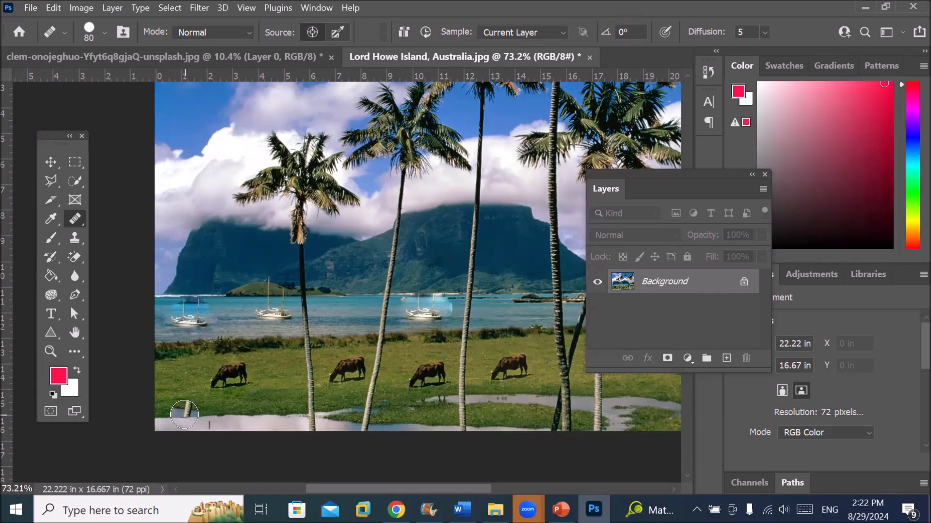
Step: Paint a copy of the second palm from the left, trunk and fronds, along the photo's left side
left_click(186, 406)
left_click_drag(187, 400, 221, 201)
mouse_move(224, 185)
left_mouse_down()
mouse_move(247, 140)
mouse_move(218, 152)
mouse_move(206, 138)
mouse_move(221, 130)
mouse_move(203, 140)
mouse_move(218, 126)
mouse_move(233, 127)
mouse_move(221, 135)
mouse_move(229, 118)
mouse_move(217, 111)
mouse_move(202, 141)
mouse_move(194, 110)
mouse_move(222, 104)
mouse_move(236, 118)
mouse_move(214, 94)
mouse_move(193, 103)
mouse_move(182, 141)
mouse_move(163, 122)
mouse_move(166, 101)
mouse_move(209, 93)
mouse_move(250, 121)
mouse_move(242, 94)
mouse_move(267, 108)
mouse_move(238, 152)
mouse_move(138, 147)
mouse_move(154, 125)
mouse_move(202, 100)
left_mouse_up()
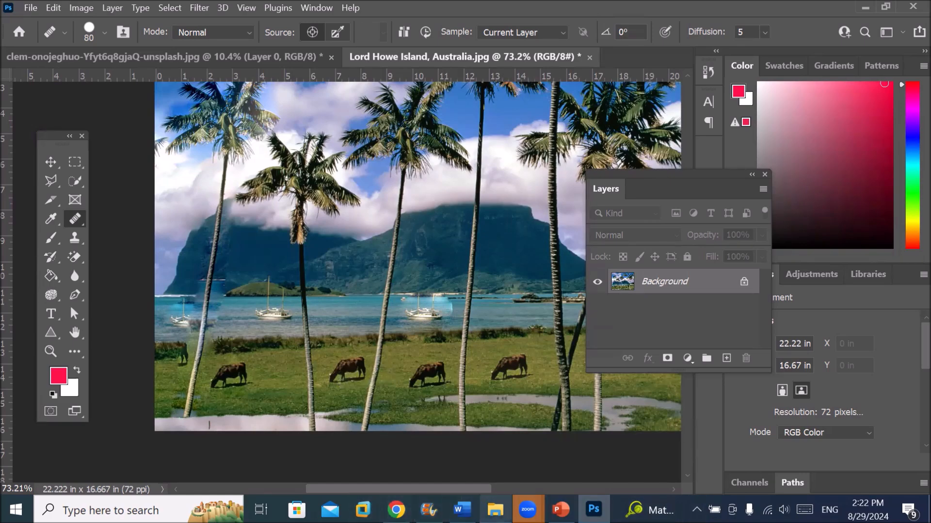
Step: Close the Lord Howe Island and autumn-leaves photos without saving their changes
left_click(496, 508)
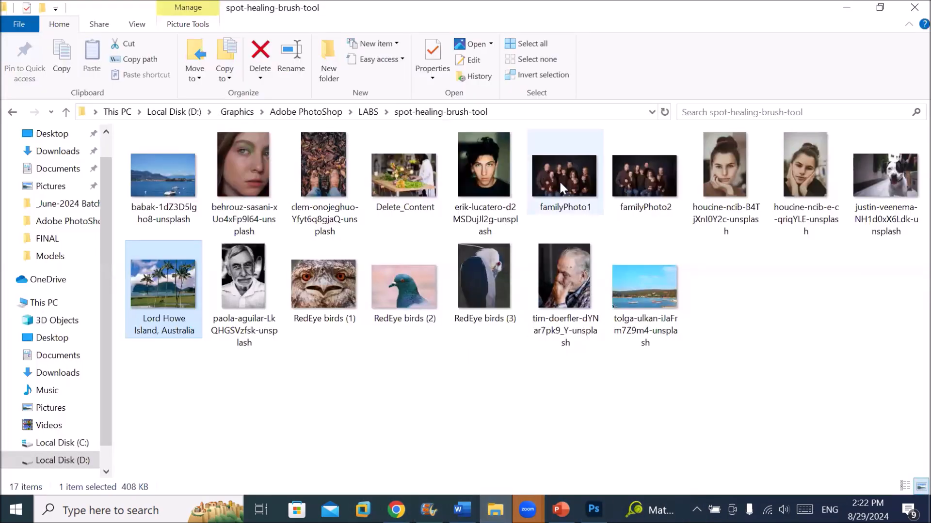
left_click(556, 160)
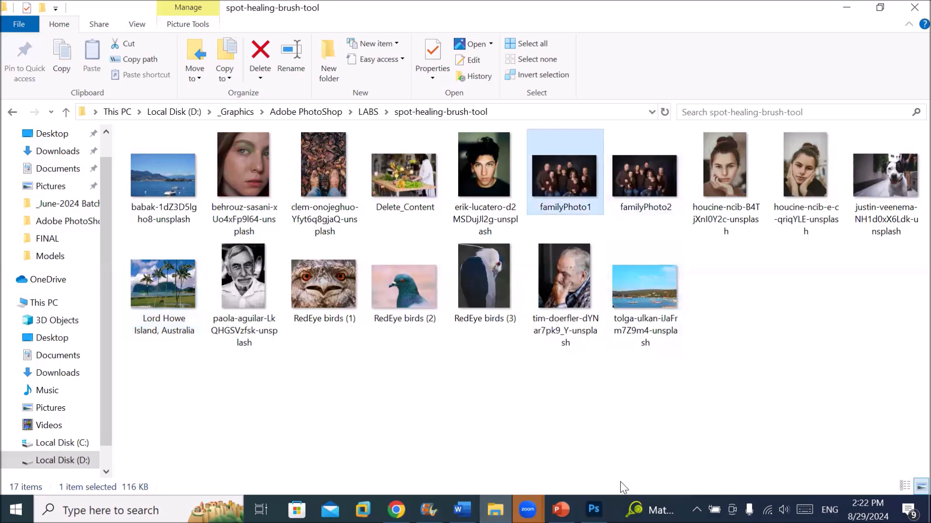
left_click(593, 509)
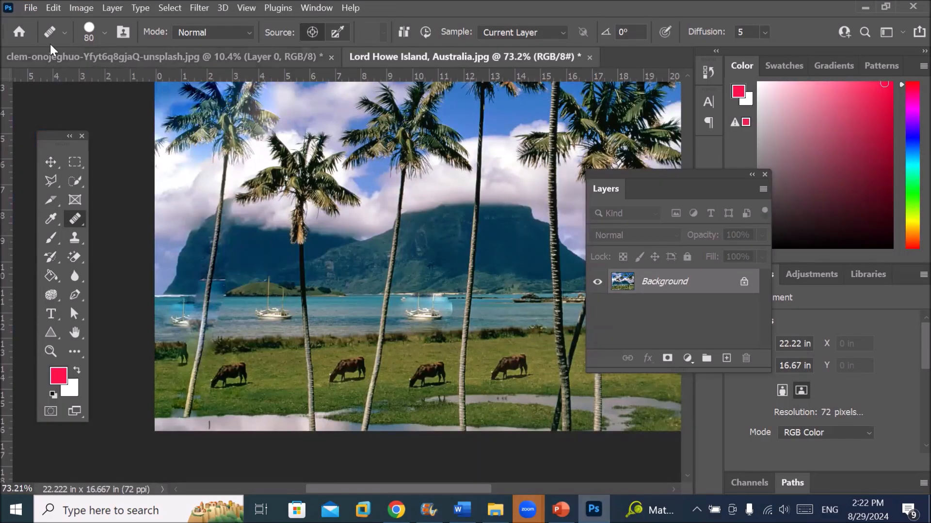
left_click(29, 8)
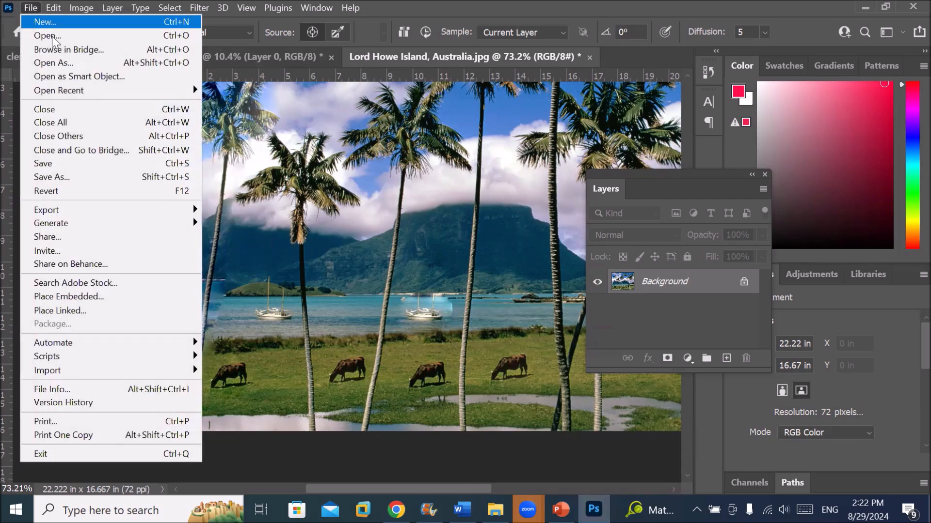
left_click(92, 123)
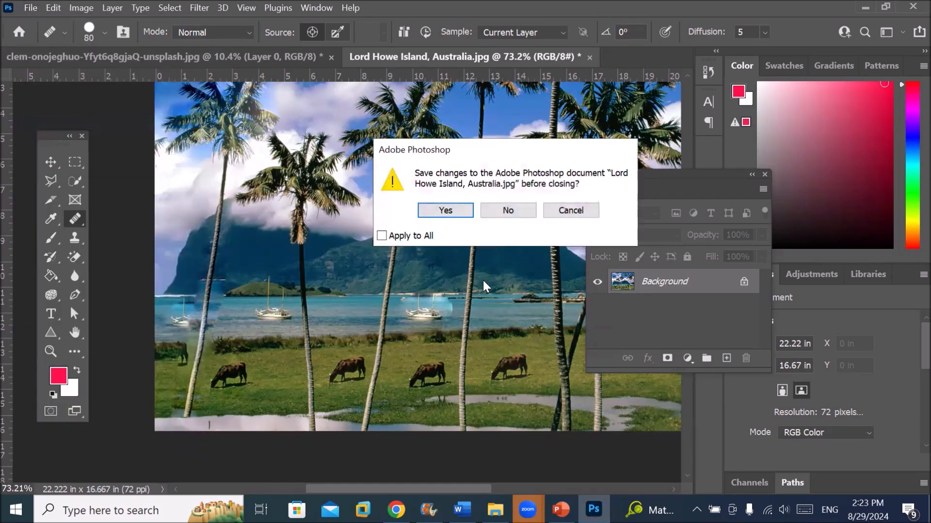
left_click(506, 209)
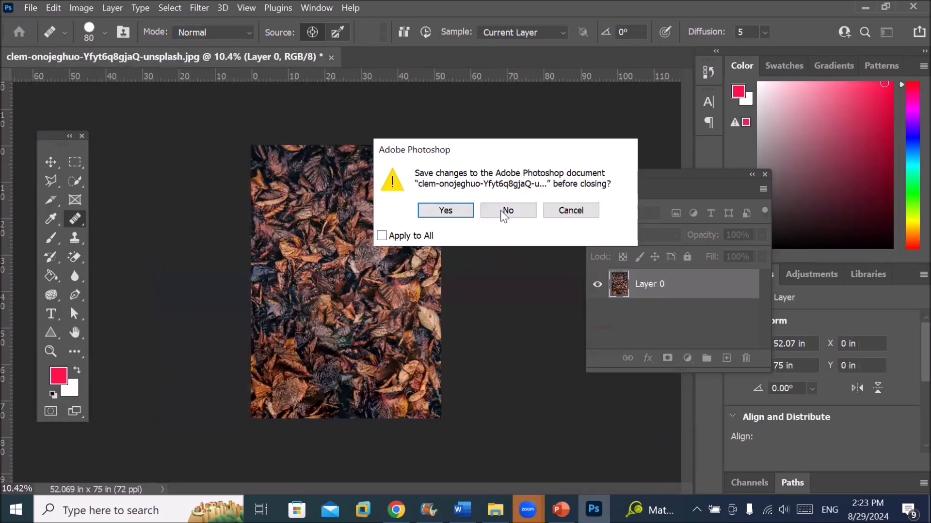
left_click(504, 213)
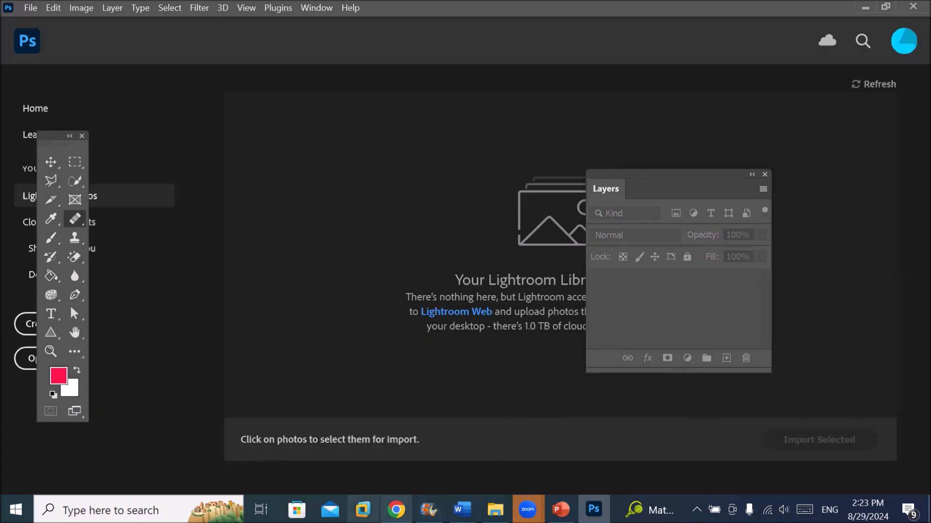
Step: Open familyPhoto1 and familyPhoto2 from the spot-healing-brush-tool folder as separate documents
left_click(495, 509)
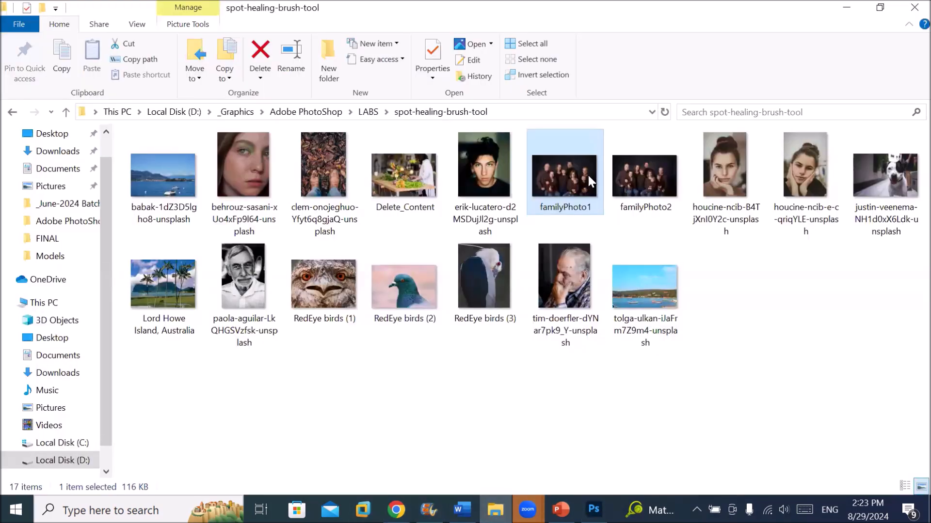
left_click_drag(647, 179, 389, 72)
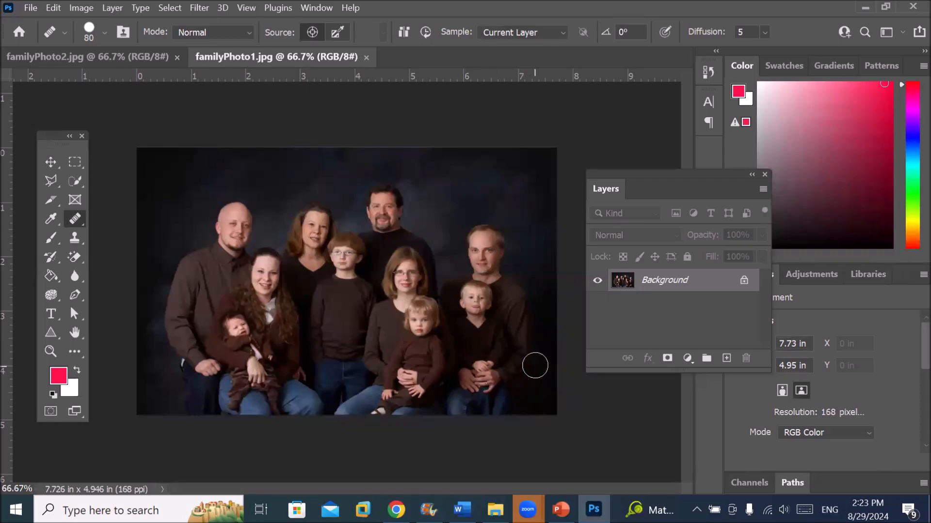
scroll(544, 366, "up", 1)
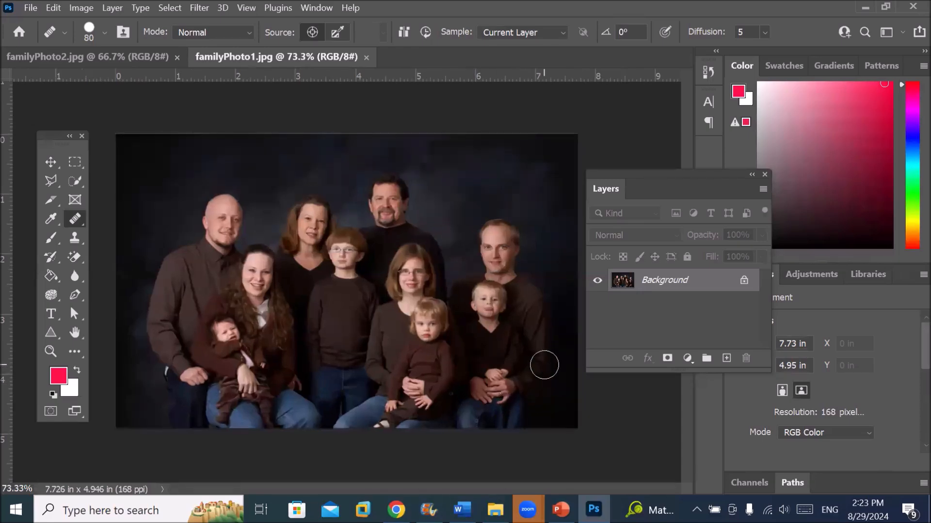
scroll(544, 365, "up", 1)
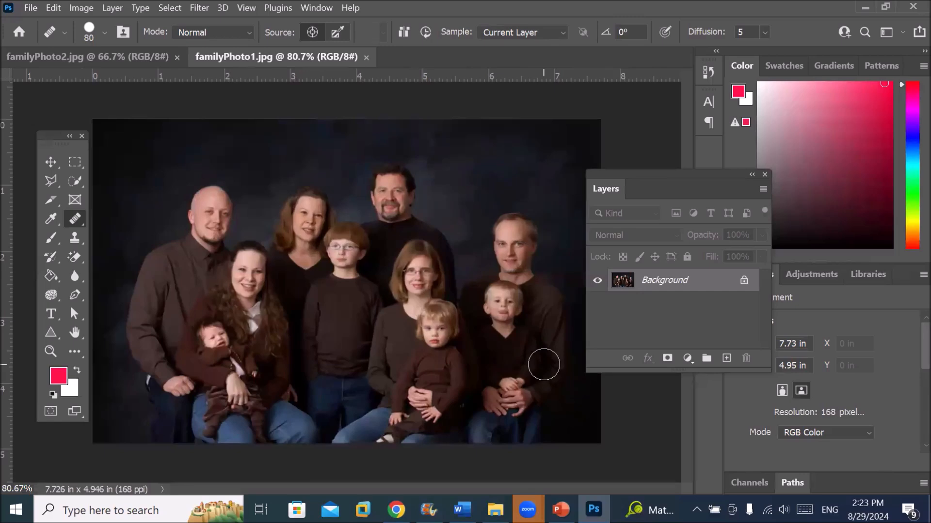
Step: Compare familyPhoto2 and familyPhoto1 up close, examining the expressions of the baby and the long-haired woman holding it
left_click(94, 58)
scroll(260, 250, "up", 3)
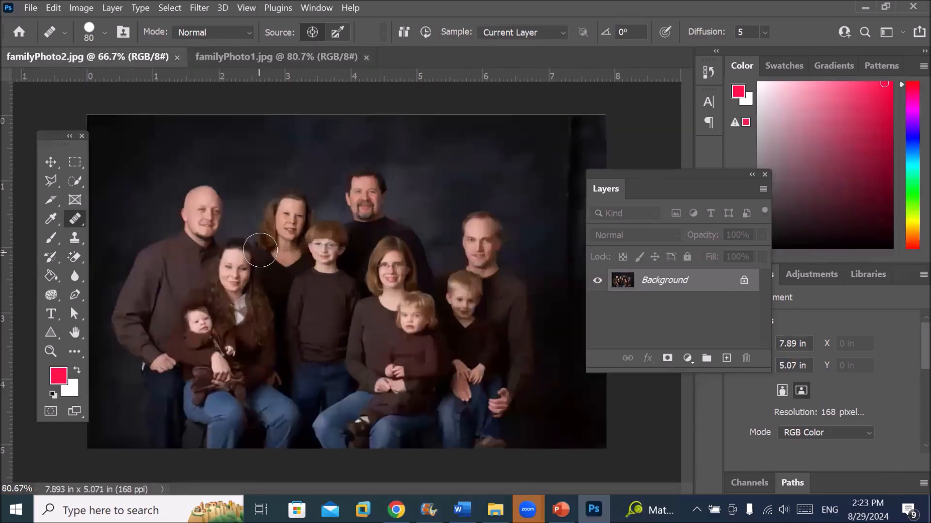
left_click(261, 60)
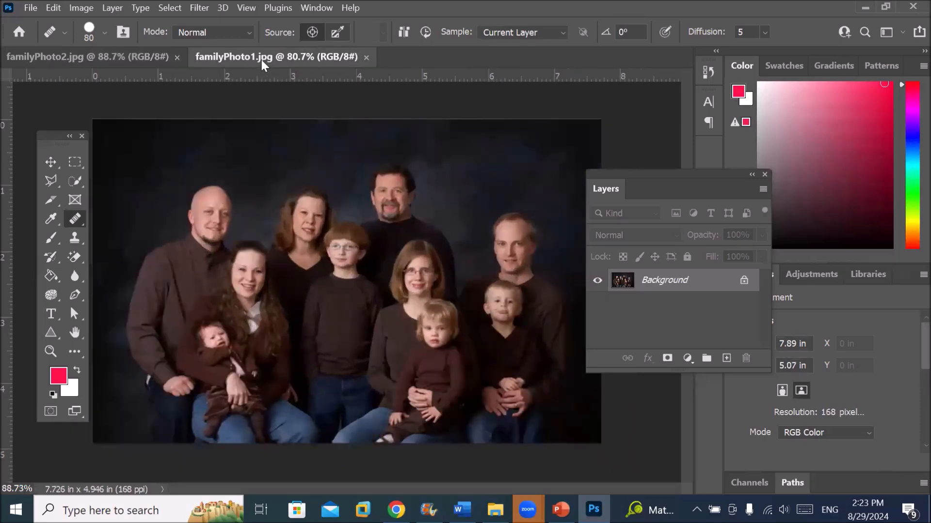
left_click(96, 54)
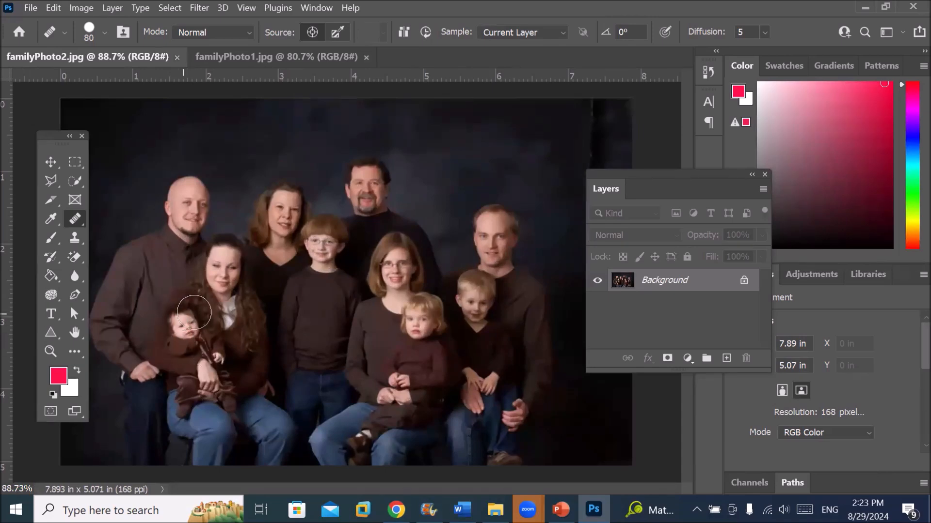
scroll(180, 334, "up", 6)
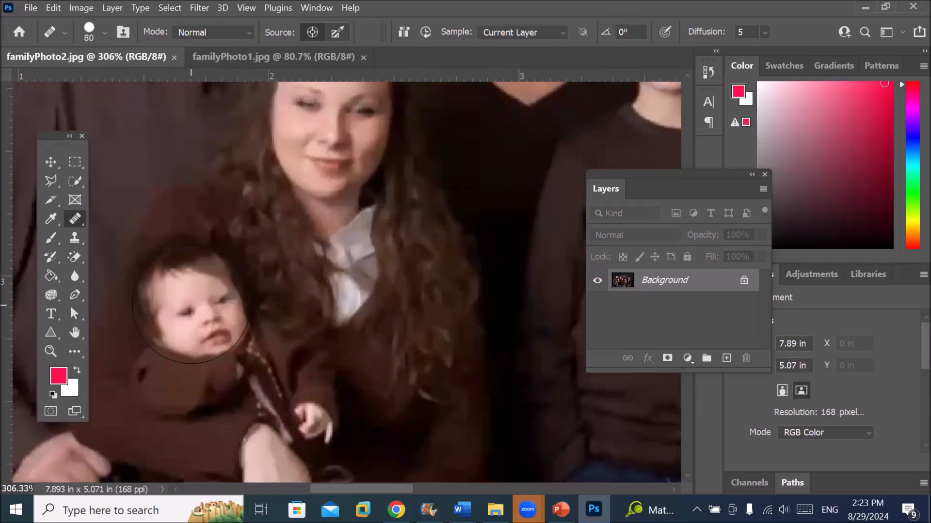
left_click(242, 57)
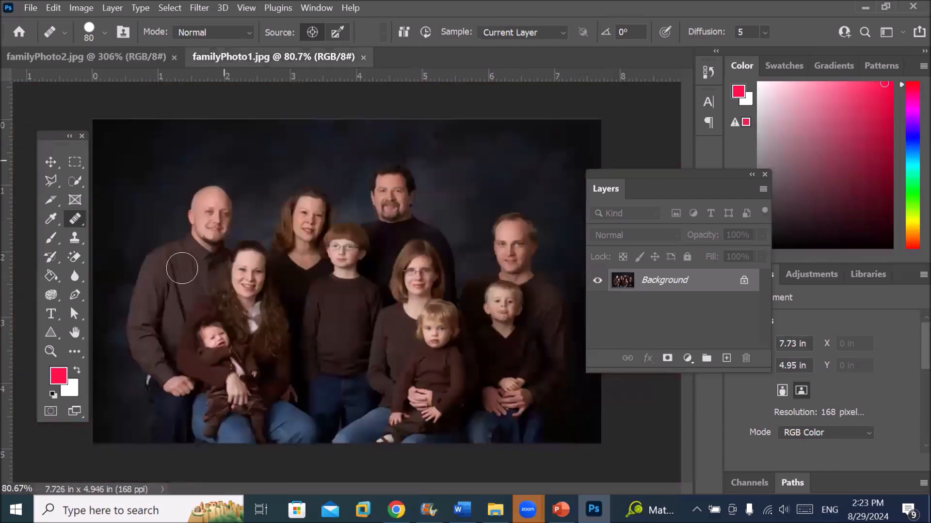
scroll(207, 345, "up", 8)
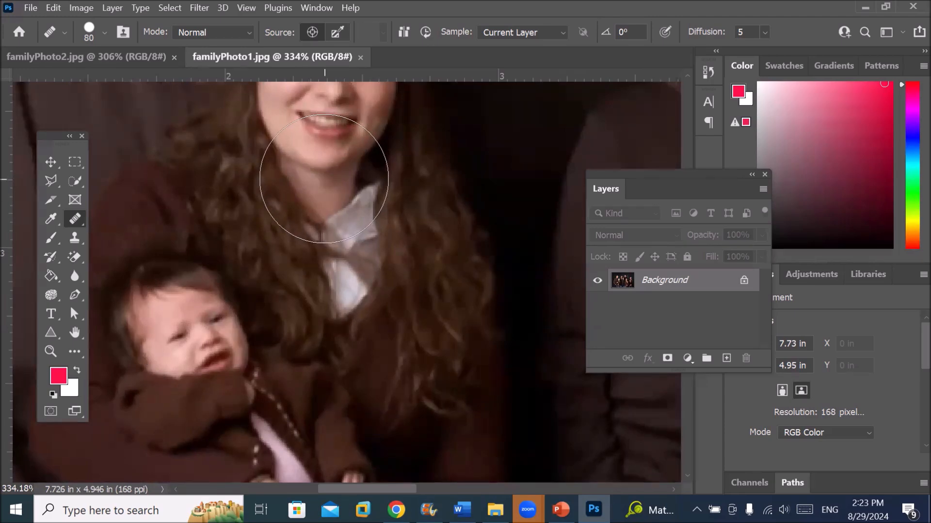
left_click_drag(327, 180, 310, 358)
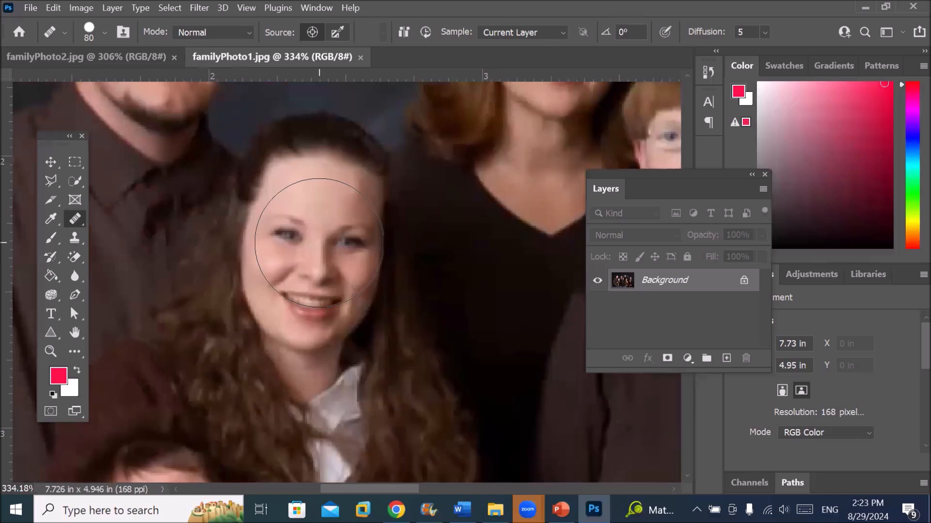
Step: Compare the long-haired woman, the woman with glasses and the children up close in familyPhoto2 and familyPhoto1, examining their expressions
left_click(117, 58)
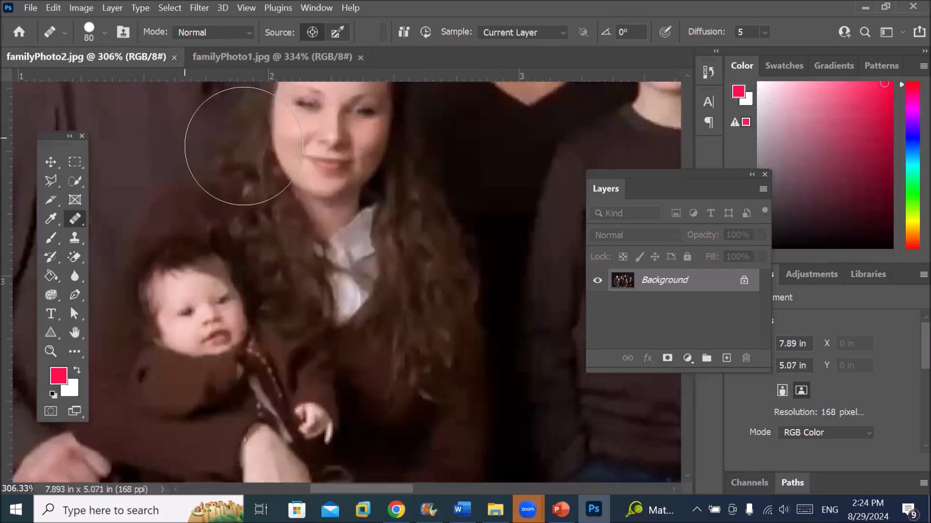
left_click_drag(289, 128, 263, 289)
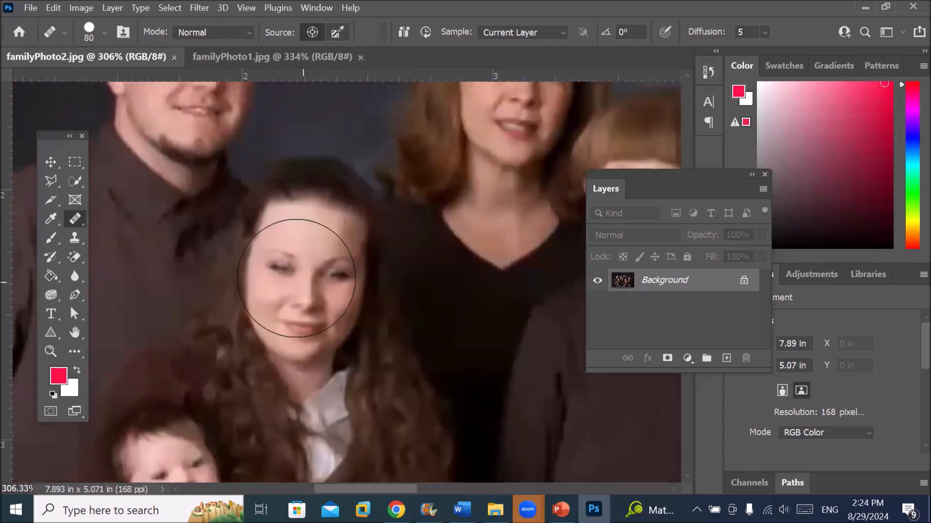
scroll(309, 287, "up", 2)
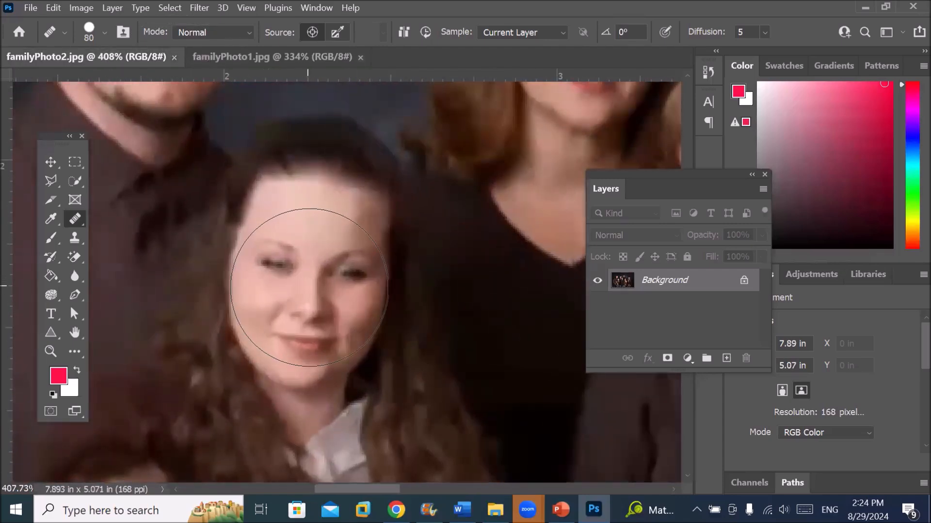
left_click(222, 56)
left_click_drag(489, 265, 110, 253)
left_click_drag(407, 270, 164, 272)
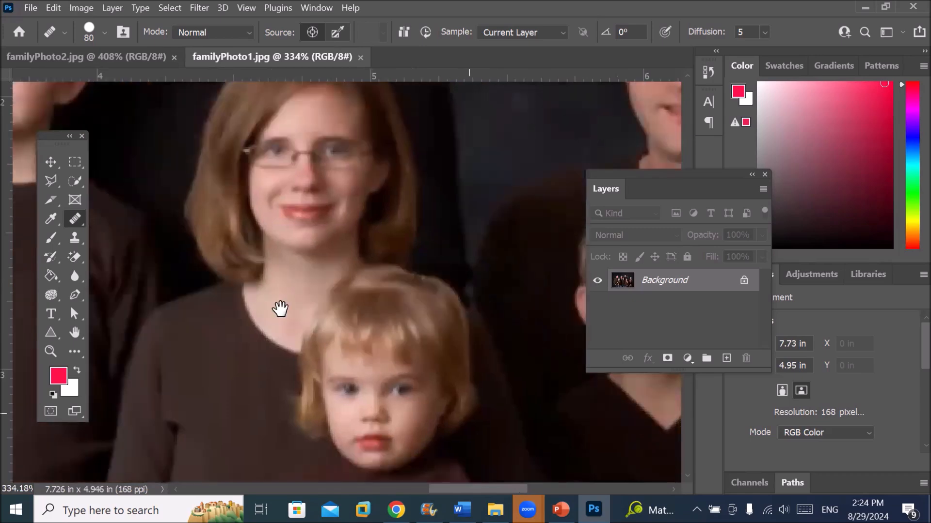
mouse_move(280, 307)
left_mouse_down()
mouse_move(200, 275)
mouse_move(179, 326)
left_mouse_up()
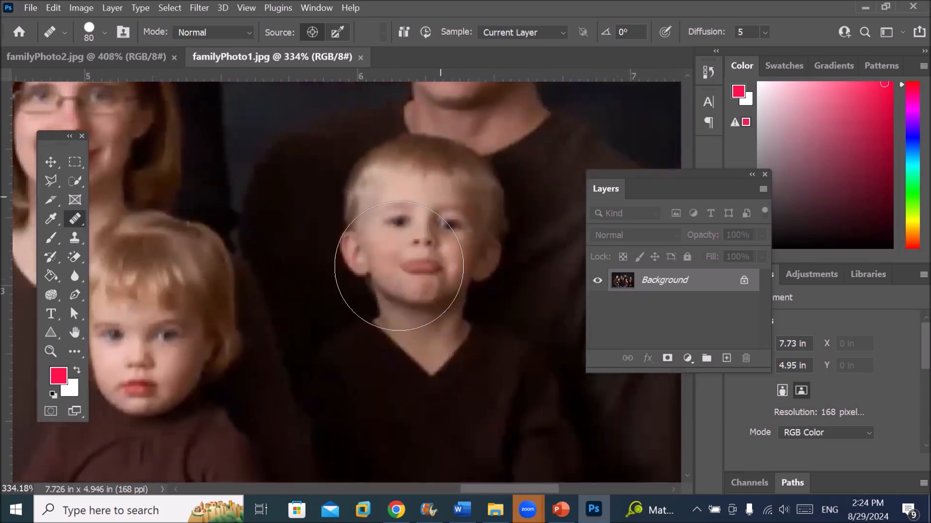
scroll(412, 187, "up", 3)
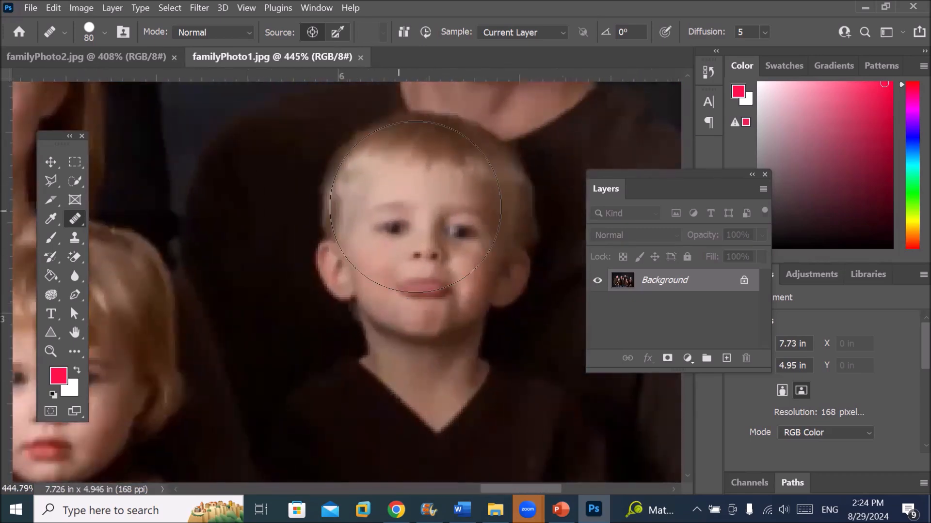
left_click(104, 57)
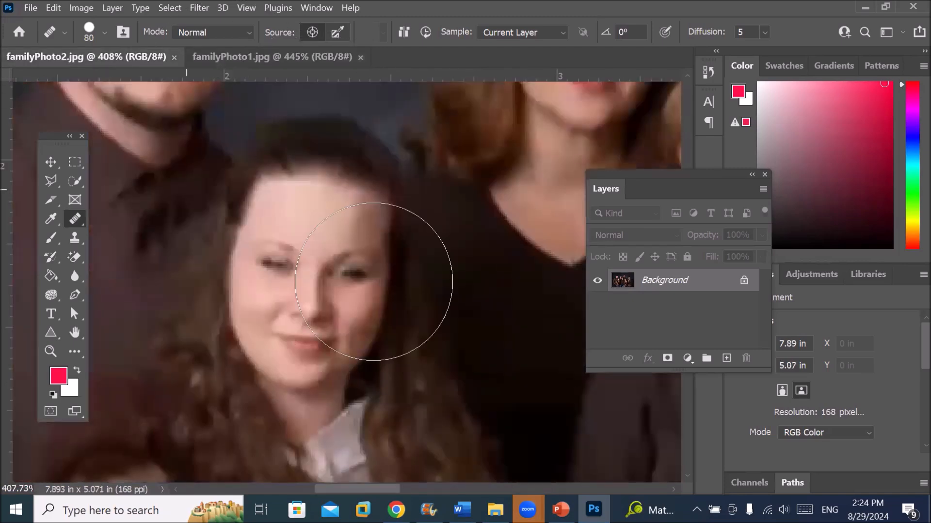
left_click_drag(492, 316, 74, 265)
left_click_drag(390, 210, 8, 222)
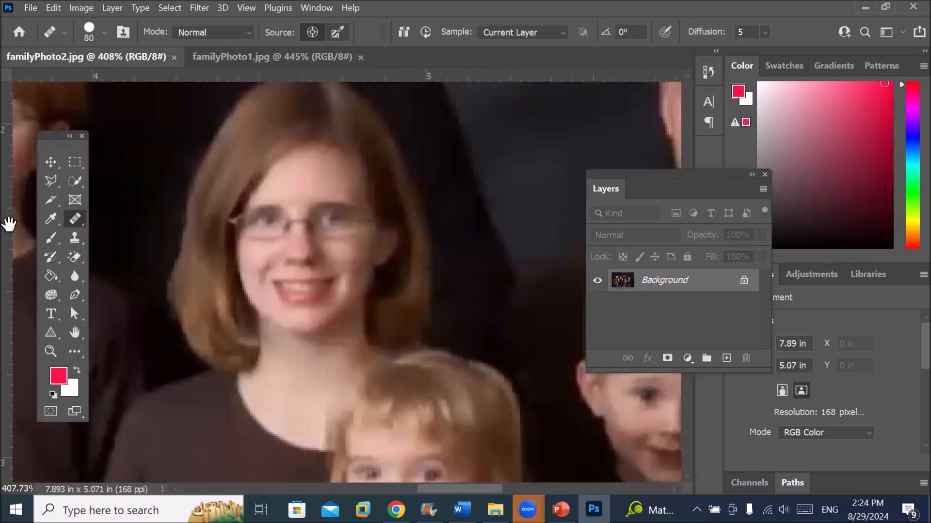
mouse_move(413, 394)
left_mouse_down()
mouse_move(19, 281)
mouse_move(141, 370)
mouse_move(158, 328)
left_mouse_up()
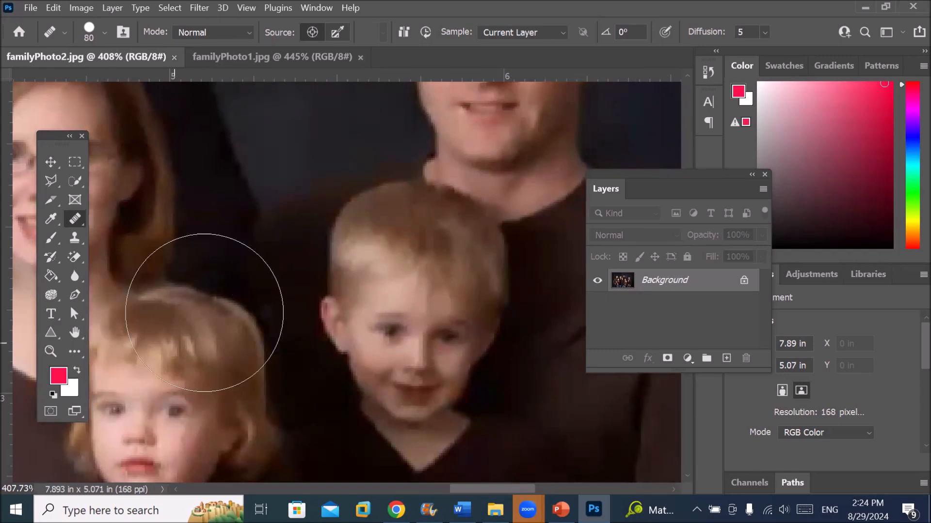
Step: Arrange the two family photos side by side in a 2-up vertical layout
left_click(298, 17)
mouse_move(367, 22)
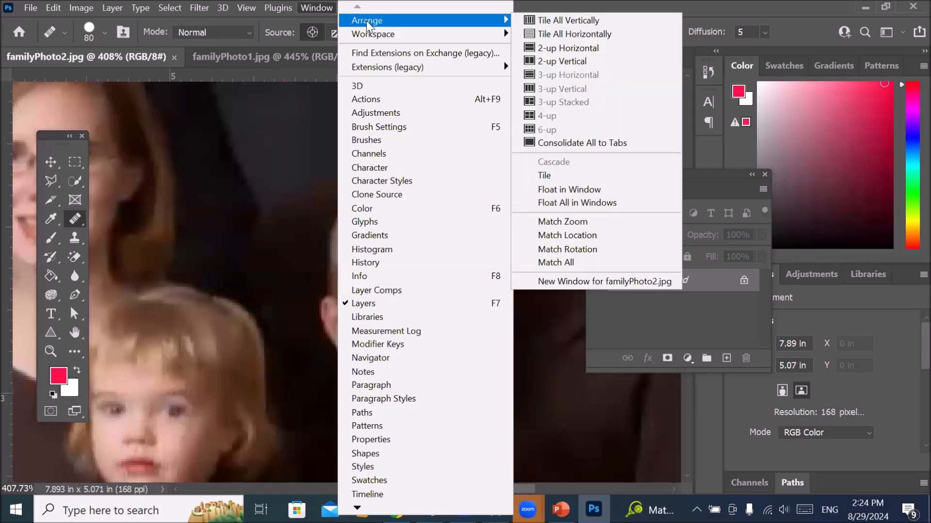
left_click(580, 64)
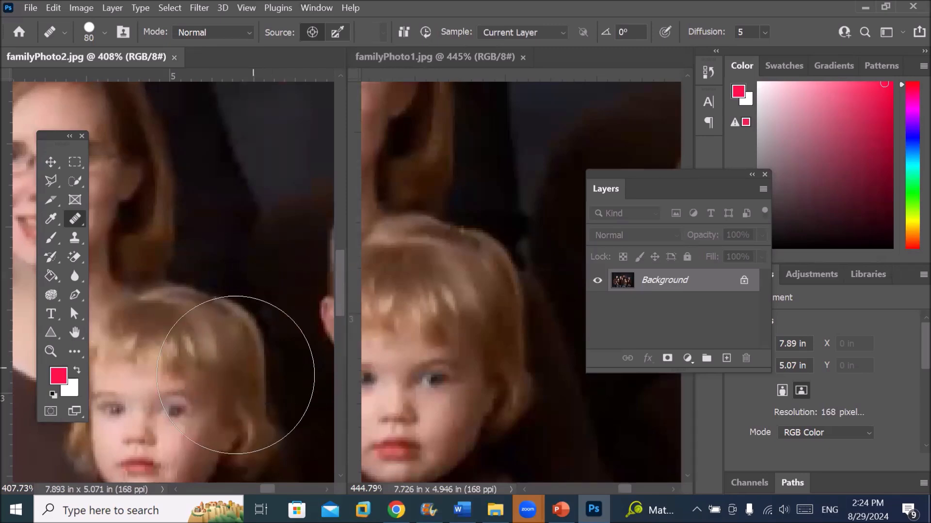
Step: Frame the blond boy's face in both photos and move the Layers panel clear of familyPhoto1
left_click(459, 283)
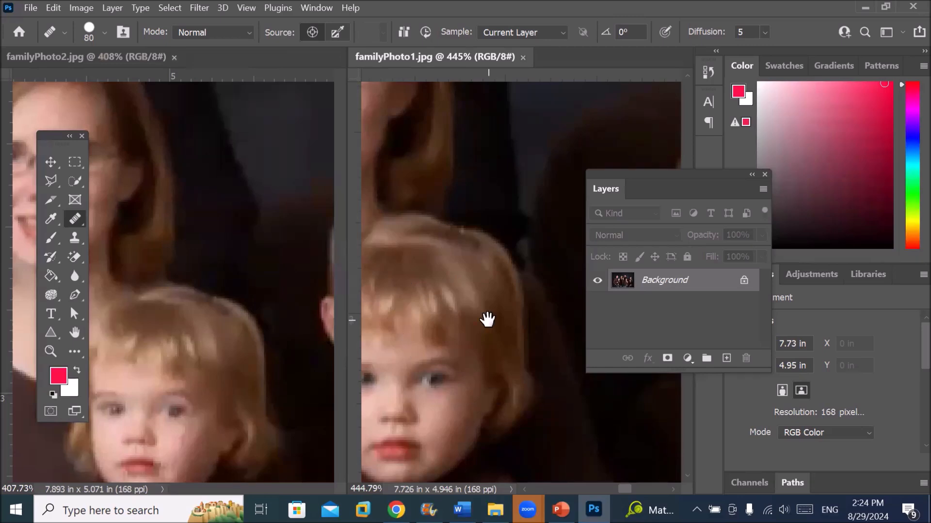
left_click_drag(454, 319, 371, 312)
mouse_move(499, 268)
left_mouse_down()
mouse_move(324, 326)
mouse_move(472, 309)
mouse_move(462, 321)
left_mouse_up()
left_click_drag(664, 170, 735, 129)
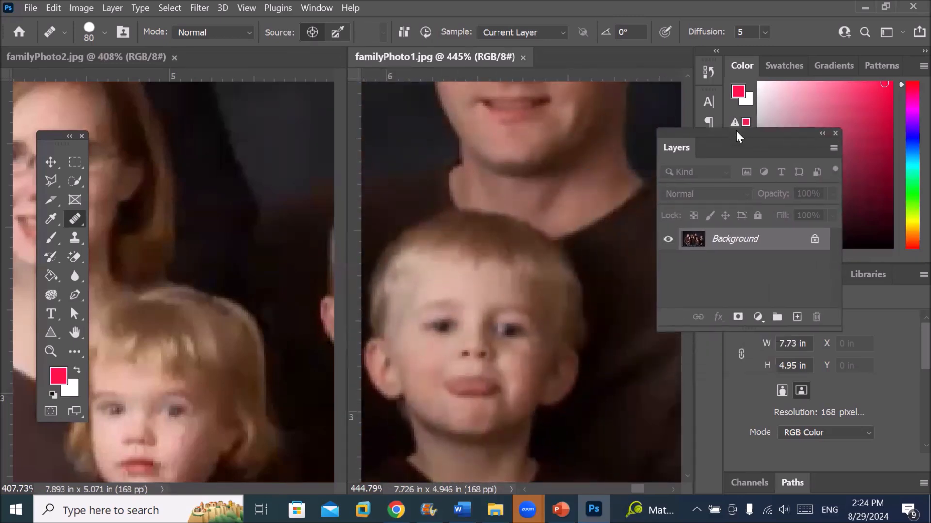
mouse_move(448, 311)
left_mouse_down()
mouse_move(482, 306)
mouse_move(455, 315)
left_mouse_up()
left_click(159, 357)
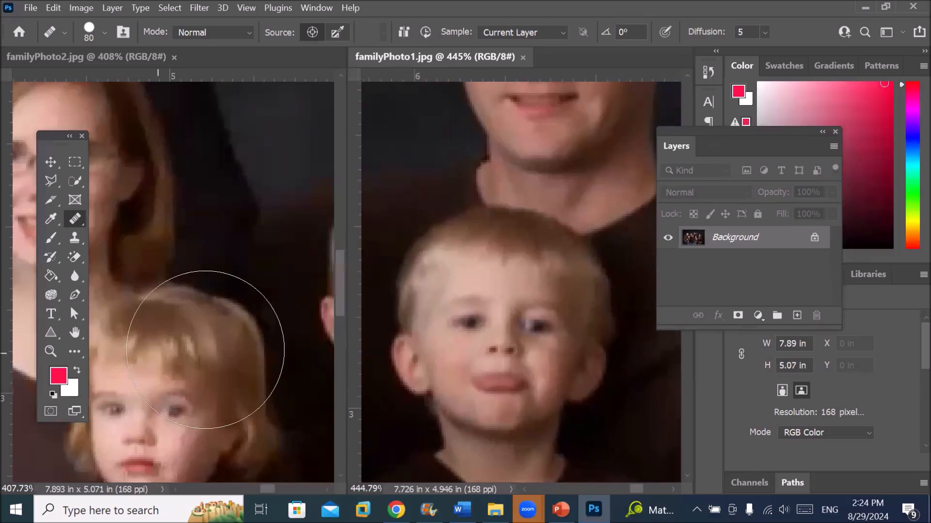
mouse_move(230, 357)
left_mouse_down()
mouse_move(72, 370)
mouse_move(194, 378)
mouse_move(162, 363)
left_mouse_up()
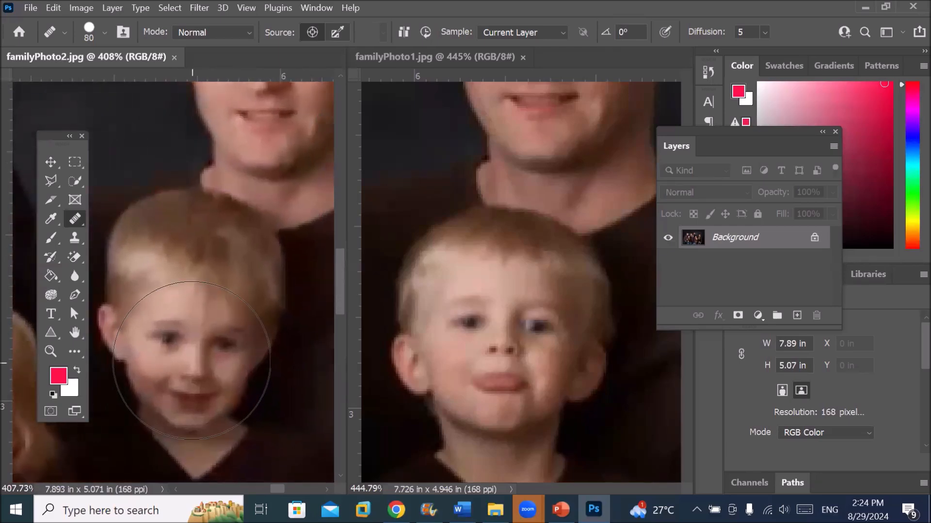
scroll(174, 309, "down", 1)
scroll(175, 308, "up", 1)
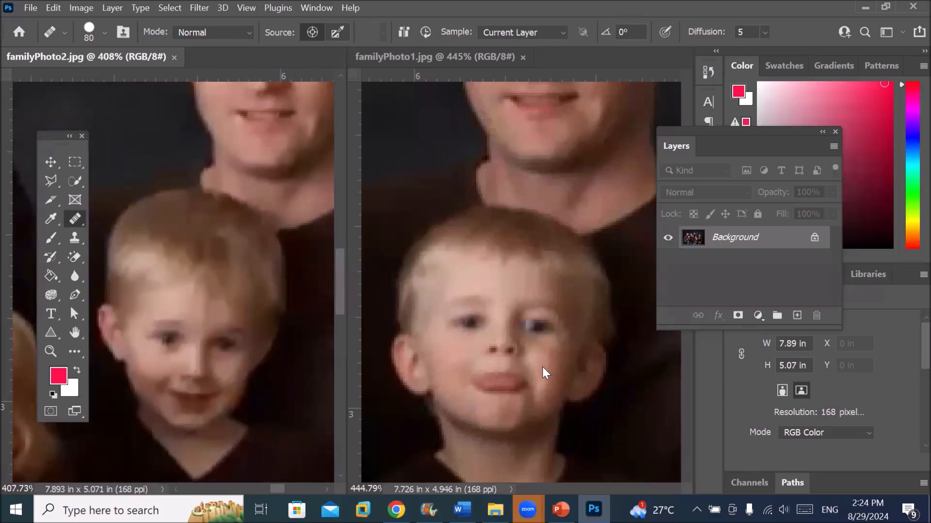
left_click(533, 385)
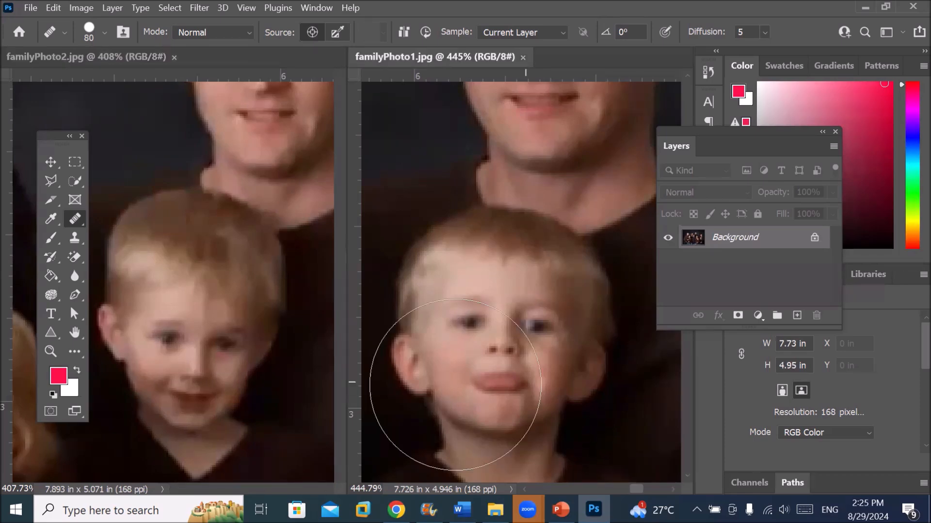
Step: Sample the smiling boy's nose in familyPhoto2 with the Healing Brush and paint his face, hair and neck over the boy in familyPhoto1
left_click(199, 290)
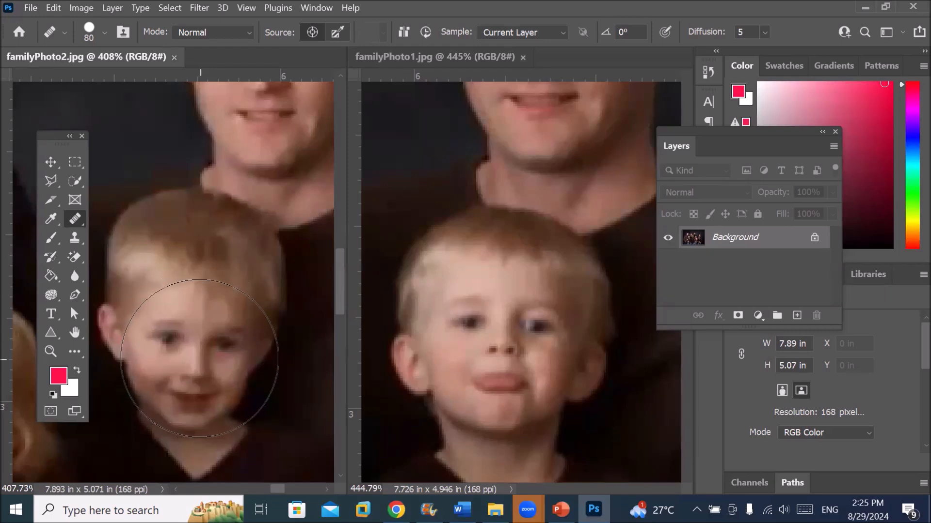
right_click(72, 222)
left_click(142, 233)
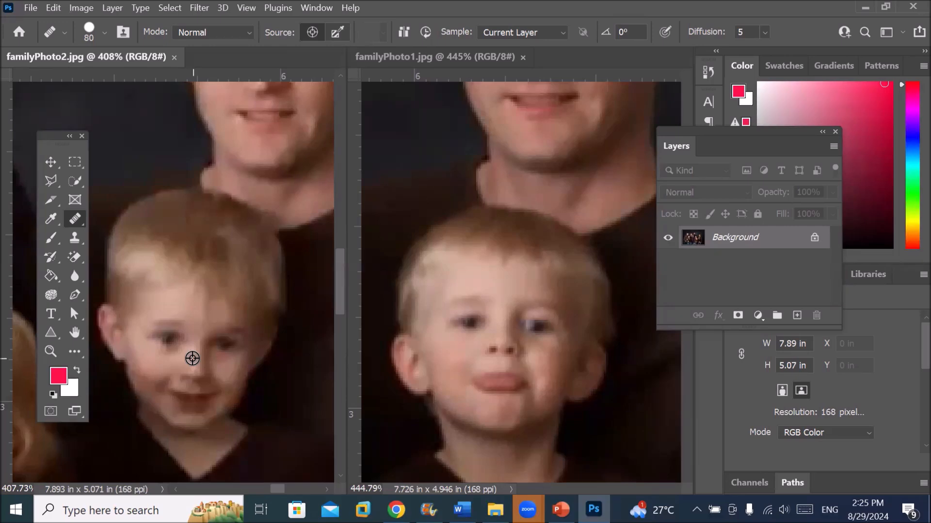
left_click(503, 344)
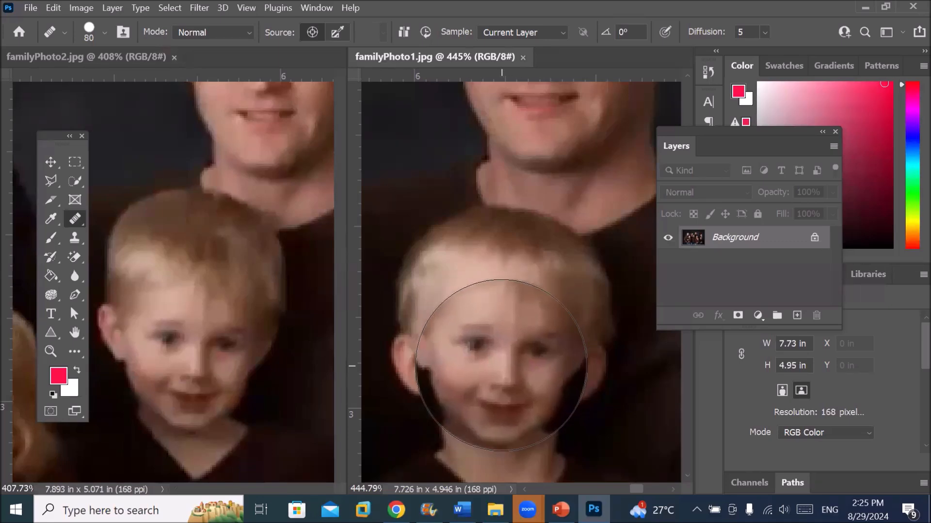
left_click(504, 368)
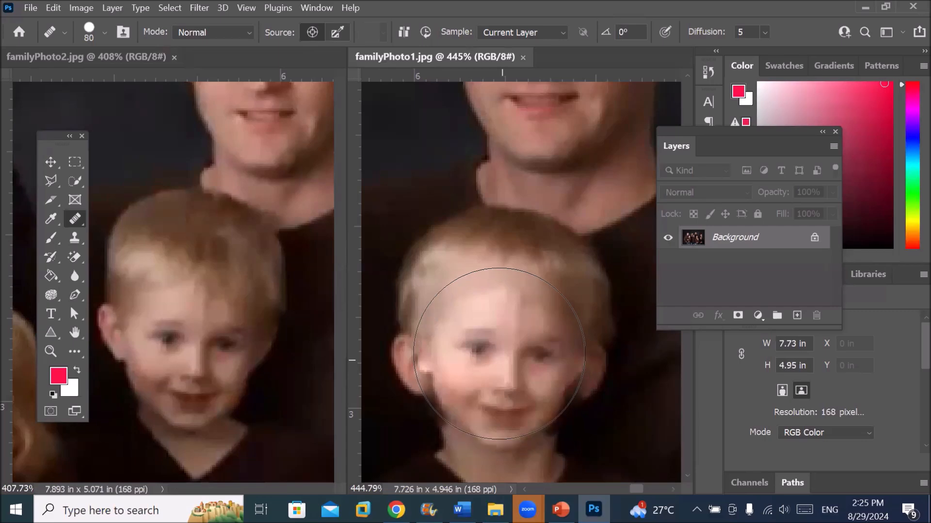
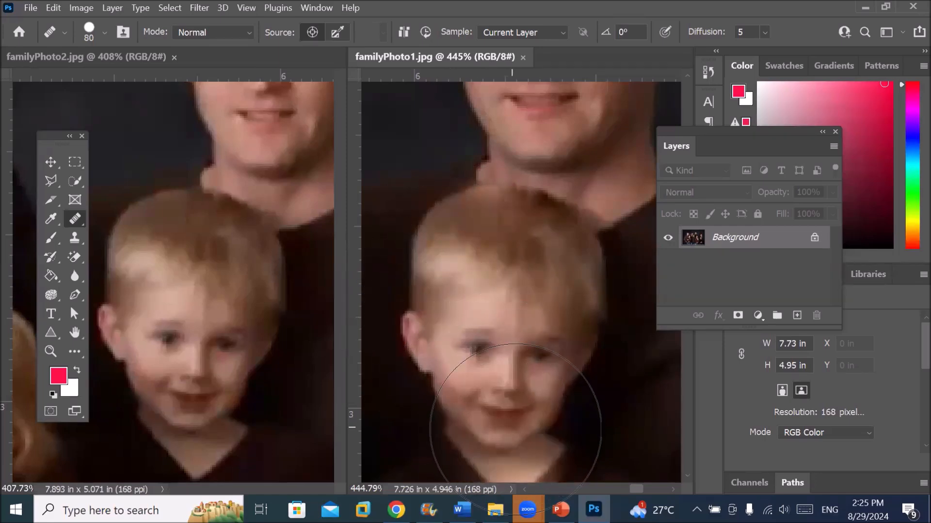
left_click(516, 422)
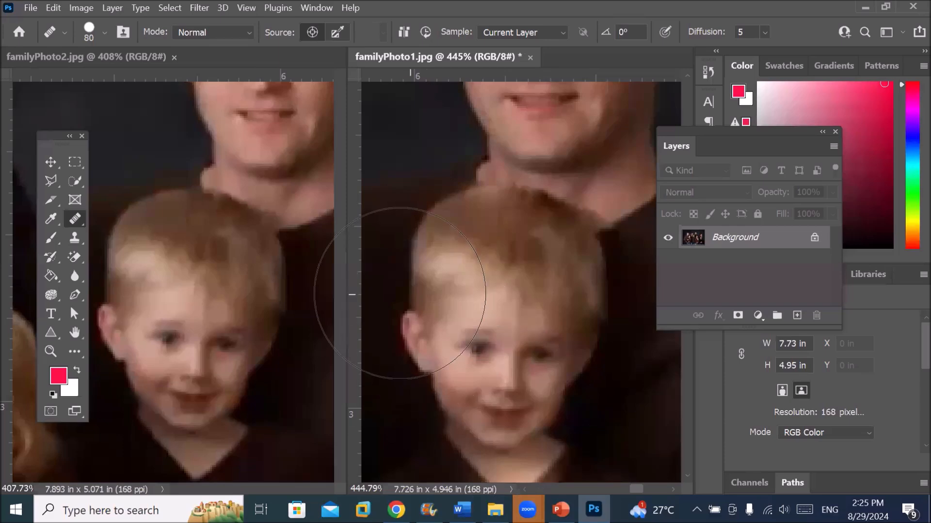
left_click(236, 327)
mouse_move(226, 328)
left_mouse_down()
mouse_move(183, 313)
mouse_move(187, 322)
left_mouse_up()
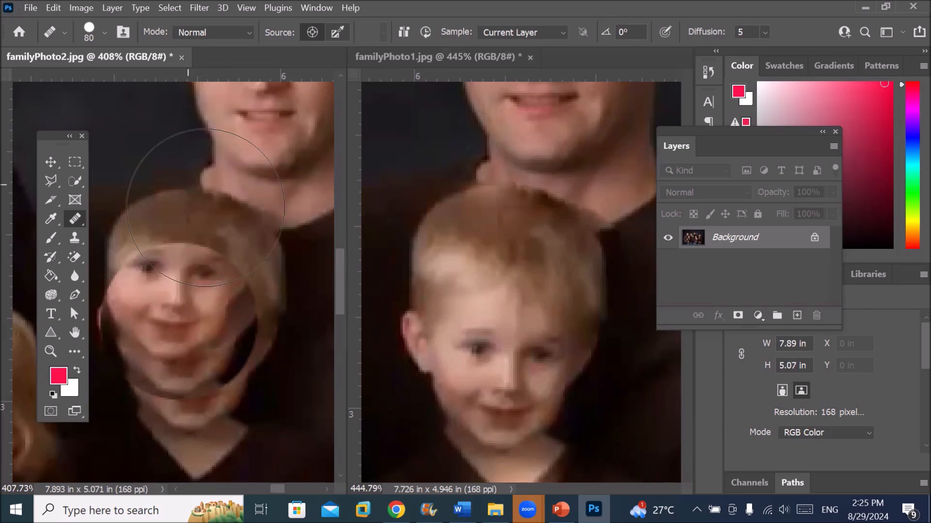
key("ctrl+z")
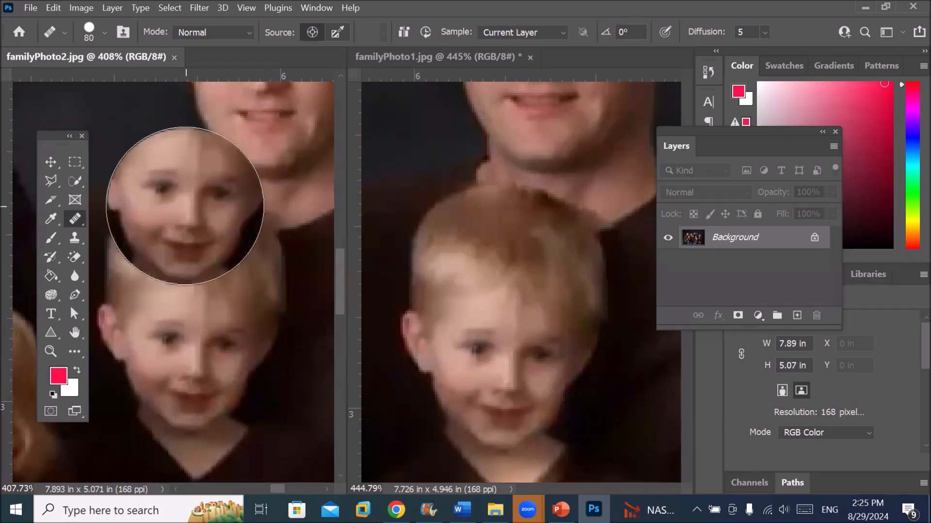
left_click(49, 160)
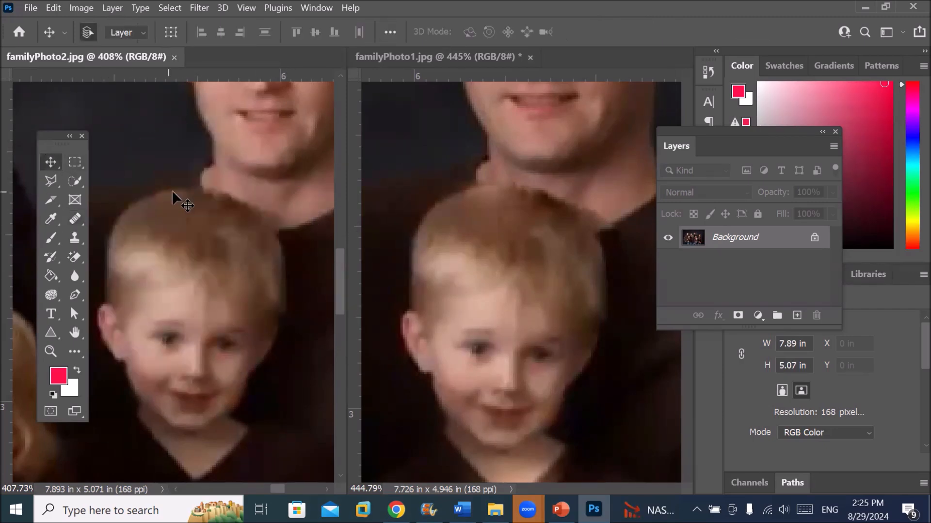
left_click_drag(166, 208, 155, 238)
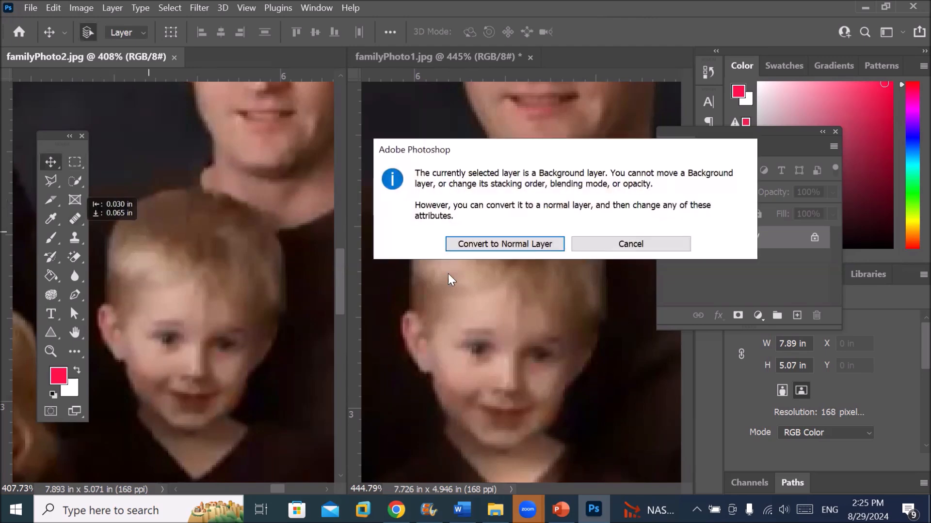
left_click(582, 248)
Step: Sample the baby's face in familyPhoto2 with the Healing Brush and paint its face and clothing over the baby in familyPhoto1
key("space")
left_click_drag(156, 201, 143, 271)
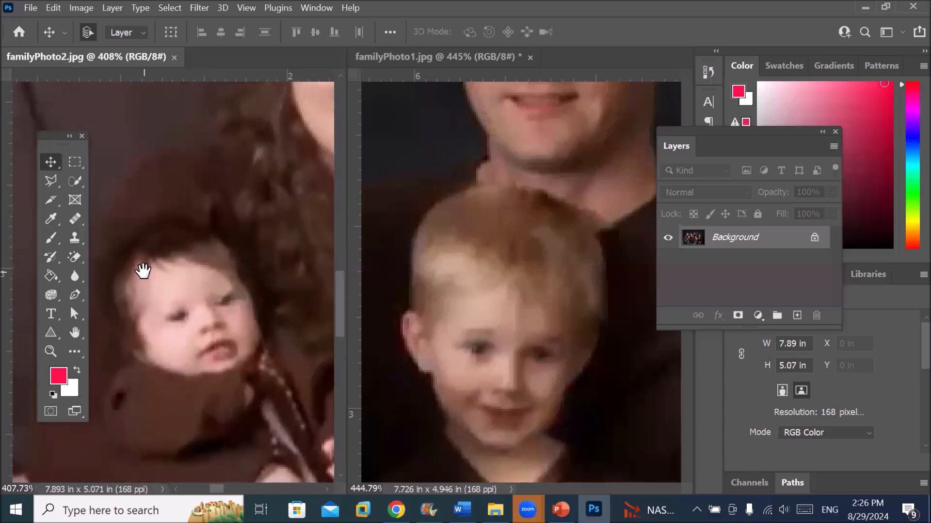
left_click(429, 335)
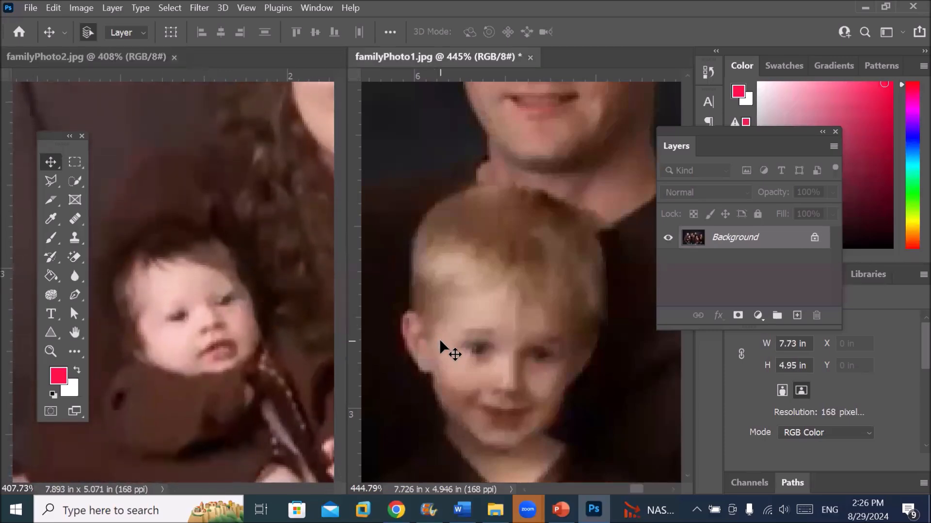
left_click_drag(442, 341, 459, 434)
scroll(487, 391, "down", 1)
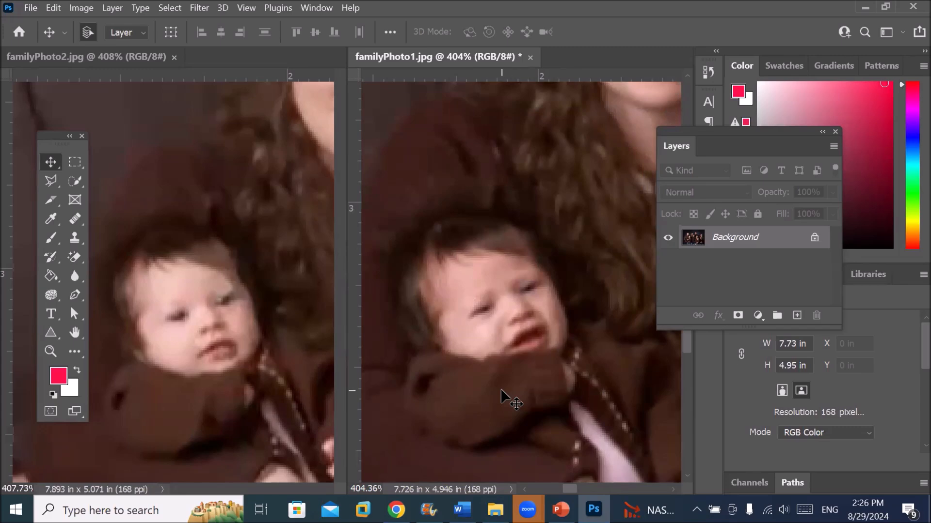
left_click(179, 312)
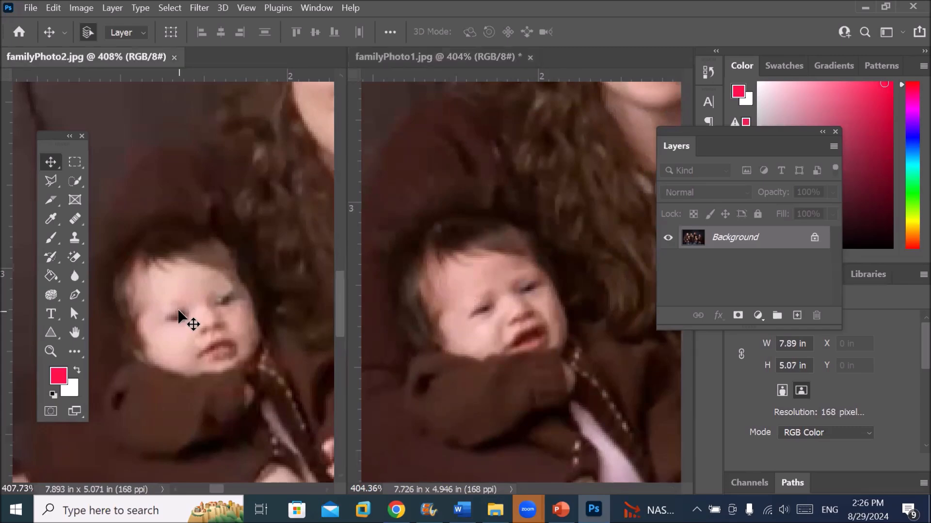
right_click(69, 217)
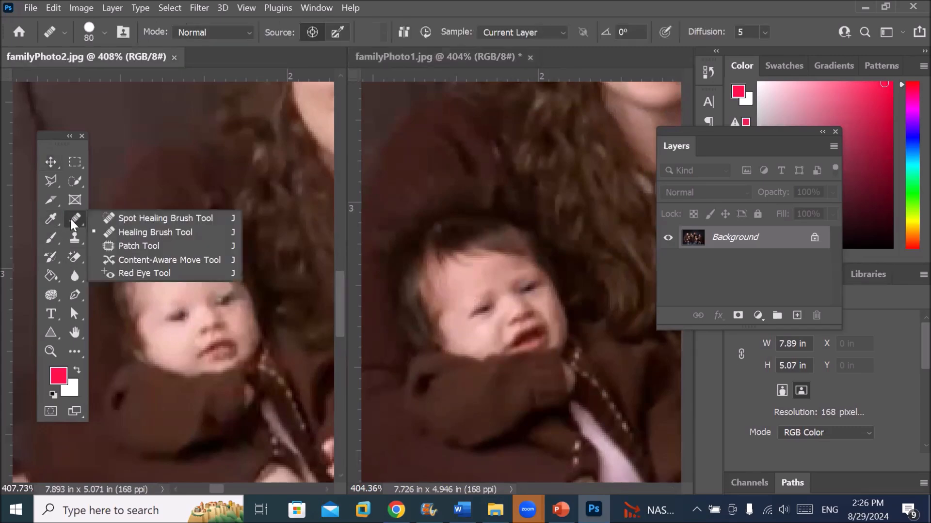
left_click(178, 234)
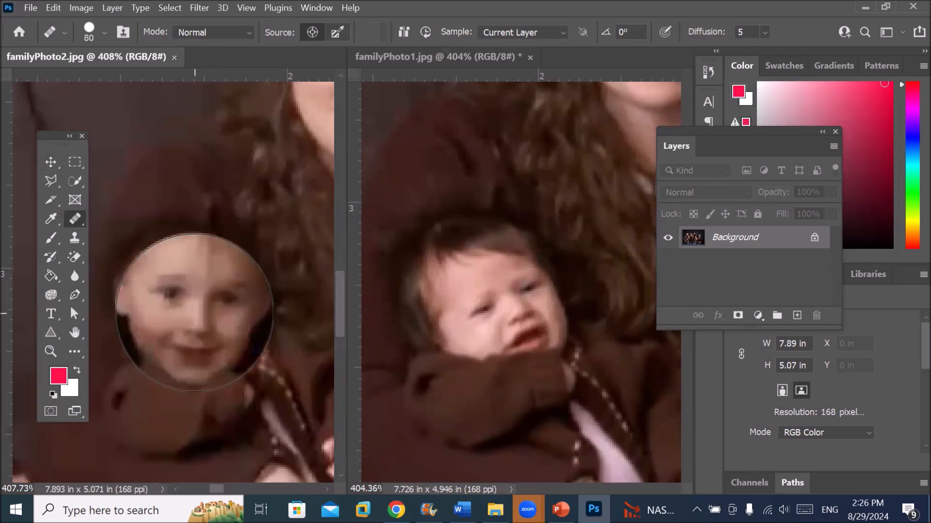
key("alt")
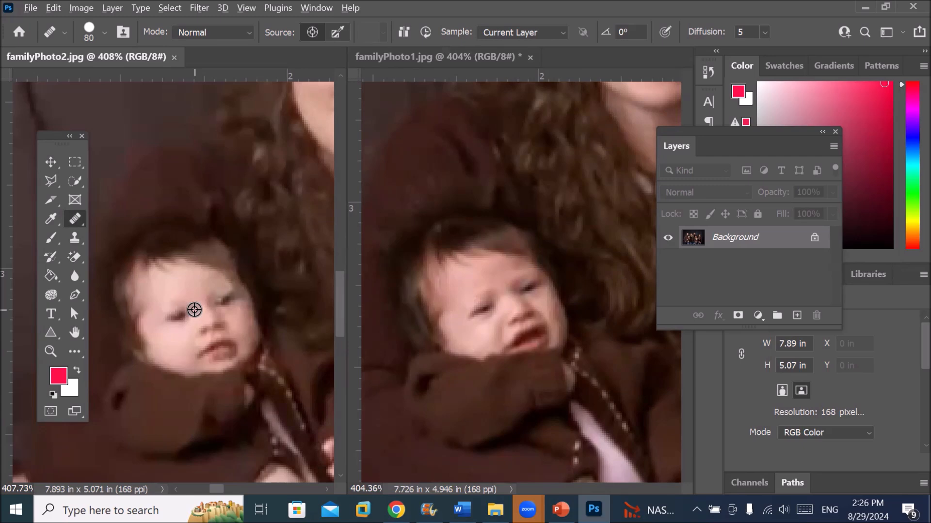
left_click(194, 310, "alt")
left_click(498, 300)
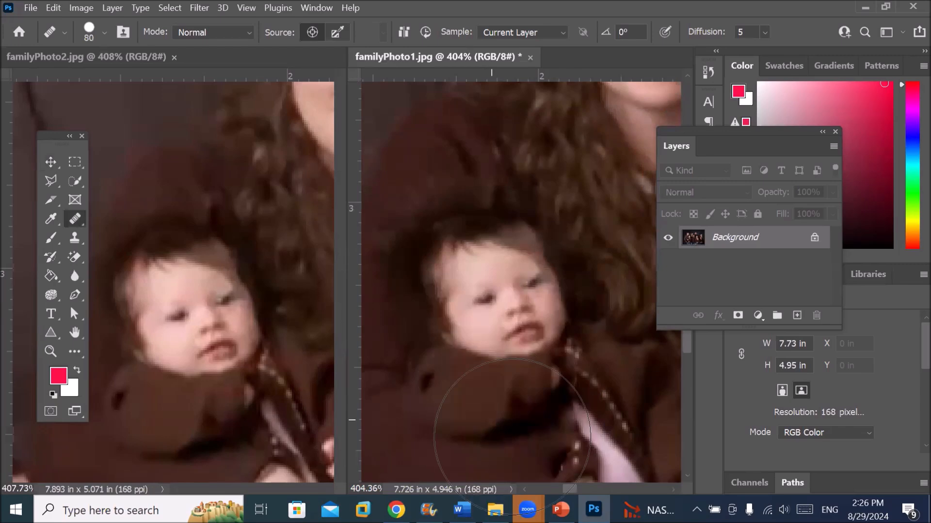
left_click(562, 439)
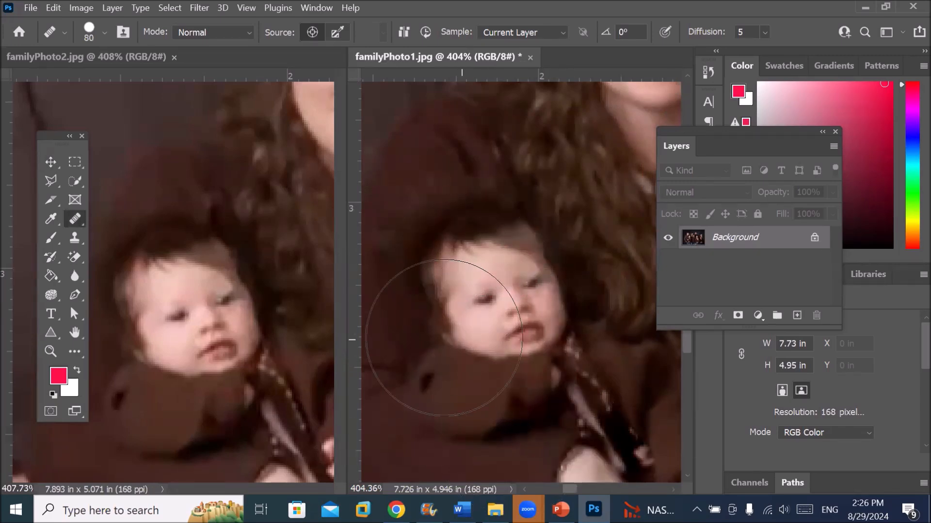
Step: Bring the long-haired woman's face into view in familyPhoto2
left_click(160, 177)
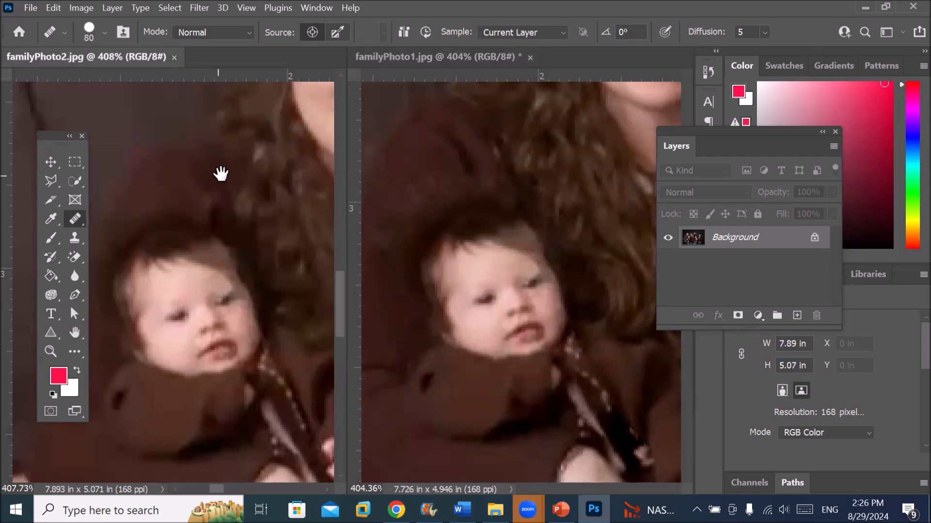
left_click_drag(220, 172, 151, 326)
left_click_drag(318, 236, 191, 297)
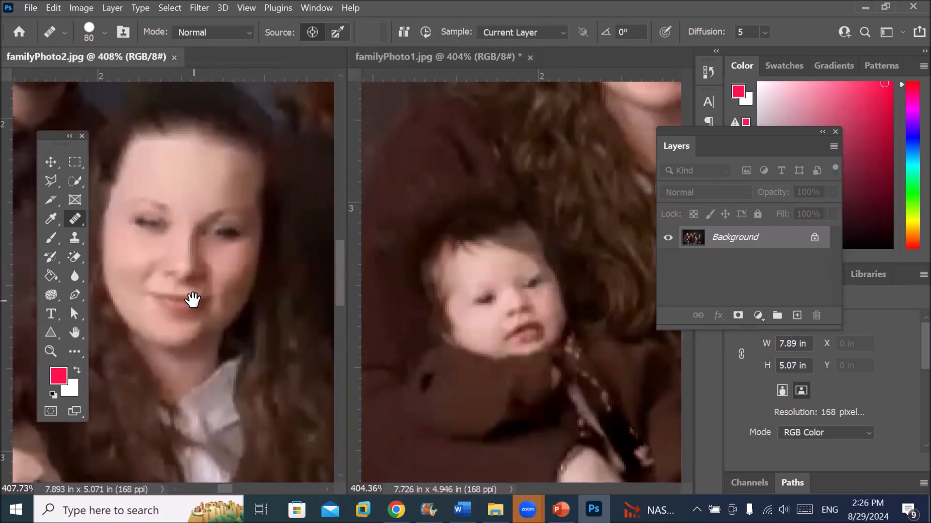
Step: Use the Healing Brush to sample the woman's smiling face in familyPhoto1.jpg and paint it over her face in familyPhoto2.jpg
left_click_drag(569, 232, 445, 487)
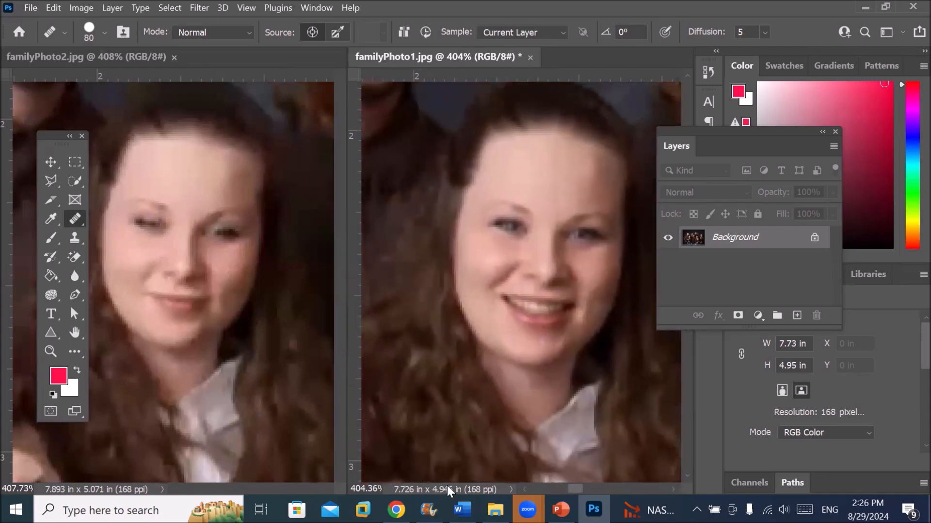
key("alt")
left_click(501, 222, "alt")
left_click(150, 219)
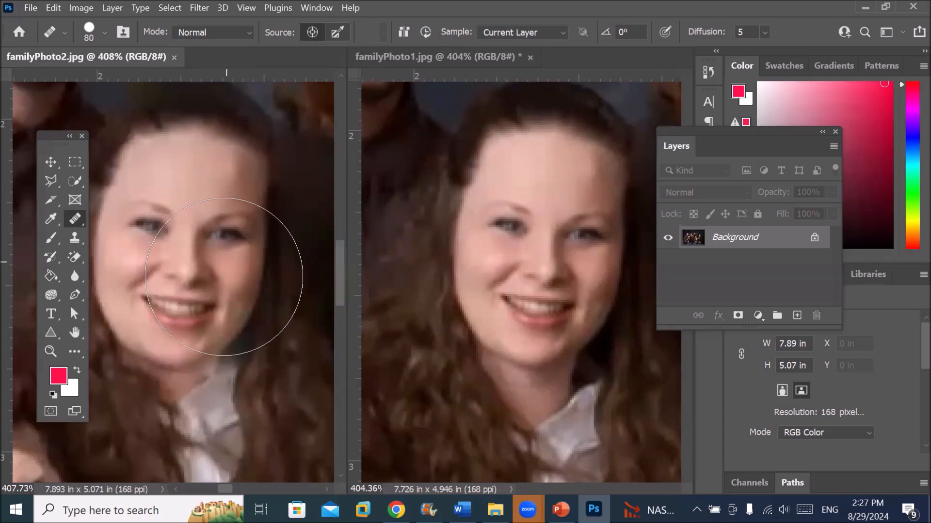
left_click_drag(216, 289, 219, 288)
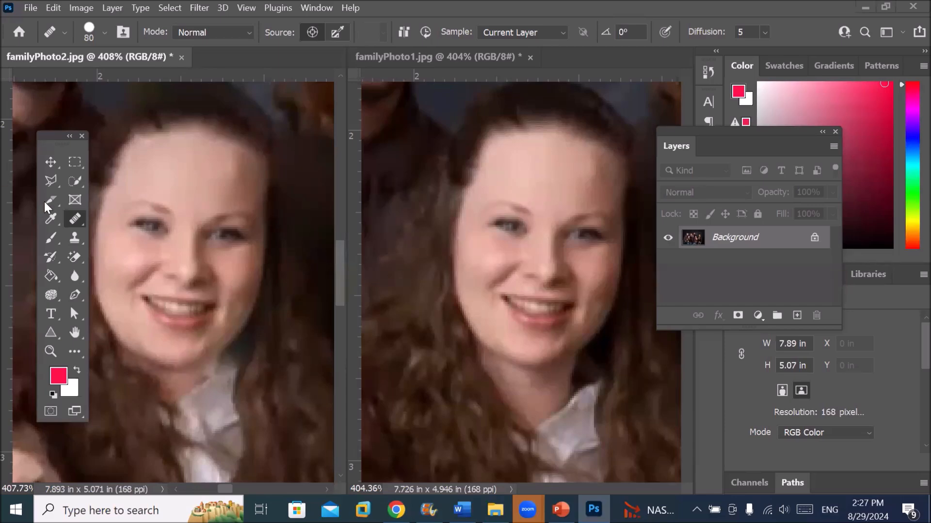
Step: Open the tim-doerfler-dYNar7pk9_Y-unsplash image from the spot-healing-brush-tool folder in Photoshop
left_click(71, 218)
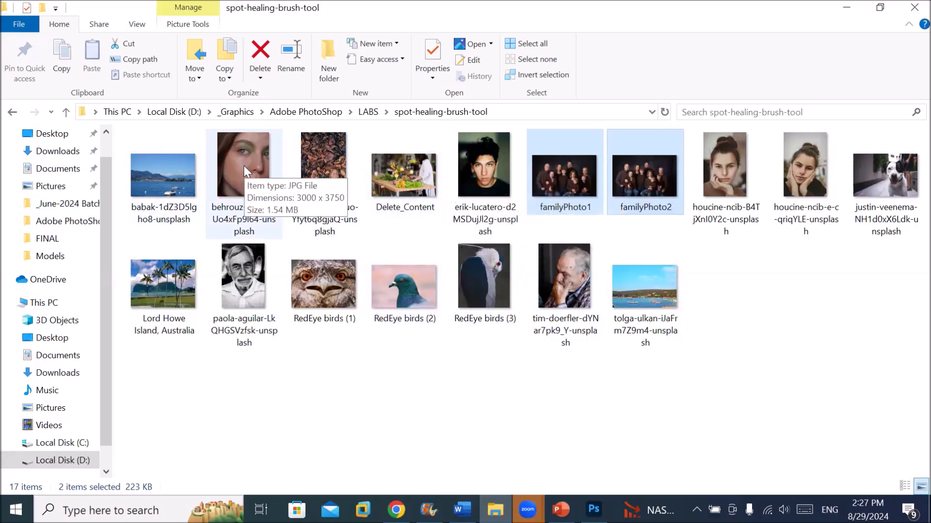
left_click(557, 281)
left_click_drag(569, 279, 669, 54)
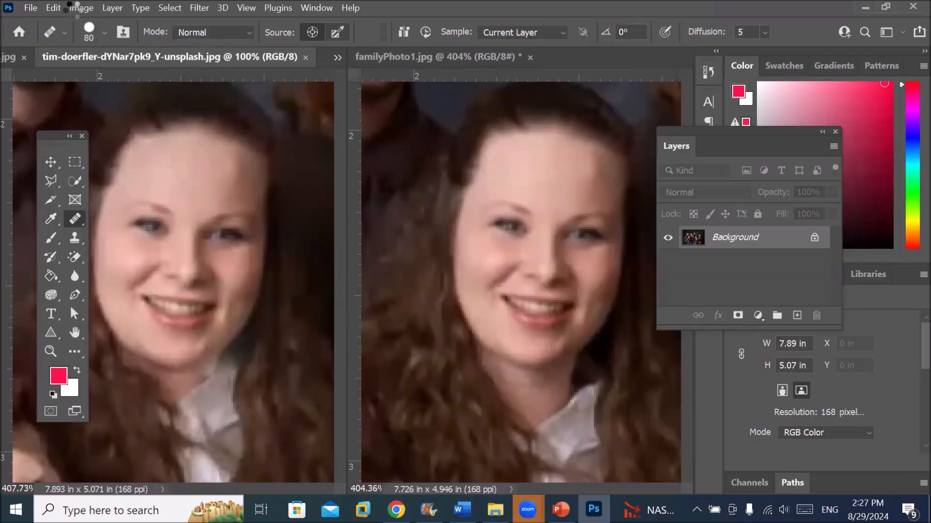
Step: Close familyPhoto1.jpg and familyPhoto2.jpg without saving their changes
left_click(530, 57)
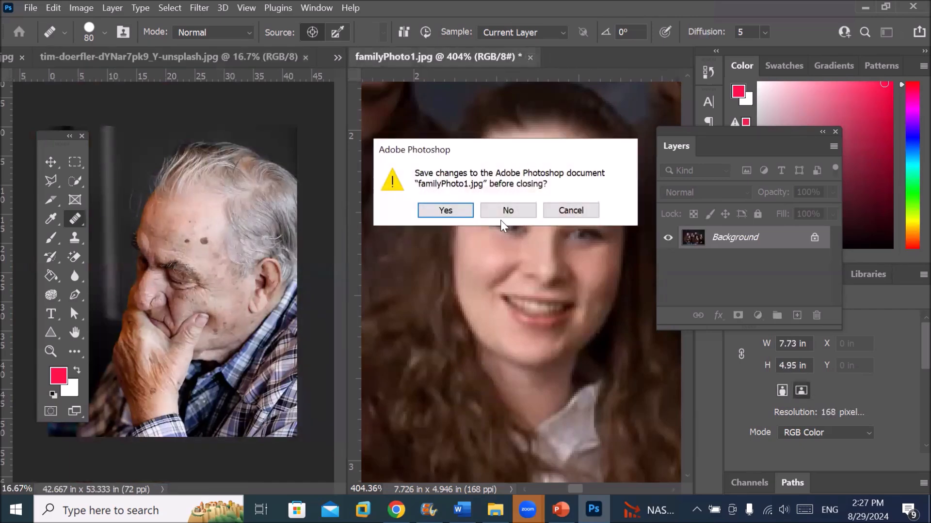
left_click(503, 207)
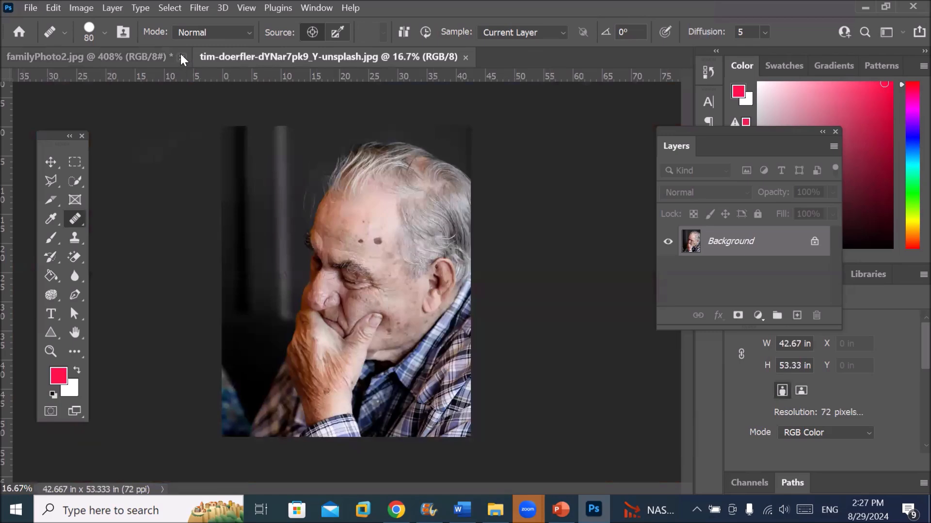
left_click(182, 58)
left_click(504, 209)
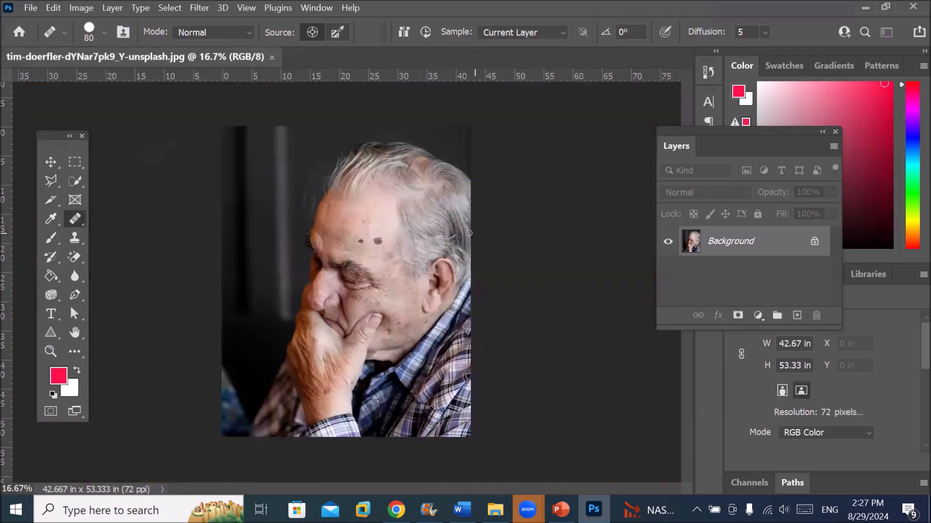
Step: Heal the dark moles on the elderly man's forehead using the Healing Brush at size 125
scroll(350, 342, "up", 4)
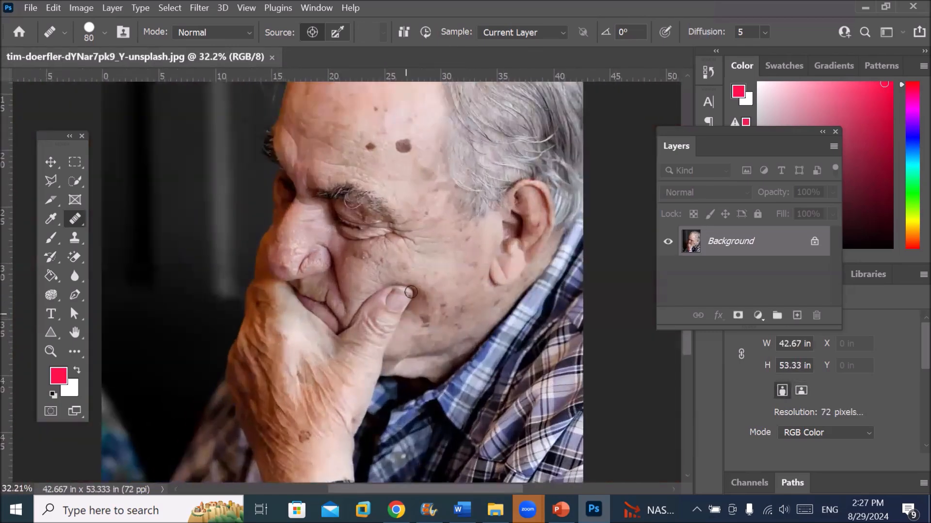
scroll(408, 274, "down", 1)
scroll(384, 197, "down", 1)
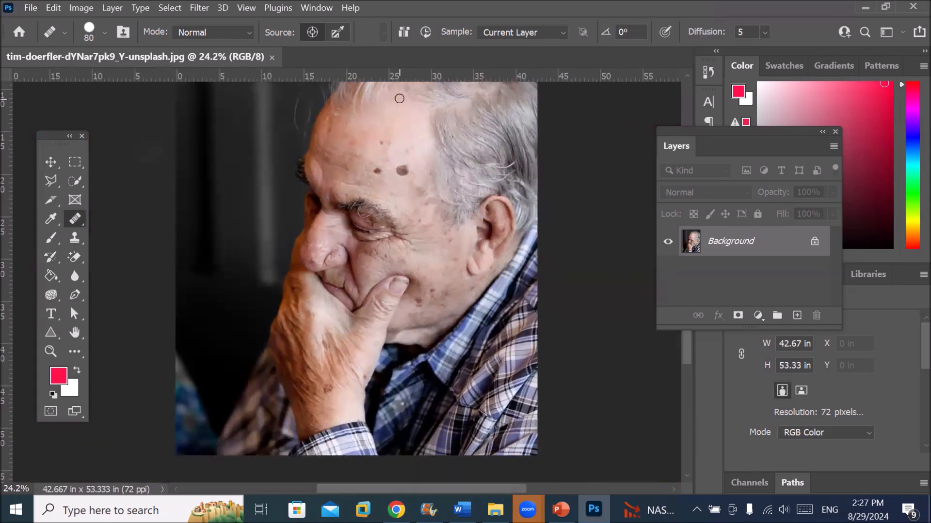
right_click(66, 221)
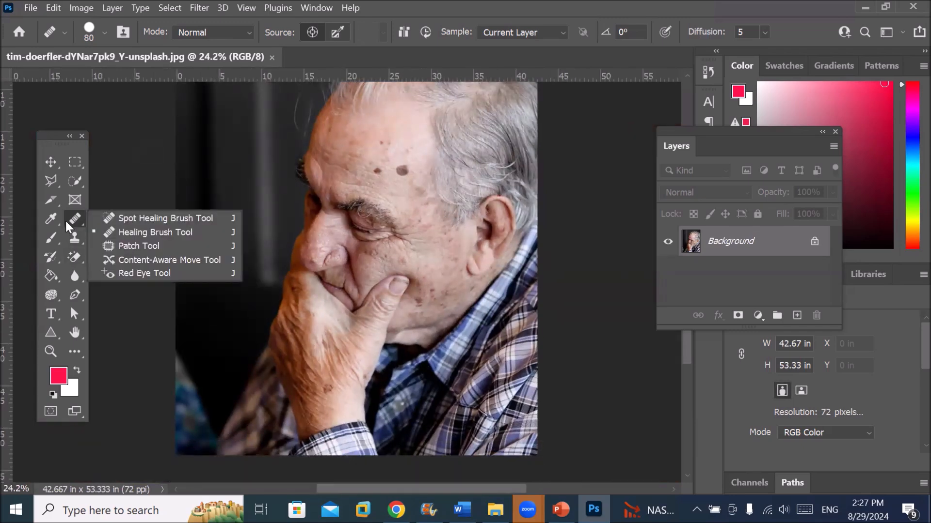
left_click(160, 233)
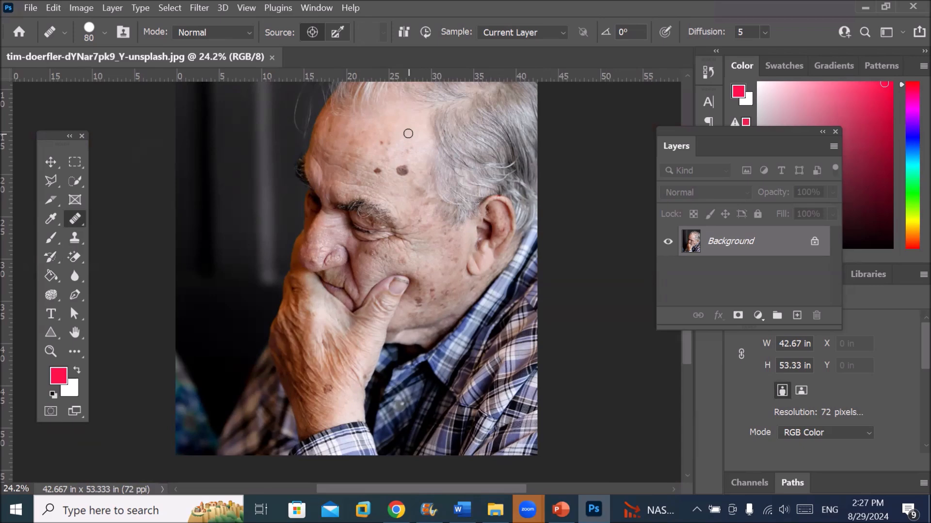
key("bracketright")
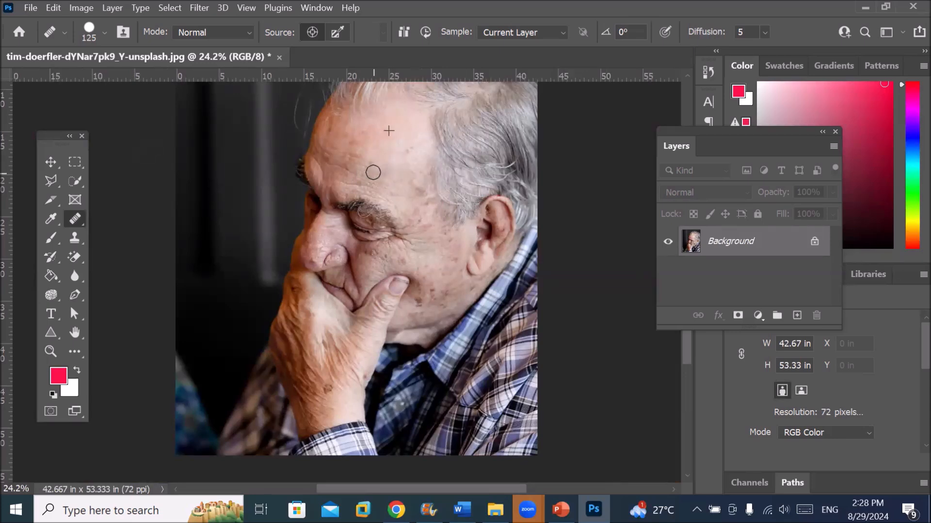
Step: Smooth the blemishes and creases across the middle of the forehead with skin sampled from the upper forehead
scroll(310, 178, "up", 5)
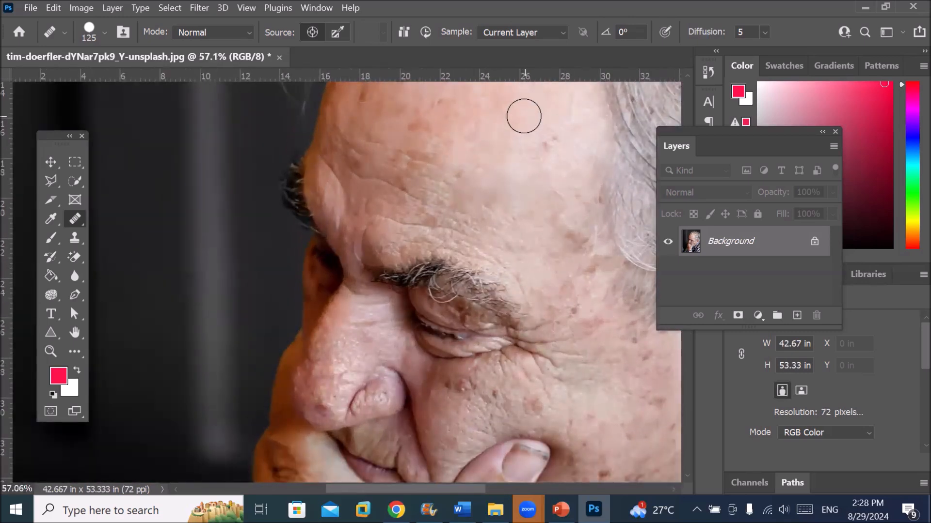
left_click(488, 169)
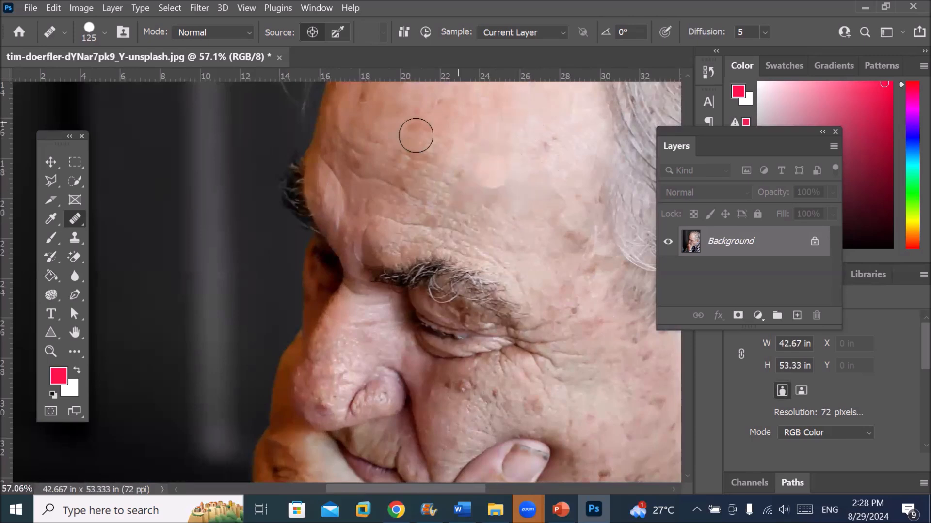
left_click(466, 192)
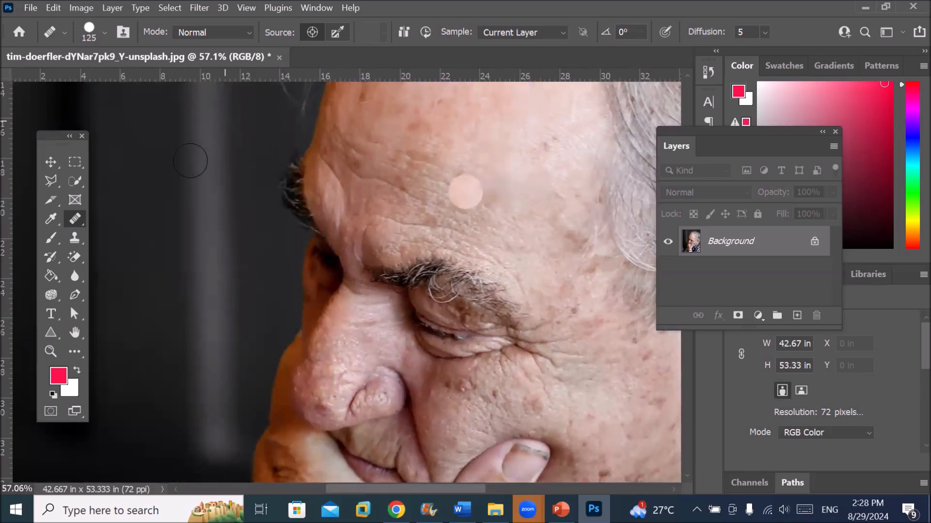
left_click(183, 193)
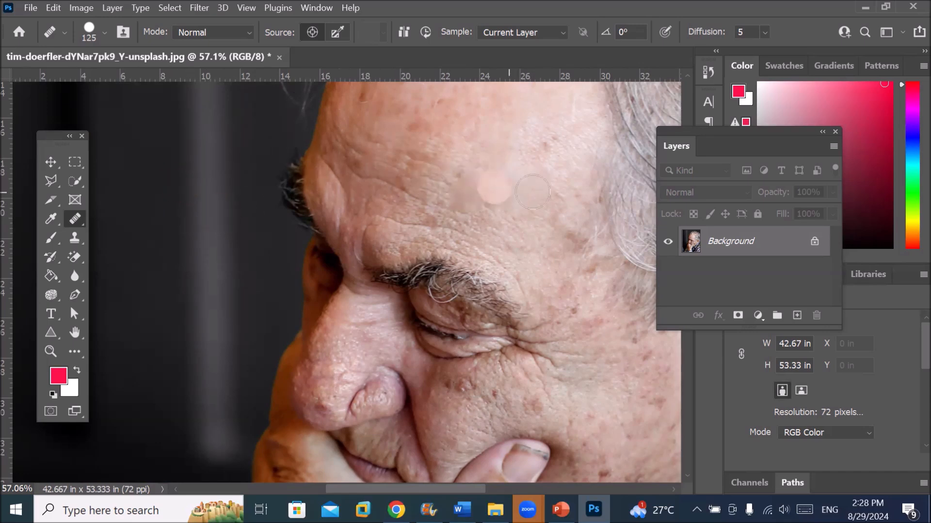
left_click(393, 188)
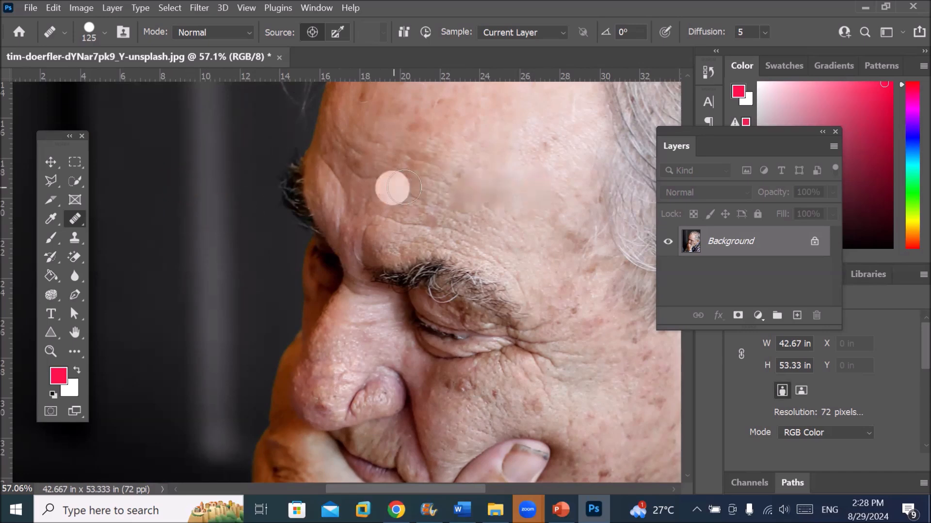
left_click(515, 126, "alt")
mouse_move(509, 200)
left_mouse_down()
mouse_move(415, 175)
mouse_move(417, 158)
left_mouse_up()
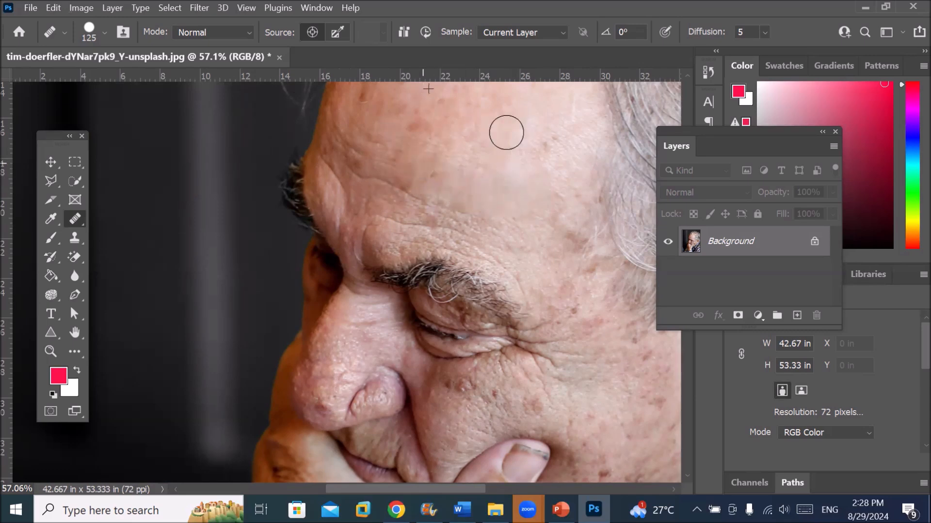
Step: Heal the fine lines above the eyebrow and the spots on the forehead near the hairline using clean forehead skin
left_click(550, 118, "alt")
mouse_move(503, 228)
left_mouse_down()
mouse_move(424, 212)
mouse_move(480, 238)
mouse_move(506, 267)
left_mouse_up()
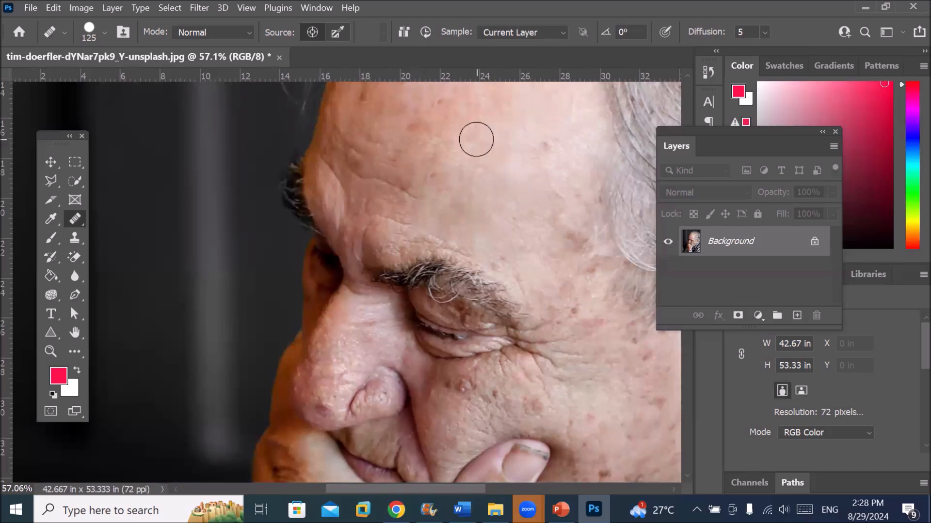
left_click_drag(476, 140, 484, 140)
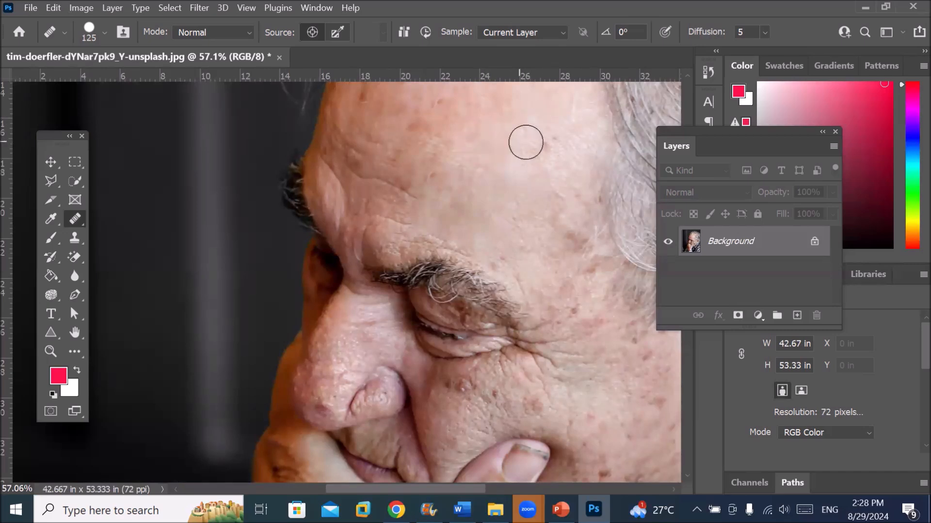
left_click_drag(544, 141, 566, 195)
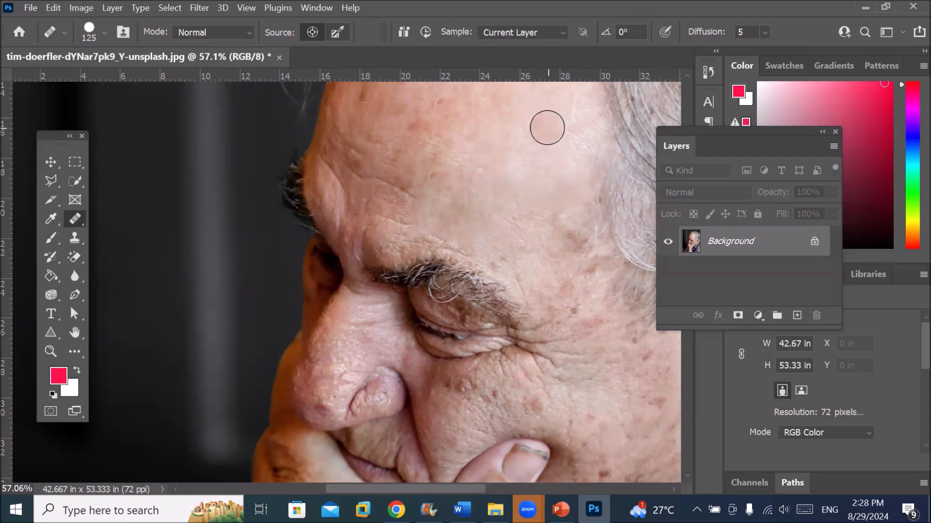
left_click_drag(541, 129, 530, 159)
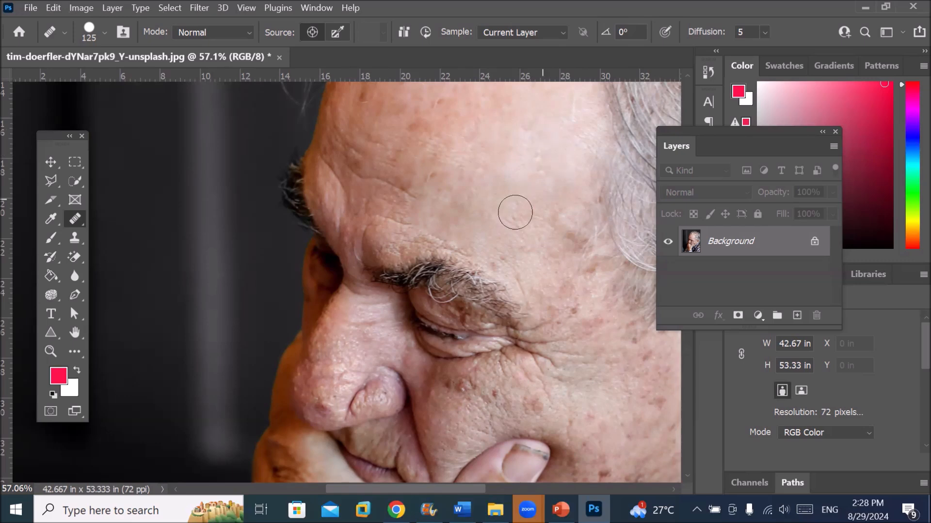
Step: Heal the deep furrows between the brows and directly above the eyebrow with sampled forehead skin
mouse_move(425, 194)
left_mouse_down()
mouse_move(360, 181)
mouse_move(351, 154)
mouse_move(393, 158)
mouse_move(428, 179)
mouse_move(410, 201)
mouse_move(388, 194)
left_mouse_up()
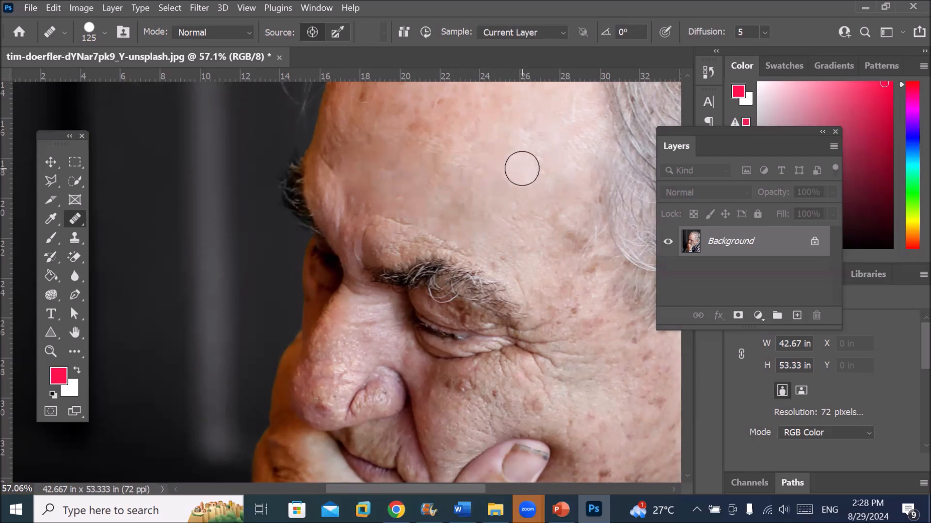
left_click(531, 126, "alt")
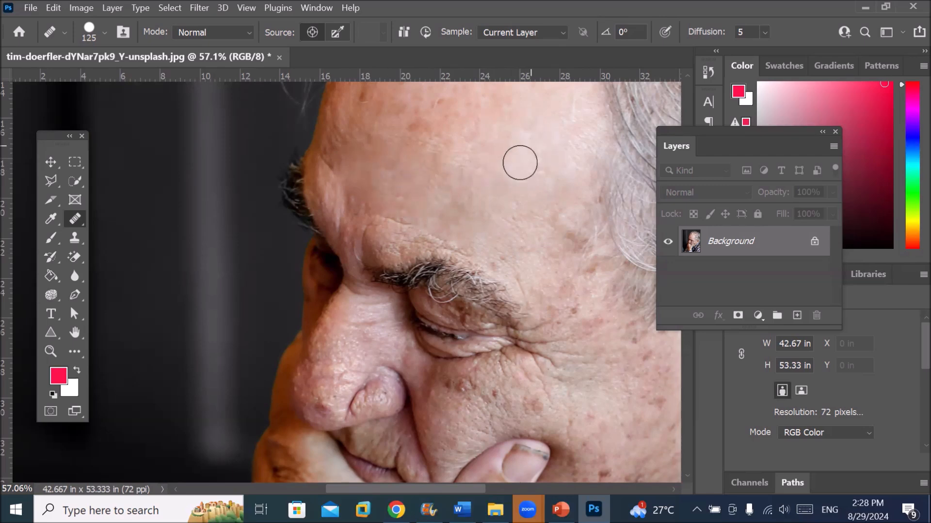
mouse_move(446, 235)
left_mouse_down()
mouse_move(384, 235)
mouse_move(374, 224)
mouse_move(467, 244)
mouse_move(494, 233)
left_mouse_up()
Step: Heal the dark patch on the temple and the spots and lines running from the eye's outer corner towards the ear
left_click(586, 362)
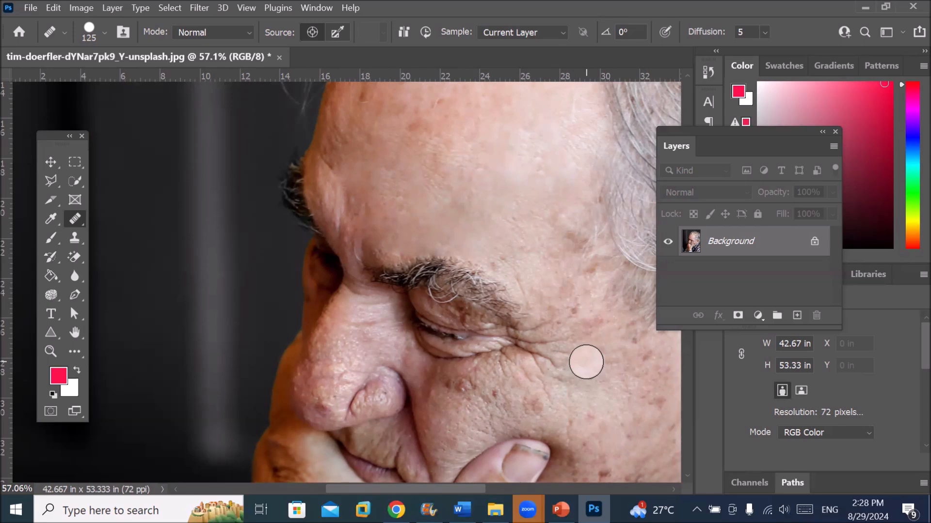
scroll(586, 362, "up", 2)
mouse_move(572, 368)
left_mouse_down()
mouse_move(404, 275)
mouse_move(409, 349)
left_mouse_up()
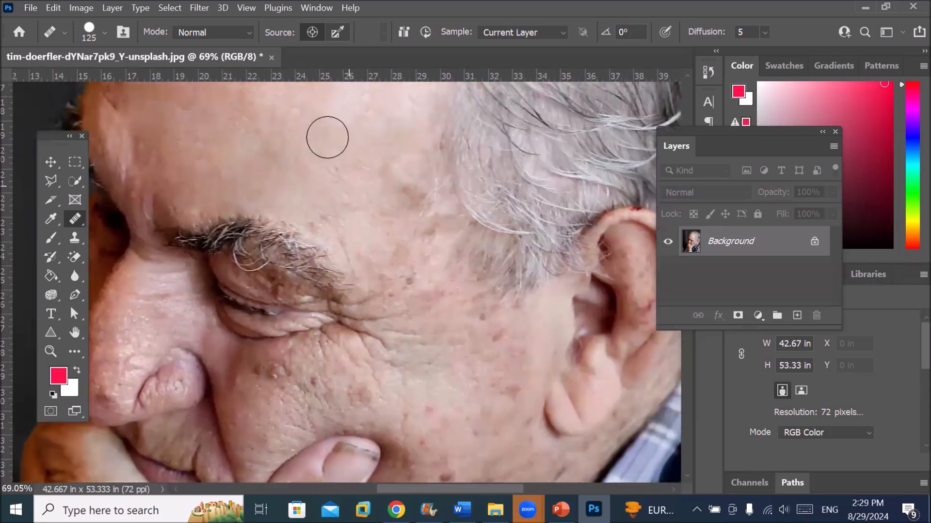
mouse_move(409, 196)
left_mouse_down()
mouse_move(390, 196)
mouse_move(413, 224)
left_mouse_up()
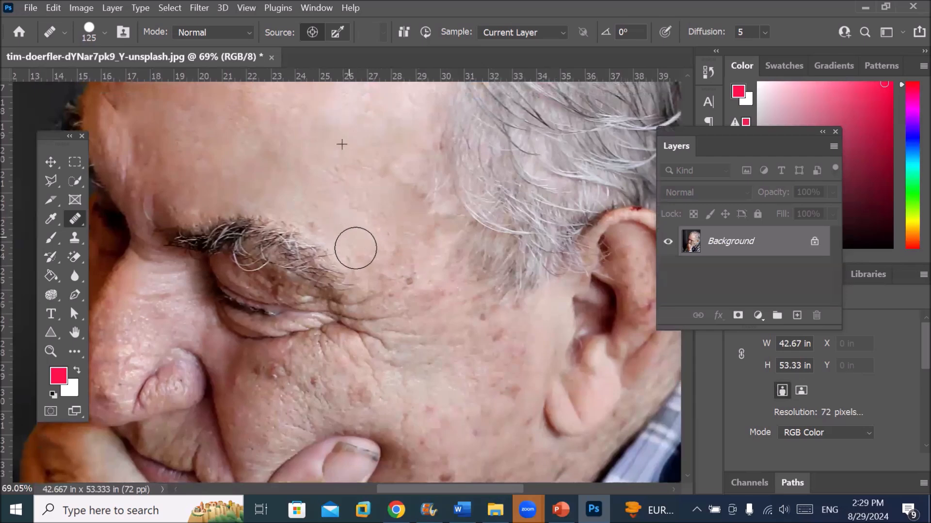
left_click(307, 116, "alt")
mouse_move(391, 300)
left_mouse_down()
mouse_move(388, 327)
mouse_move(414, 319)
mouse_move(400, 329)
mouse_move(409, 317)
mouse_move(419, 336)
mouse_move(429, 307)
mouse_move(482, 332)
left_mouse_up()
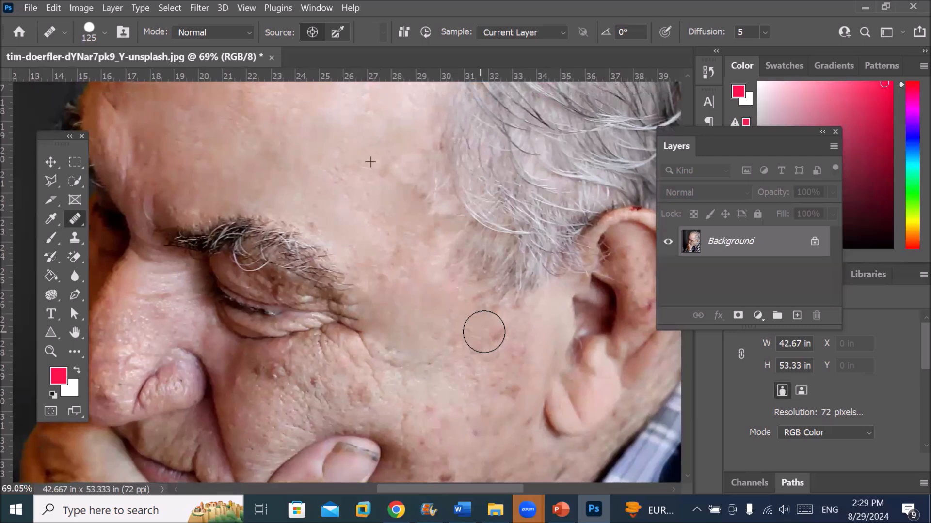
Step: Heal the crow's feet and the creases under the eye with skin sampled from the forehead
left_click(268, 111)
left_click(282, 111, "alt")
mouse_move(351, 318)
left_mouse_down()
mouse_move(345, 339)
mouse_move(376, 349)
mouse_move(382, 282)
mouse_move(401, 310)
mouse_move(357, 249)
left_mouse_up()
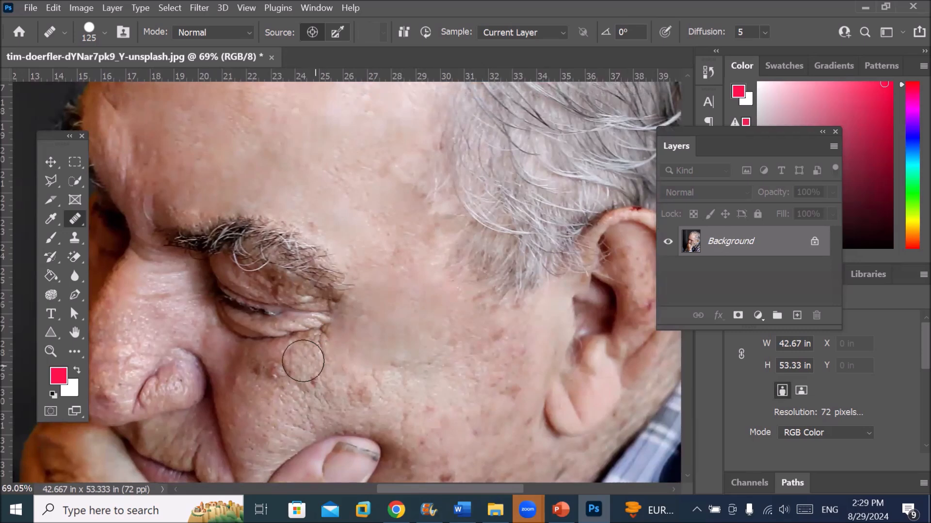
mouse_move(249, 344)
left_mouse_down()
mouse_move(318, 340)
mouse_move(341, 301)
left_mouse_up()
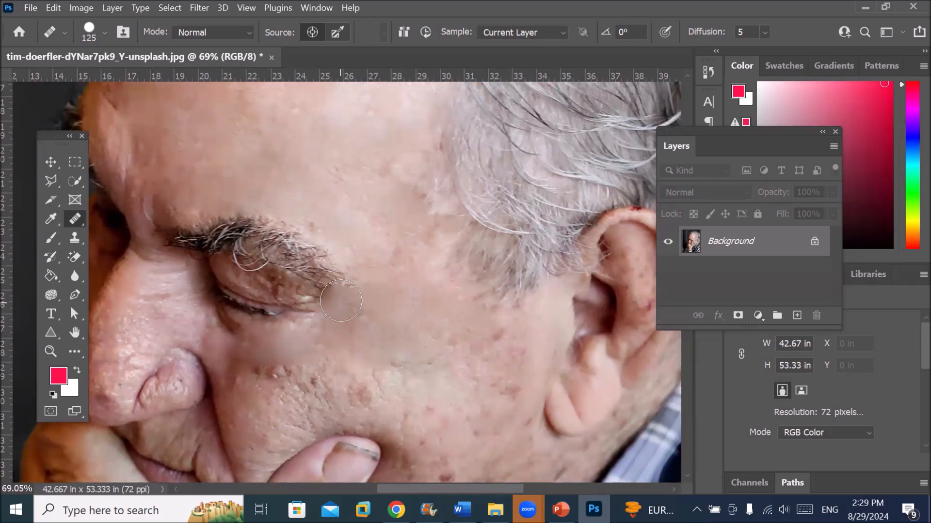
left_click(388, 310)
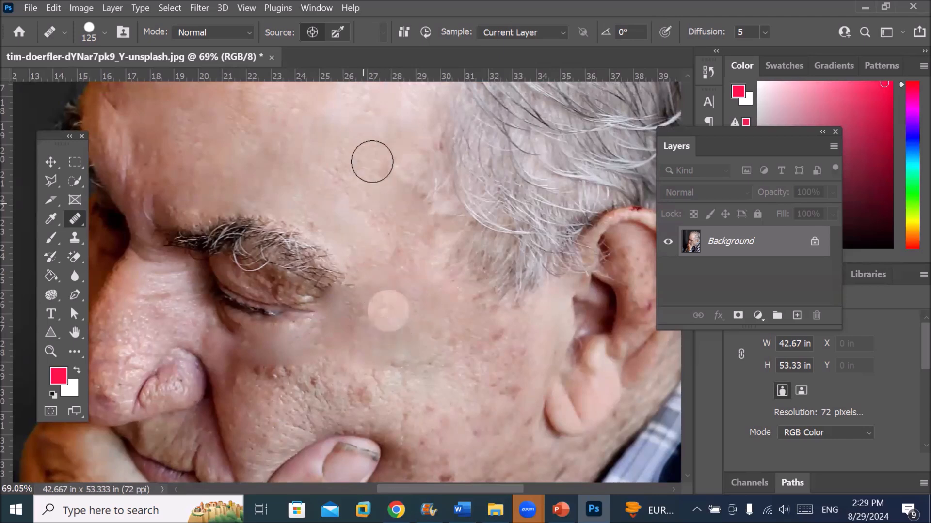
Step: Heal the age spots and rough texture across the upper cheek, from below the eye to near the earlobe
mouse_move(382, 353)
left_mouse_down()
mouse_move(359, 380)
mouse_move(265, 379)
mouse_move(346, 382)
mouse_move(394, 374)
left_mouse_up()
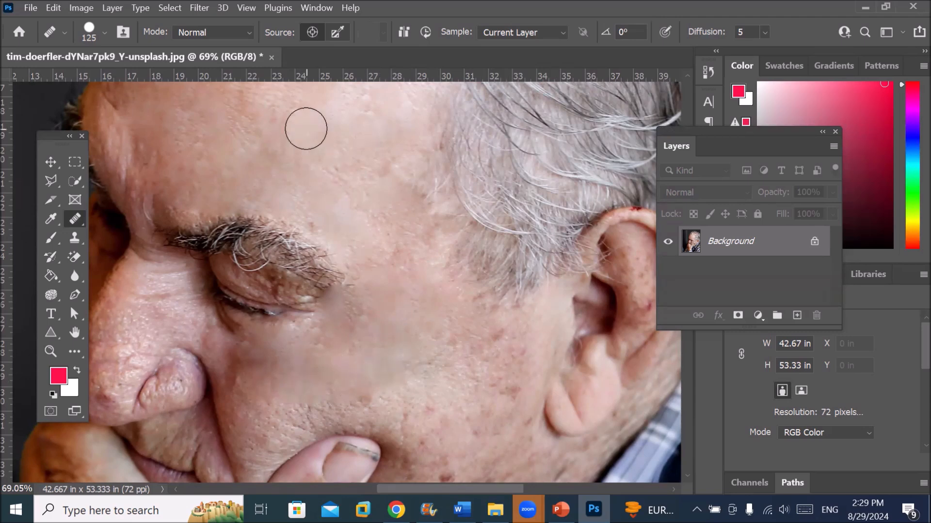
left_click(508, 400)
left_click_drag(509, 400, 502, 415)
left_click(407, 390)
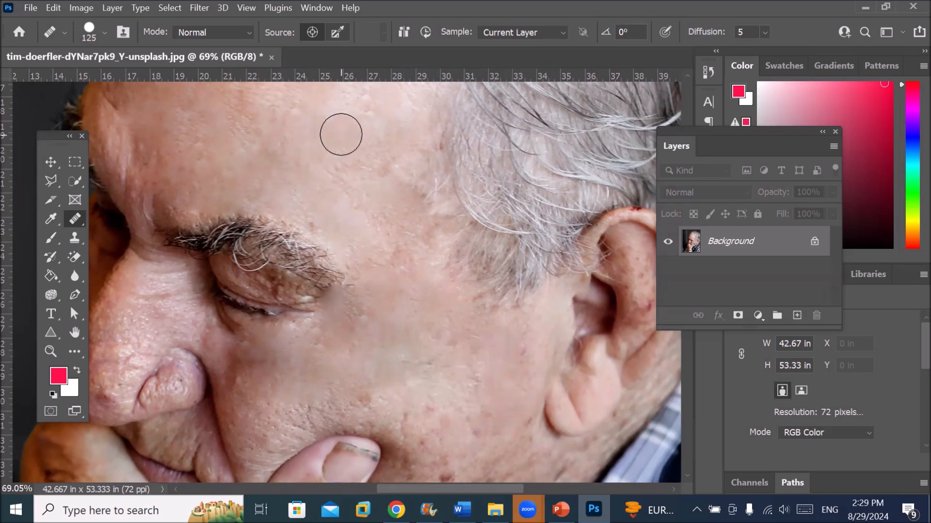
mouse_move(459, 349)
left_mouse_down()
mouse_move(466, 374)
mouse_move(392, 392)
left_mouse_up()
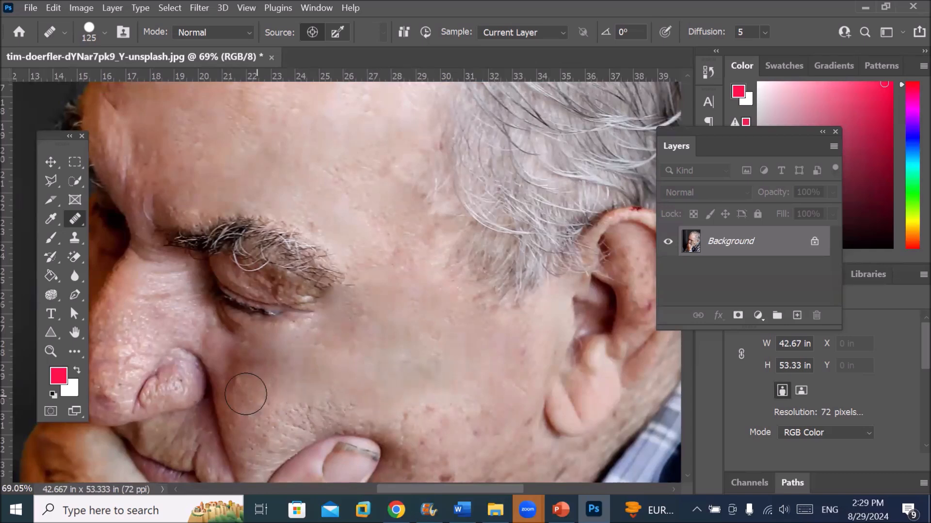
Step: Heal the creases and rough skin below the eye and on the inner cheek beside the nose with sampled forehead skin
left_click(257, 395)
left_click(322, 332)
left_click(283, 347)
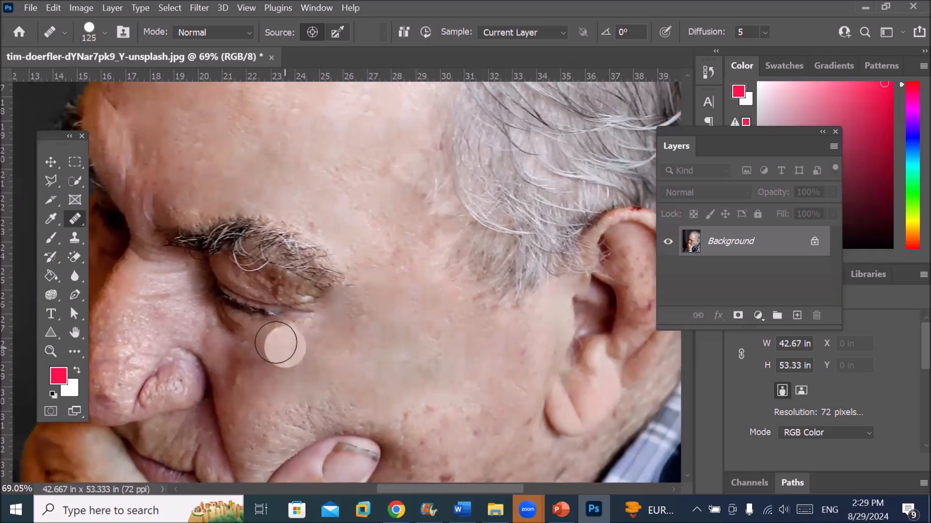
left_click(342, 118)
left_click(210, 360)
left_click(316, 406)
Step: Heal the remaining lines under the eye's outer corner and the wrinkles on the closed eyelid with forehead skin
left_click(255, 148)
left_click(308, 126)
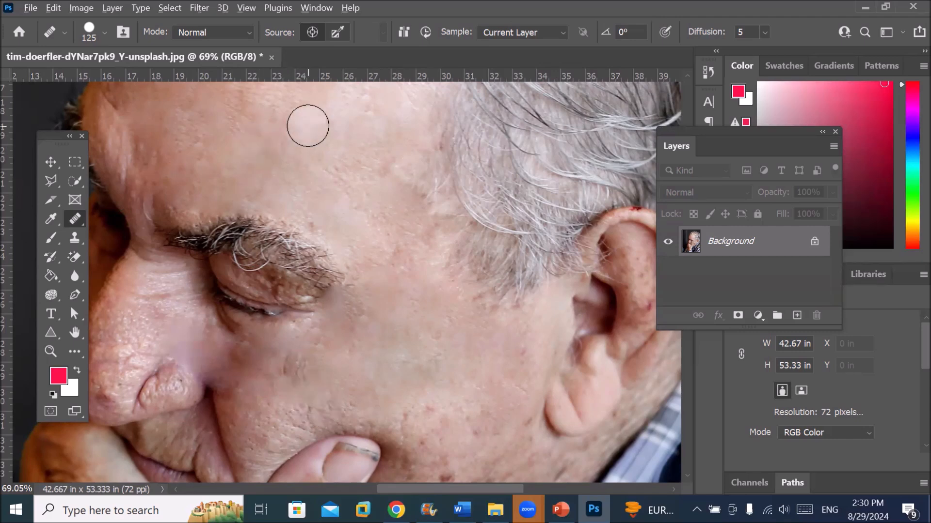
mouse_move(336, 314)
left_mouse_down()
mouse_move(321, 348)
mouse_move(270, 370)
left_mouse_up()
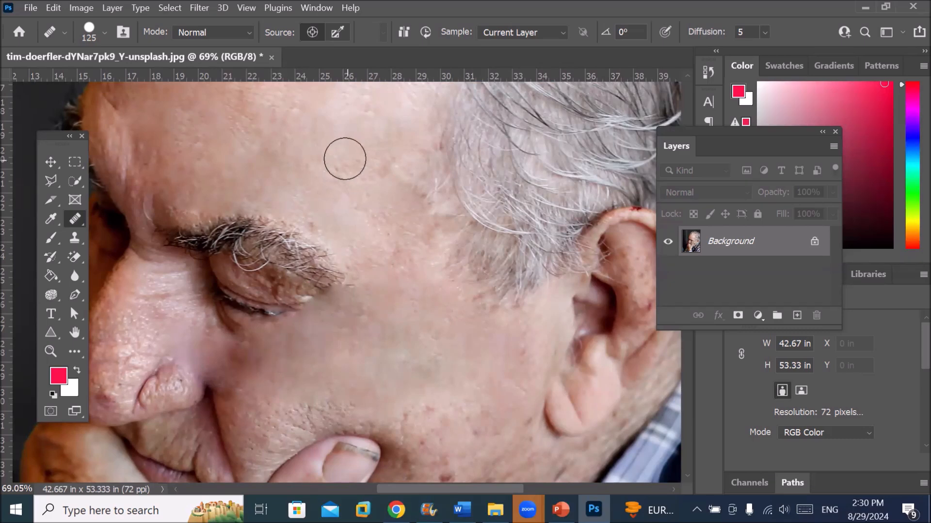
left_click(338, 139, "alt")
left_click_drag(239, 274, 307, 291)
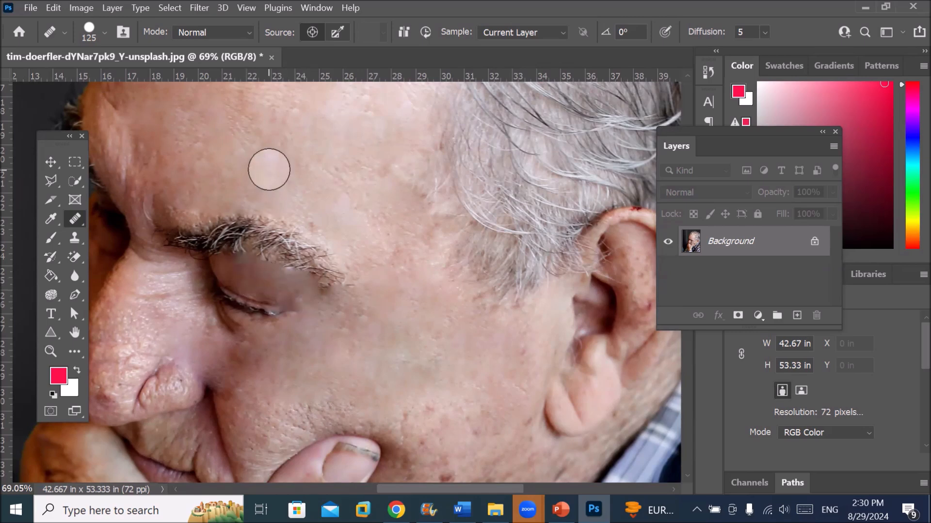
Step: Heal the pores and redness on the side of the nose and around the nostril, and retouch the eyelid's outer end
left_click(265, 164, "alt")
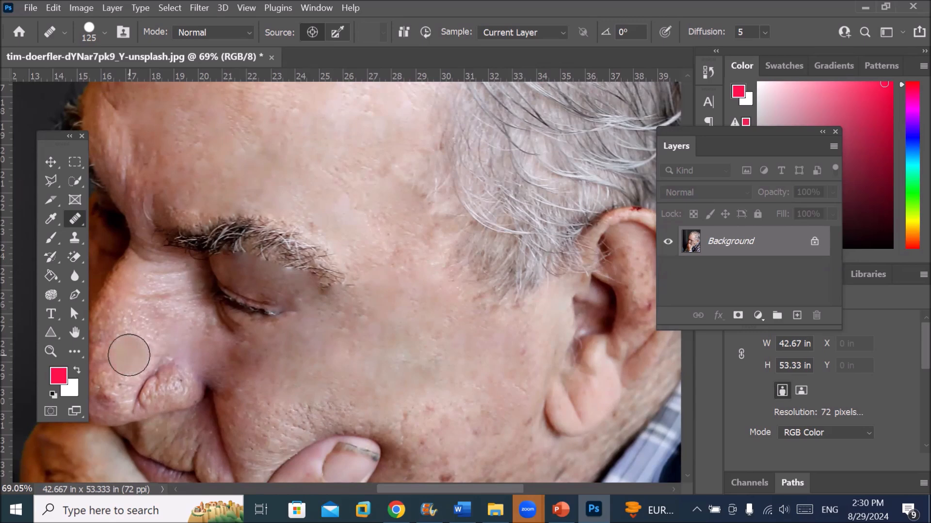
mouse_move(141, 349)
left_mouse_down()
mouse_move(301, 284)
mouse_move(317, 334)
mouse_move(262, 336)
left_mouse_up()
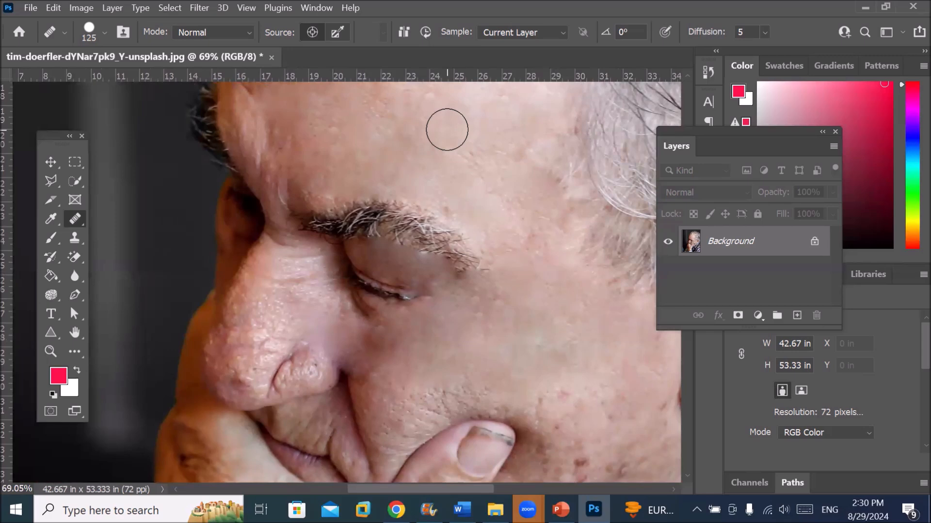
left_click(291, 289)
mouse_move(303, 287)
left_mouse_down()
mouse_move(312, 276)
mouse_move(289, 283)
mouse_move(279, 320)
mouse_move(292, 354)
mouse_move(311, 349)
left_mouse_up()
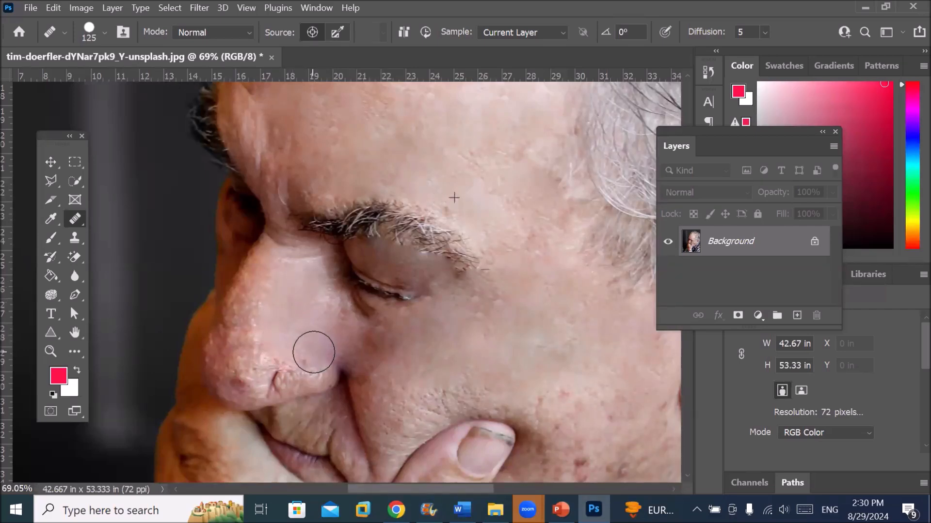
left_click(460, 104, "alt")
left_click_drag(281, 379, 293, 376)
left_click_drag(436, 284, 426, 263)
Step: Heal the red and brown age spots on the lower cheek and the dark mole on the jaw near the thumb
scroll(426, 265, "down", 2)
scroll(510, 331, "down", 2)
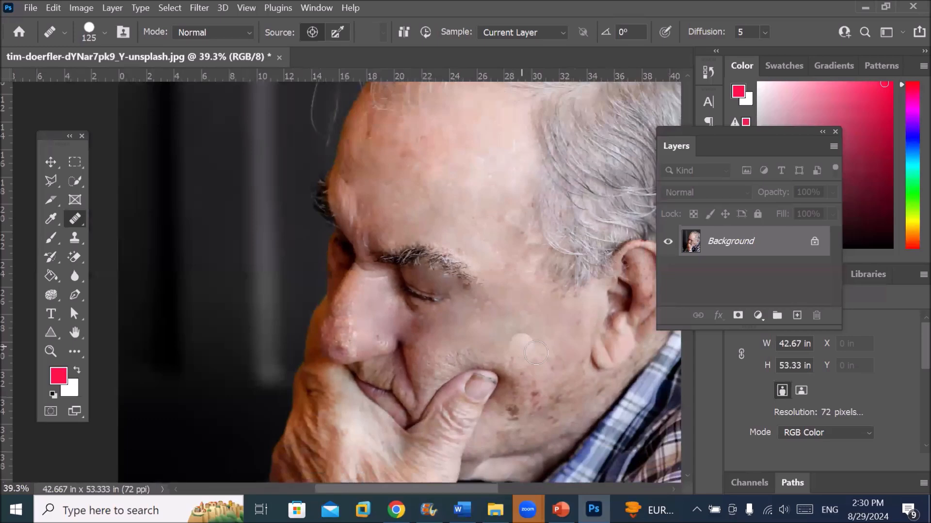
left_click(465, 160)
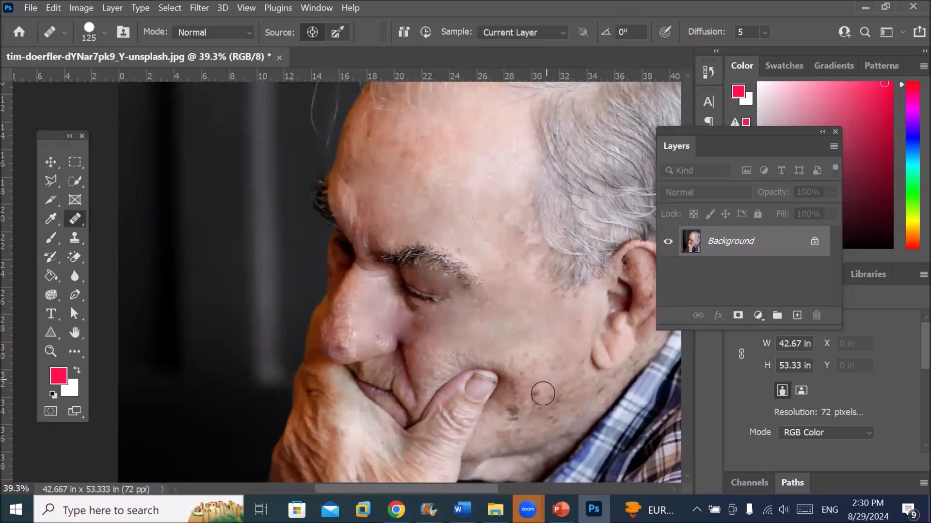
mouse_move(529, 393)
left_mouse_down()
mouse_move(540, 361)
mouse_move(552, 363)
mouse_move(515, 354)
left_mouse_up()
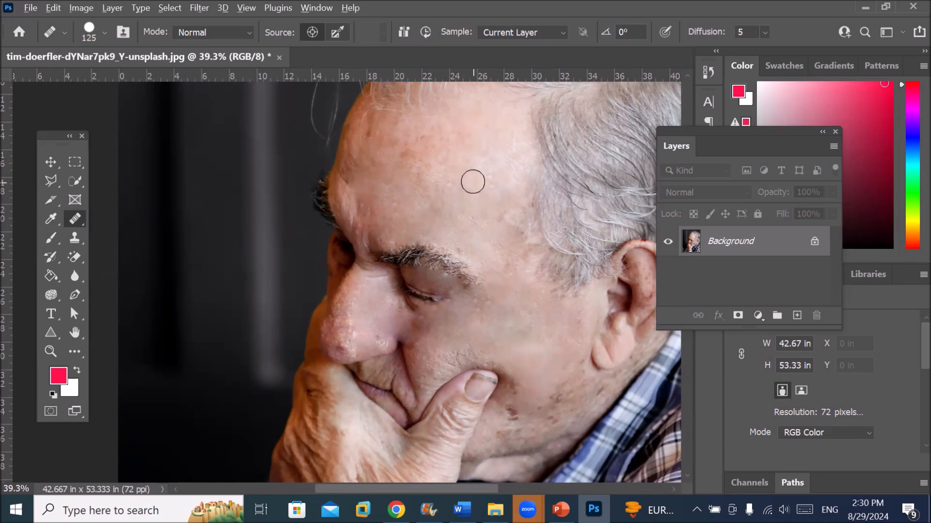
mouse_move(561, 388)
left_mouse_down()
mouse_move(515, 414)
mouse_move(523, 425)
mouse_move(505, 430)
left_mouse_up()
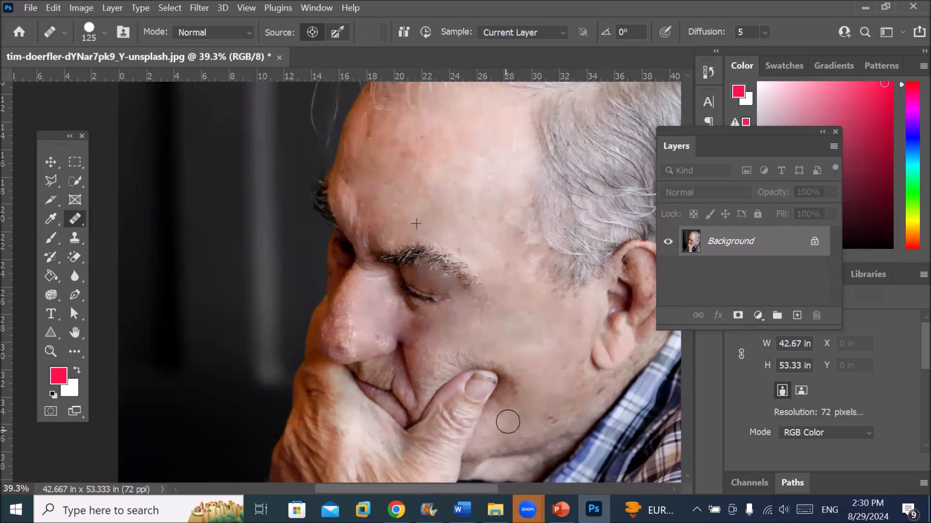
Step: Heal the spots below the earlobe and along the jawline with skin sampled from the forehead
left_click(464, 168, "alt")
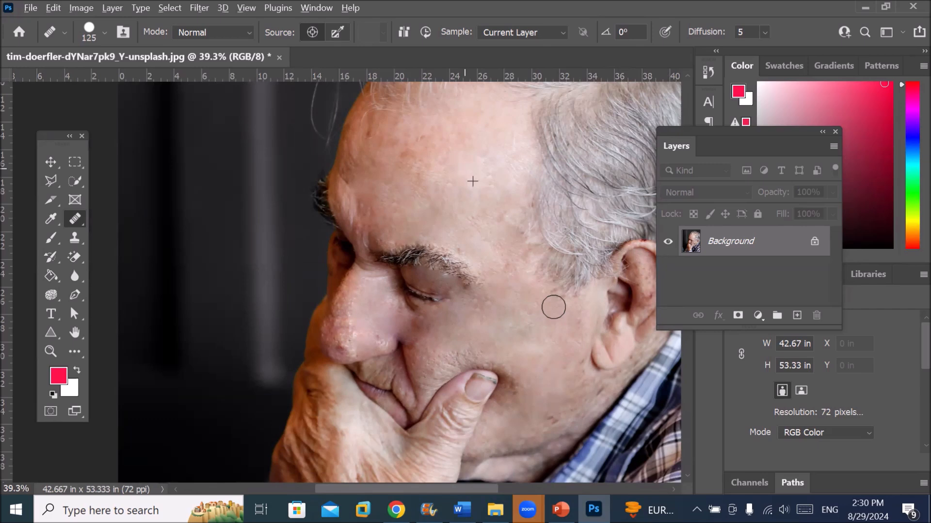
mouse_move(580, 372)
left_mouse_down()
mouse_move(584, 385)
mouse_move(569, 366)
mouse_move(598, 392)
left_mouse_up()
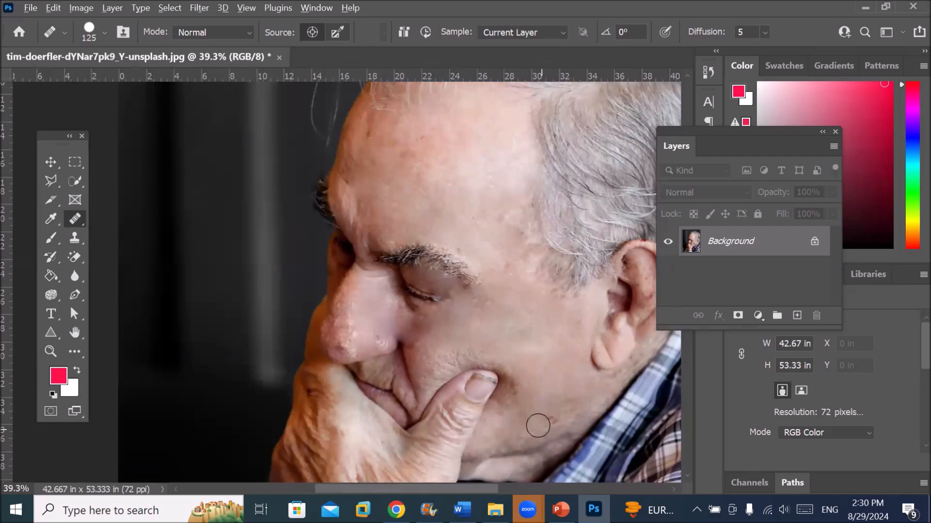
left_click_drag(551, 422, 569, 411)
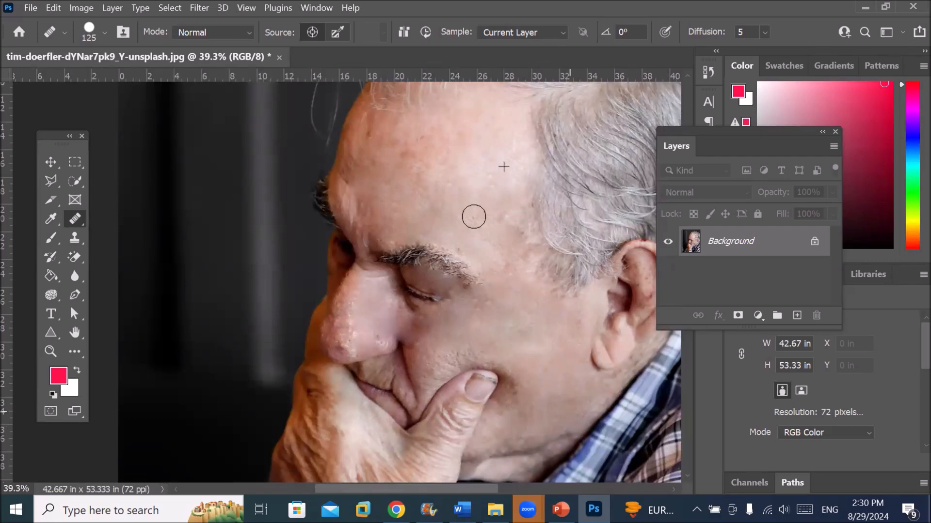
Step: Heal the red spots and marks on the forehead and the bulging crease at the brow ridge between the eyebrows
left_click(348, 152)
left_click_drag(353, 151, 356, 183)
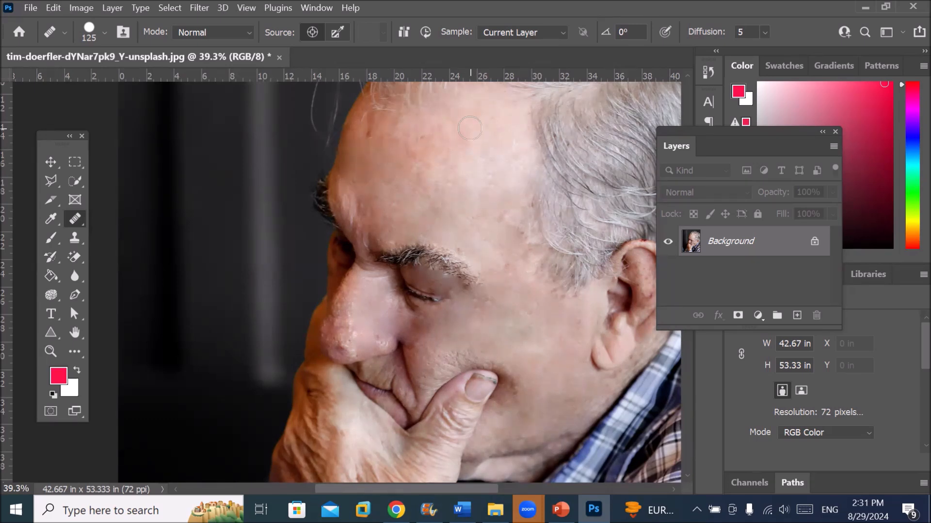
left_click_drag(426, 141, 370, 134)
left_click(420, 170)
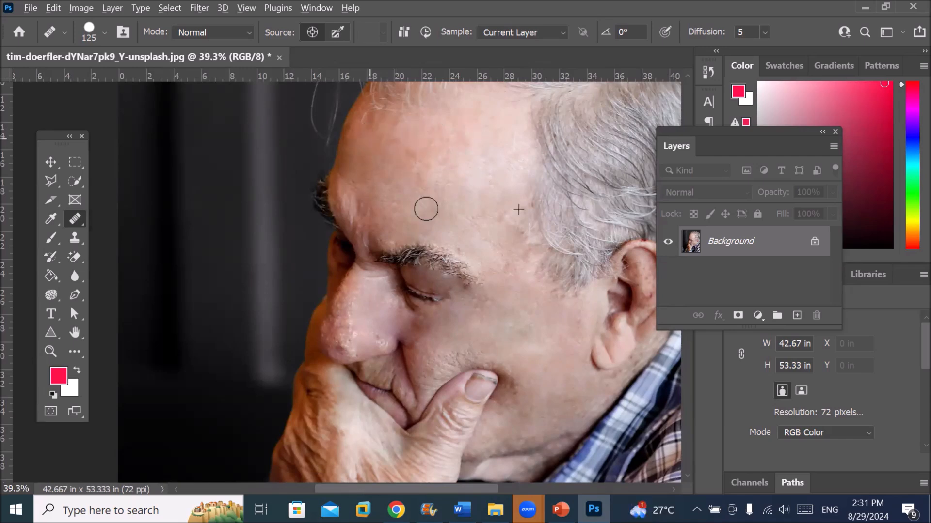
left_click(377, 220)
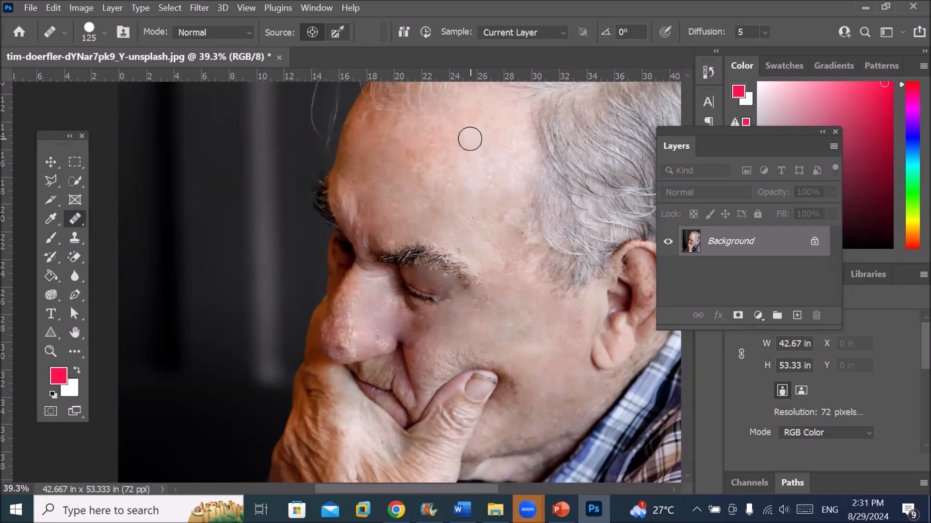
left_click(337, 196)
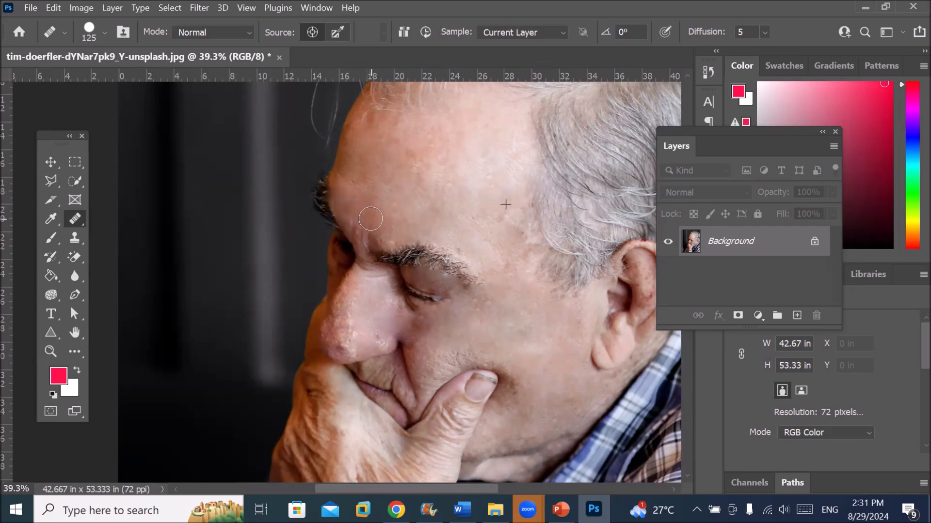
Step: Heal the rough texture on the cheek above the thumb and the dark patch beside the thumbnail with forehead skin
left_click(436, 155)
left_click(415, 363)
left_click(483, 357)
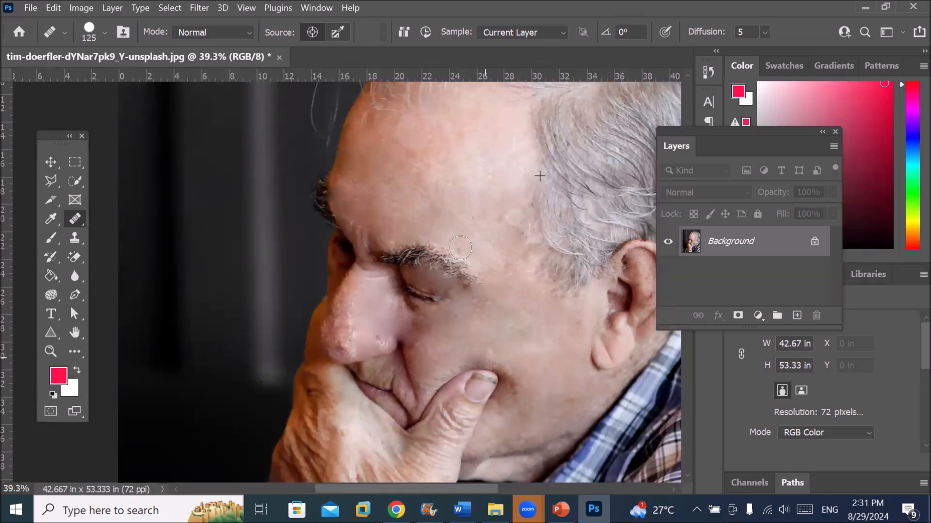
left_click(433, 147)
left_click(508, 382)
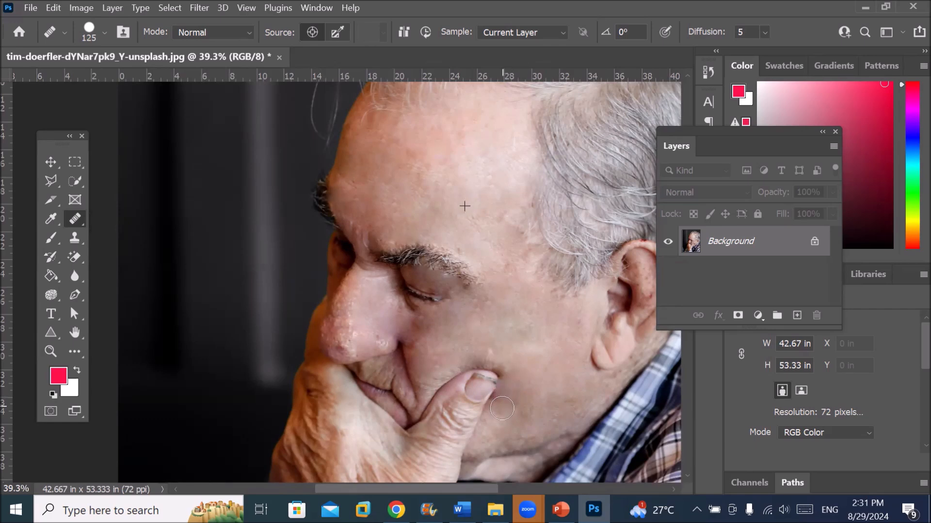
left_click(483, 283)
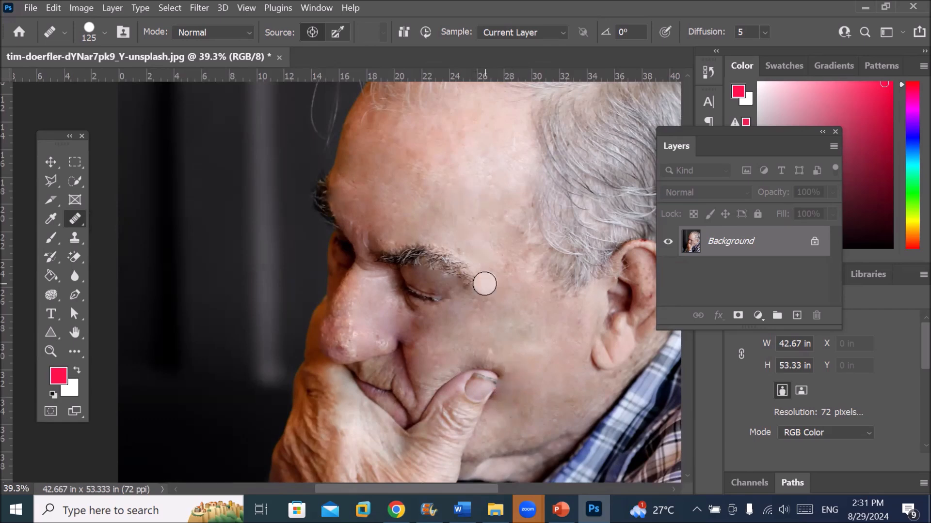
Step: Heal the rough, reddened skin along the ridge and tip of the nose with sampled forehead skin
left_click(343, 304)
left_click(436, 170)
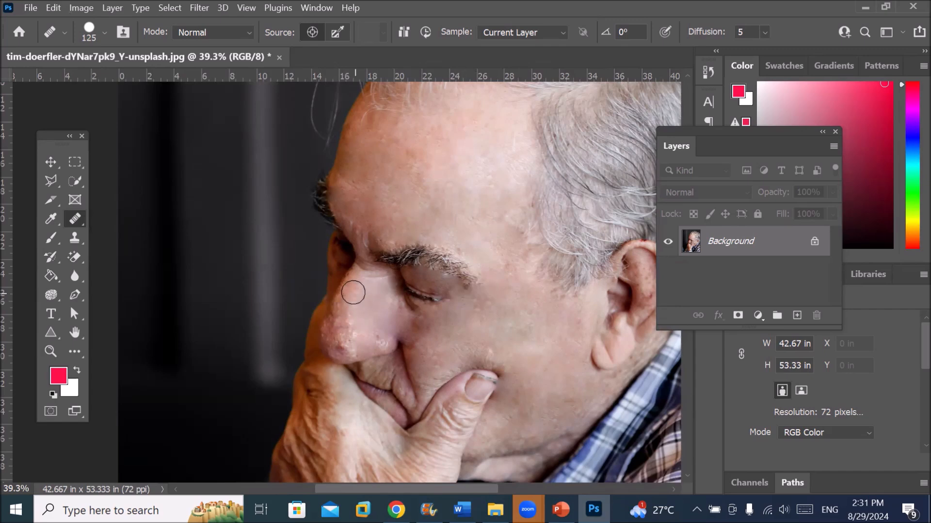
left_click_drag(349, 307, 346, 346)
scroll(477, 208, "down", 4)
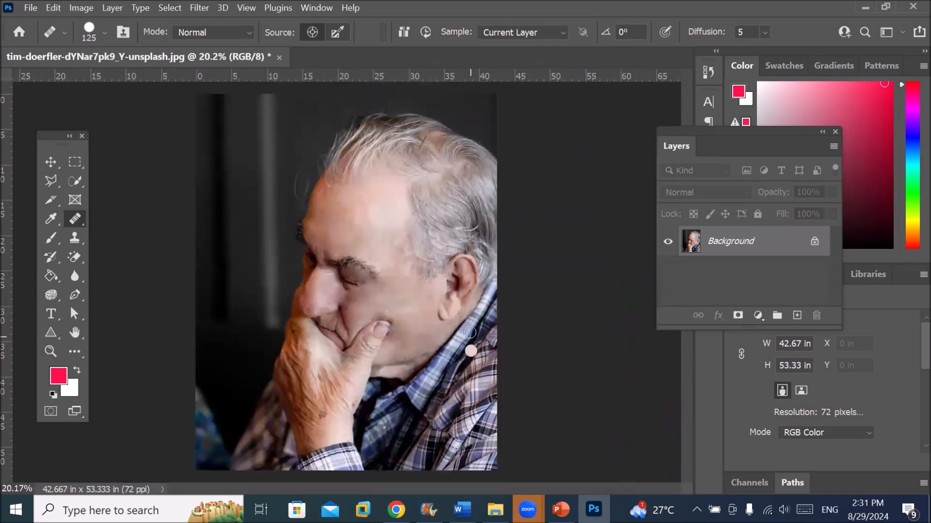
scroll(469, 330, "up", 1)
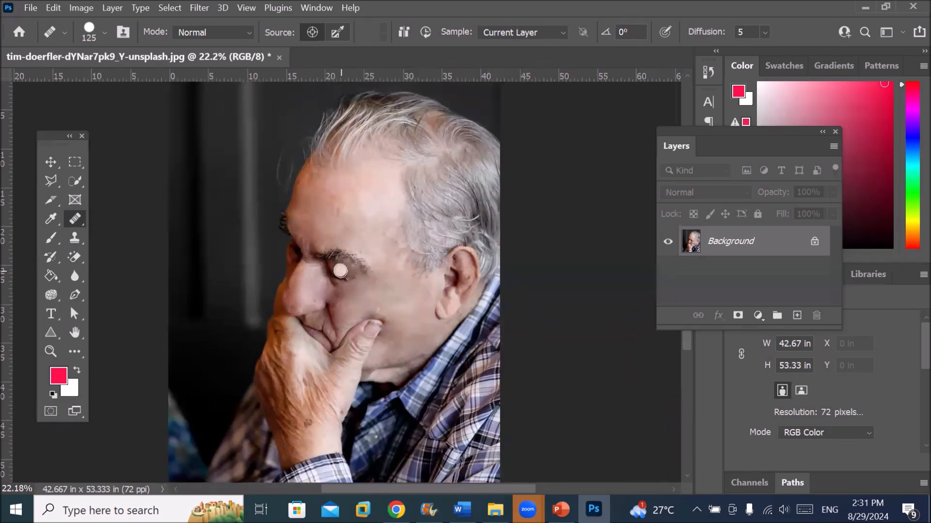
right_click(71, 218)
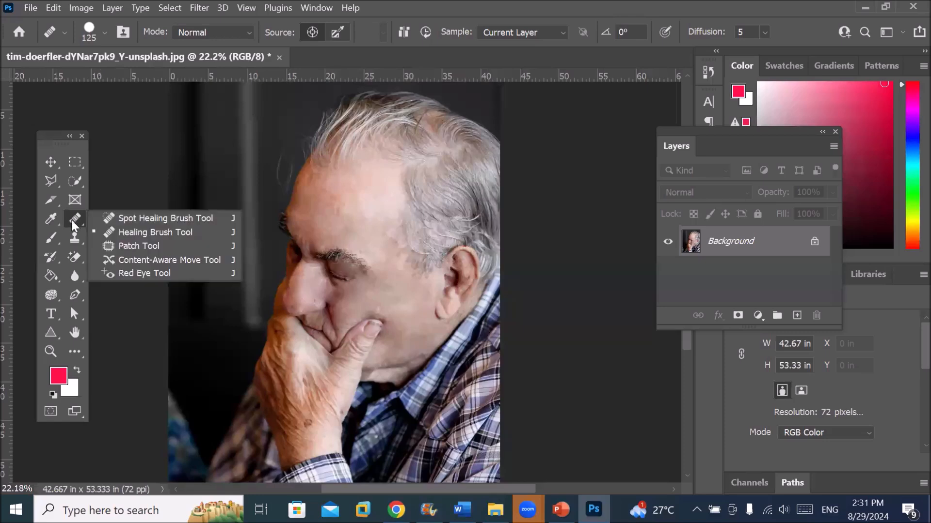
left_click(124, 232)
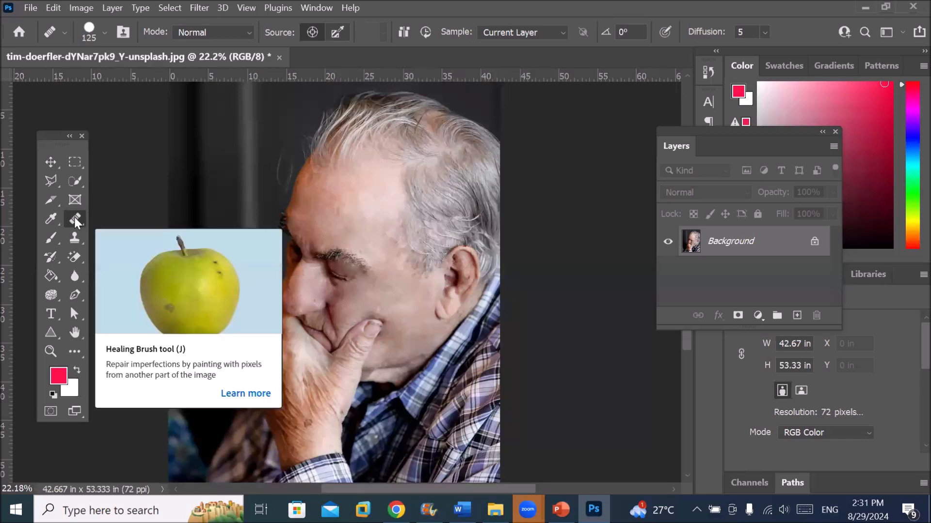
left_click(70, 238)
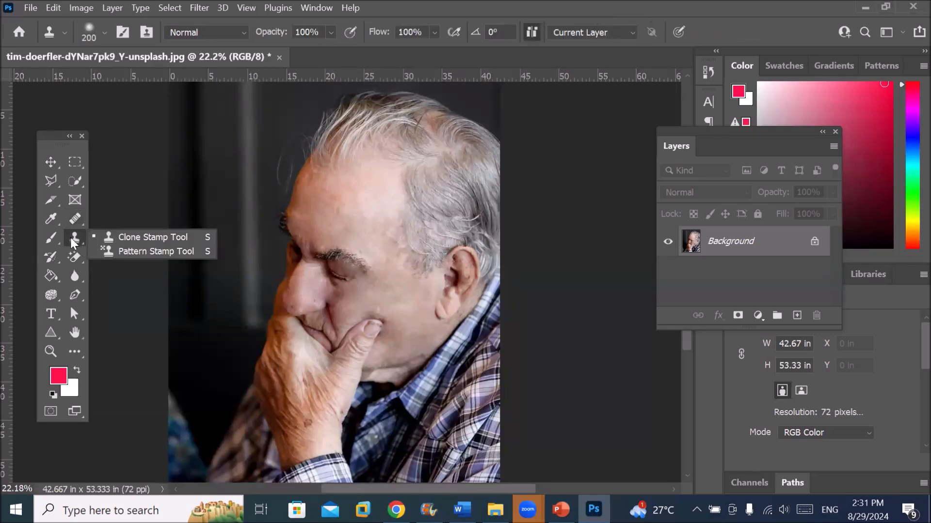
left_click(51, 256)
left_click(51, 256)
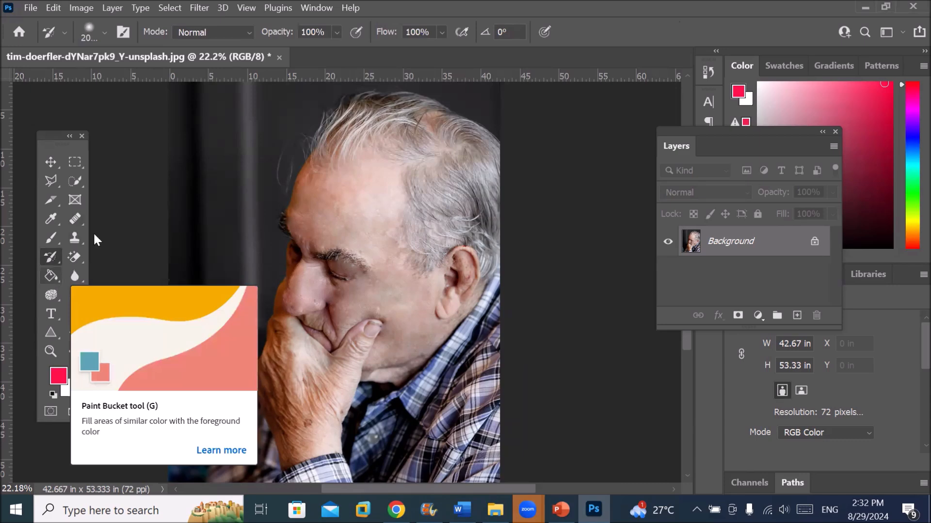
left_click(196, 8)
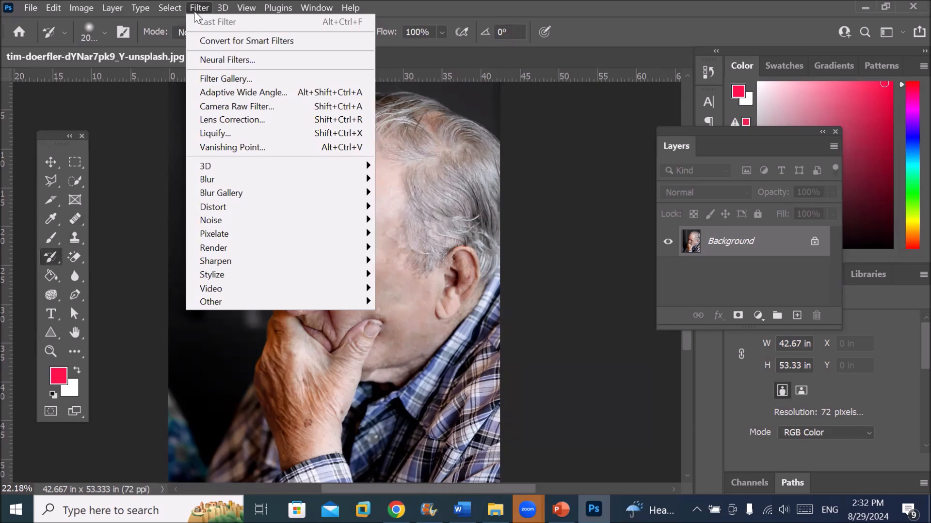
left_click(400, 294)
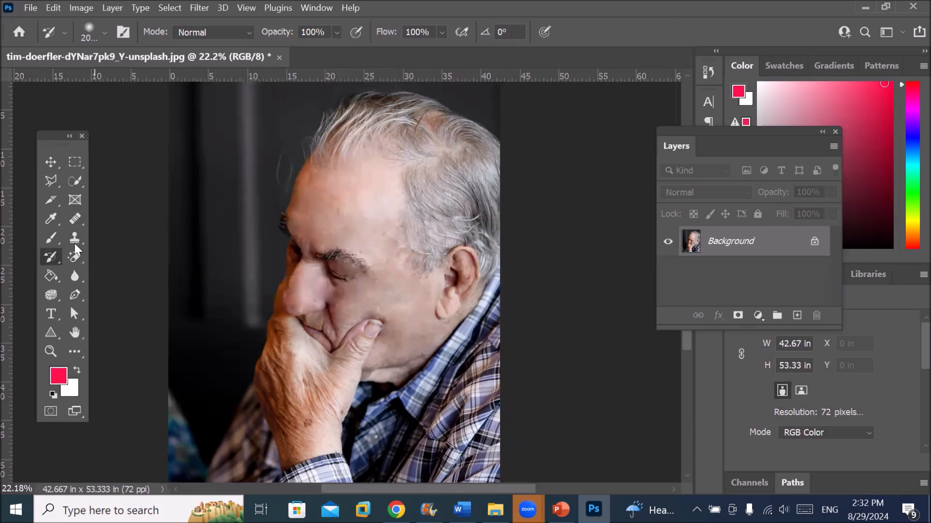
Step: Activate the Patch Tool
left_click(72, 220)
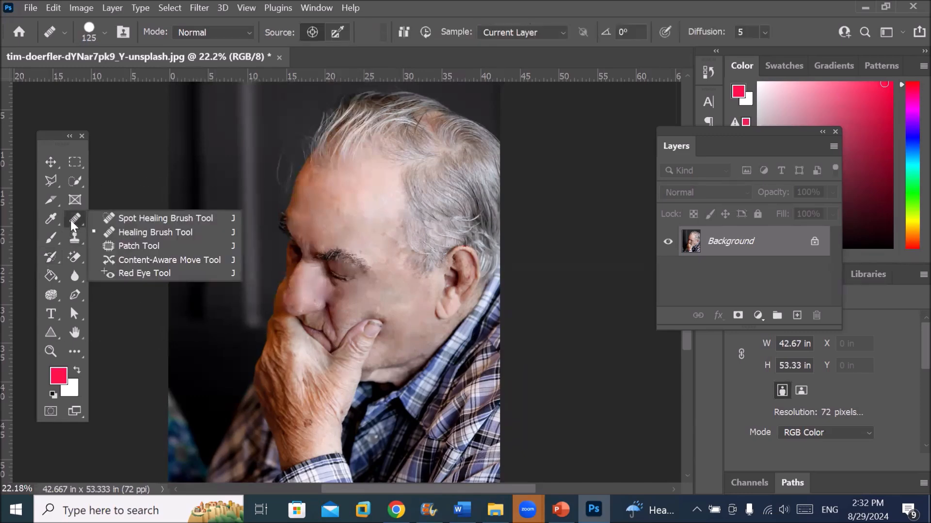
left_click(147, 248)
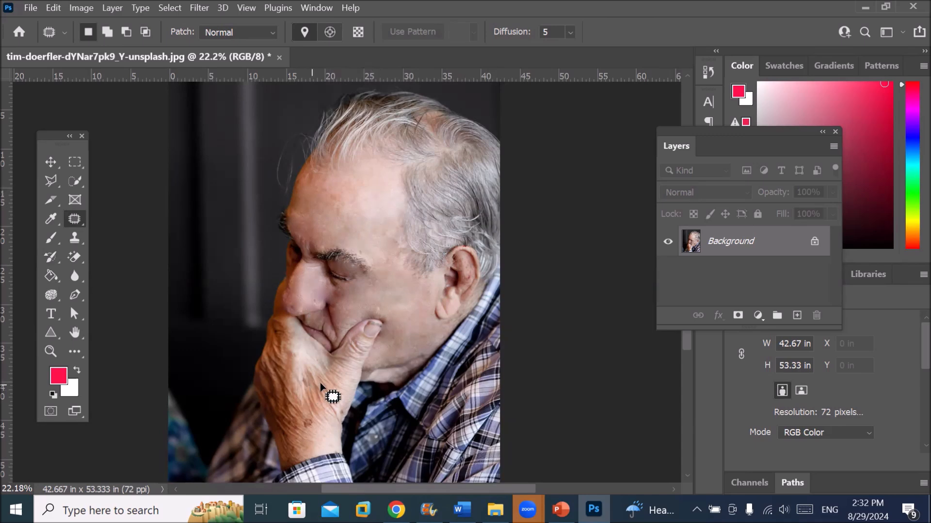
Step: Close the elderly man's portrait without saving and switch to File Explorer's spot-healing-brush-tool folder
left_click(279, 58)
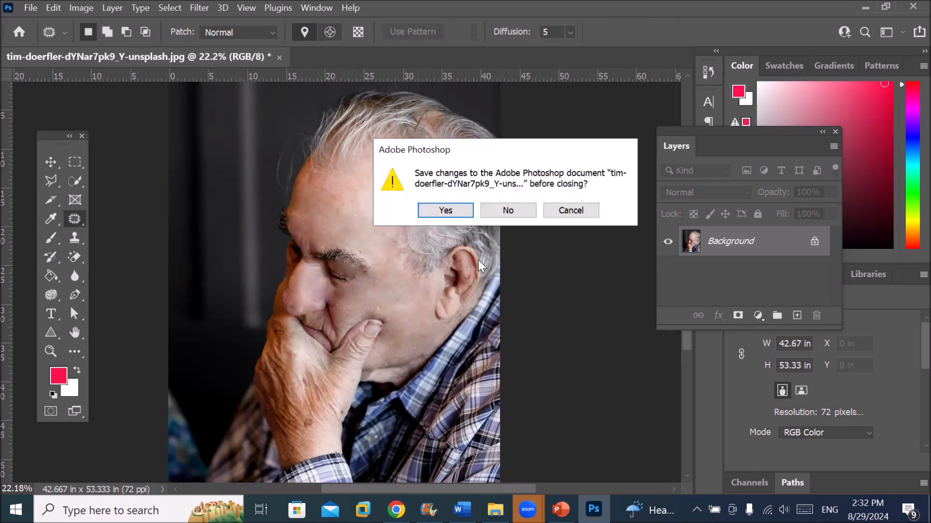
left_click(502, 211)
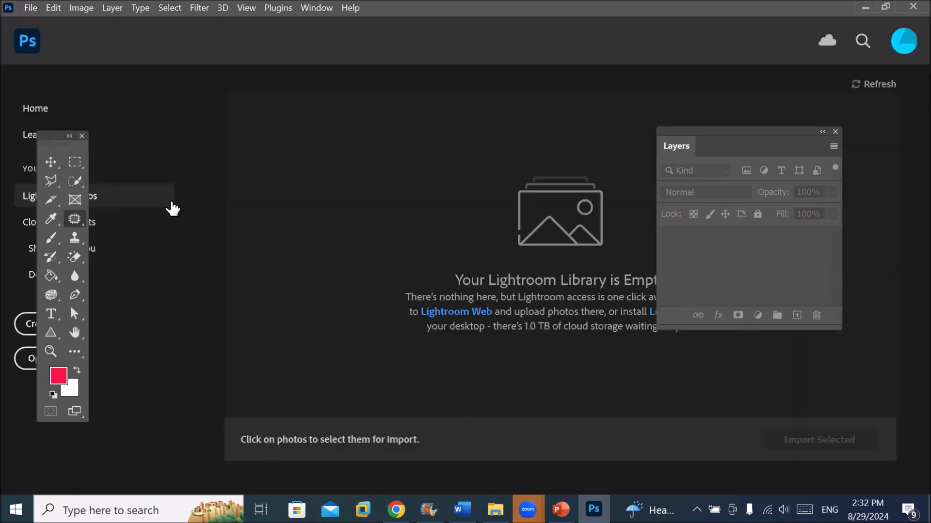
left_click(495, 509)
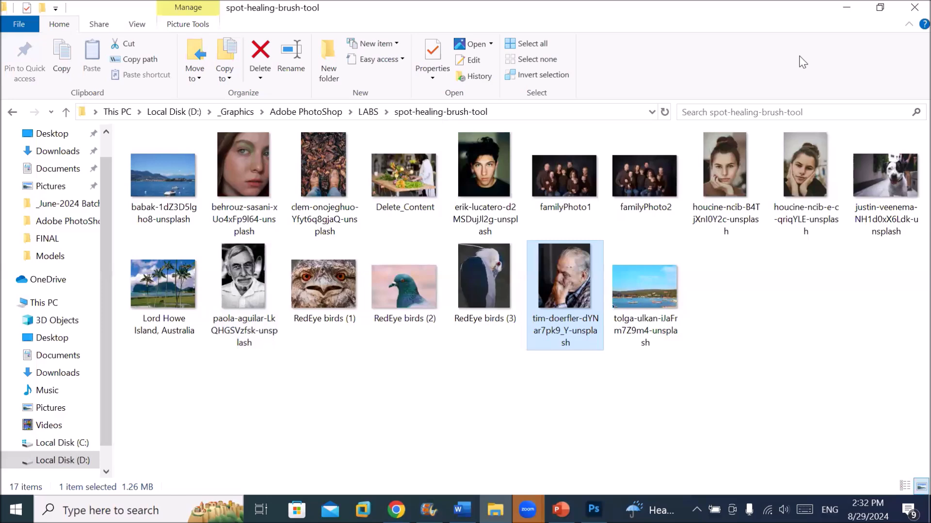
Step: Open the harbour photo with the wind turbines in Photoshop and keep the Patch mode set to Normal
left_click(650, 284)
left_click_drag(647, 289, 364, 62)
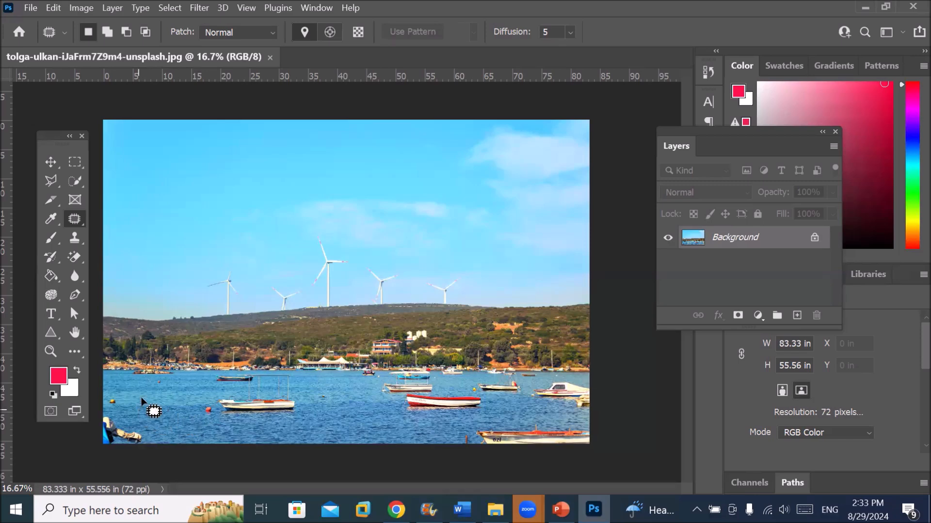
left_click(229, 33)
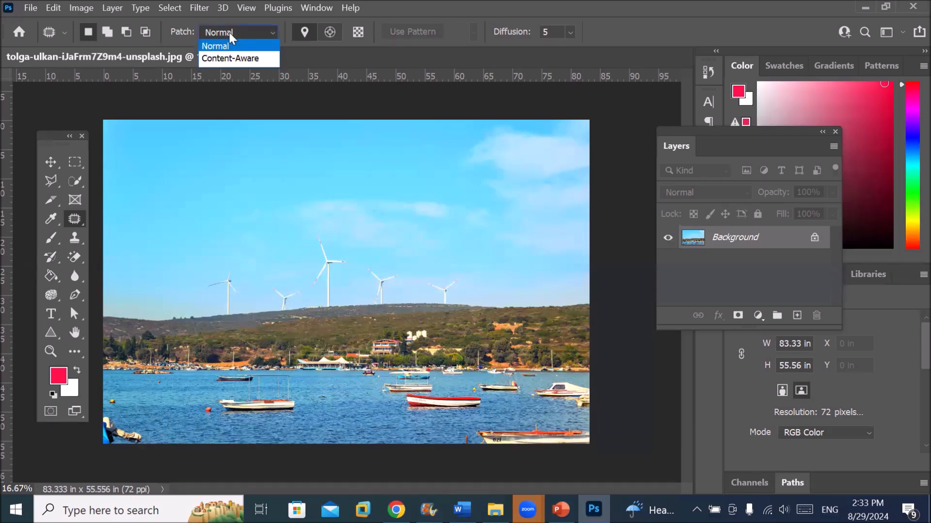
left_click(229, 33)
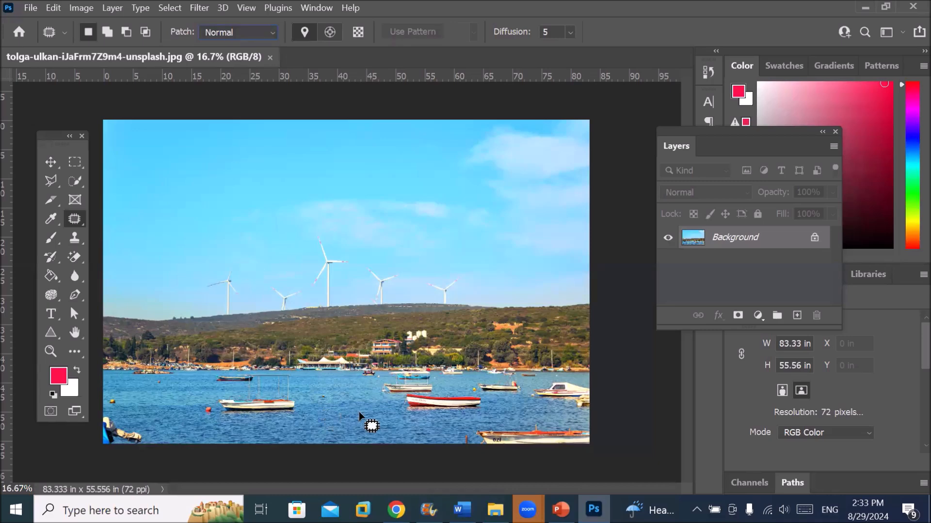
Step: Try patching an outlined area of open water with the white boat beside it, undo the patch and deselect
mouse_move(331, 427)
left_mouse_down()
mouse_move(364, 439)
mouse_move(403, 432)
mouse_move(395, 416)
mouse_move(361, 401)
mouse_move(376, 428)
mouse_move(265, 414)
left_mouse_up()
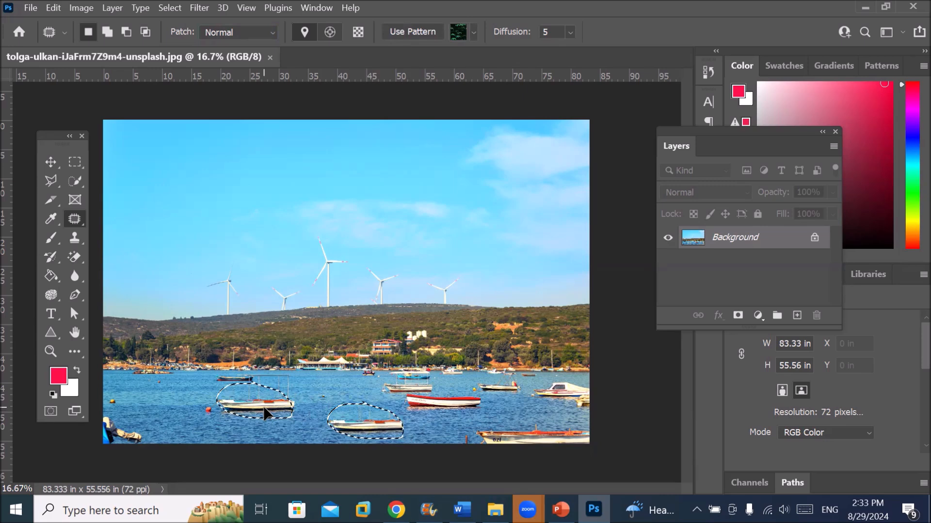
left_click_drag(265, 414, 266, 416)
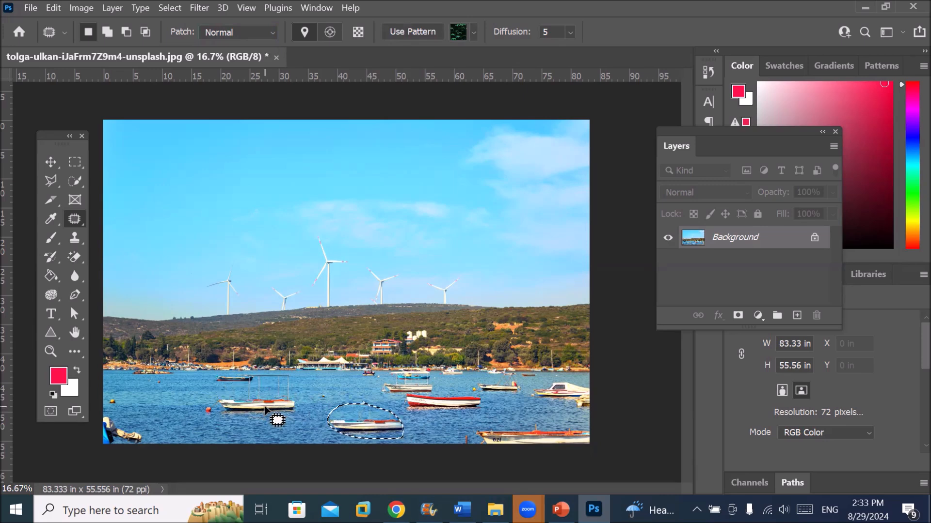
key("ctrl+z")
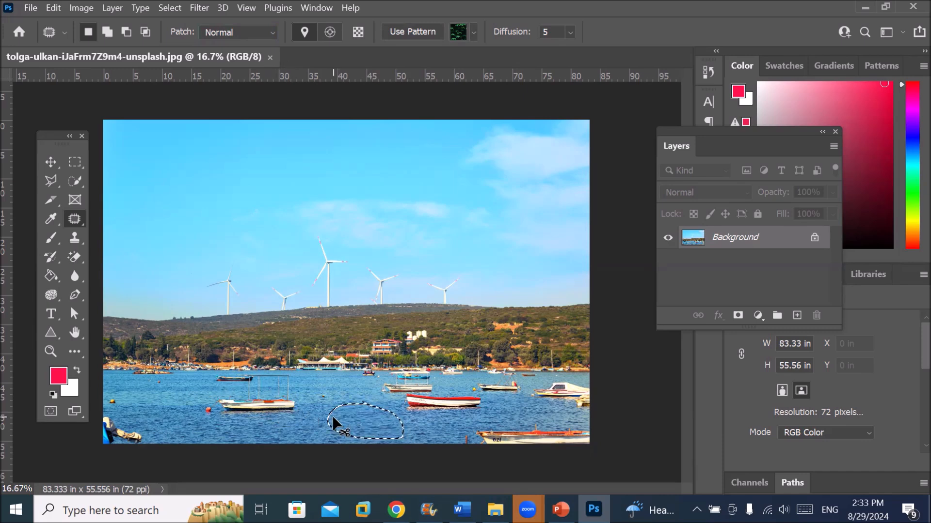
key("ctrl+d")
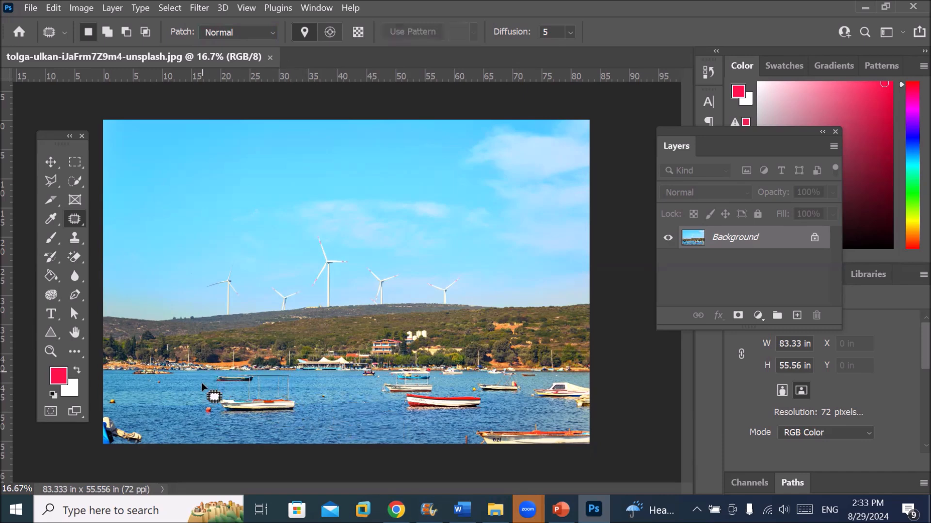
Step: Outline the white boat and the small dark boat behind it together, patch them with clear water and deselect
left_click_drag(203, 373, 291, 375)
mouse_move(302, 411)
left_mouse_down()
mouse_move(209, 418)
mouse_move(198, 406)
mouse_move(210, 374)
left_mouse_up()
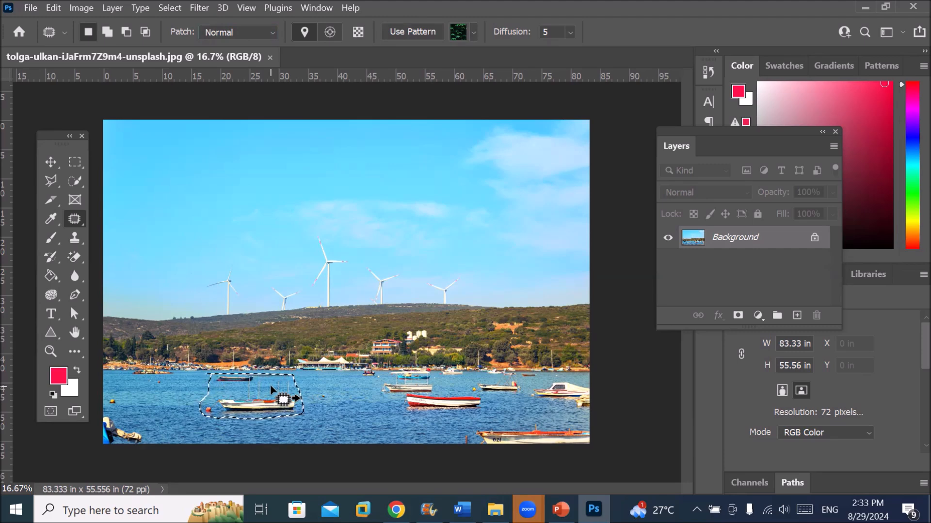
left_click_drag(271, 389, 361, 406)
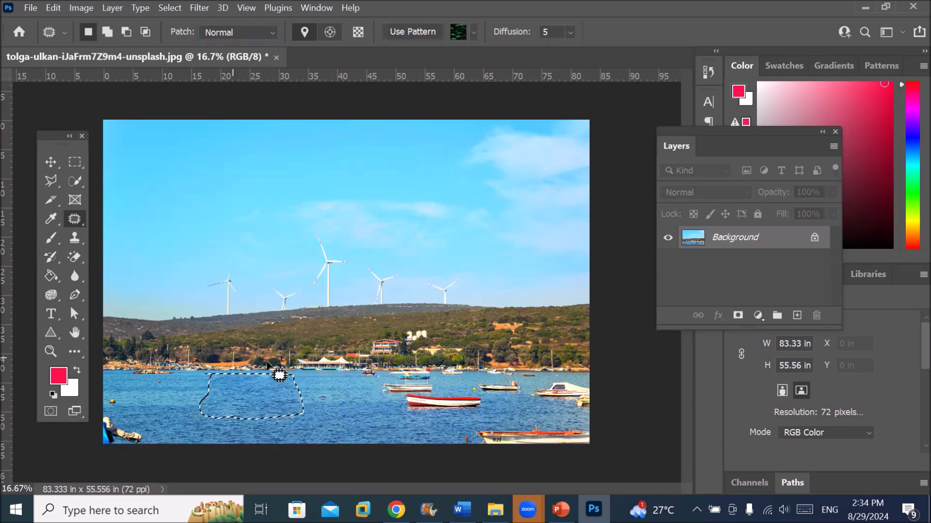
key("ctrl+d")
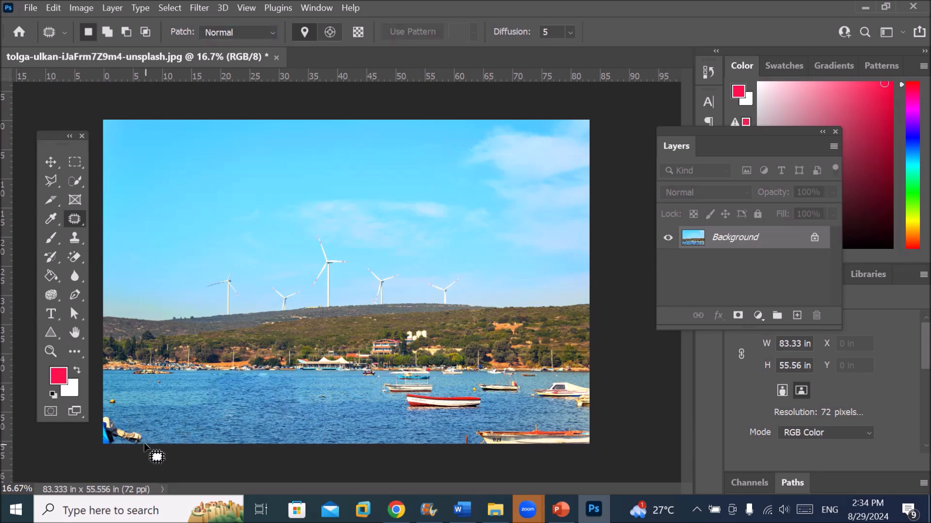
Step: Patch out the boat in the photo's lower-left corner with open water and the rightmost wind turbine with clear sky
mouse_move(127, 396)
left_mouse_down()
mouse_move(102, 397)
mouse_move(106, 449)
mouse_move(121, 448)
mouse_move(141, 420)
mouse_move(261, 417)
mouse_move(193, 411)
mouse_move(376, 402)
mouse_move(472, 410)
mouse_move(382, 421)
mouse_move(266, 411)
left_mouse_up()
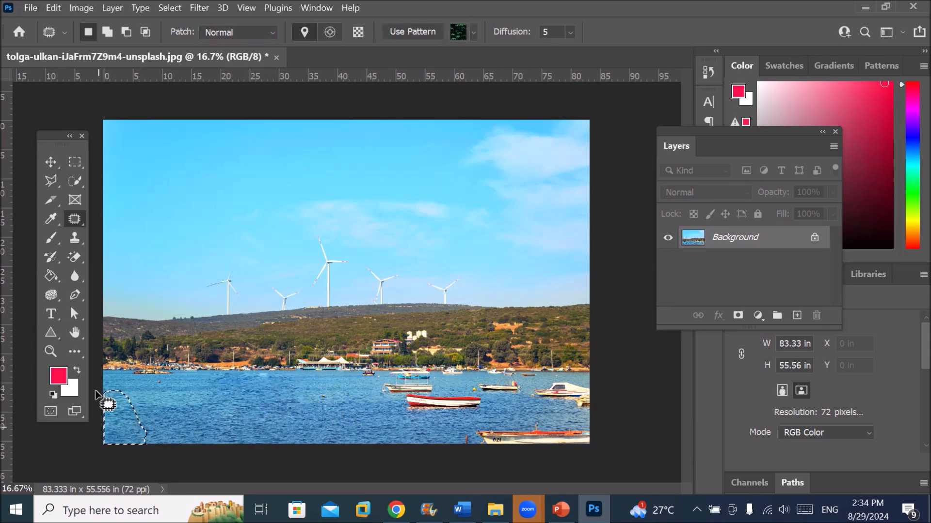
key("ctrl+d")
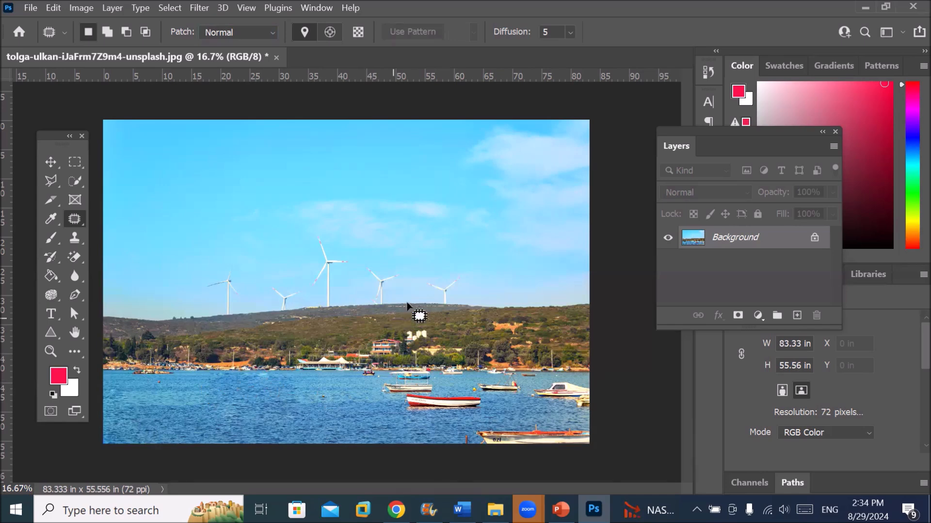
mouse_move(450, 304)
left_mouse_down()
mouse_move(458, 273)
mouse_move(426, 272)
mouse_move(433, 301)
mouse_move(451, 306)
mouse_move(472, 291)
mouse_move(501, 295)
left_mouse_up()
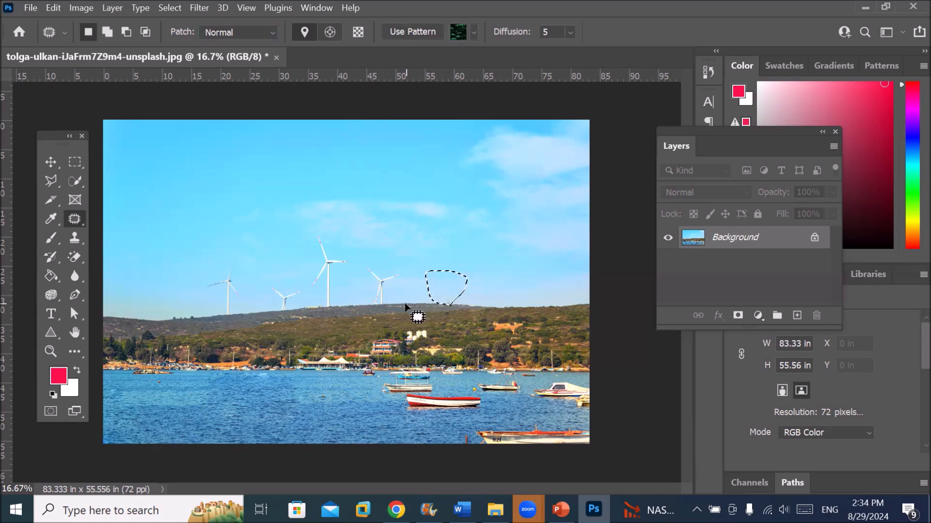
key("ctrl+d")
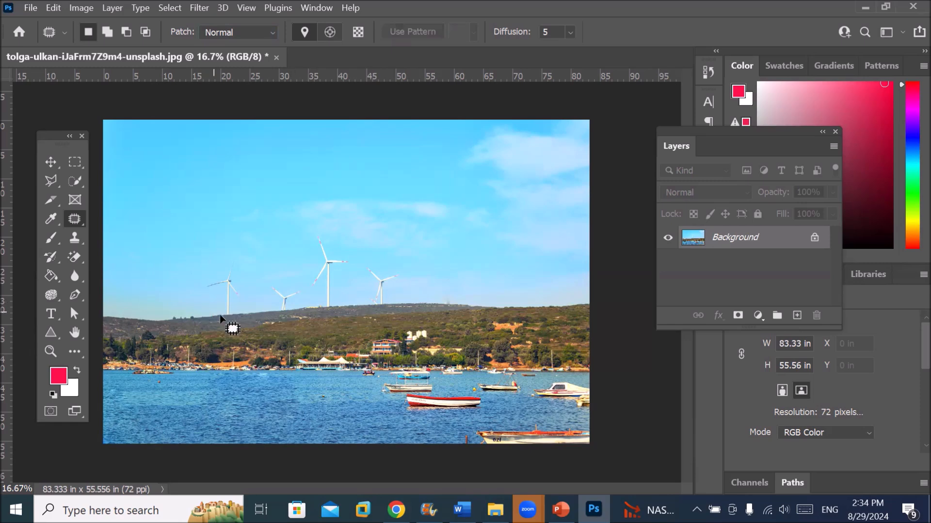
Step: Try to patch out the remaining four wind turbines as one selection using the sky to their right, undo the attempts and deselect
left_click_drag(222, 315, 285, 312)
mouse_move(369, 307)
left_mouse_down()
mouse_move(404, 297)
mouse_move(401, 266)
mouse_move(332, 238)
left_mouse_up()
mouse_move(279, 267)
left_mouse_down()
mouse_move(229, 254)
mouse_move(206, 266)
left_mouse_up()
mouse_move(200, 311)
left_mouse_down()
mouse_move(228, 314)
mouse_move(203, 309)
left_mouse_up()
left_click_drag(221, 249, 478, 281)
key("ctrl+d")
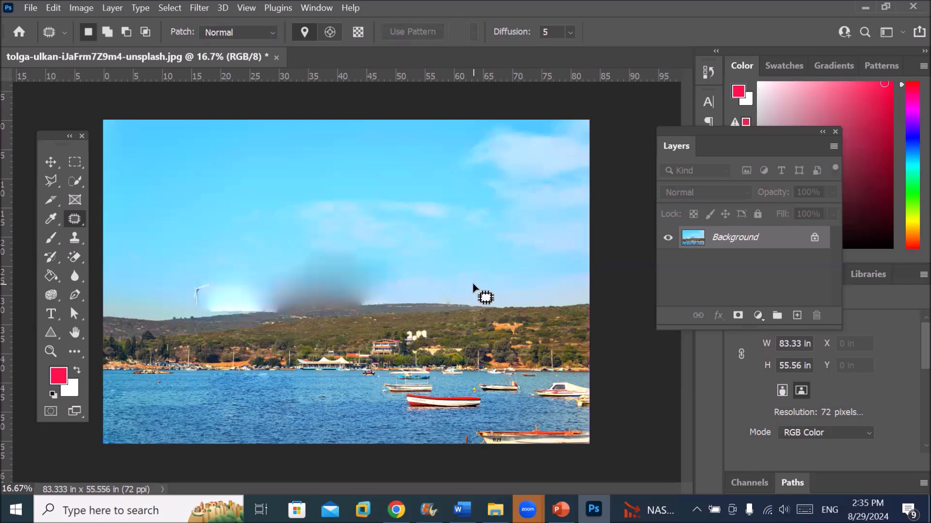
key("ctrl+shift+d")
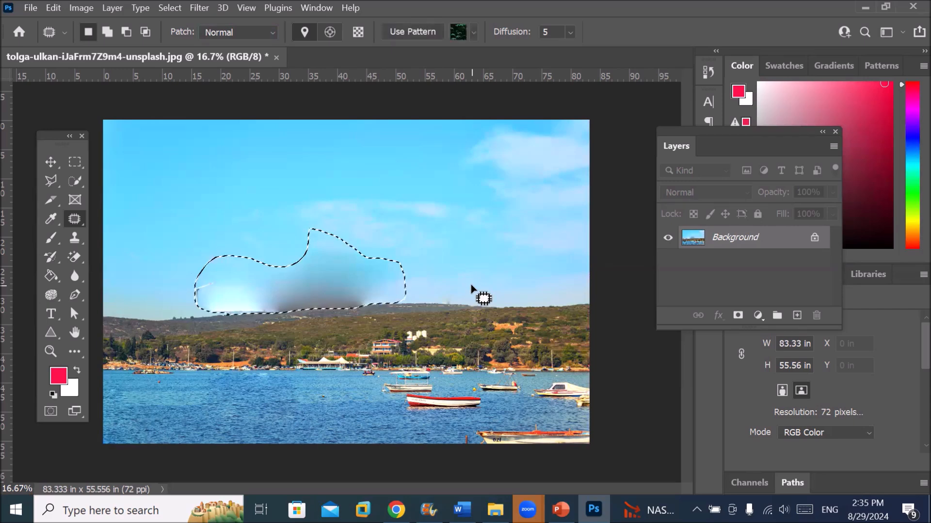
key("ctrl+z")
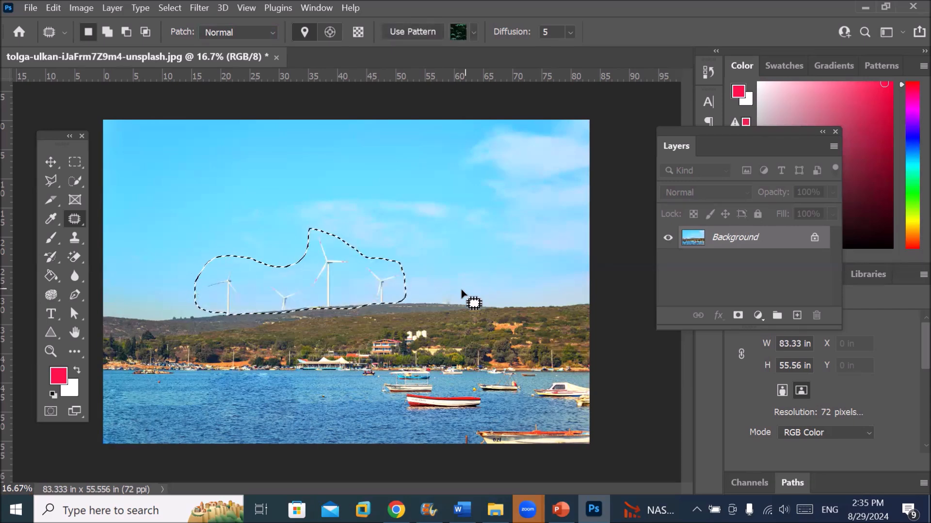
left_click_drag(274, 281, 451, 229)
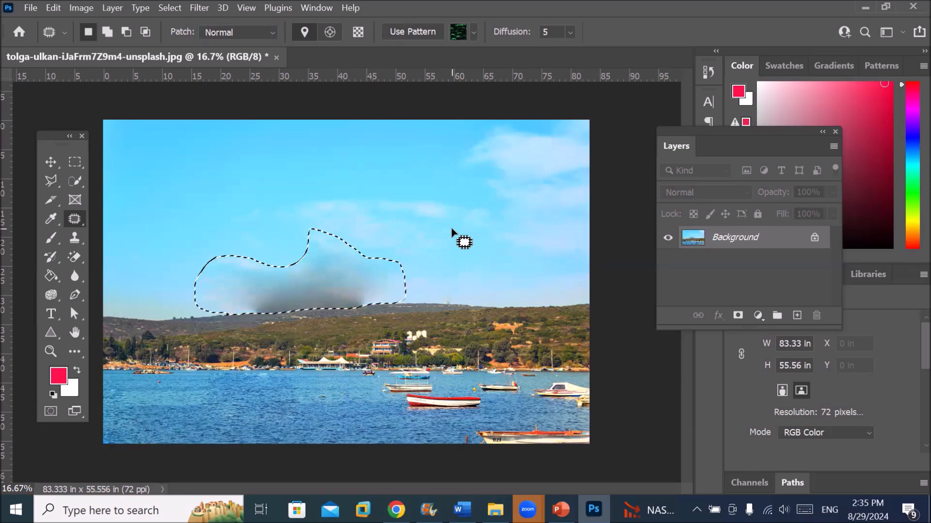
key("ctrl+z")
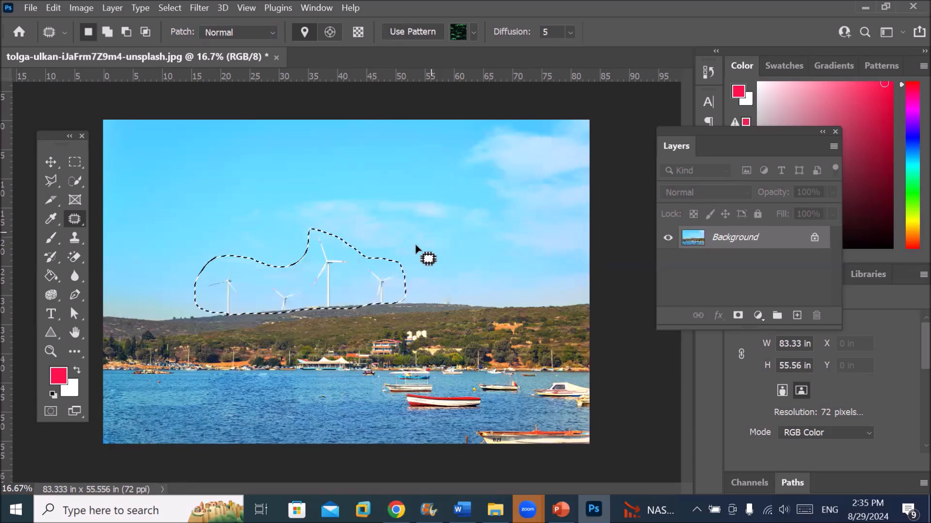
left_click(286, 301)
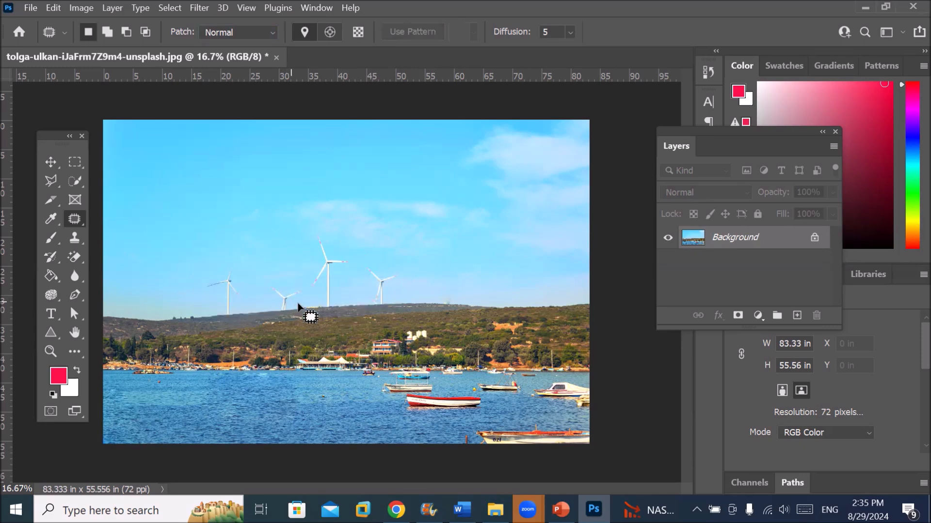
Step: Patch out the leftmost wind turbine with the clear sky beside it and deselect
mouse_move(237, 313)
left_mouse_down()
mouse_move(230, 256)
mouse_move(204, 282)
mouse_move(238, 315)
mouse_move(227, 300)
mouse_move(144, 301)
left_mouse_up()
key("ctrl+d")
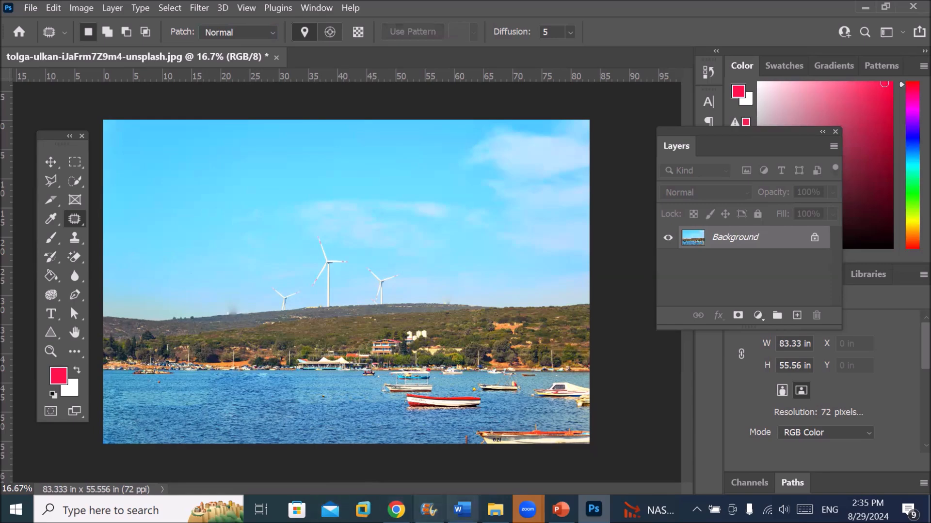
Step: Switch to File Explorer and open the photo of two boots on autumn leaves in Photoshop
left_click(495, 509)
left_click_drag(321, 164, 414, 39)
left_click_drag(383, 63, 378, 58)
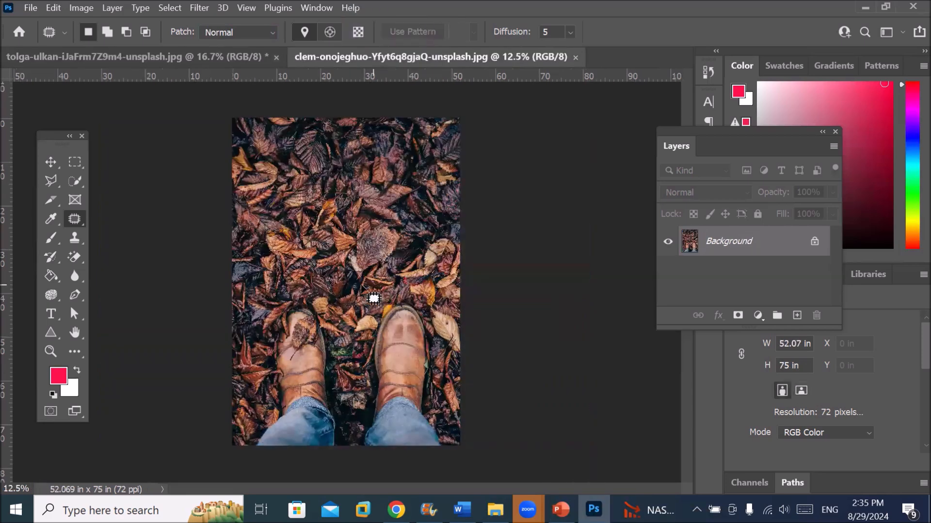
Step: Patch out the left and right boots with their jeans, one at a time, using the leaves above them
mouse_move(252, 447)
left_mouse_down()
mouse_move(267, 413)
mouse_move(266, 331)
mouse_move(286, 310)
mouse_move(308, 307)
mouse_move(326, 341)
mouse_move(340, 429)
mouse_move(340, 446)
mouse_move(331, 450)
left_mouse_up()
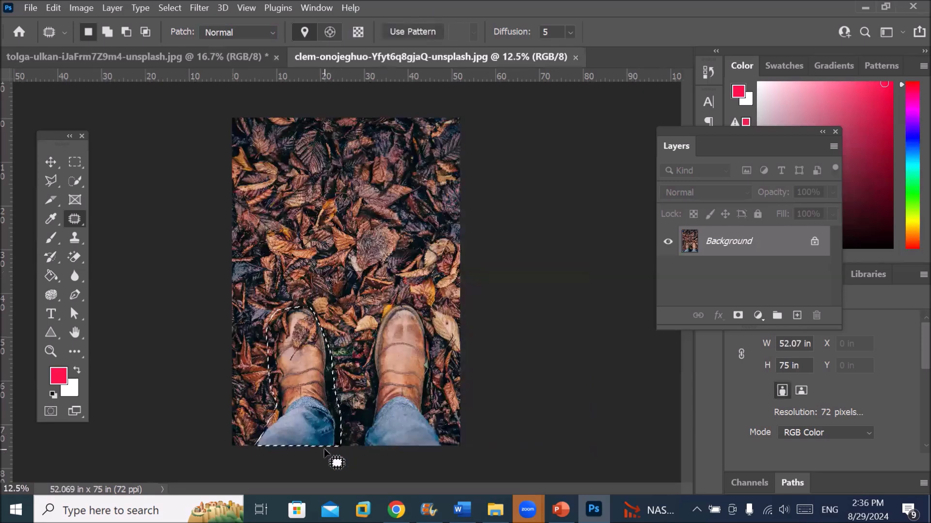
left_click_drag(300, 402, 295, 233)
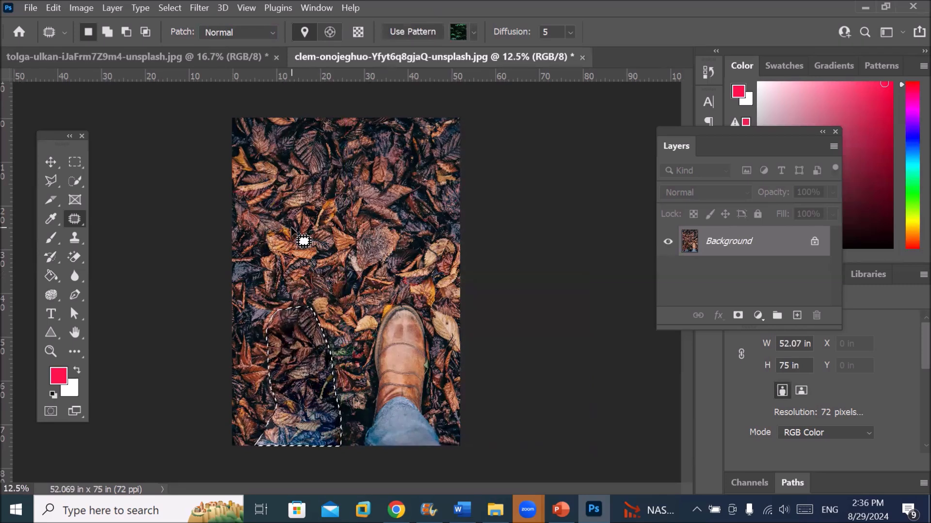
key("ctrl+d")
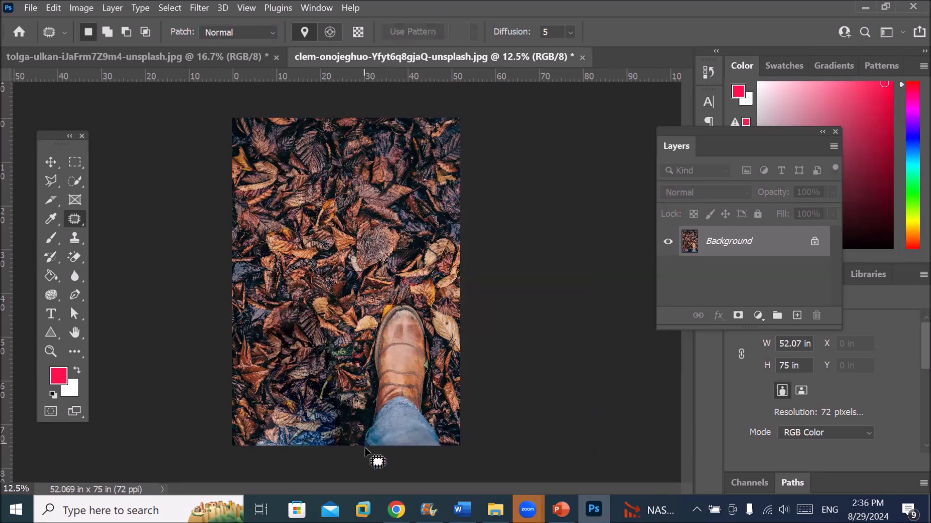
mouse_move(357, 446)
left_mouse_down()
mouse_move(445, 456)
mouse_move(434, 310)
mouse_move(402, 297)
mouse_move(364, 322)
mouse_move(353, 360)
mouse_move(354, 436)
mouse_move(390, 463)
left_mouse_up()
mouse_move(390, 408)
left_mouse_down()
mouse_move(362, 298)
mouse_move(325, 252)
left_mouse_up()
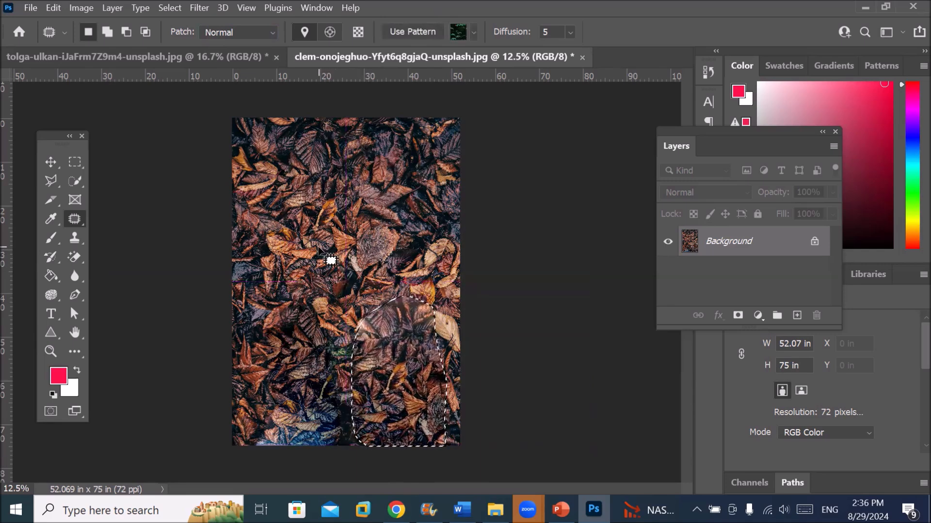
key("ctrl+d")
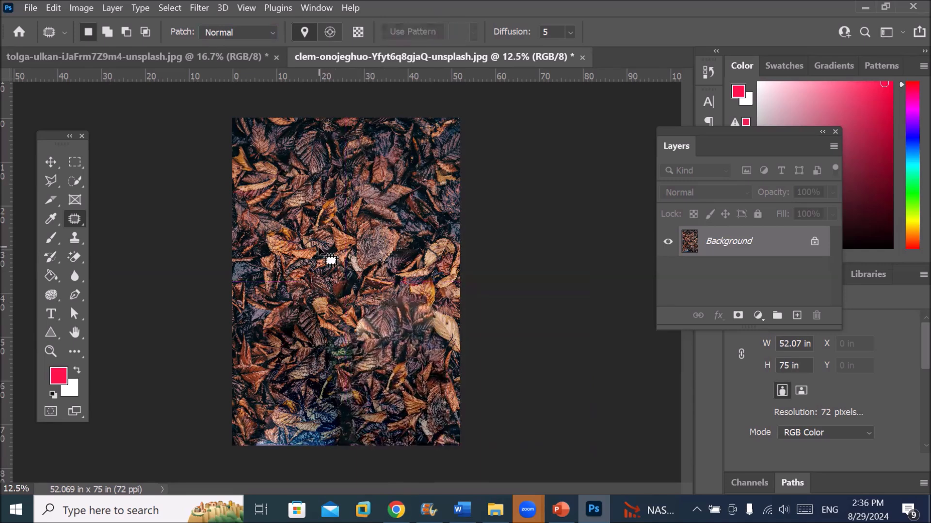
Step: Activate the Content-Aware Move Tool
right_click(74, 220)
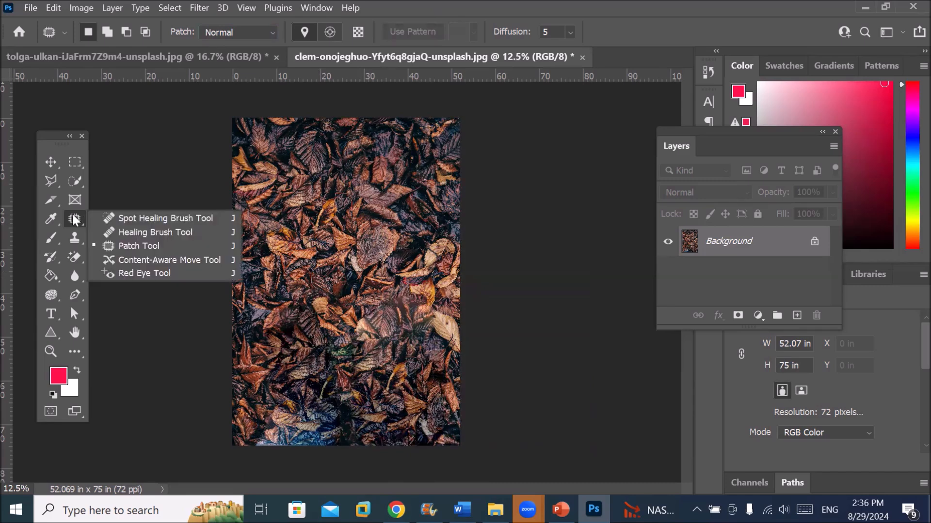
left_click(155, 260)
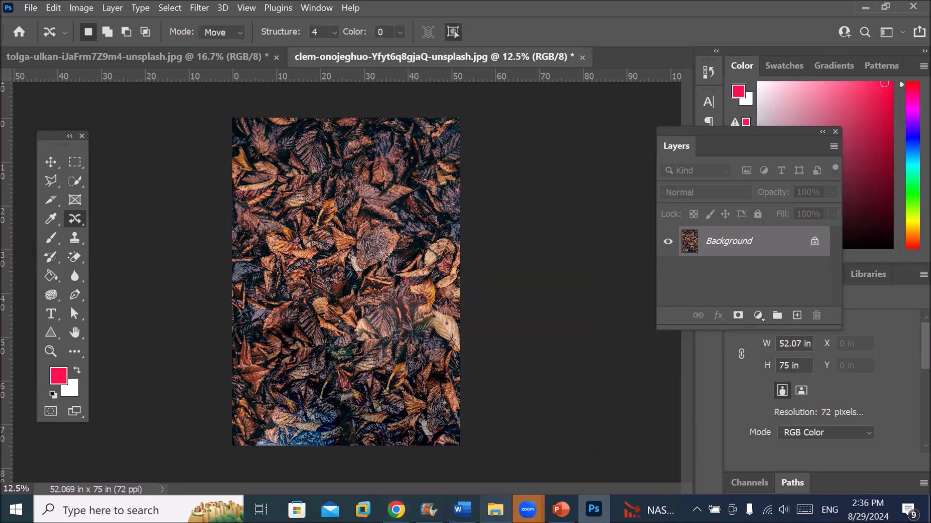
mouse_move(396, 510)
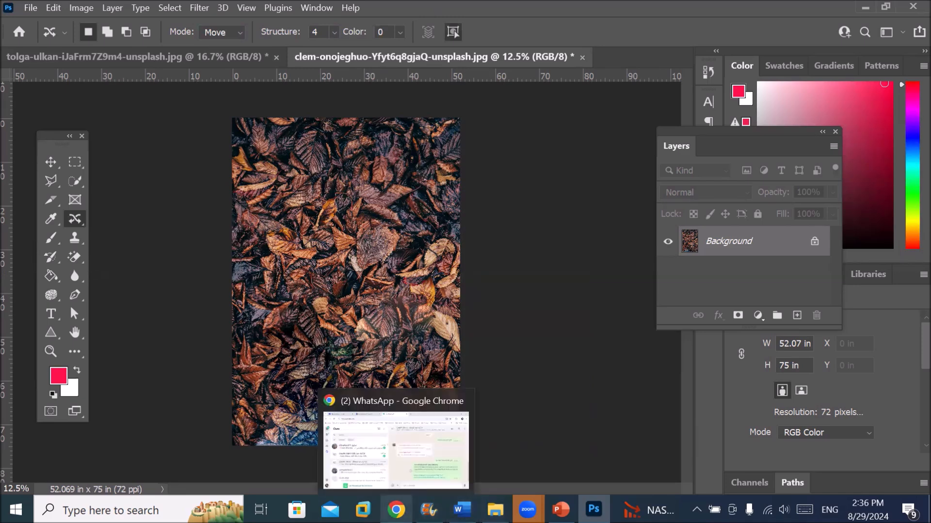
mouse_move(561, 510)
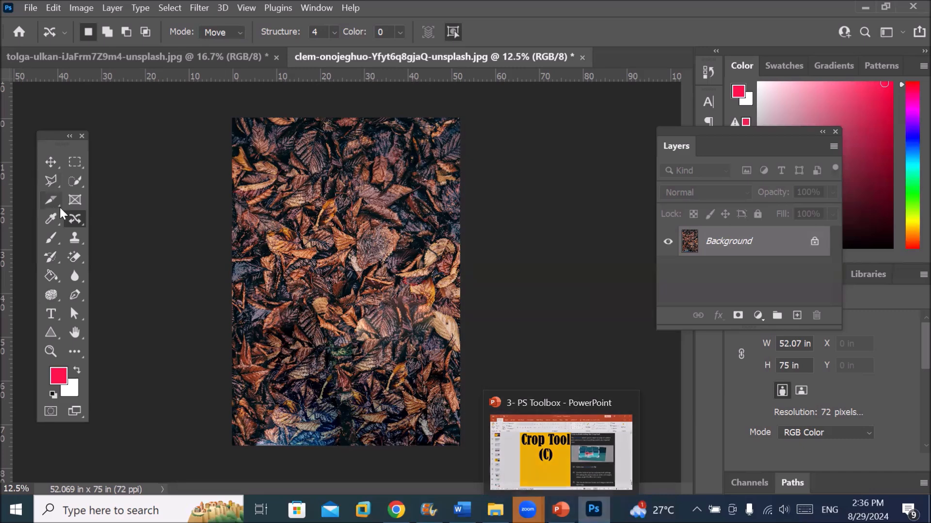
right_click(77, 221)
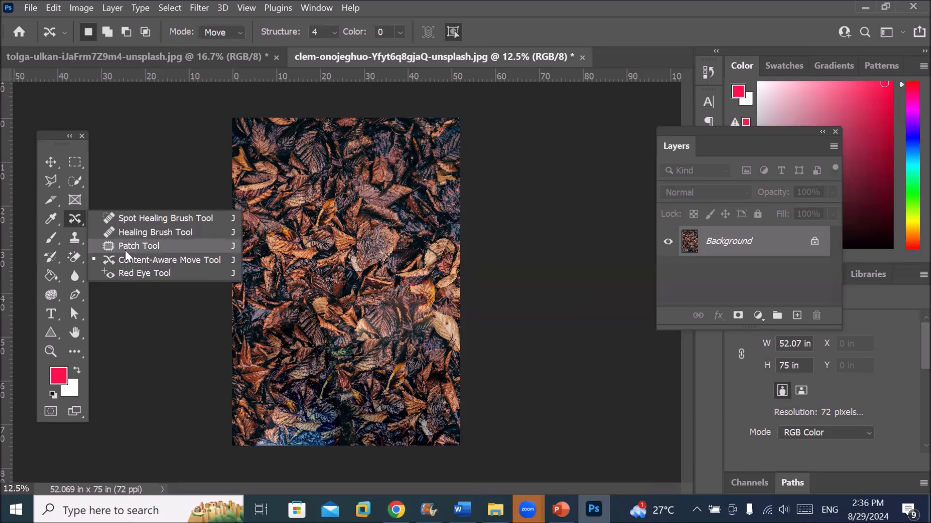
left_click(133, 260)
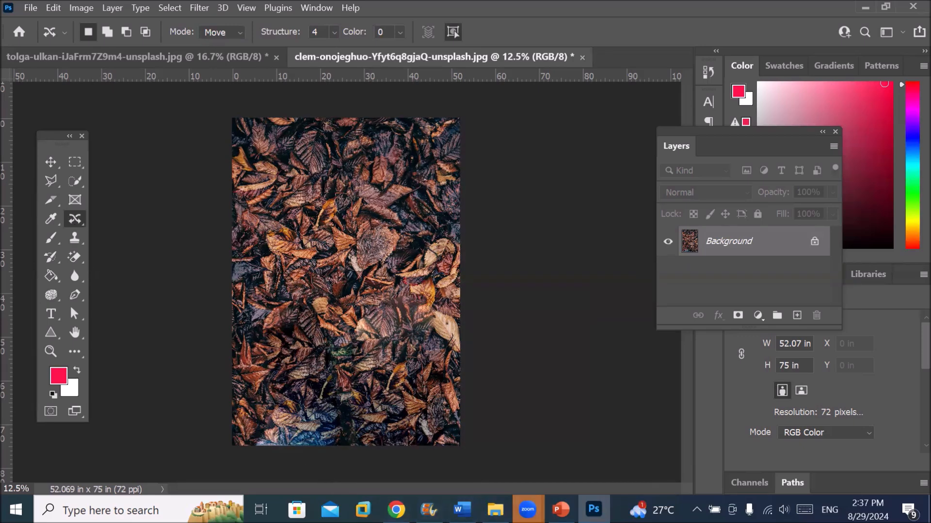
Step: Switch to File Explorer and open the lake photo with the sailboat and white motorboat in Photoshop
left_click(495, 509)
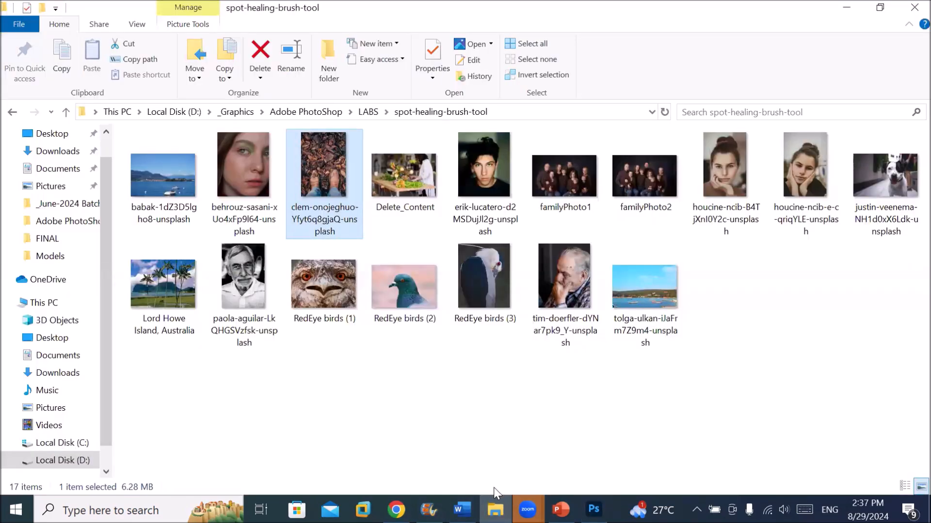
left_click_drag(166, 182, 567, 135)
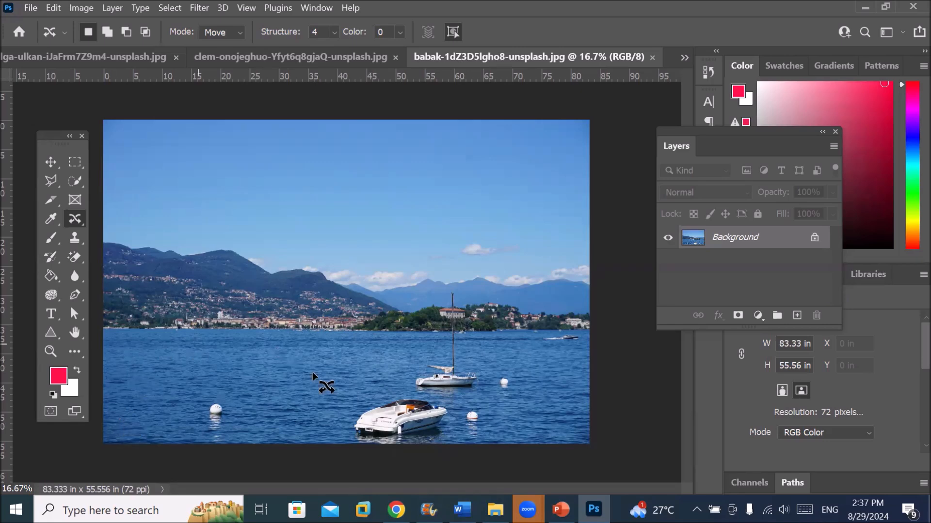
Step: In Extend mode, duplicate the white motorboat with its buoy, shrink and rotate the copy, place it beyond the sailboat's right side, and deselect
left_click(230, 33)
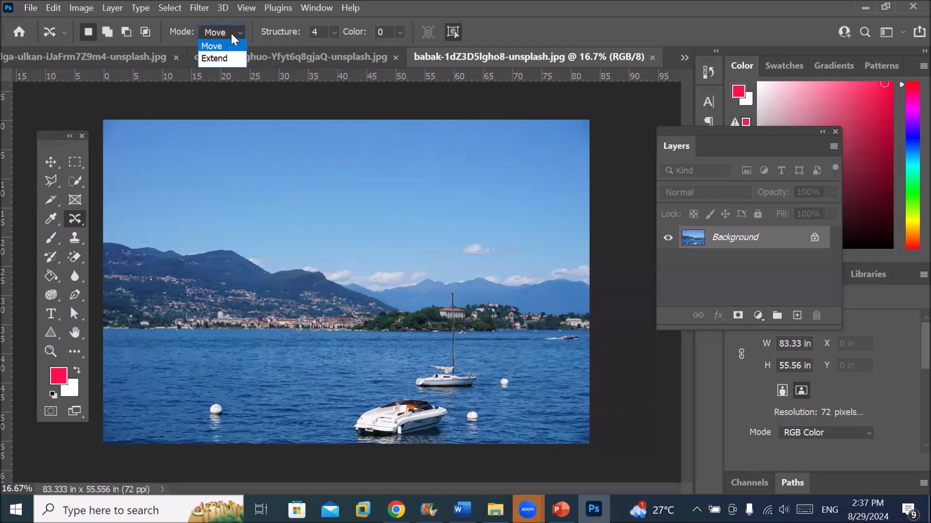
left_click(240, 58)
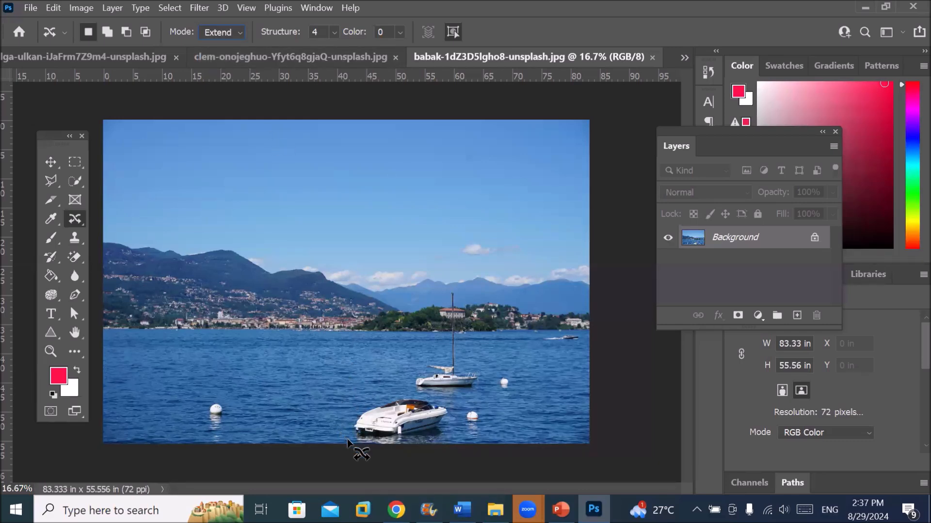
mouse_move(348, 443)
left_mouse_down()
mouse_move(357, 412)
mouse_move(386, 396)
mouse_move(425, 399)
left_mouse_up()
left_click_drag(481, 435, 348, 444)
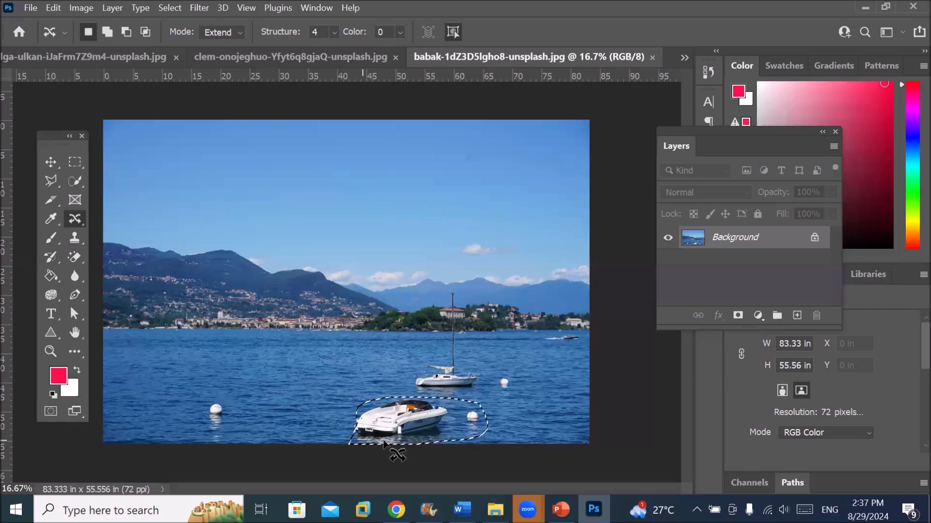
mouse_move(383, 408)
left_mouse_down()
mouse_move(318, 358)
mouse_move(184, 325)
mouse_move(156, 361)
mouse_move(152, 394)
mouse_move(287, 374)
left_mouse_up()
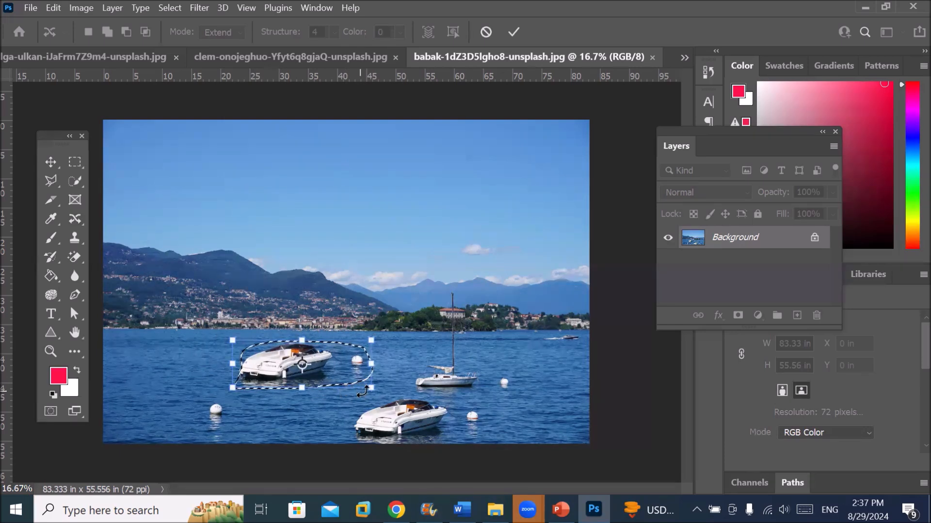
left_click_drag(370, 391, 338, 379)
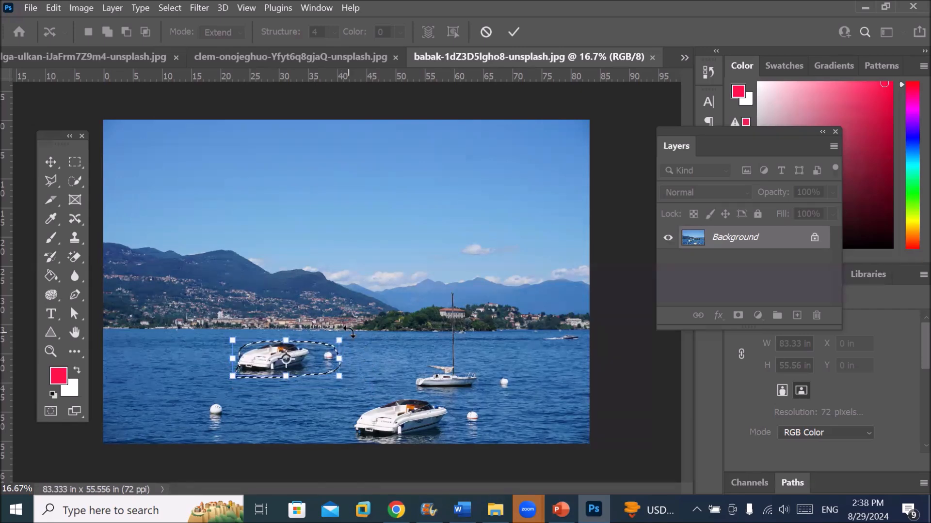
left_click_drag(348, 332, 343, 318)
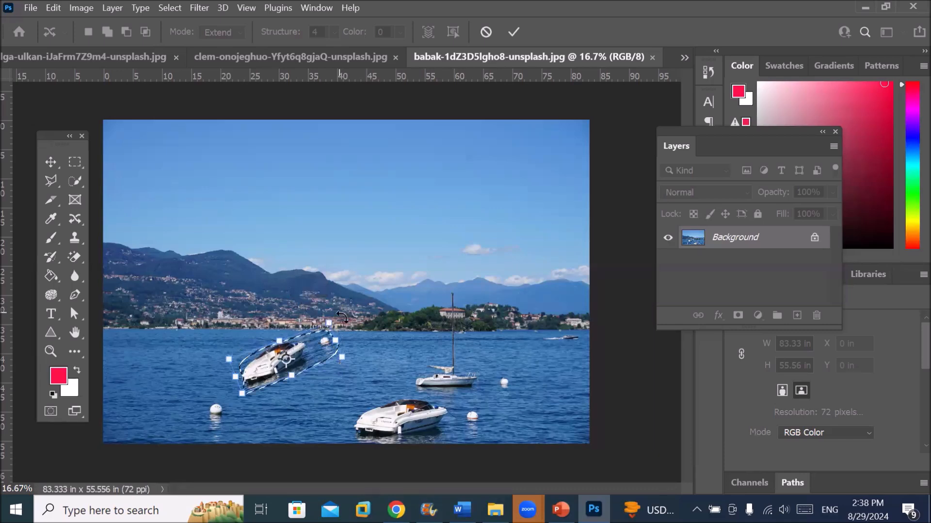
left_click_drag(307, 348, 566, 356)
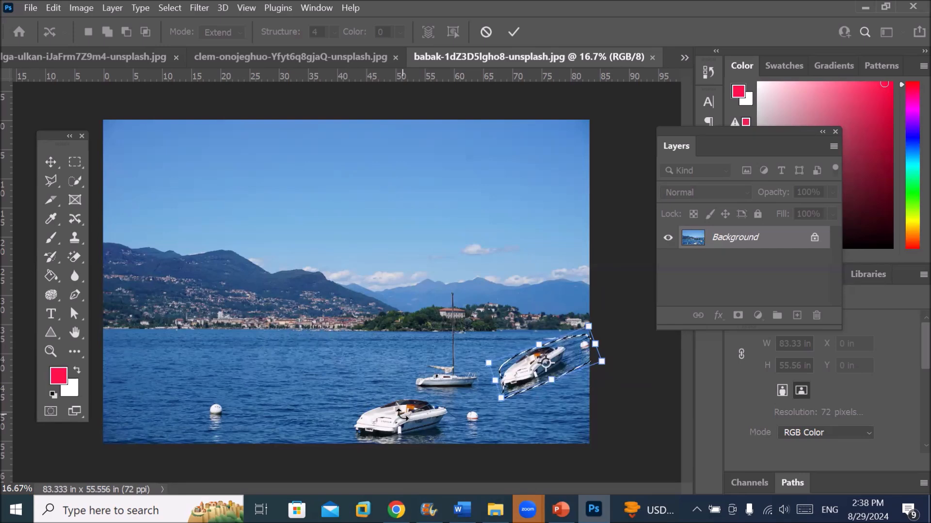
left_click(513, 37)
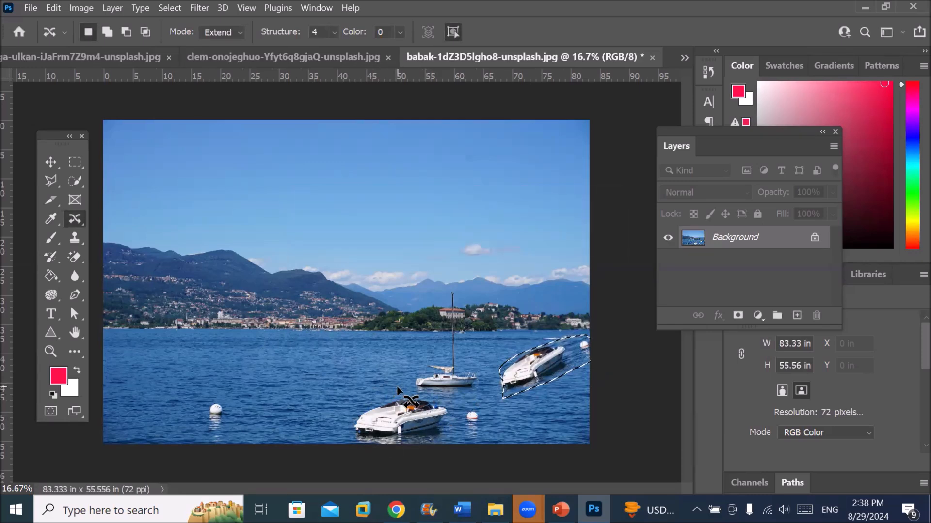
key("ctrl+d")
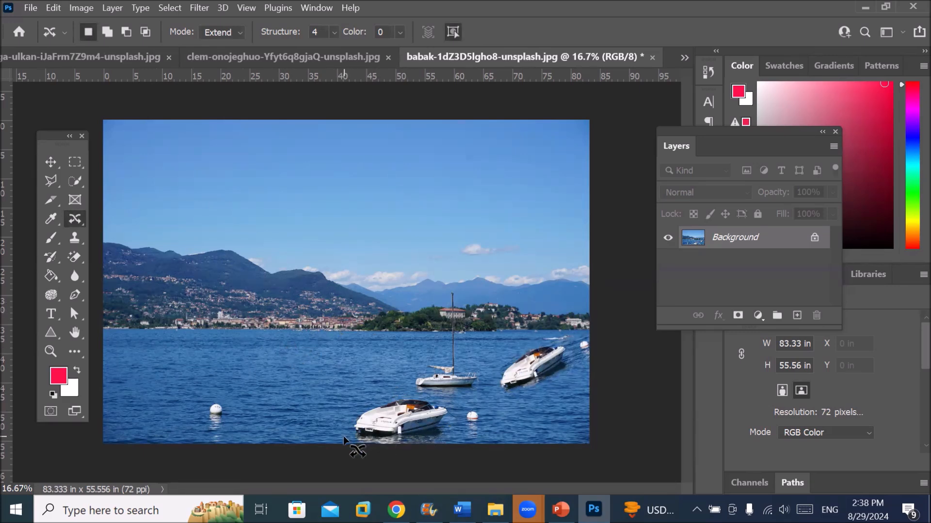
Step: Duplicate the original motorboat onto the open water left of the sailboat, shrink the copy, and deselect
mouse_move(347, 432)
left_mouse_down()
mouse_move(381, 403)
mouse_move(427, 401)
left_mouse_up()
mouse_move(445, 441)
left_mouse_down()
mouse_move(383, 460)
mouse_move(354, 457)
mouse_move(359, 430)
mouse_move(386, 437)
mouse_move(338, 405)
mouse_move(255, 386)
mouse_move(264, 368)
left_mouse_up()
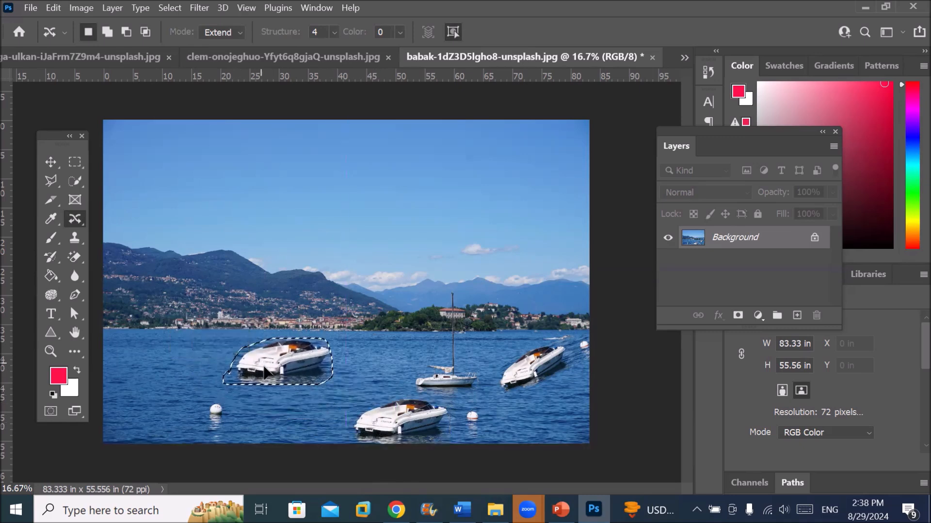
left_click_drag(331, 386, 294, 372)
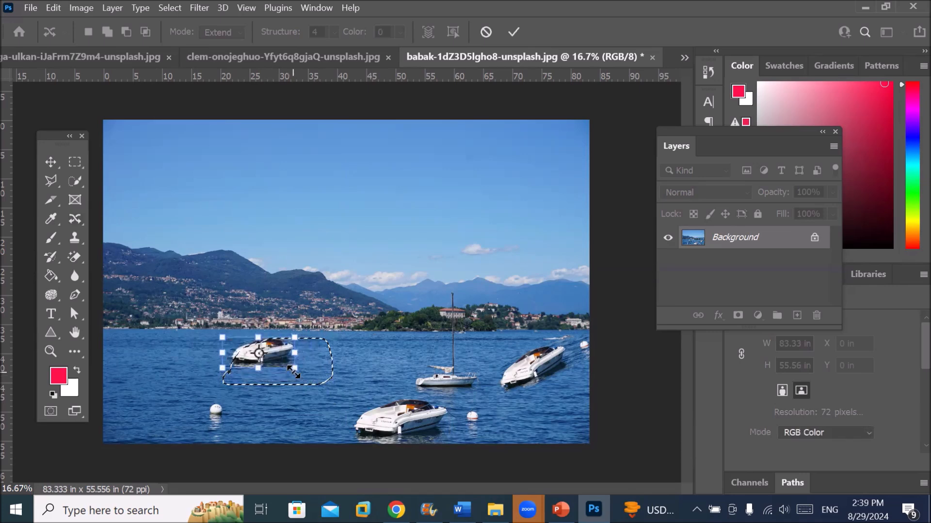
left_click(512, 31)
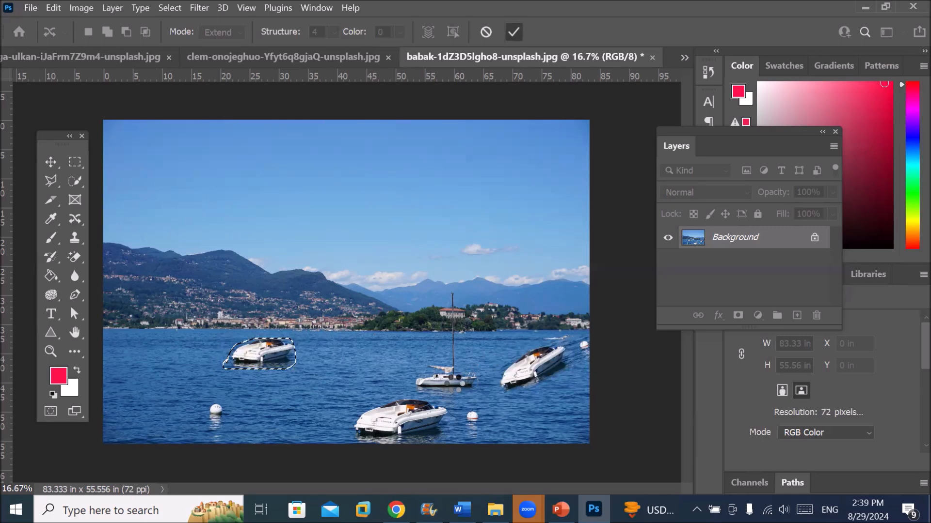
left_click(337, 423)
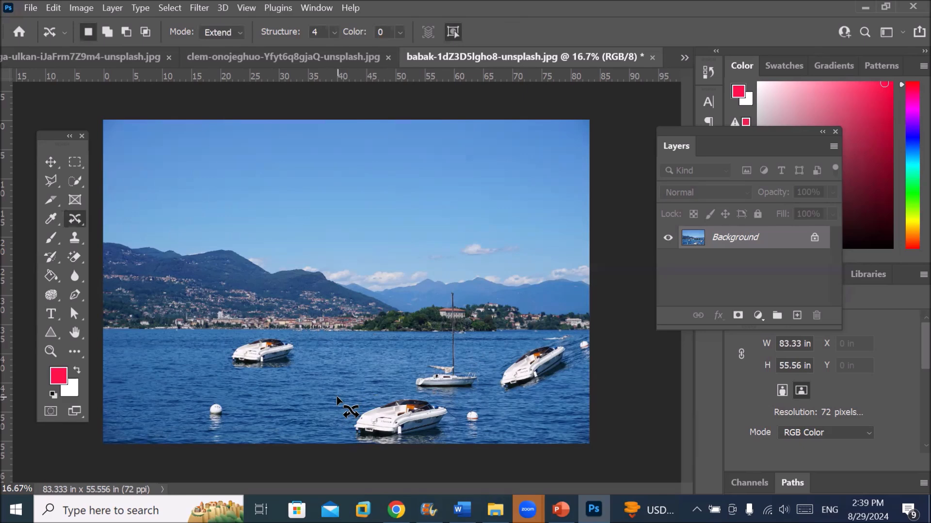
Step: Activate the Red Eye Tool, and open the pigeon photo "RedEye birds (2)" from File Explorer in Photoshop
right_click(71, 217)
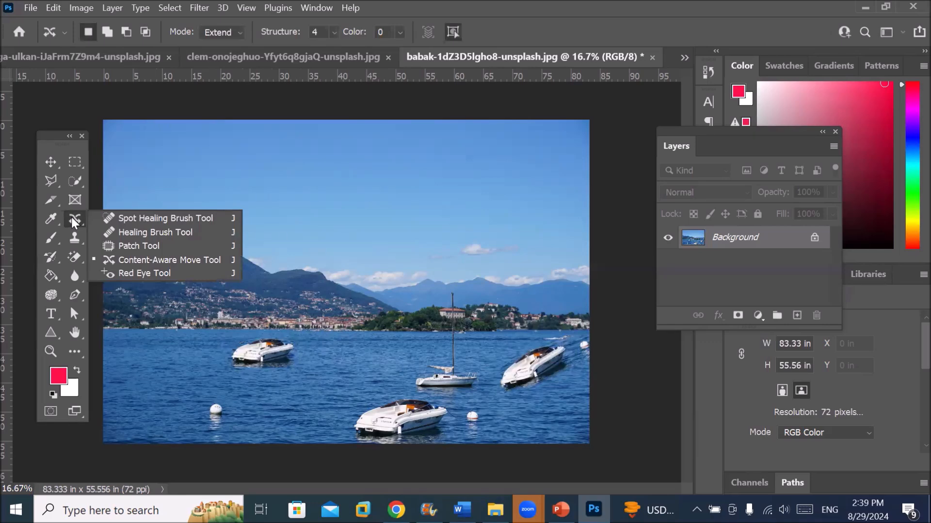
left_click(143, 273)
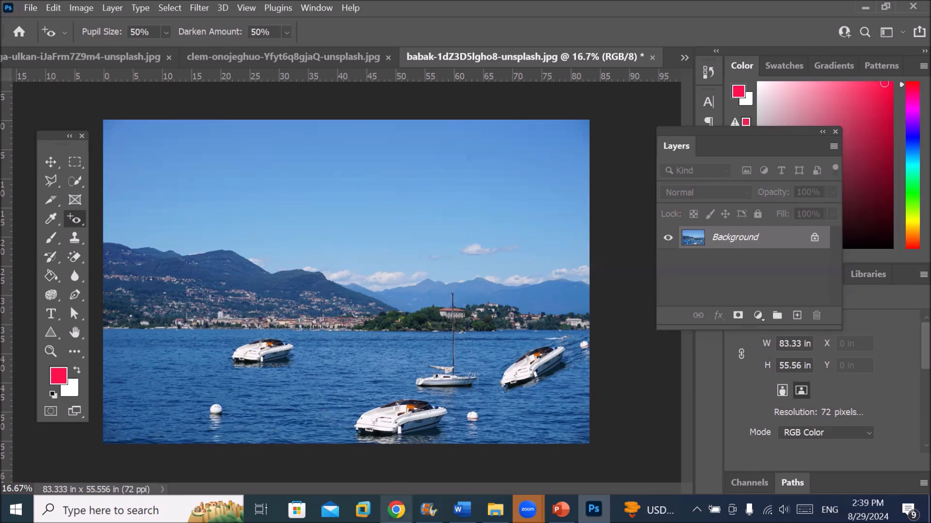
mouse_move(396, 509)
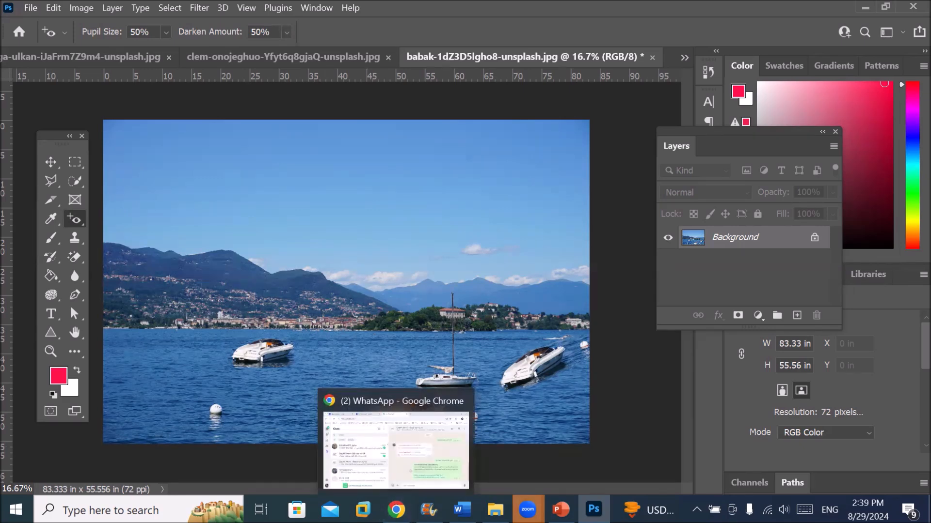
left_click(495, 510)
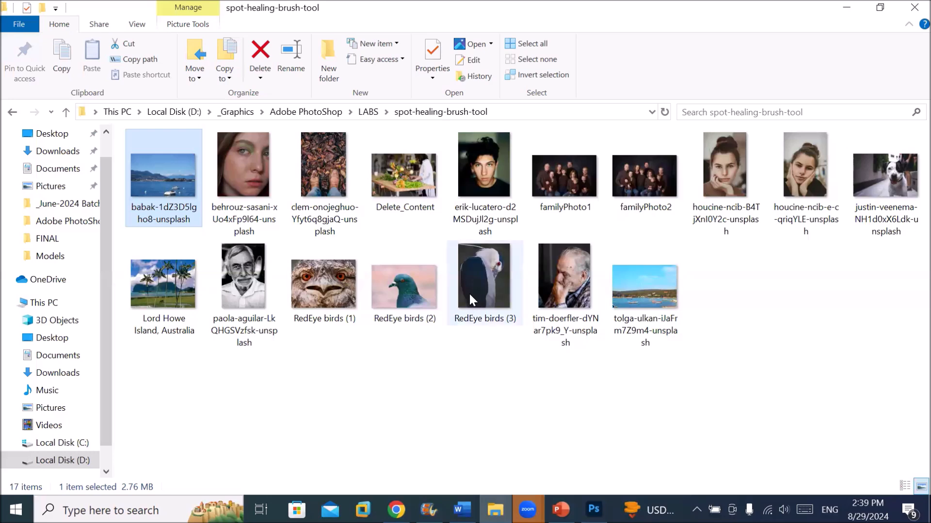
left_click_drag(399, 289, 286, 212)
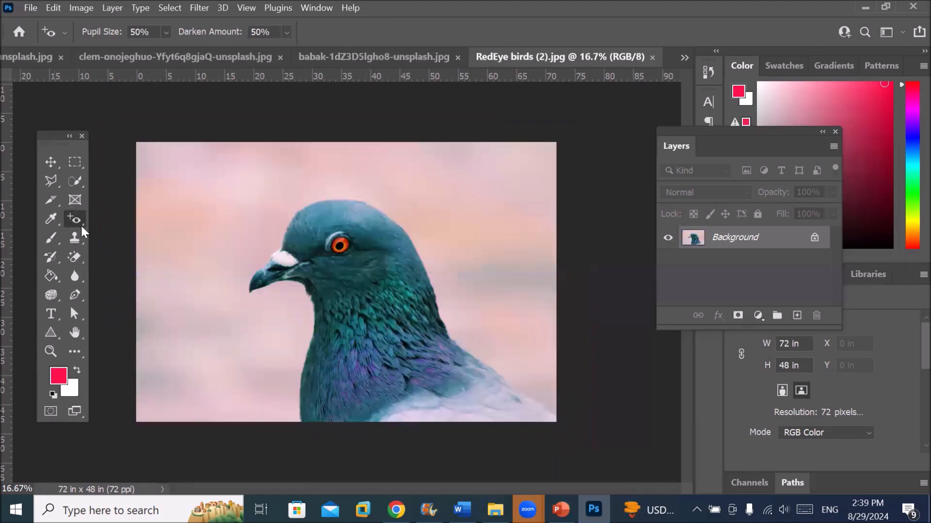
Step: Inspect the Red Eye Tool's Pupil Size and Darken Amount settings
right_click(78, 221)
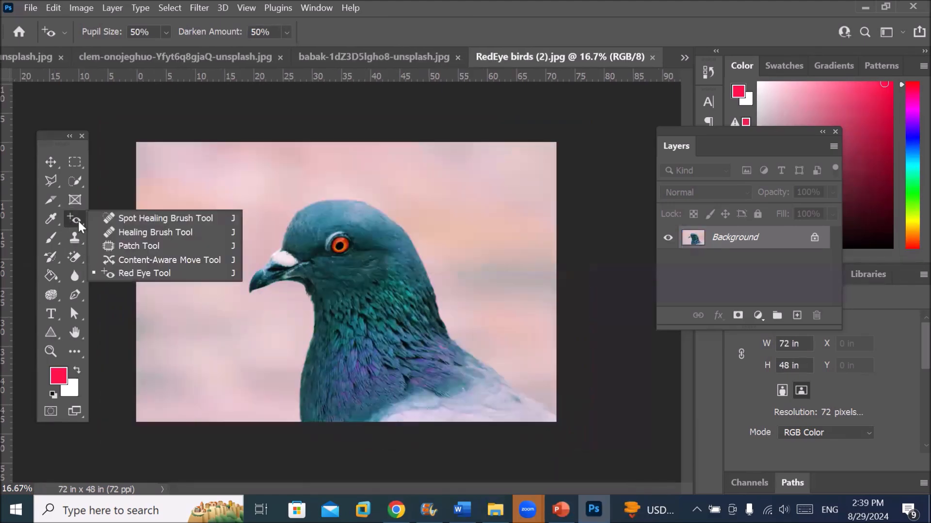
left_click(79, 221)
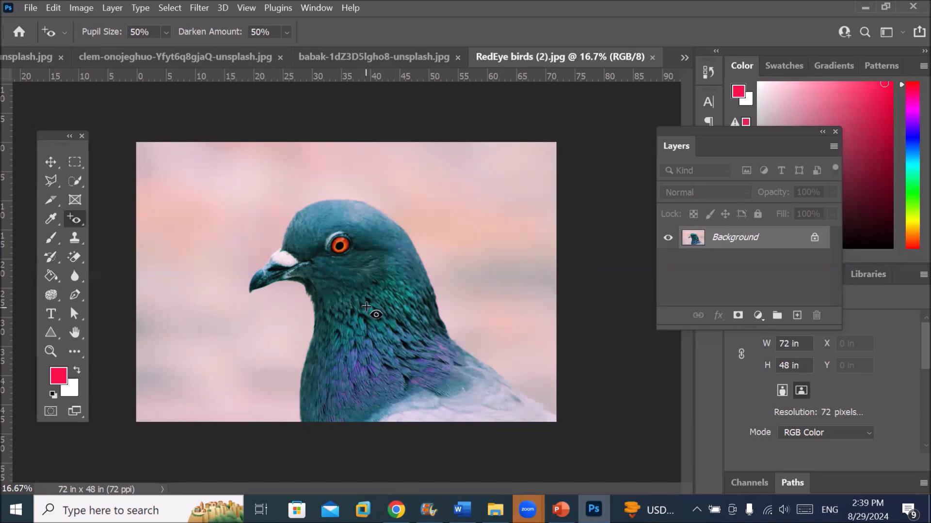
left_click(165, 32)
left_click(165, 32)
left_click(287, 32)
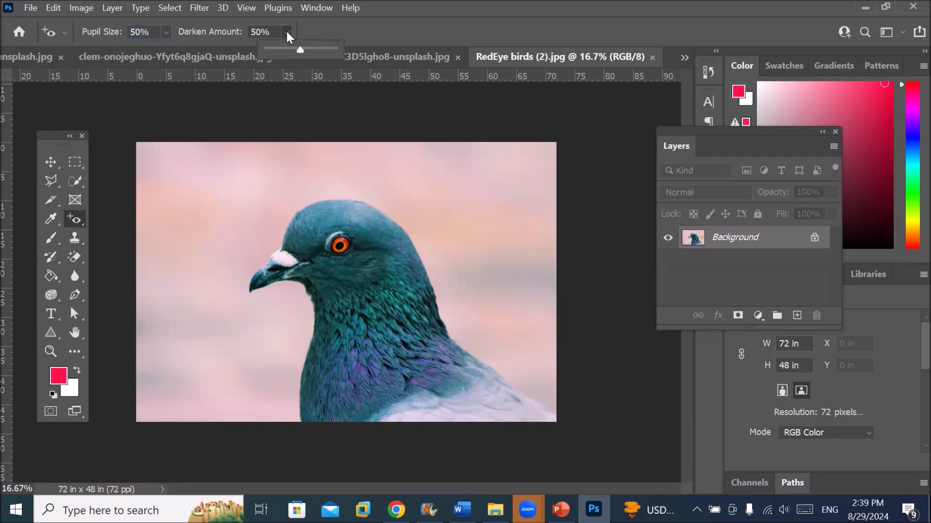
left_click(287, 32)
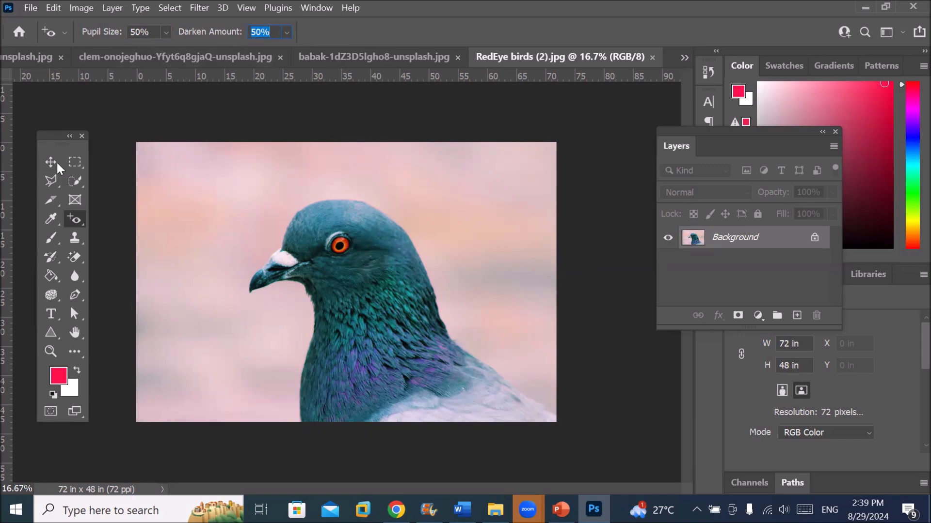
Step: Neutralize the orange-red iris of the pigeon's eye with the Red Eye Tool, treating several spots around the pupil
left_click(42, 159)
scroll(361, 248, "up", 4)
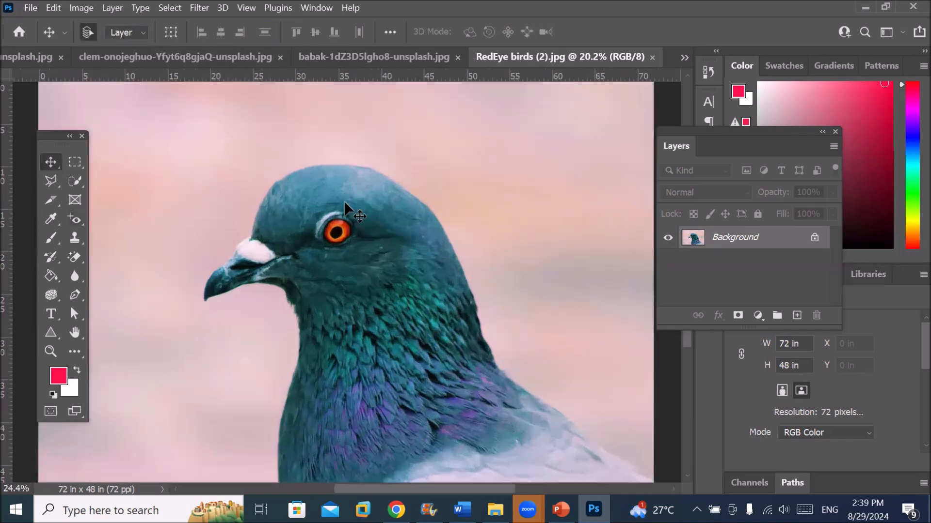
scroll(358, 228, "up", 8)
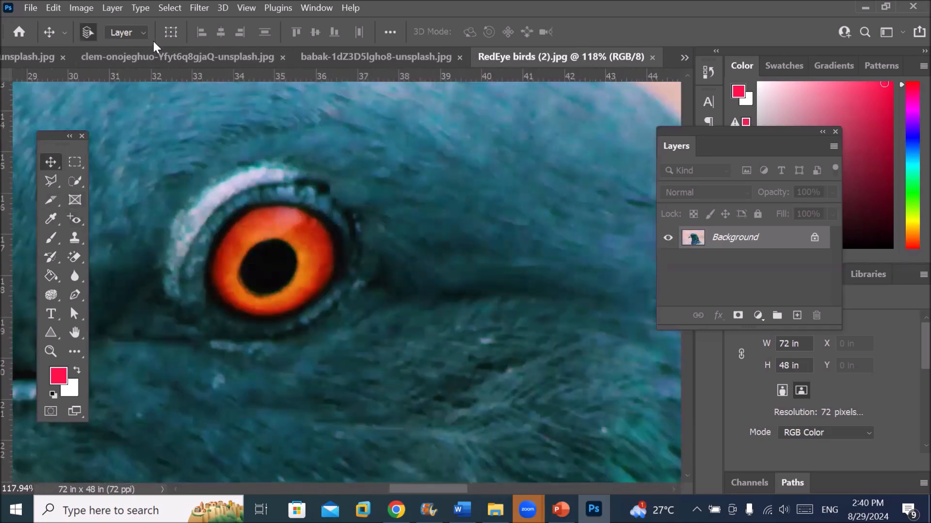
left_click(72, 216)
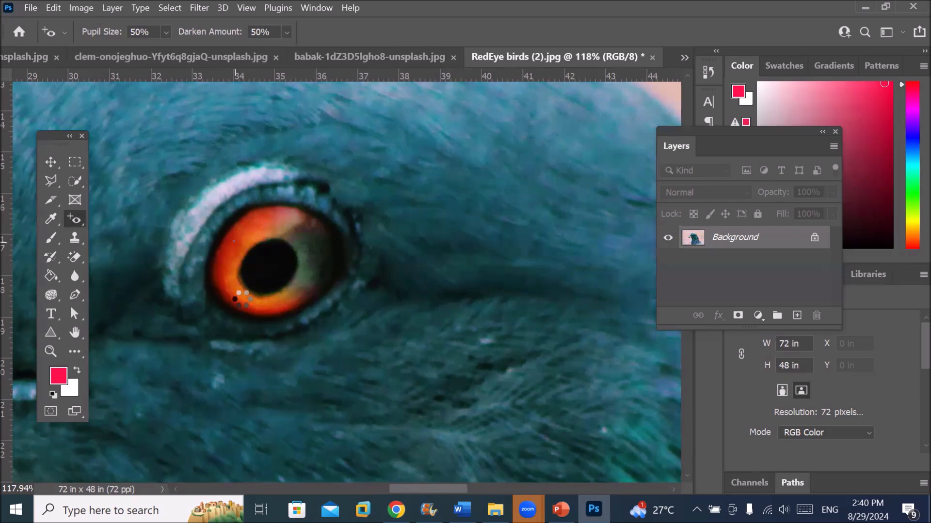
left_click(279, 303)
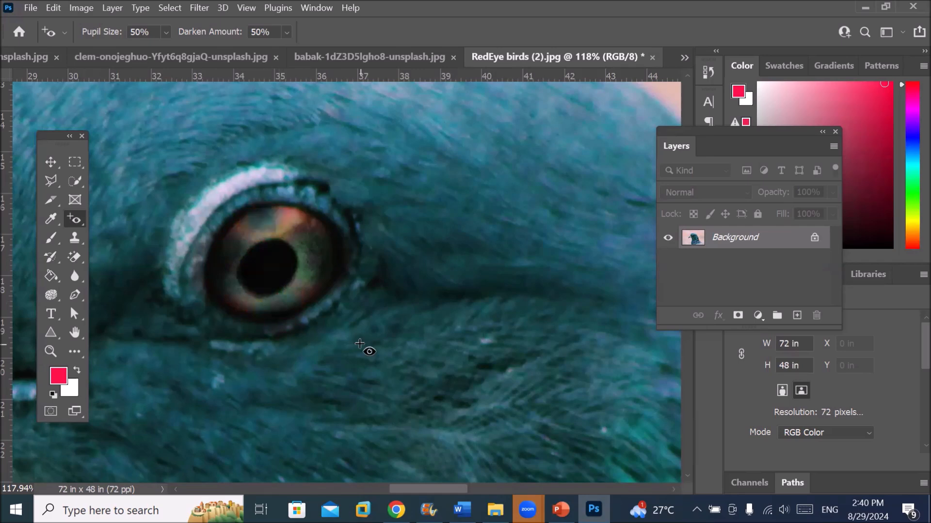
left_click(292, 215)
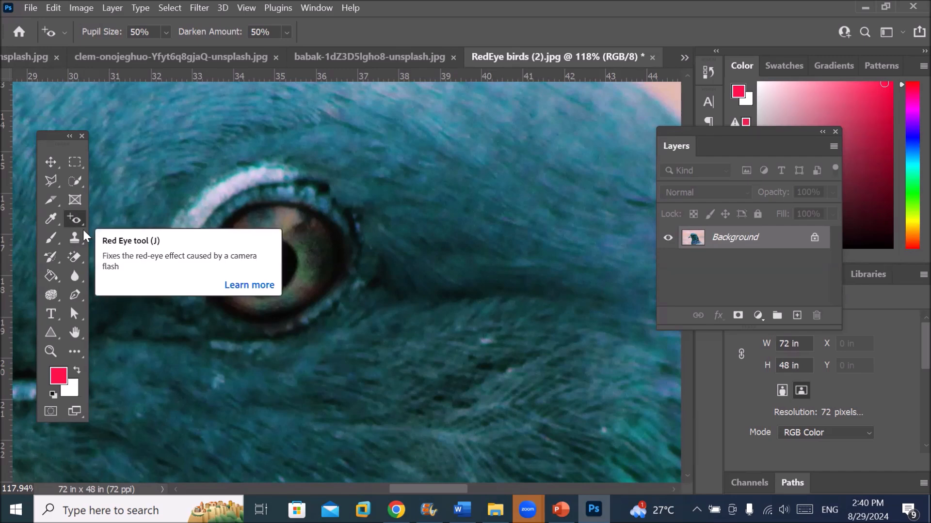
Step: Activate the Clone Stamp Tool and display the Clone Source panel
left_click(74, 238)
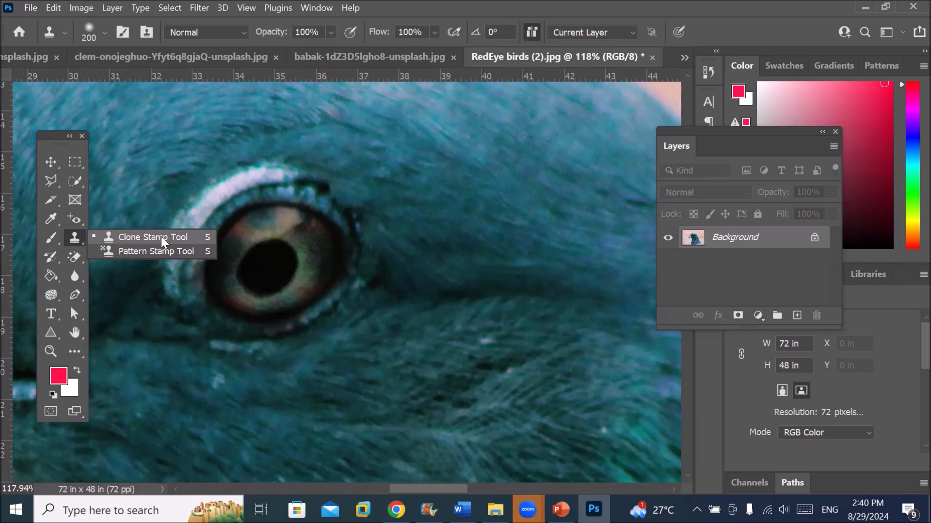
left_click(139, 238)
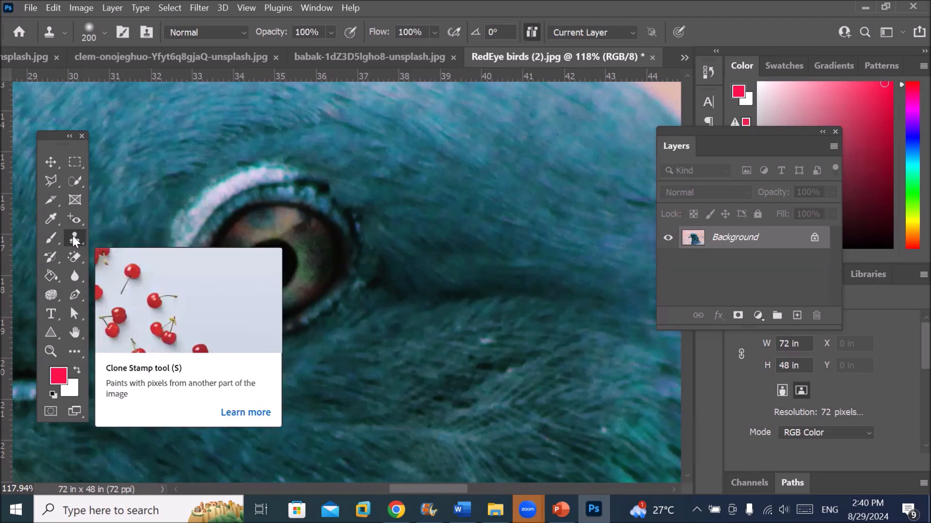
left_click(74, 220)
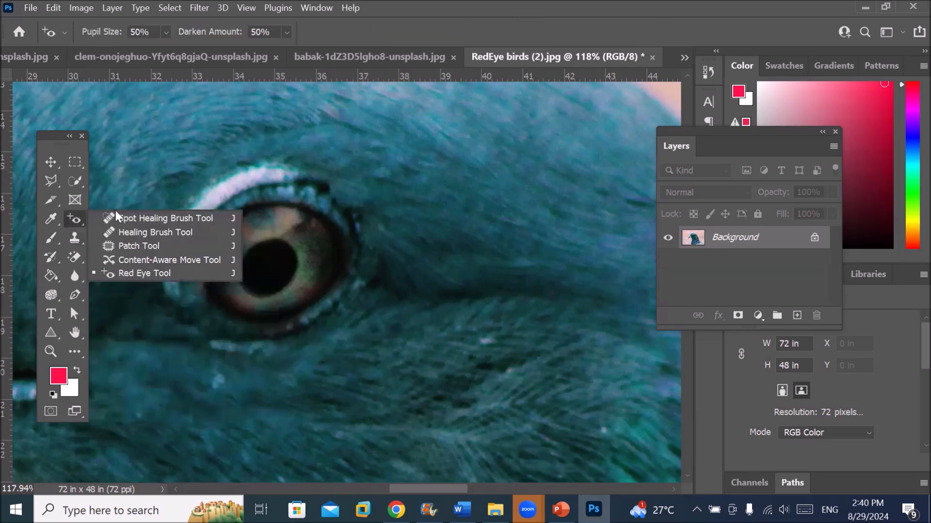
left_click(118, 215)
left_click(74, 238)
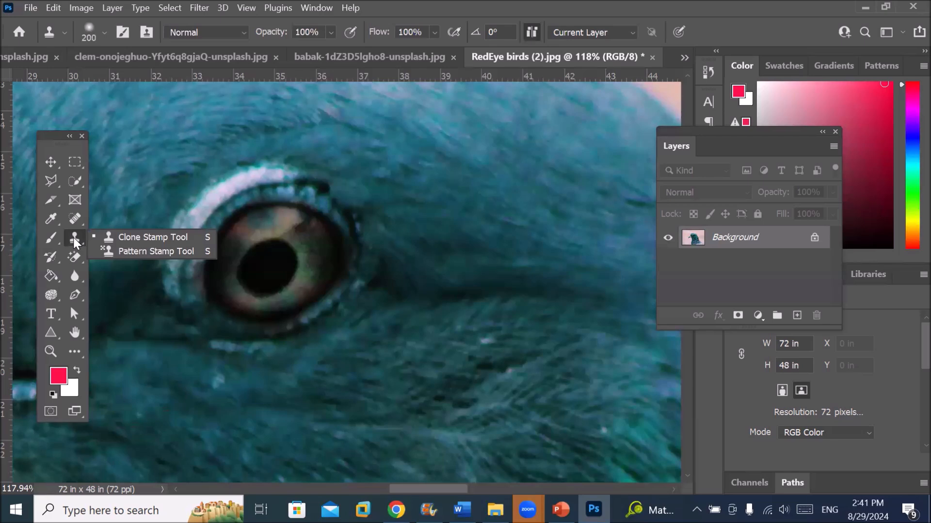
left_click(120, 238)
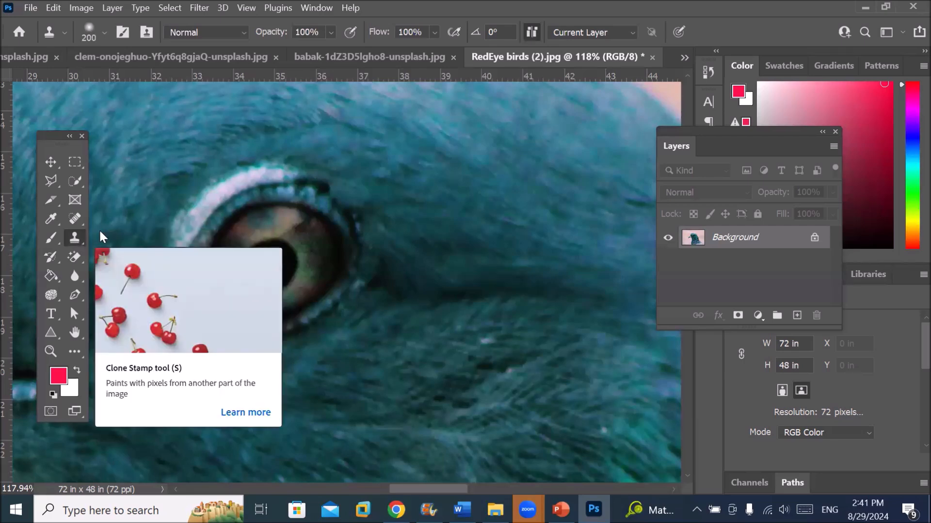
key("alt+w")
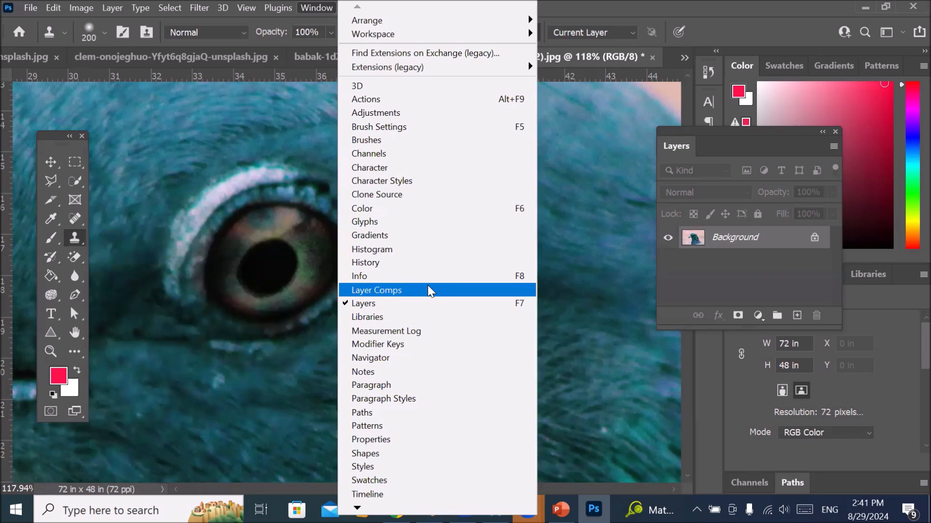
left_click(427, 200)
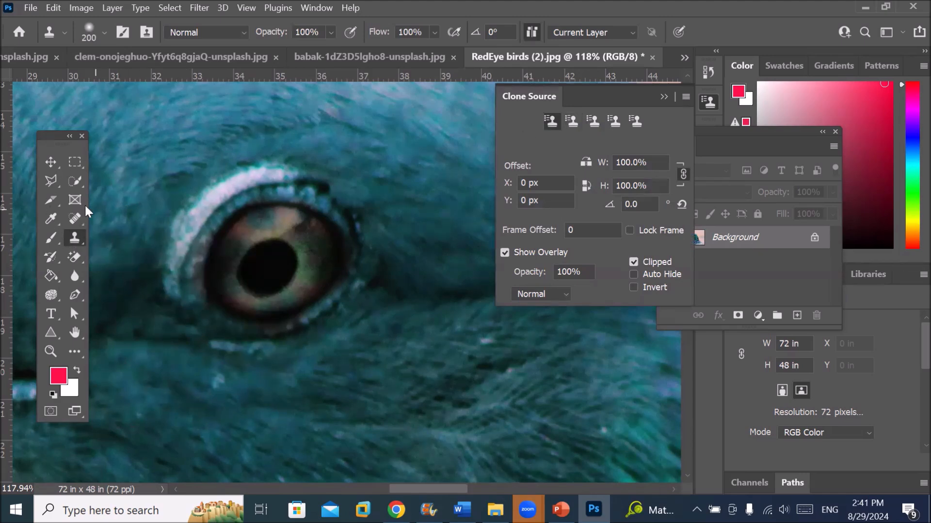
Step: Review the healing tool group, return to the Clone Stamp Tool and reopen the Clone Source panel
left_click(76, 221)
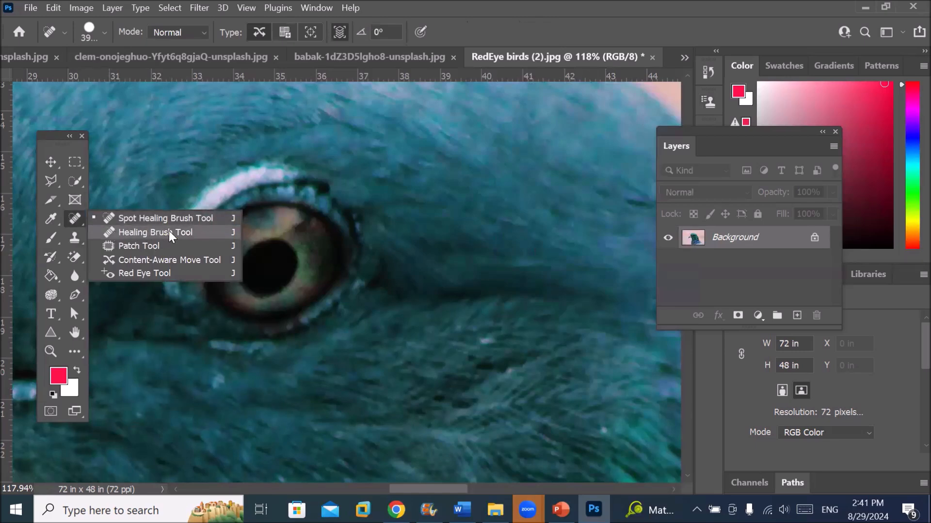
left_click(76, 242)
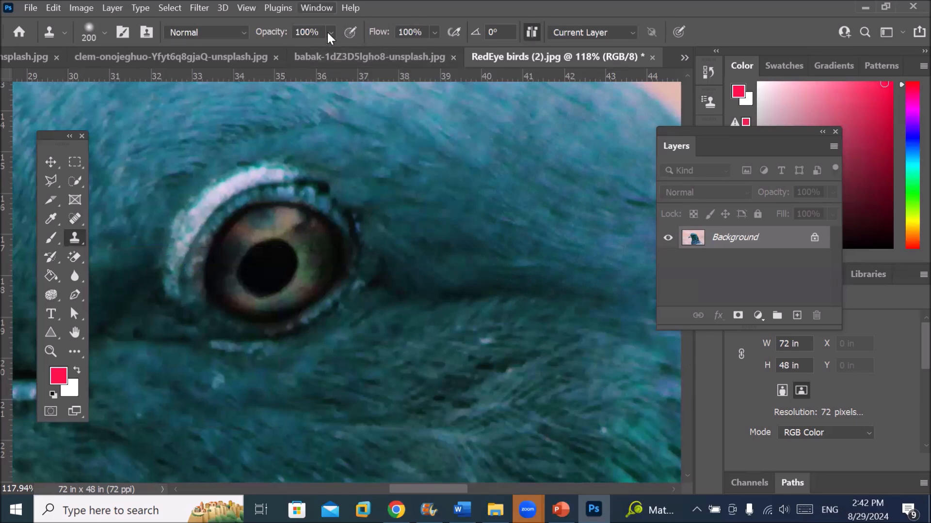
key("alt+w")
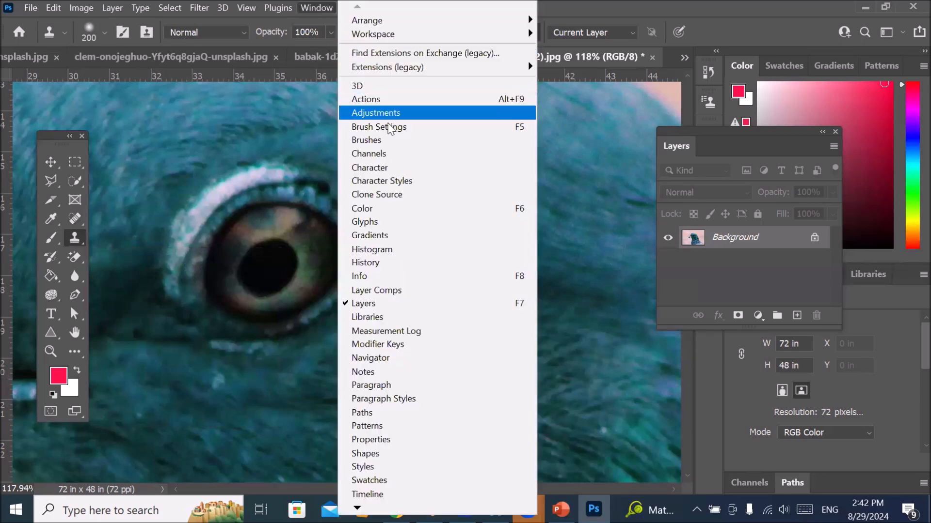
left_click(419, 195)
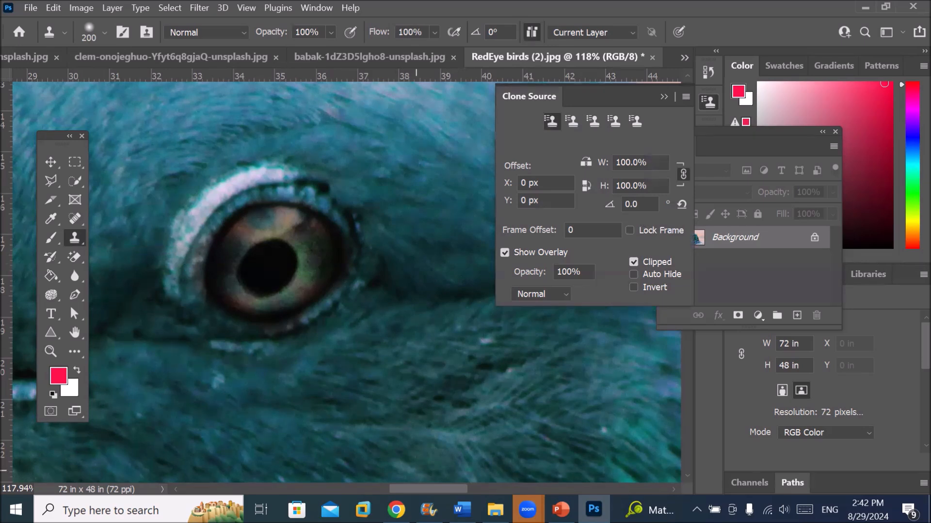
Step: Look through the practice photos of the spot-healing-brush-tool folder in File Explorer and return to Photoshop
mouse_move(495, 510)
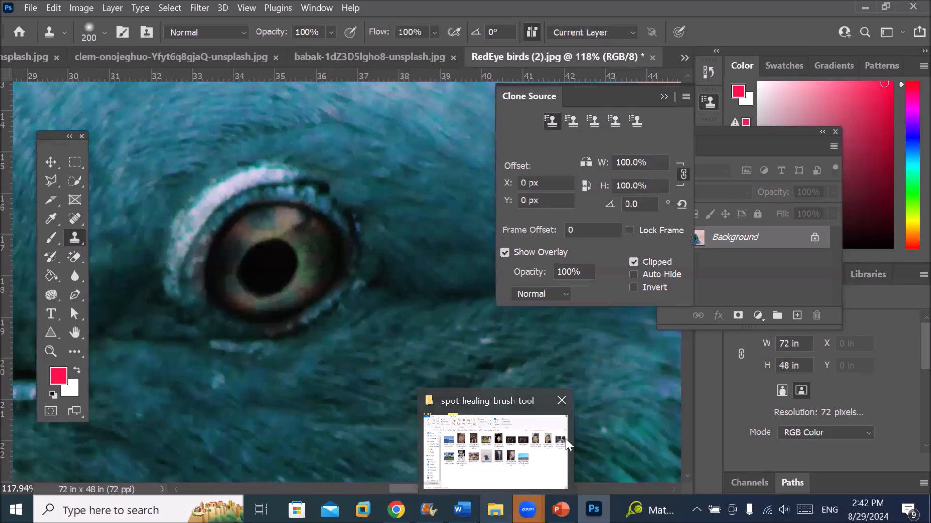
left_click(553, 446)
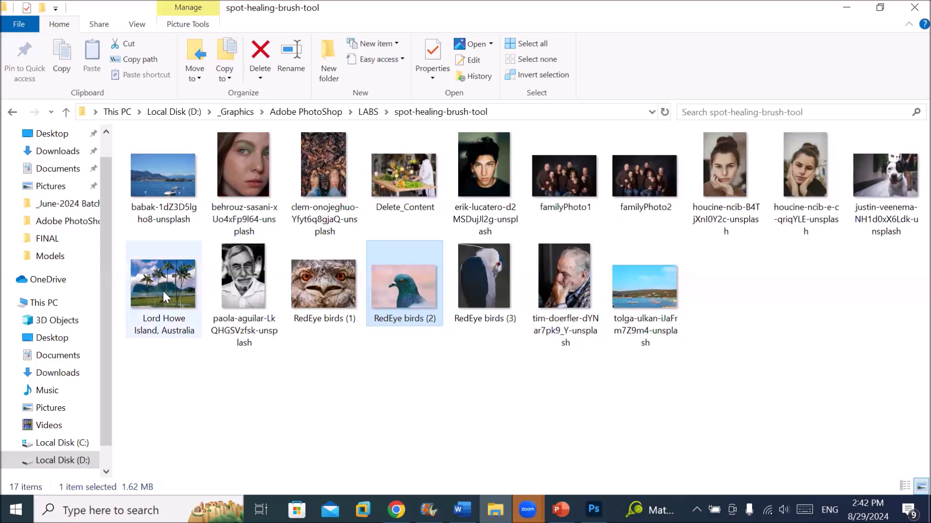
left_click(157, 188)
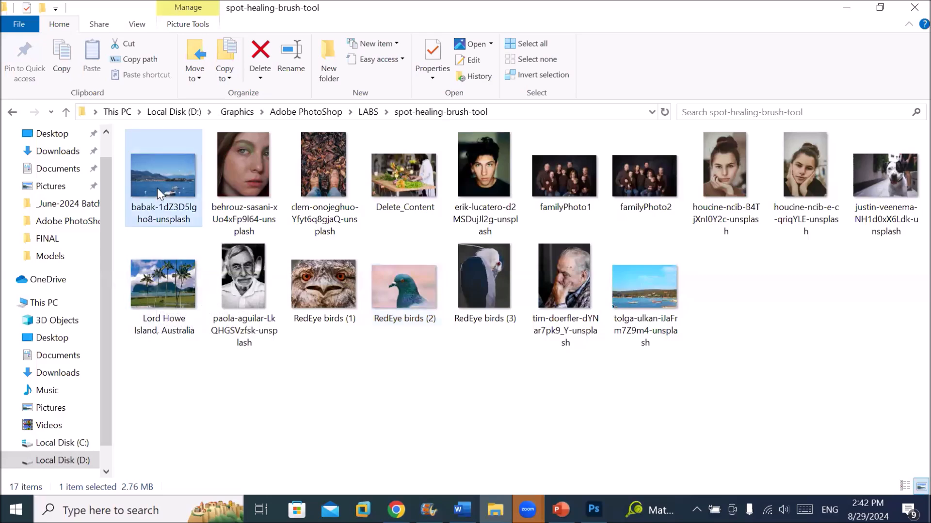
left_click(594, 509)
Step: Close the four open photos (pigeon, boats on the lake, fallen leaves, wind turbines) without saving their changes
left_click(652, 57)
left_click(507, 210)
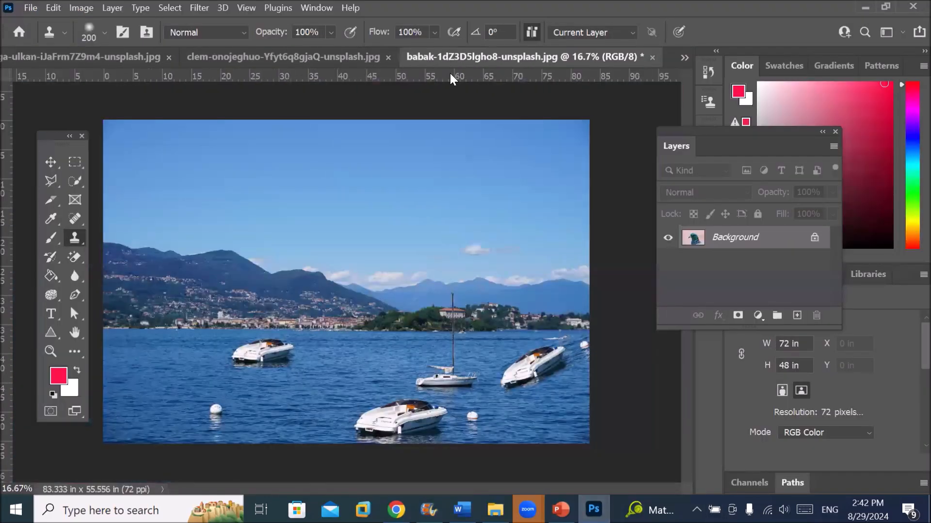
left_click(653, 57)
left_click(508, 210)
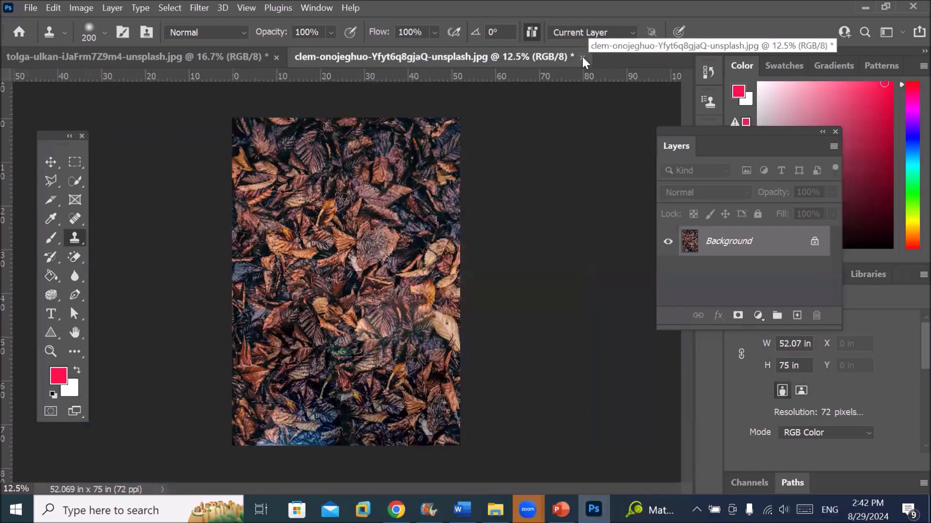
left_click(583, 57)
left_click(519, 214)
left_click(276, 57)
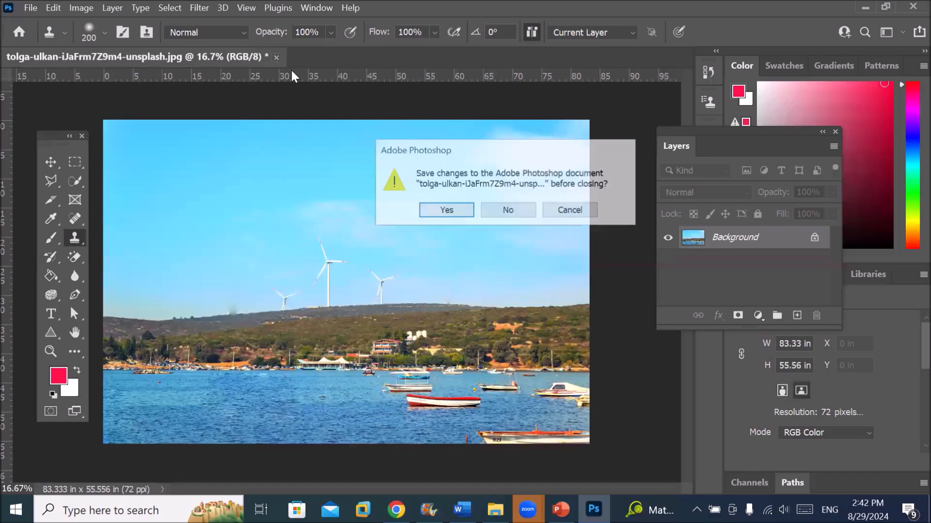
left_click(499, 211)
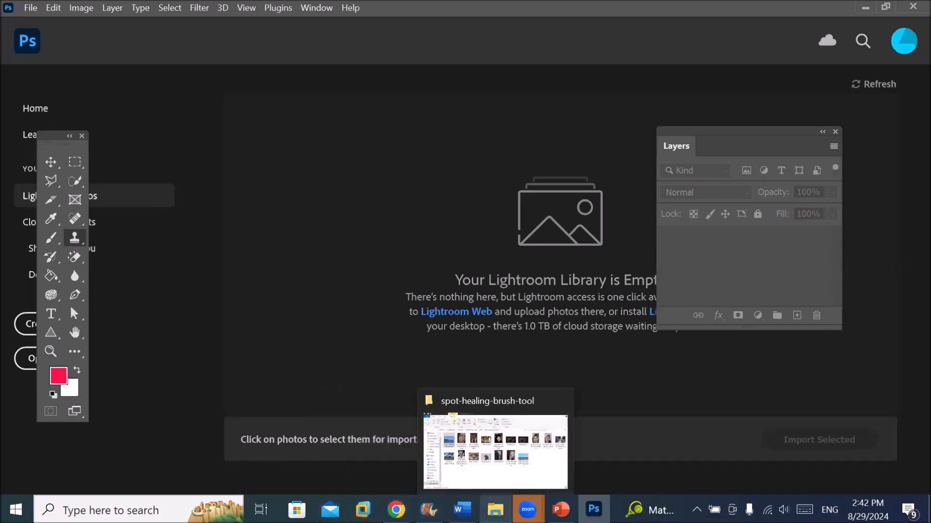
Step: Switch to File Explorer and open the Bride folder inside _Graphics > Images
left_click(495, 510)
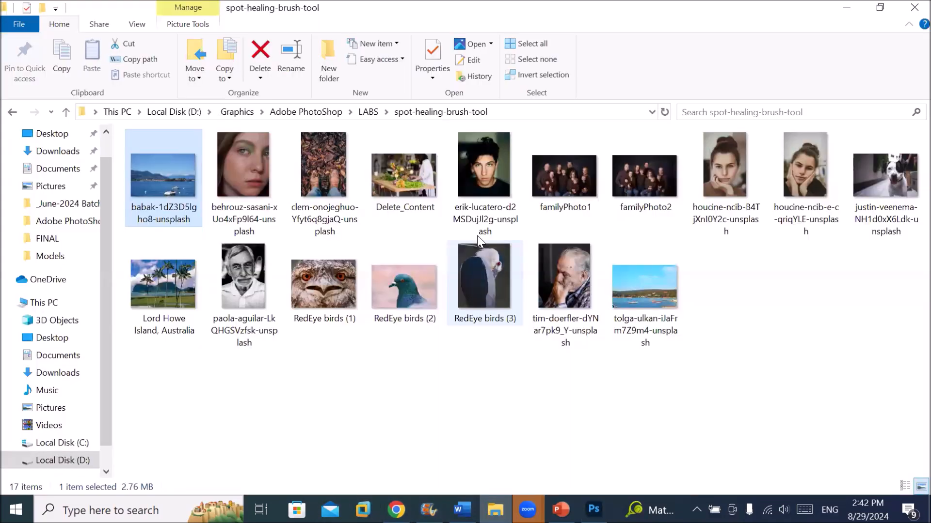
left_click(368, 112)
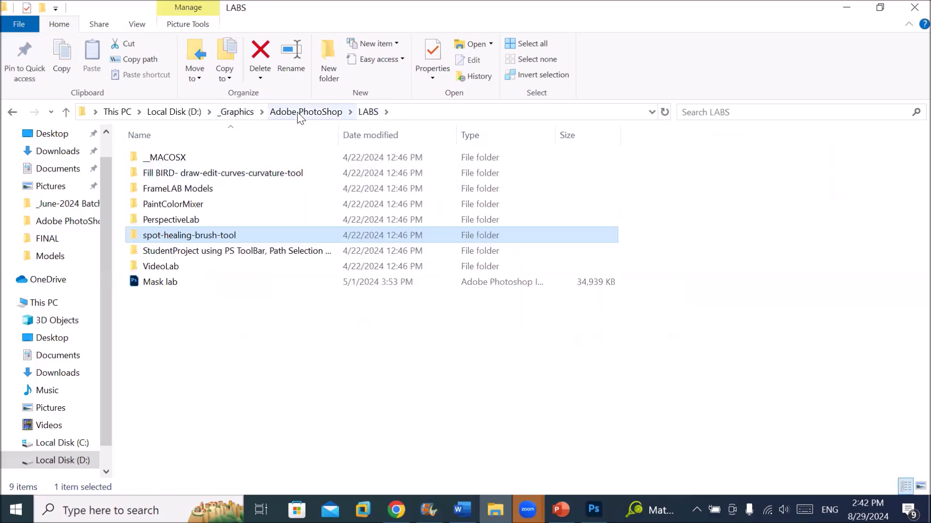
left_click(234, 113)
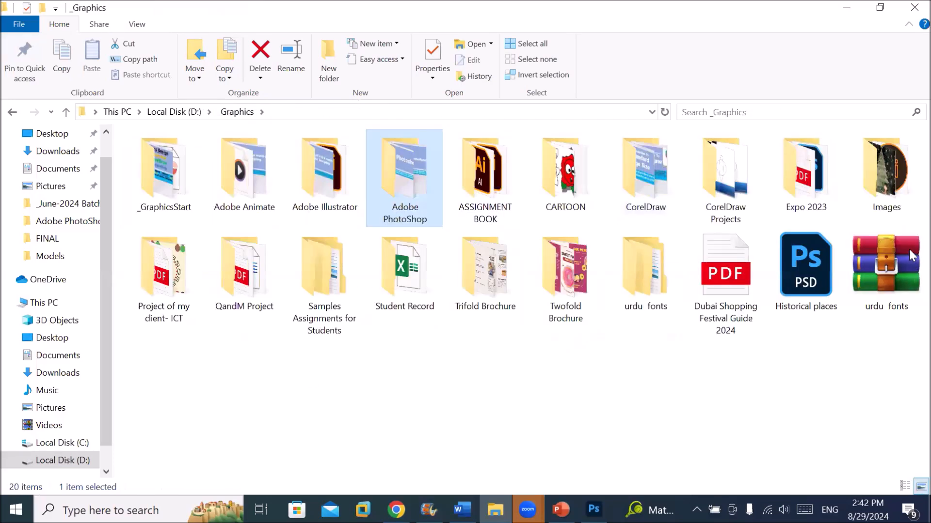
double_click(889, 180)
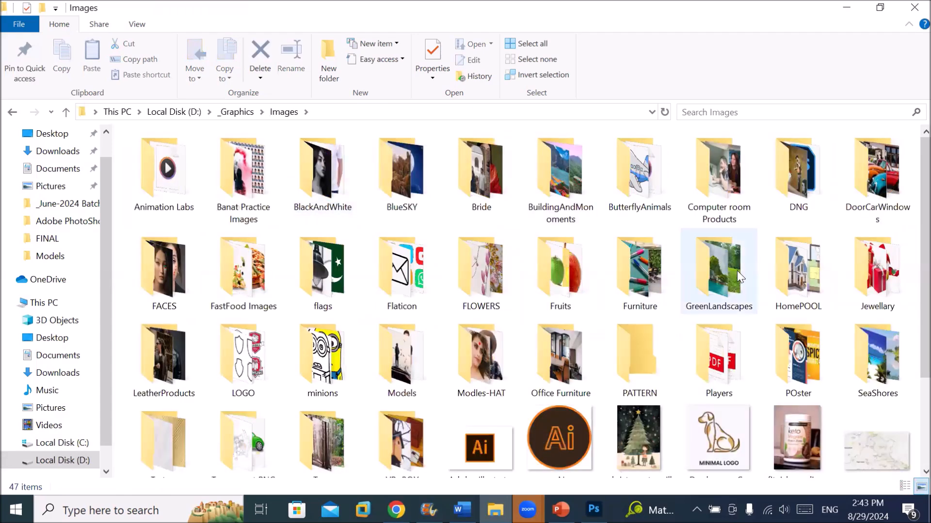
double_click(481, 173)
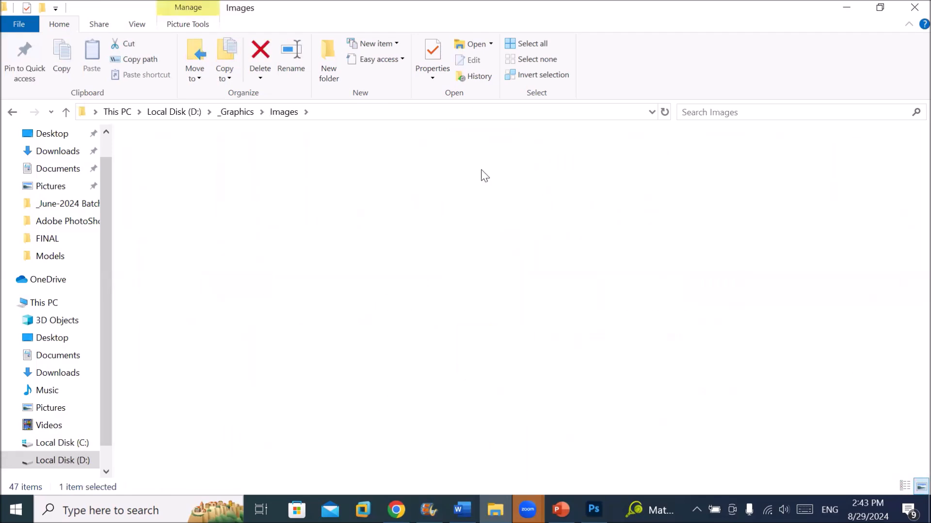
Step: Open the first, second, fourth and fifth bride photos together in Photoshop and look through them
left_click(180, 153)
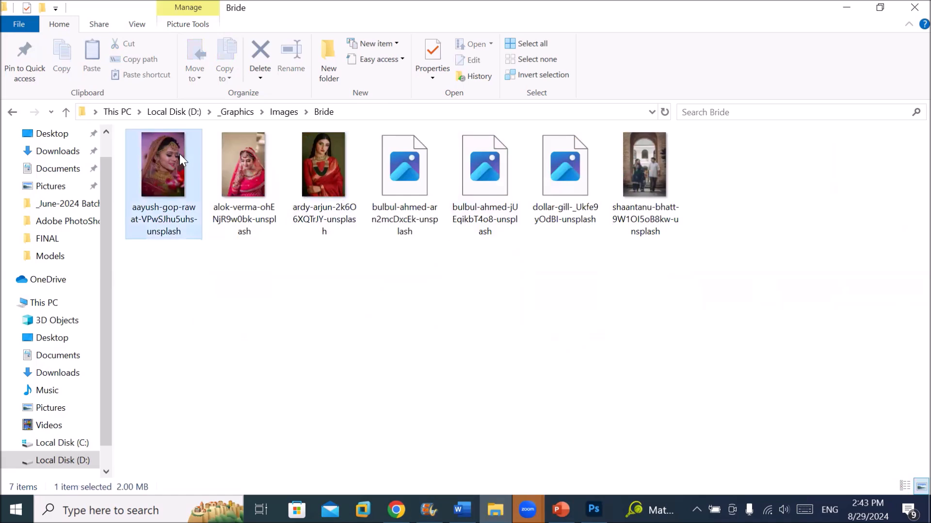
left_click(254, 166, "ctrl")
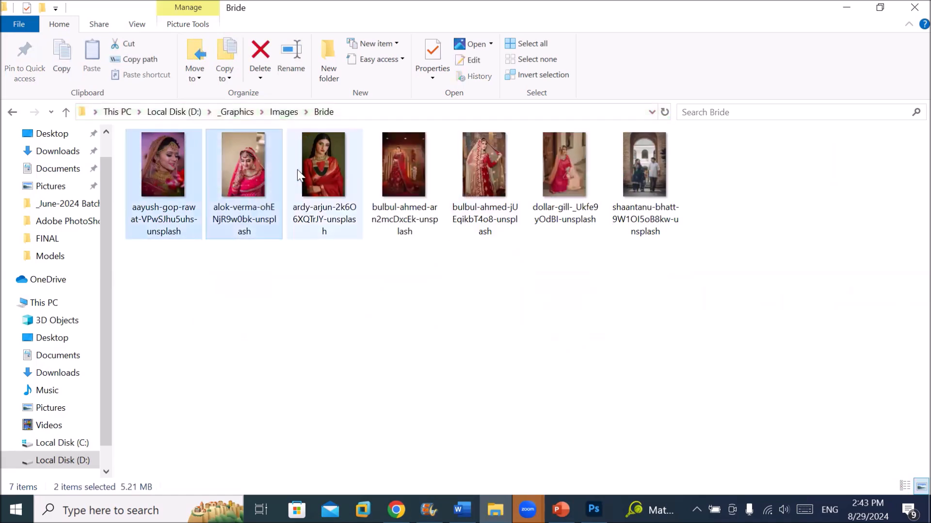
left_click(400, 170, "ctrl")
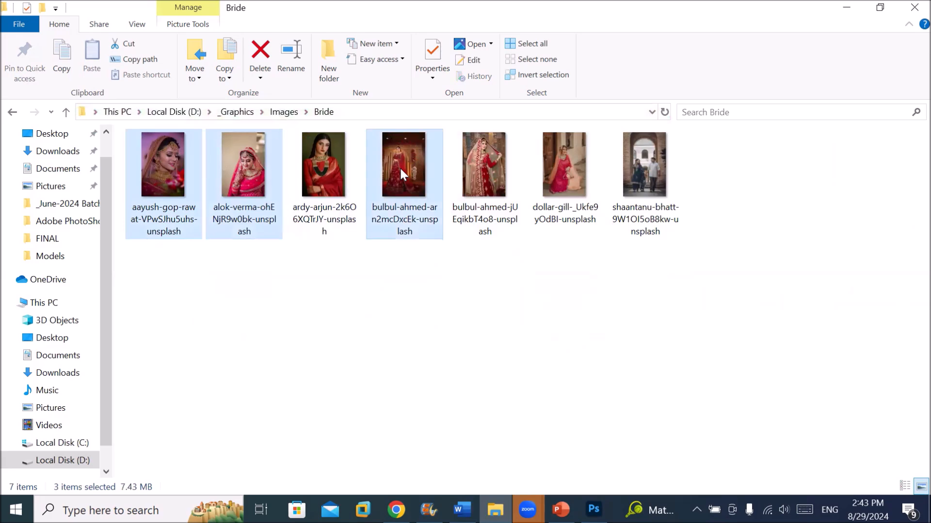
left_click(499, 171, "ctrl")
left_click_drag(497, 167, 404, 50)
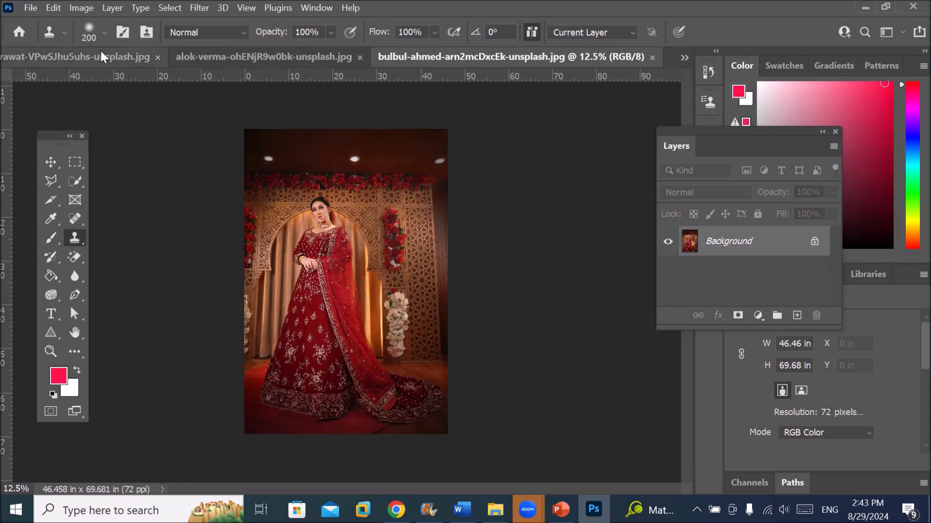
left_click(173, 58)
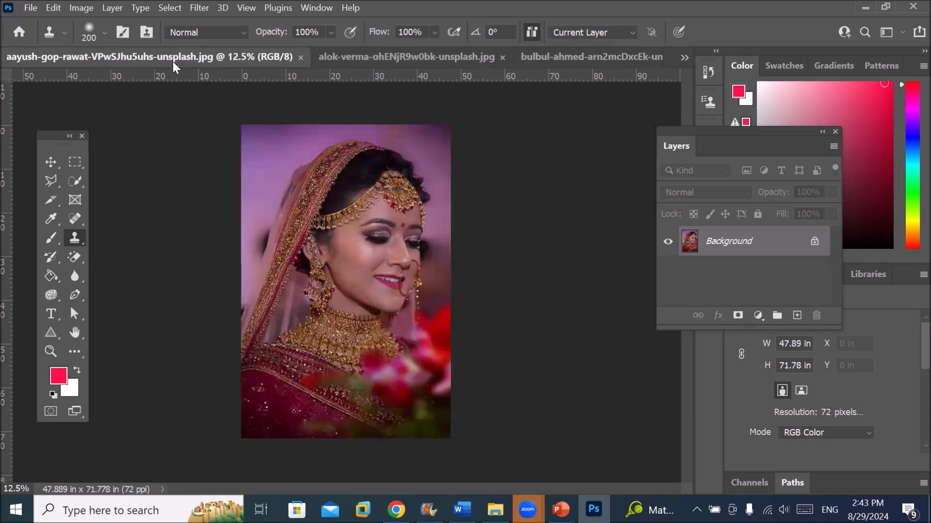
left_click(336, 58)
left_click(555, 57)
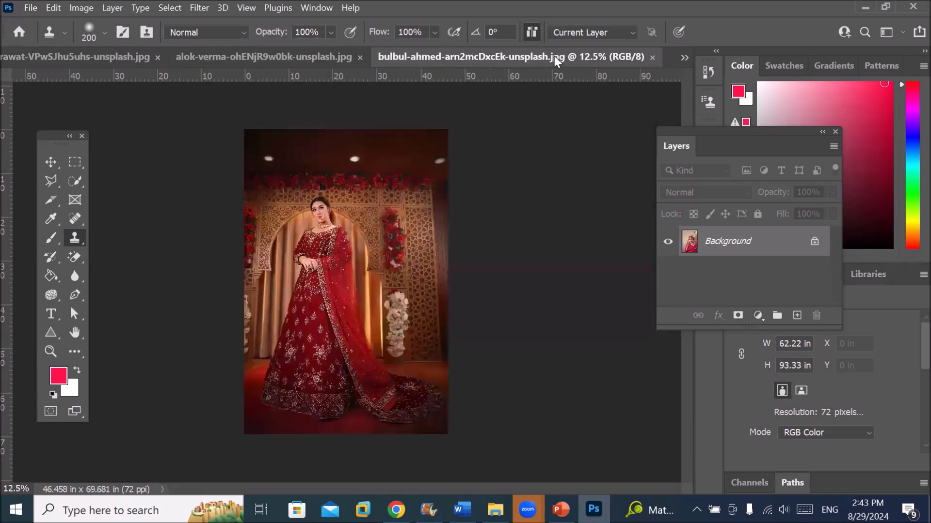
Step: Create a new blank Letter document, 8.5 x 11 in at 300 ppi
left_click(30, 8)
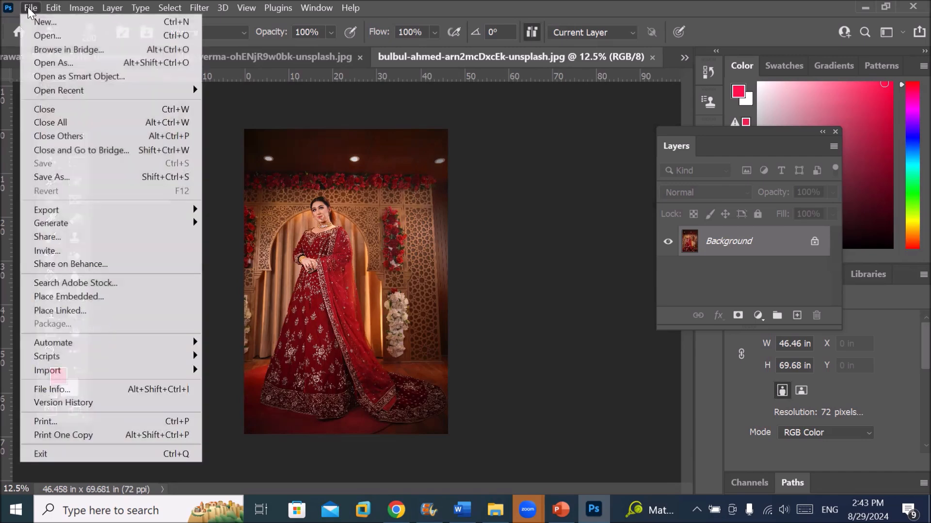
left_click(46, 22)
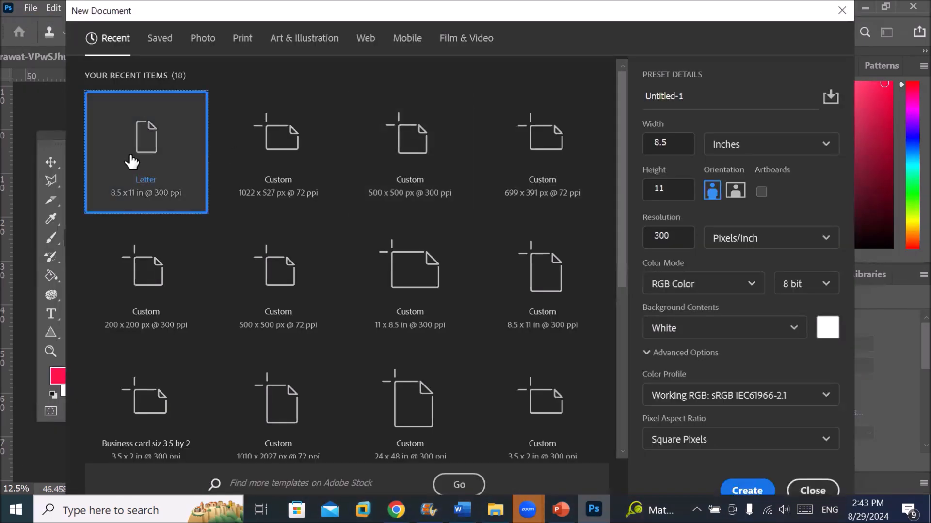
double_click(127, 155)
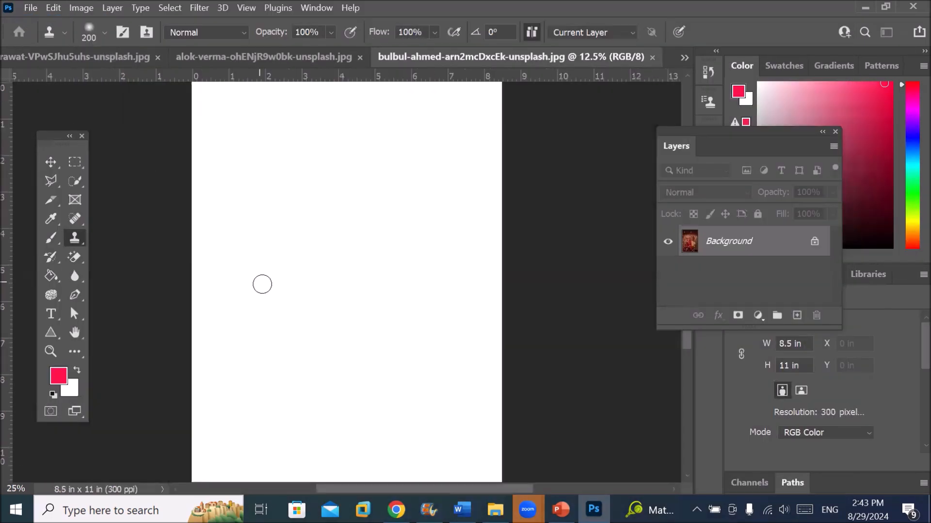
Step: Return to the bride portrait with the purple background, show the Clone Source panel and enlarge the Clone Stamp brush to encircle her head
left_click(44, 54)
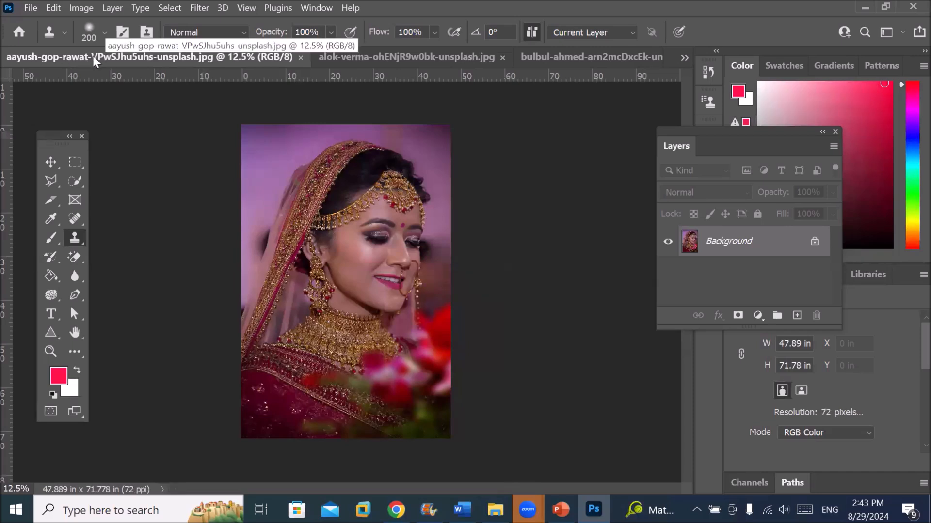
left_click(708, 102)
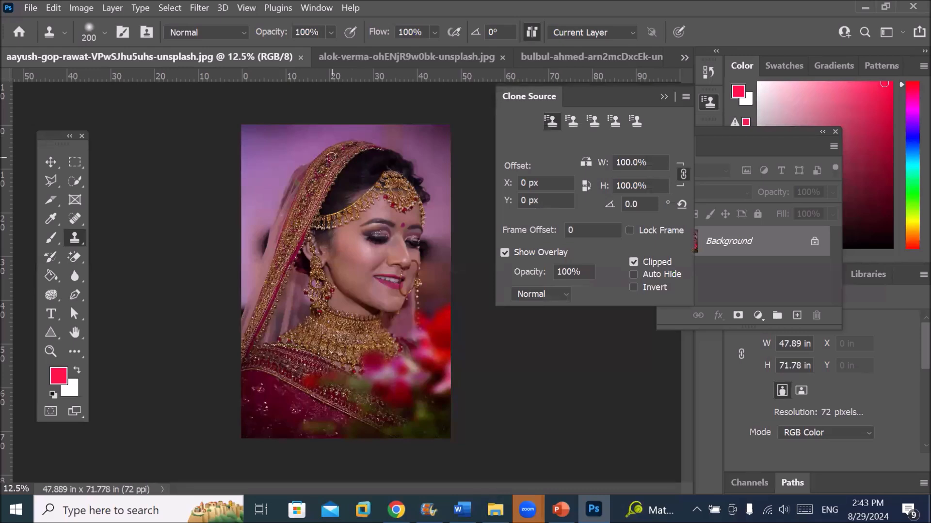
key("bracketright")
key("bracketright")
key("bracketright")
key("bracketright")
key("bracketright")
key("bracketright")
key("bracketright")
key("bracketright")
key("bracketright")
key("bracketright")
key("bracketright")
key("bracketright")
key("bracketright")
key("bracketright")
key("bracketright")
key("bracketright")
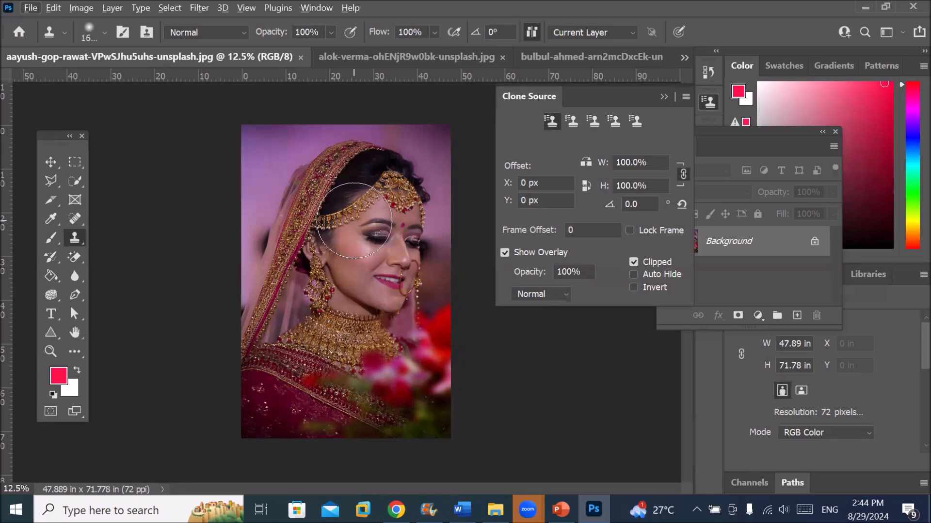
key("bracketright")
key("bracketright")
key("bracketright")
key("bracketright")
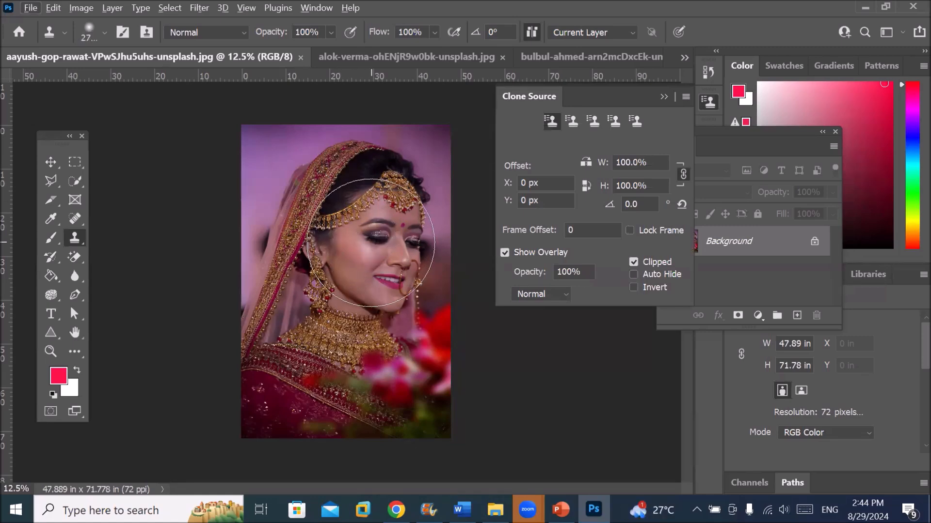
key("bracketright")
key("bracketright")
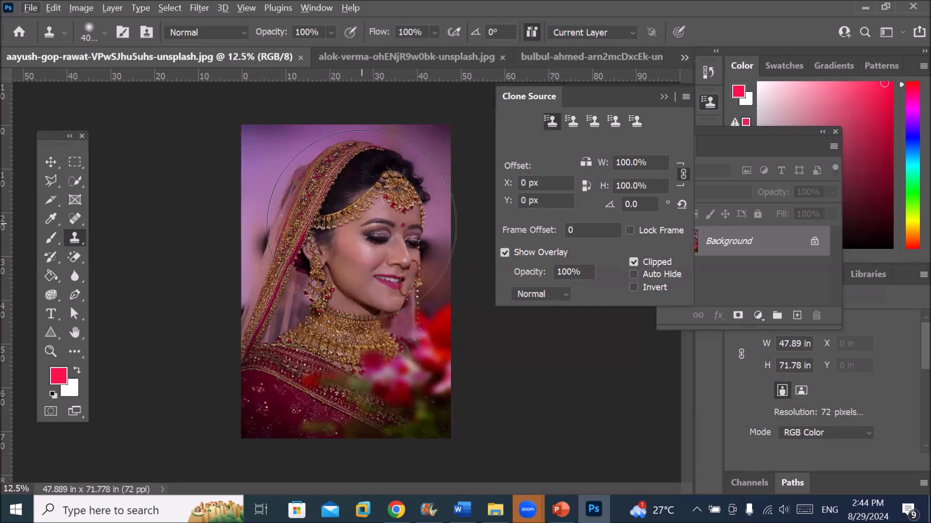
key("bracketright")
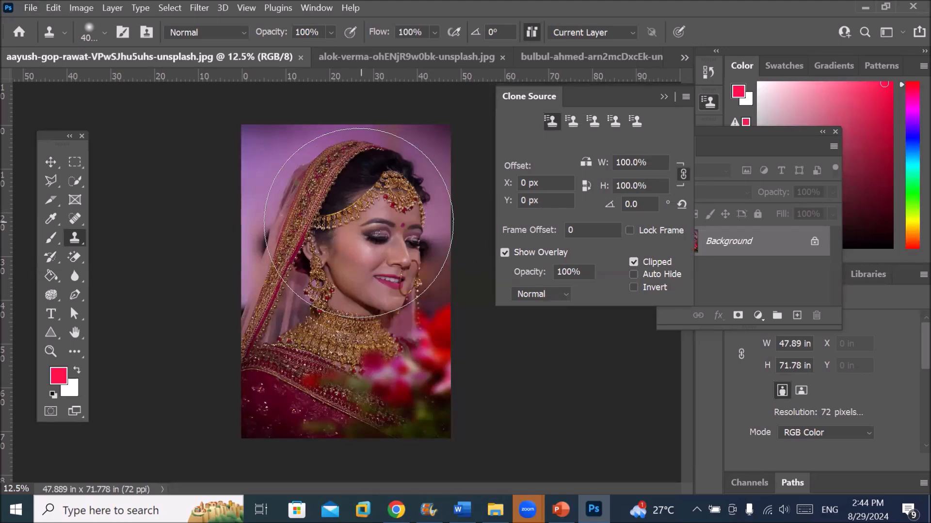
Step: Sample the bride's face as the first clone source and check the entry in the Clone Source panel
left_click(358, 229, "alt")
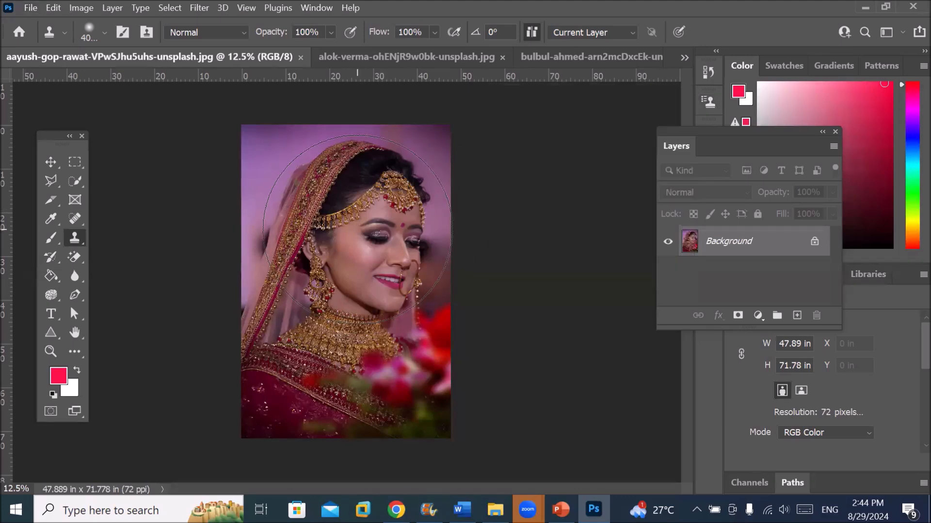
left_click(708, 100)
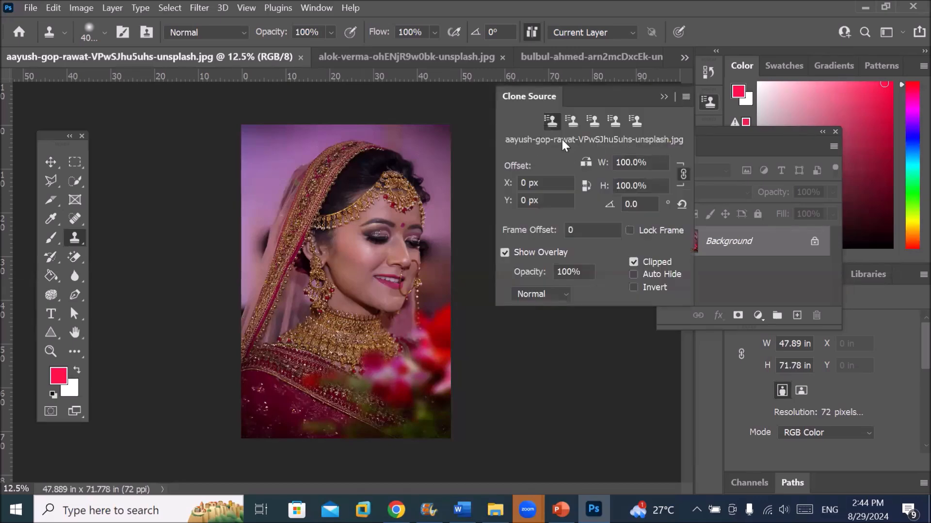
Step: Sample the bride's face in the beige-background portrait as the second clone source and check the first two stored sources
left_click(402, 57)
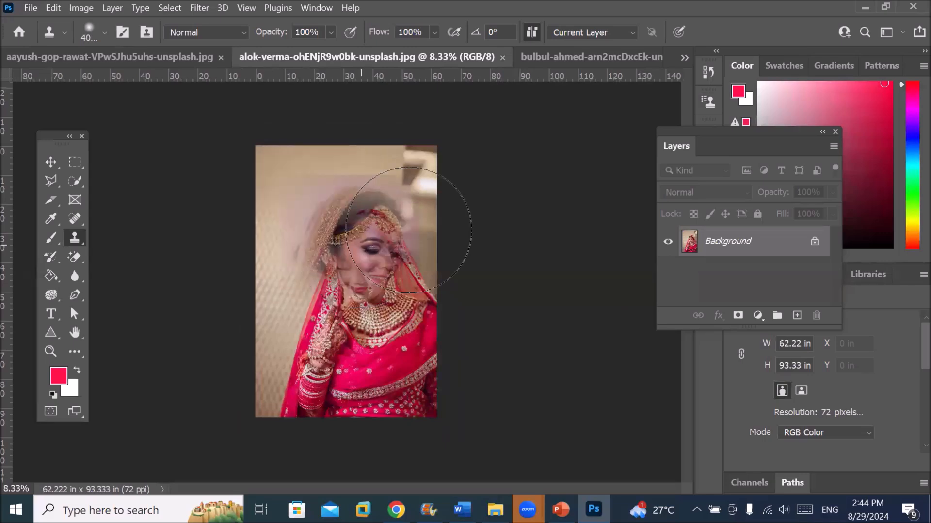
left_click(709, 101)
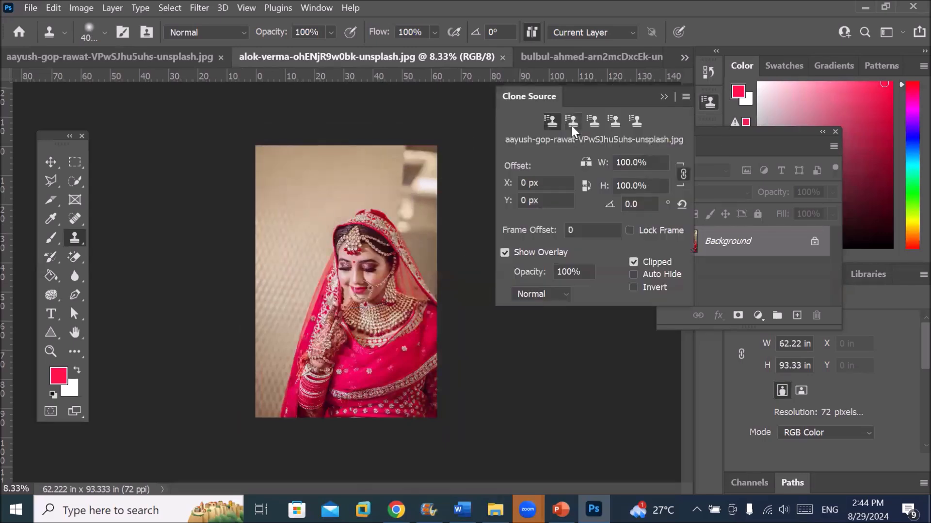
left_click(572, 122)
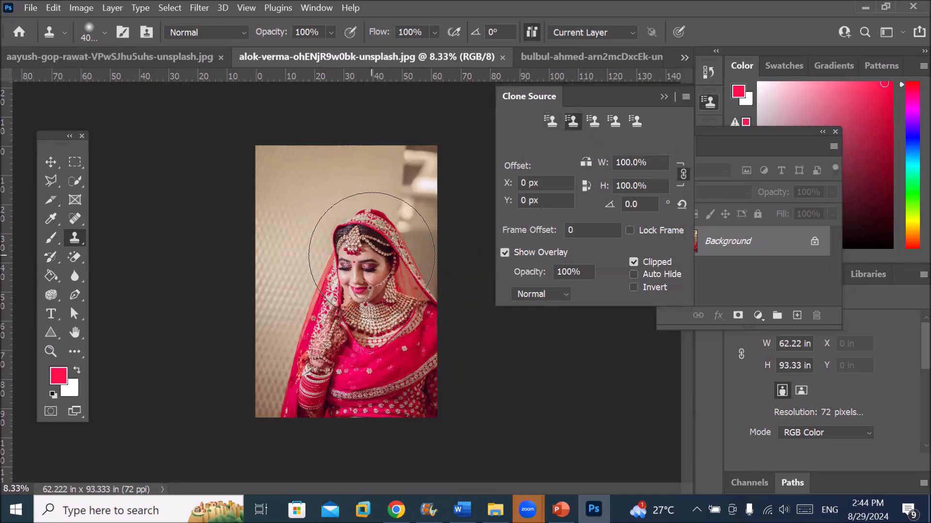
left_click(371, 256, "alt")
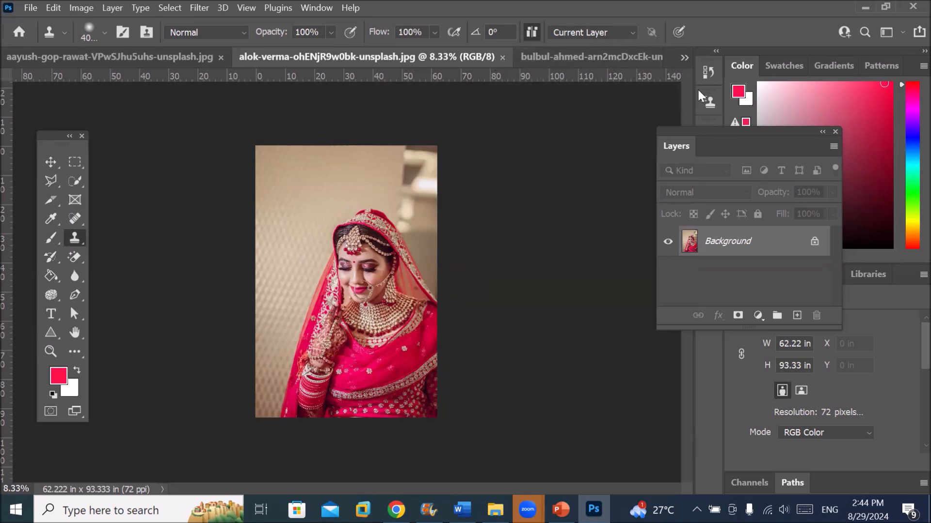
left_click(708, 101)
left_click(551, 121)
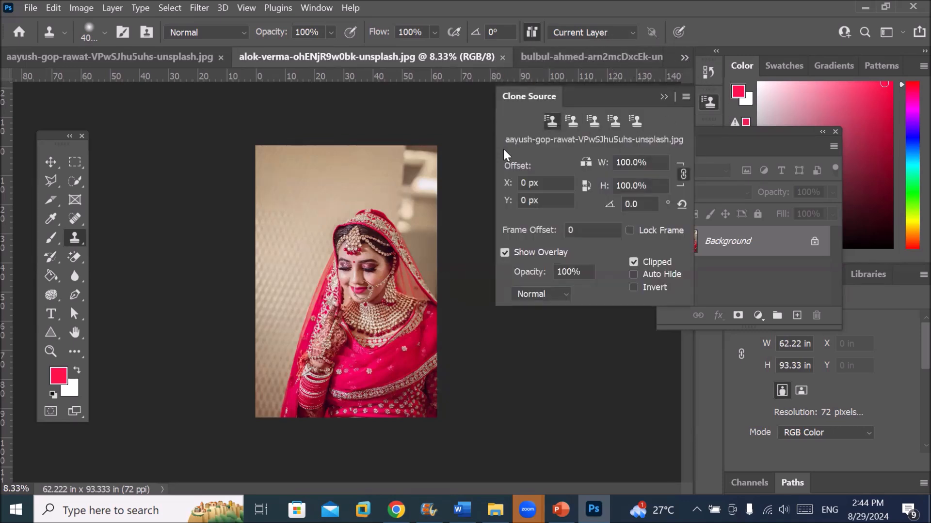
left_click(570, 120)
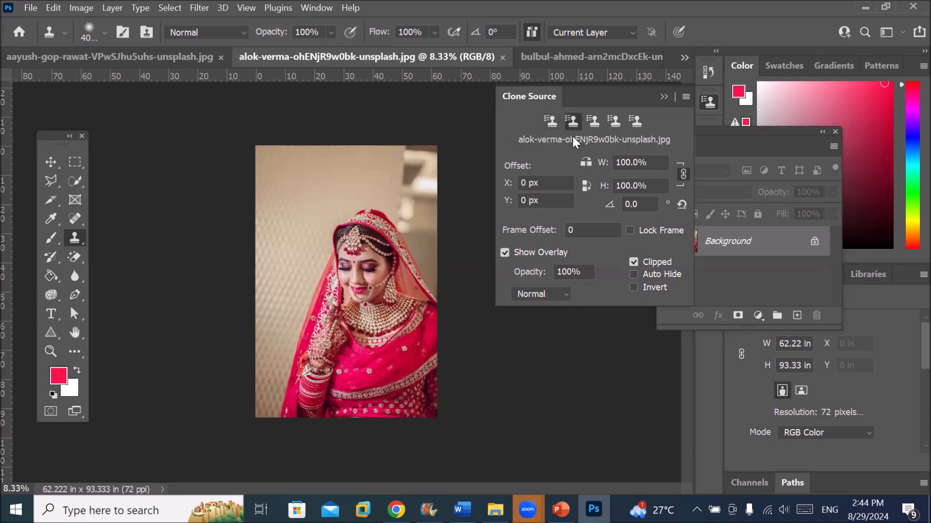
Step: Shrink the Clone Stamp brush to surround the upper body in the full-length bride photo and sample her as the third clone source
left_click(594, 121)
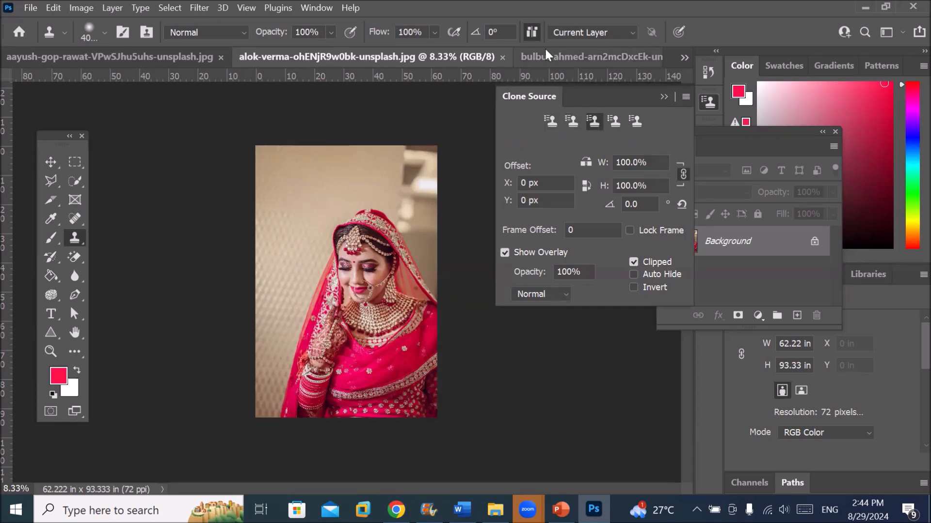
left_click(546, 53)
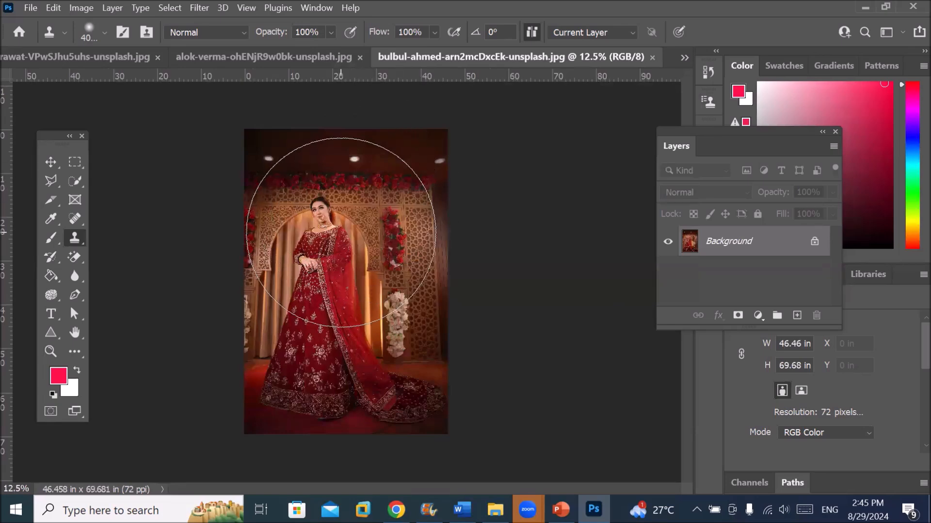
key("bracketleft")
key("bracketleft")
key("bracketleft")
key("bracketleft")
key("bracketleft")
key("bracketleft")
key("bracketleft")
key("bracketleft")
key("bracketleft")
key("bracketleft")
key("bracketleft")
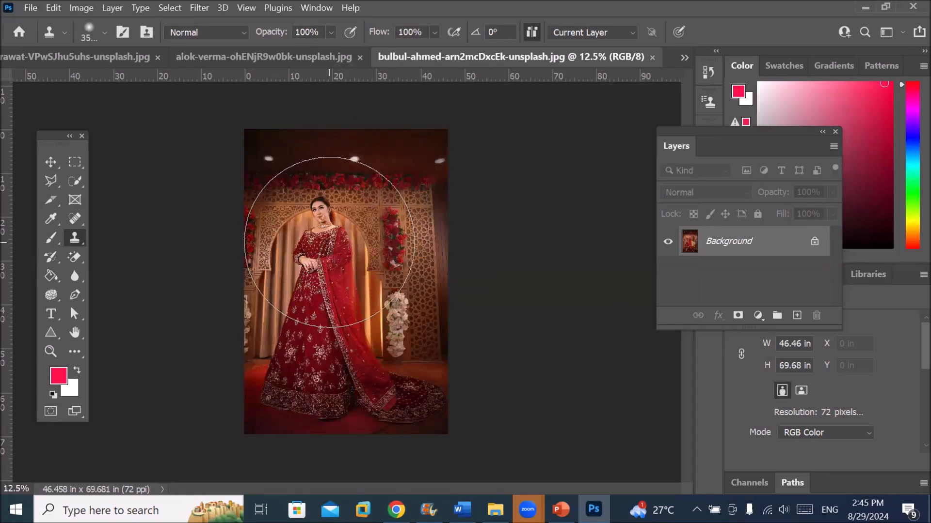
key("bracketleft")
key("bracketleft")
key("bracketleft")
key("bracketleft")
key("bracketleft")
key("bracketleft")
key("bracketleft")
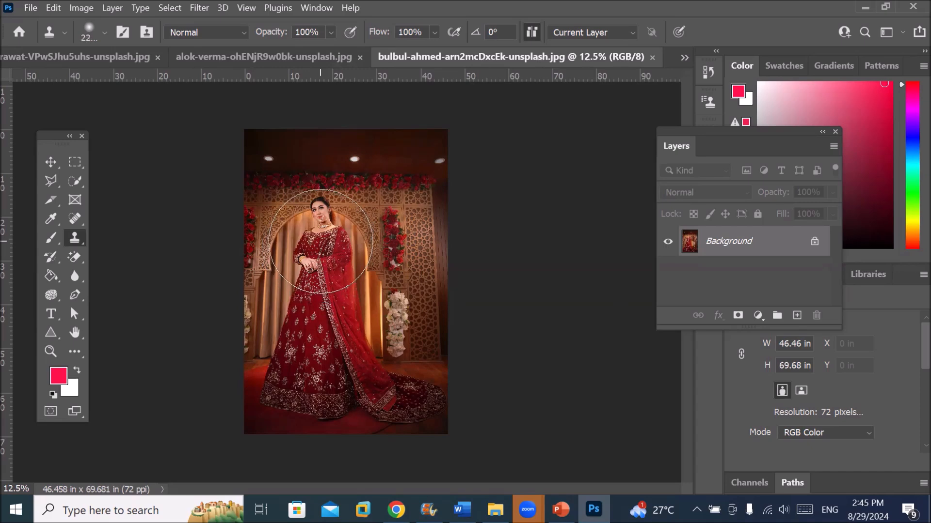
left_click(709, 101)
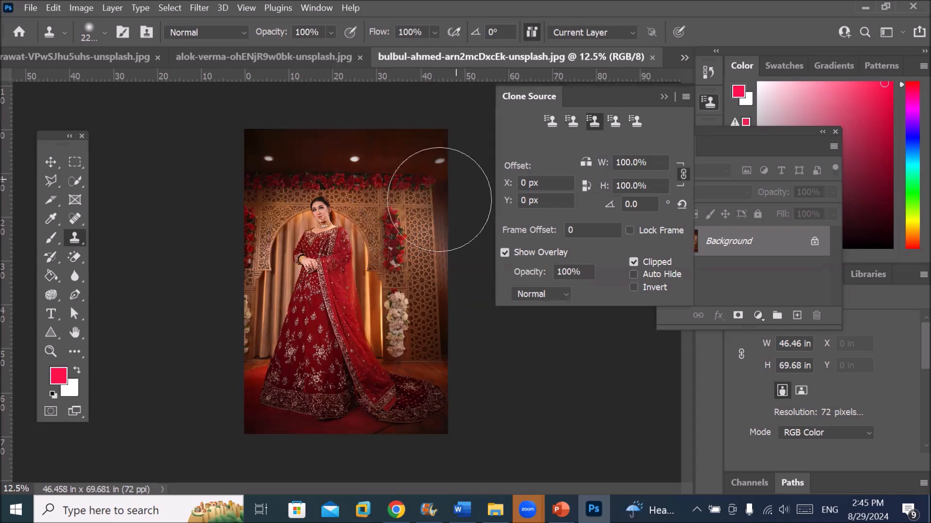
left_click(328, 230, "alt")
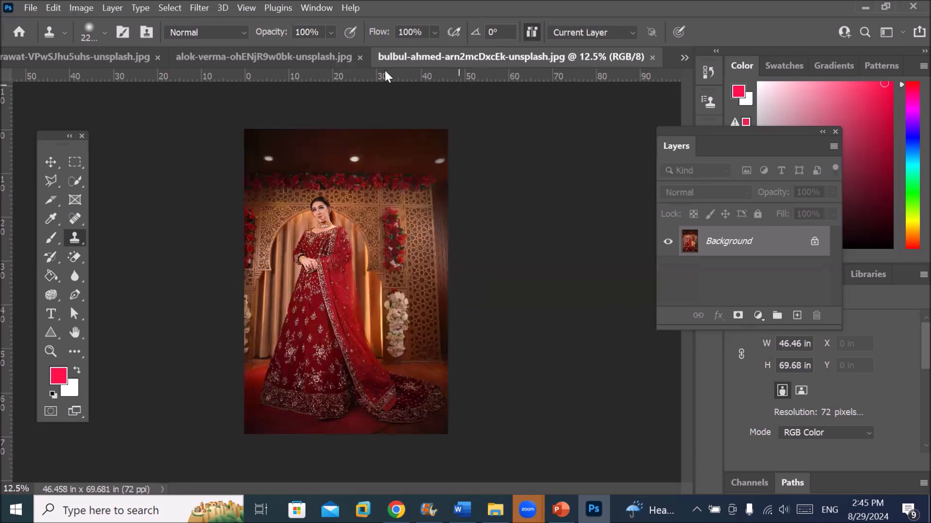
Step: Clone the full-length bride into the upper-right corner of the beige-background portrait, undoing the trial stamp at the upper left
left_click(322, 56)
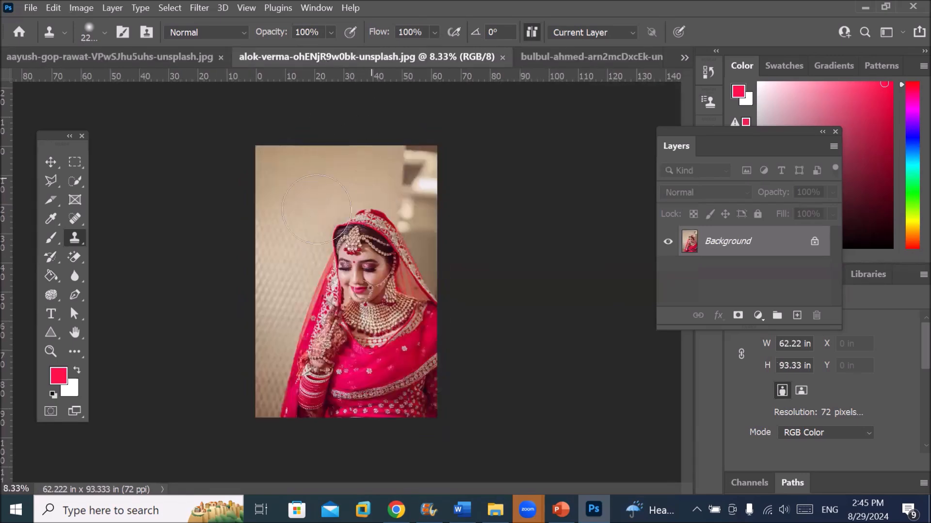
left_click(297, 216)
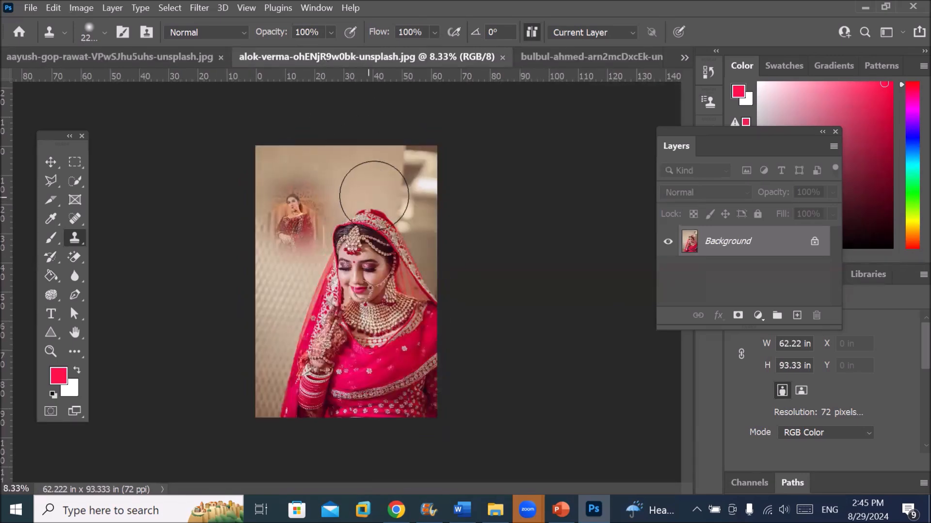
key("ctrl+z")
left_click(412, 176)
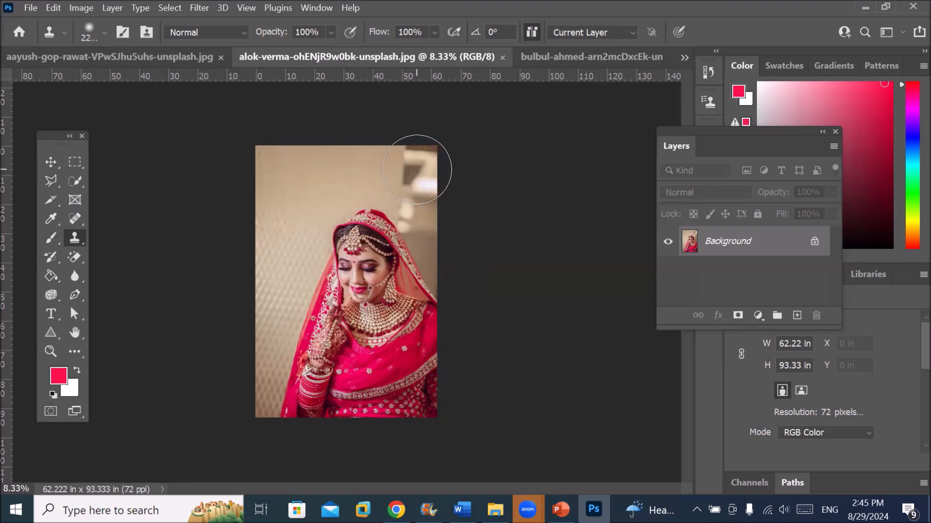
left_click(425, 190)
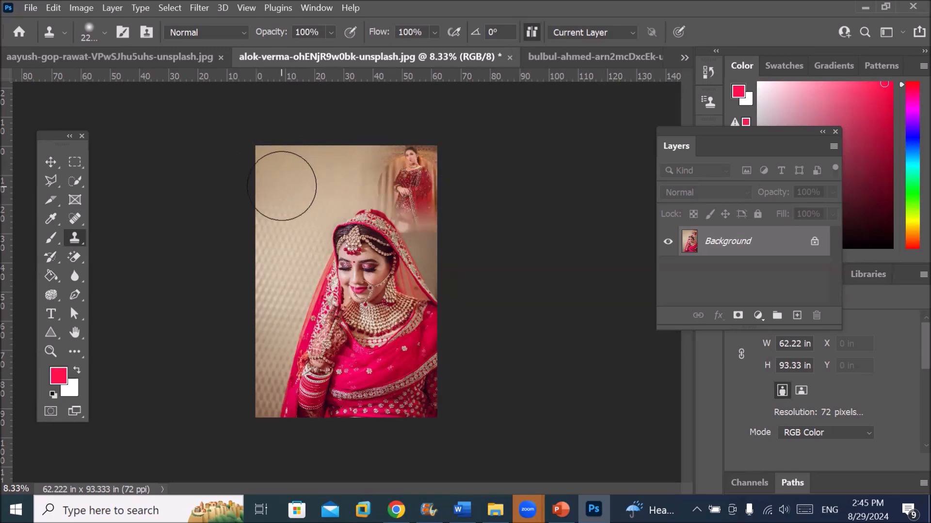
Step: Clone the bride's face from the second clone source into the upper-left corner of the beige-background portrait
left_click(707, 103)
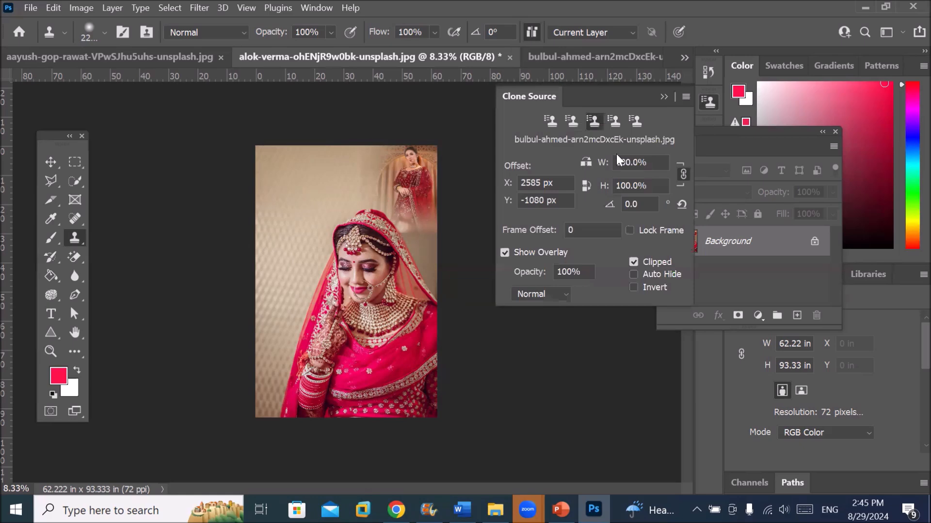
left_click(568, 120)
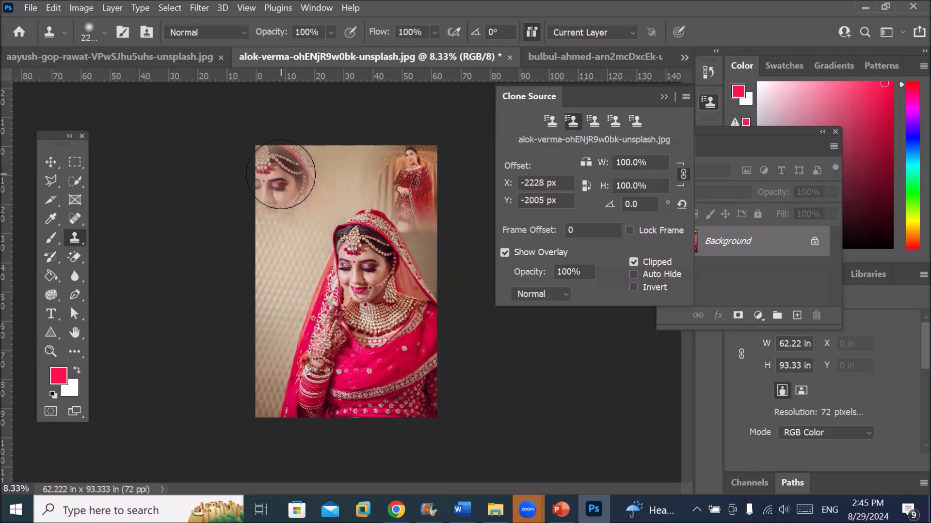
mouse_move(282, 173)
left_mouse_down()
mouse_move(293, 192)
mouse_move(284, 225)
left_mouse_up()
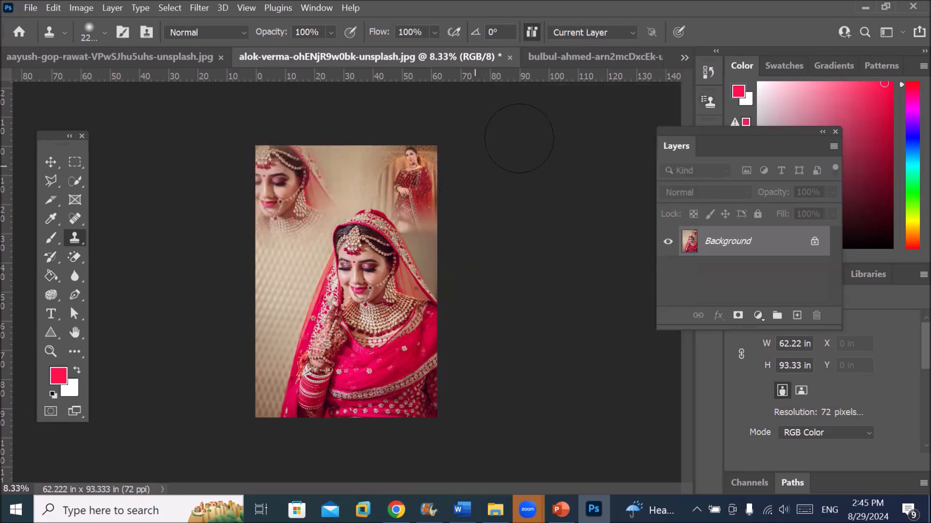
Step: Clone the face from the first clone source into the area beside the bride's raised hand, below the upper-left clone
left_click(704, 103)
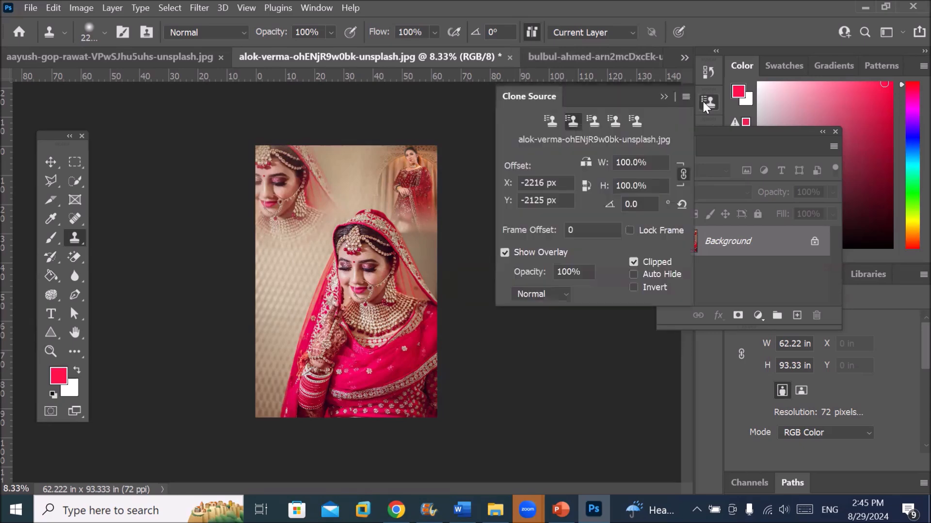
left_click(549, 121)
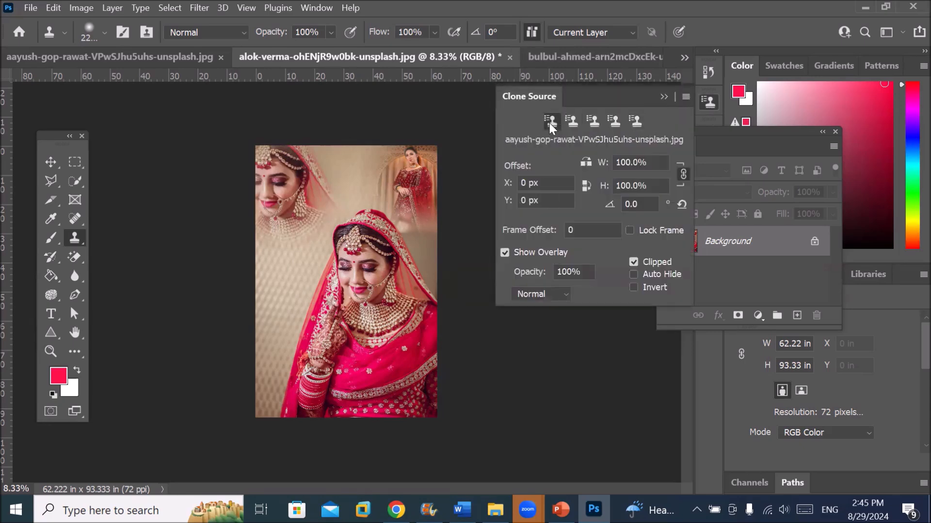
left_click(285, 284)
left_click_drag(276, 271, 302, 315)
left_click_drag(297, 315, 291, 322)
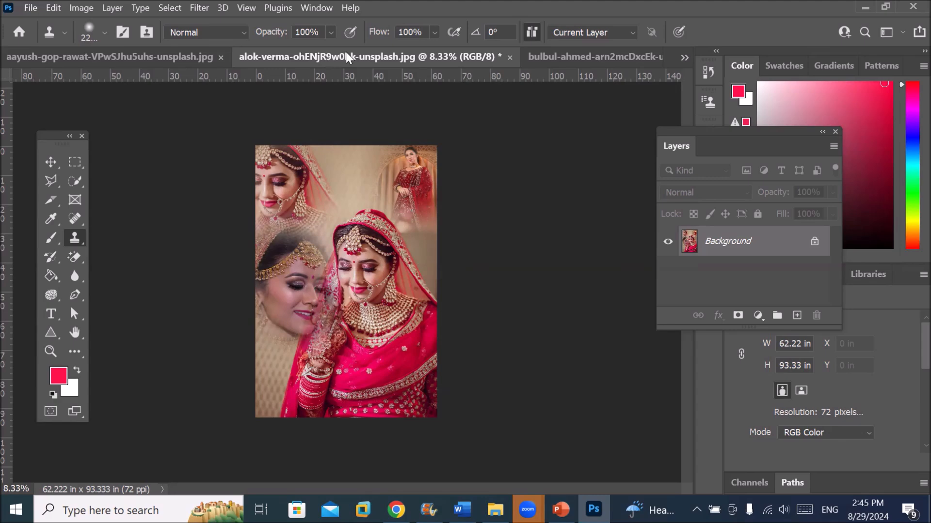
Step: Flip the first clone source horizontally and clone its face into the upper-left corner of the full-length photo, undoing the extra upper-right stamp
left_click(554, 54)
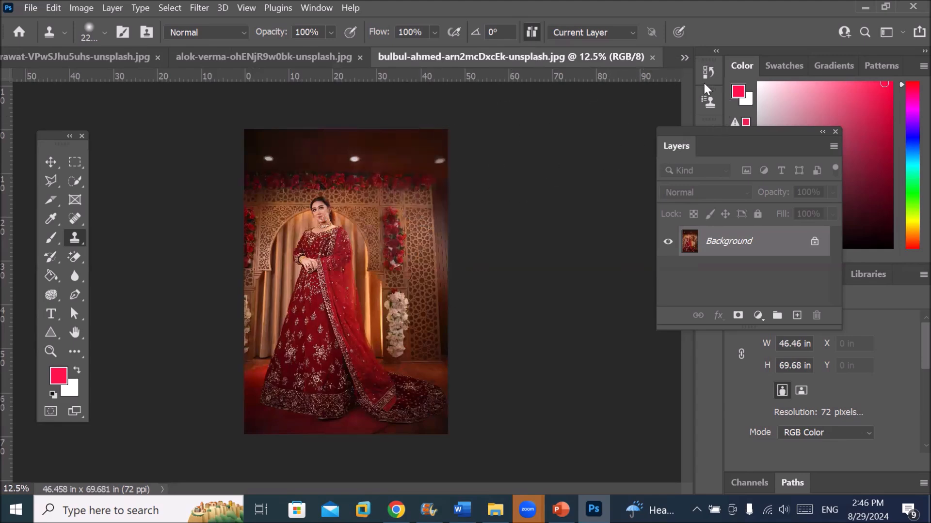
left_click(711, 102)
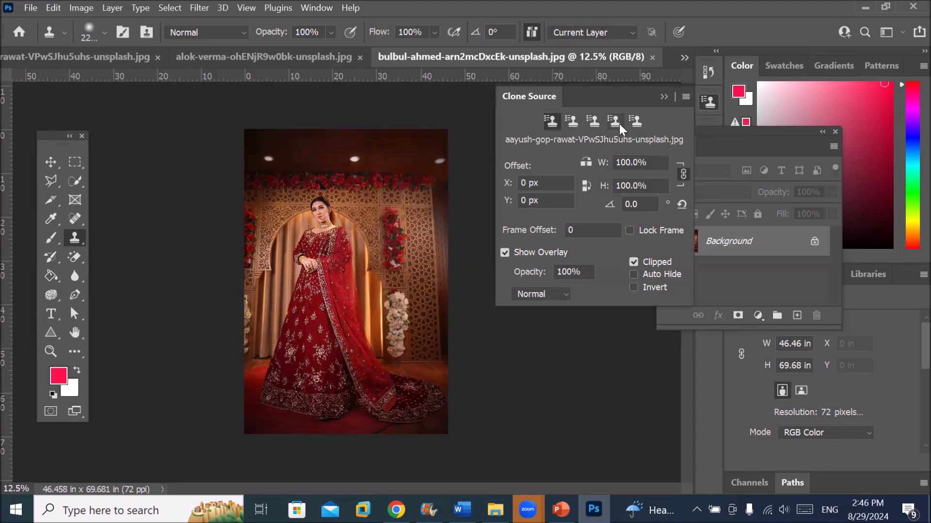
left_click(551, 118)
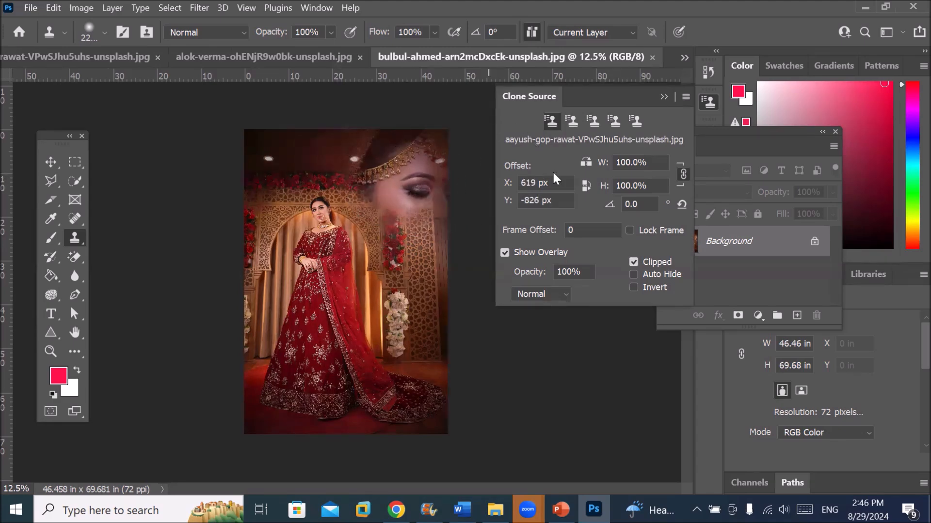
left_click(586, 162)
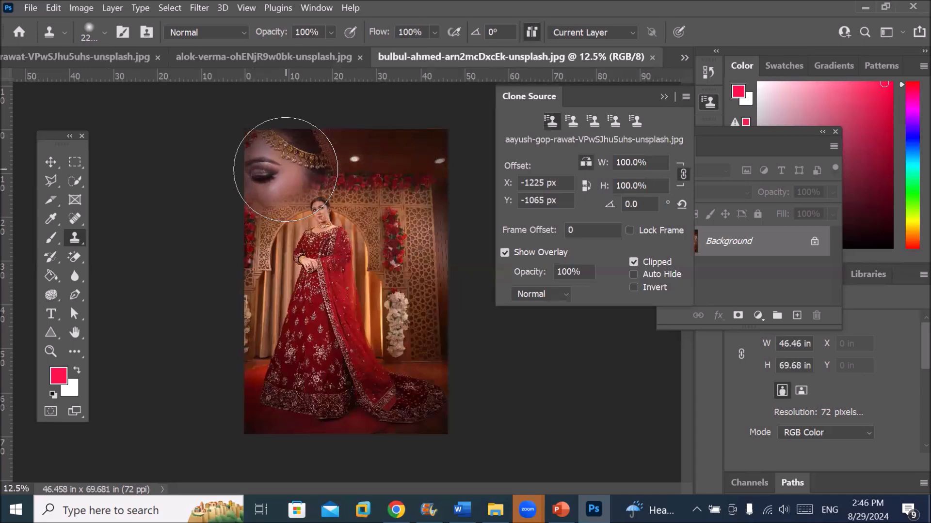
left_click(281, 169)
mouse_move(274, 173)
left_mouse_down()
mouse_move(263, 162)
mouse_move(282, 154)
left_mouse_up()
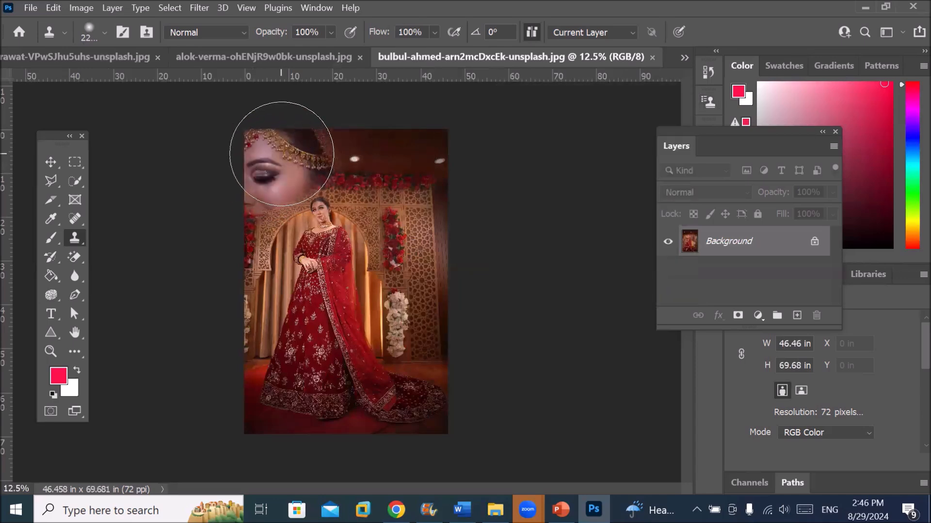
left_click(425, 164)
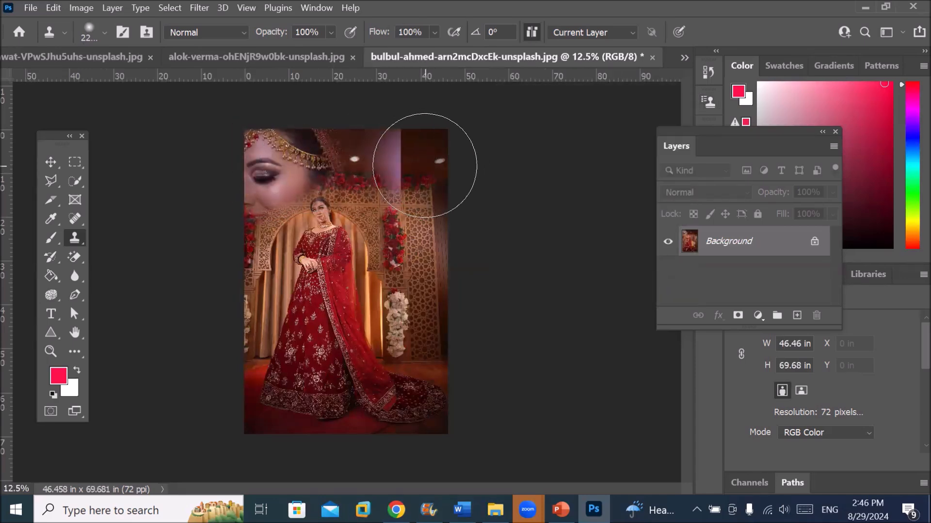
key("ctrl+z")
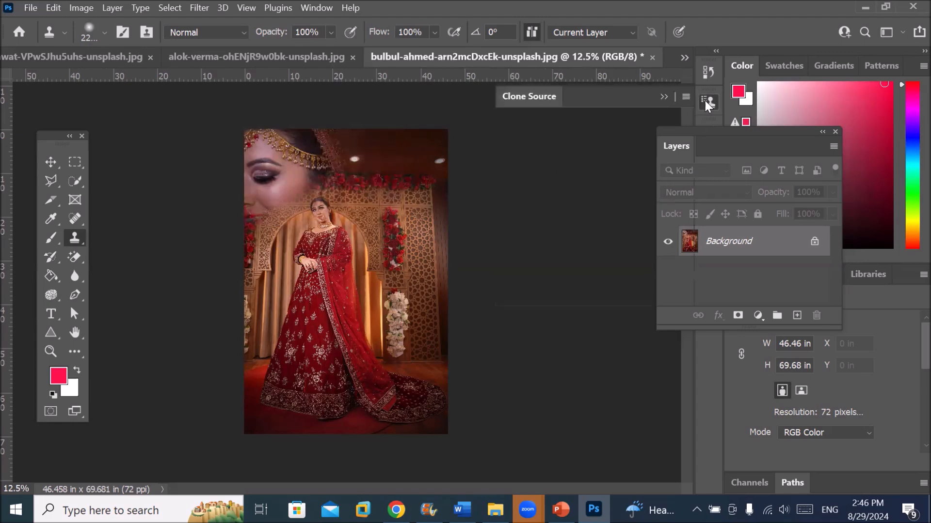
Step: Clone the first source's face in its original, unflipped orientation over the full-length bride's head and the area above it
left_click(708, 102)
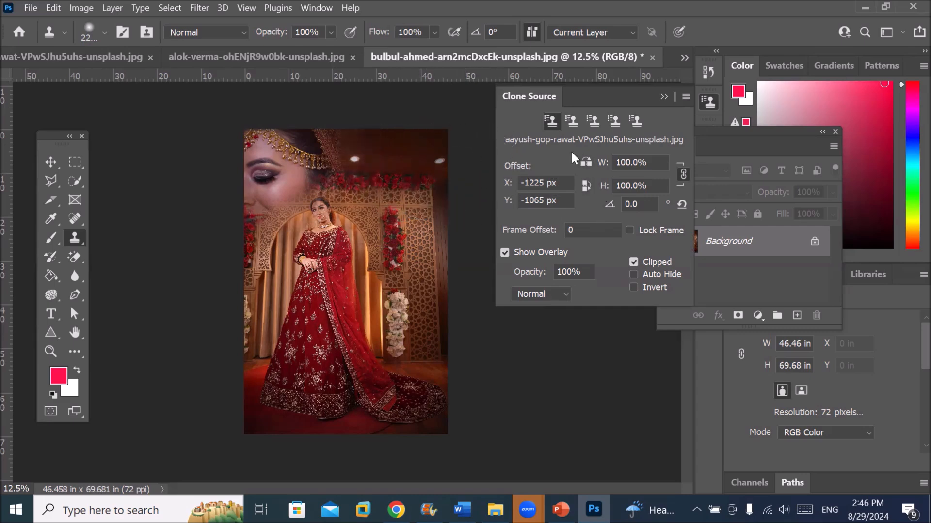
left_click(570, 122)
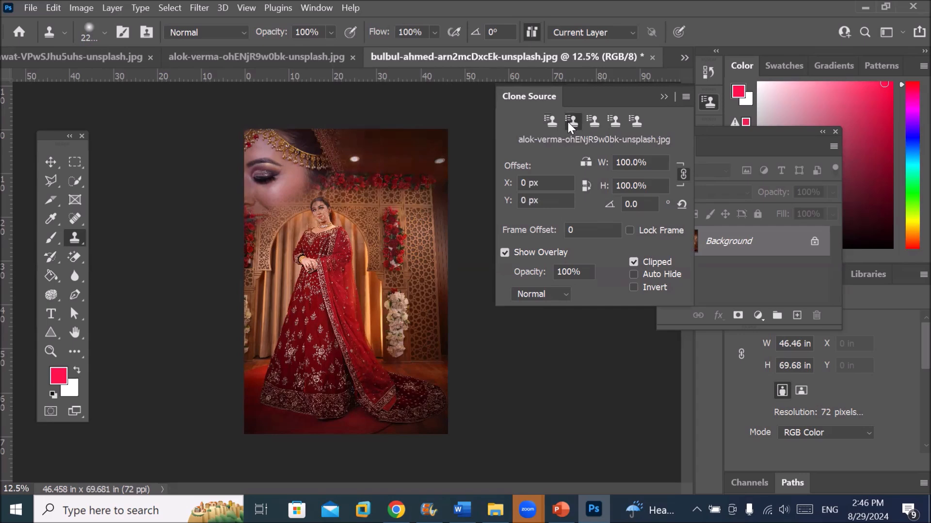
left_click(549, 121)
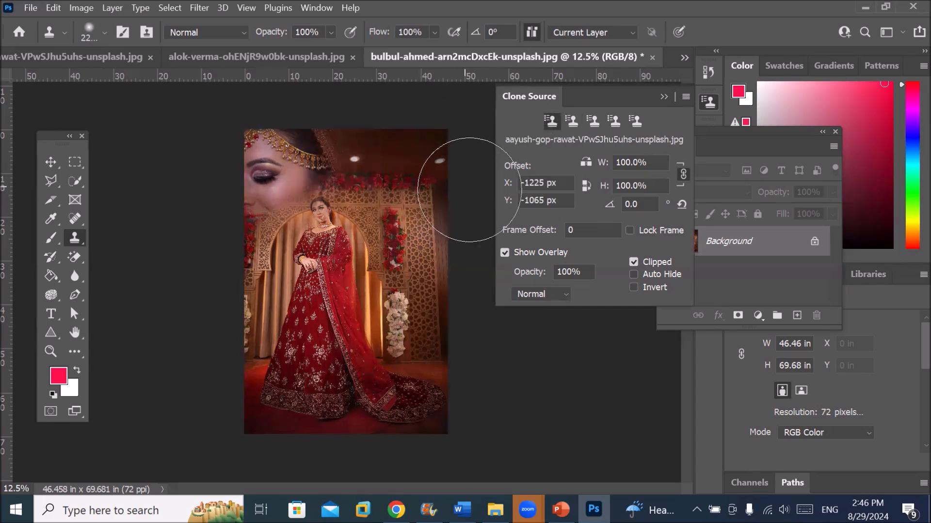
left_click(408, 178)
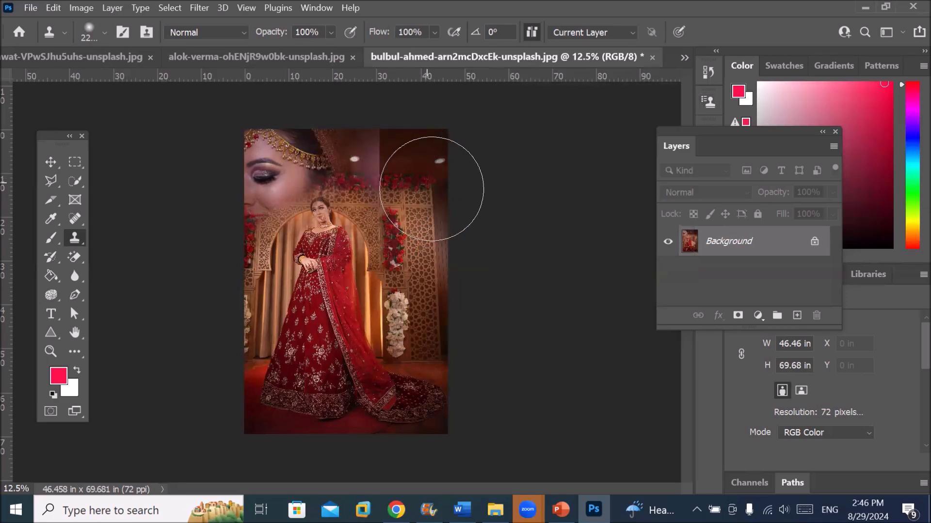
mouse_move(406, 182)
left_mouse_down()
mouse_move(372, 200)
mouse_move(314, 177)
left_mouse_up()
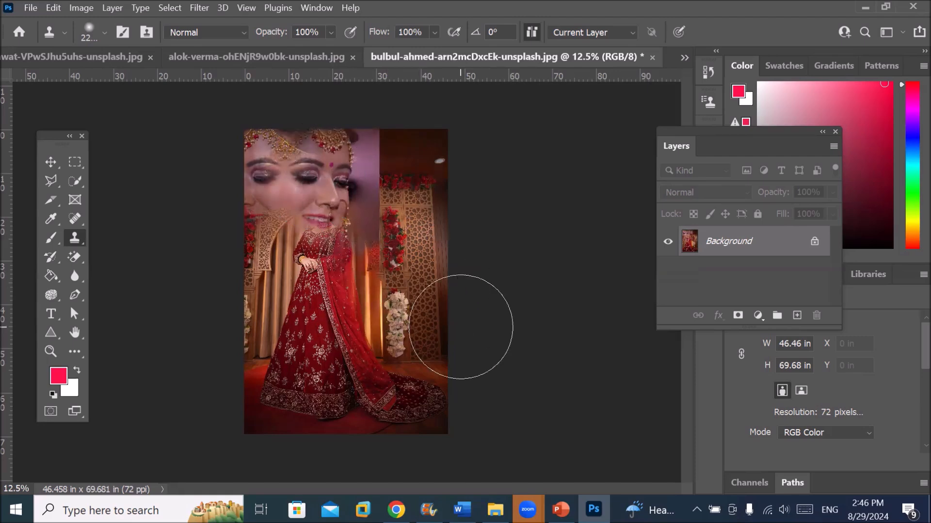
Step: Clone the full-length bride from the third clone source into the lower-right corner of the full-length photo
left_click(707, 101)
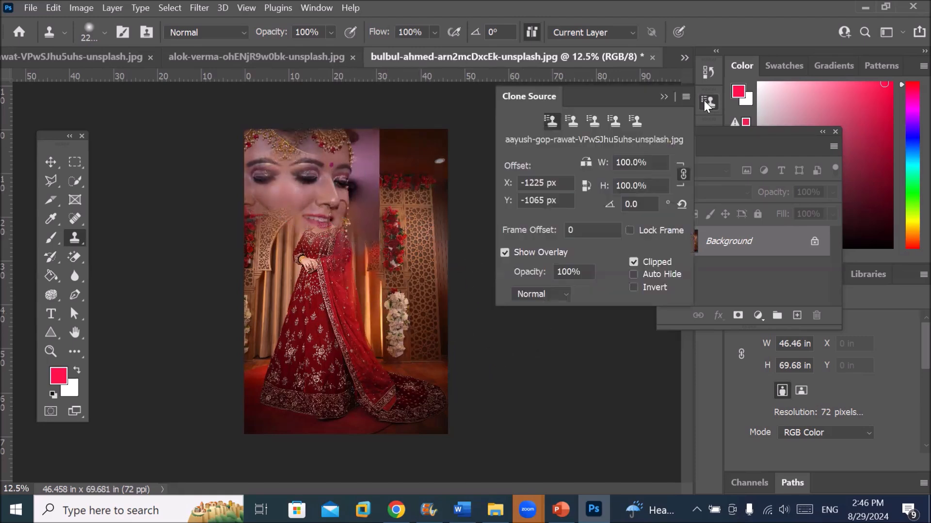
left_click(591, 120)
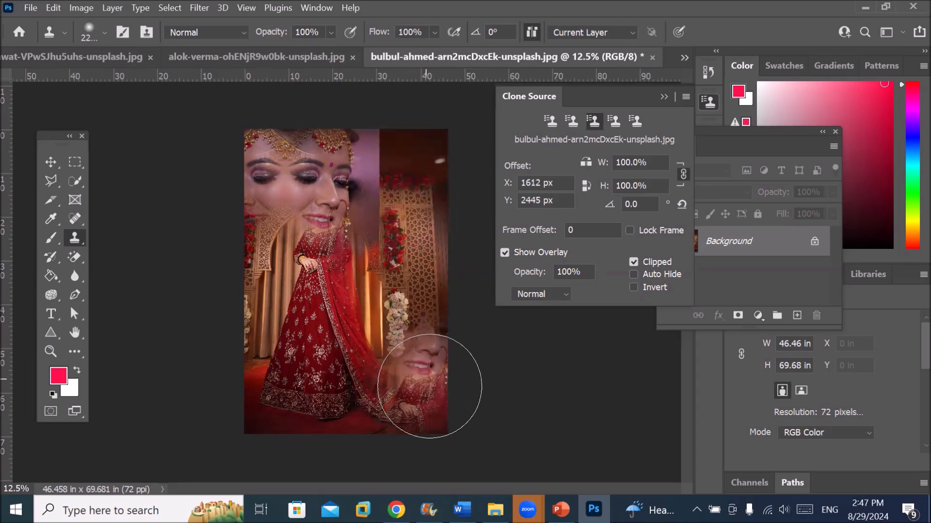
mouse_move(428, 386)
left_mouse_down()
mouse_move(432, 409)
mouse_move(399, 420)
mouse_move(402, 440)
left_mouse_up()
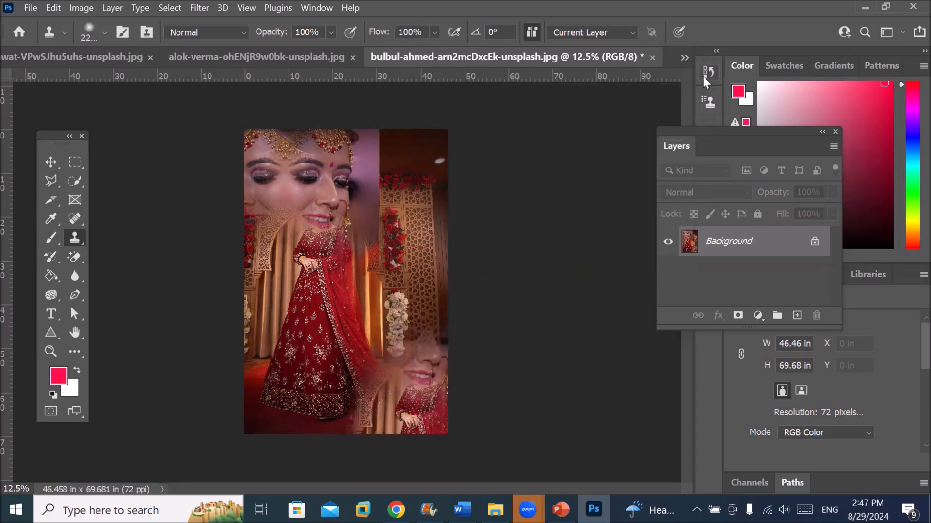
Step: Preview the first clone source on the full-length photo, then all three sources over the upper-right area of the purple-background portrait
left_click(711, 99)
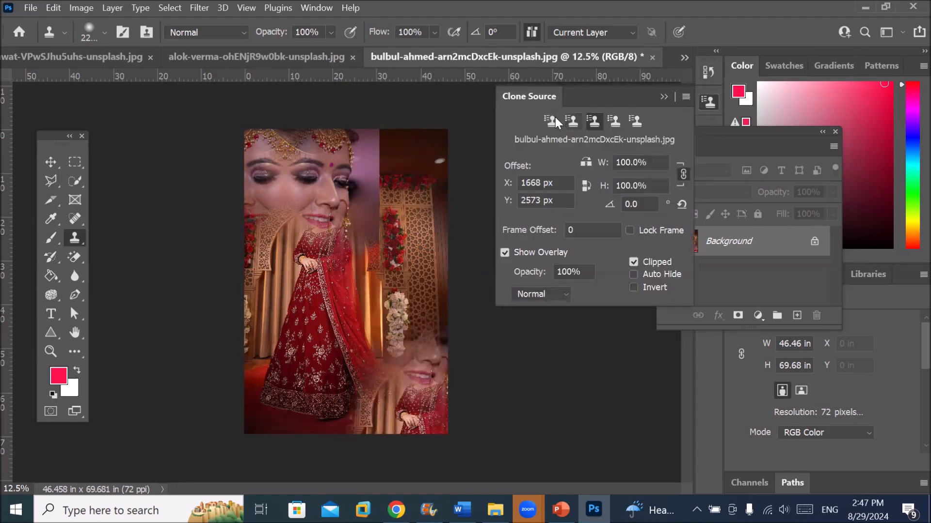
left_click(551, 120)
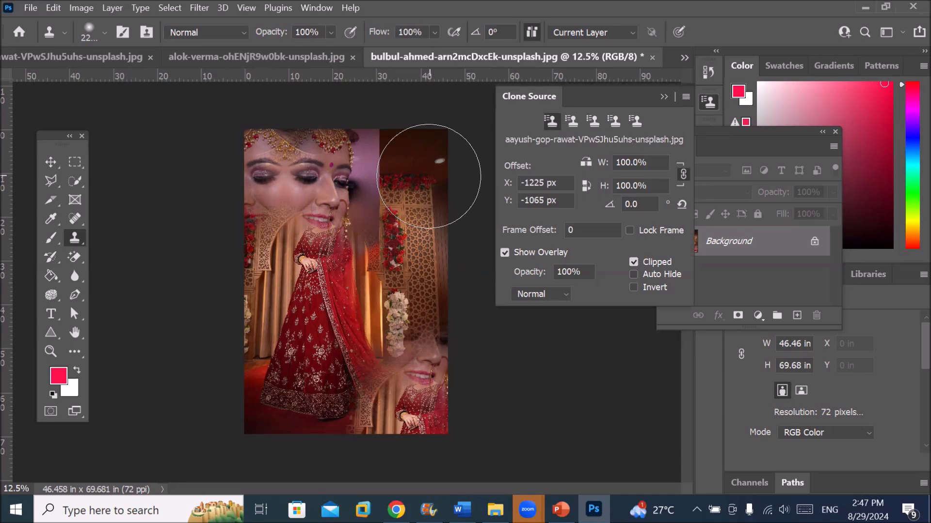
left_click(102, 54)
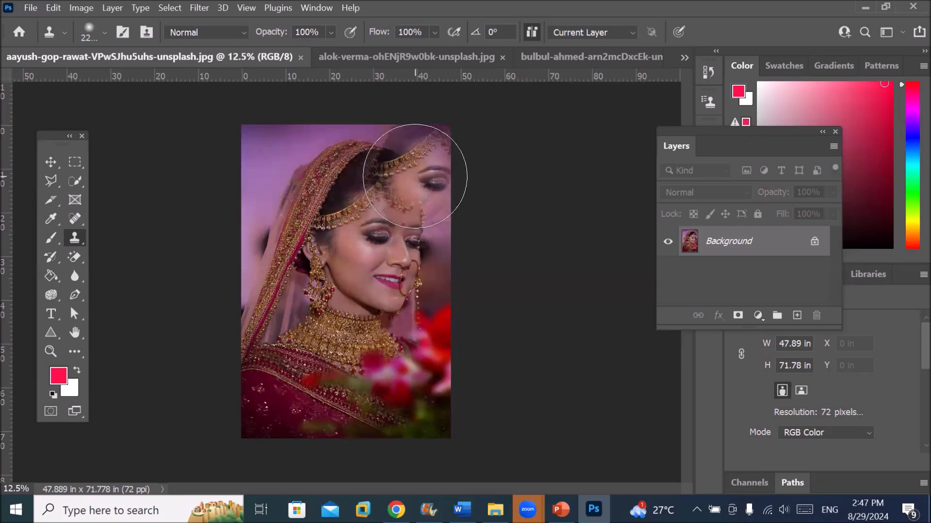
left_click(709, 102)
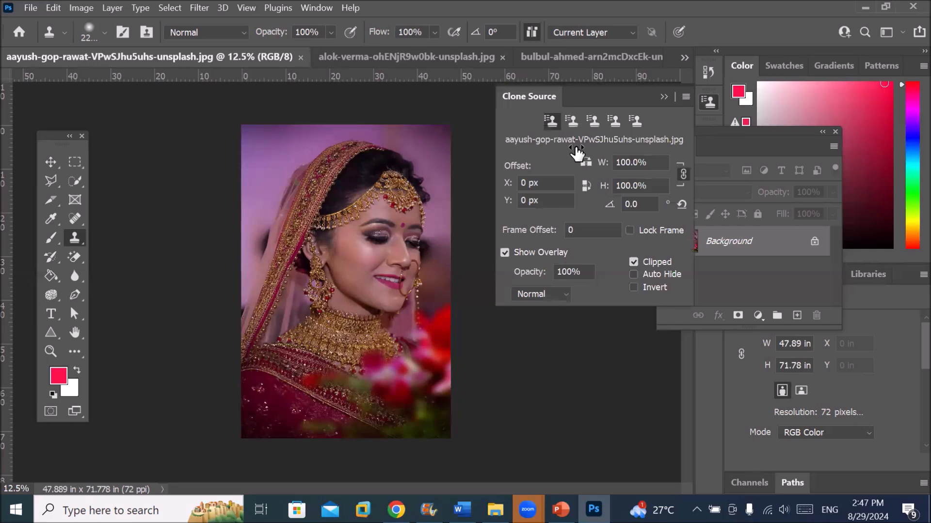
left_click(572, 120)
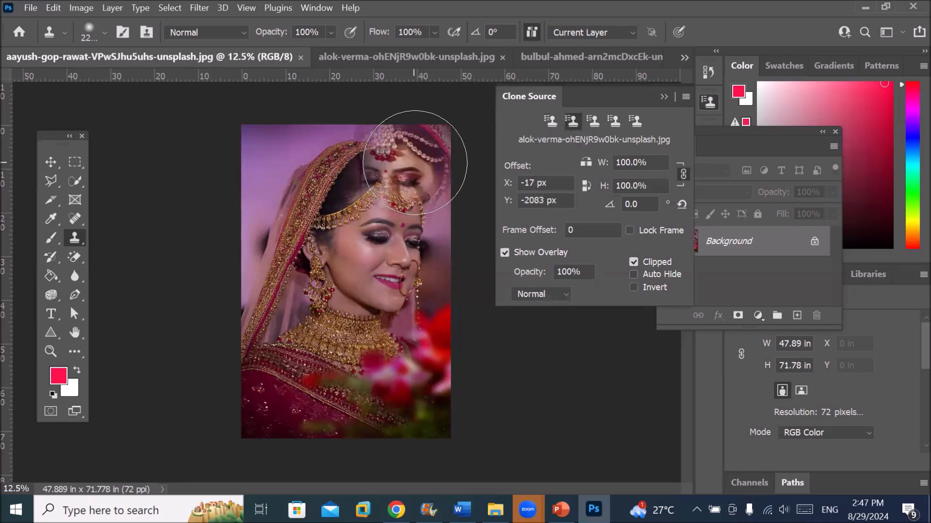
left_click(593, 120)
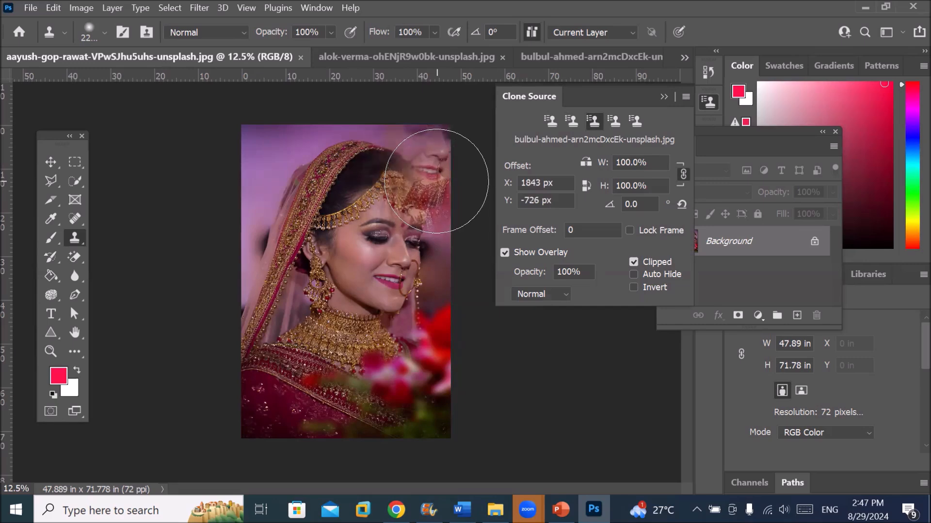
Step: Stamp the third clone source onto the beige-background portrait, just below the small full-length bride in the upper-right area
left_click(380, 56)
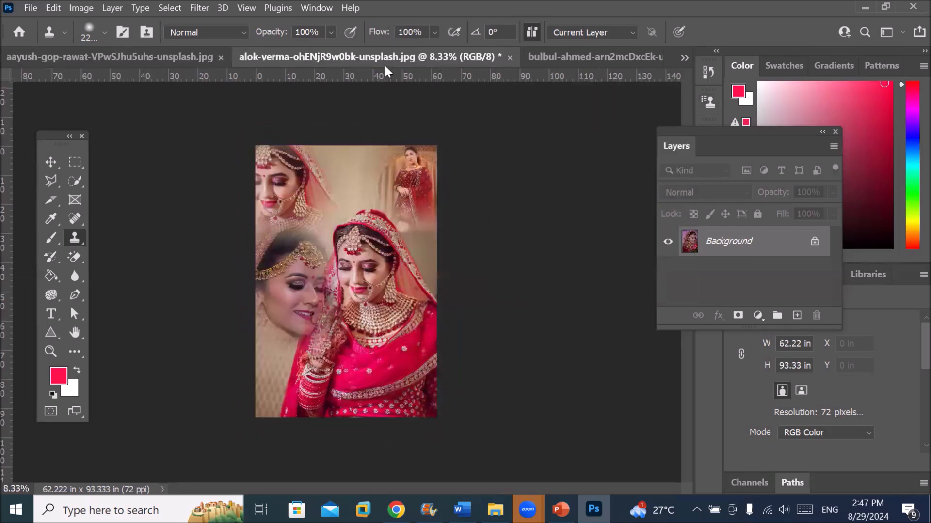
left_click(420, 230)
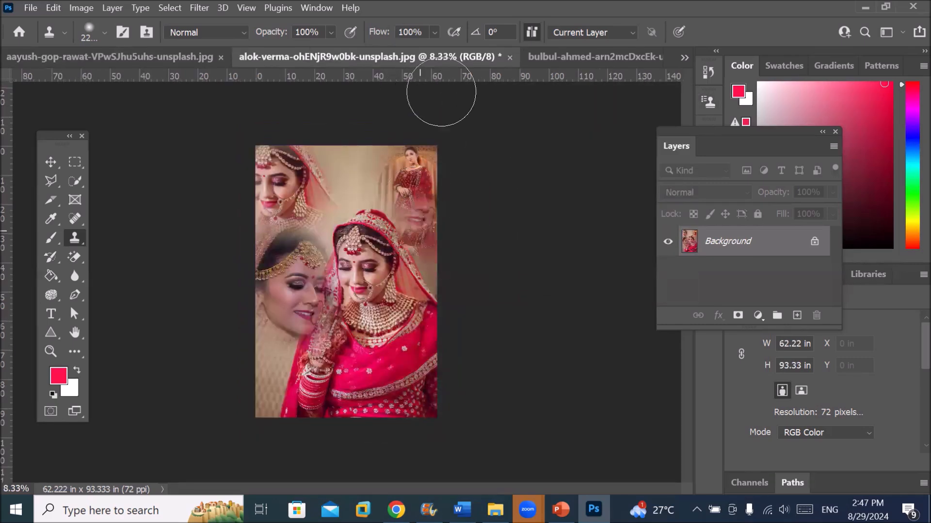
Step: Undo all the clone strokes on the full-length bride photo
left_click(562, 60)
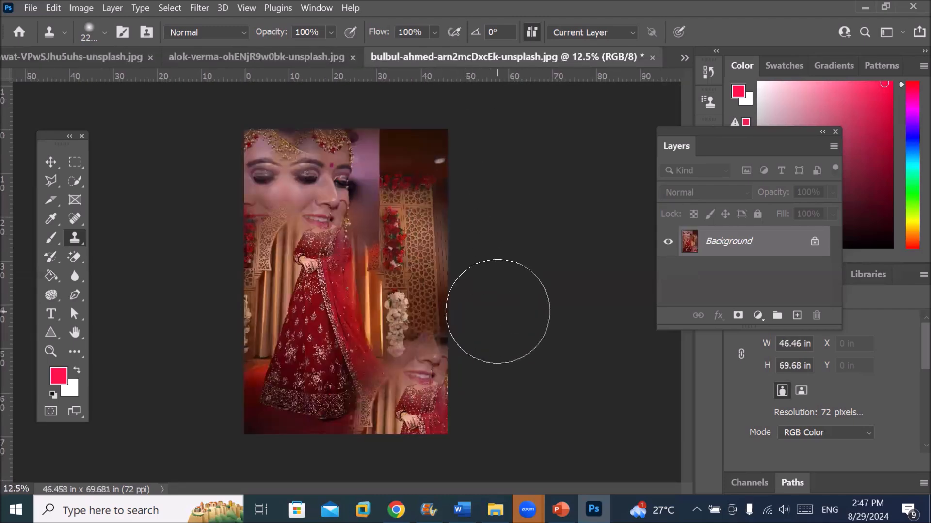
key("ctrl+z")
key("ctrl+z")
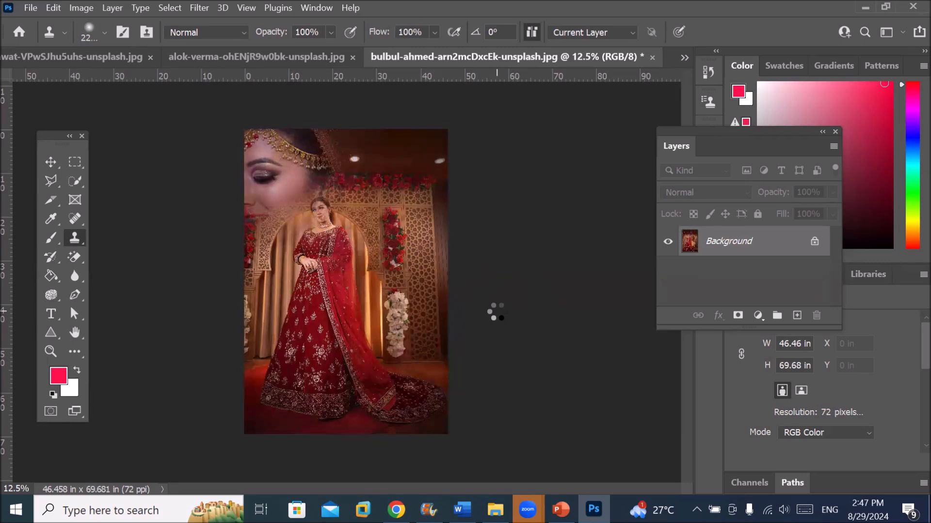
key("ctrl+z")
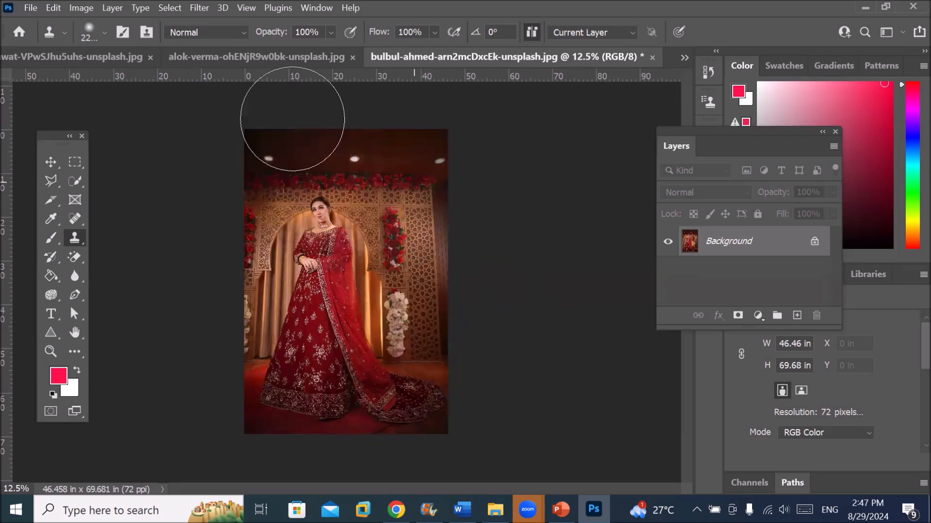
Step: Clone the full-length bride from the third clone source into the upper-right corner of the purple-background portrait
left_click(111, 57)
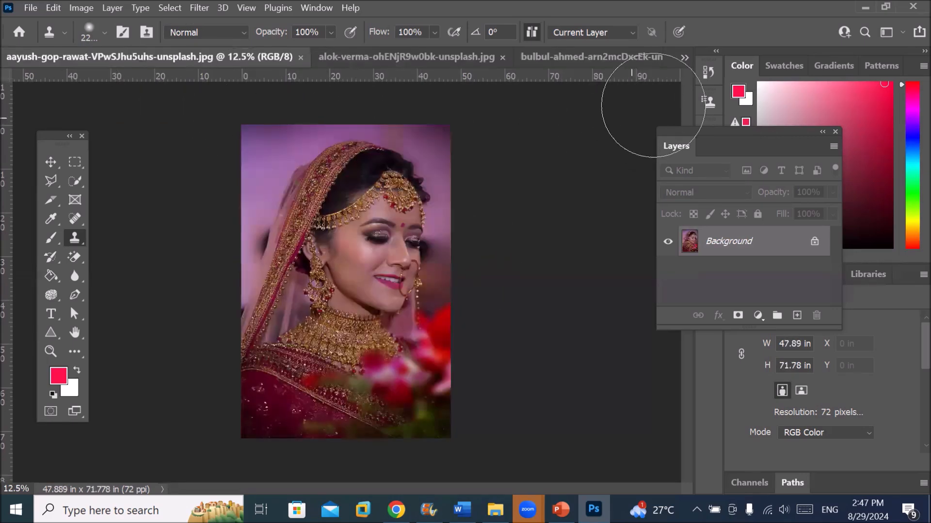
left_click(708, 103)
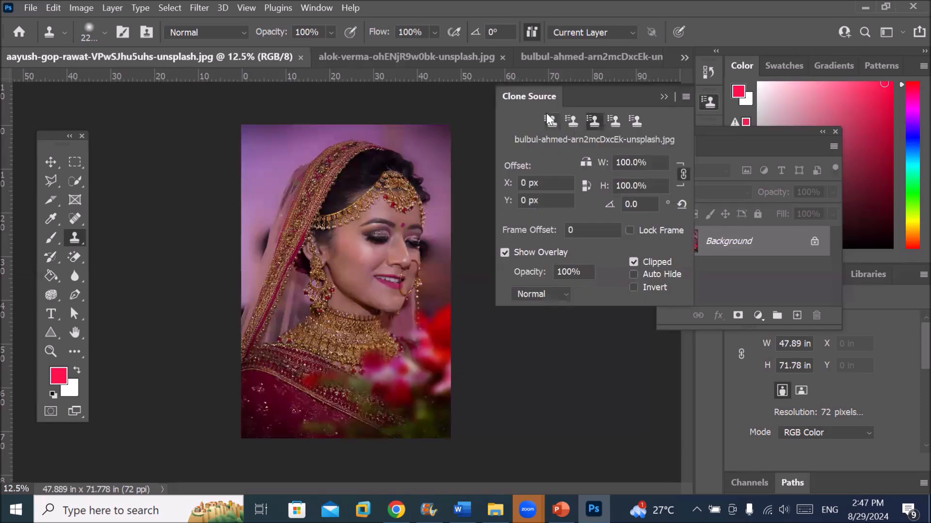
left_click(548, 119)
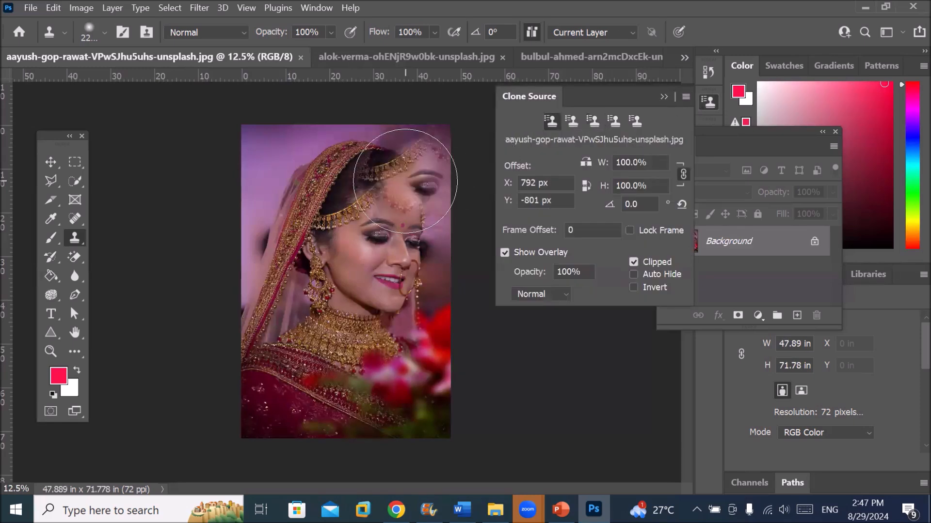
left_click(614, 120)
left_click(571, 121)
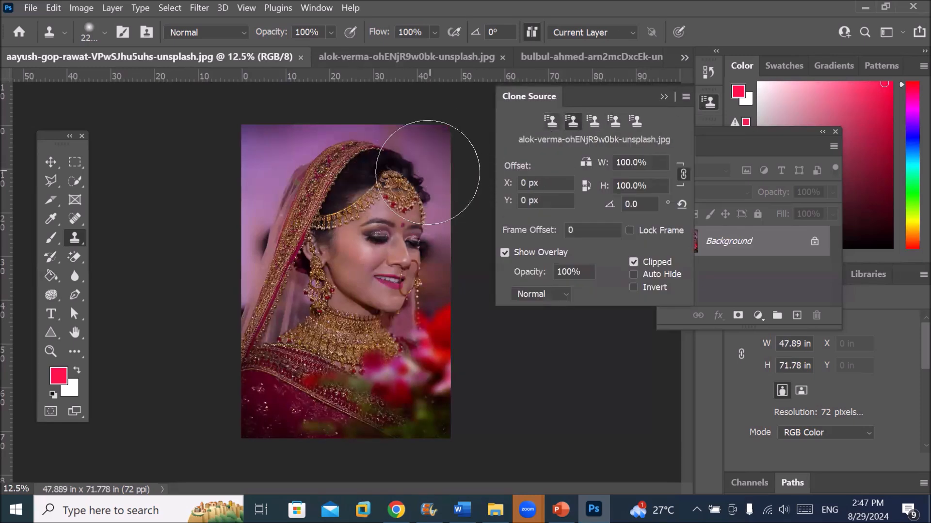
left_click(592, 120)
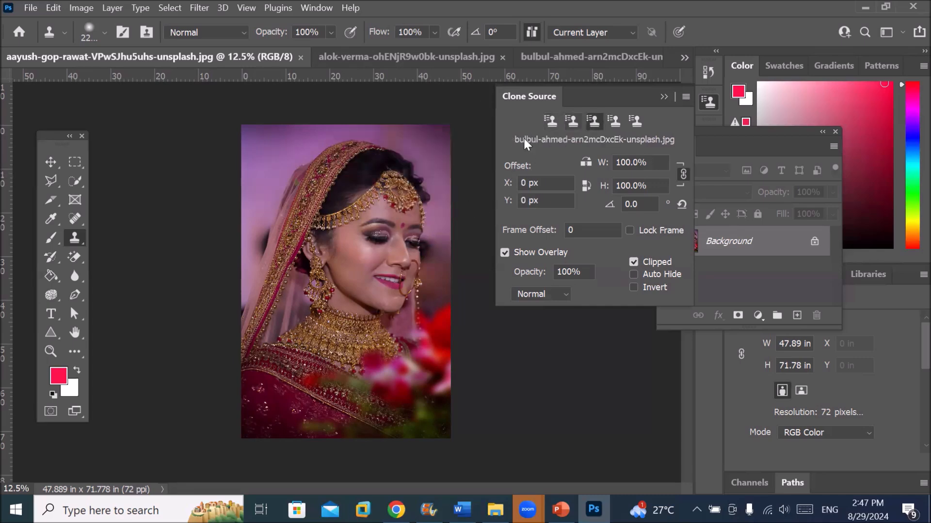
left_click(448, 153)
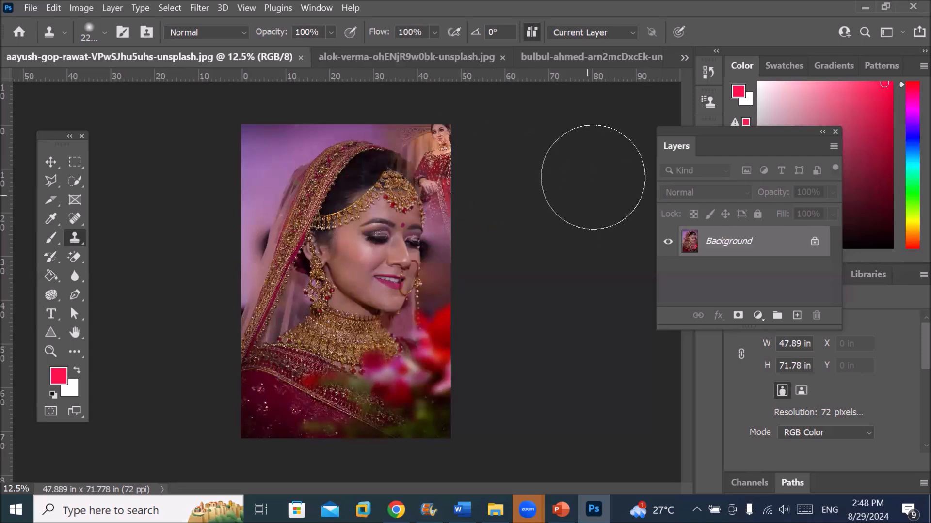
Step: Clone the bride's face and necklace from the second clone source along the left side of the purple-background portrait
left_click(703, 101)
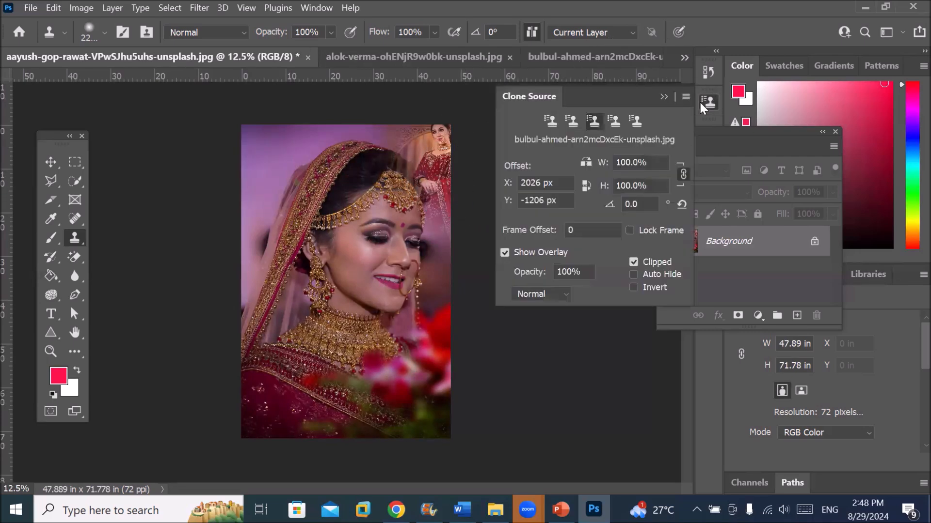
left_click(571, 119)
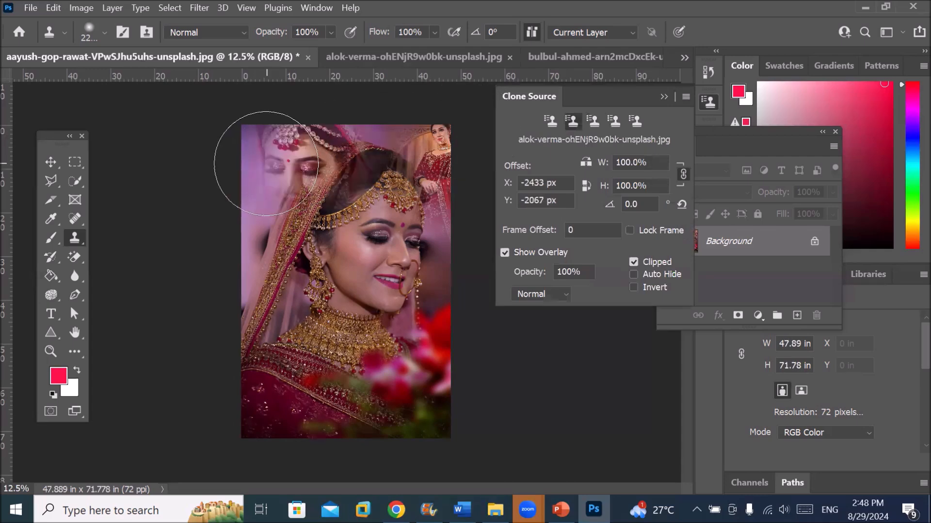
left_click(266, 163)
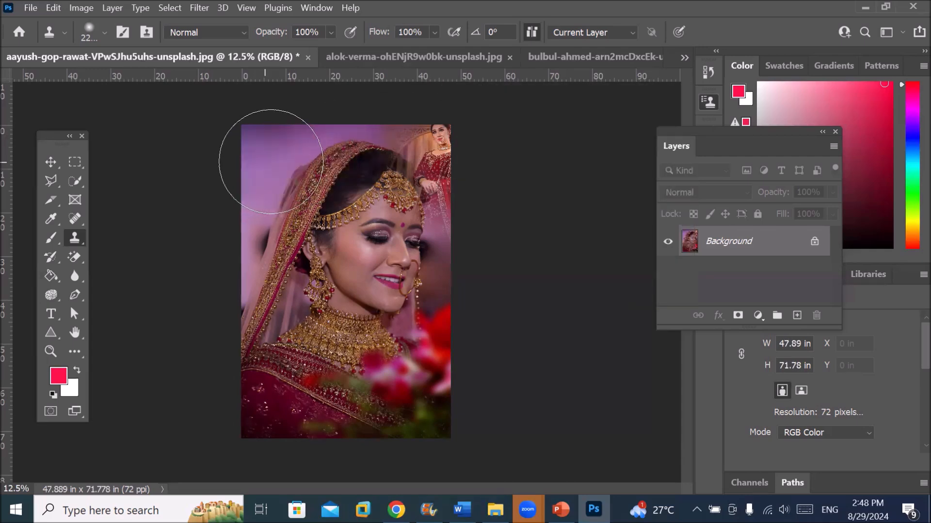
mouse_move(275, 163)
left_mouse_down()
mouse_move(251, 243)
mouse_move(200, 318)
left_mouse_up()
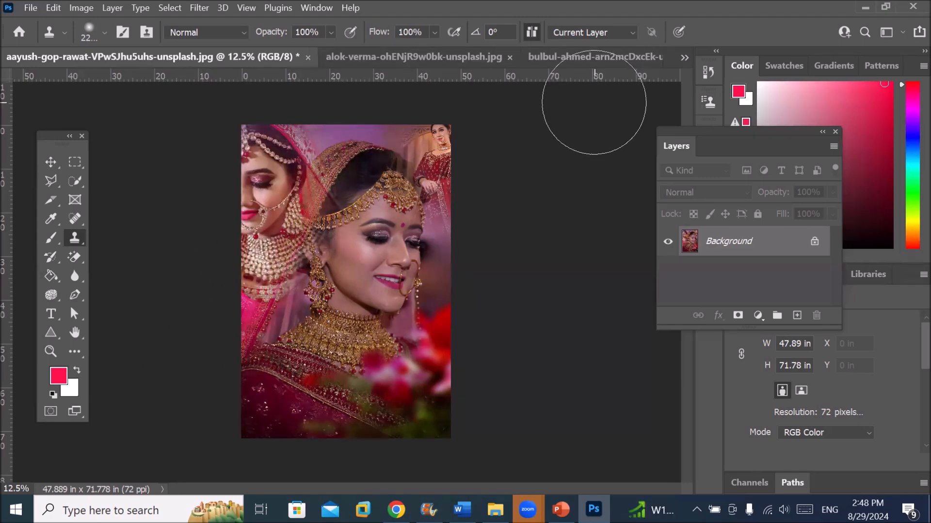
Step: Create a new Letter document, 8.5 x 11 in at 300 ppi
left_click(31, 7)
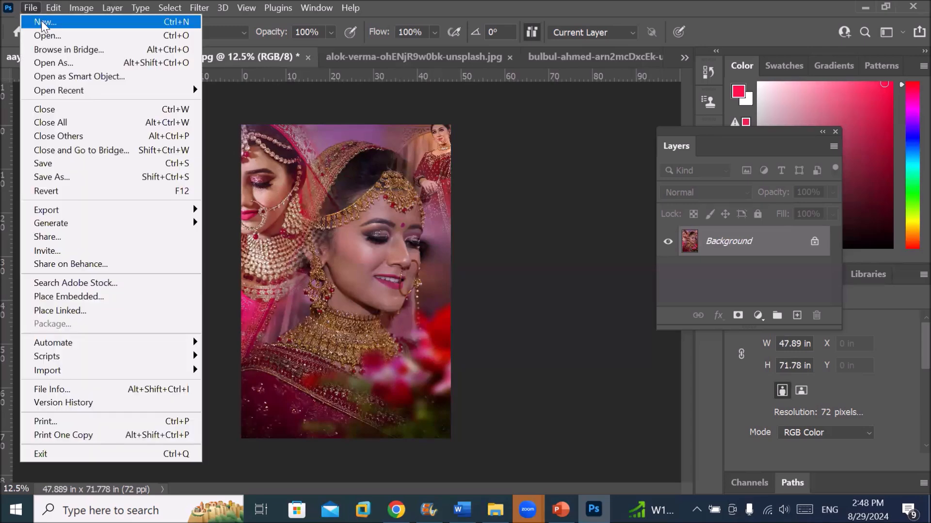
left_click(43, 22)
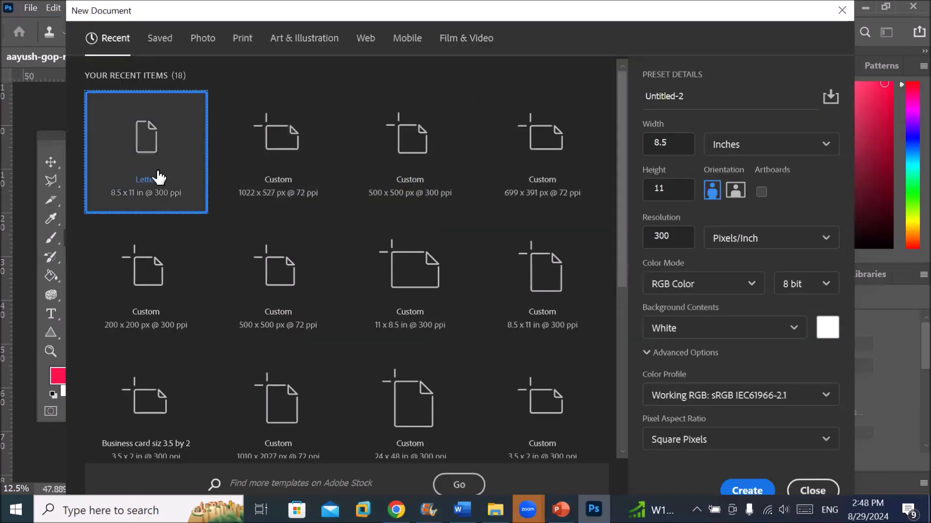
double_click(158, 177)
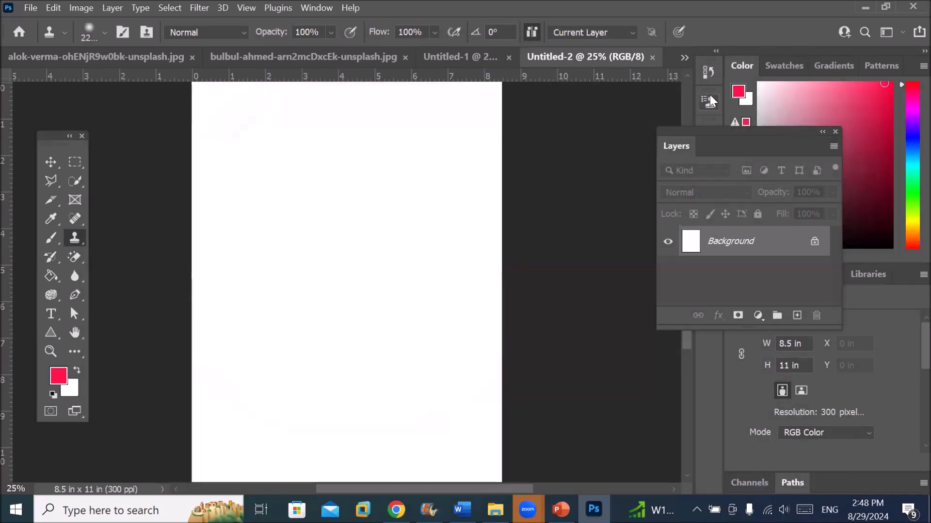
Step: Preview the three stored clone sources over the blank Letter page
left_click(708, 101)
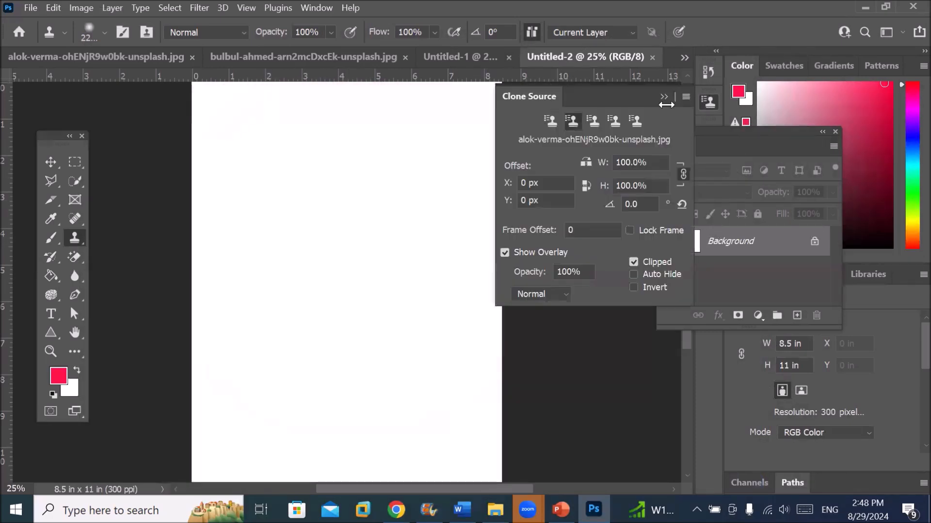
left_click(591, 121)
left_click(297, 211)
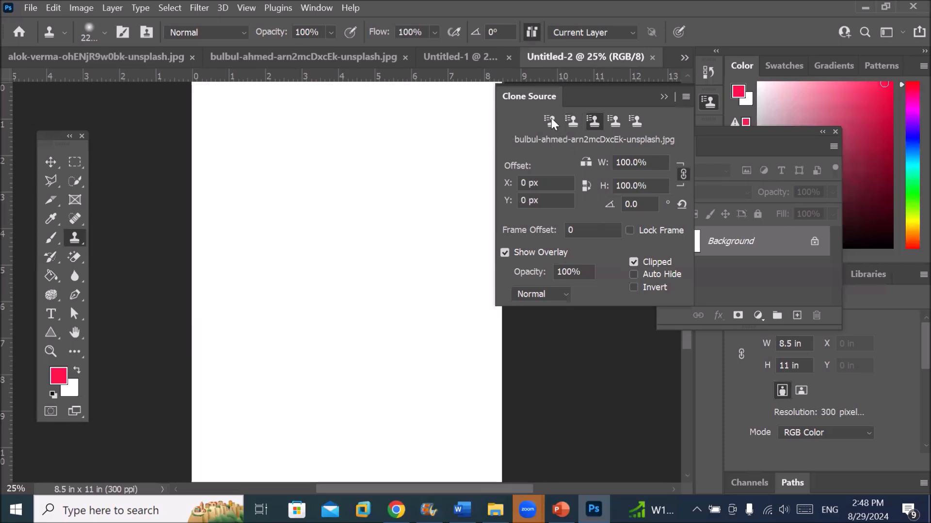
left_click(551, 120)
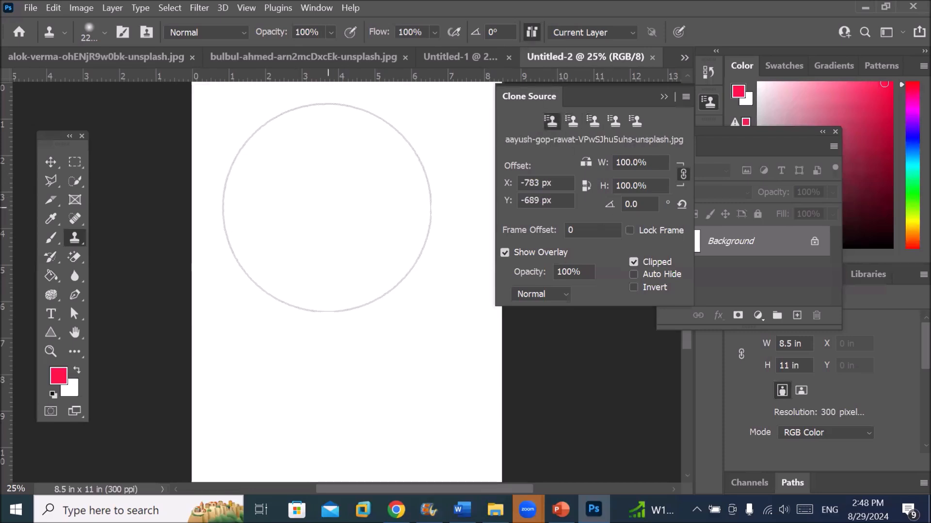
left_click(320, 201)
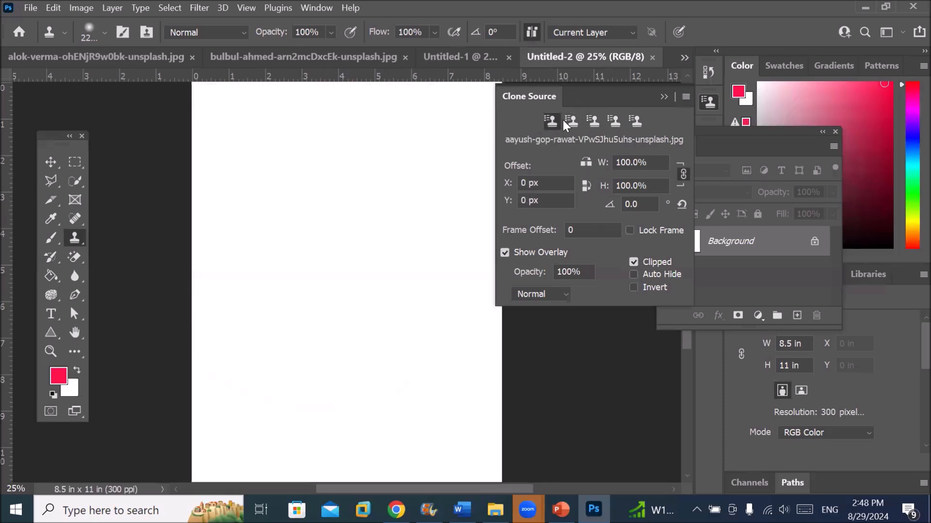
left_click(571, 121)
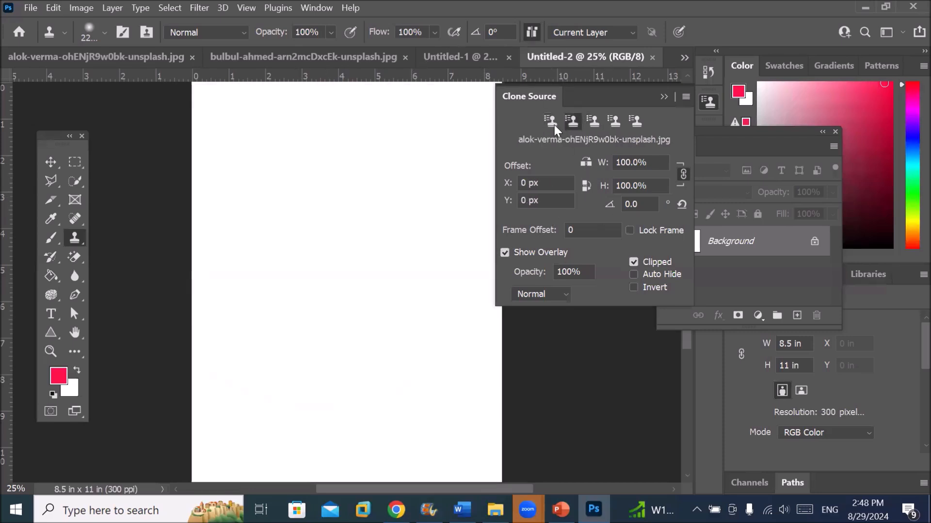
left_click(592, 121)
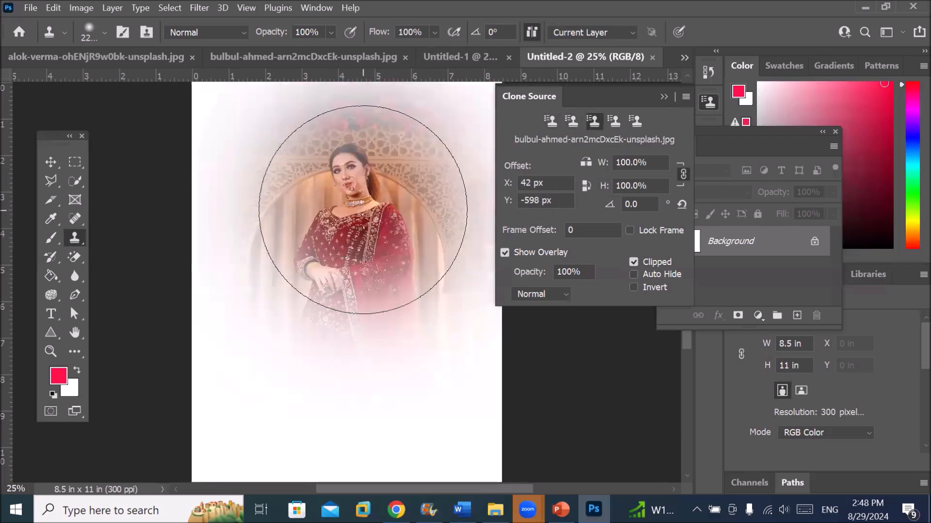
Step: Try to open the seated bride photo from the Bride folder for the empty fourth clone source
left_click(613, 119)
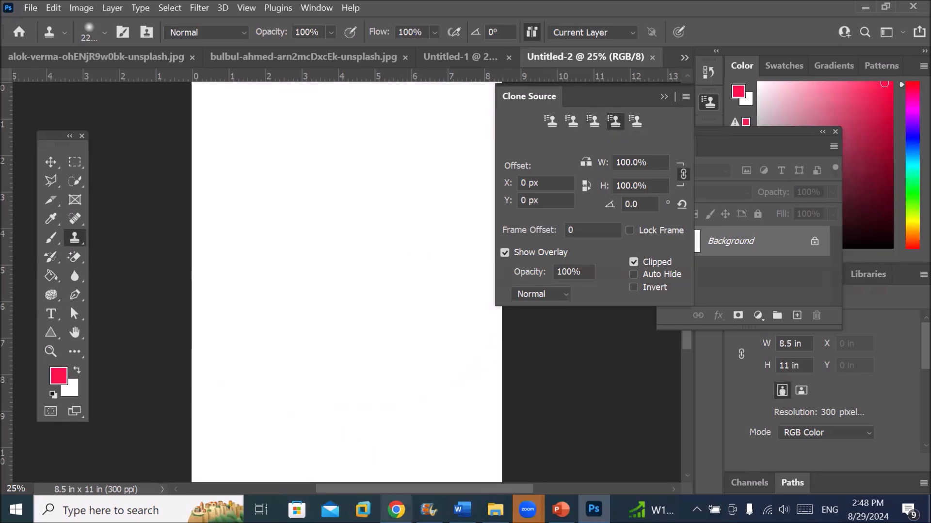
left_click(495, 509)
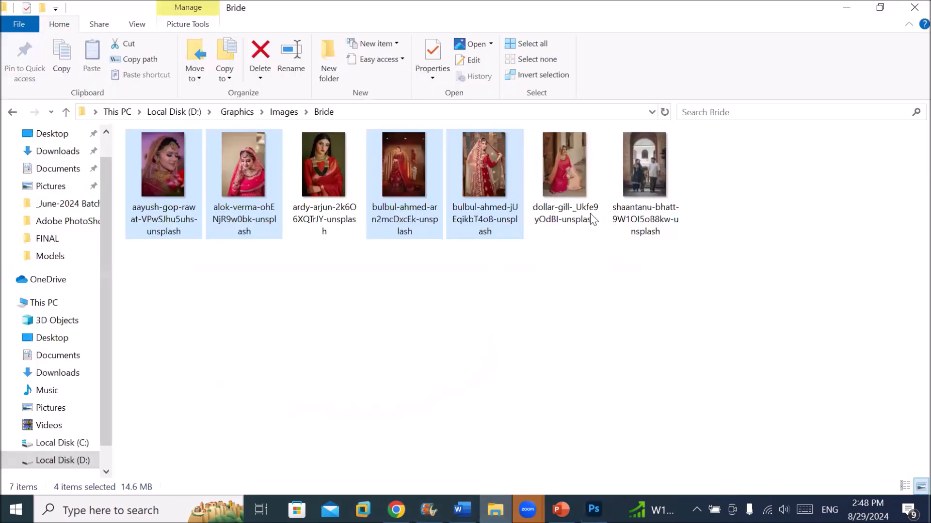
left_click_drag(572, 173, 635, 288)
left_click_drag(664, 47, 662, 60)
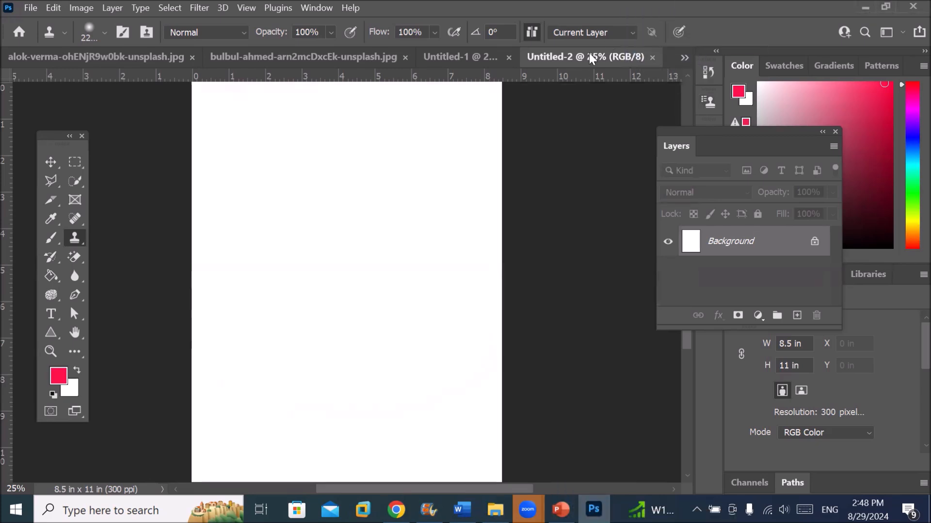
Step: Look through the open documents for the seated bride photo and close the blank Untitled-2 document
left_click(684, 59)
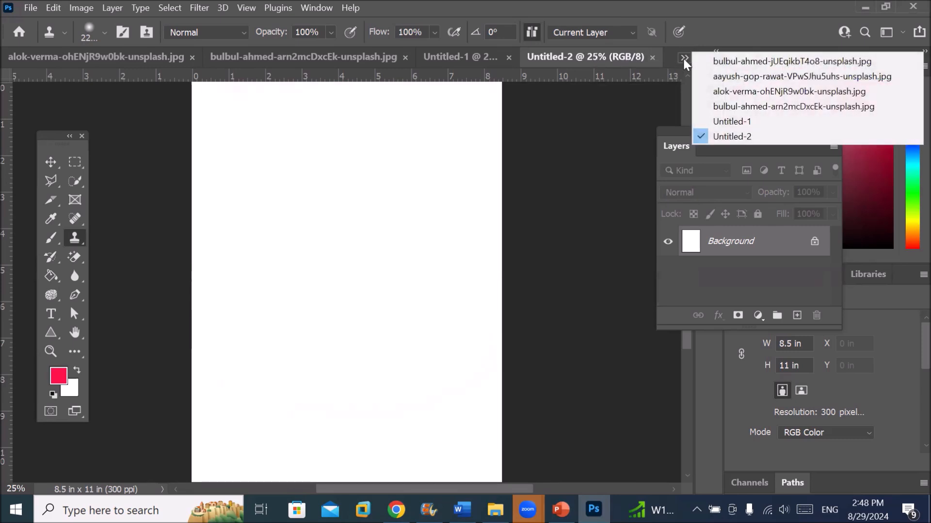
left_click(732, 120)
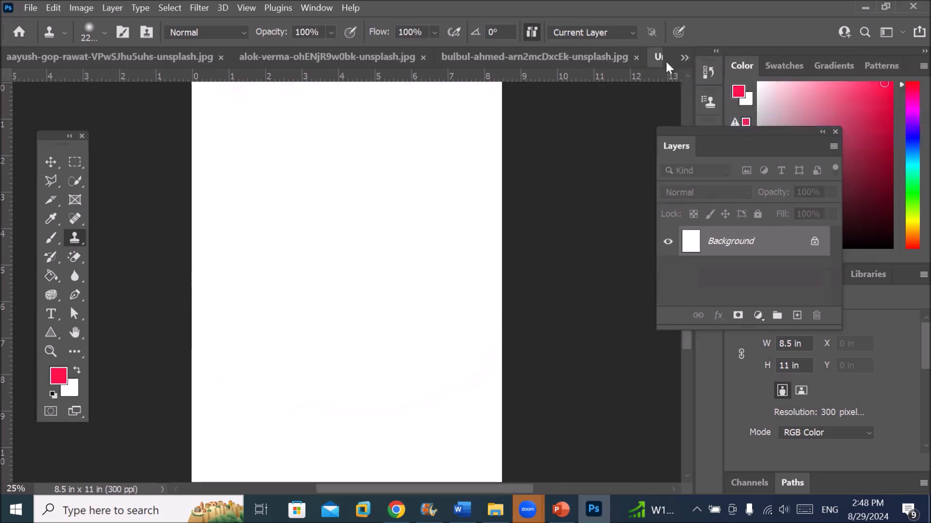
left_click(549, 54)
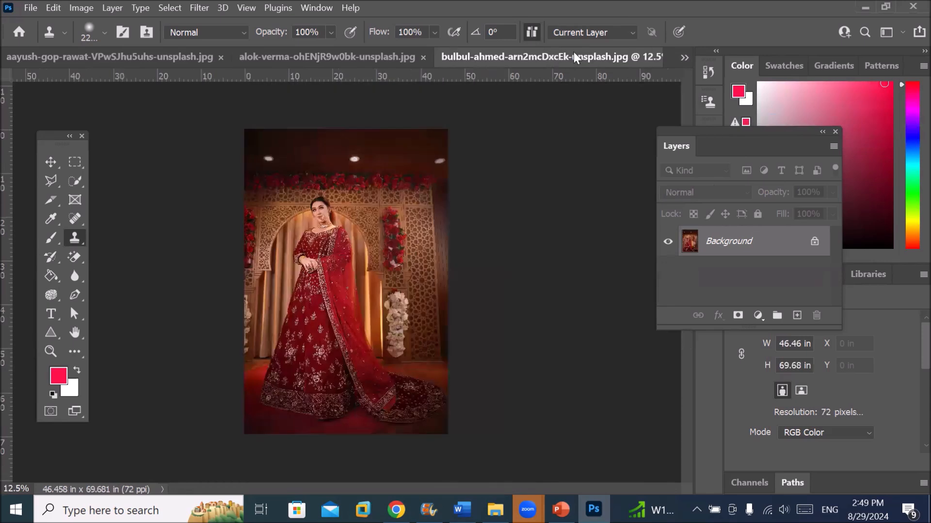
left_click(685, 57)
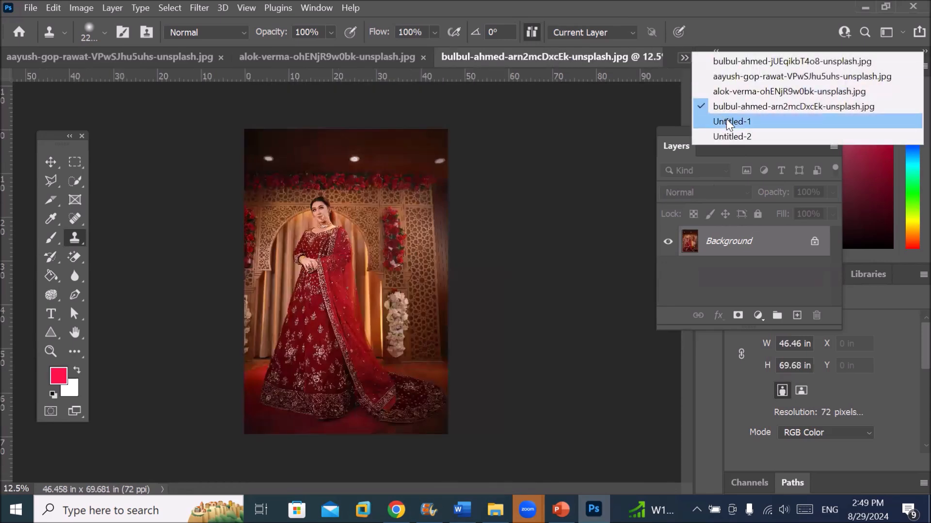
left_click(725, 135)
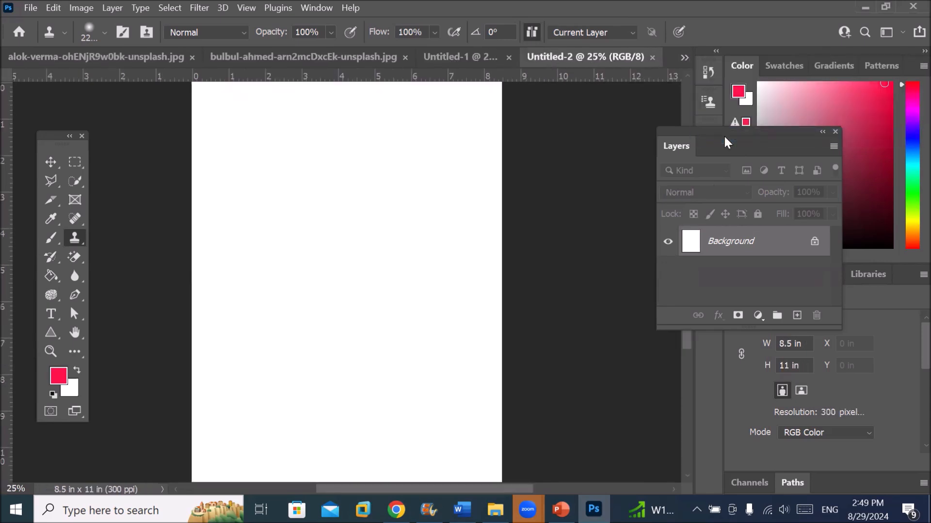
left_click(653, 57)
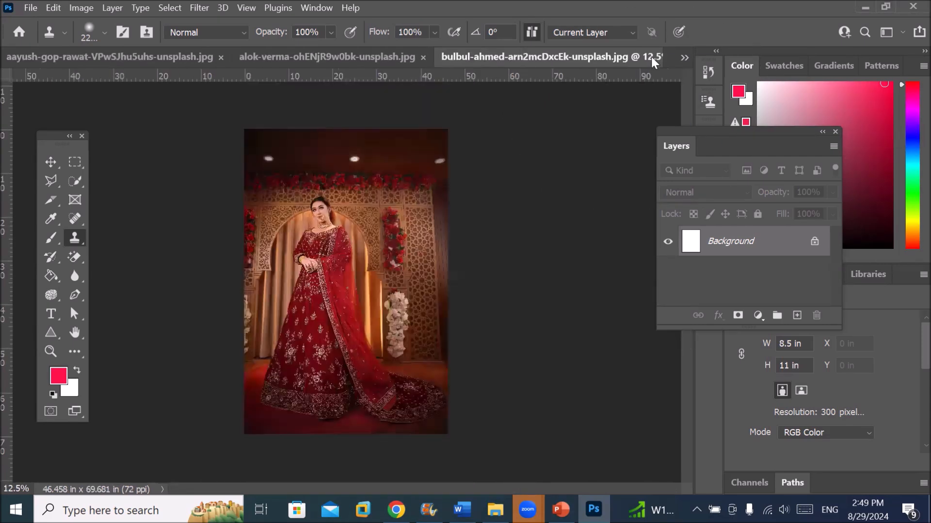
Step: Review the first three stored clone sources and select the empty fourth one
left_click(708, 102)
left_click(551, 122)
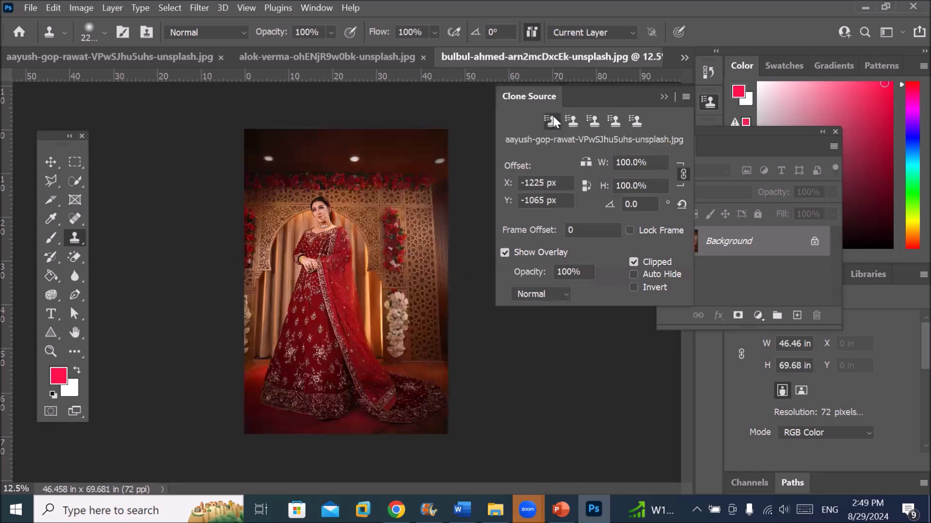
left_click(573, 118)
left_click(593, 121)
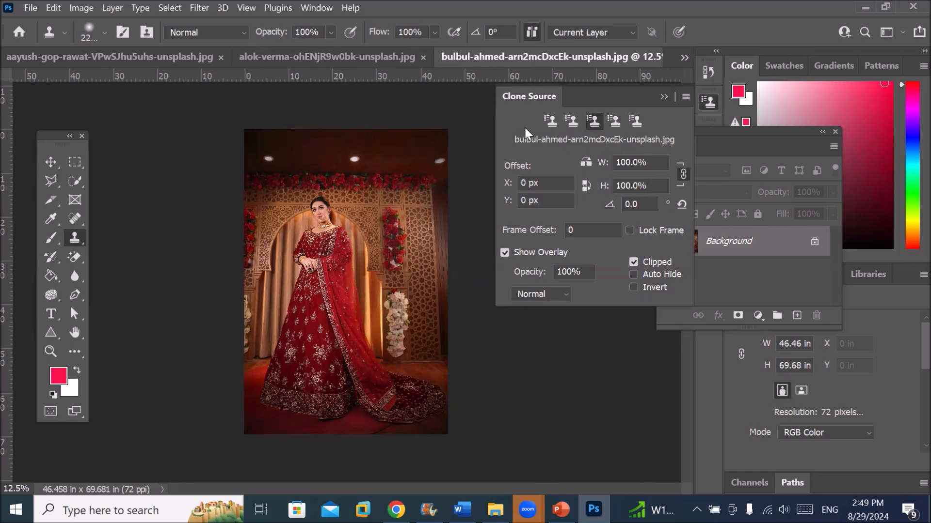
left_click(613, 122)
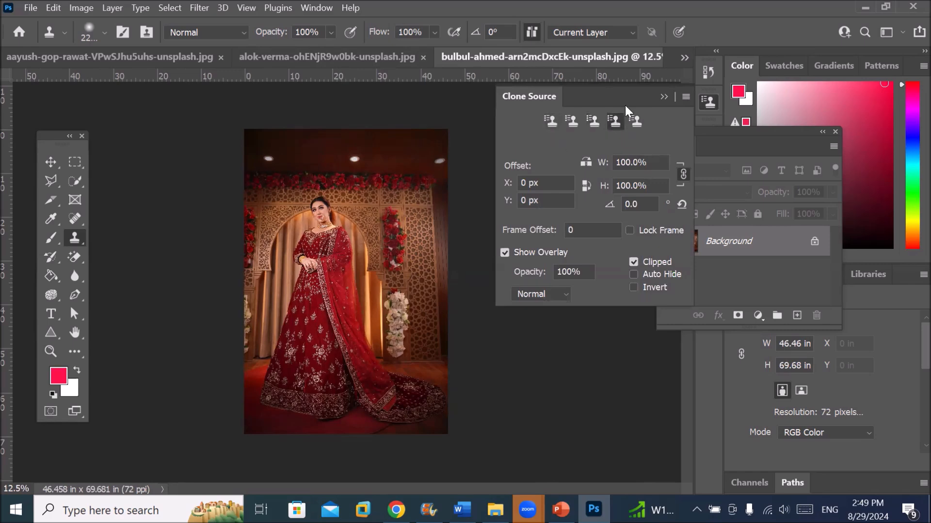
Step: Open the seated bride photo from the Bride folder and sample her face as the fourth clone source
left_click(495, 509)
left_click_drag(562, 184, 662, 48)
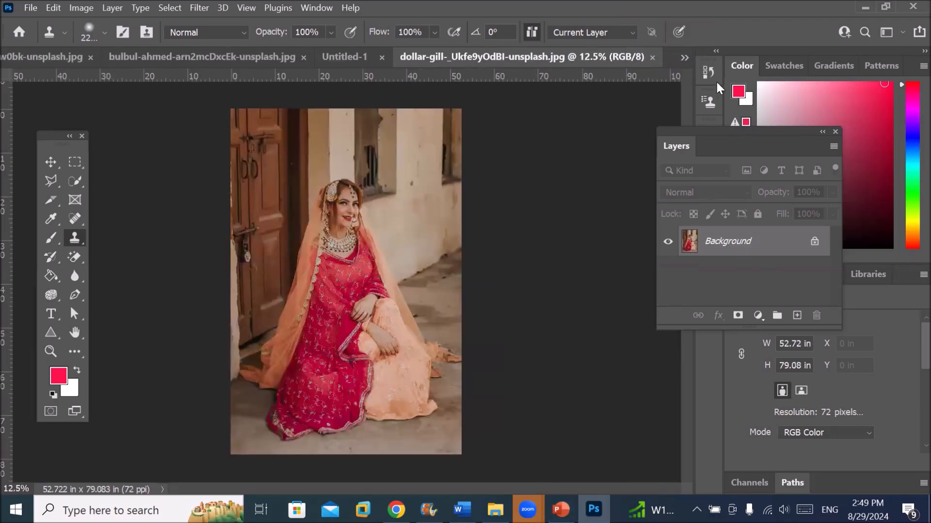
left_click(708, 100)
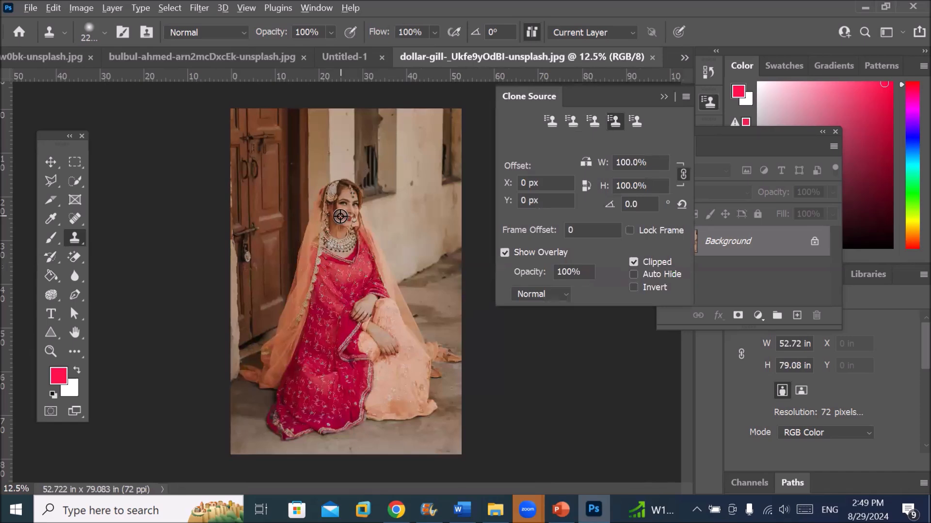
left_click(340, 216, "alt")
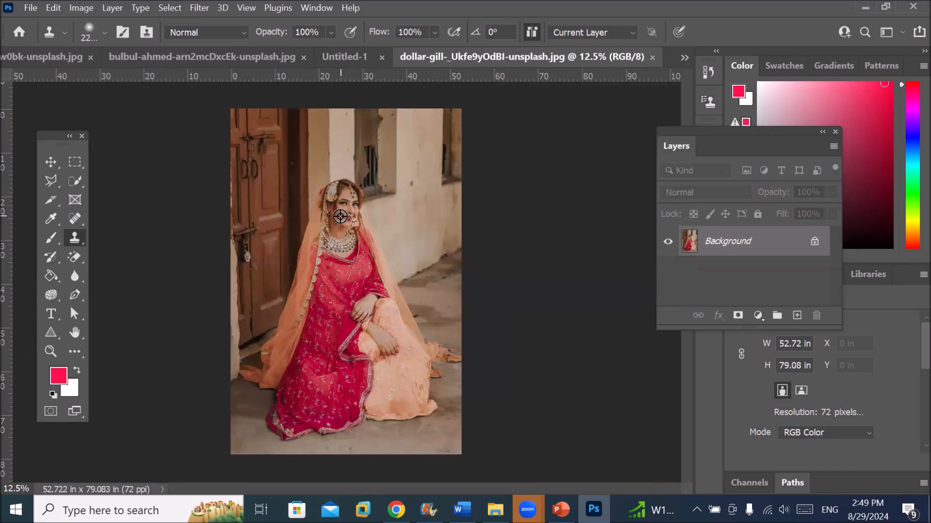
Step: Clone the seated bride from the fourth clone source down the right side of the blank Untitled-1 page
left_click(328, 54)
left_click_drag(409, 187, 405, 207)
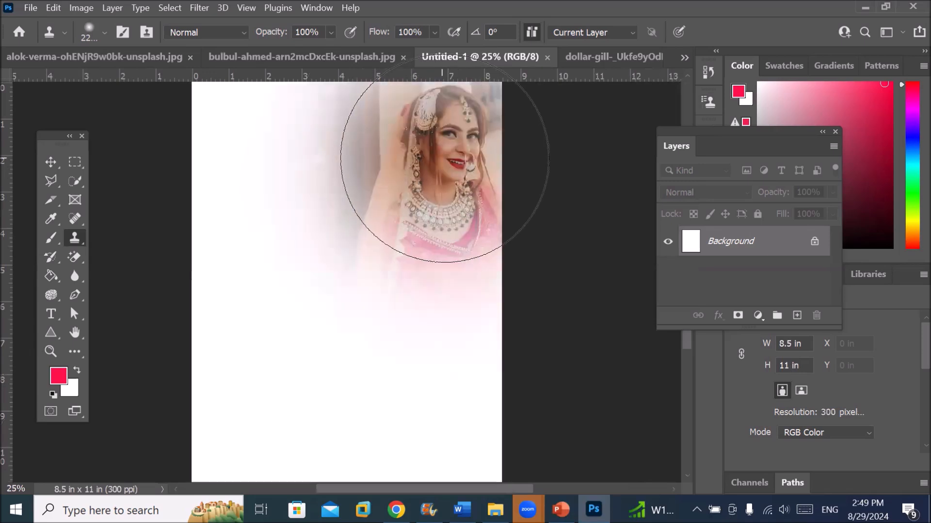
mouse_move(448, 172)
left_mouse_down()
mouse_move(491, 258)
mouse_move(584, 347)
mouse_move(555, 376)
left_mouse_up()
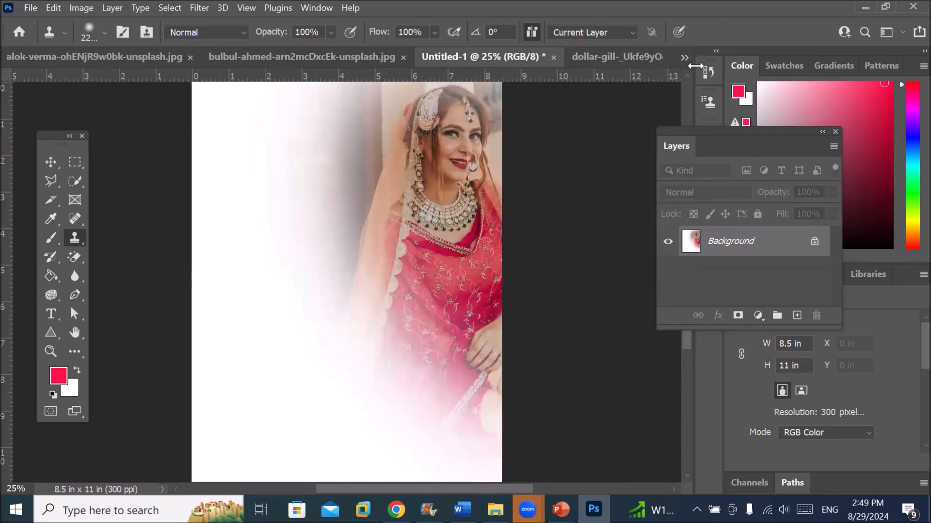
Step: Clone the standing bride in red from the third clone source onto the upper-left part of the Untitled-1 page
left_click(709, 101)
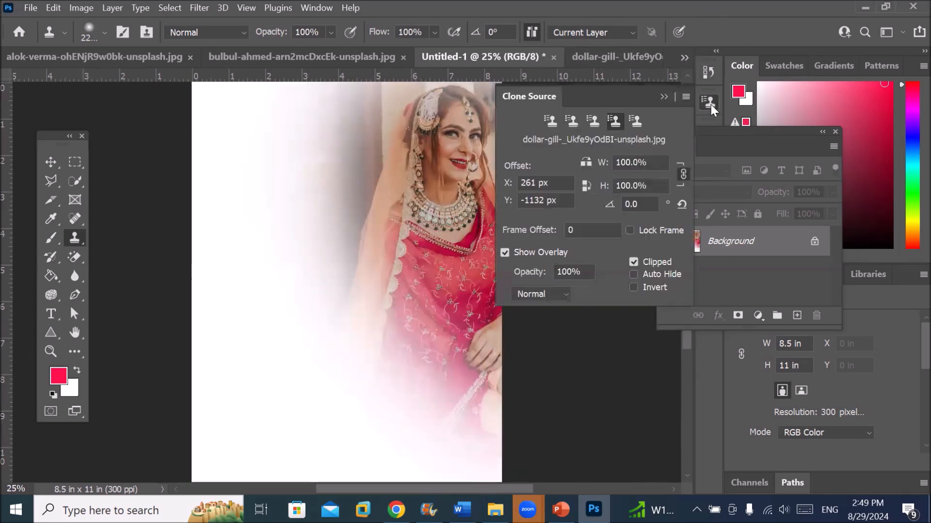
left_click(594, 120)
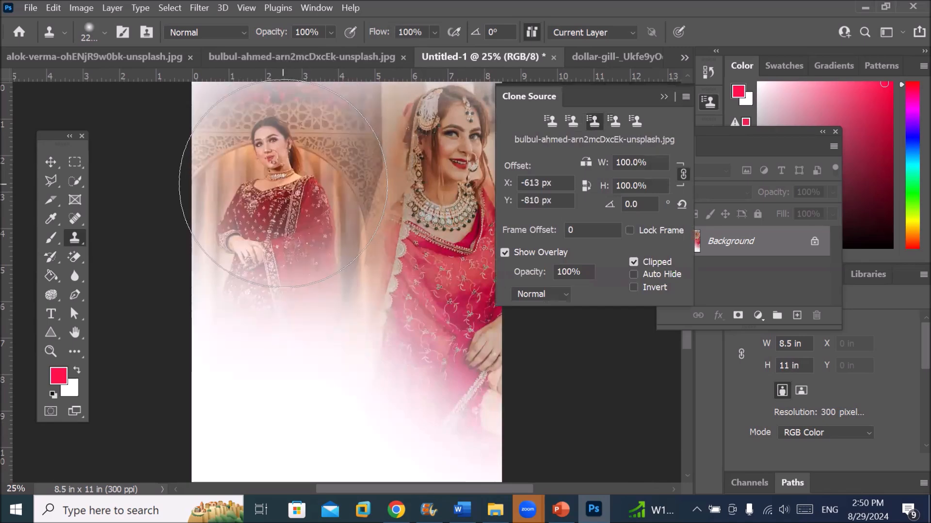
mouse_move(272, 167)
left_mouse_down()
mouse_move(274, 187)
mouse_move(218, 218)
mouse_move(156, 228)
left_mouse_up()
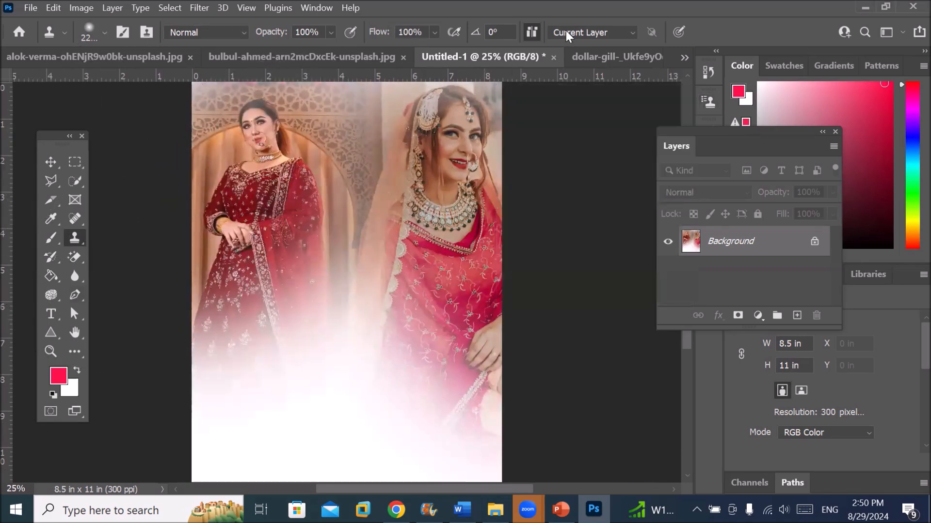
Step: Clone the bride's face and pearl necklace from the second clone source into the middle and lower right of the page
left_click(709, 103)
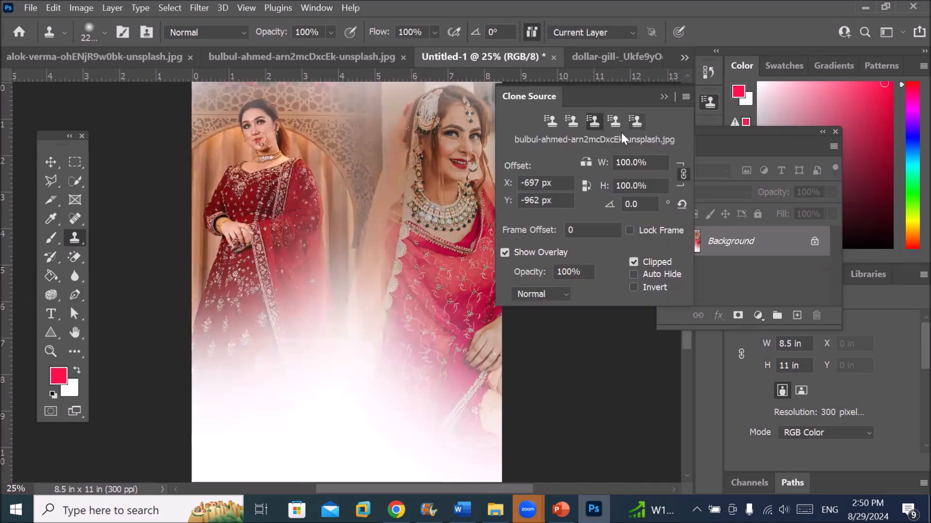
left_click(572, 122)
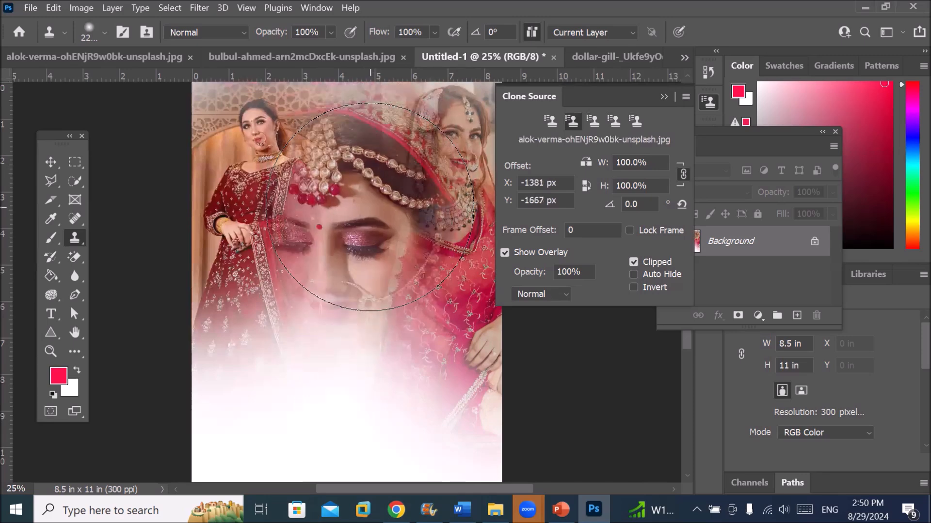
mouse_move(371, 207)
left_mouse_down()
mouse_move(360, 303)
mouse_move(337, 344)
mouse_move(378, 455)
mouse_move(446, 471)
mouse_move(499, 448)
left_mouse_up()
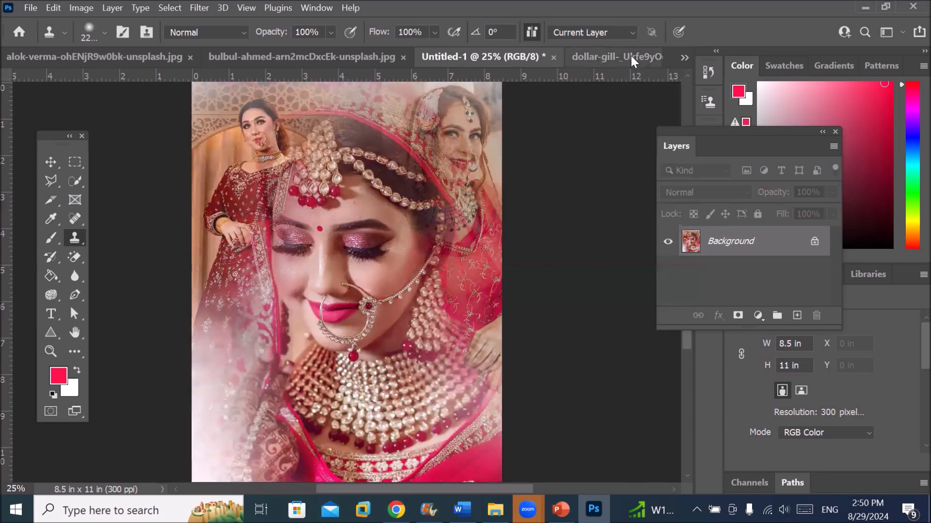
Step: Flip the clone source horizontally and clone the bride from the first source across the lower part of the collage
left_click(710, 100)
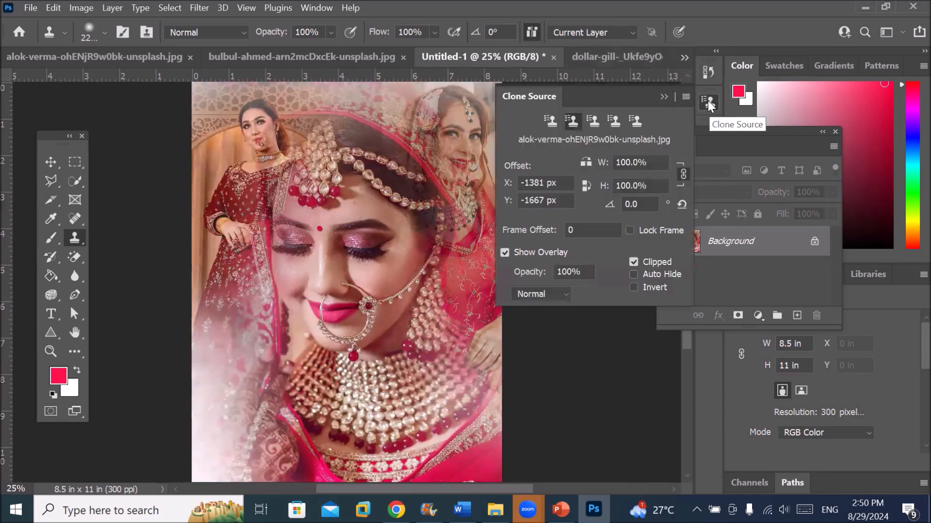
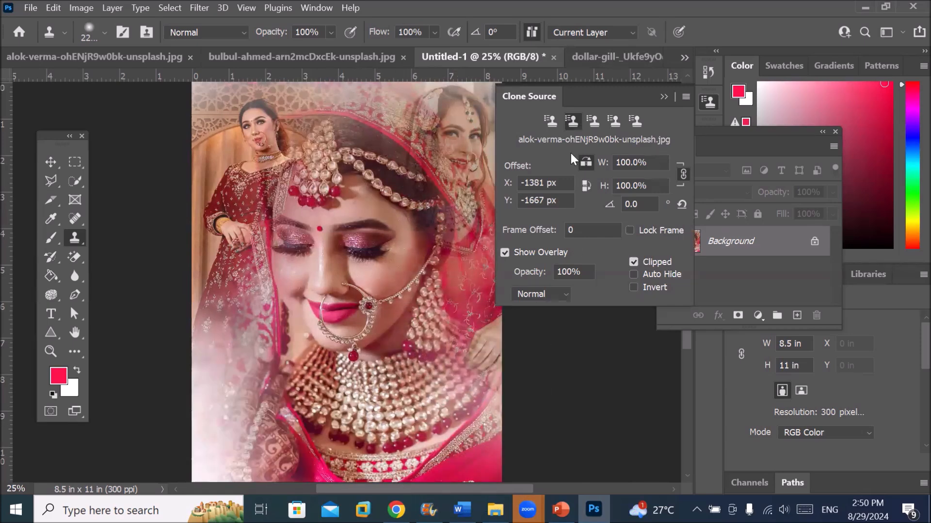
left_click(551, 120)
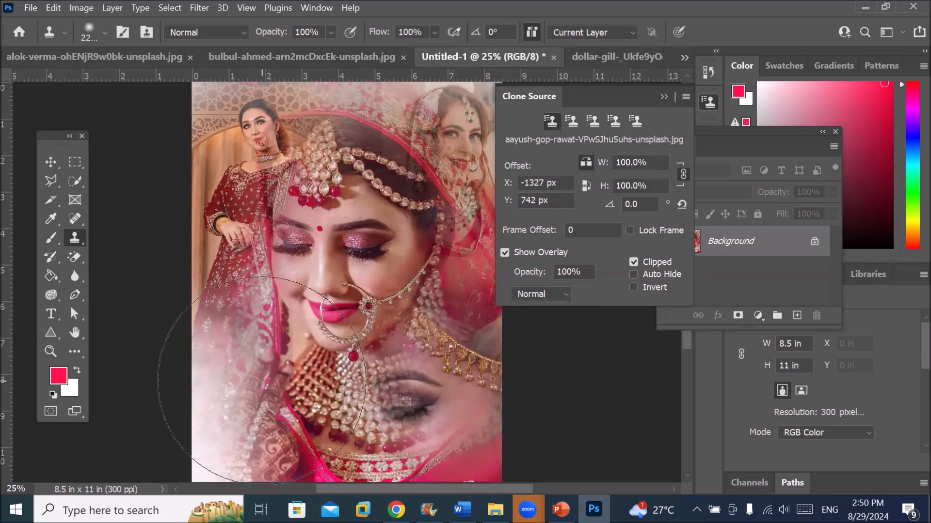
mouse_move(258, 380)
left_mouse_down()
mouse_move(286, 349)
mouse_move(274, 369)
mouse_move(297, 457)
mouse_move(388, 412)
mouse_move(480, 436)
left_mouse_up()
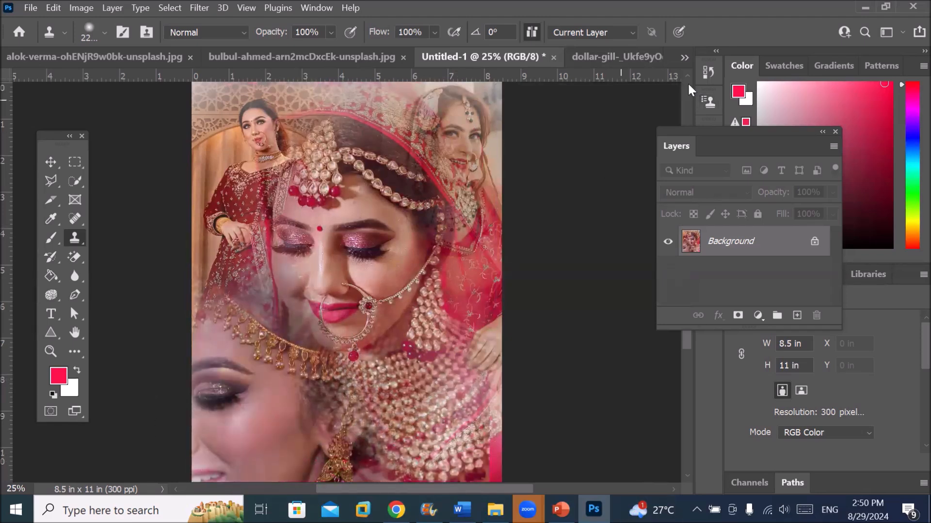
Step: Preview the horizontally flipped second clone source over the bride collage
left_click(708, 101)
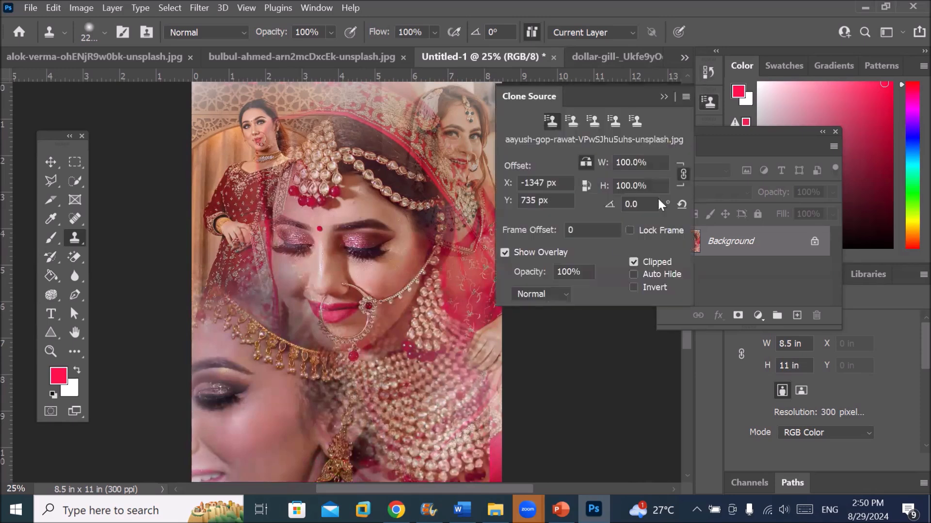
left_click(568, 120)
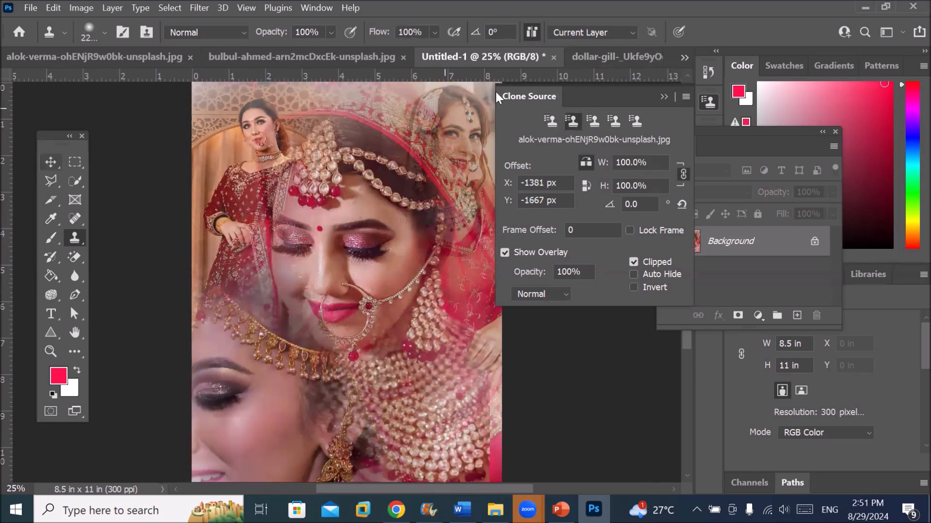
left_click(717, 127)
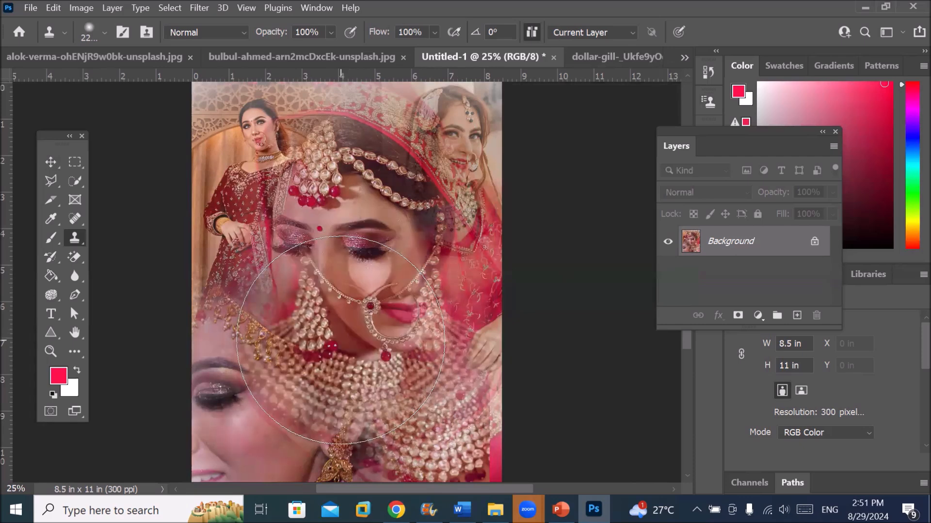
Step: Paint the black diamond lattice from the LDoty_3SetDiamondTile pattern group across the bottom of the collage with the Pattern Stamp tool
left_click(73, 241)
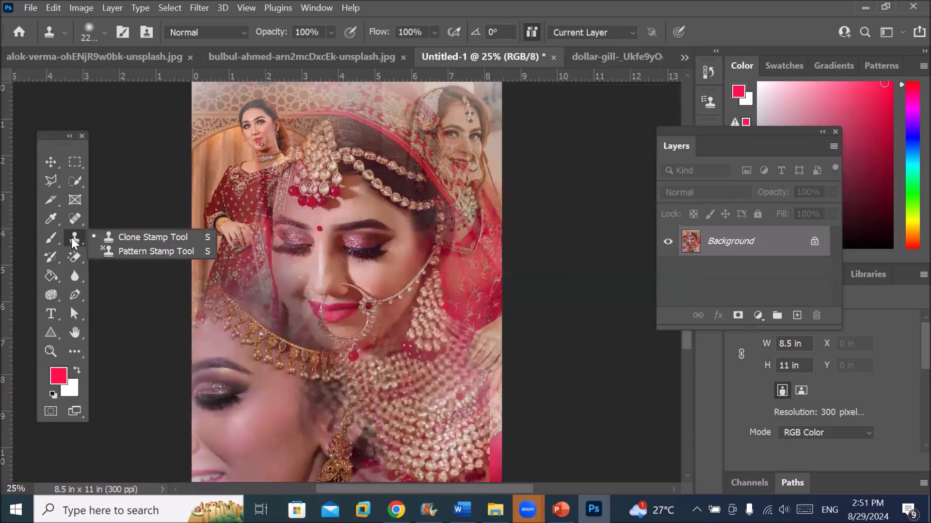
left_click(135, 251)
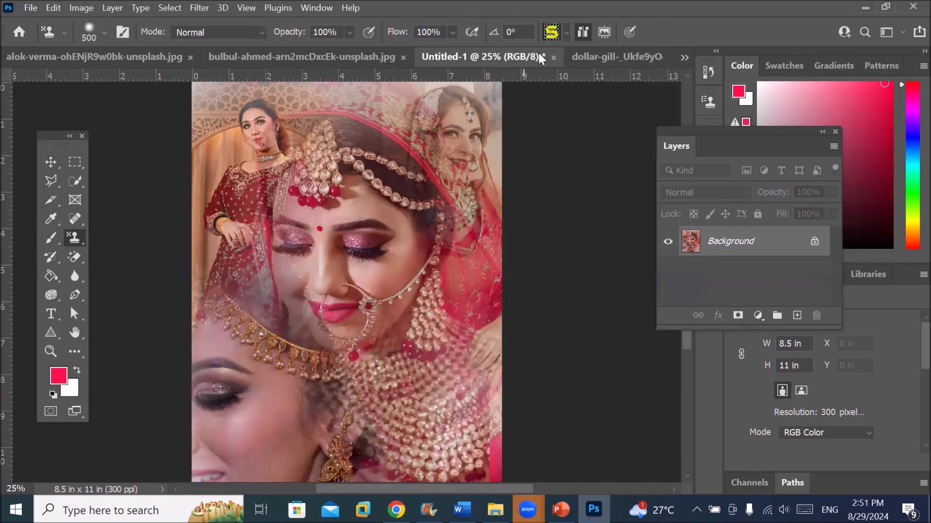
left_click(567, 32)
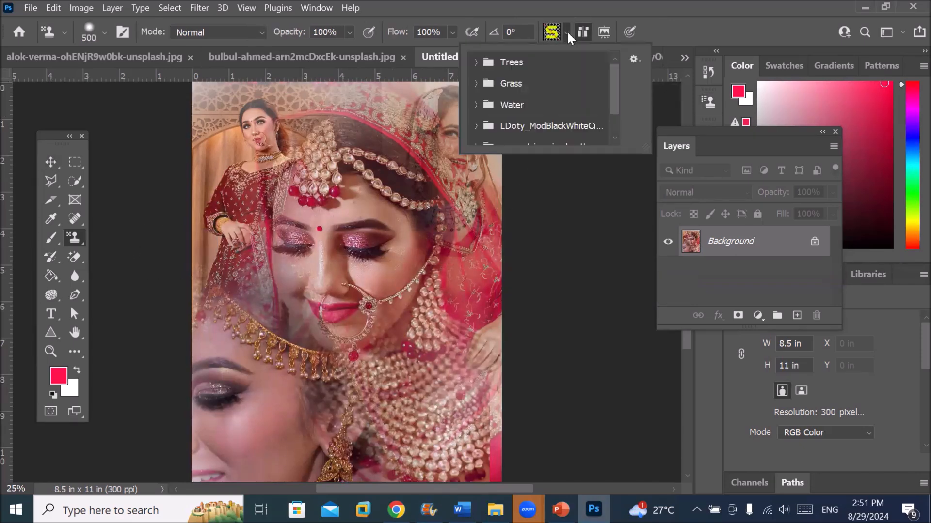
left_click_drag(611, 98, 619, 144)
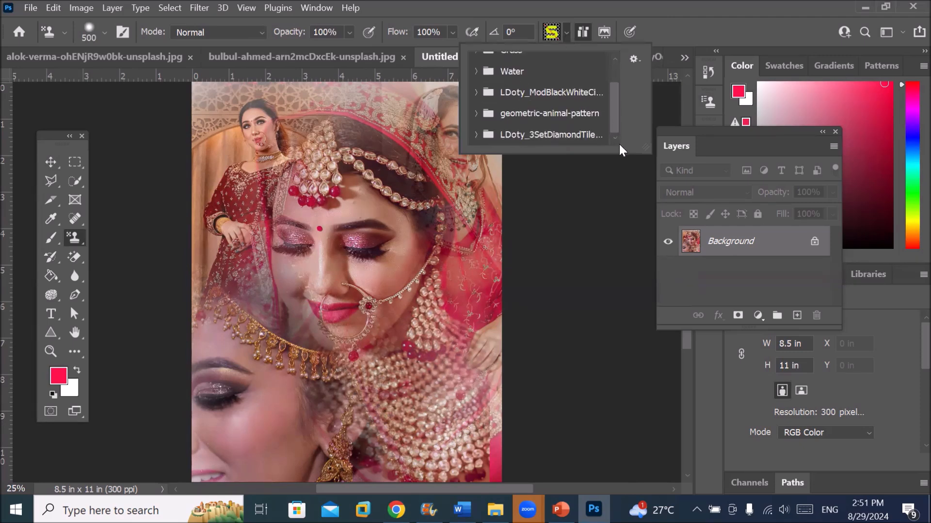
left_click(477, 134)
left_click_drag(613, 103, 624, 164)
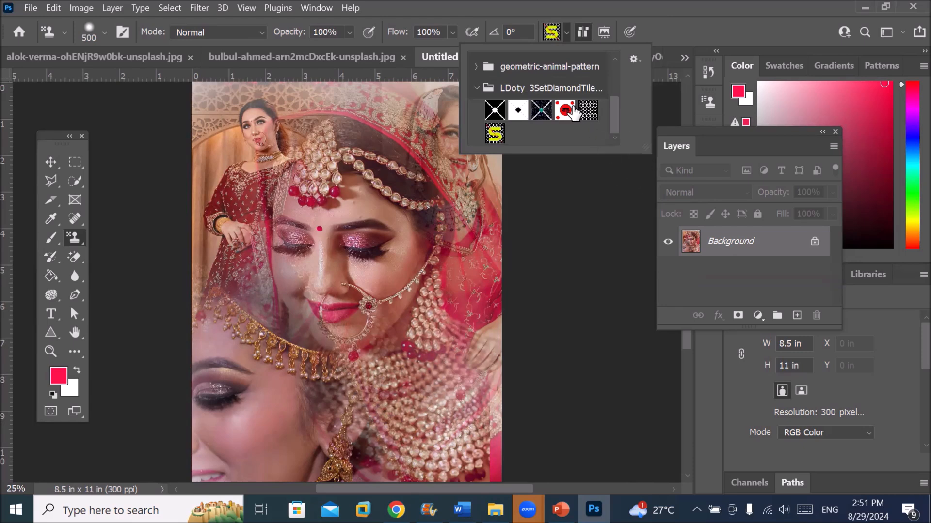
left_click(493, 112)
mouse_move(198, 444)
left_mouse_down()
mouse_move(480, 458)
mouse_move(436, 439)
mouse_move(324, 456)
mouse_move(205, 439)
mouse_move(213, 427)
mouse_move(310, 422)
mouse_move(493, 438)
mouse_move(485, 422)
left_mouse_up()
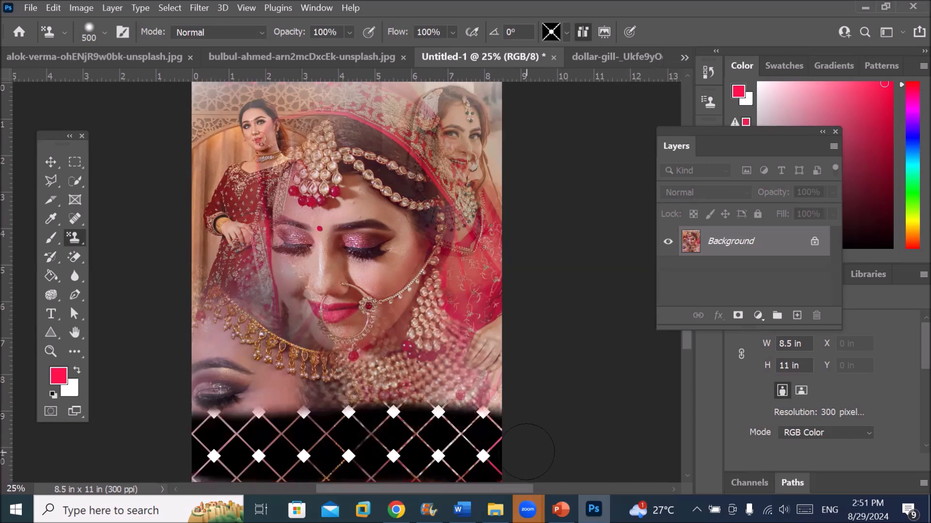
mouse_move(198, 450)
left_mouse_down()
mouse_move(340, 418)
mouse_move(544, 442)
left_mouse_up()
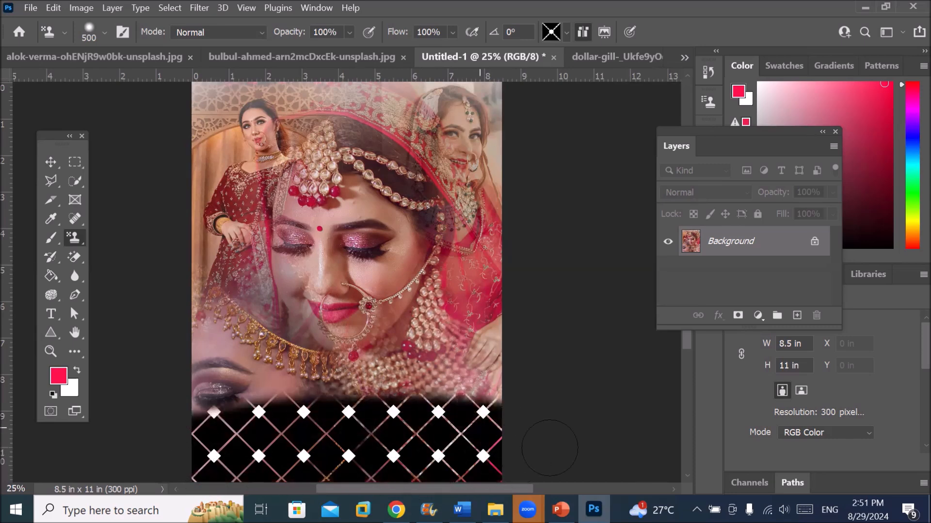
Step: Paint the white pattern with red circles along the right and bottom edges of the collage with the Pattern Stamp tool
left_click(566, 32)
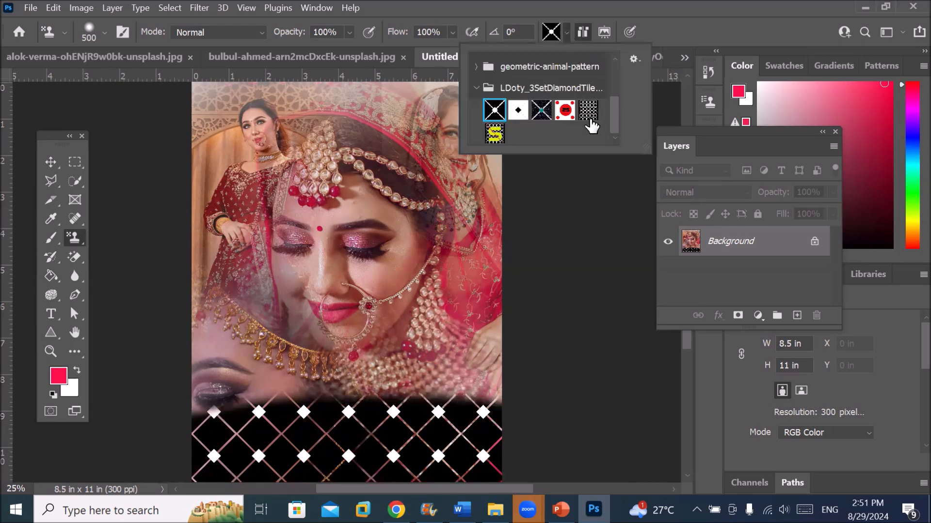
left_click(565, 111)
left_click(511, 291)
mouse_move(510, 291)
left_mouse_down()
mouse_move(515, 380)
mouse_move(504, 484)
left_mouse_up()
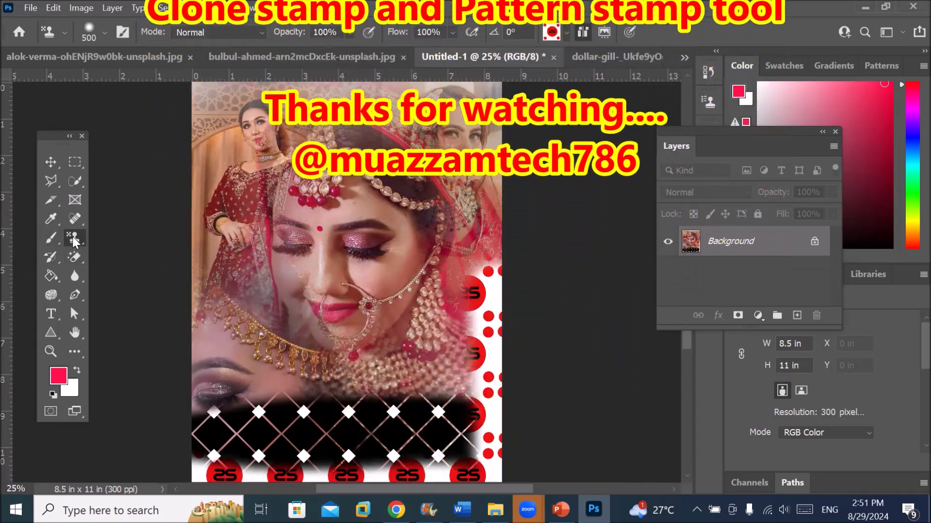
right_click(72, 237)
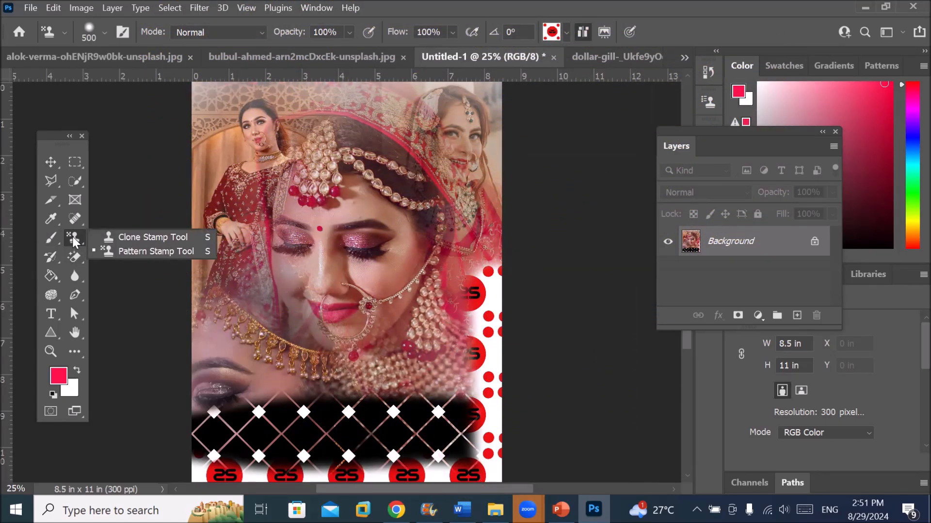